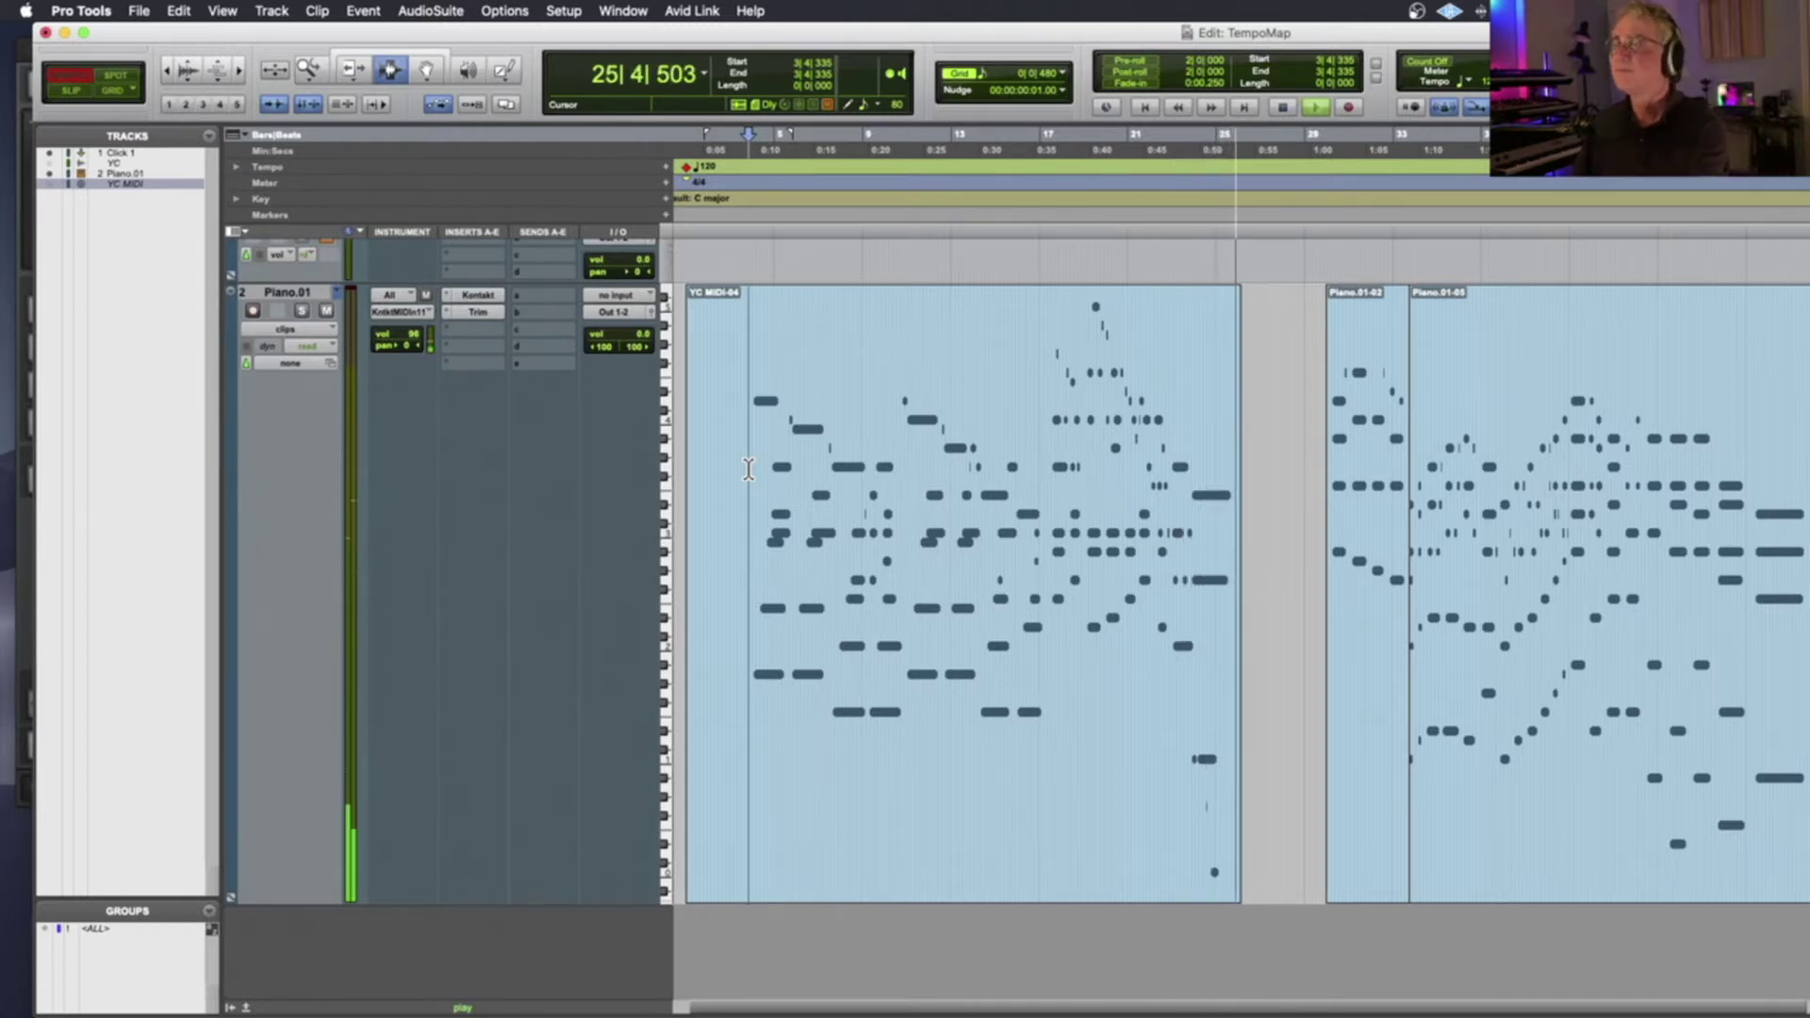
Stop playback and highlight the piano clip's opening section (bars 3 to 17), followed by the section from bar 17 to 21
key(space)
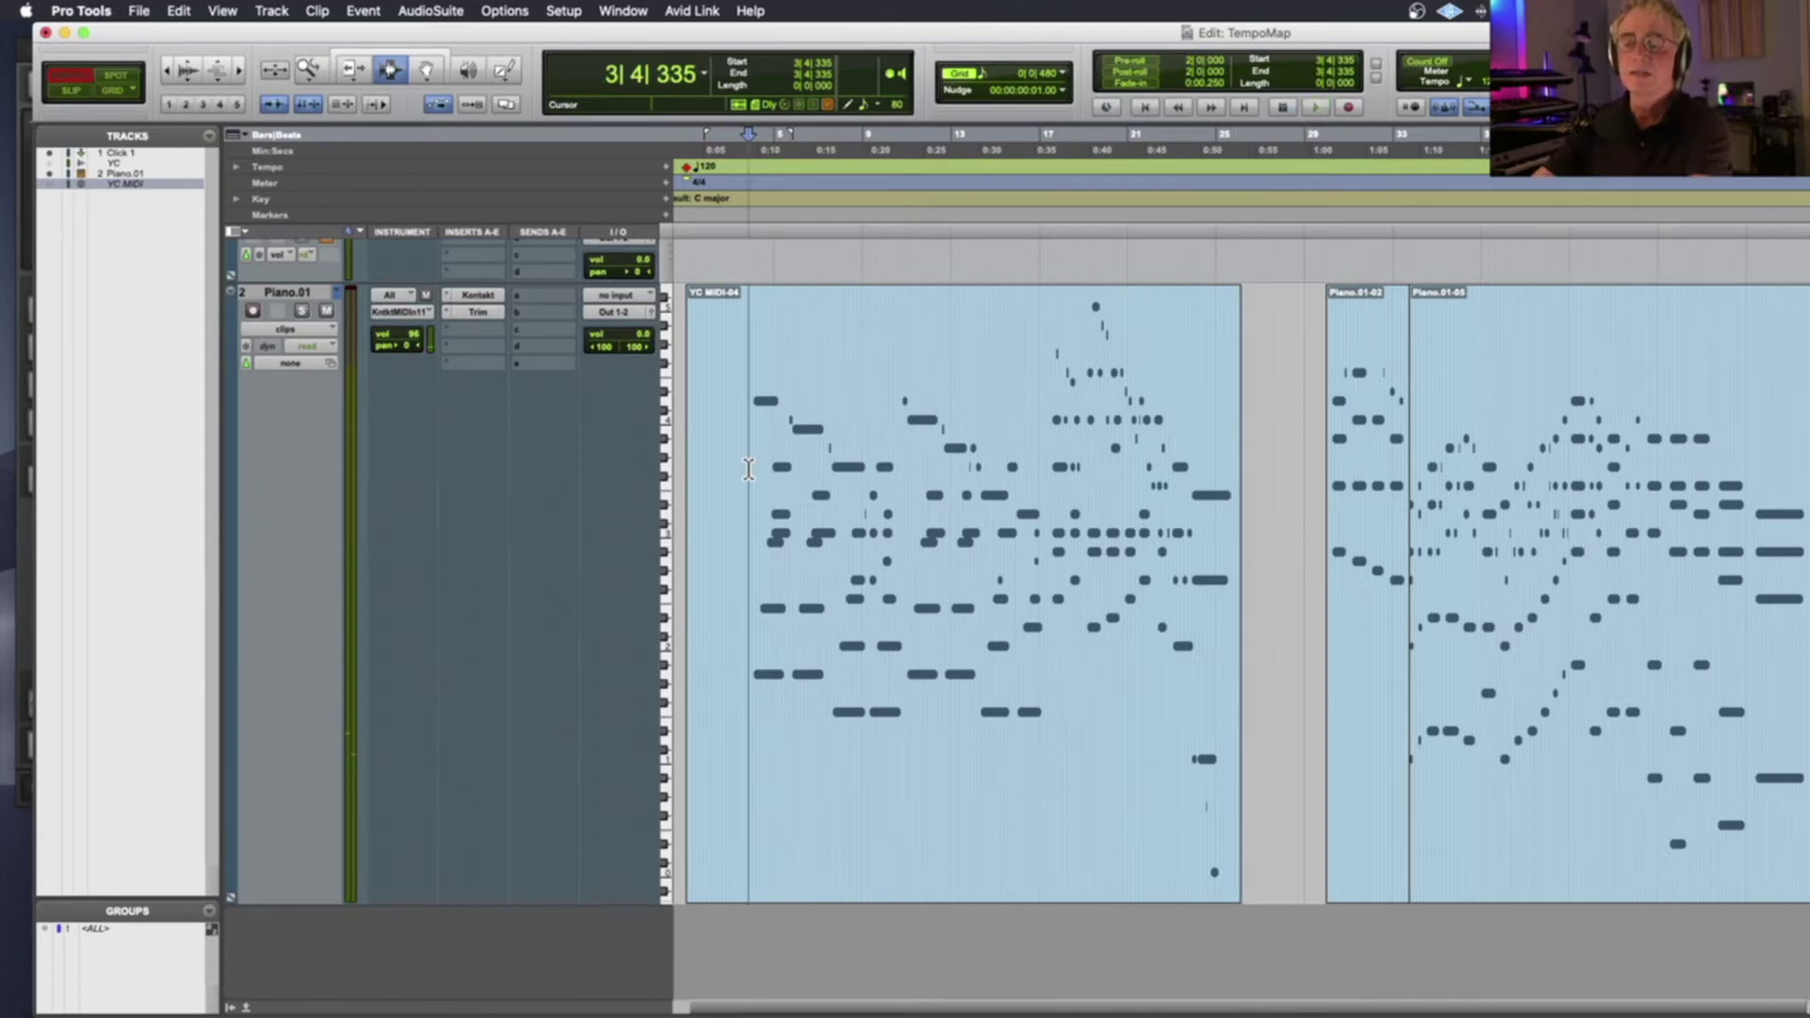
key(super+bracketright)
drag(883, 417, 1473, 456)
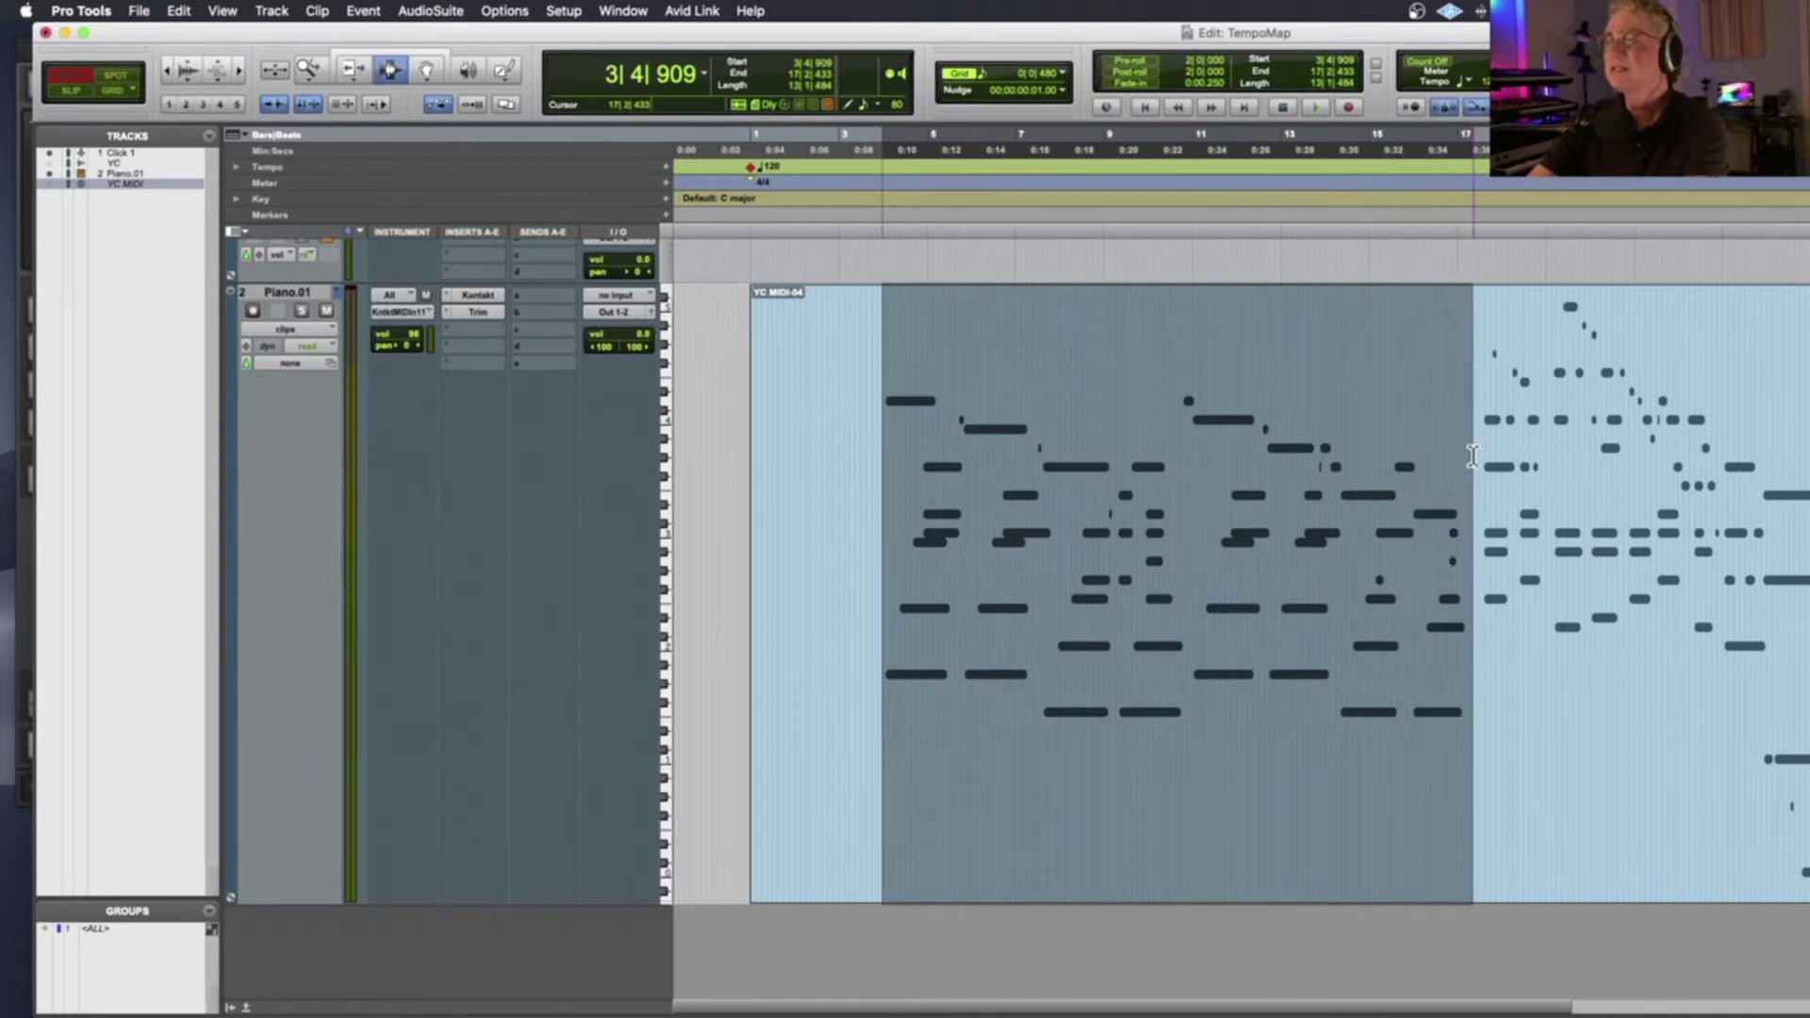
drag(1477, 454, 1661, 456)
scroll(1593, 461, right, 5)
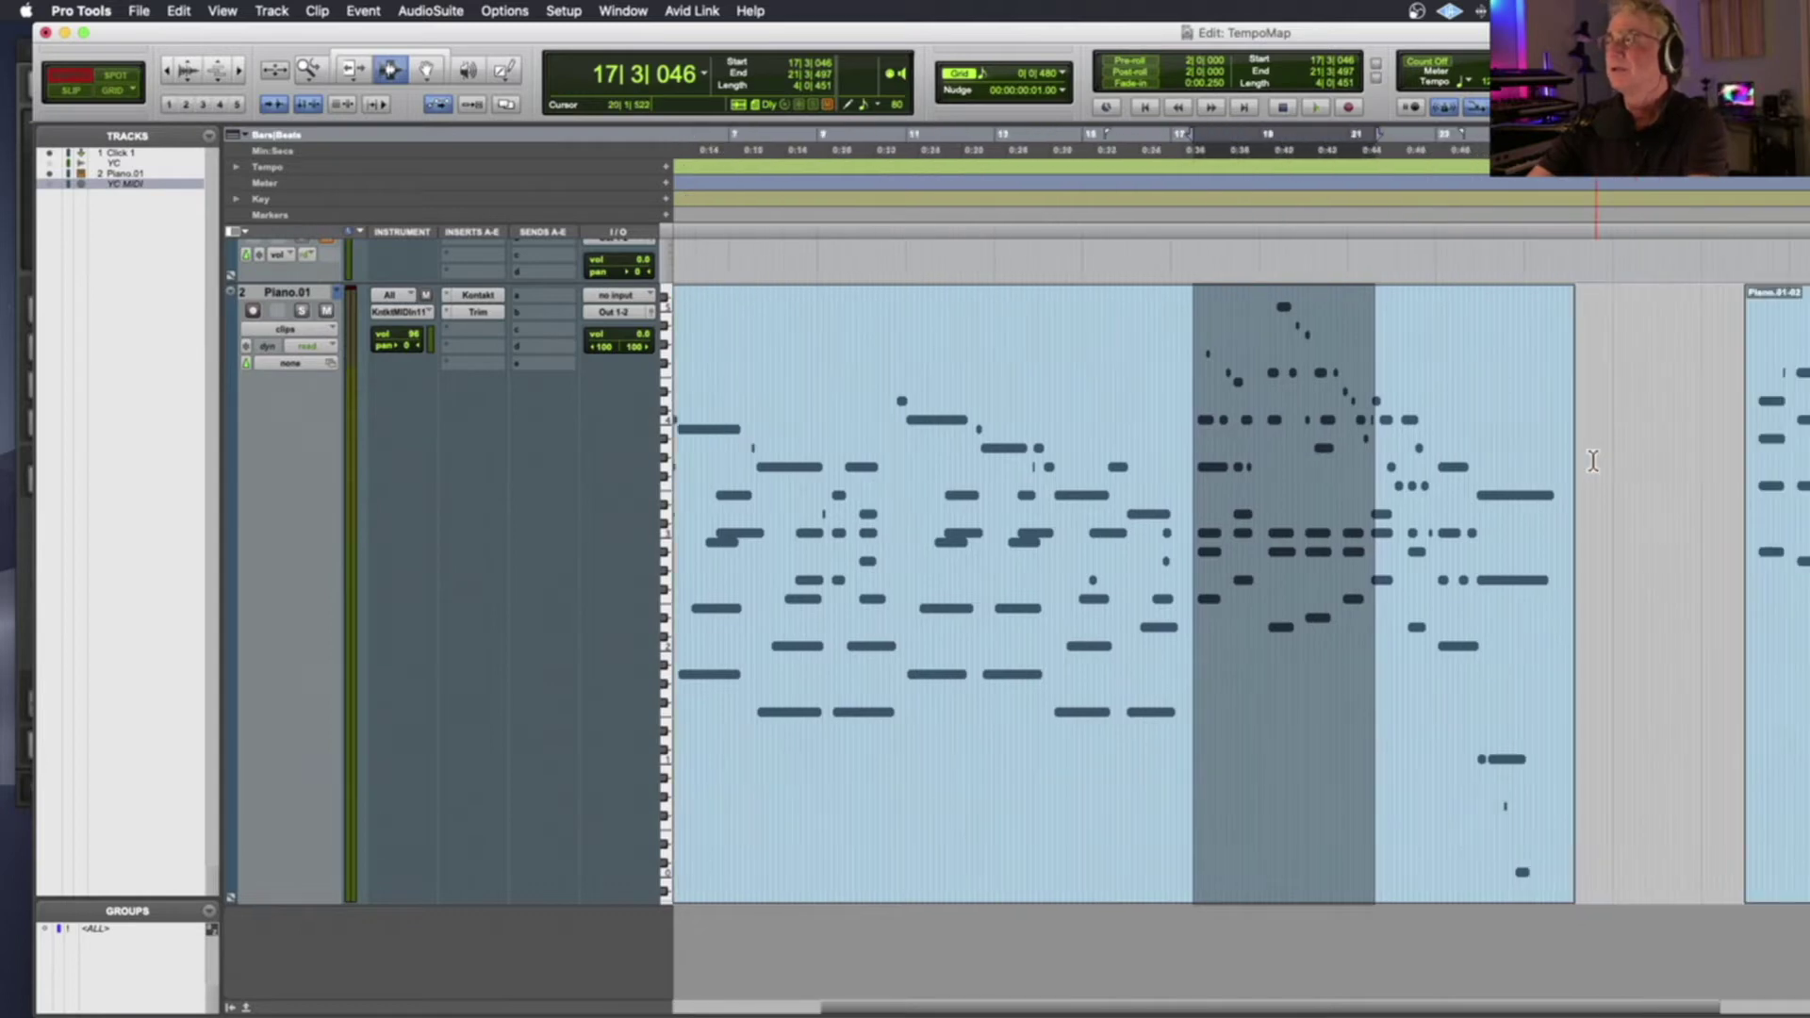
scroll(1593, 461, left, 5)
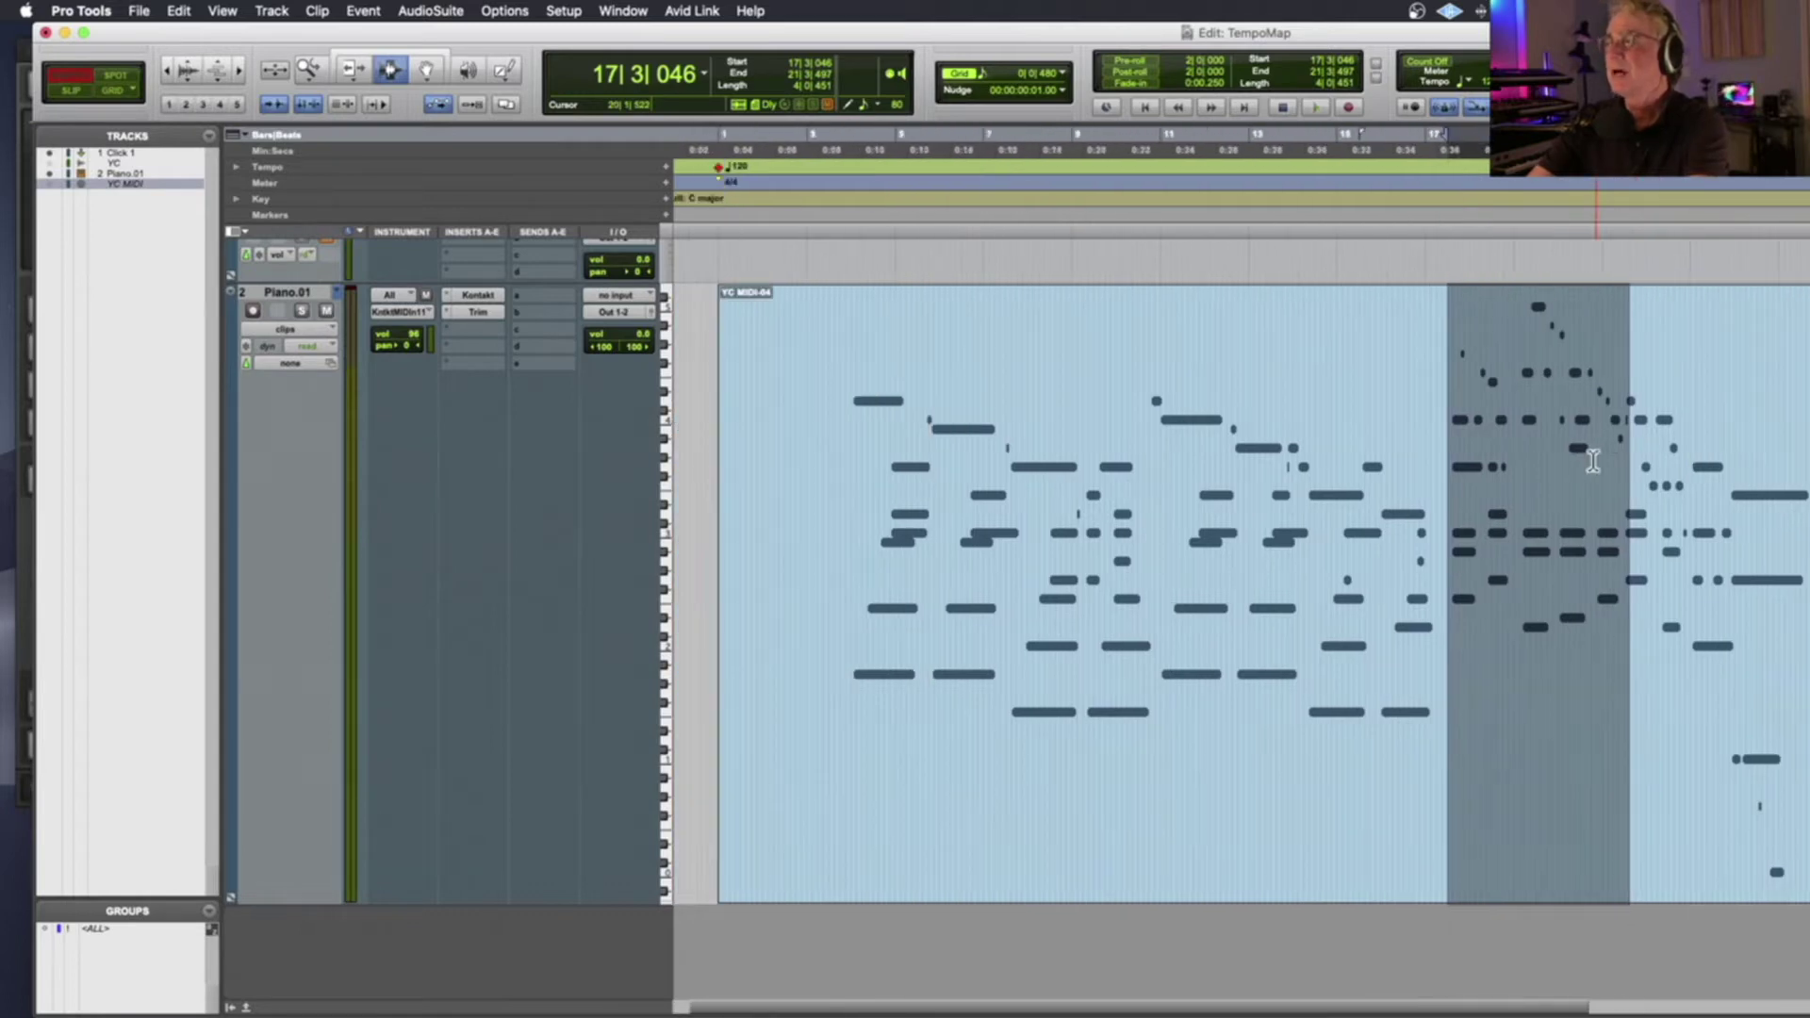
Set the edit mode to Slip and place the insertion point in the empty space just before the first piano note
click(886, 424)
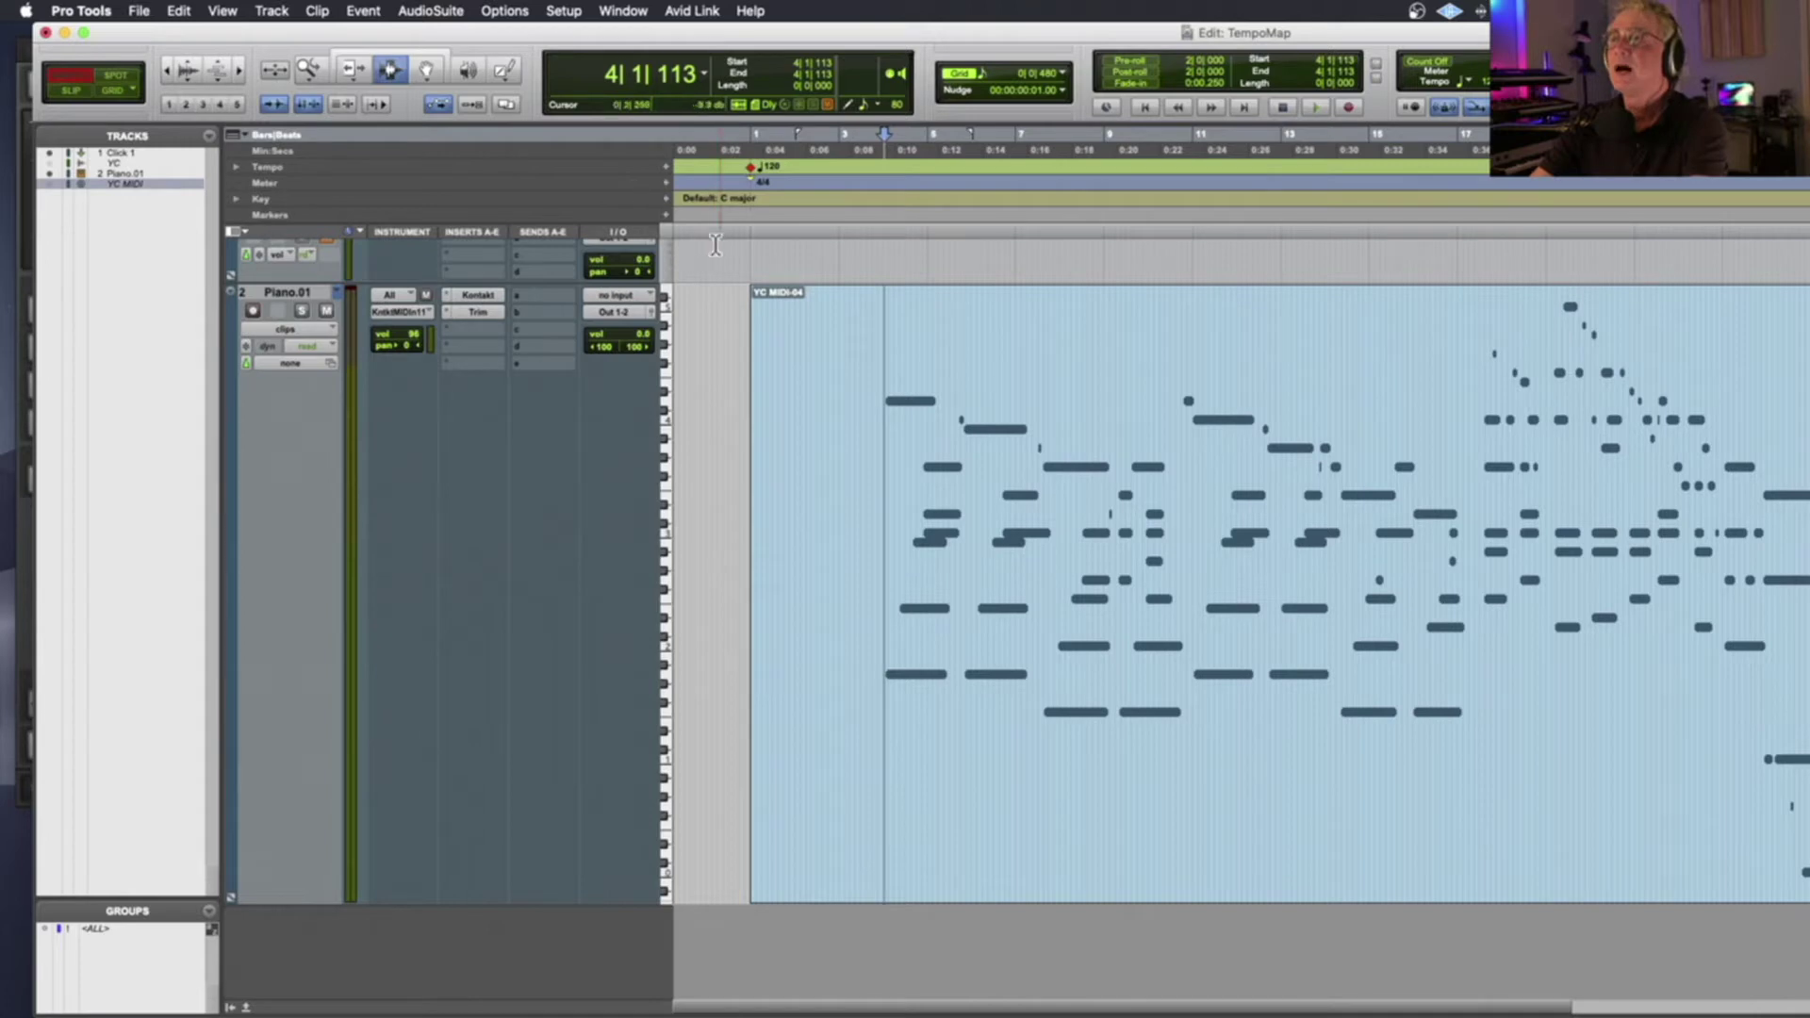
click(102, 92)
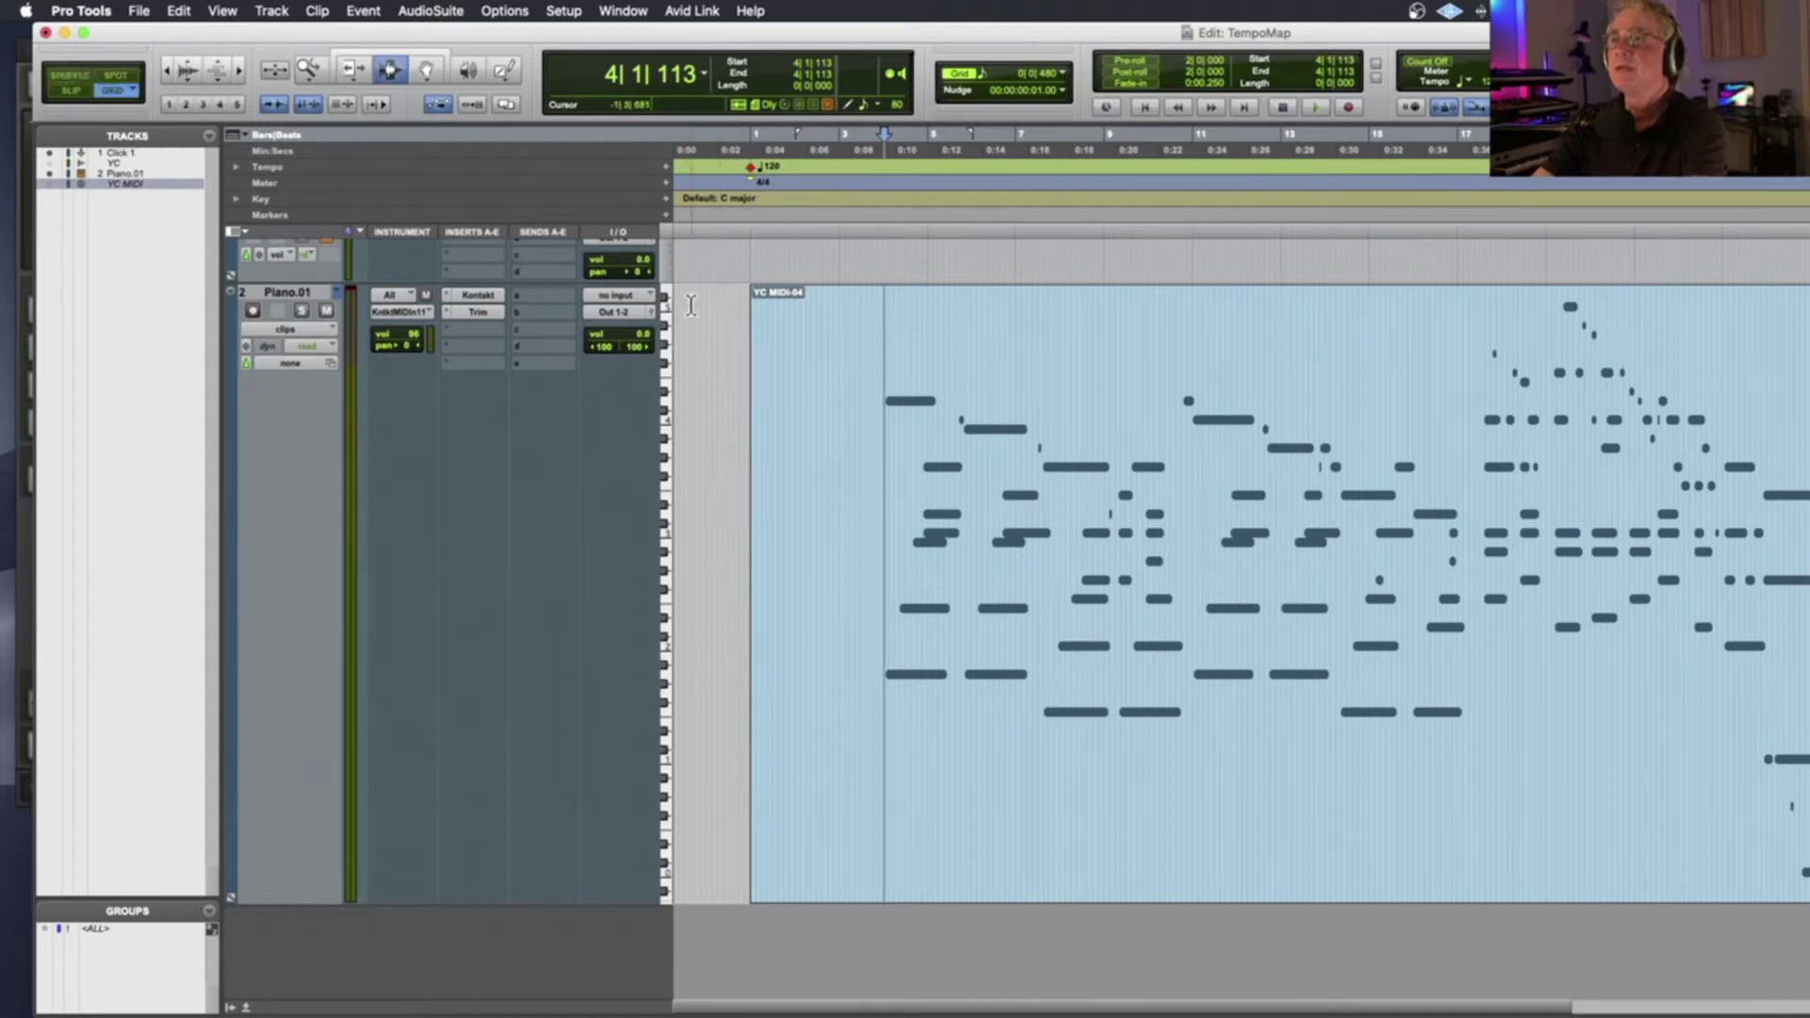
click(751, 336)
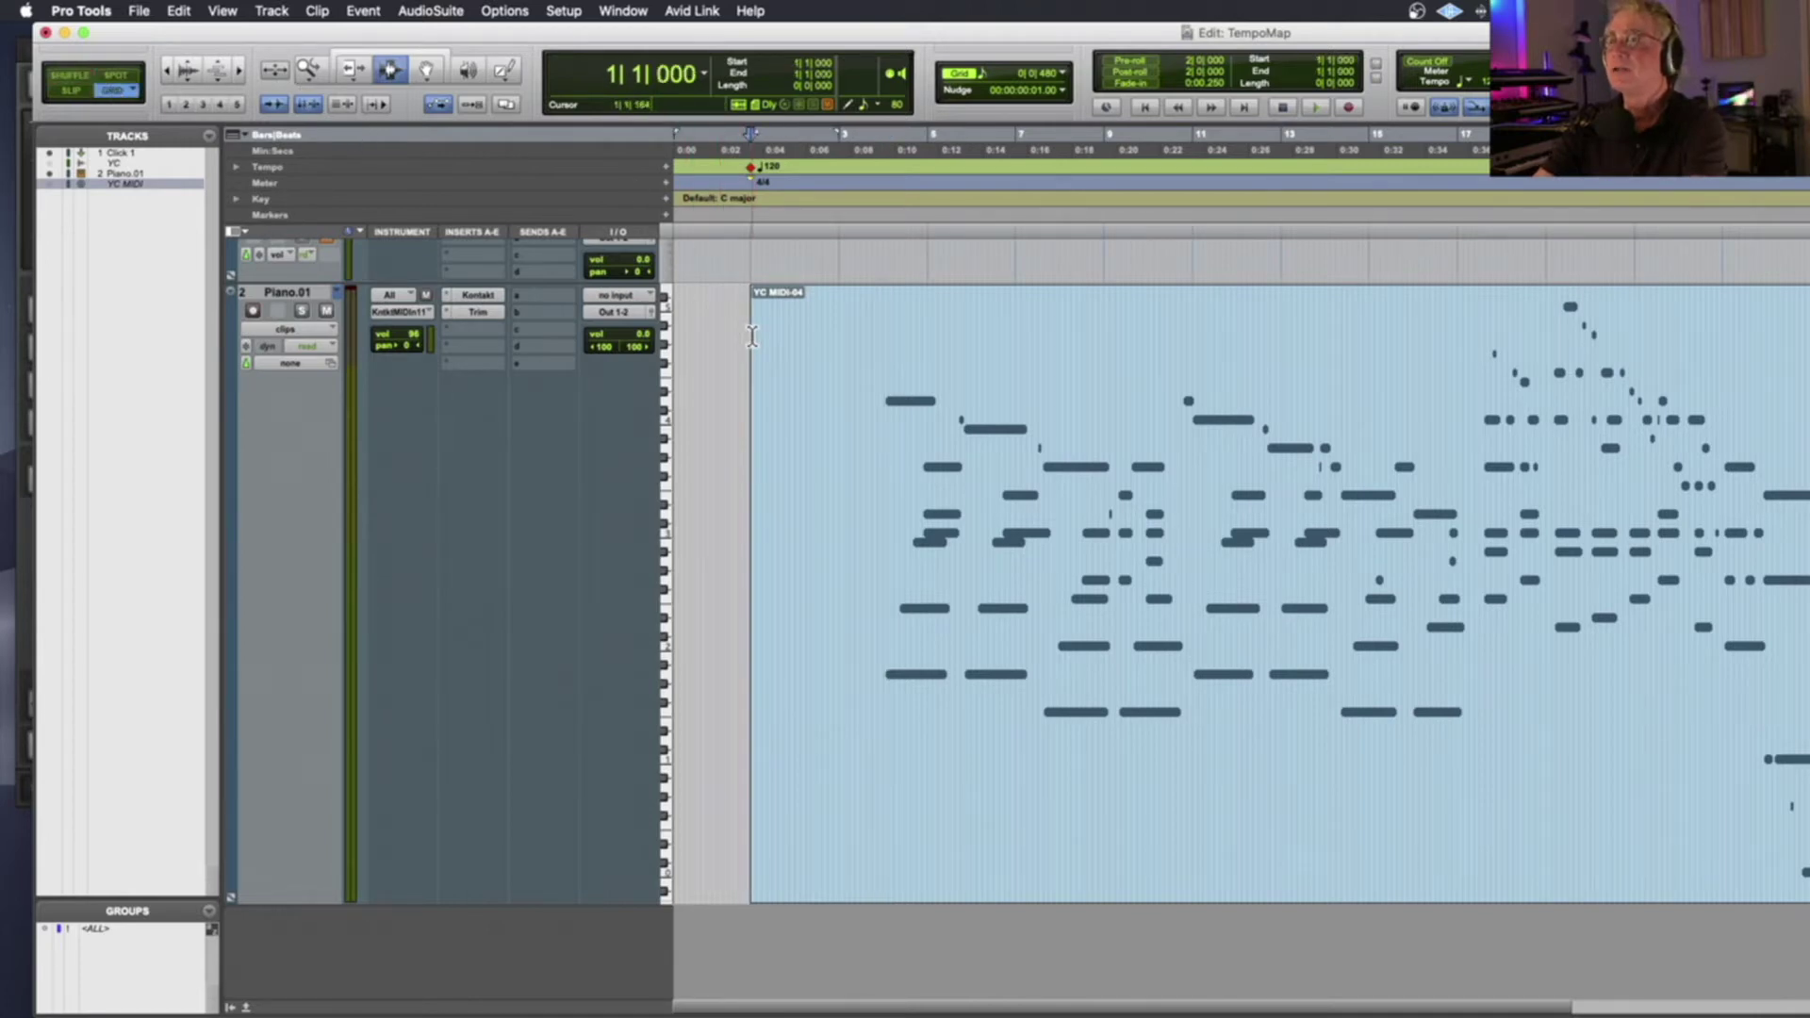
click(64, 93)
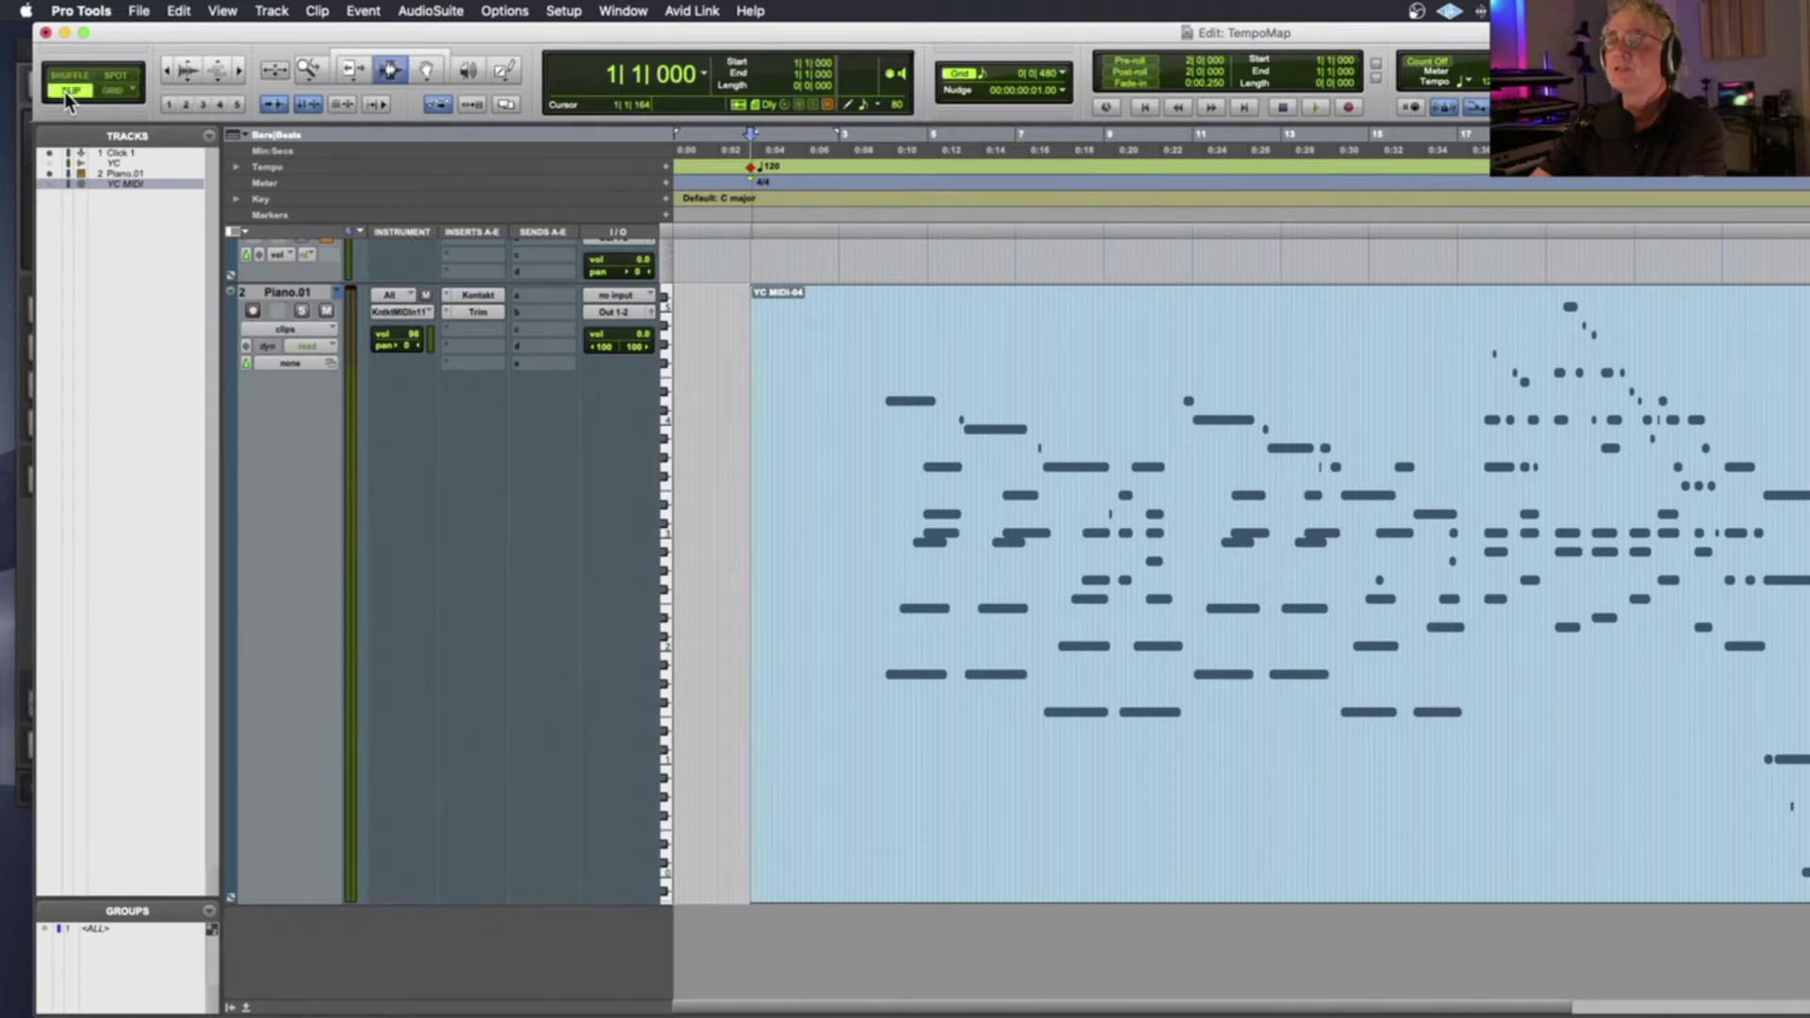
click(859, 429)
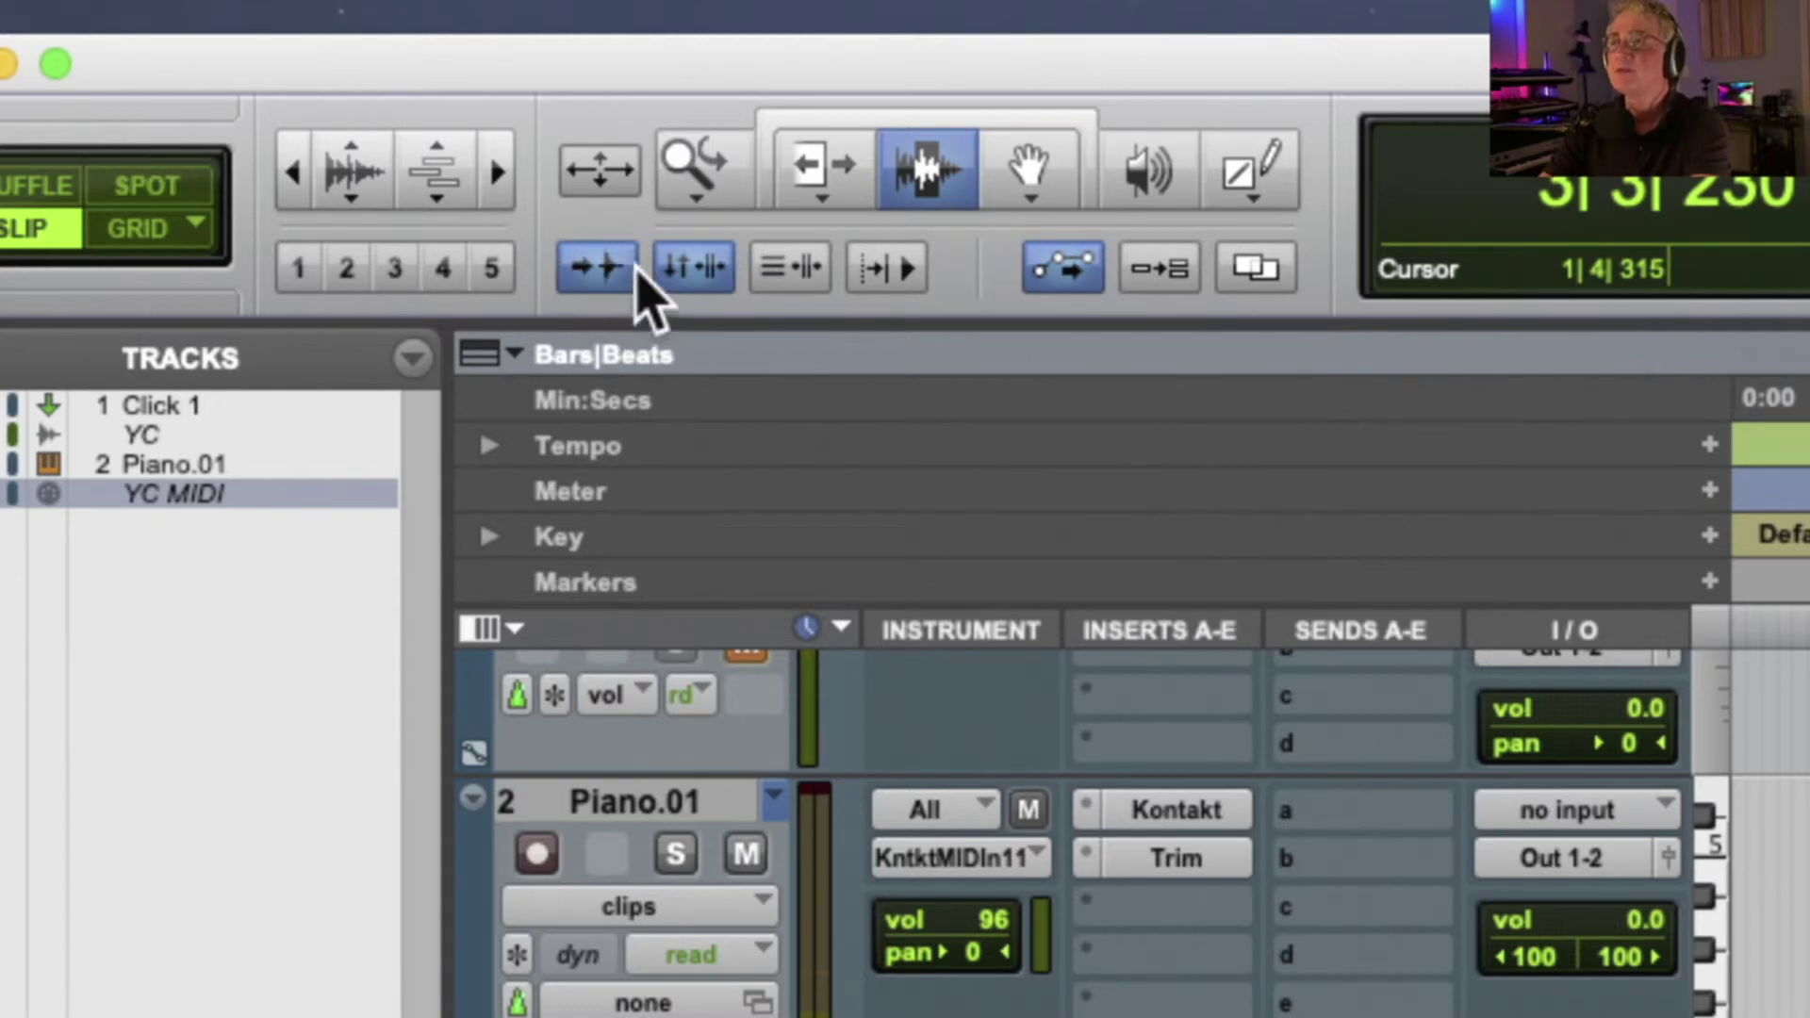
Toggle Tab to Transients off and back on, and reposition the Edit window on the desktop
click(613, 268)
click(613, 268)
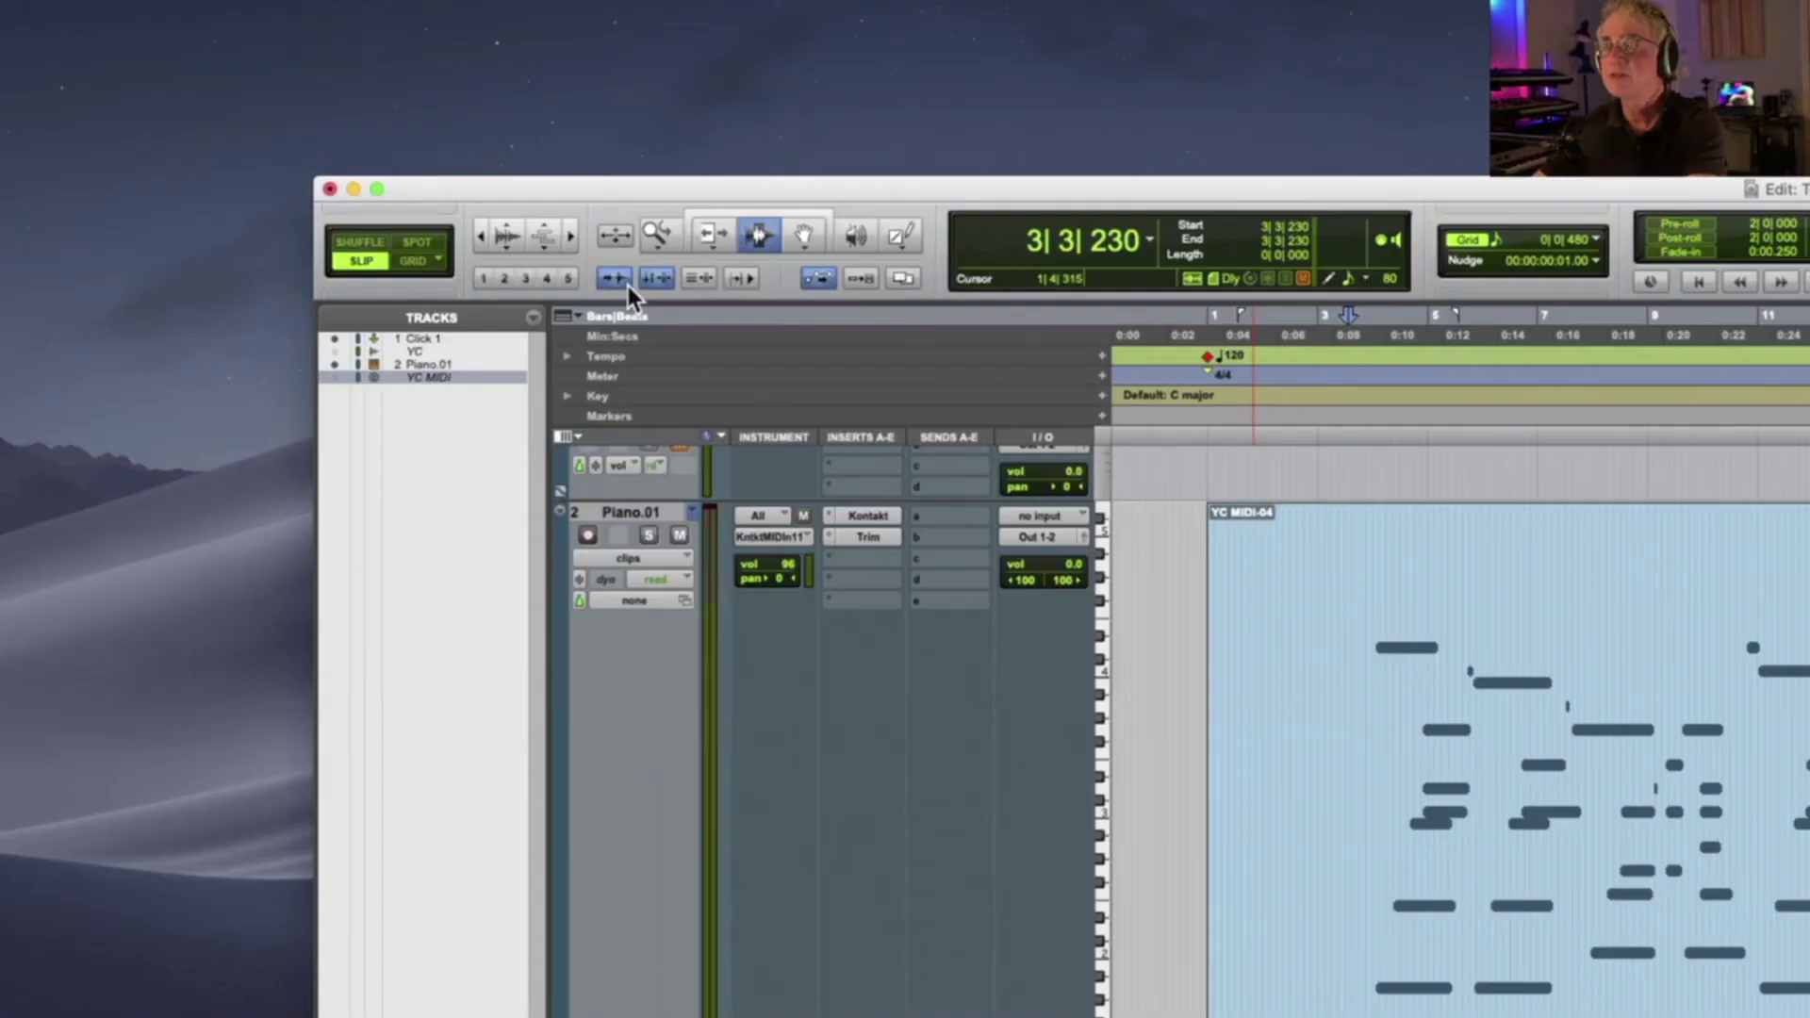
drag(927, 187, 671, 18)
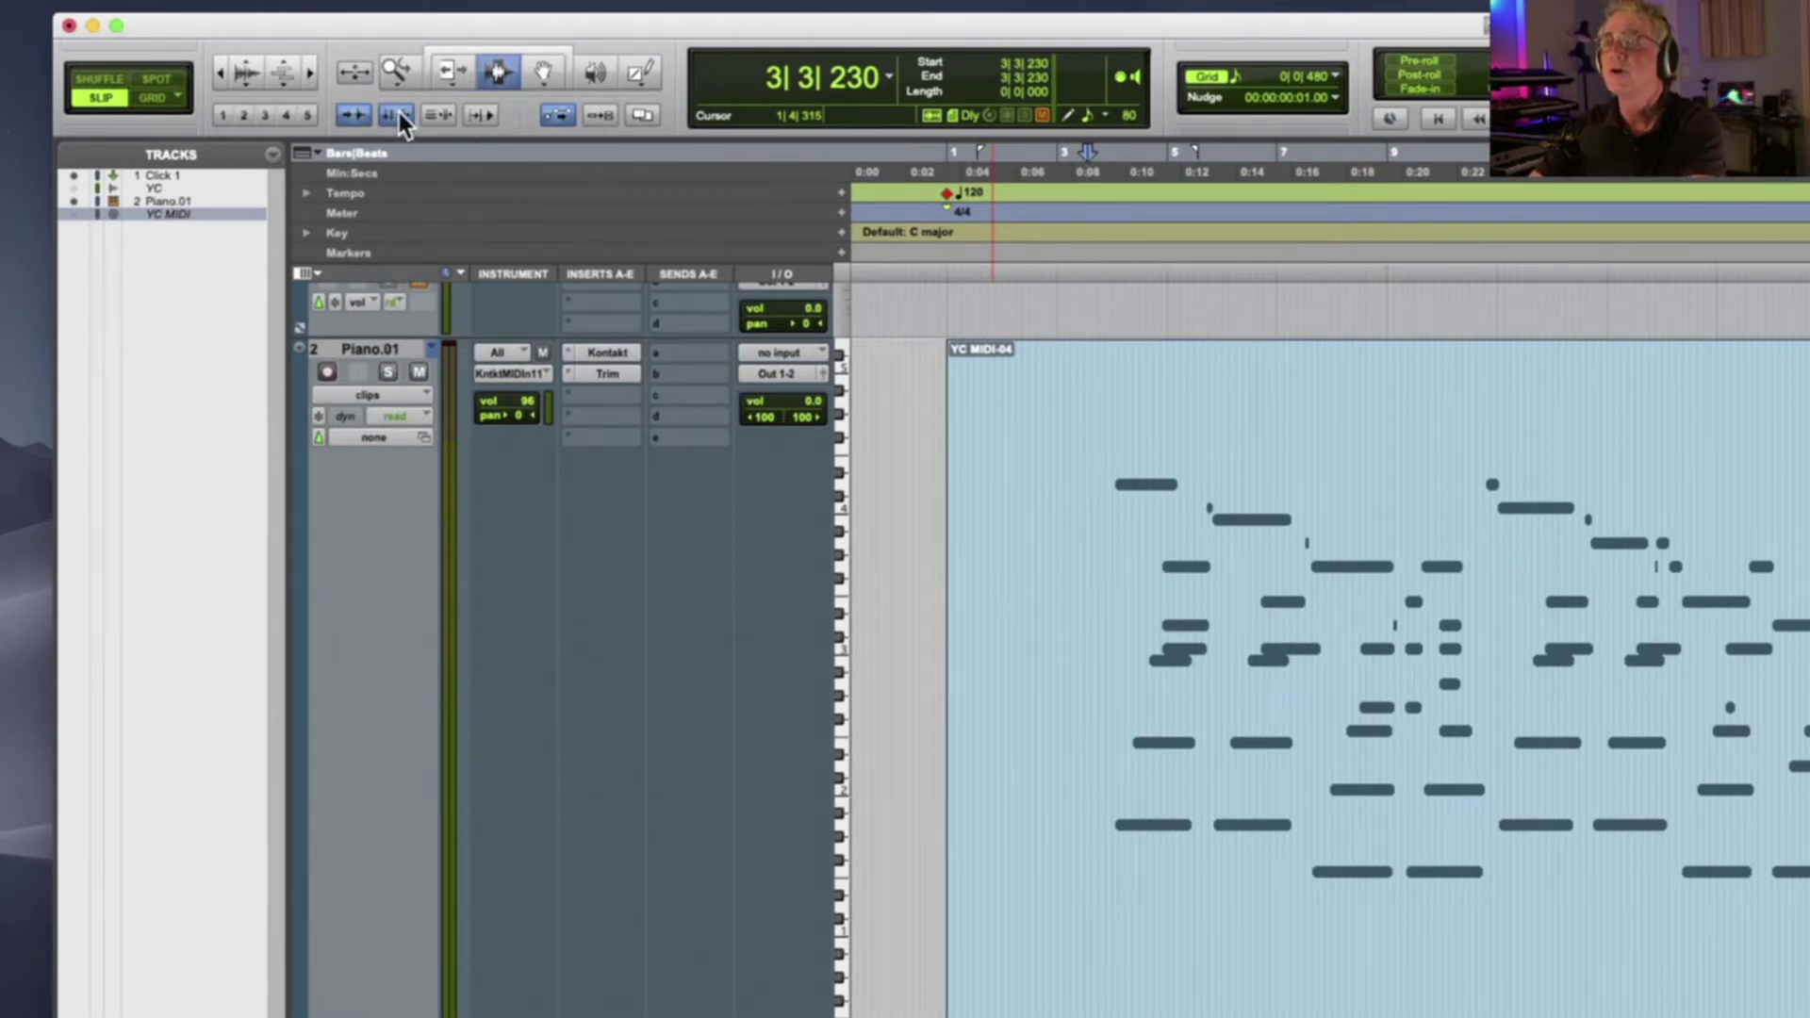
click(461, 73)
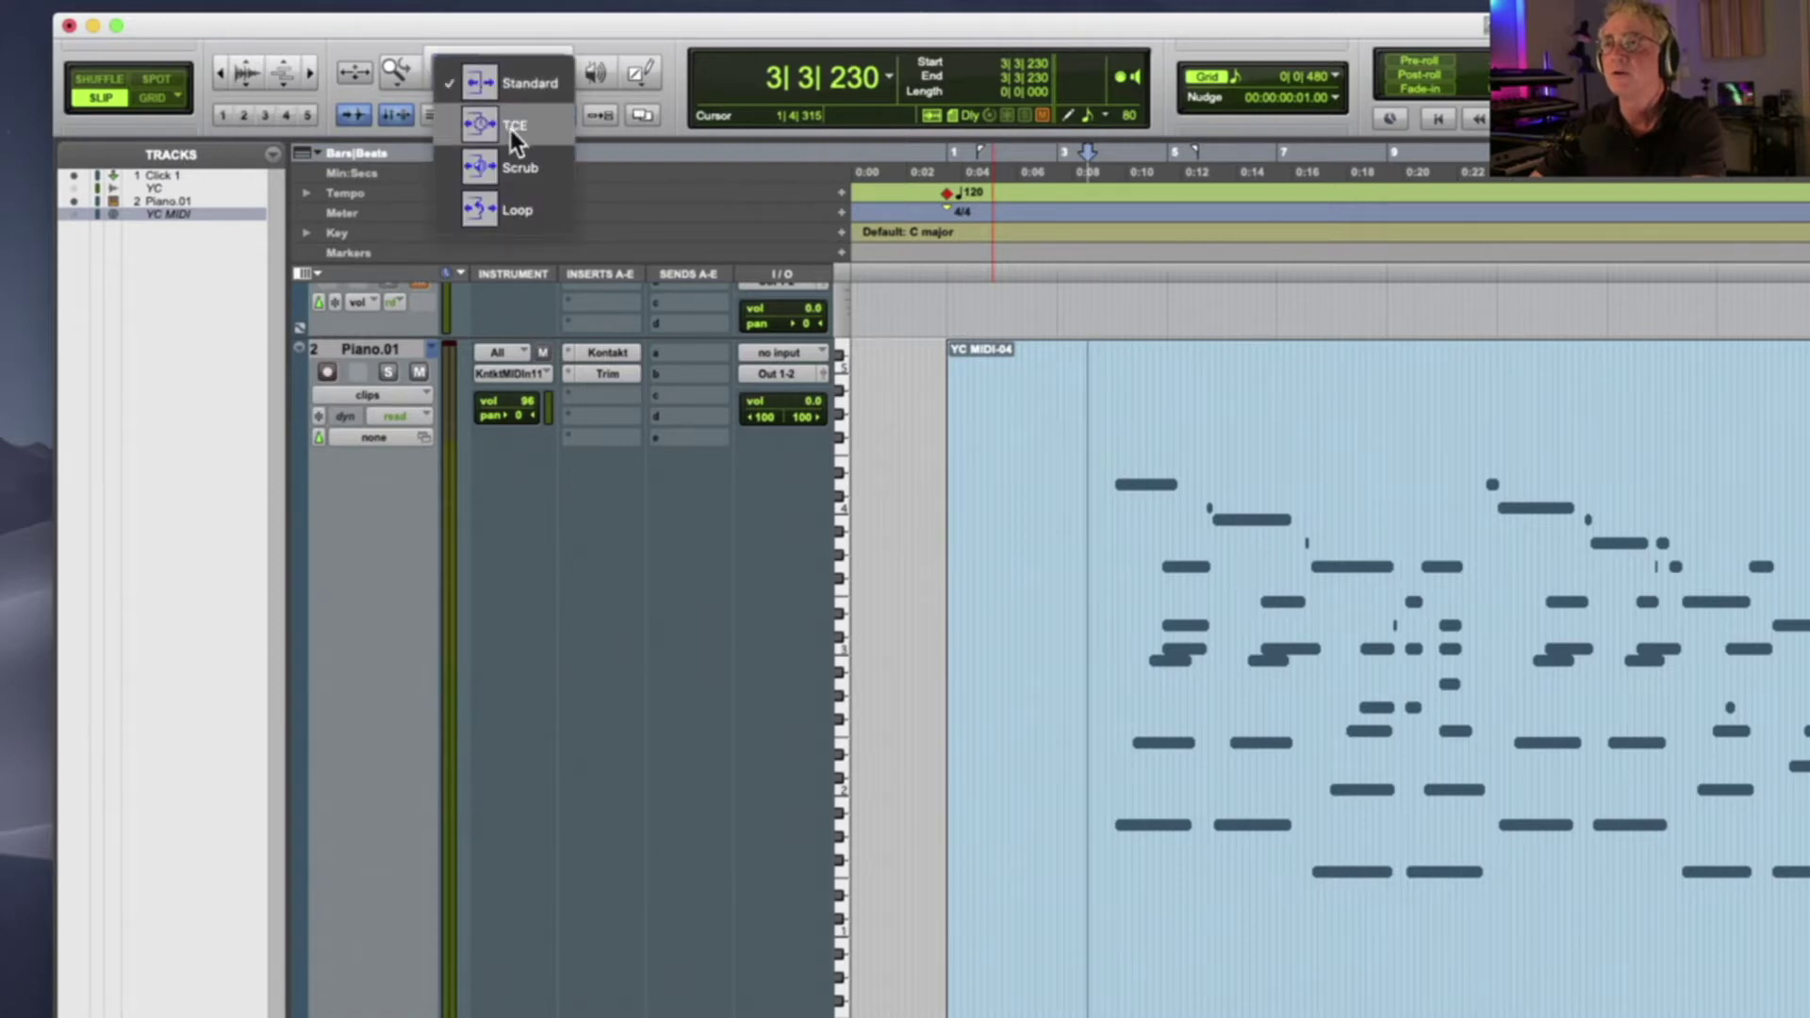
click(668, 151)
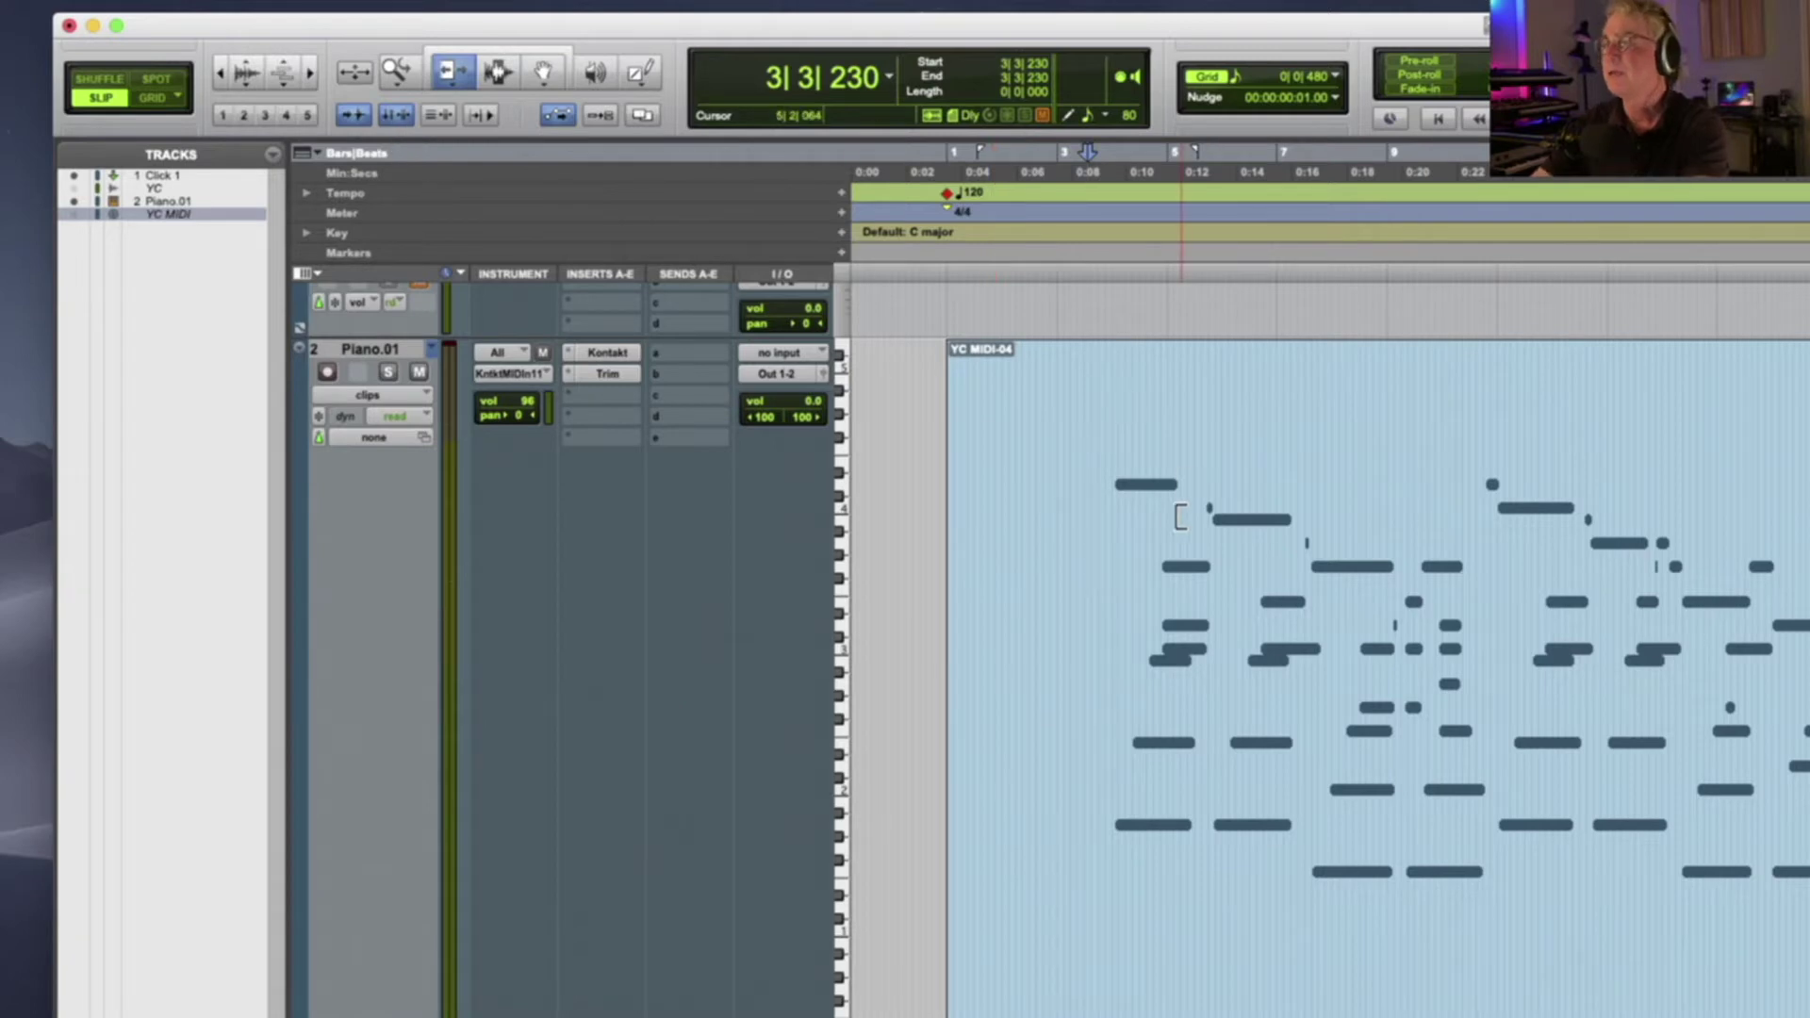
click(498, 74)
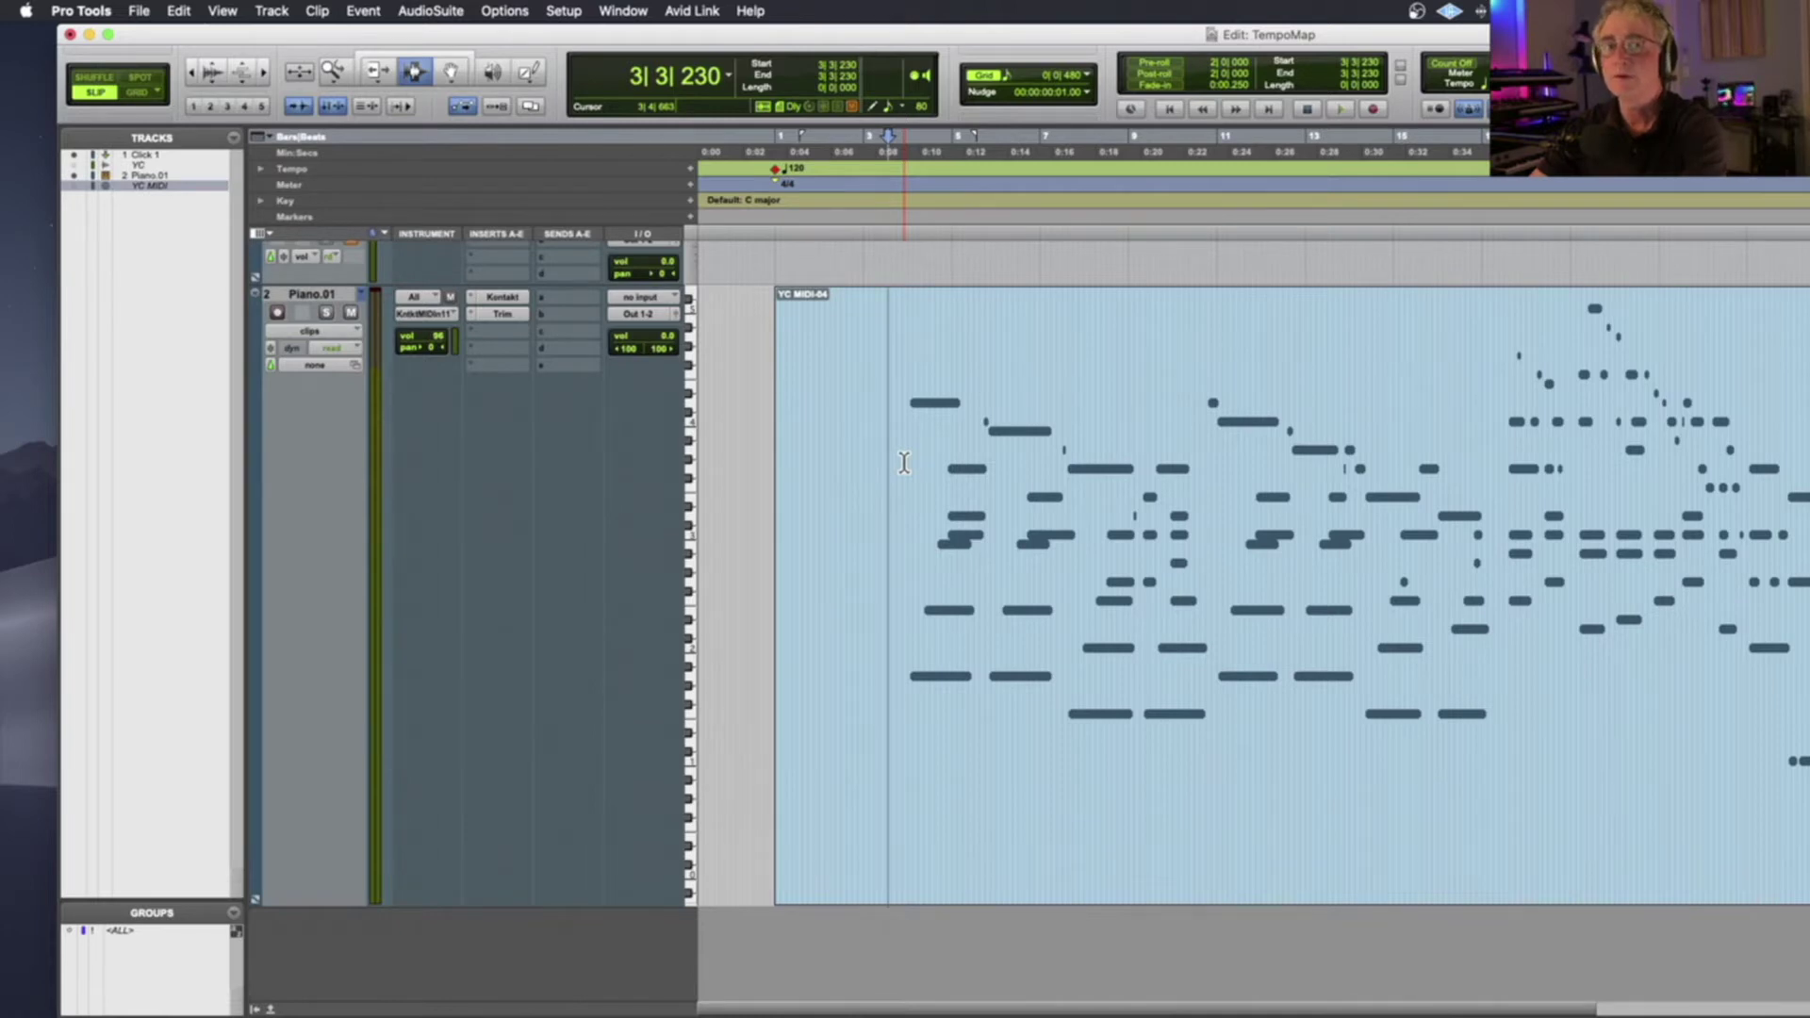
Jump to the onset of the first piano note at 4|1|293 and separate the clip there
key(Tab)
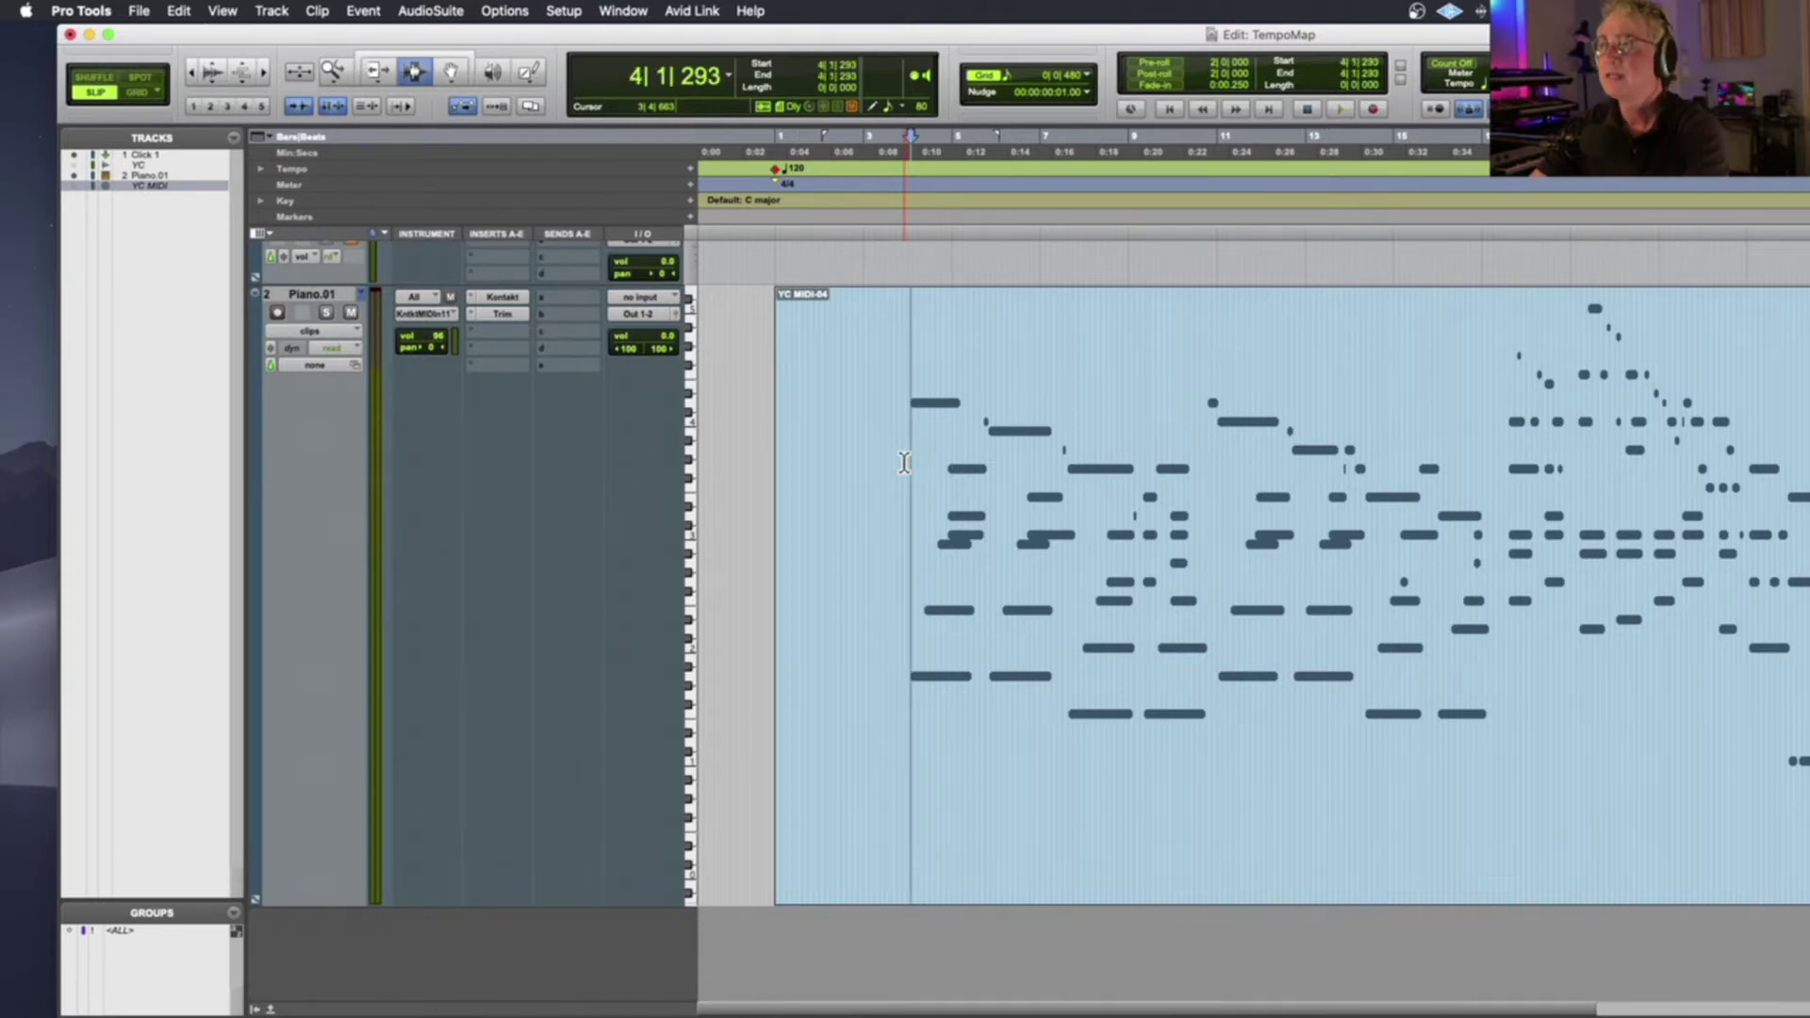
key(t)
key(t)
key(t)
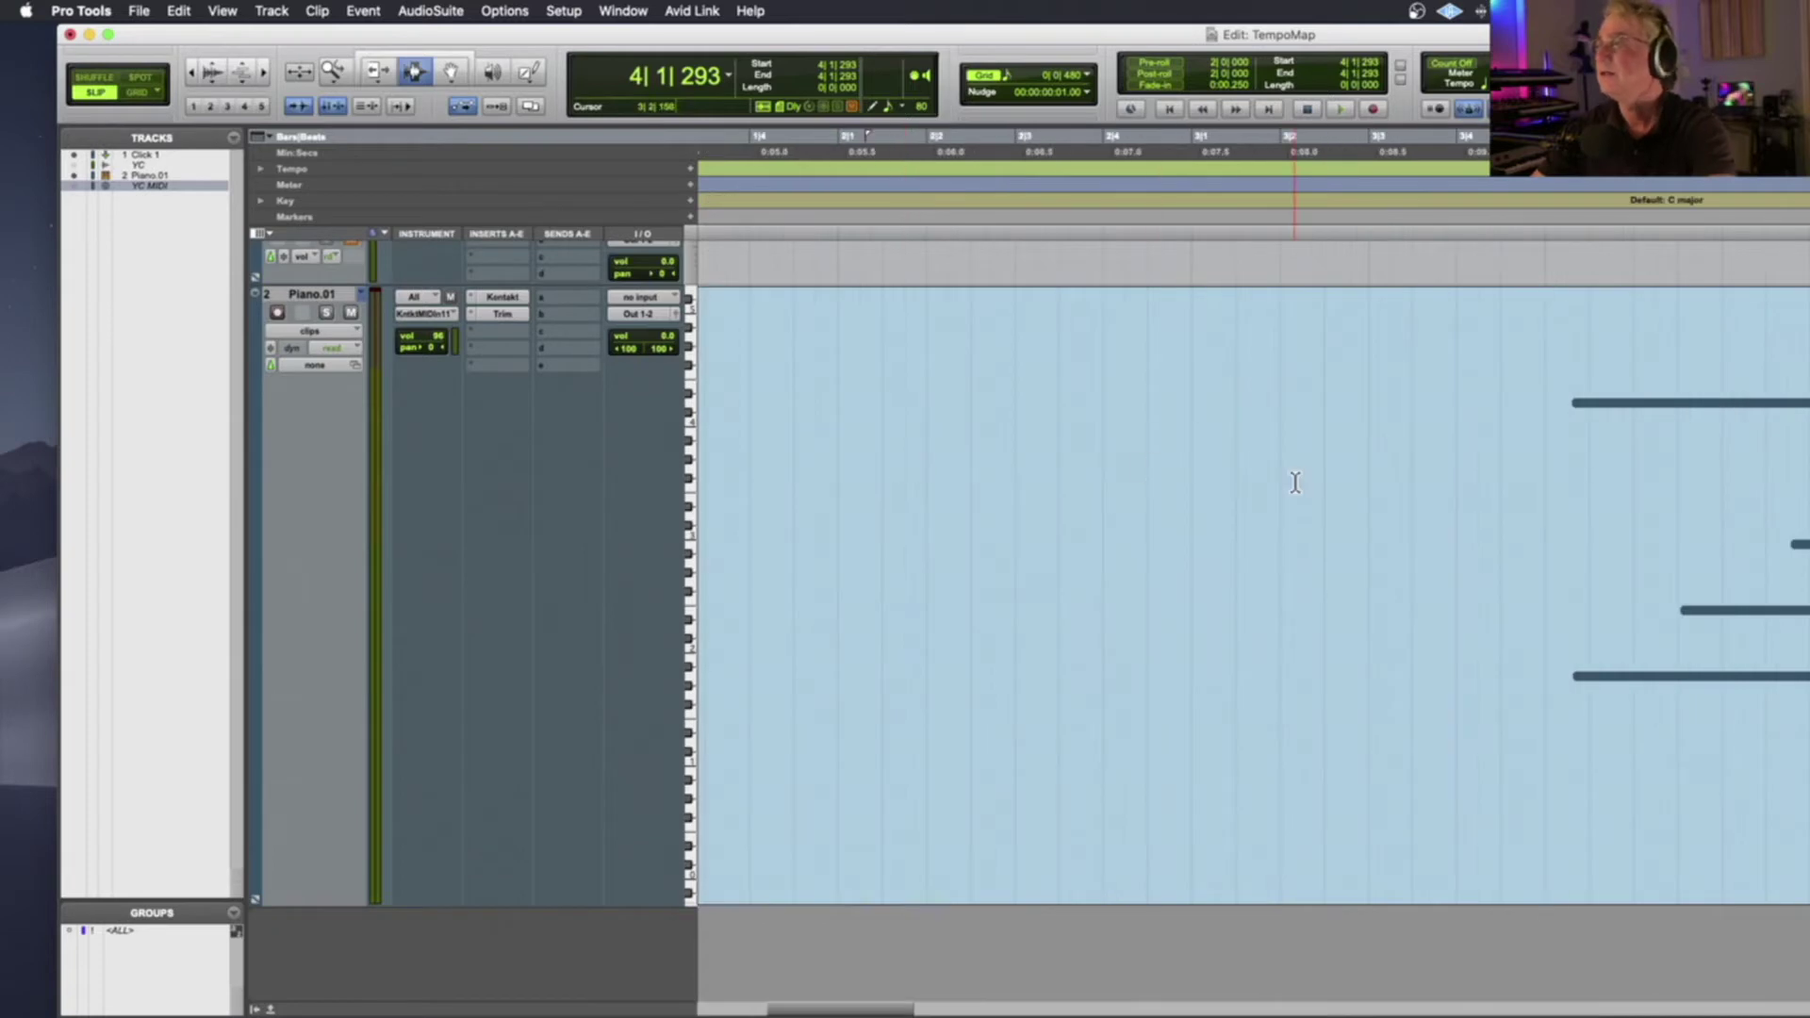
scroll(1292, 479, right, 3)
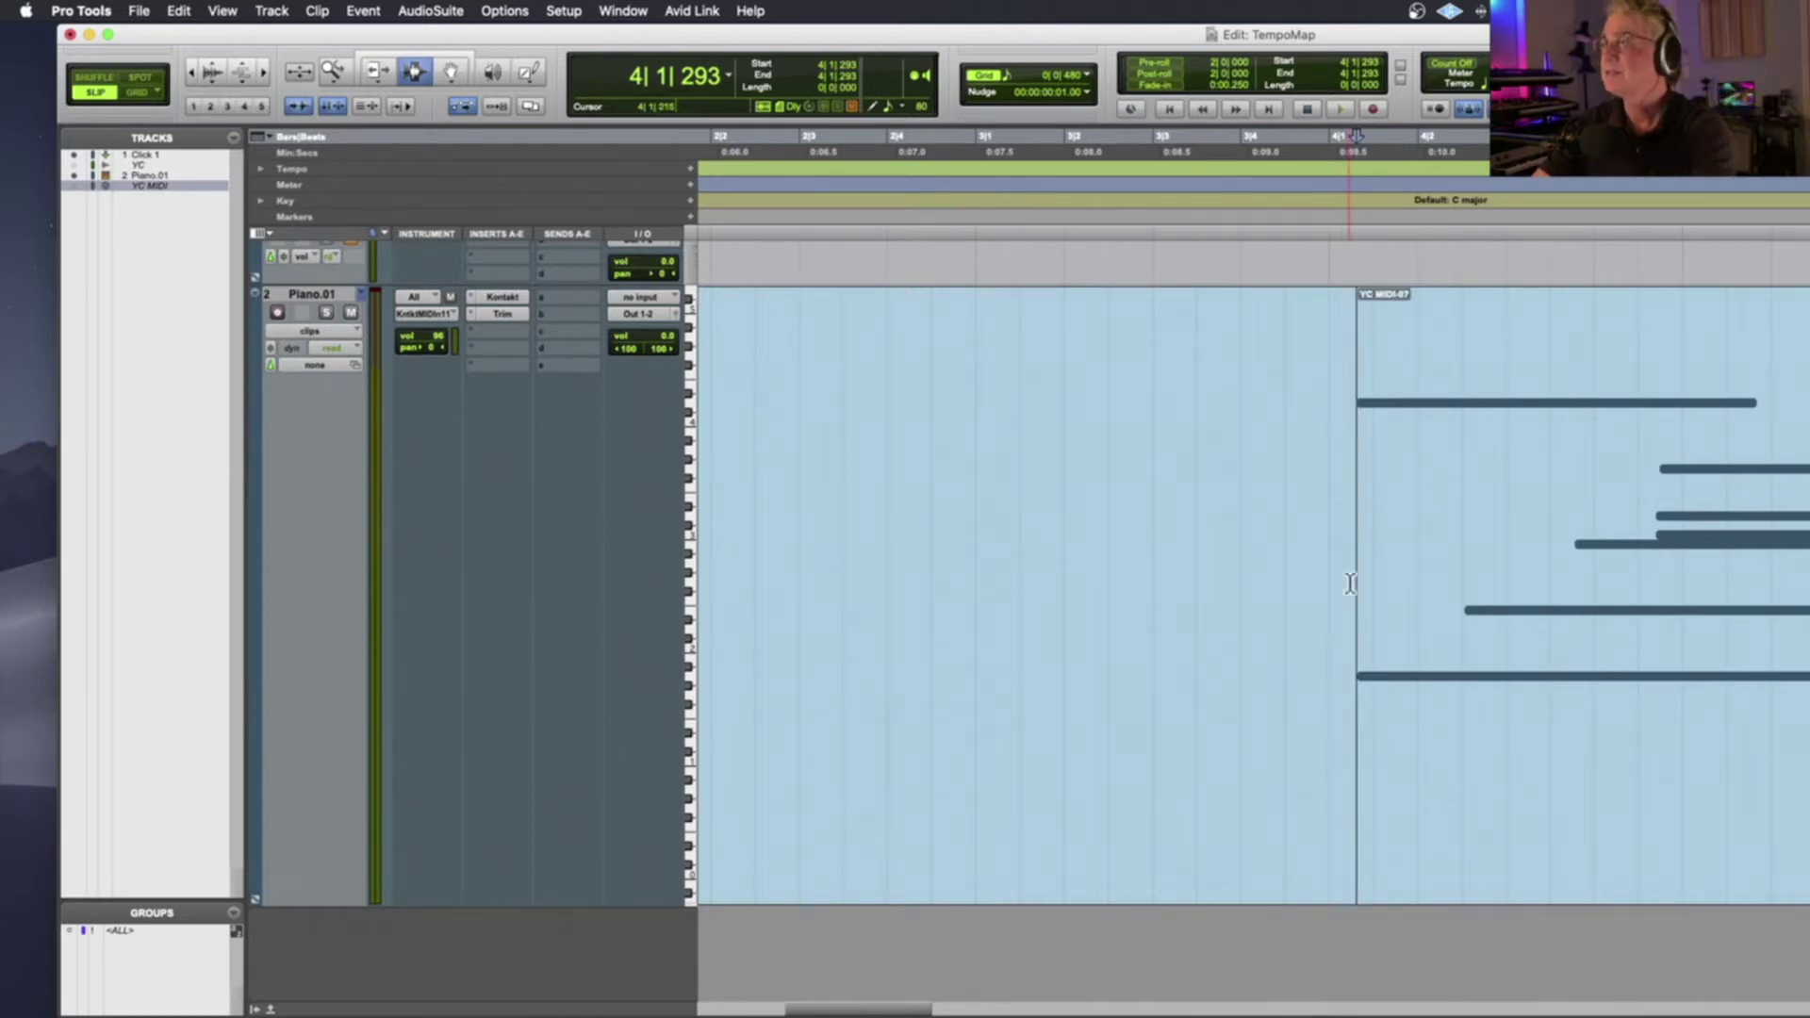
key(r)
key(r)
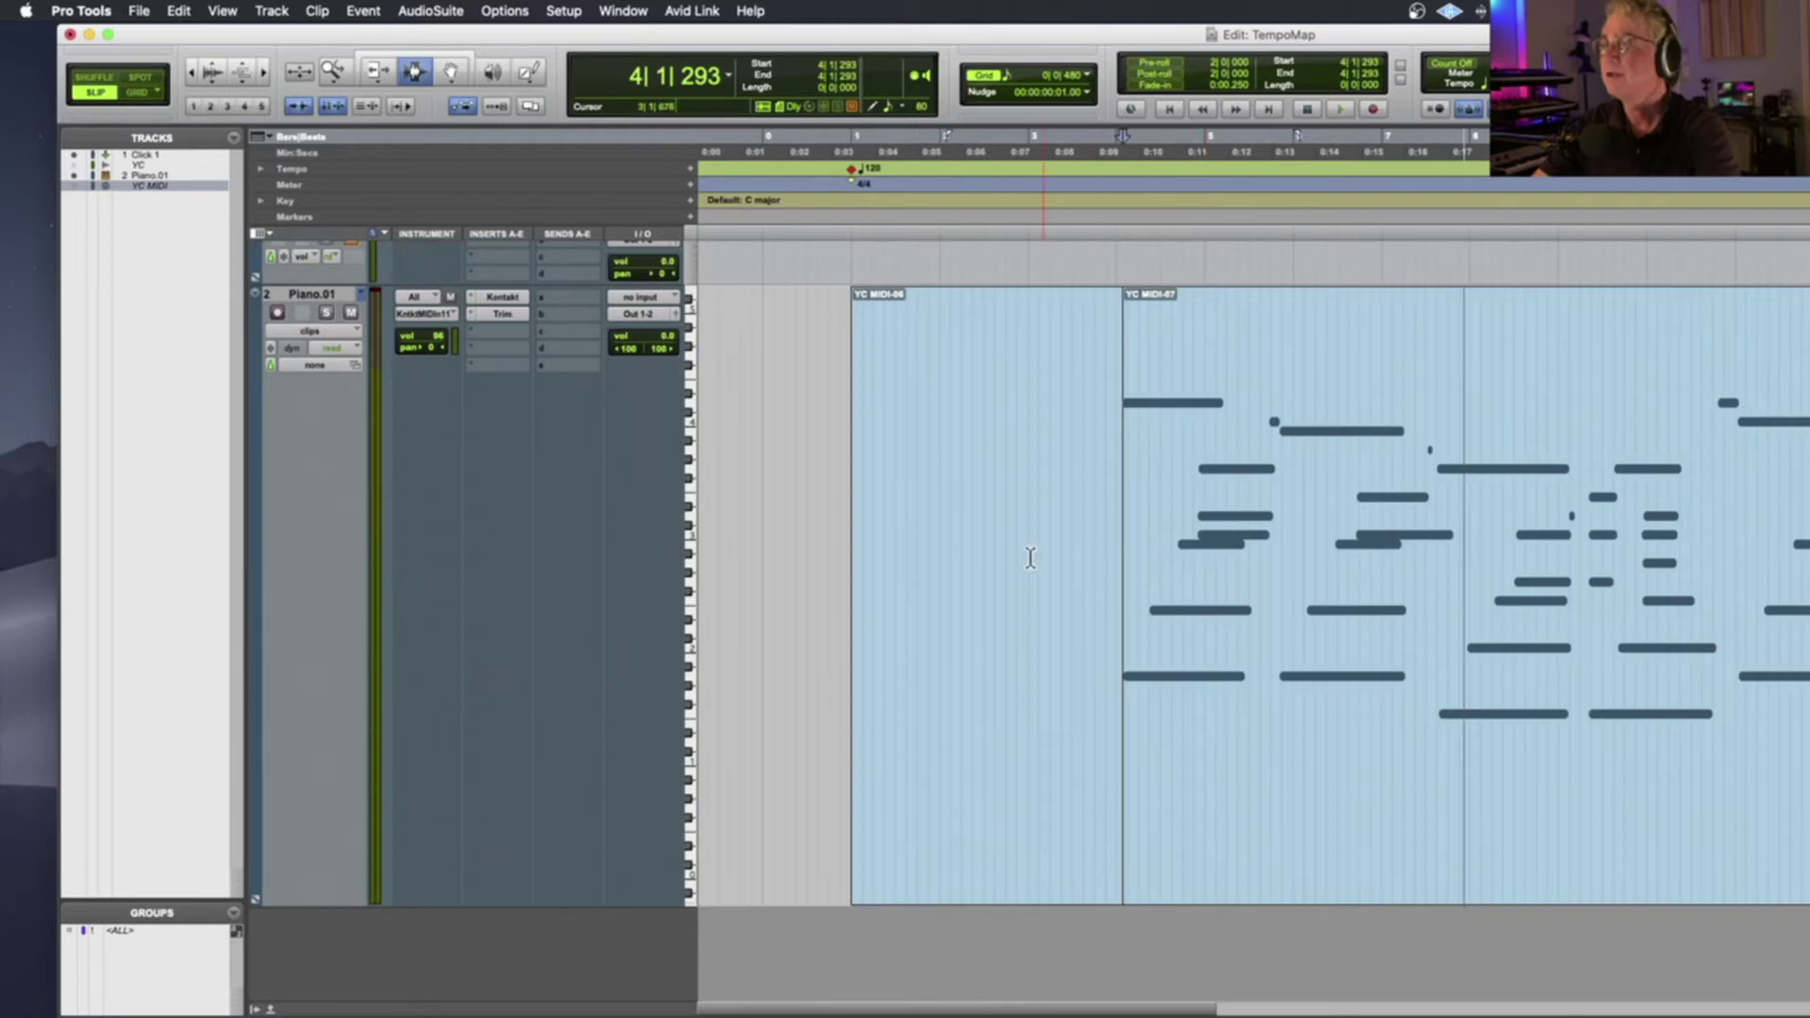
Delete the empty clip before the first note in Shuffle mode so the piano part moves to bar 1
double_click(1000, 549)
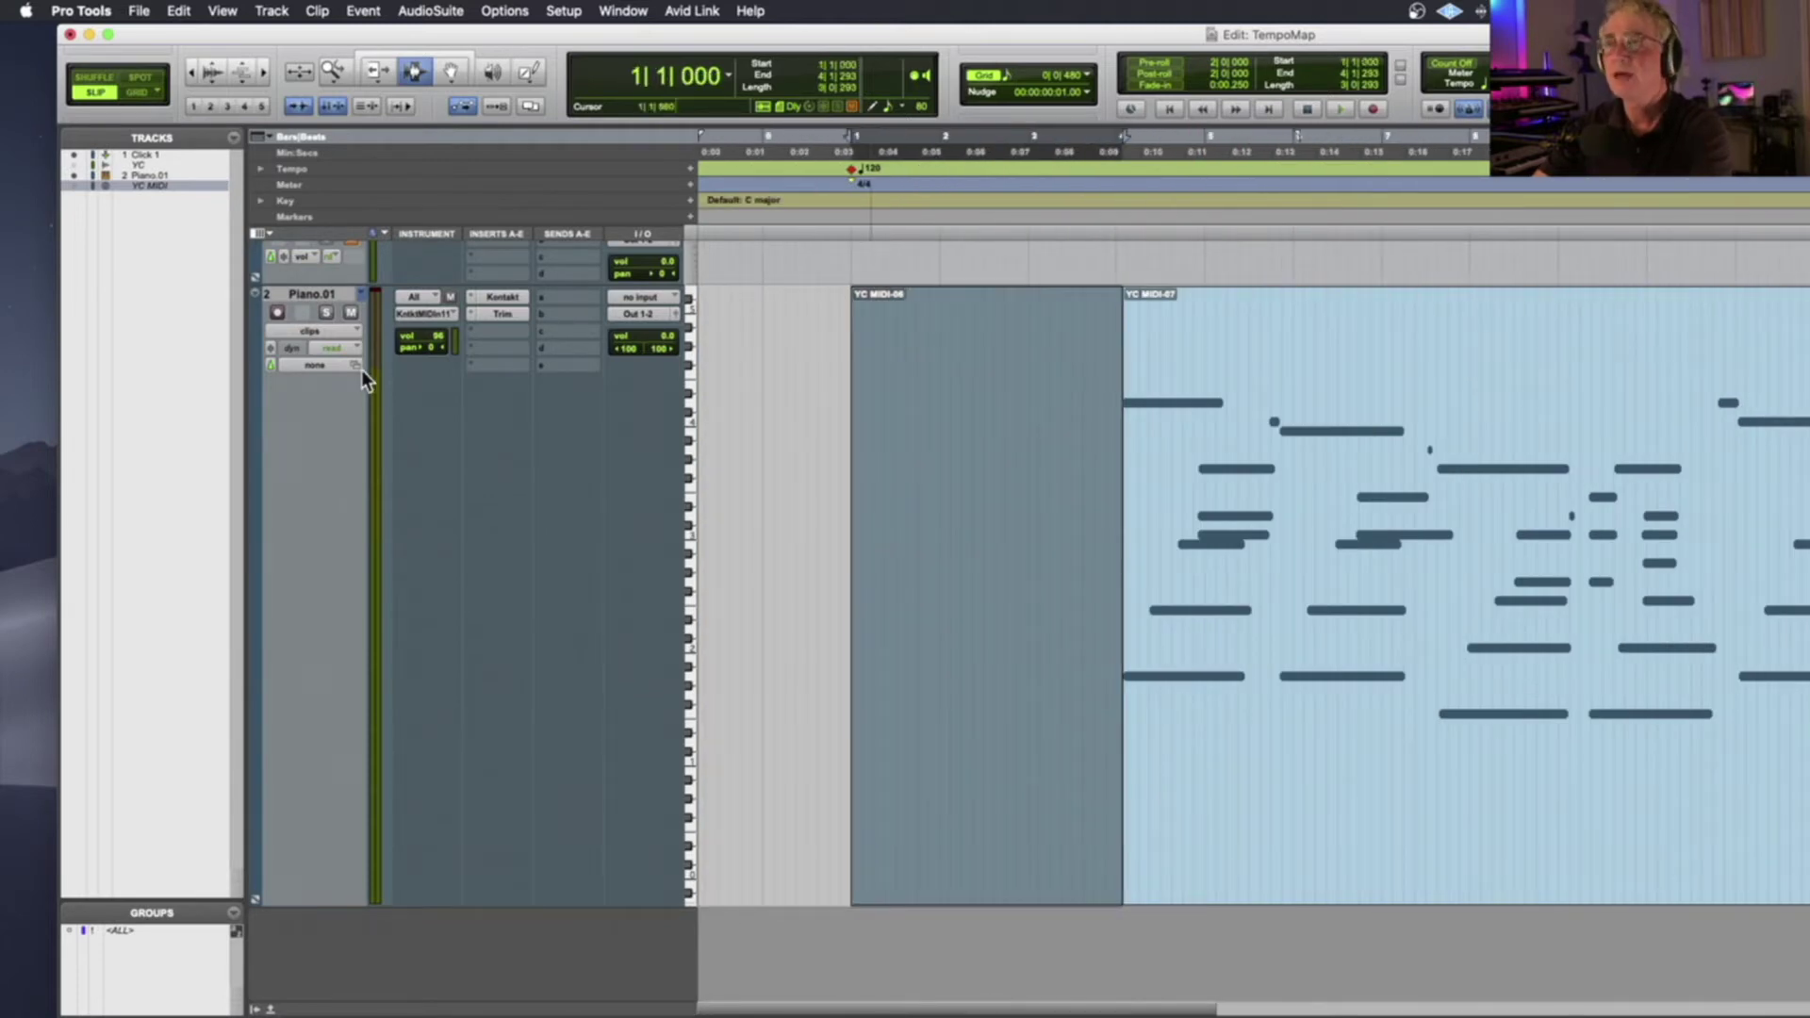
click(101, 80)
click(93, 92)
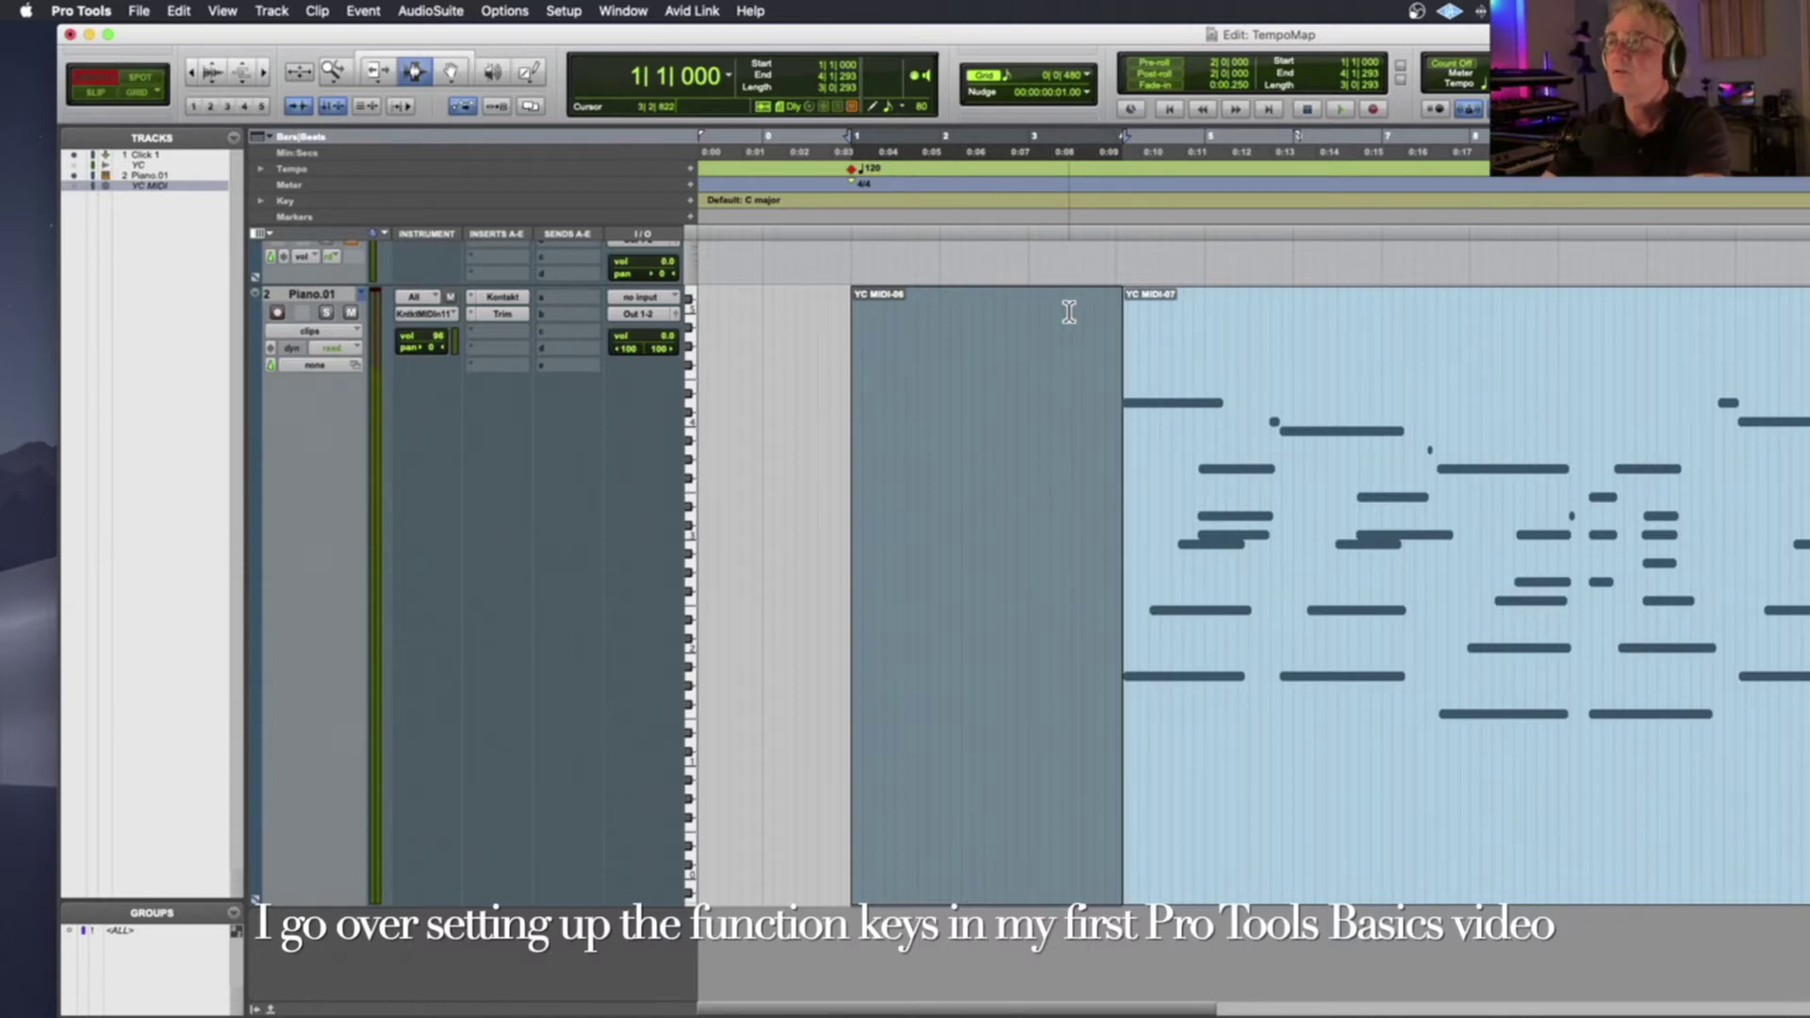
key(Delete)
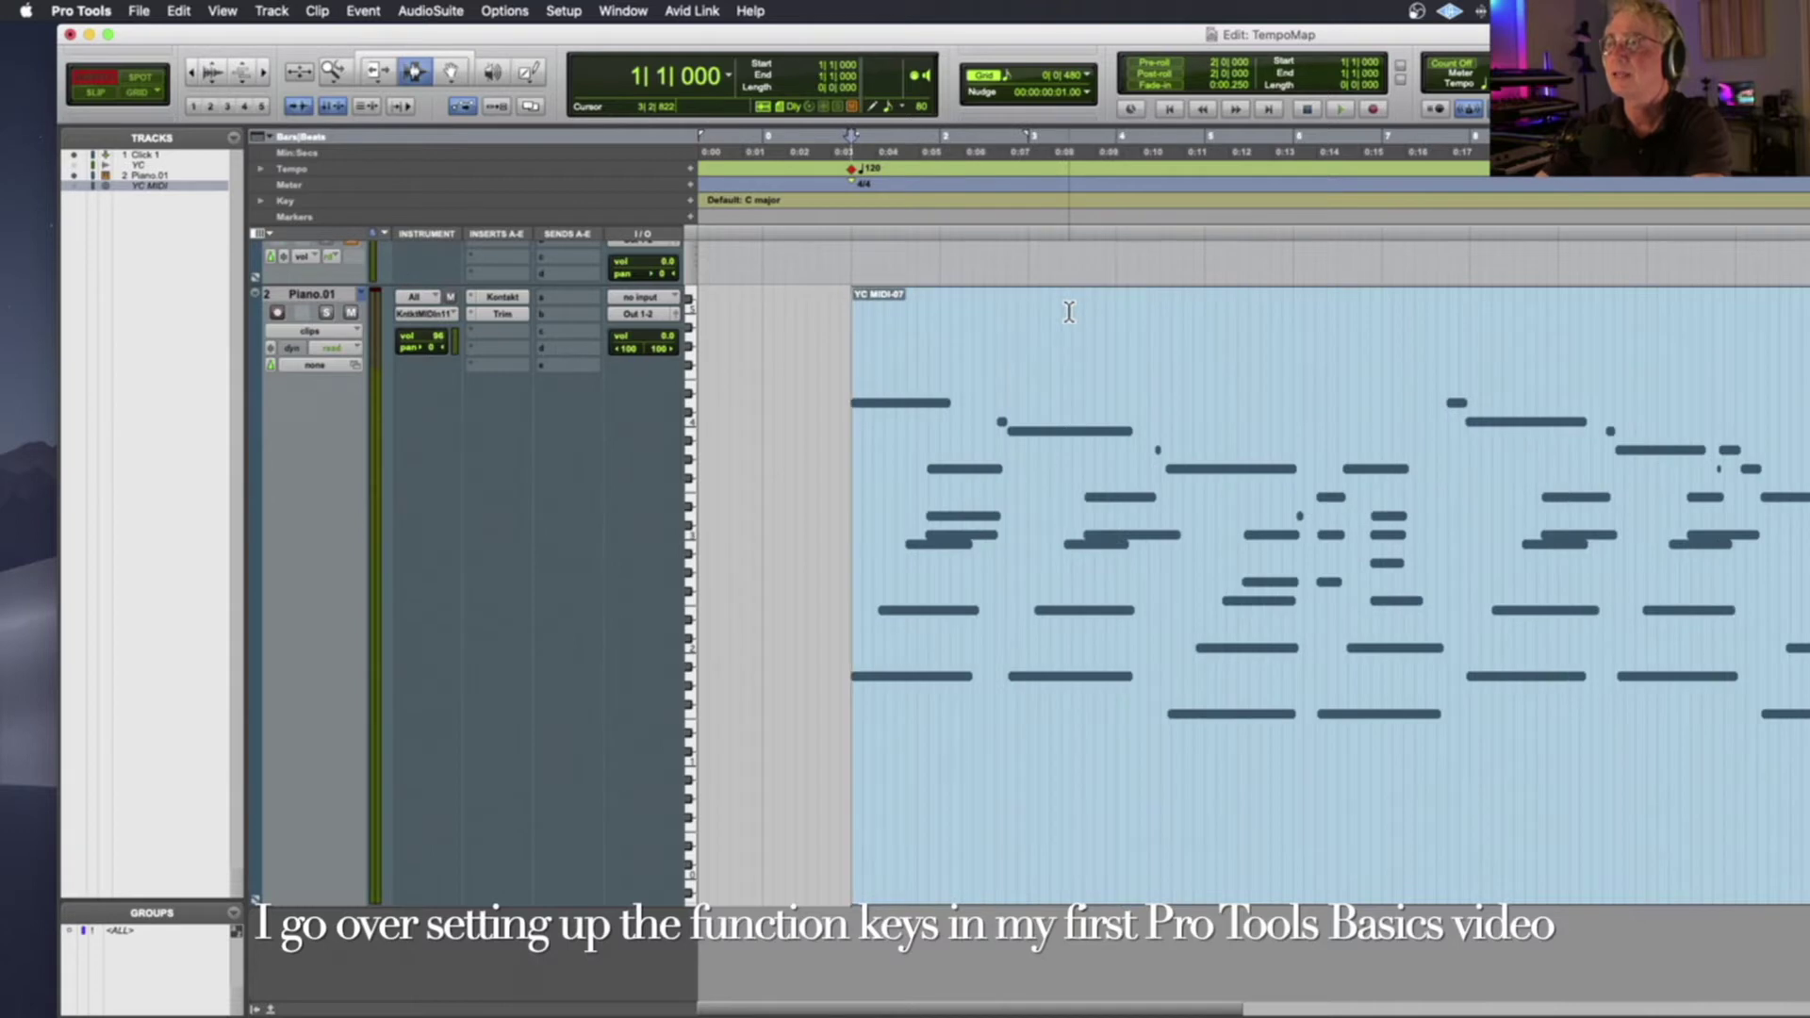
scroll(868, 328, right, 3)
scroll(829, 335, right, 2)
scroll(810, 340, left, 2)
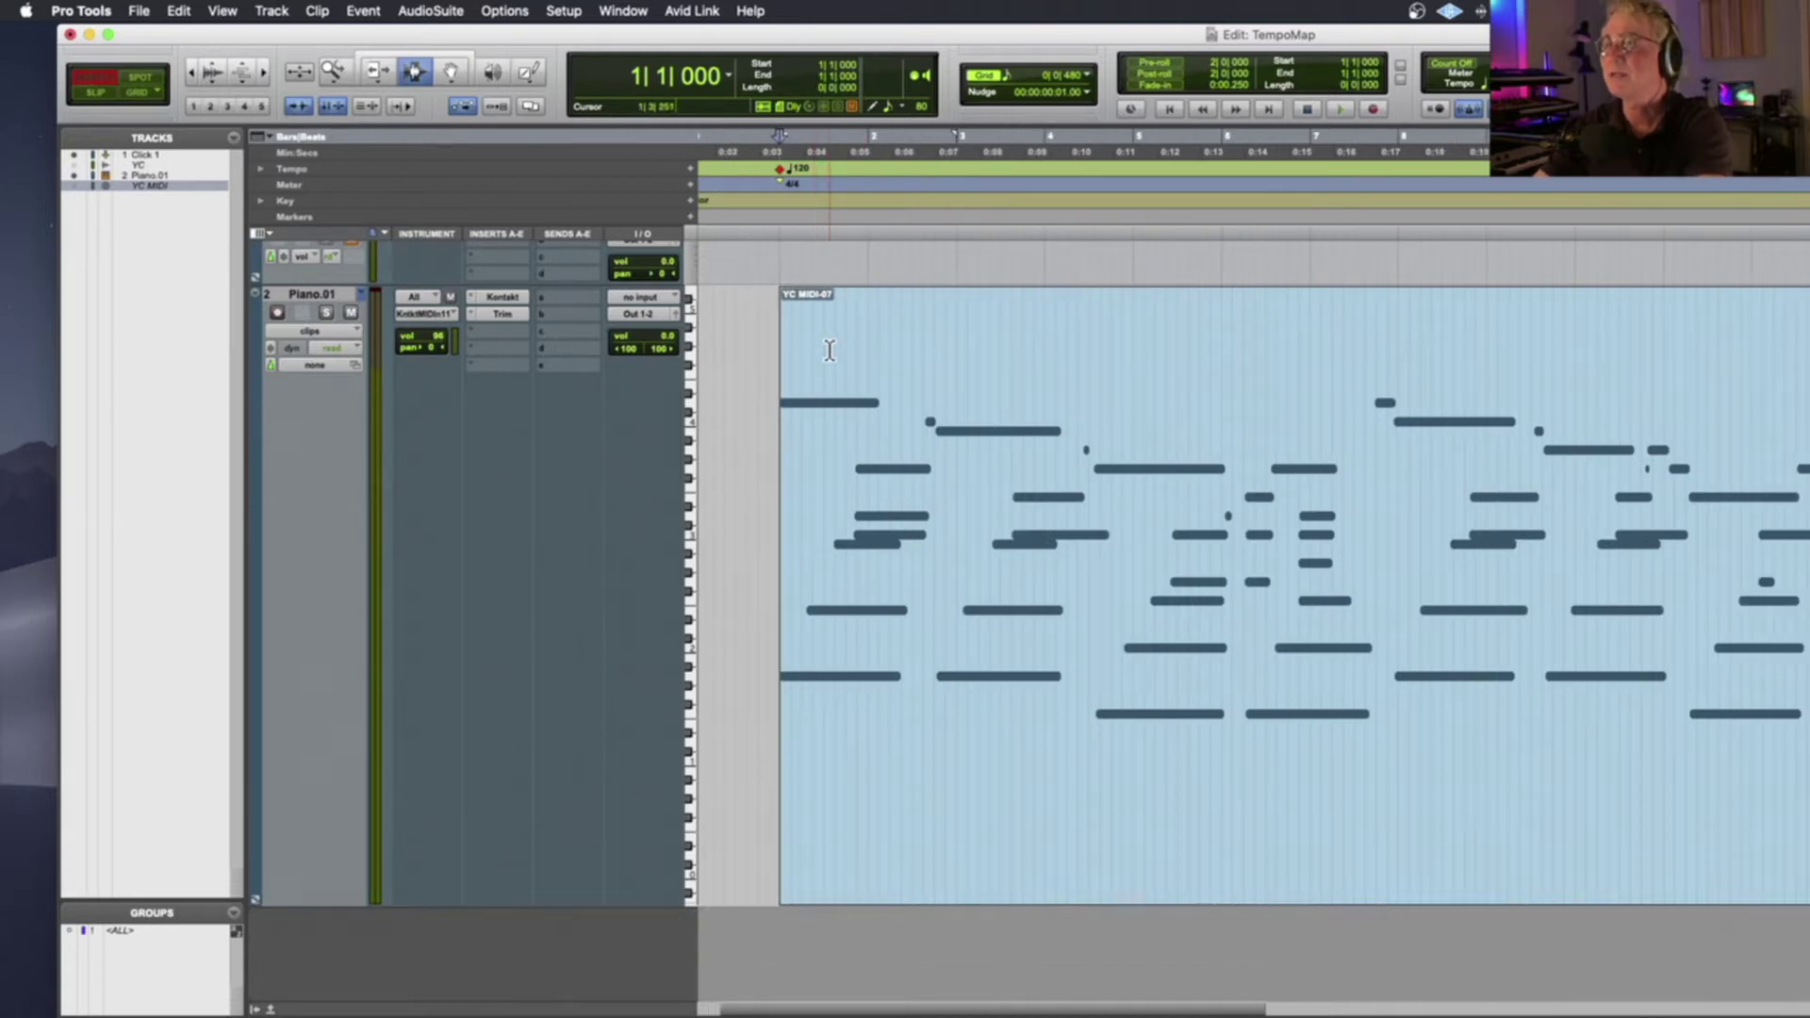
Open Beat Detective and move its window clear of the piano notes
click(371, 19)
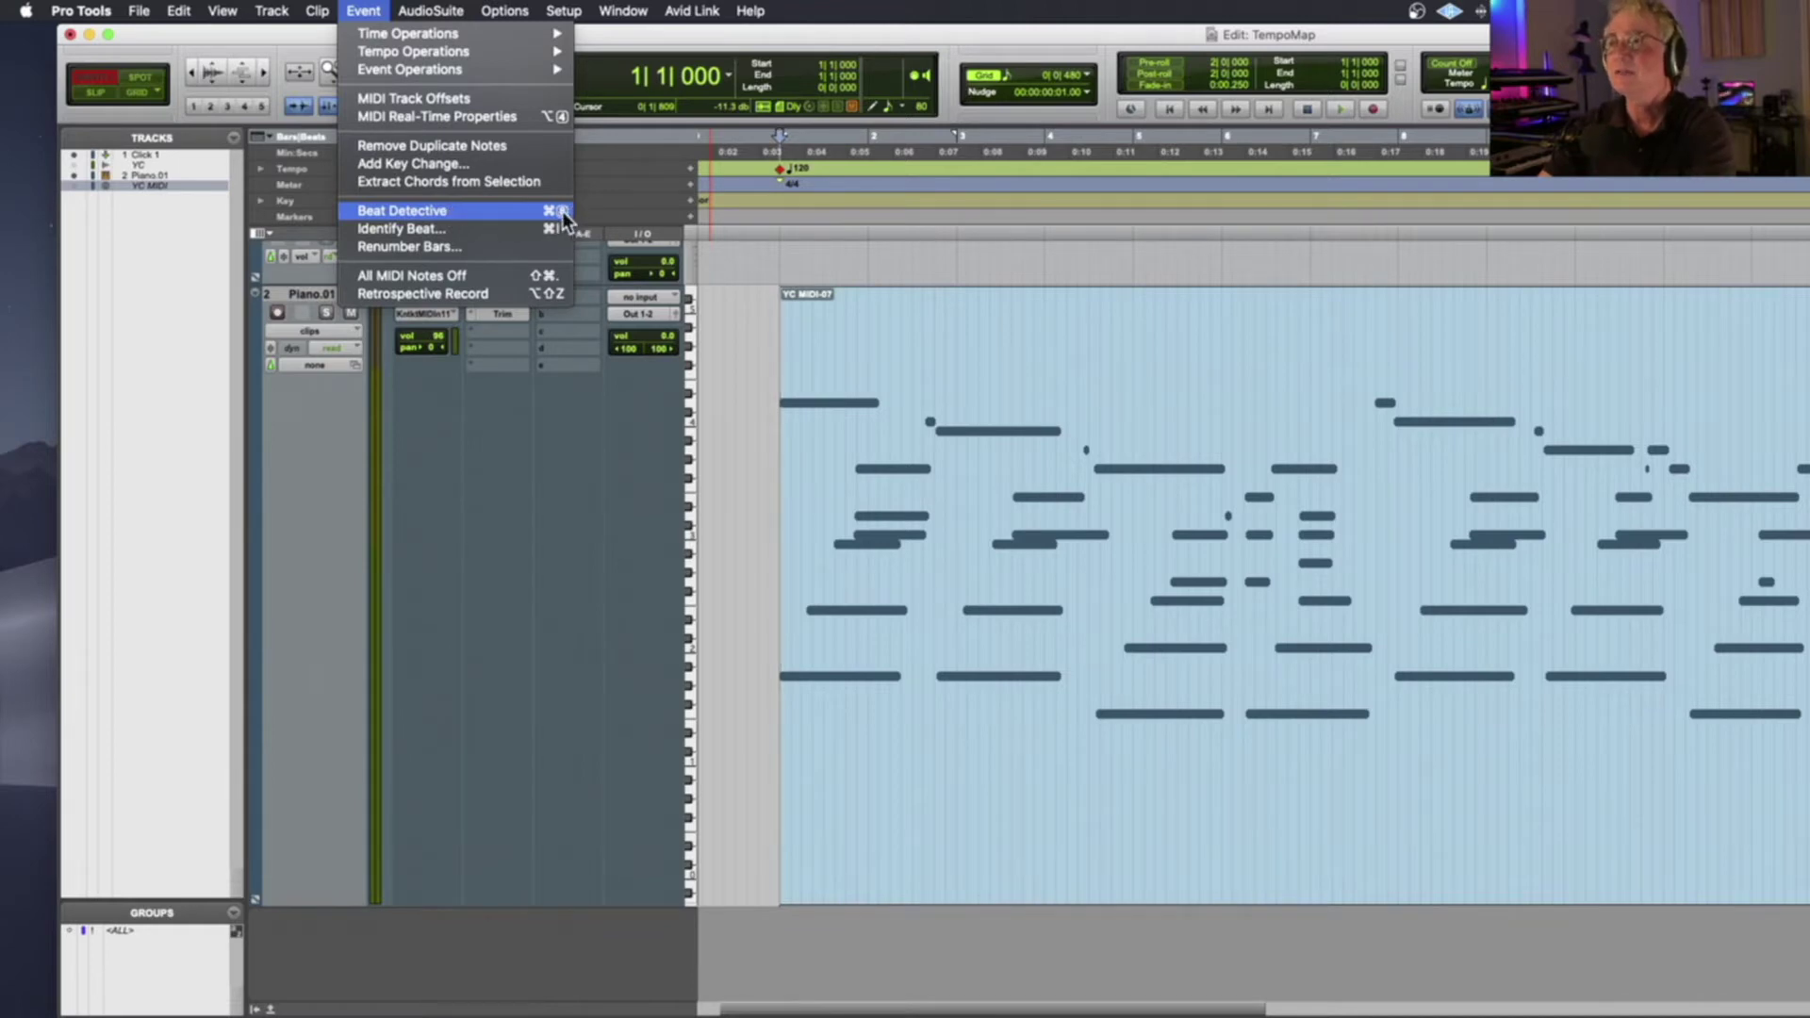
click(713, 226)
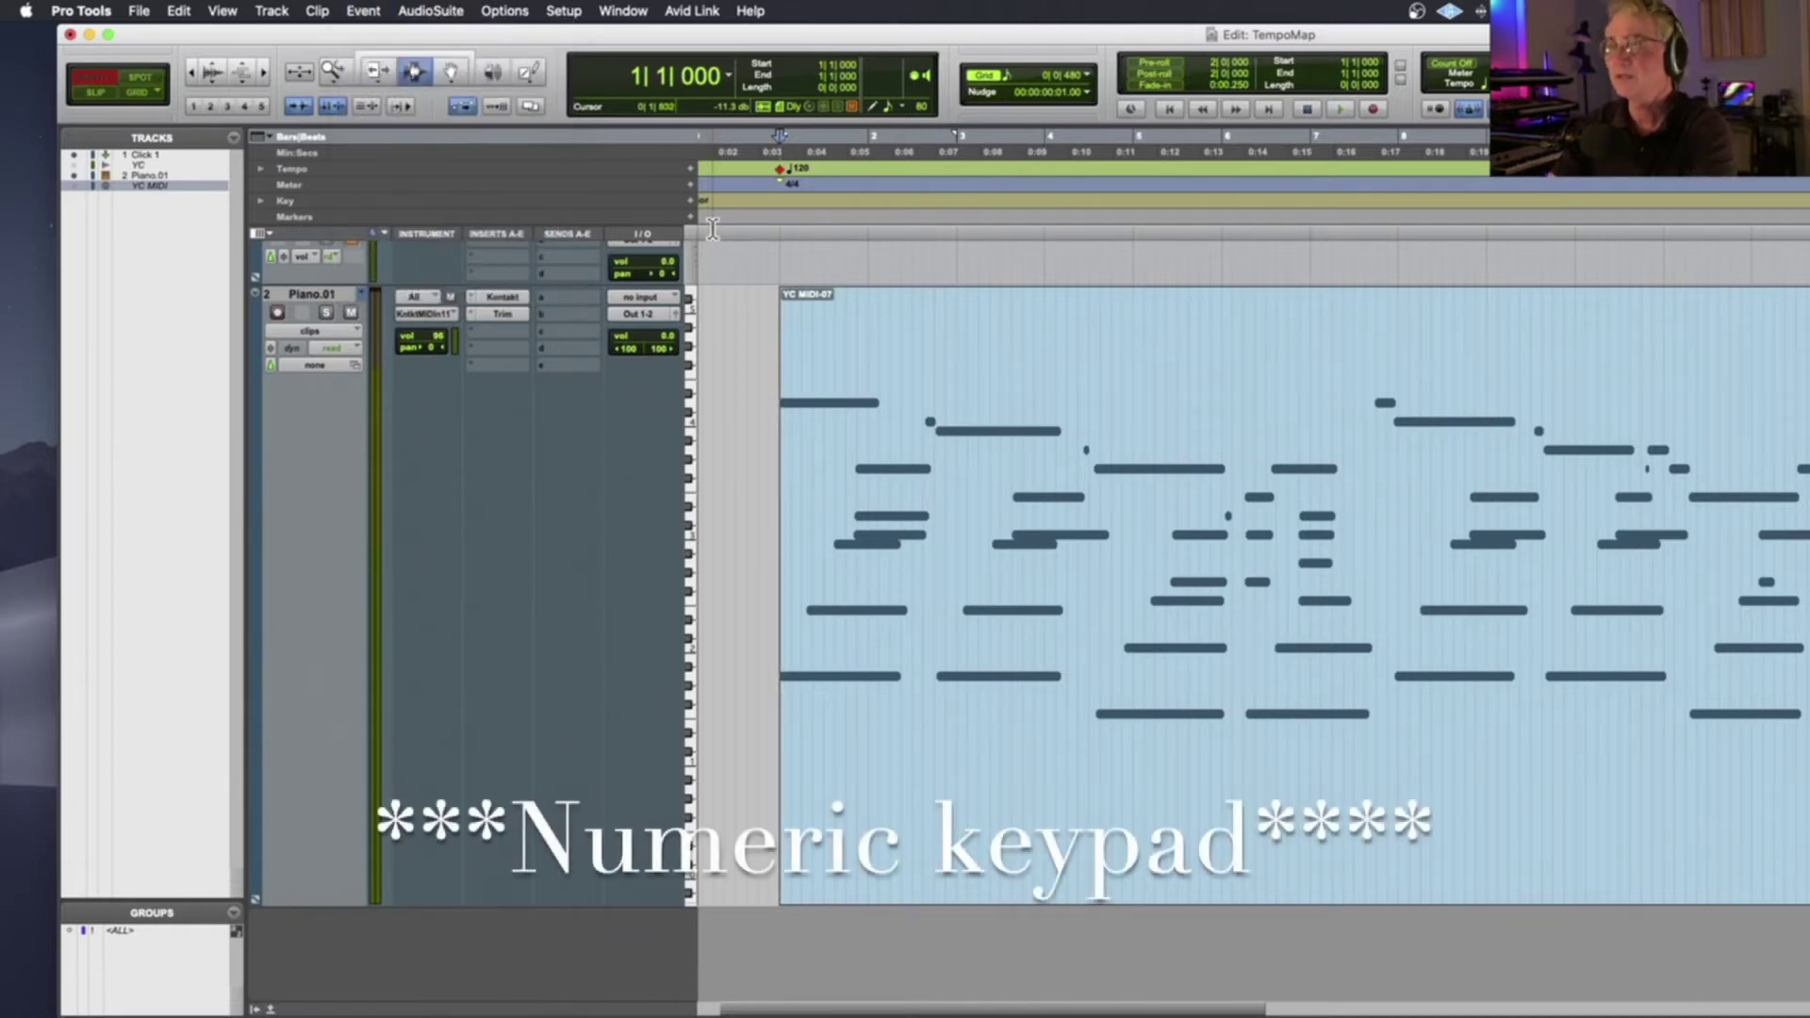
key(super+KP_8)
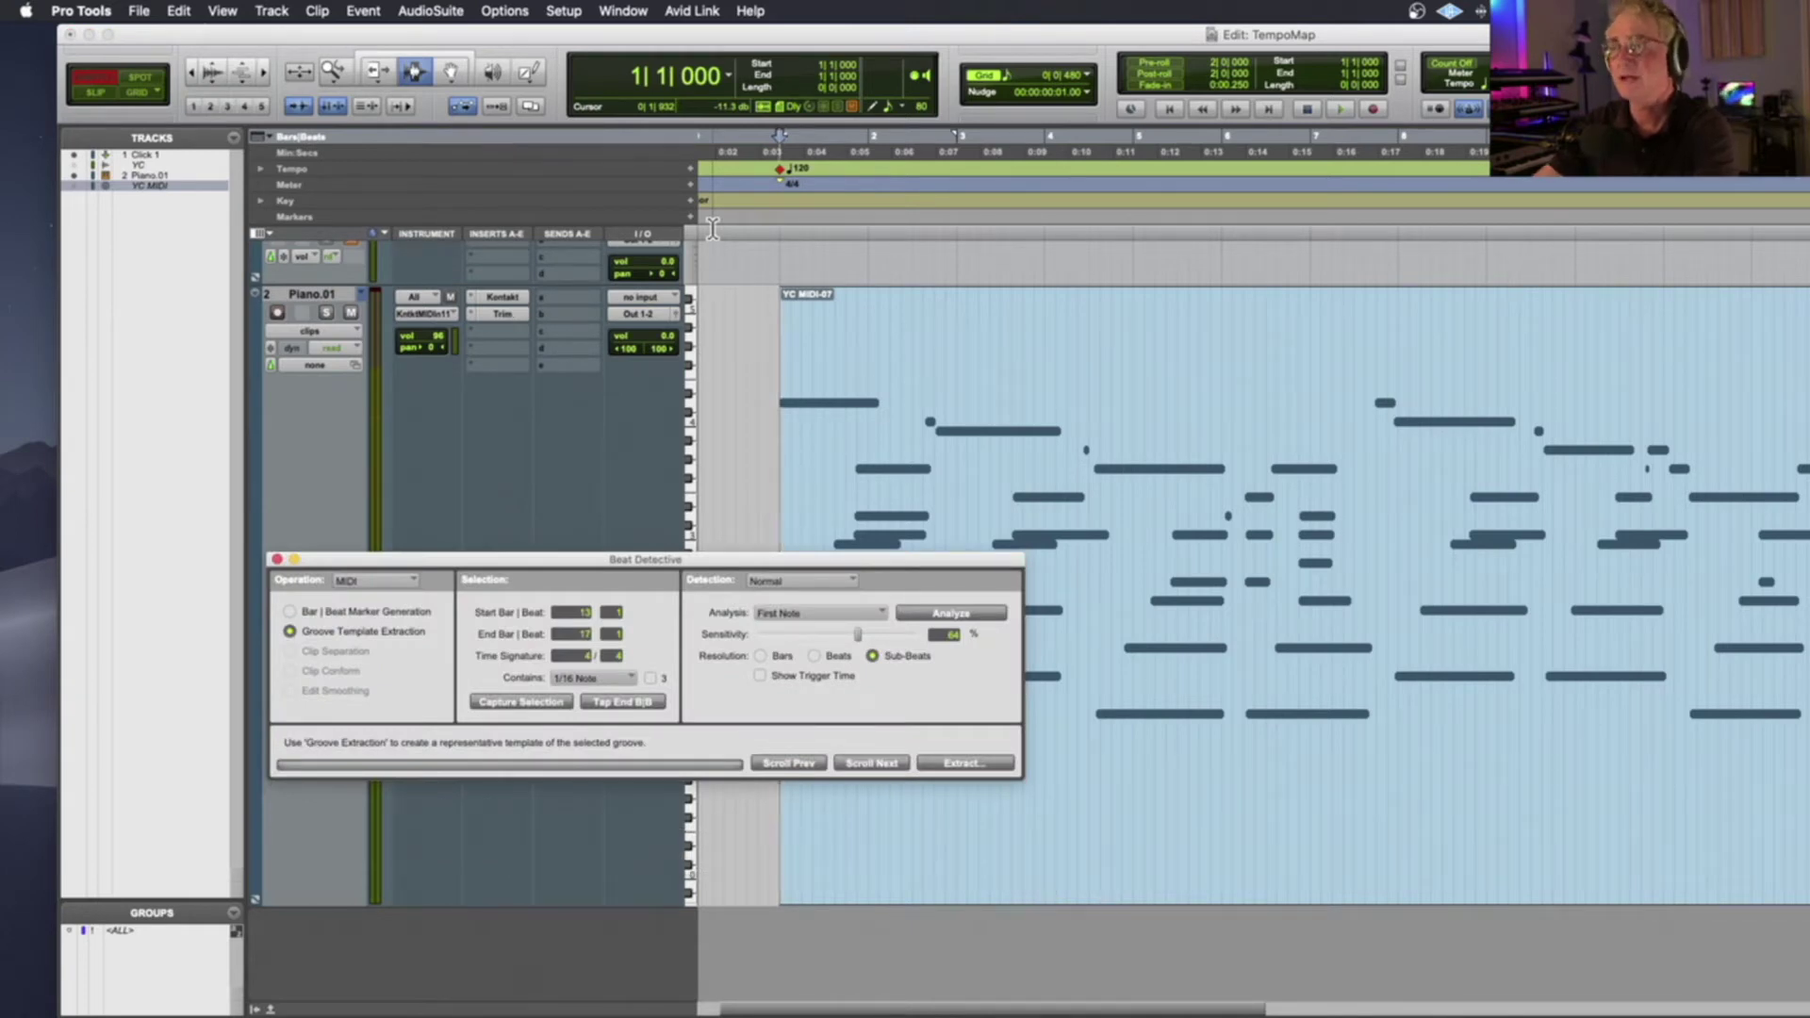
drag(727, 566, 493, 219)
Play the piano clip from just before bar 1 to hear where the first measure ends
scroll(870, 566, left, 2)
scroll(870, 565, up, 1)
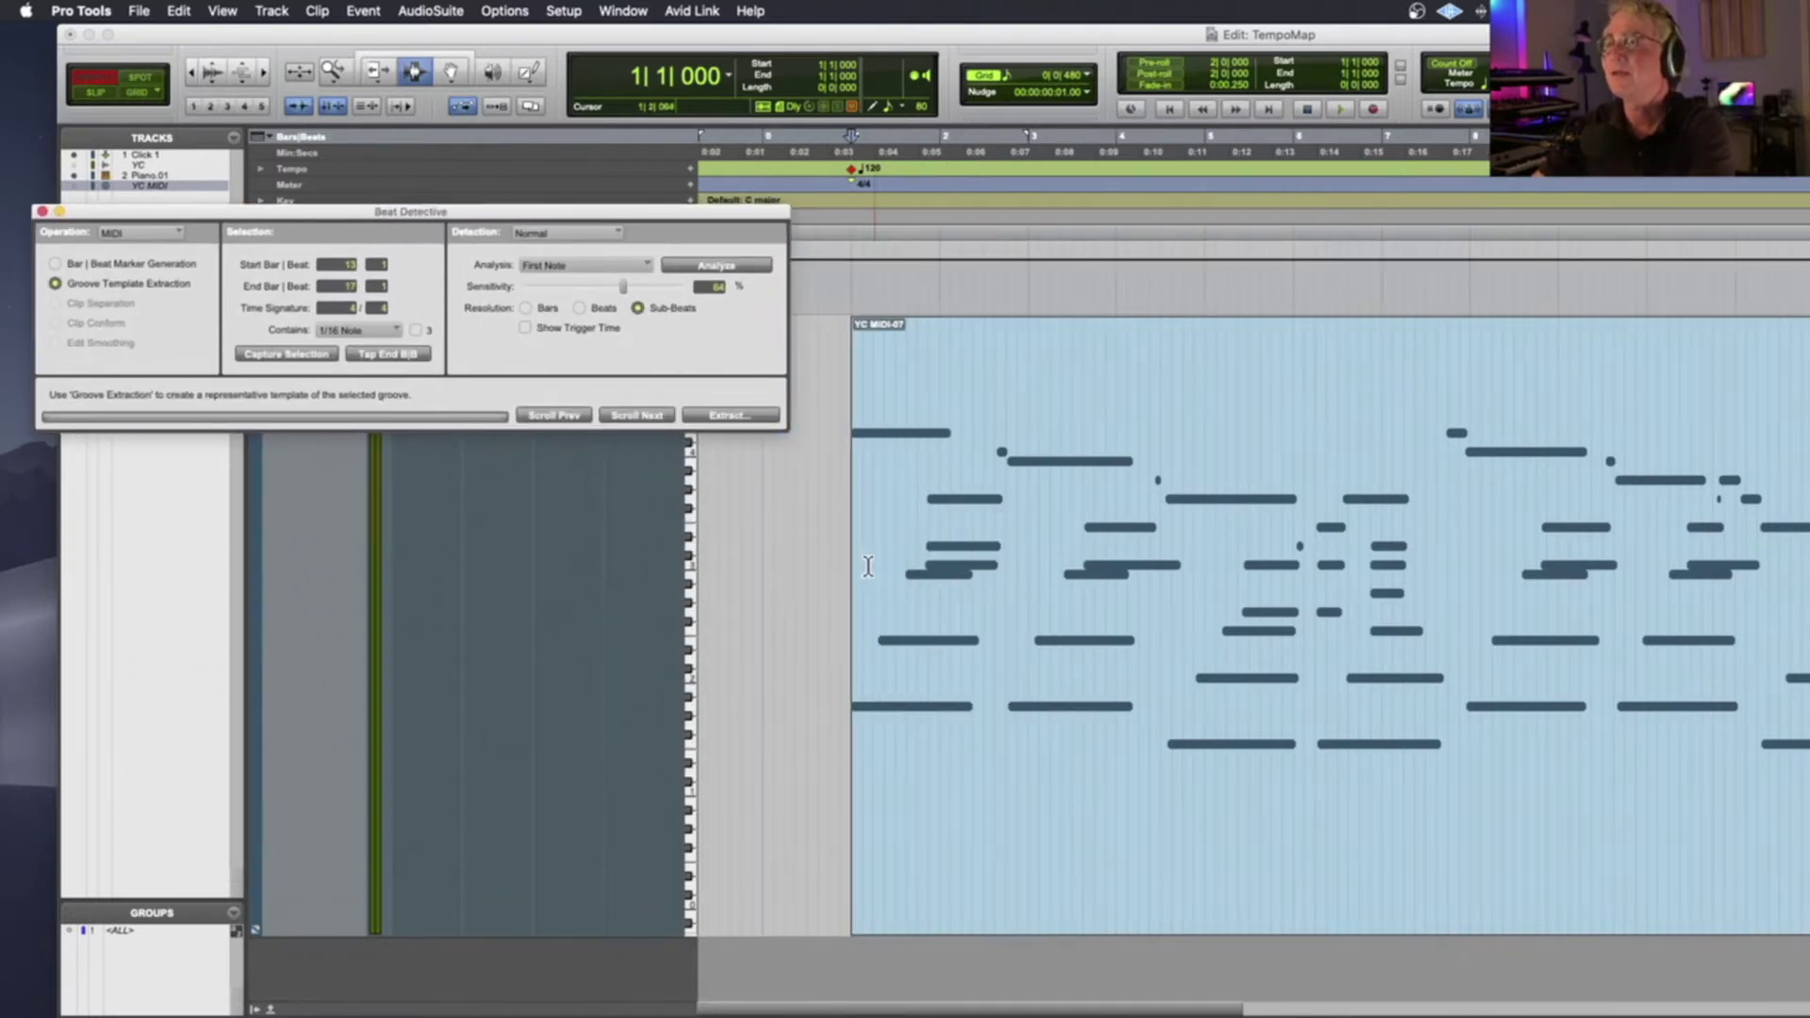
key(space)
key(space)
click(809, 566)
key(space)
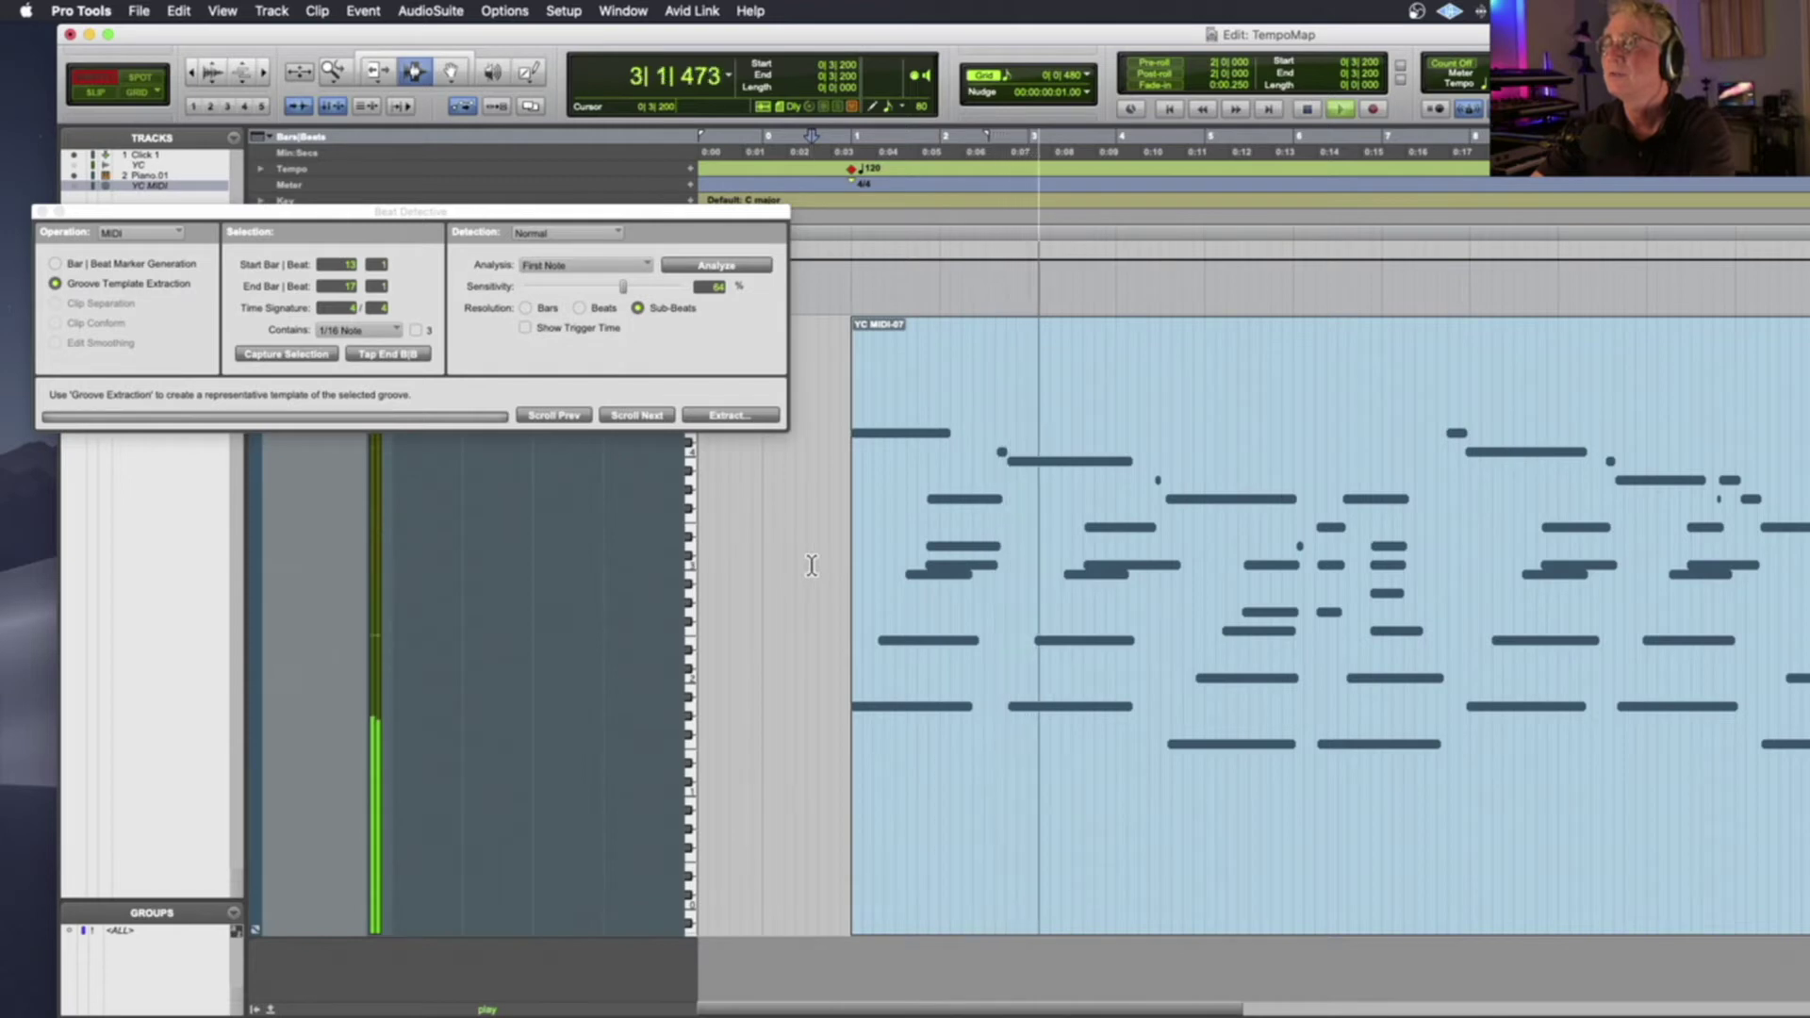
key(space)
Jump to the downbeat note of the next played measure at 2|4|096 and separate the clip there
key(t)
key(t)
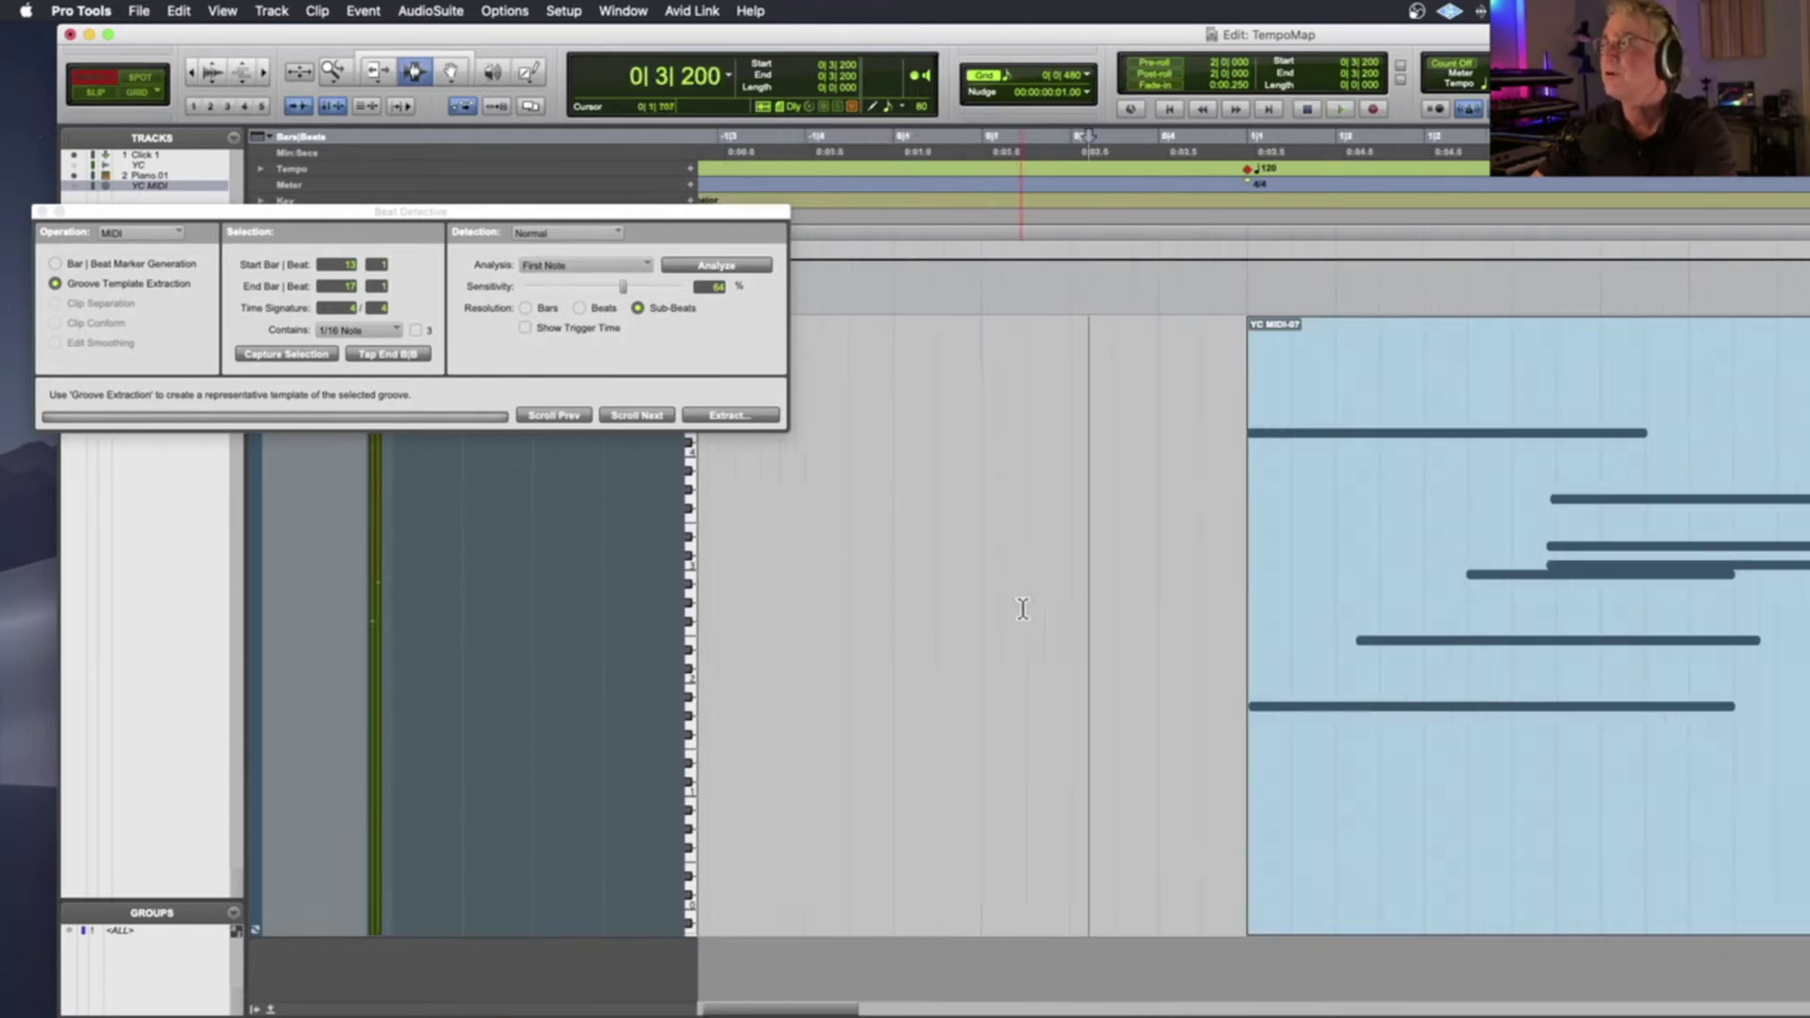
scroll(1022, 609, right, 7)
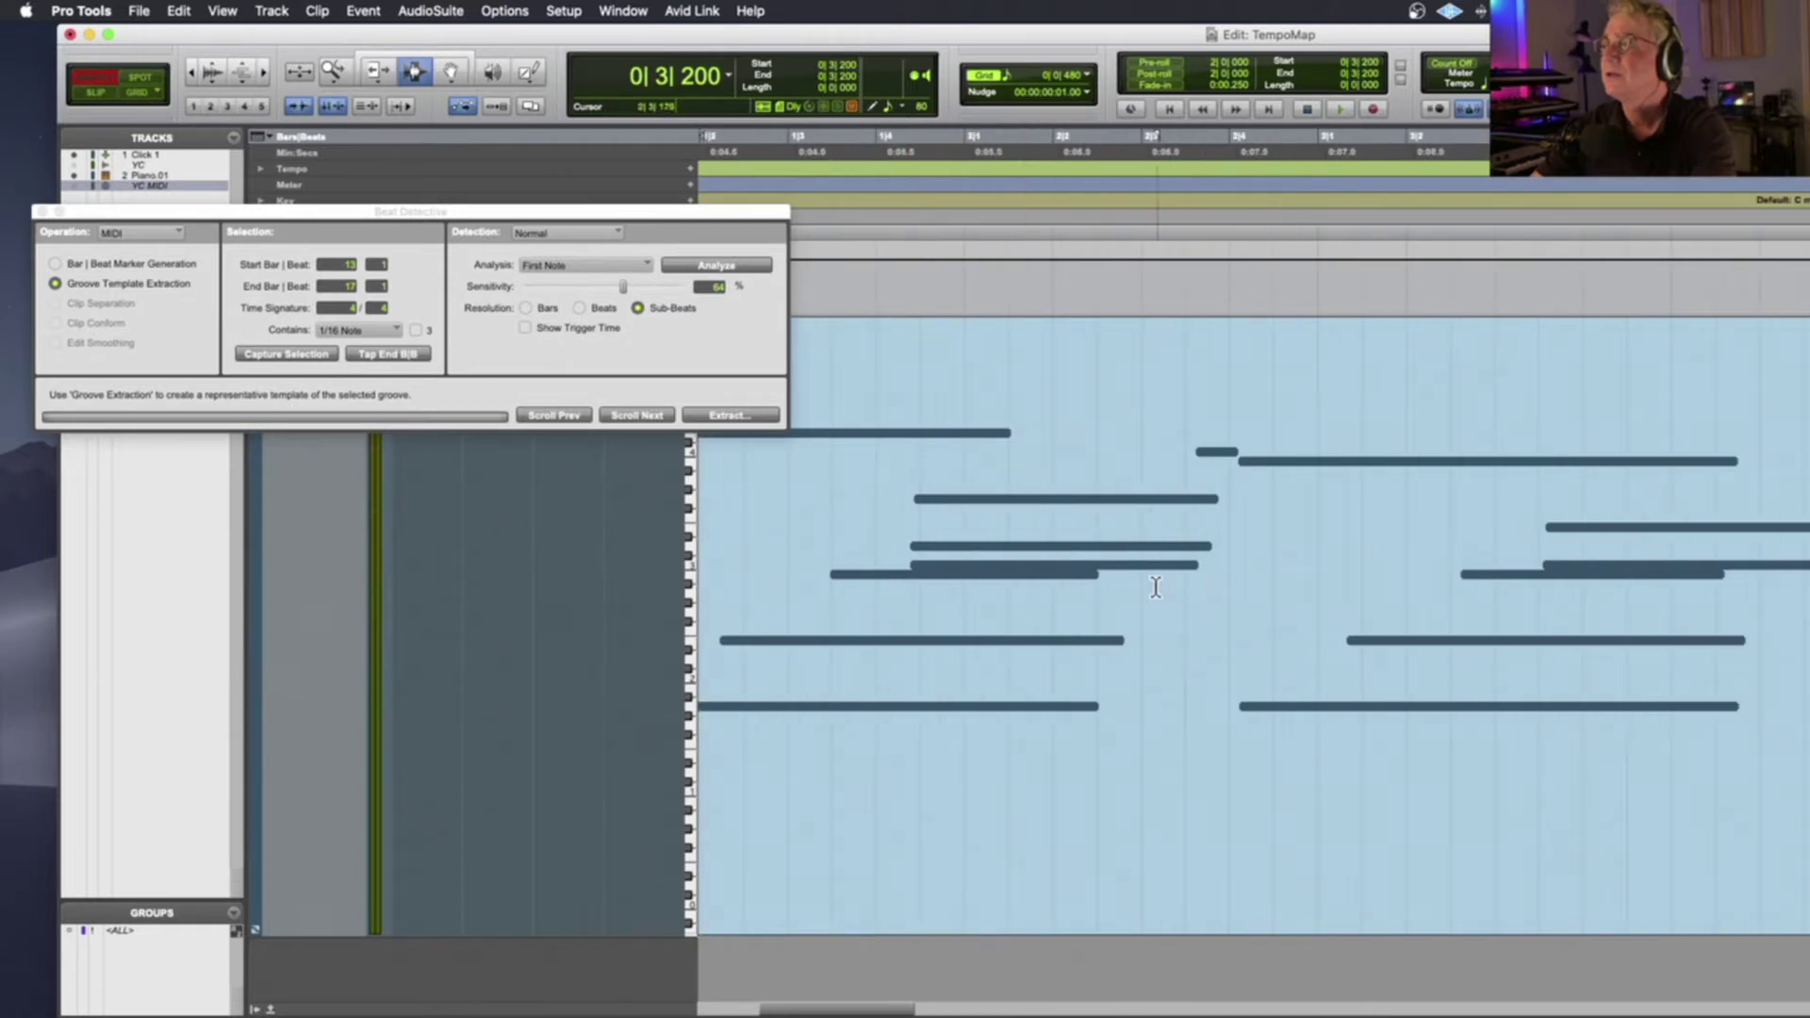
click(1229, 581)
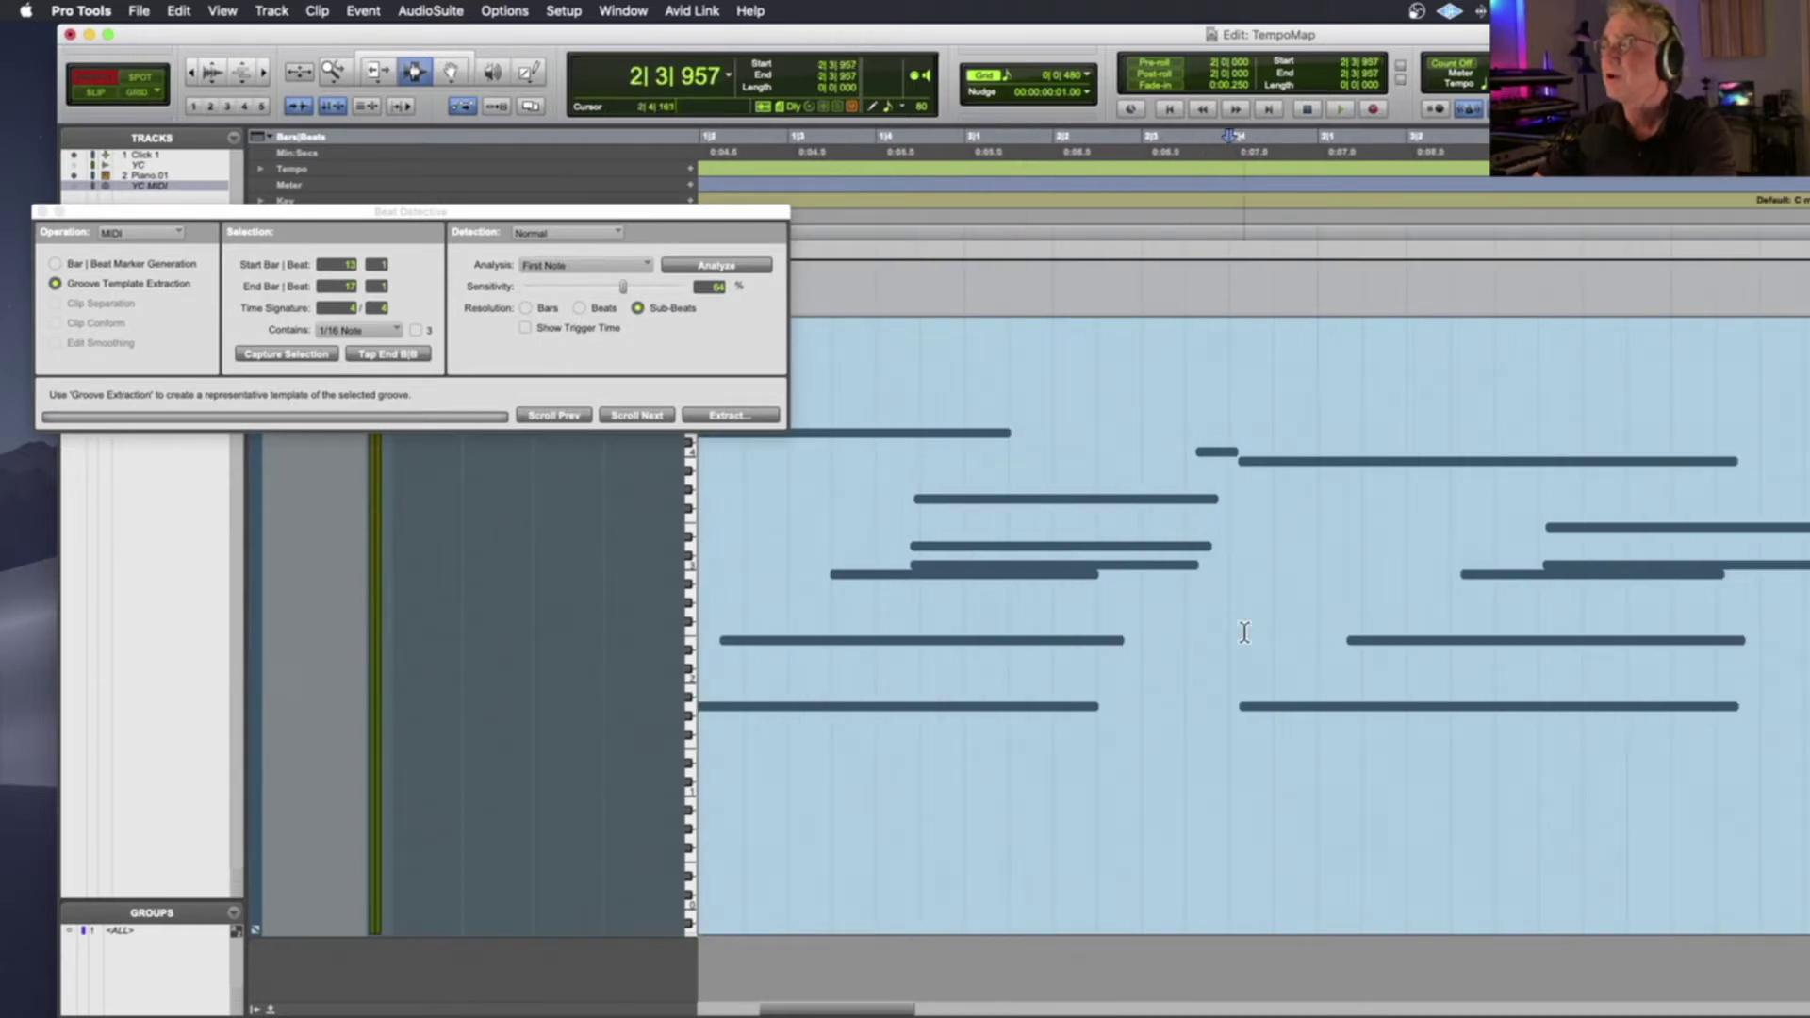
key(Tab)
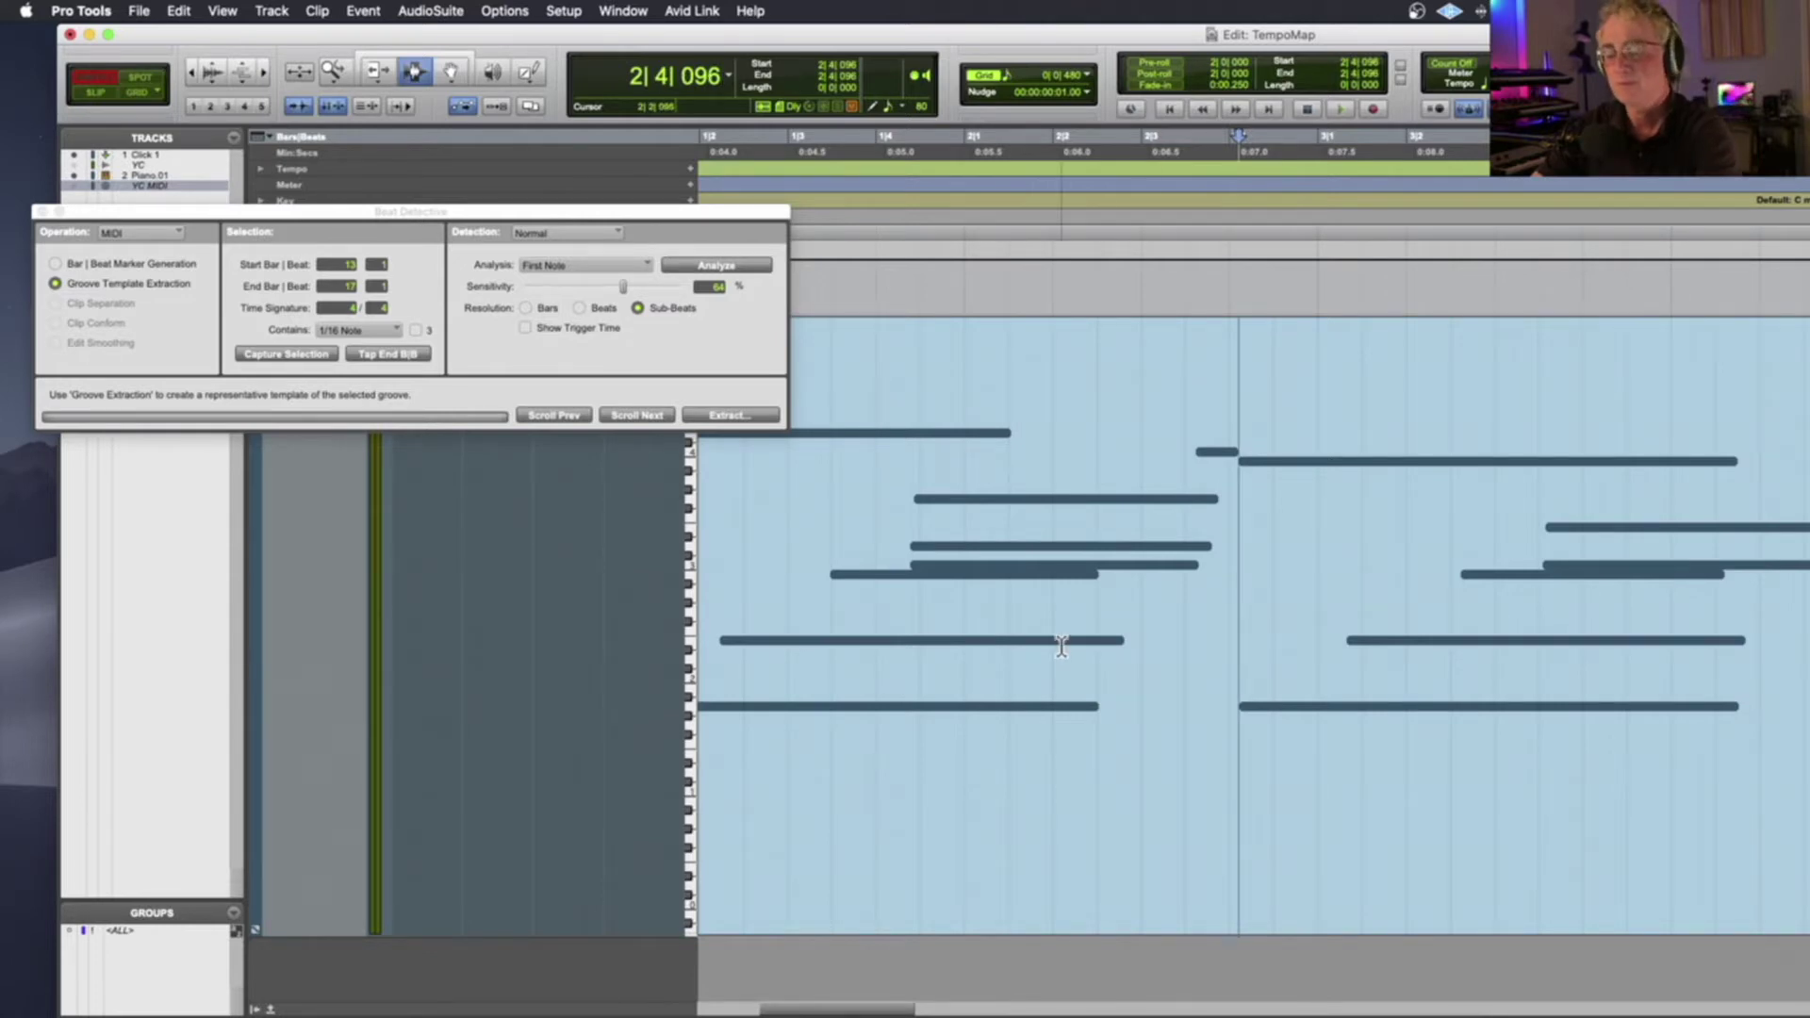
scroll(944, 553, down, 1)
Capture the first-measure clip as the Beat Detective selection and set the operation to Bar | Beat Marker Generation
double_click(950, 548)
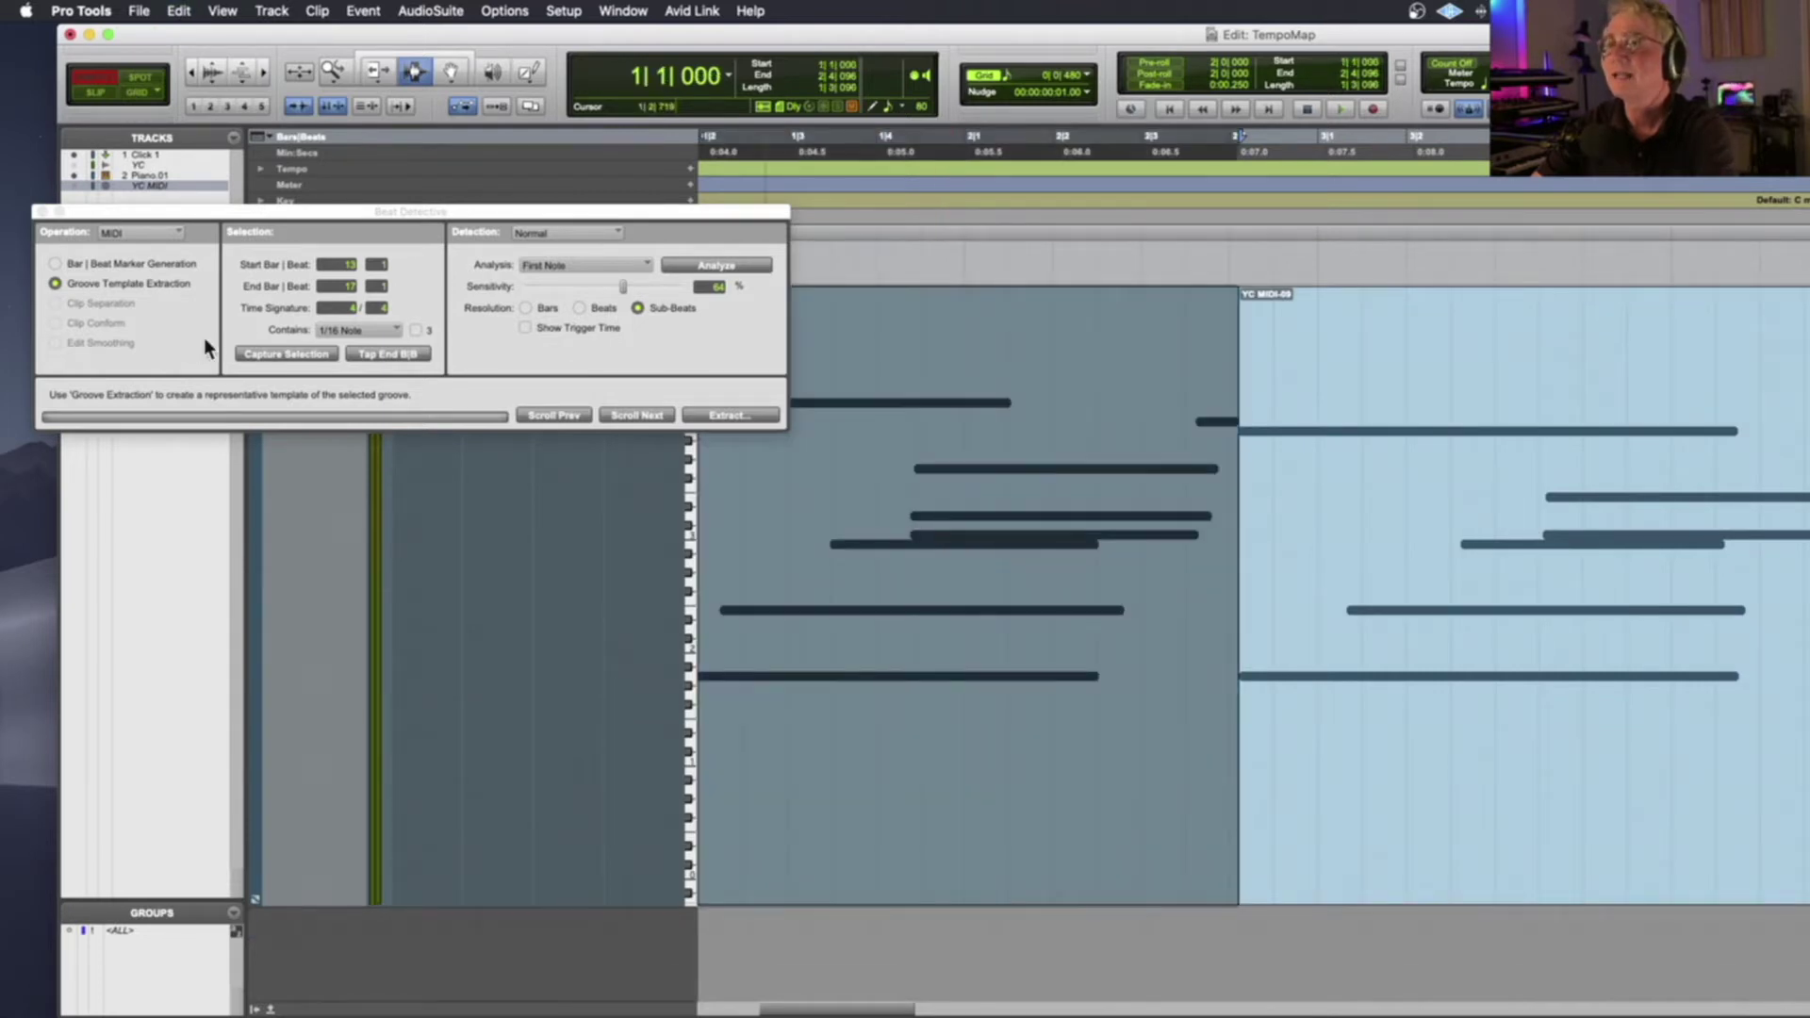
click(279, 352)
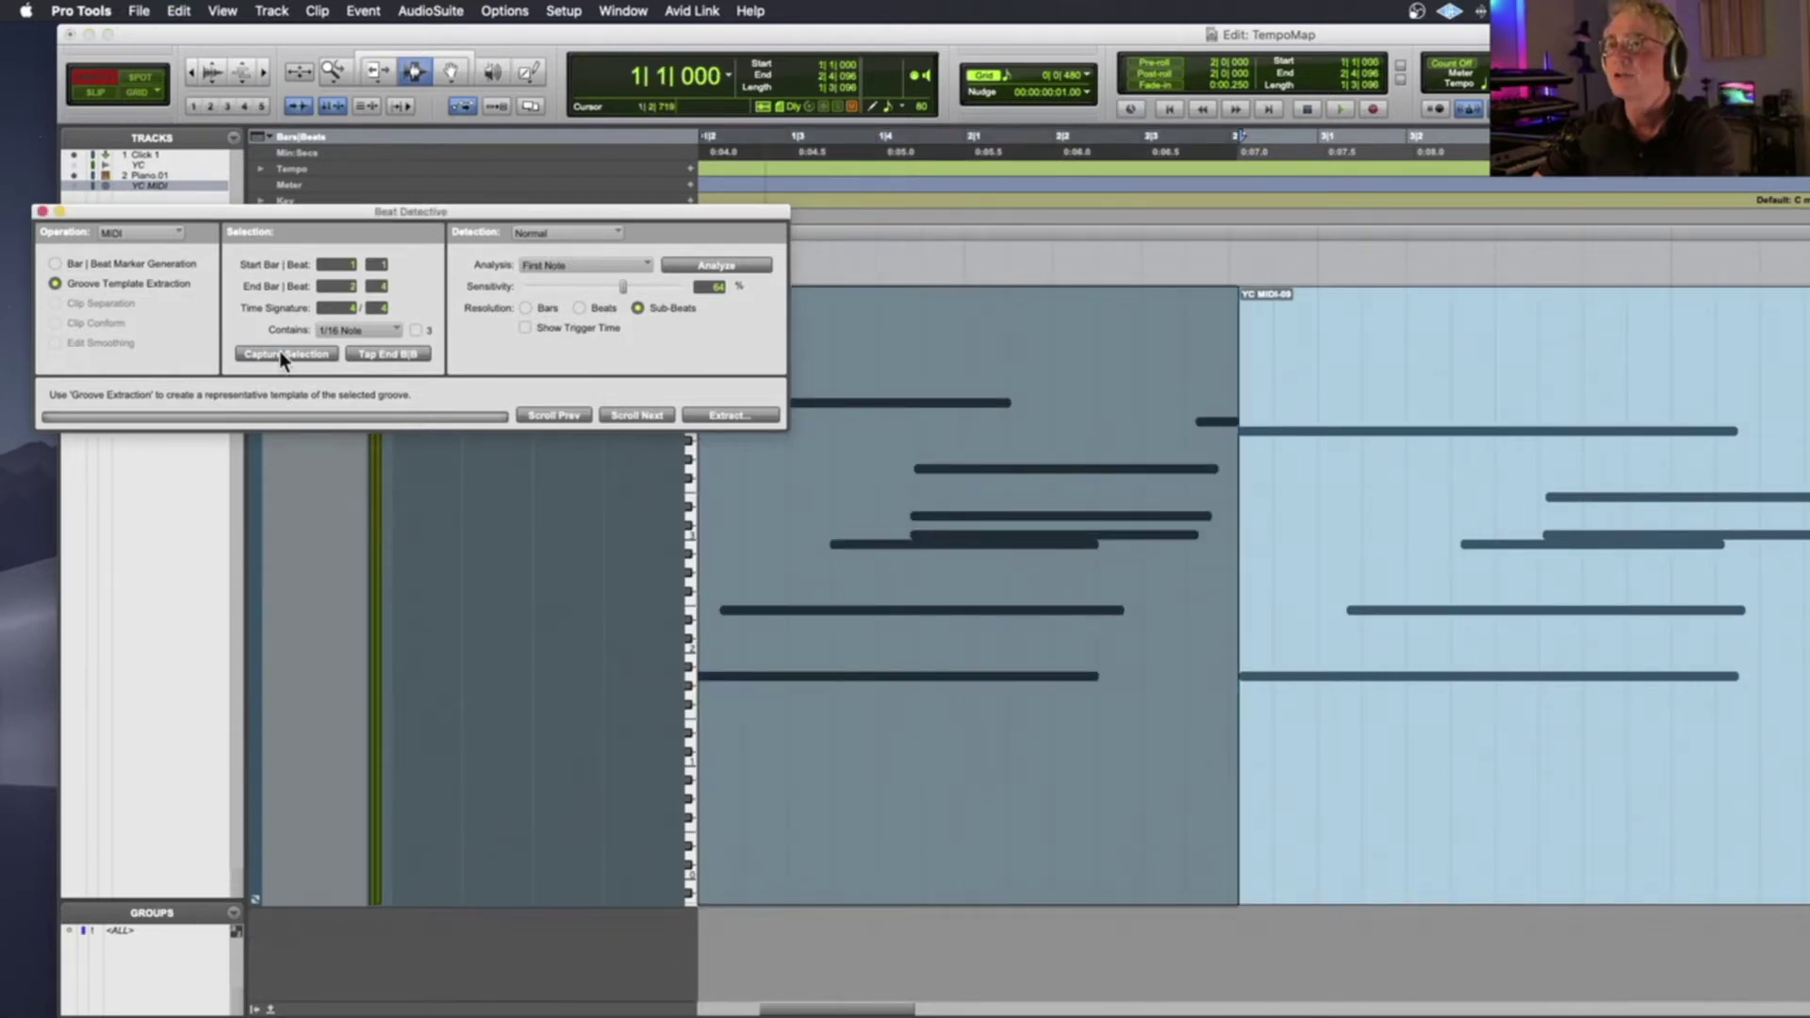
click(55, 264)
drag(127, 223, 689, 306)
click(713, 297)
click(703, 335)
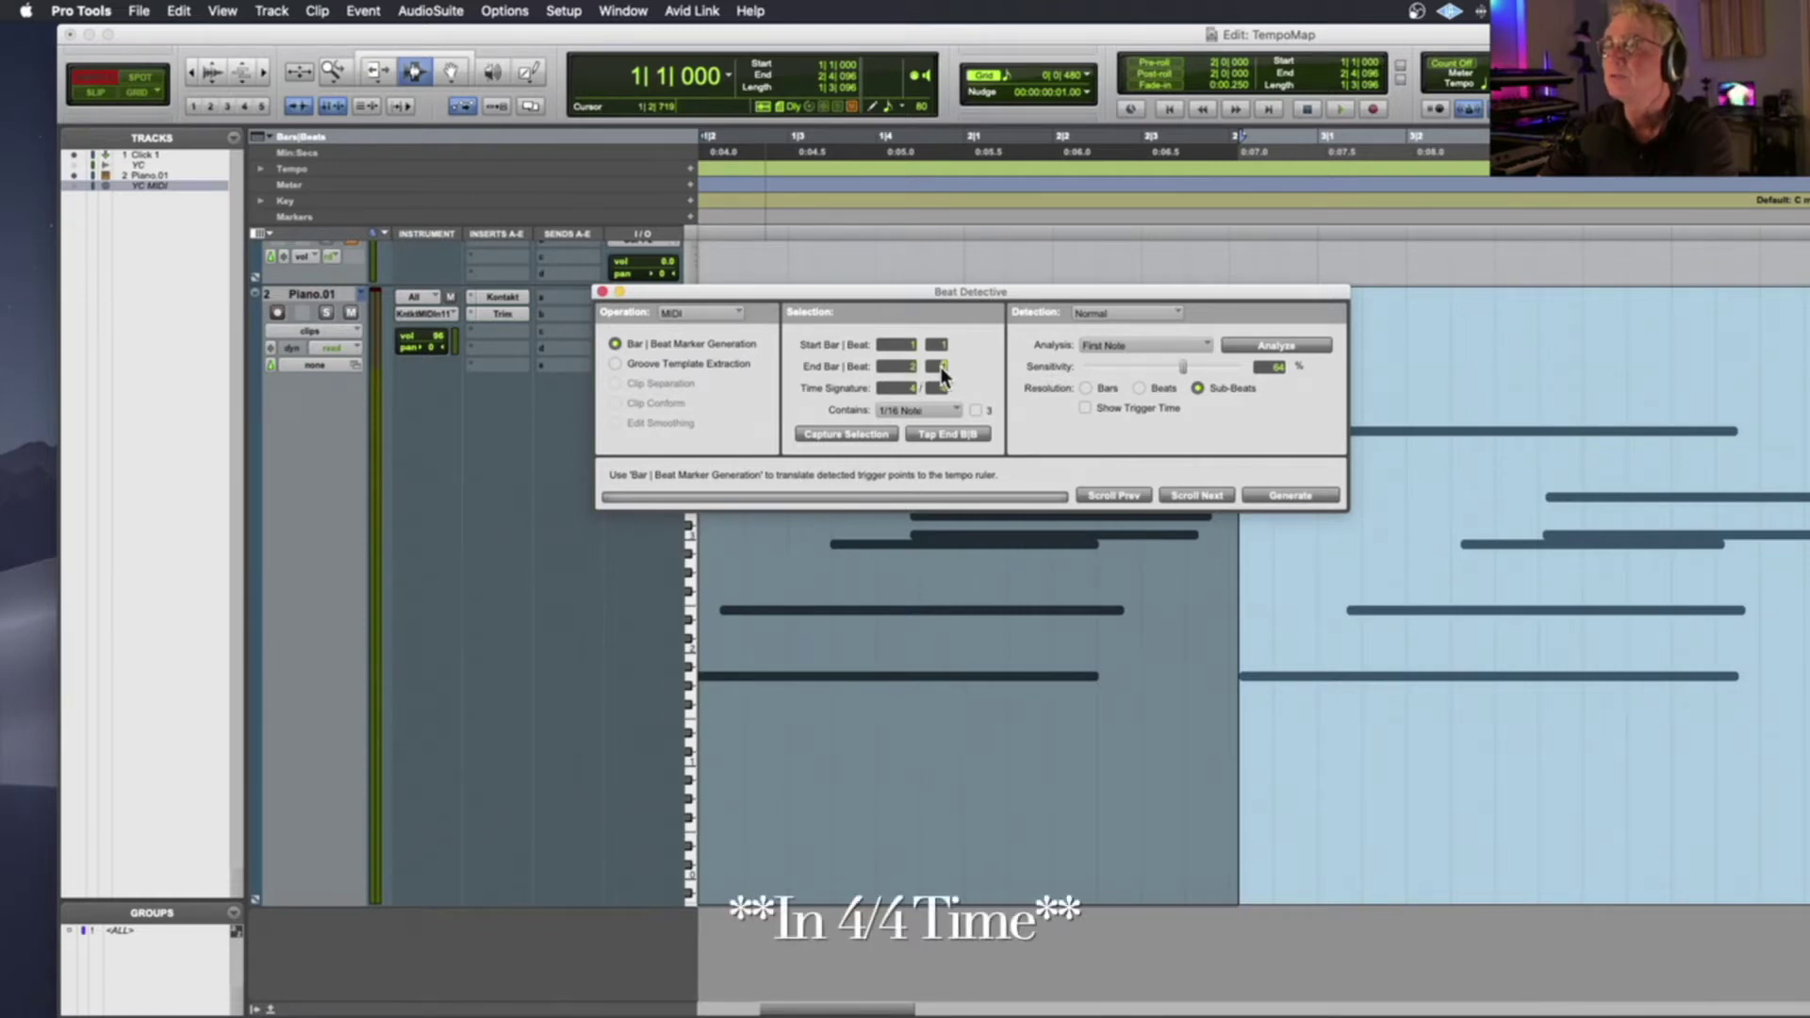
drag(795, 291, 369, 176)
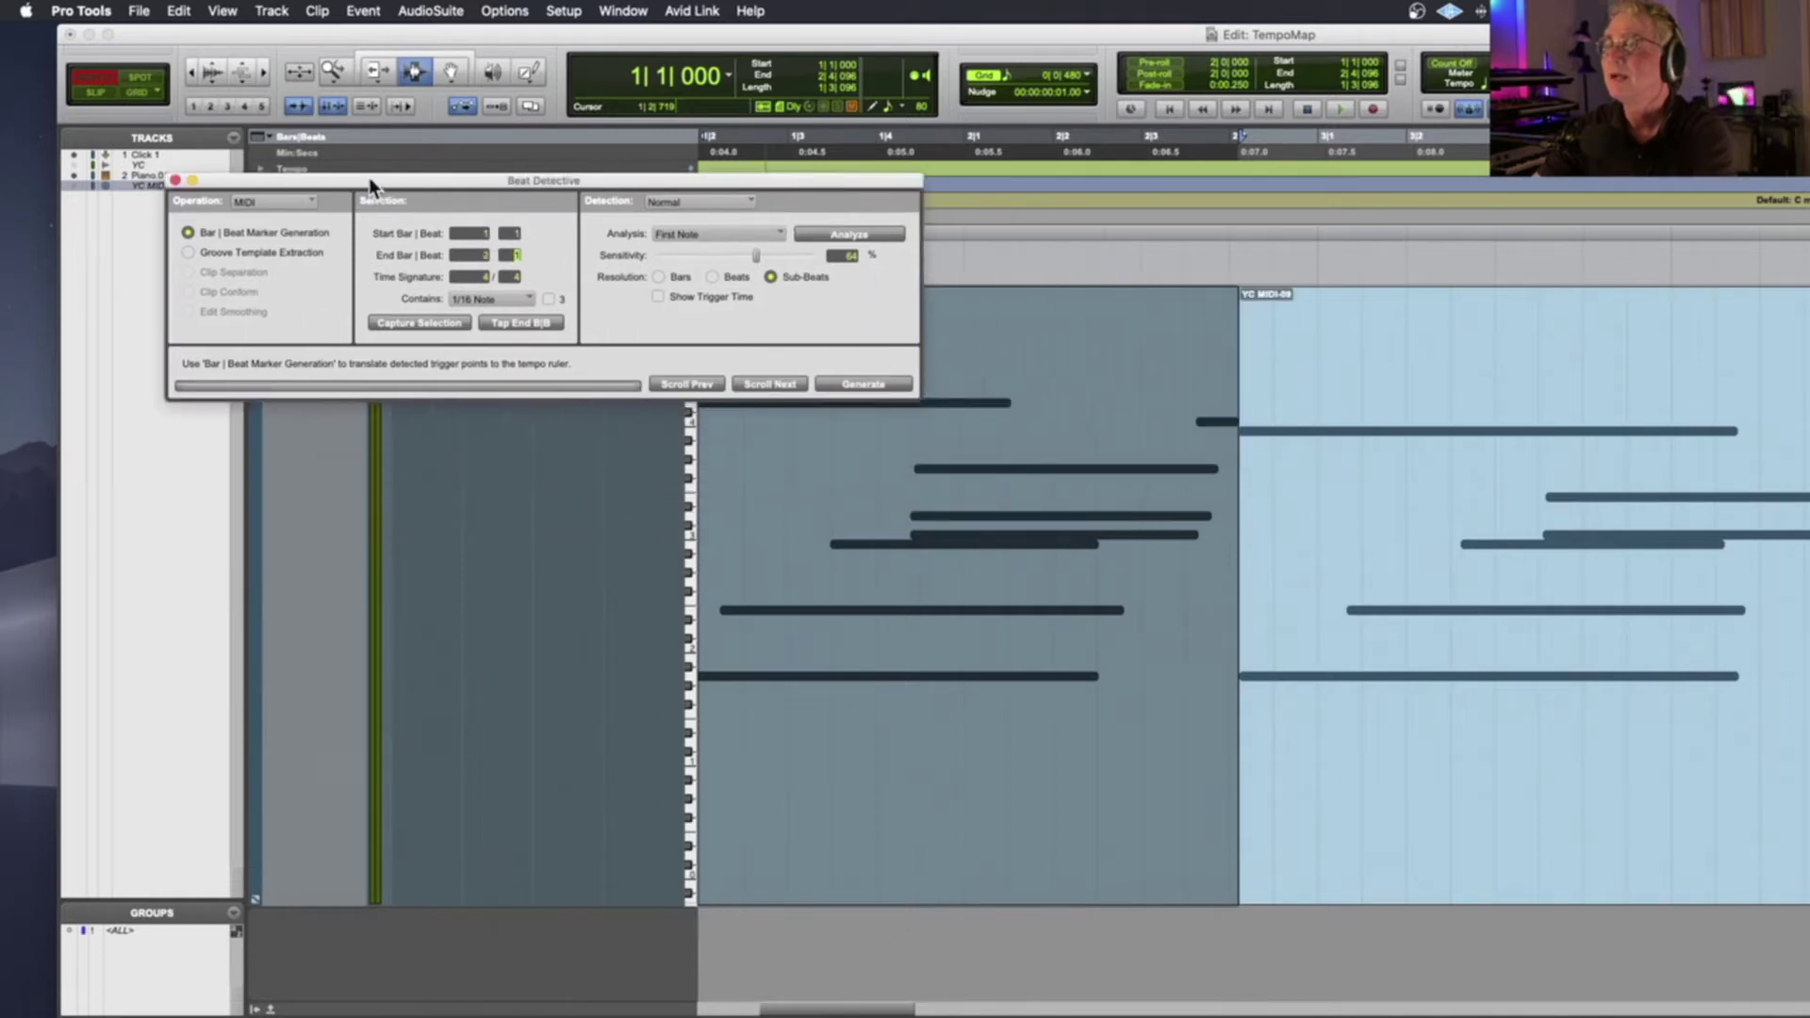
Generate the bar 1 beat marker from the captured selection, preserving sample position, and move the Beat Detective window below the rulers
click(858, 383)
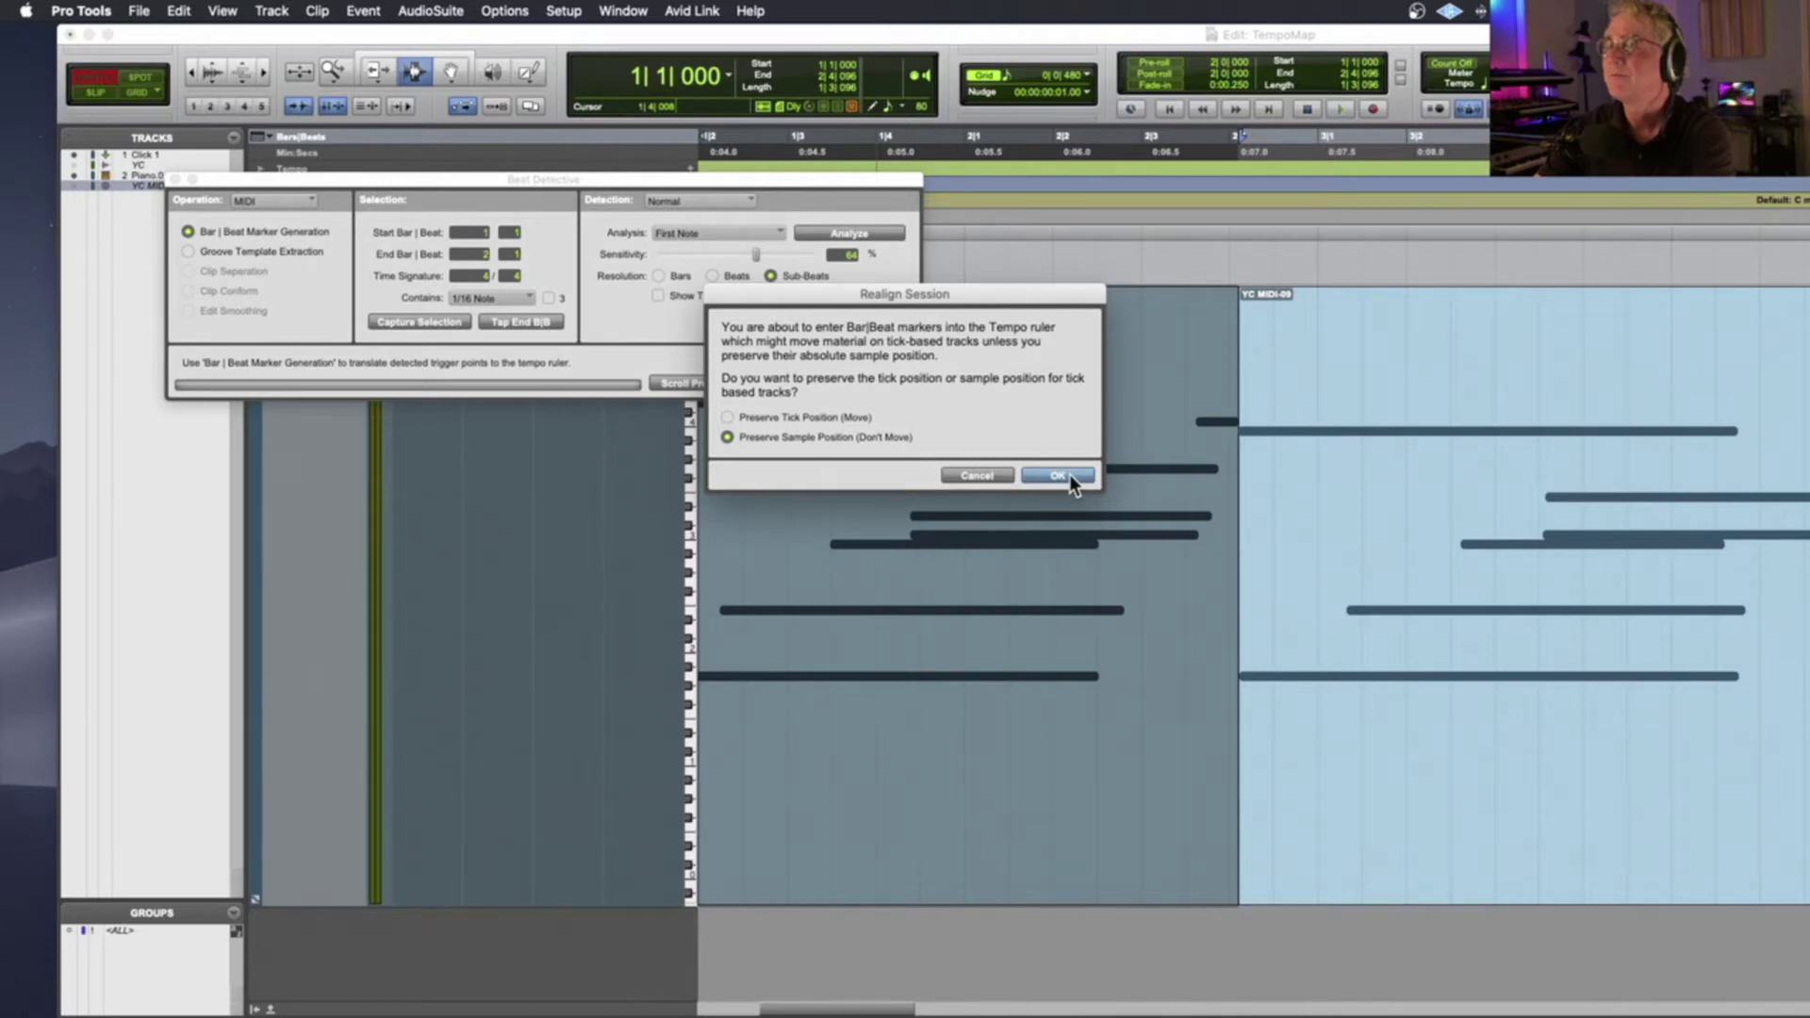
click(1057, 475)
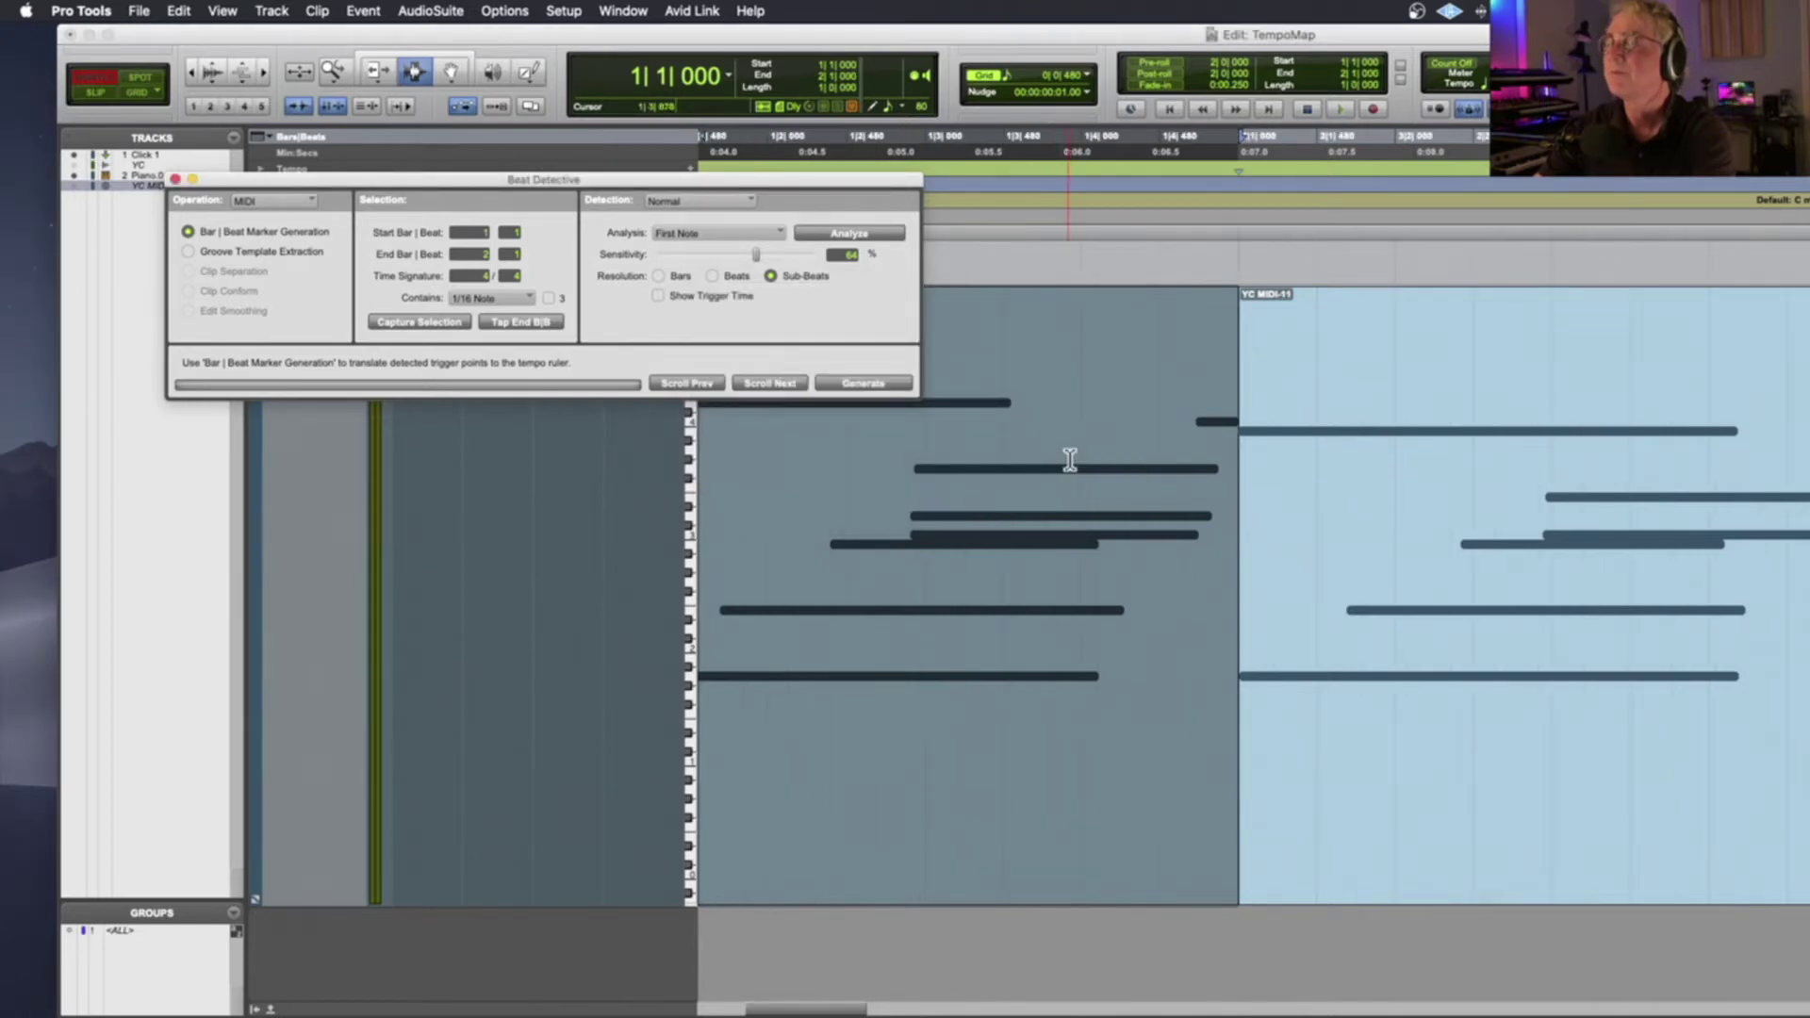
drag(671, 174, 600, 325)
scroll(808, 189, left, 3)
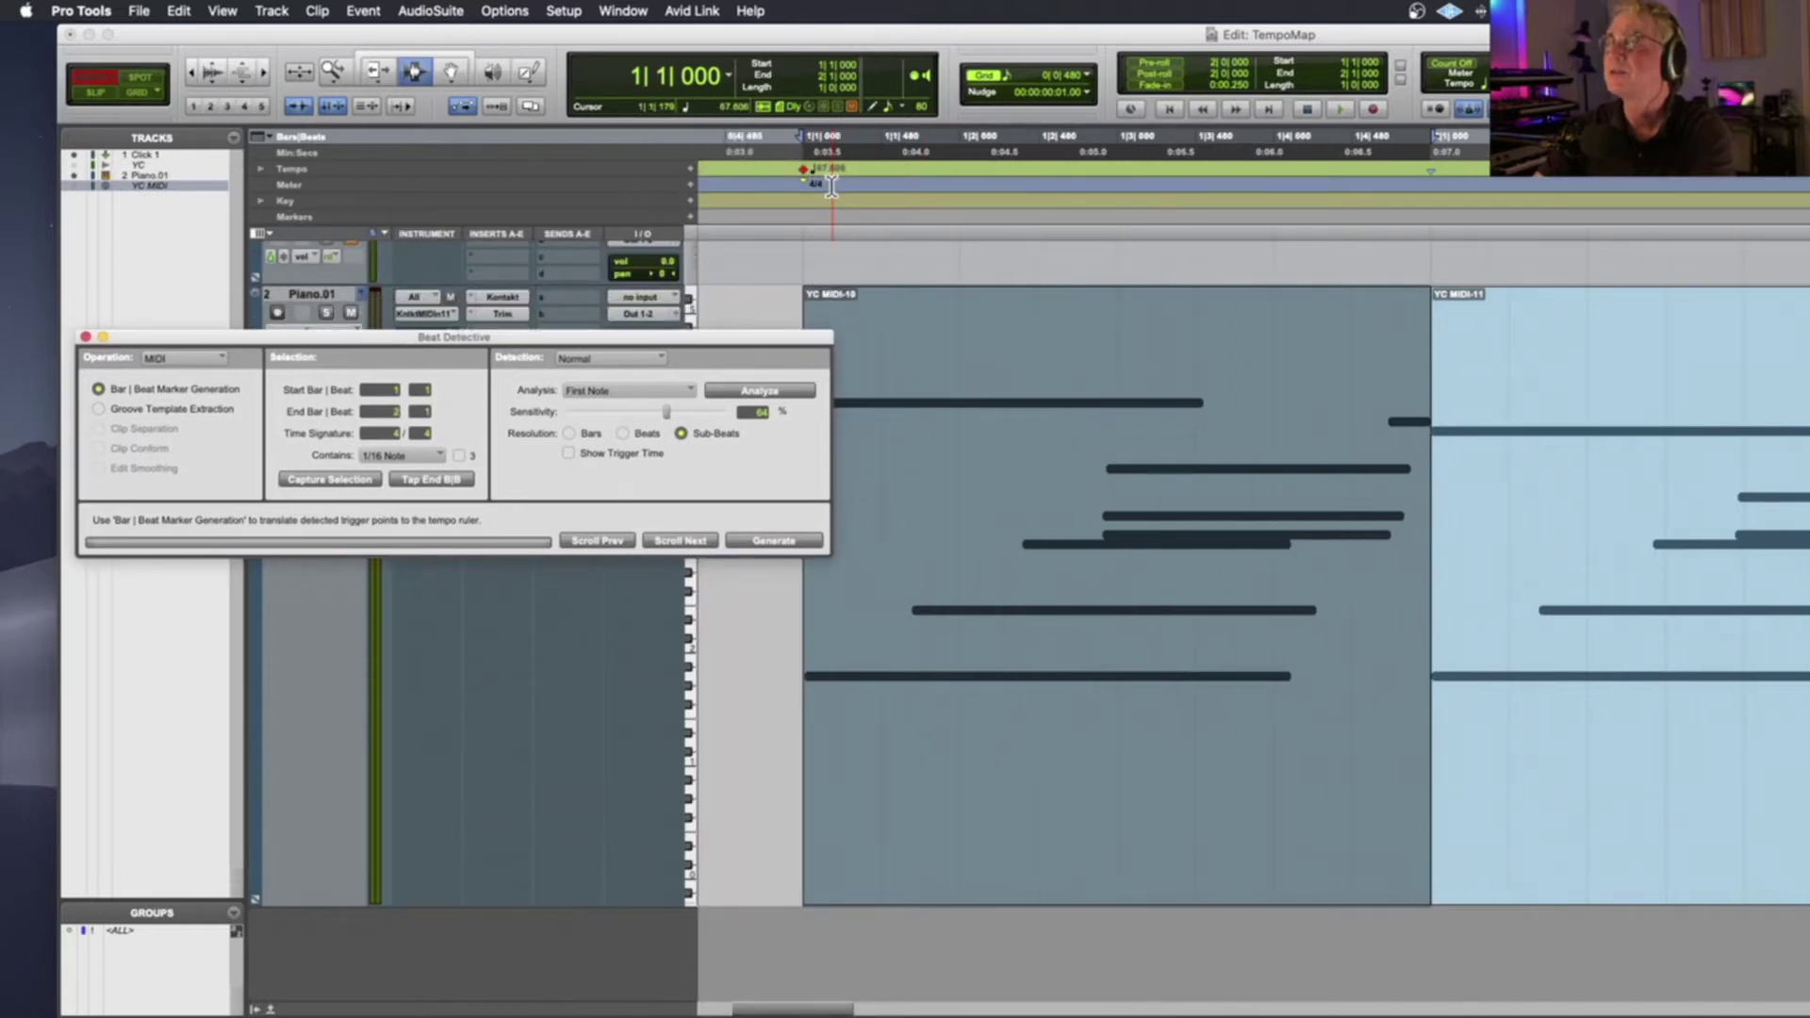
Play from just before bar 1 to check the click against the first mapped measure
click(796, 252)
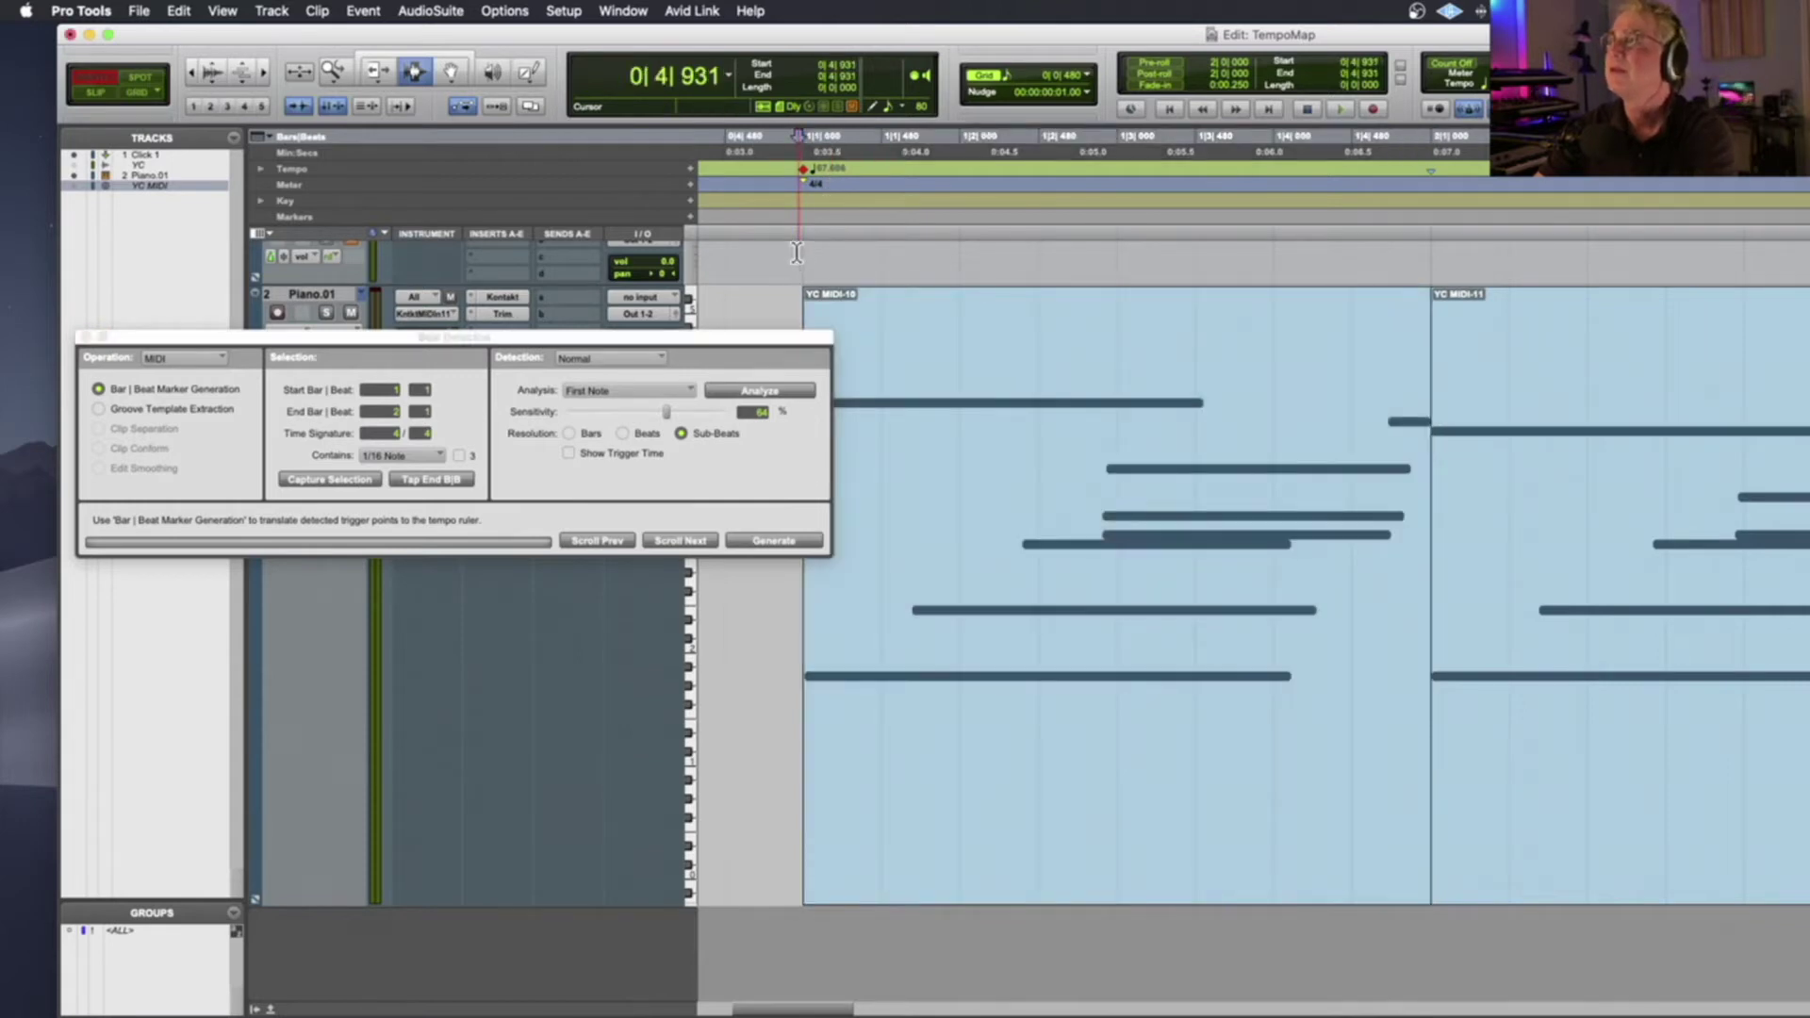
key(space)
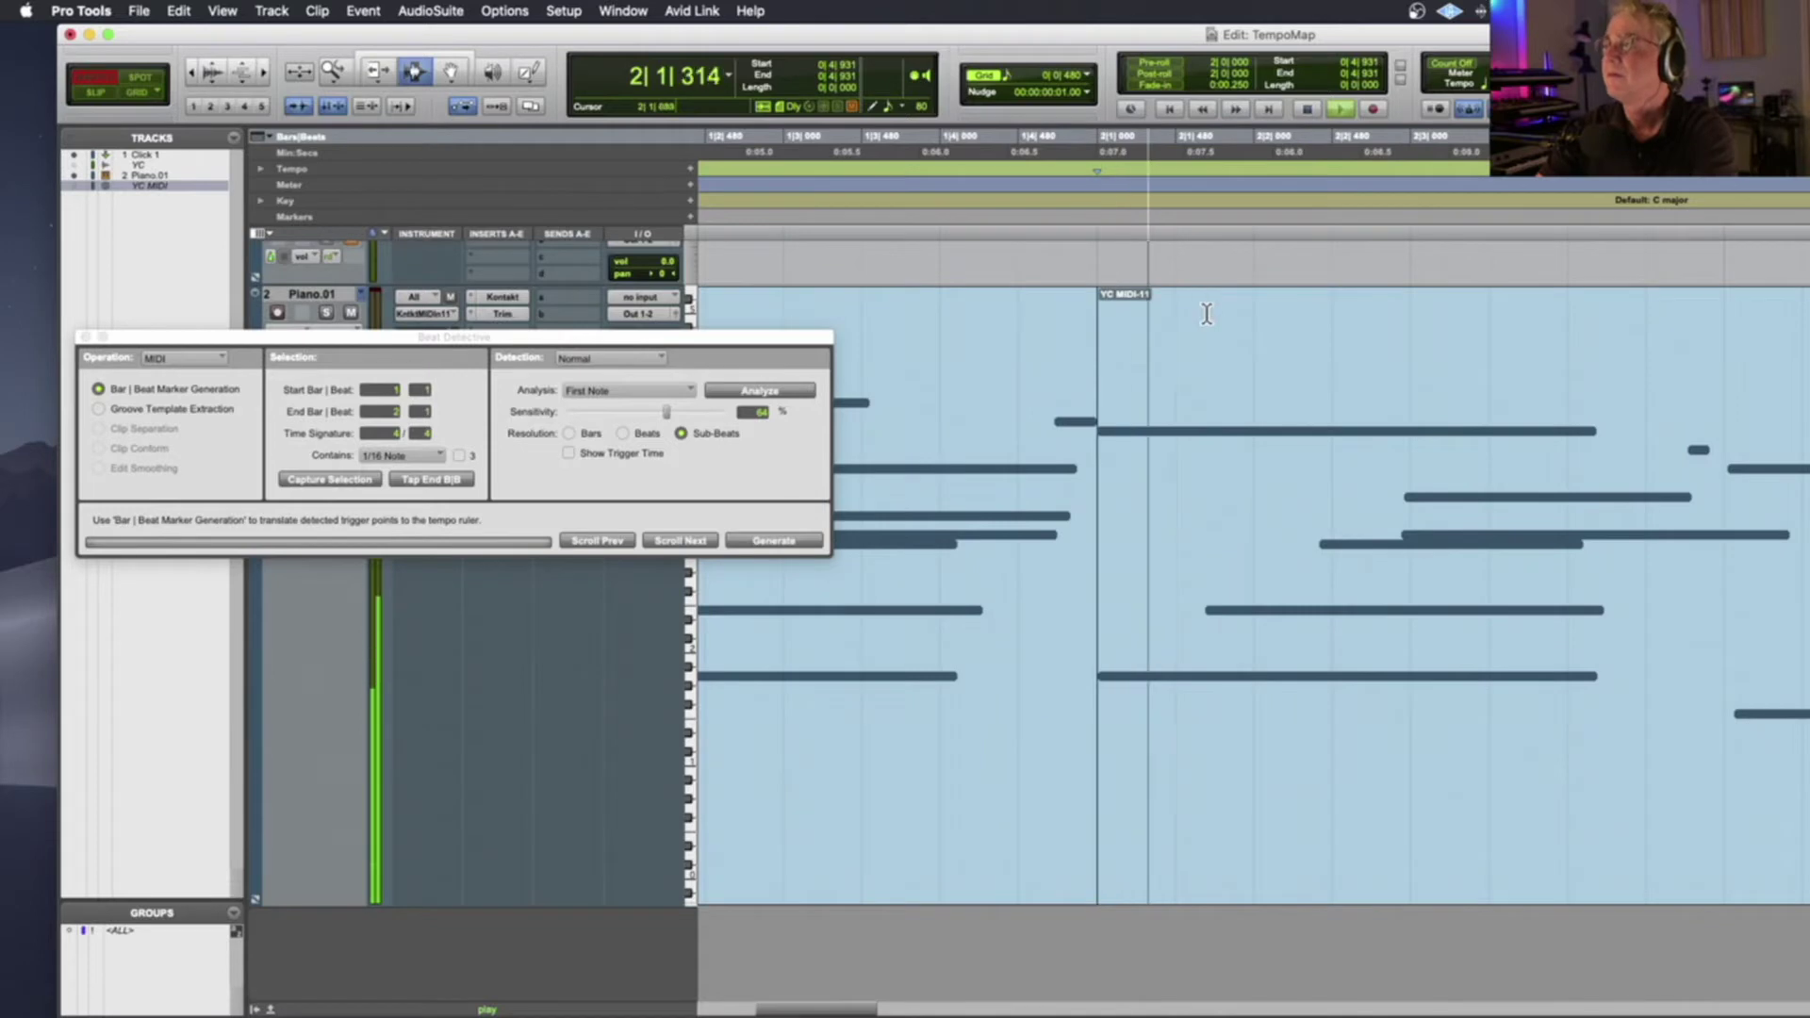
key(space)
Play from just before bar 2 to hear where the second measure ends
click(1096, 352)
key(space)
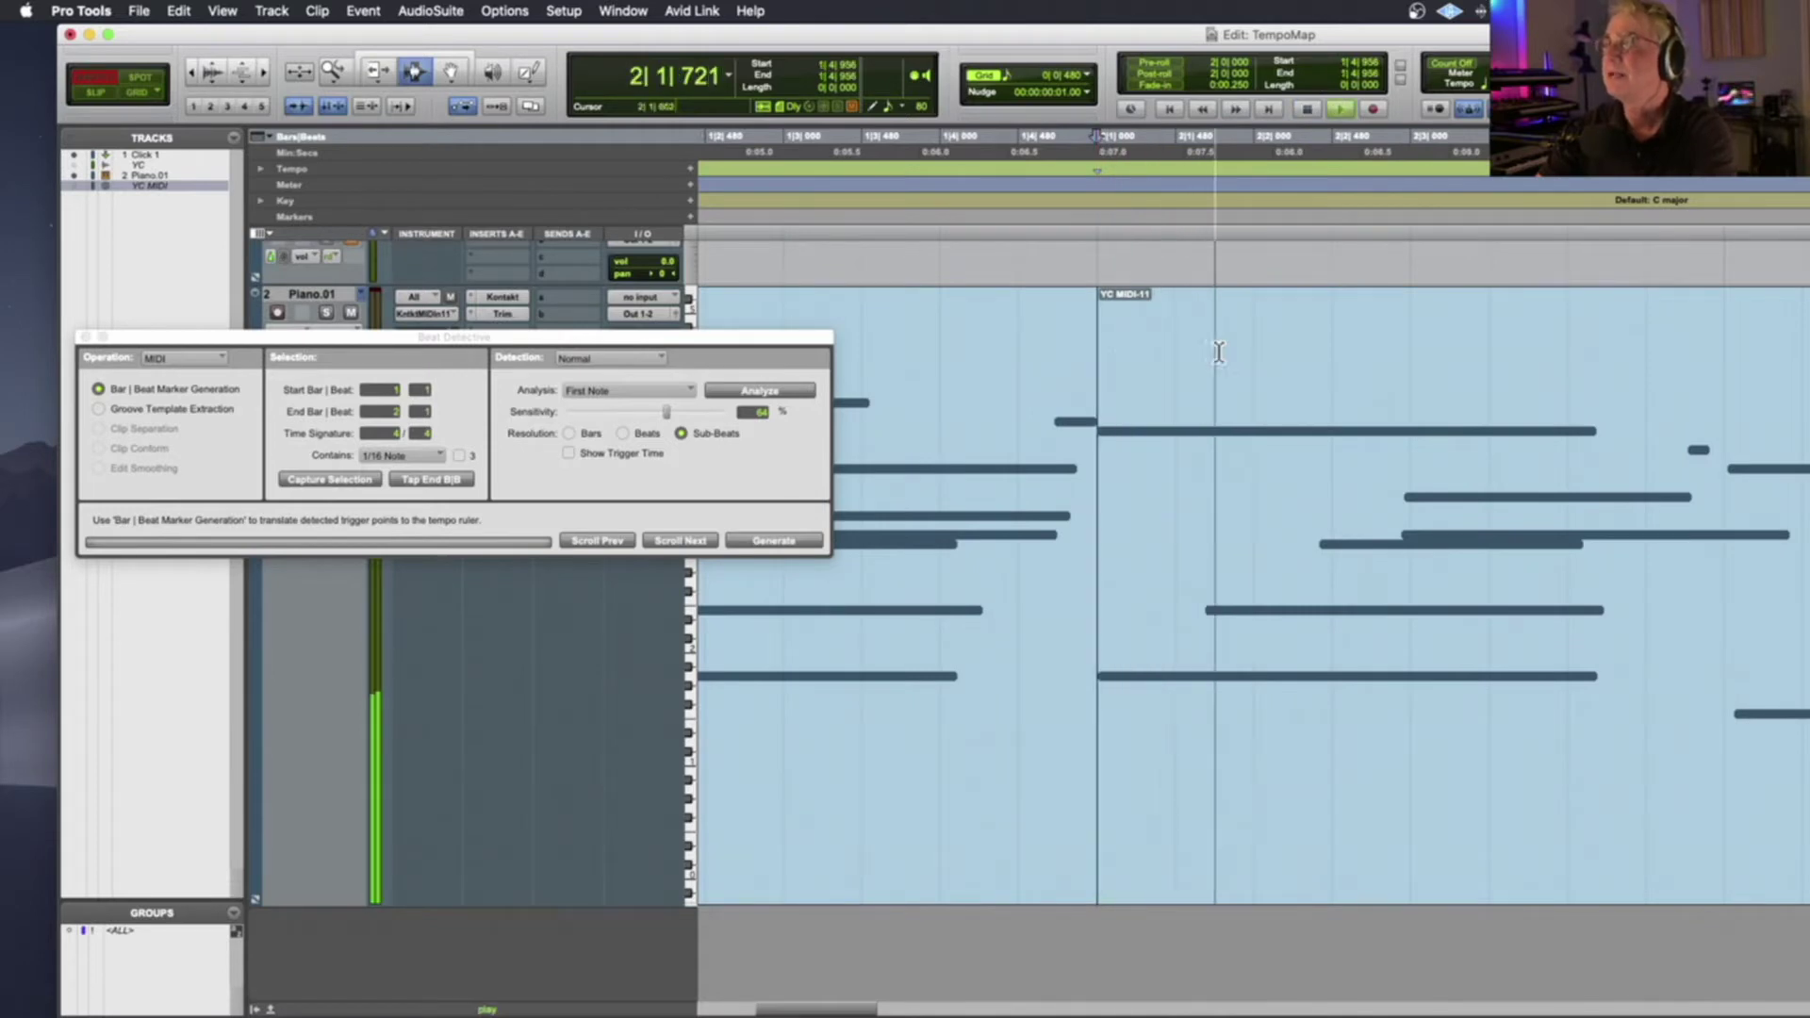
key(space)
click(967, 375)
key(space)
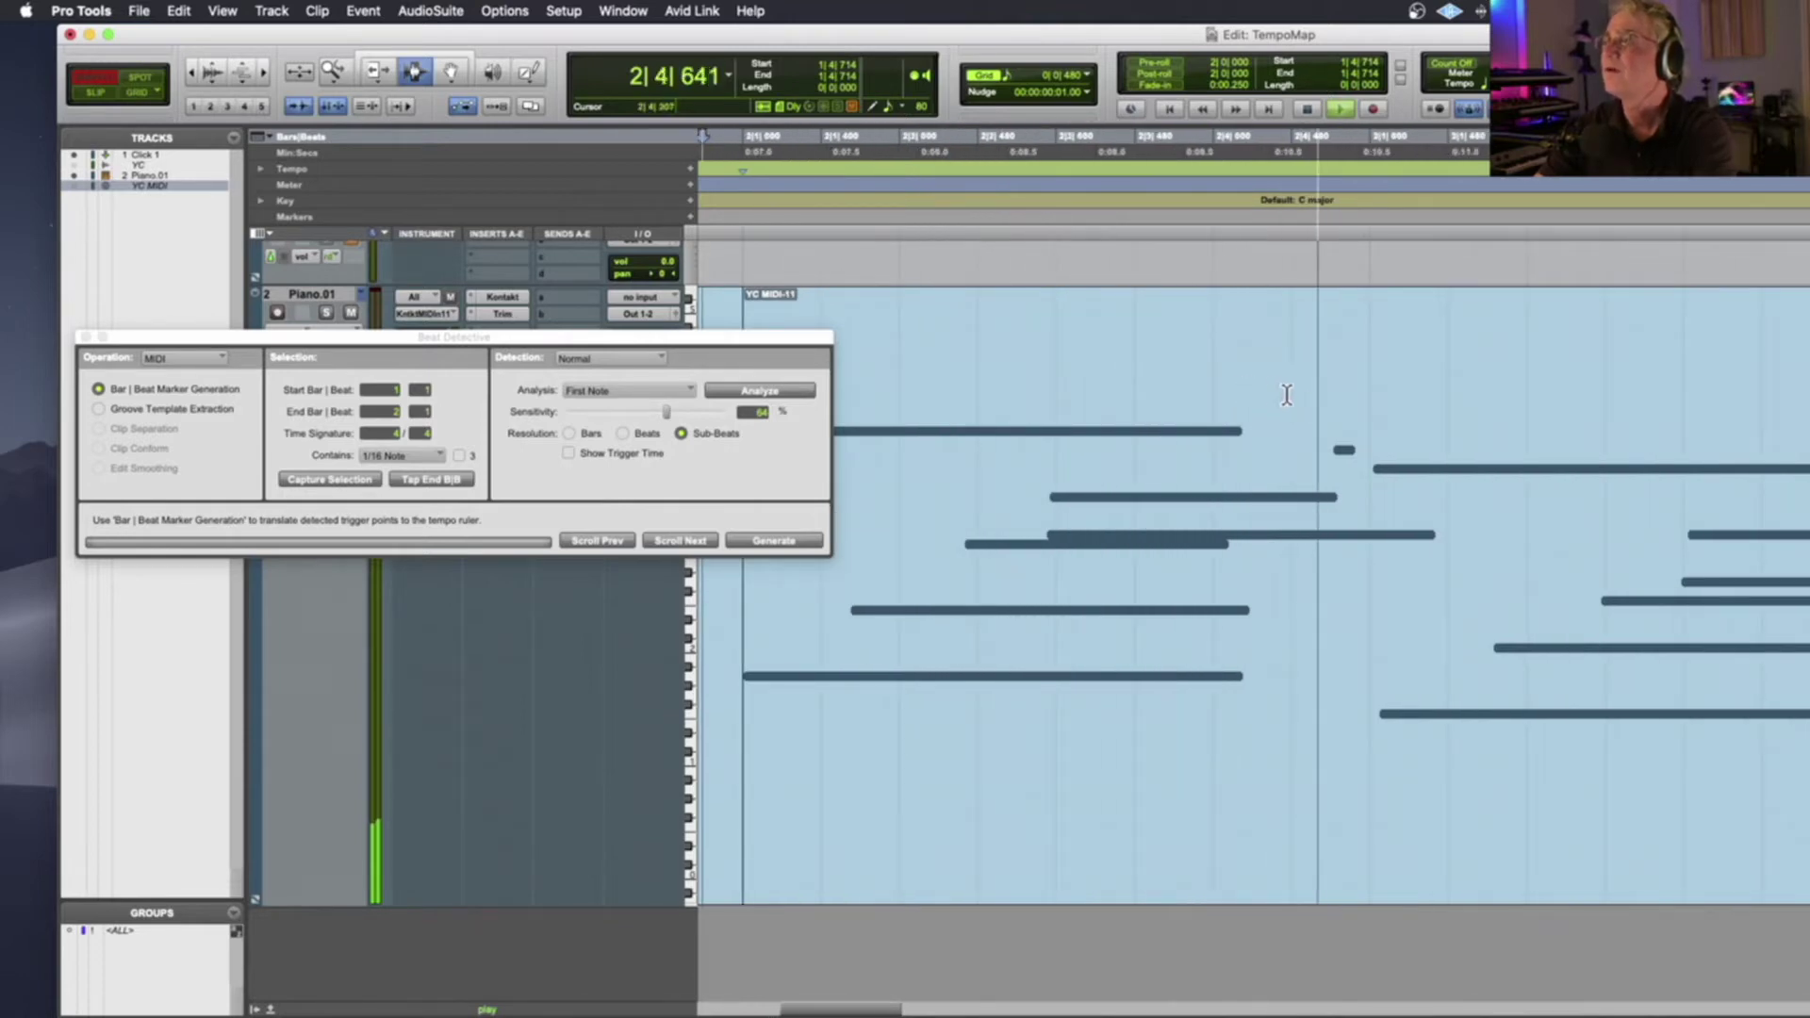
key(space)
Separate the piano clip at the next downbeat note, 3|1|022, and select the second-measure clip
click(1366, 617)
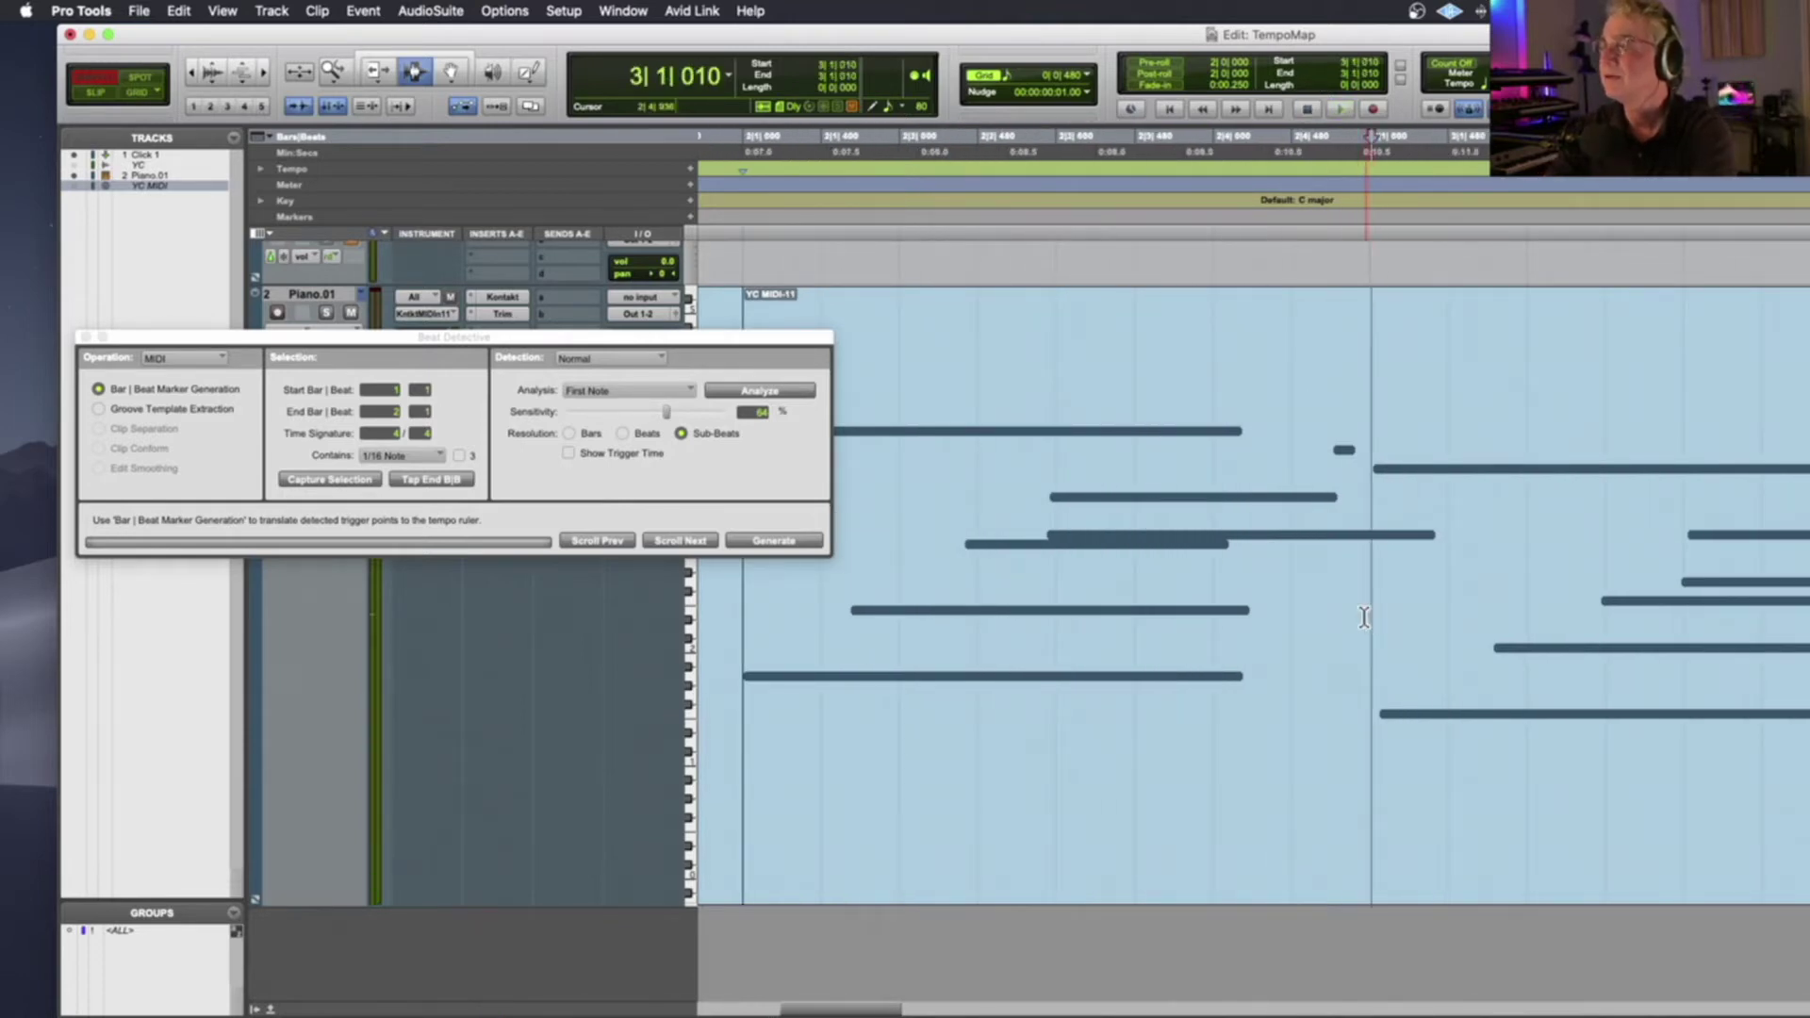
click(1367, 618)
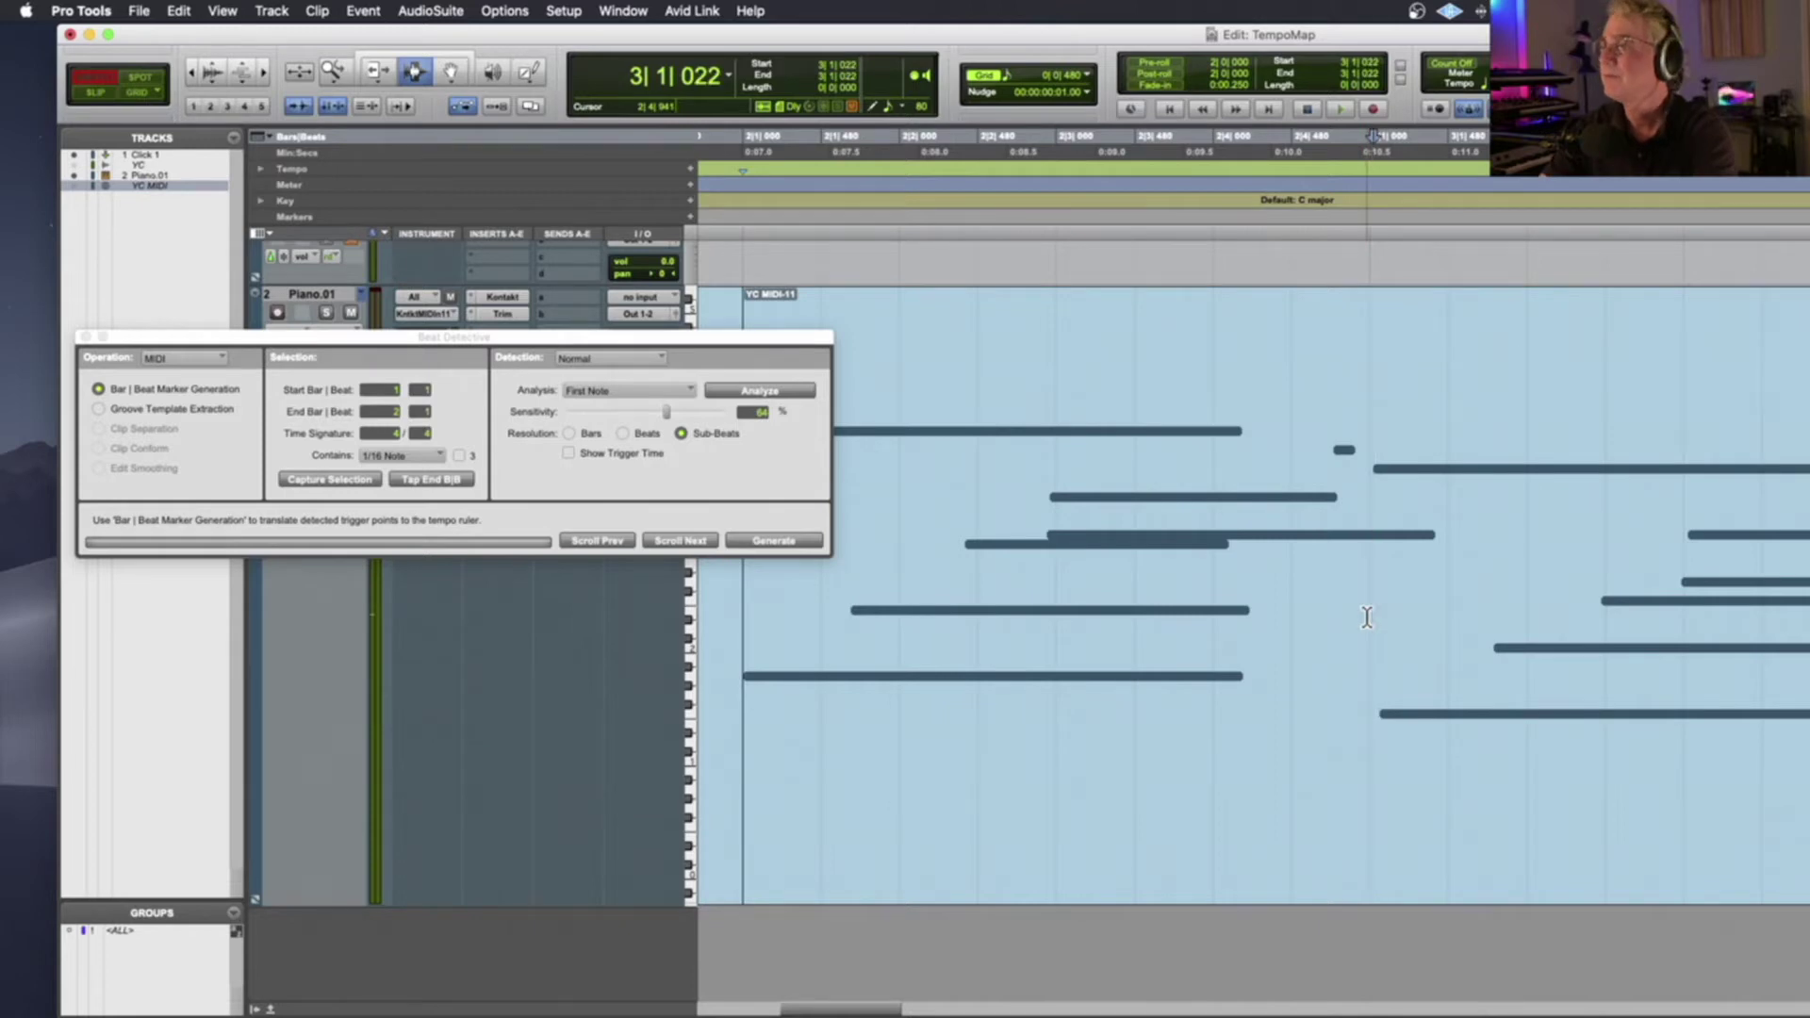
key(super+e)
double_click(1265, 592)
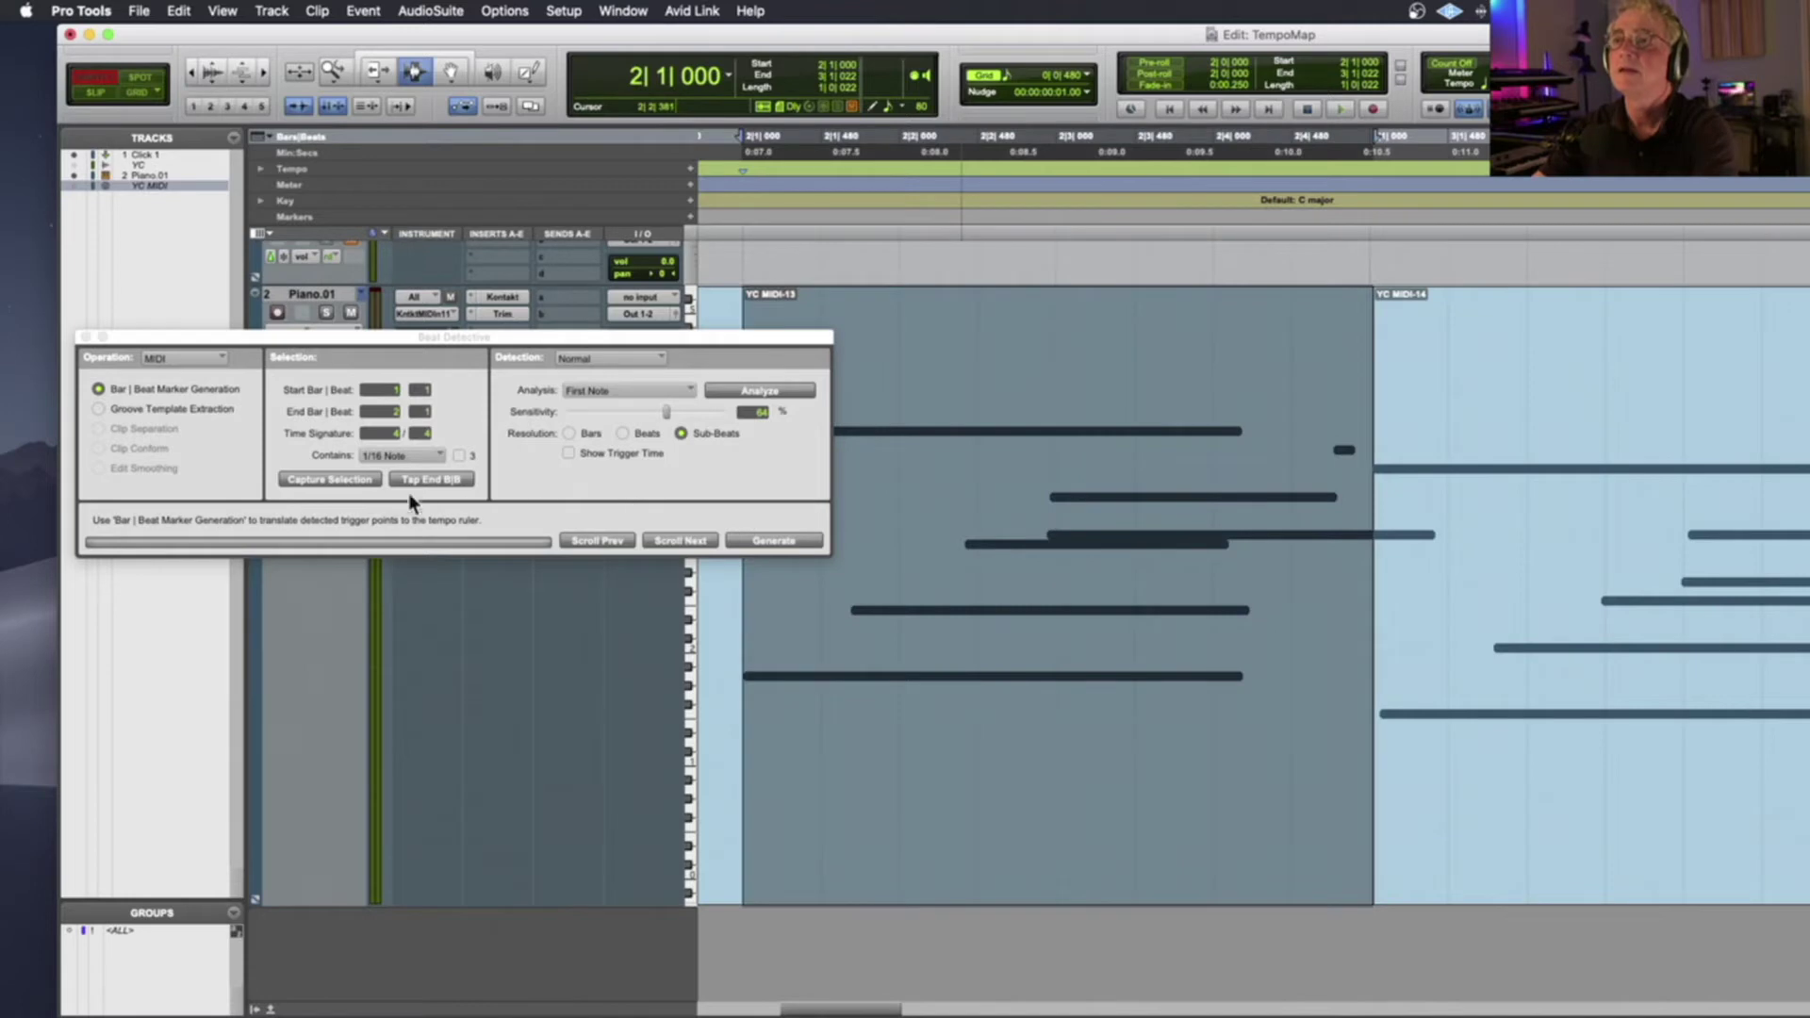
Capture the bar 2 to 3 selection in Beat Detective and generate its beat marker, preserving sample position
click(352, 478)
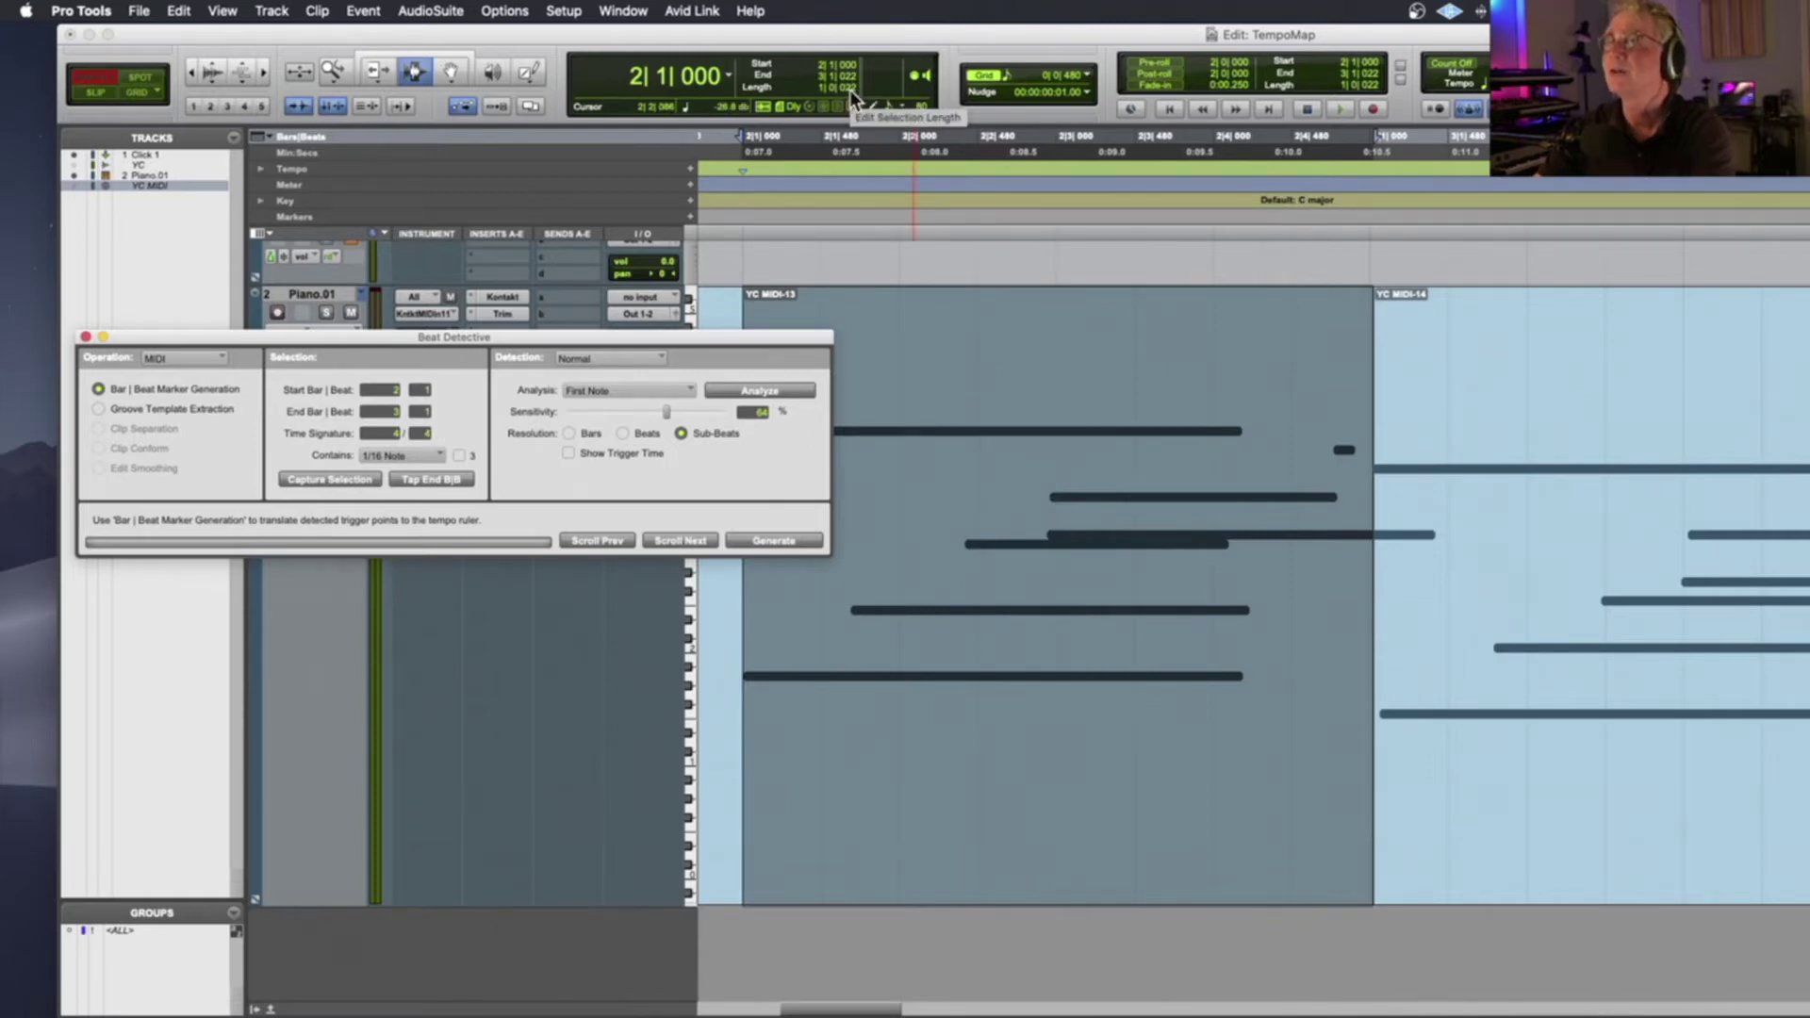
click(784, 540)
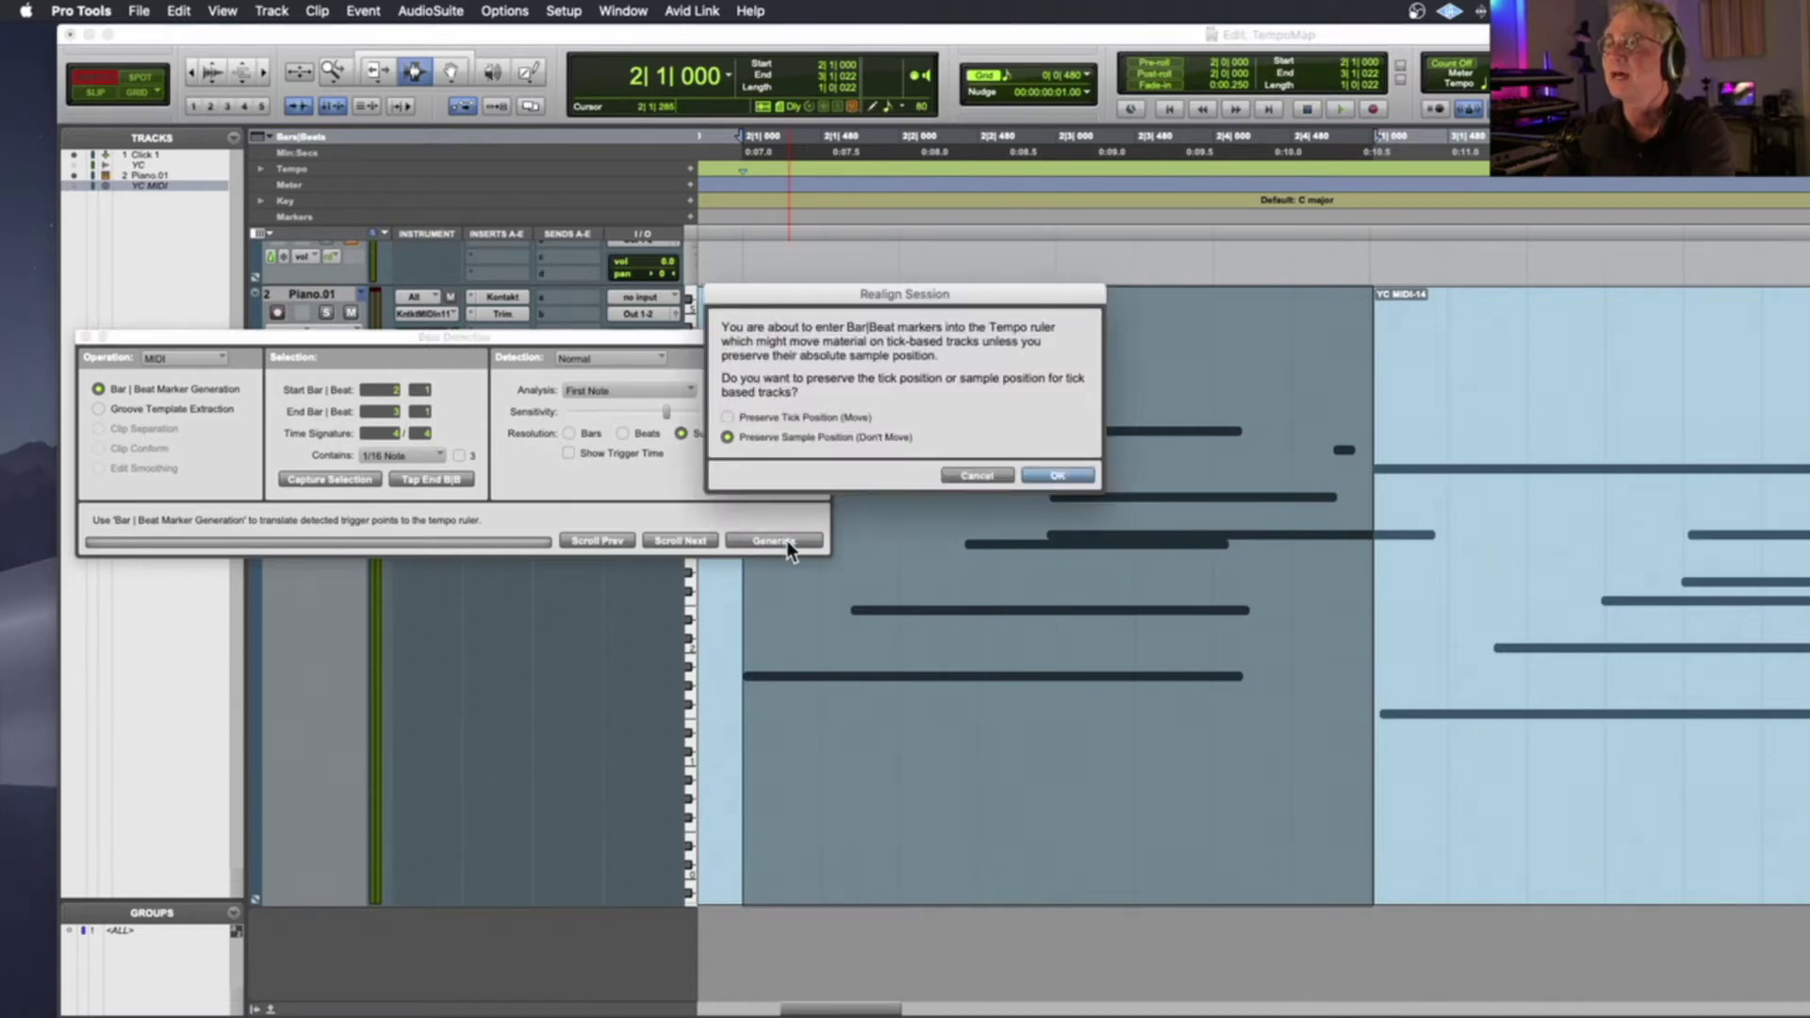
click(1059, 476)
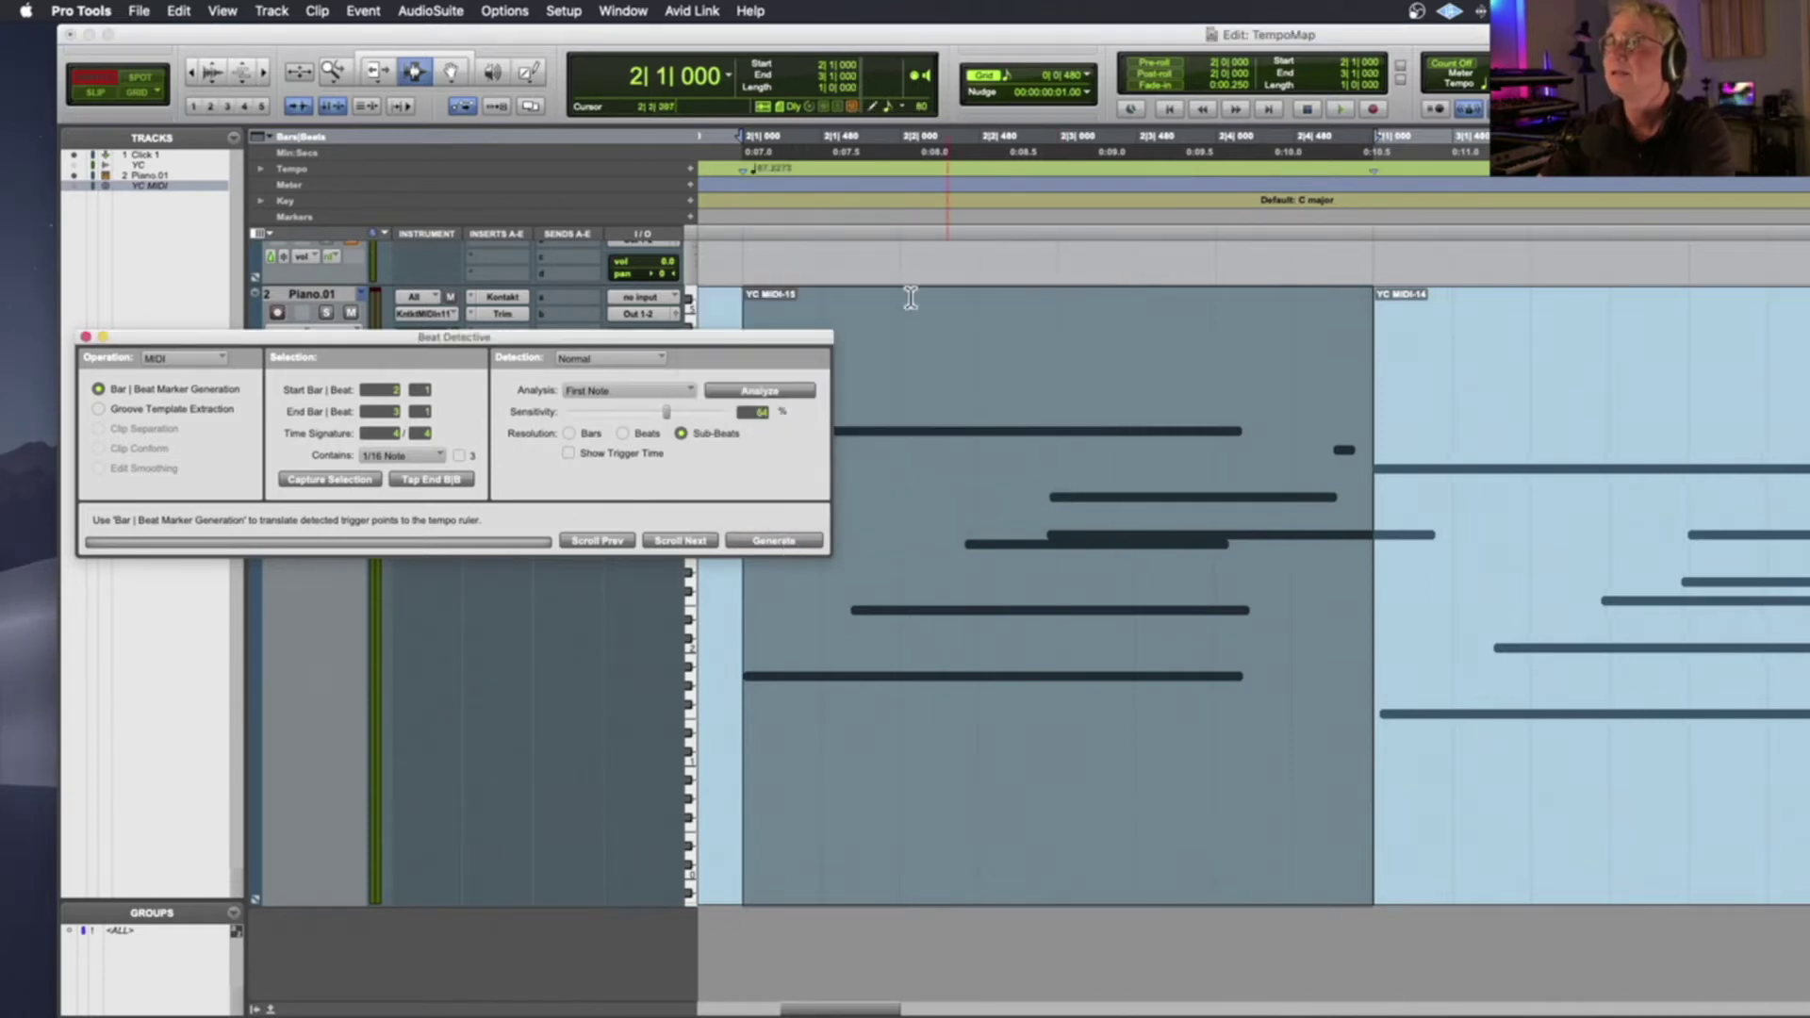
Review the new tempo markers and play from just before bar 3 to hear where the third measure ends
scroll(796, 218, left, 5)
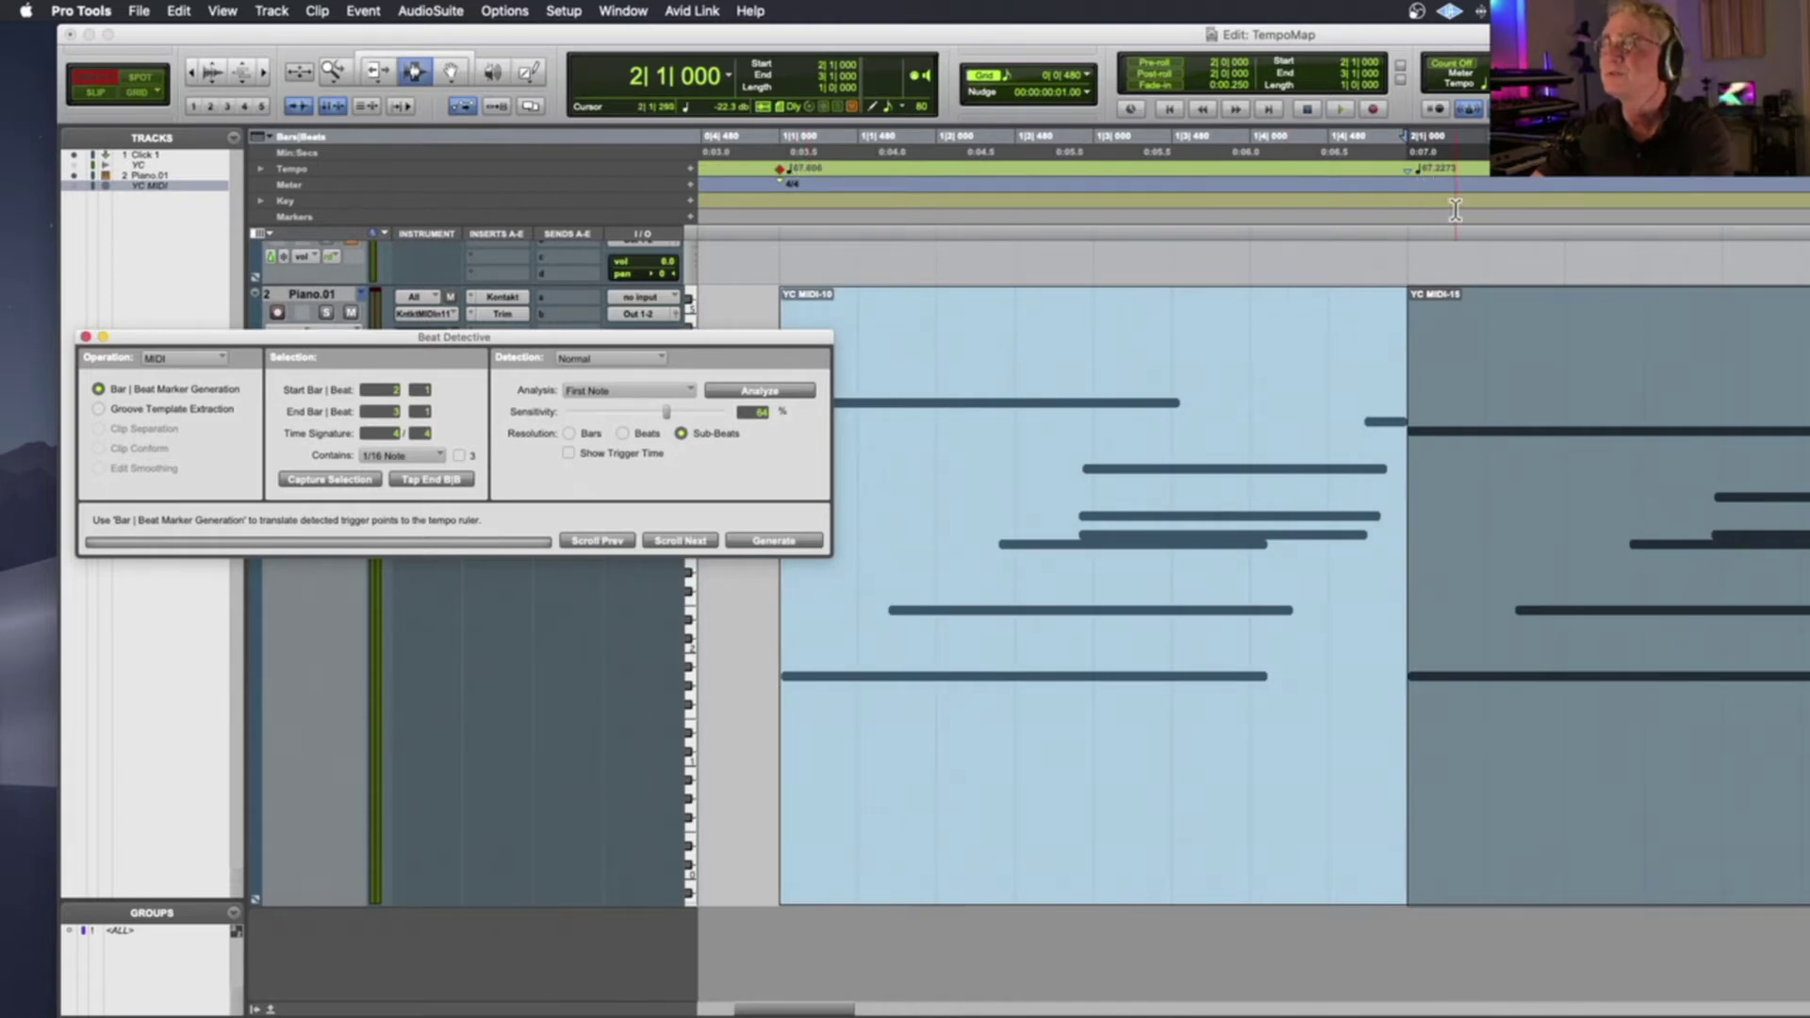
scroll(1455, 210, right, 8)
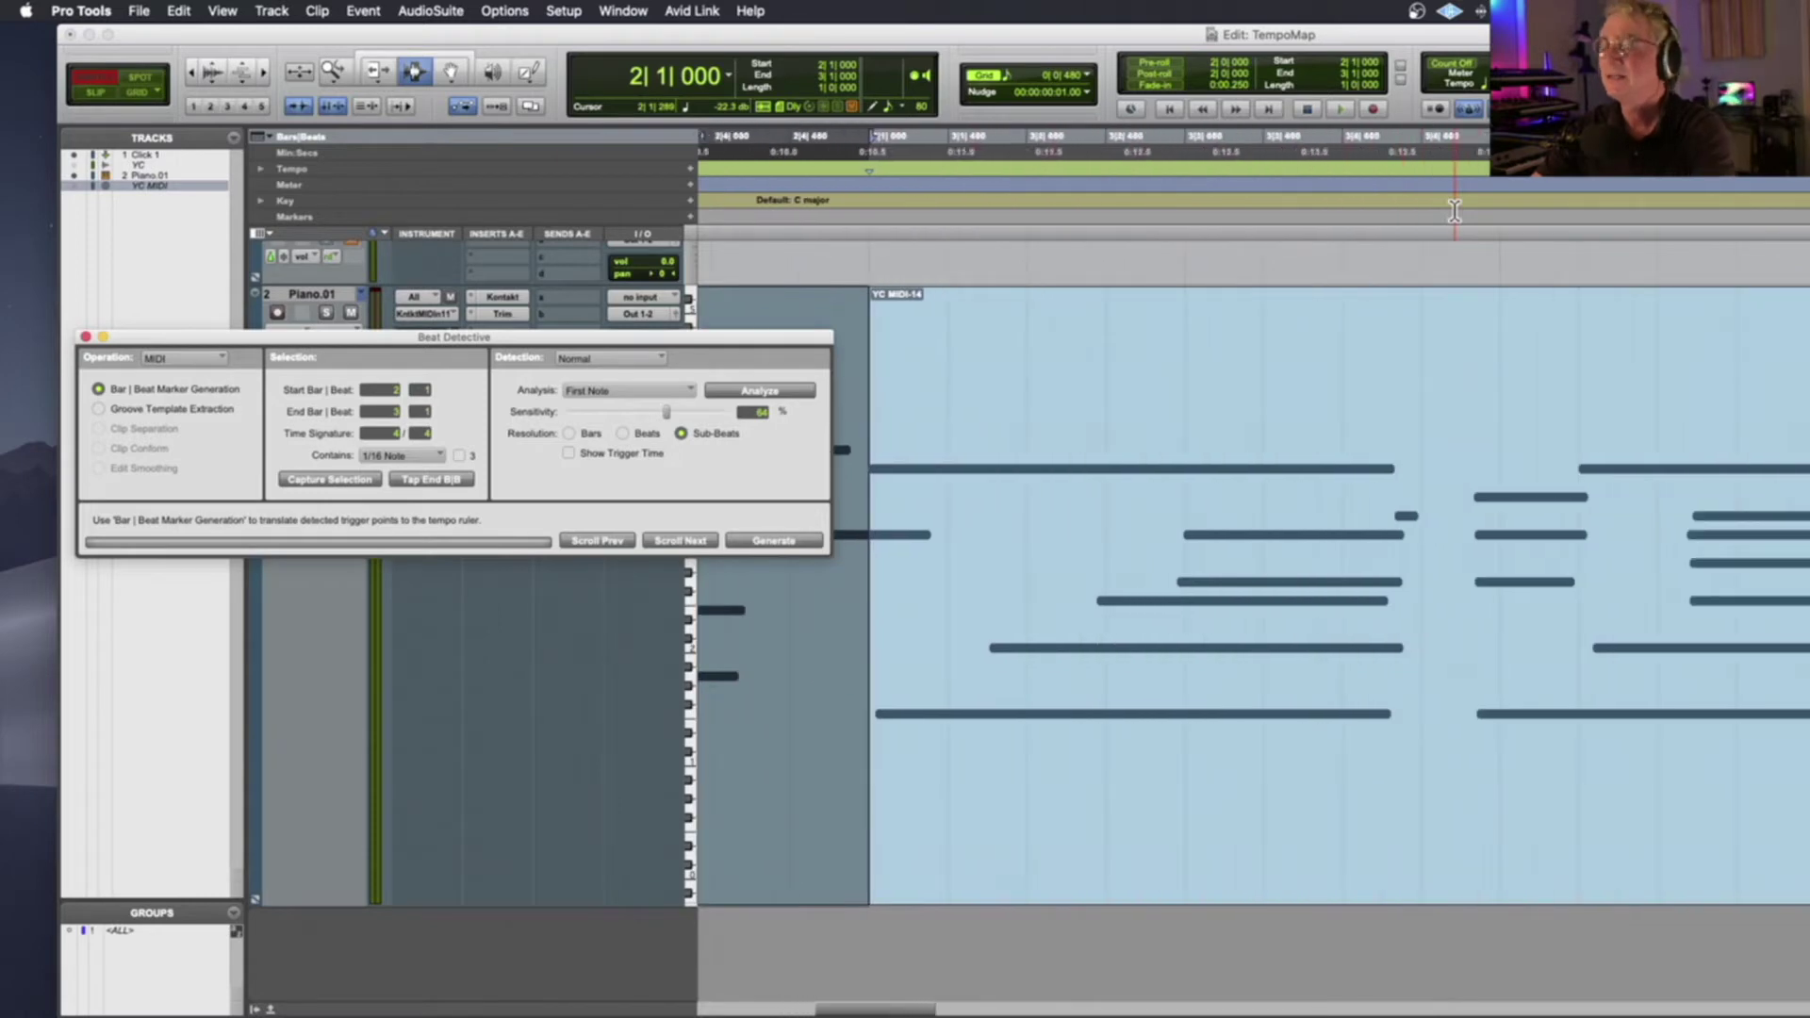
key(r)
click(1207, 572)
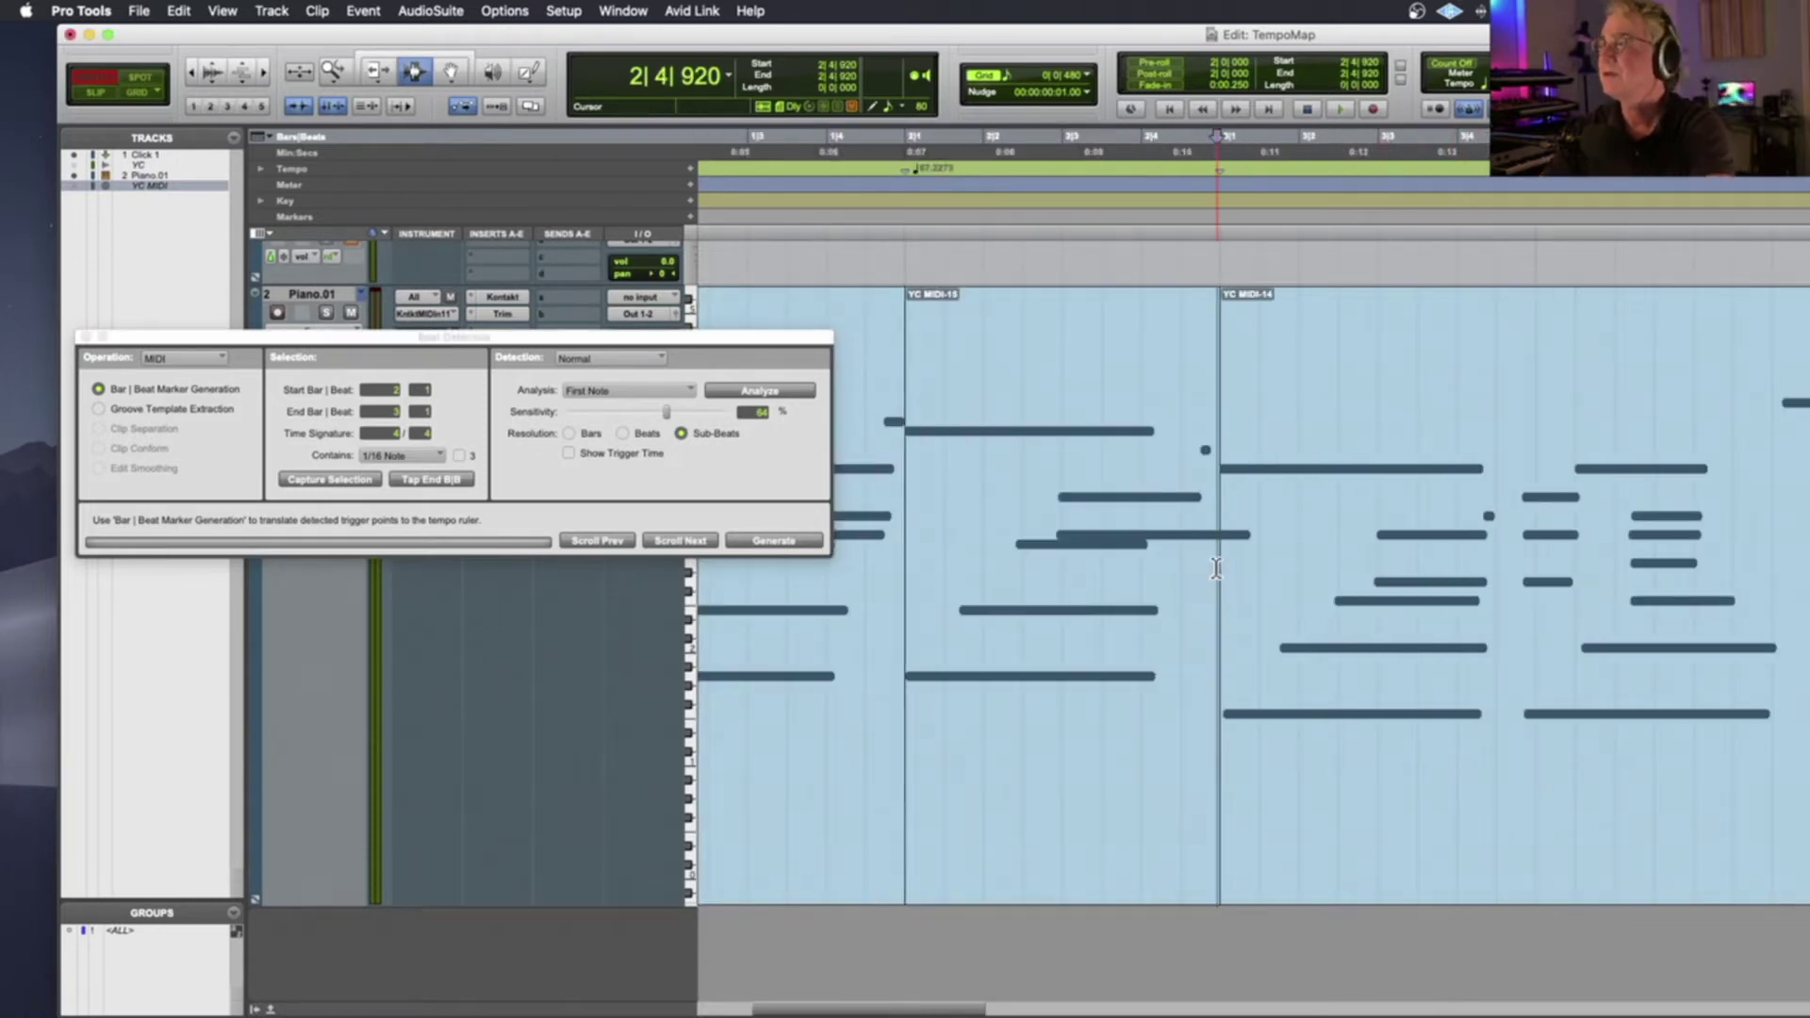
key(space)
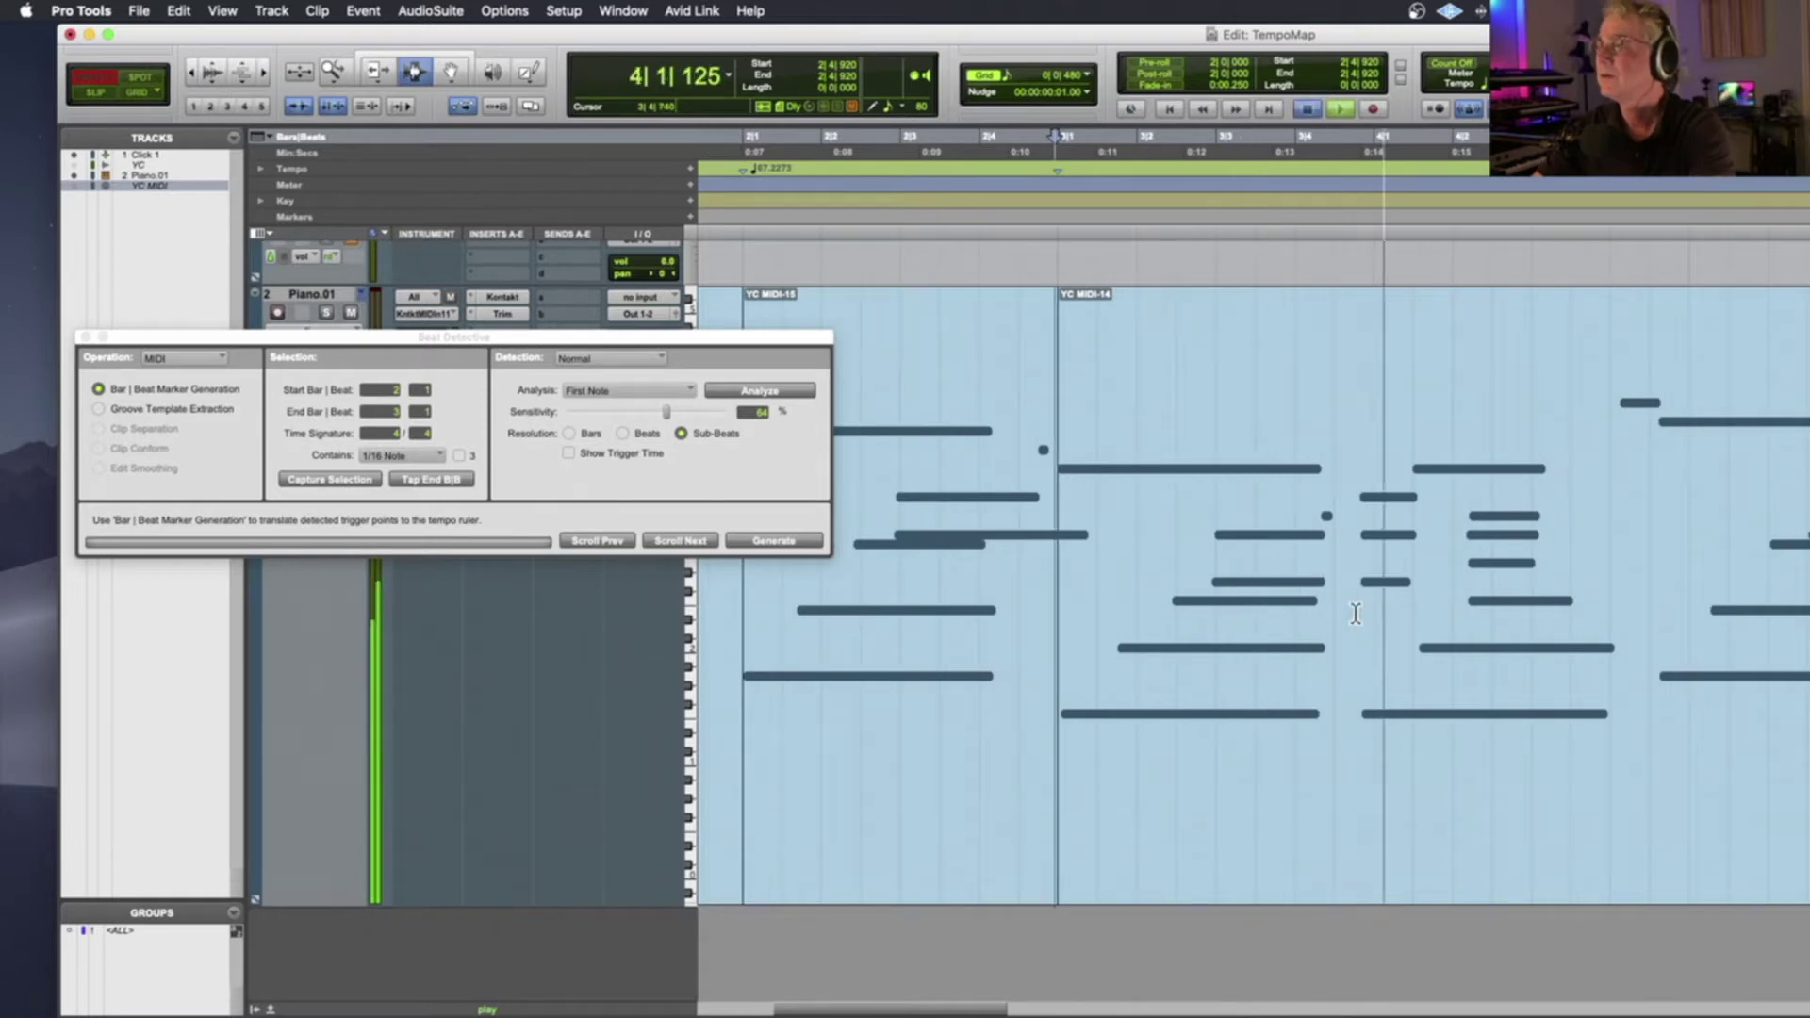
Separate the piano clip at the downbeat note at 3|4|803 and select the third-measure clip
click(1354, 613)
key(Tab)
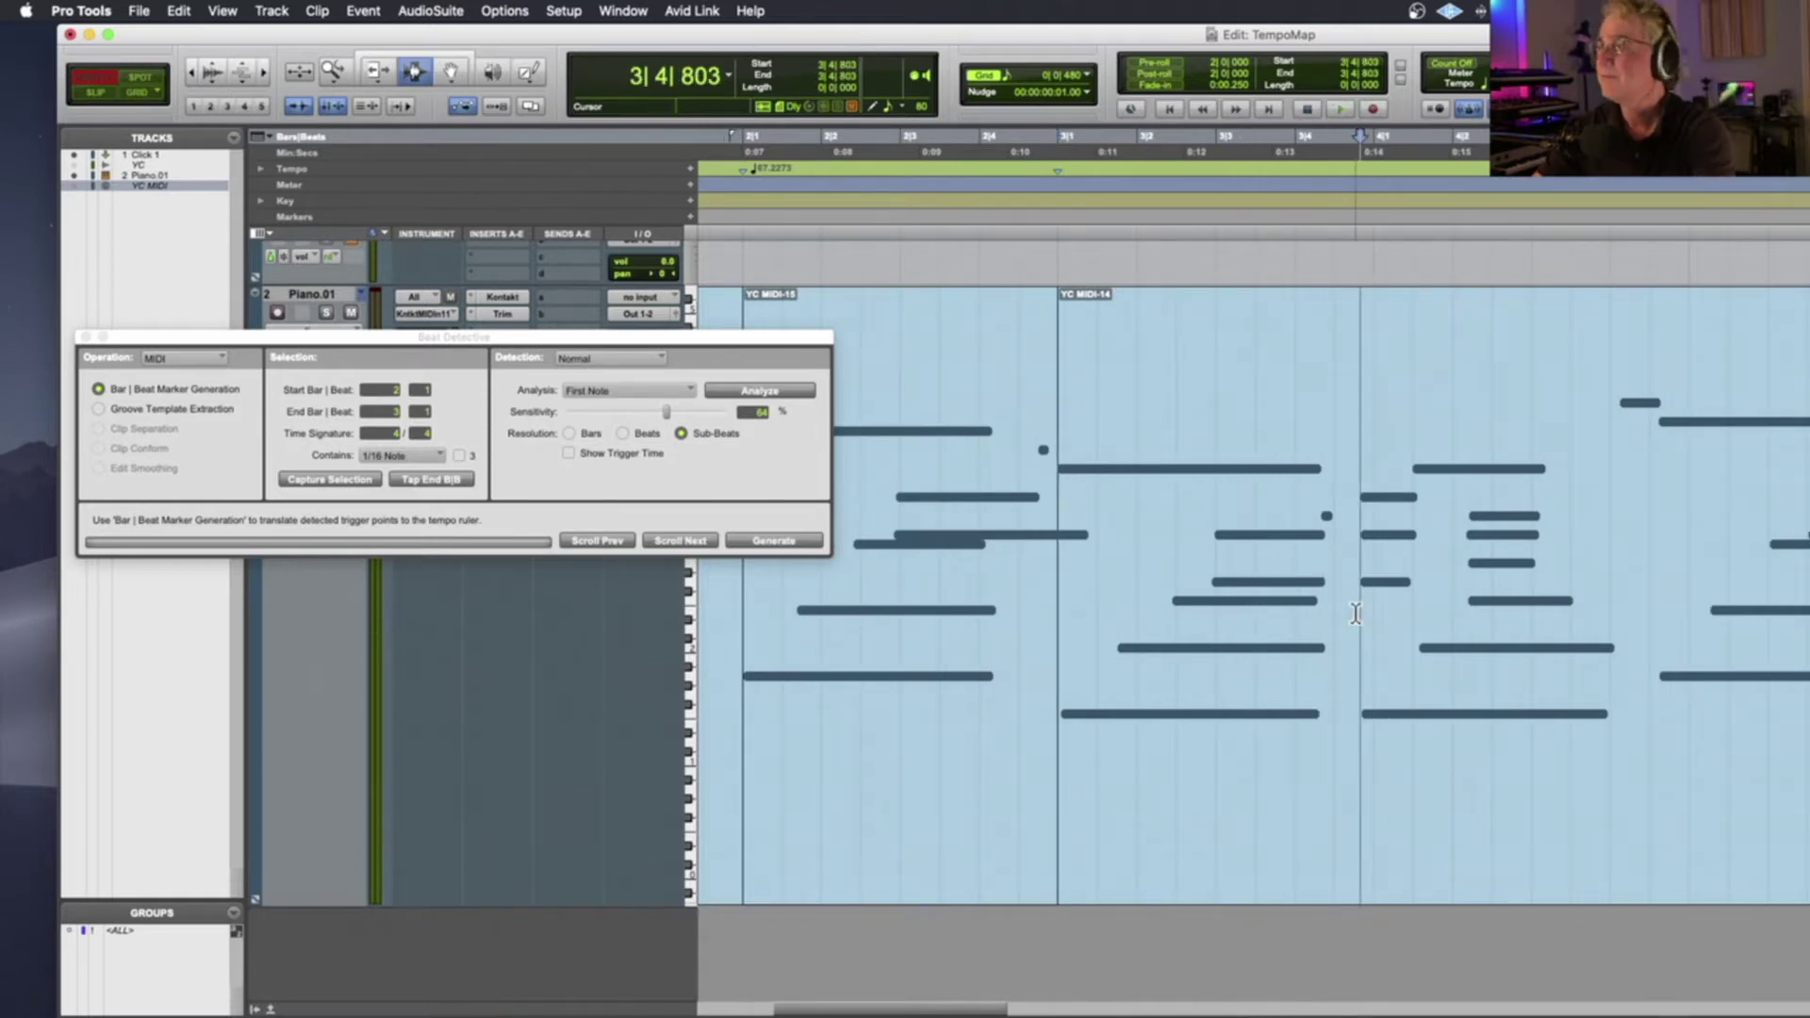
key(super+e)
double_click(1290, 603)
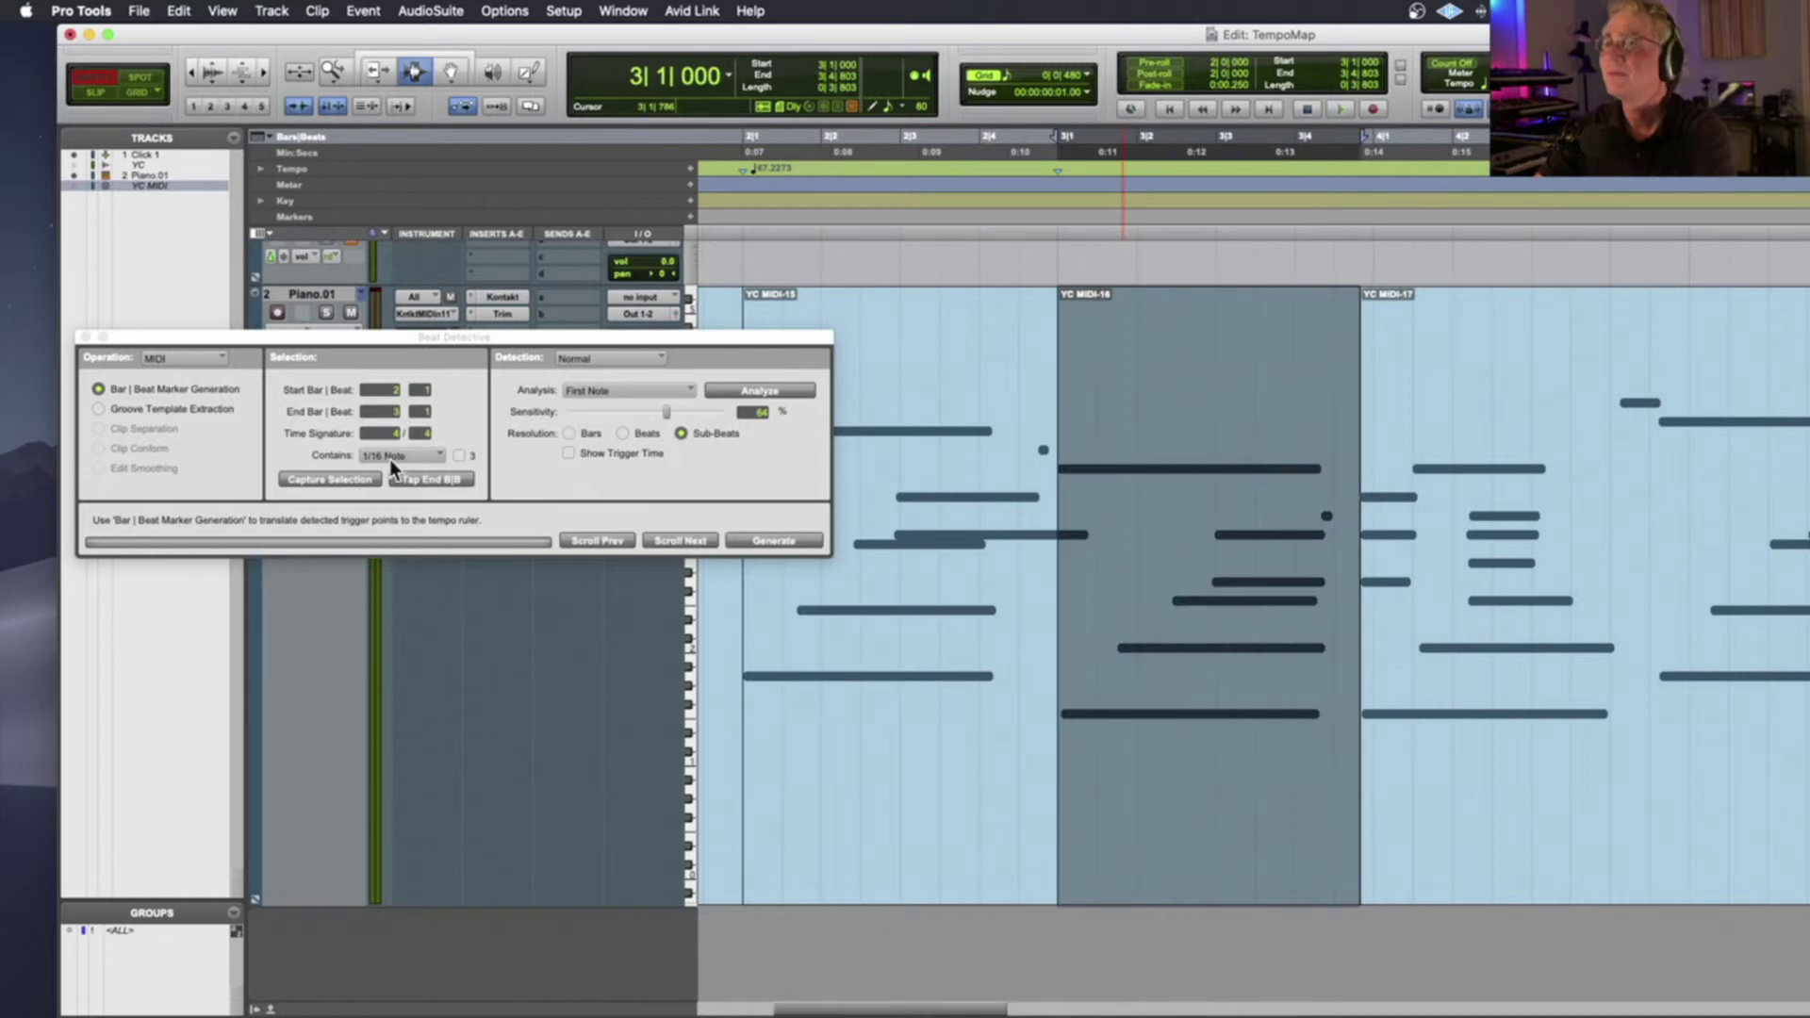
Capture the third-measure clip in Beat Detective and generate the bar 3 beat marker, preserving sample position
click(325, 479)
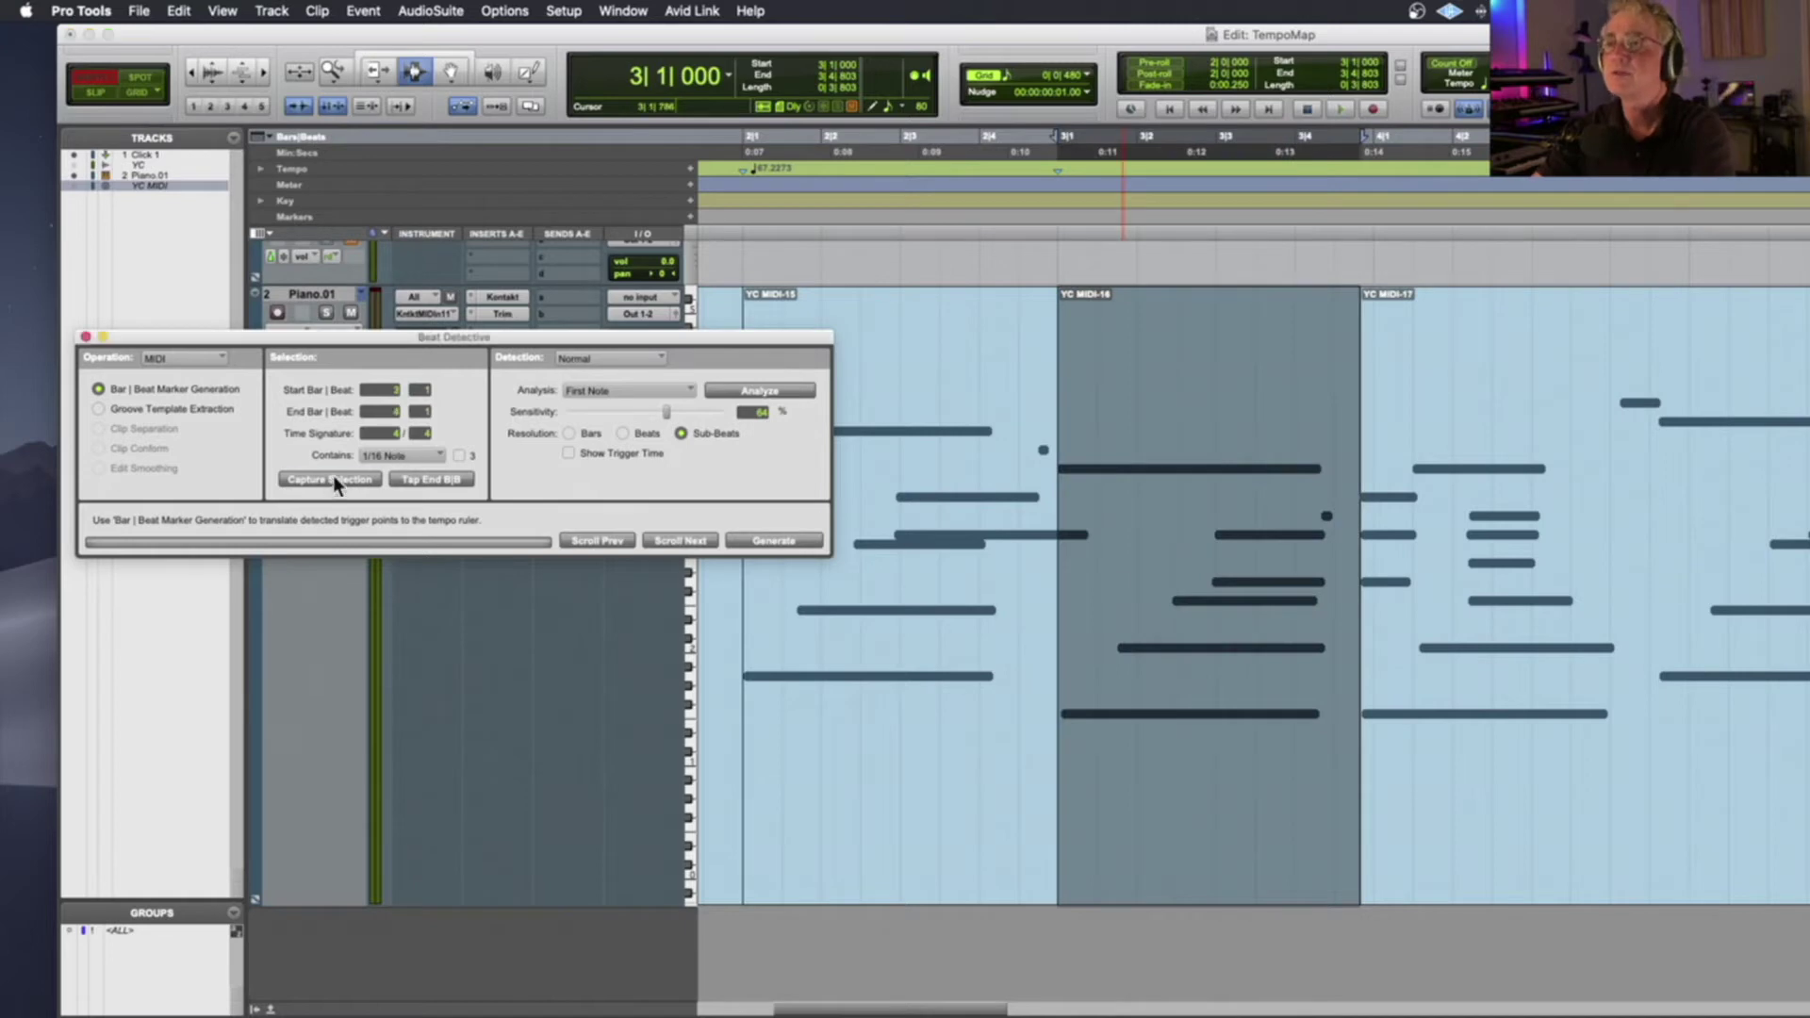
click(762, 541)
click(1054, 475)
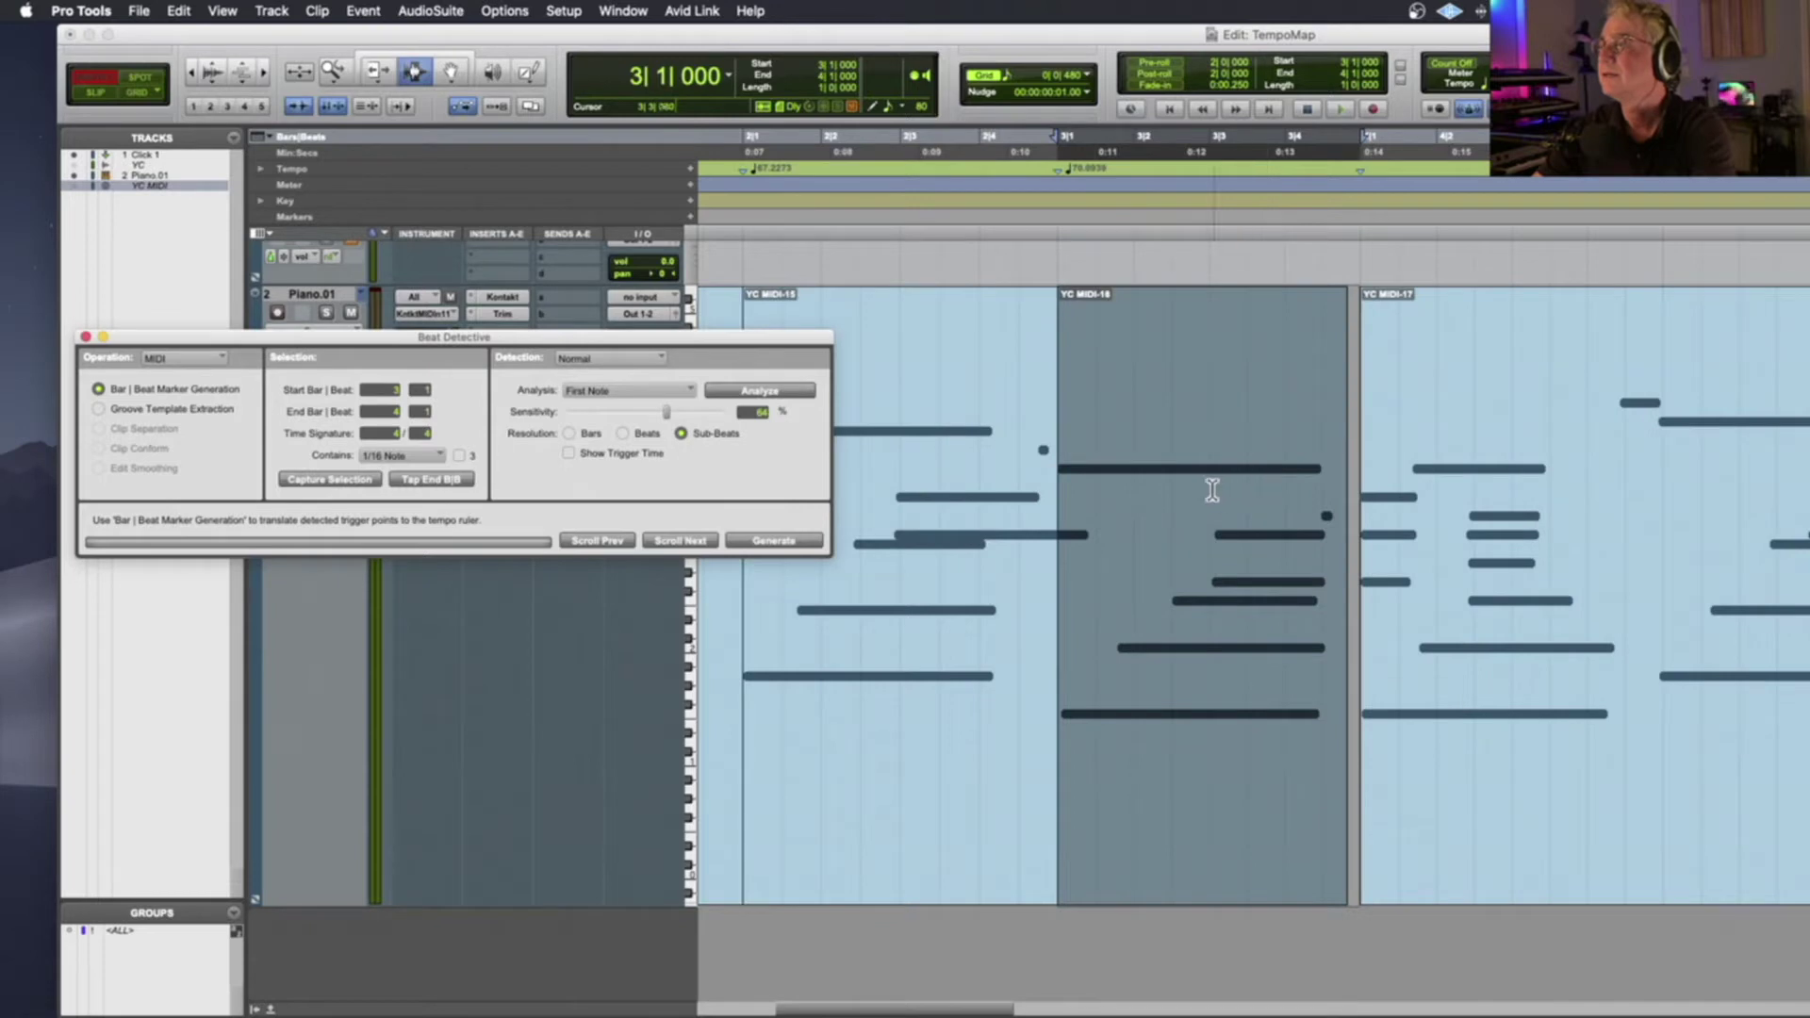
Play from bar 3 to locate the end of the fourth measure, separate the clip at 4|4|906 and select the fourth-measure clip
click(1059, 493)
key(space)
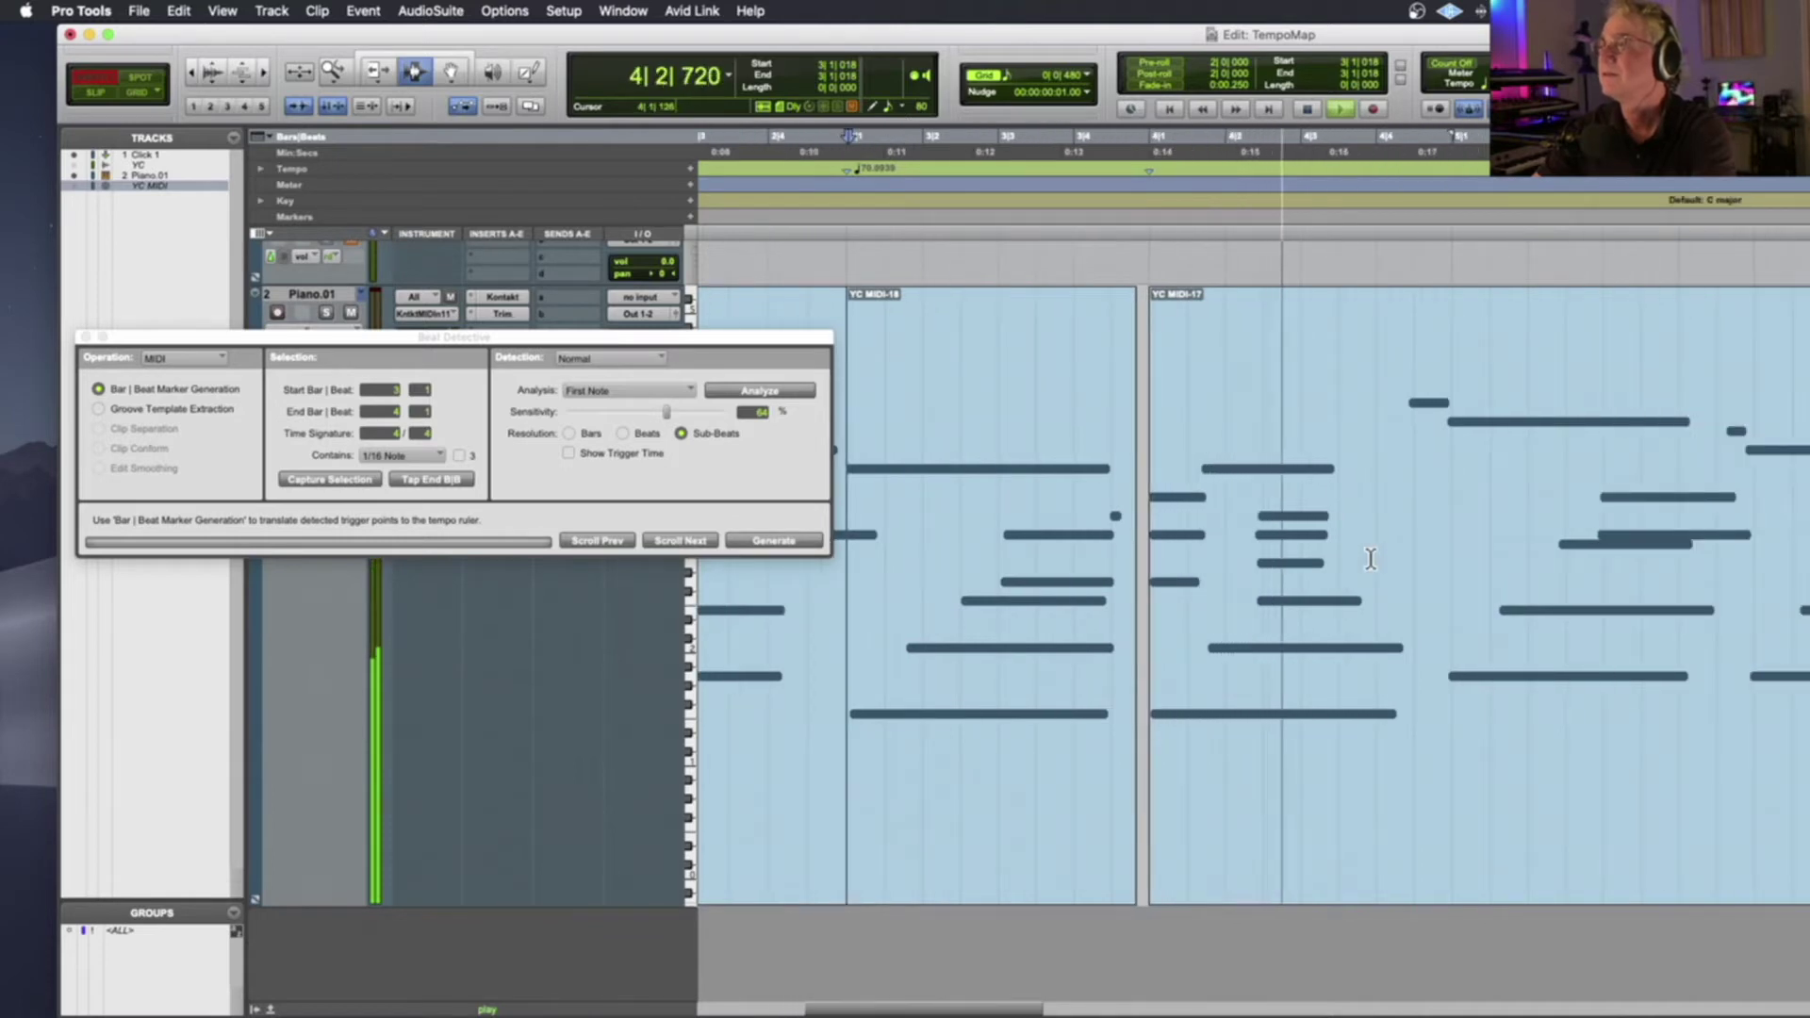
click(1301, 521)
click(1303, 521)
key(b)
click(1239, 521)
double_click(1239, 521)
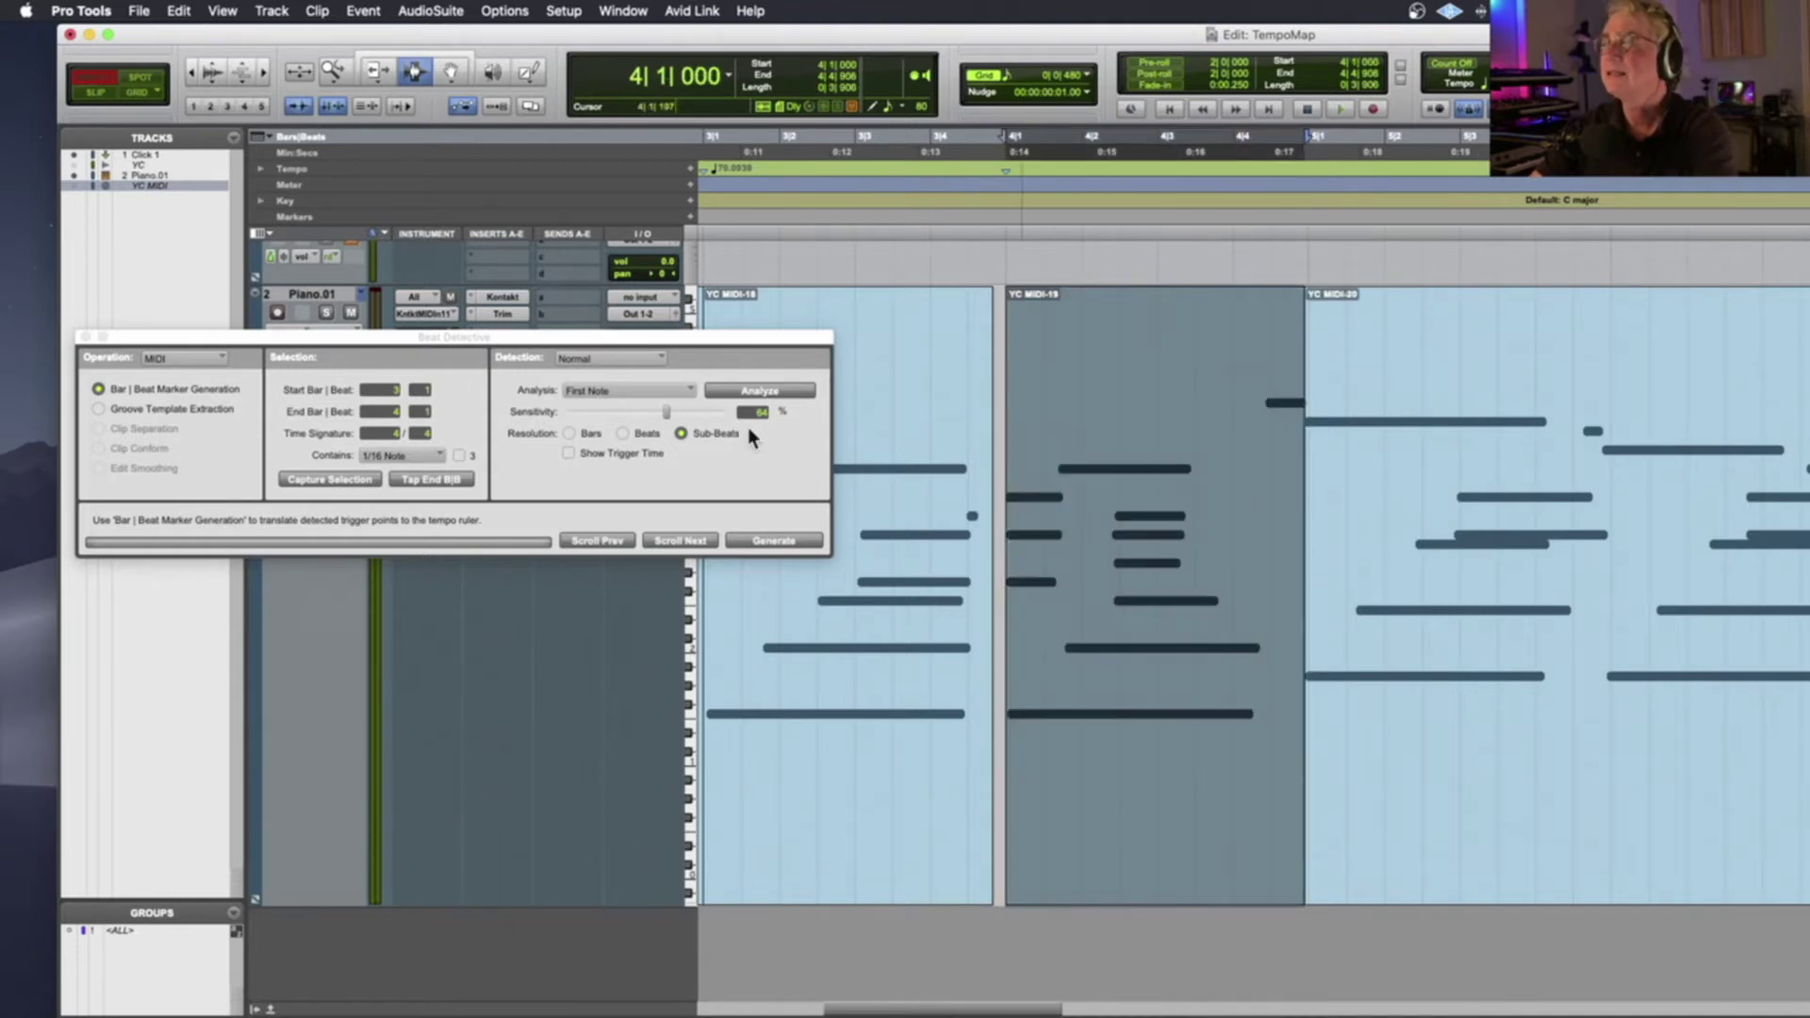
Capture the fourth-measure clip in Beat Detective and generate the bar 4 beat marker, preserving sample position
click(323, 479)
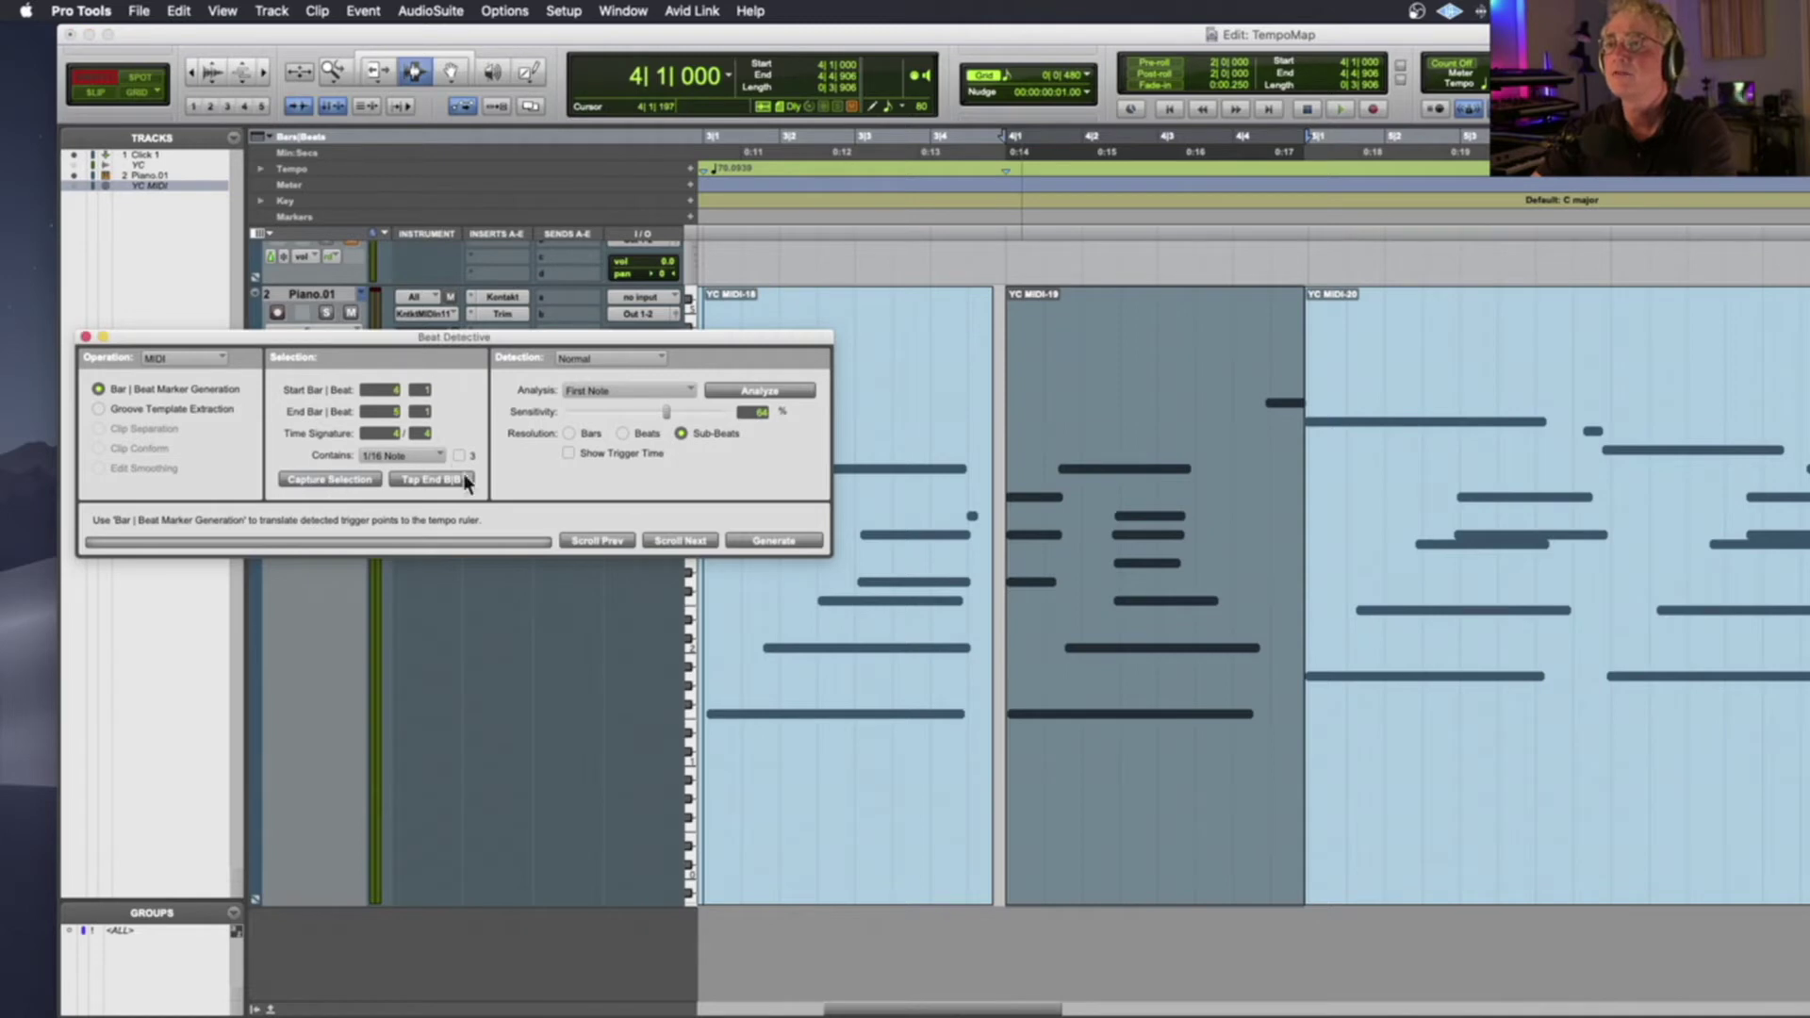
click(789, 540)
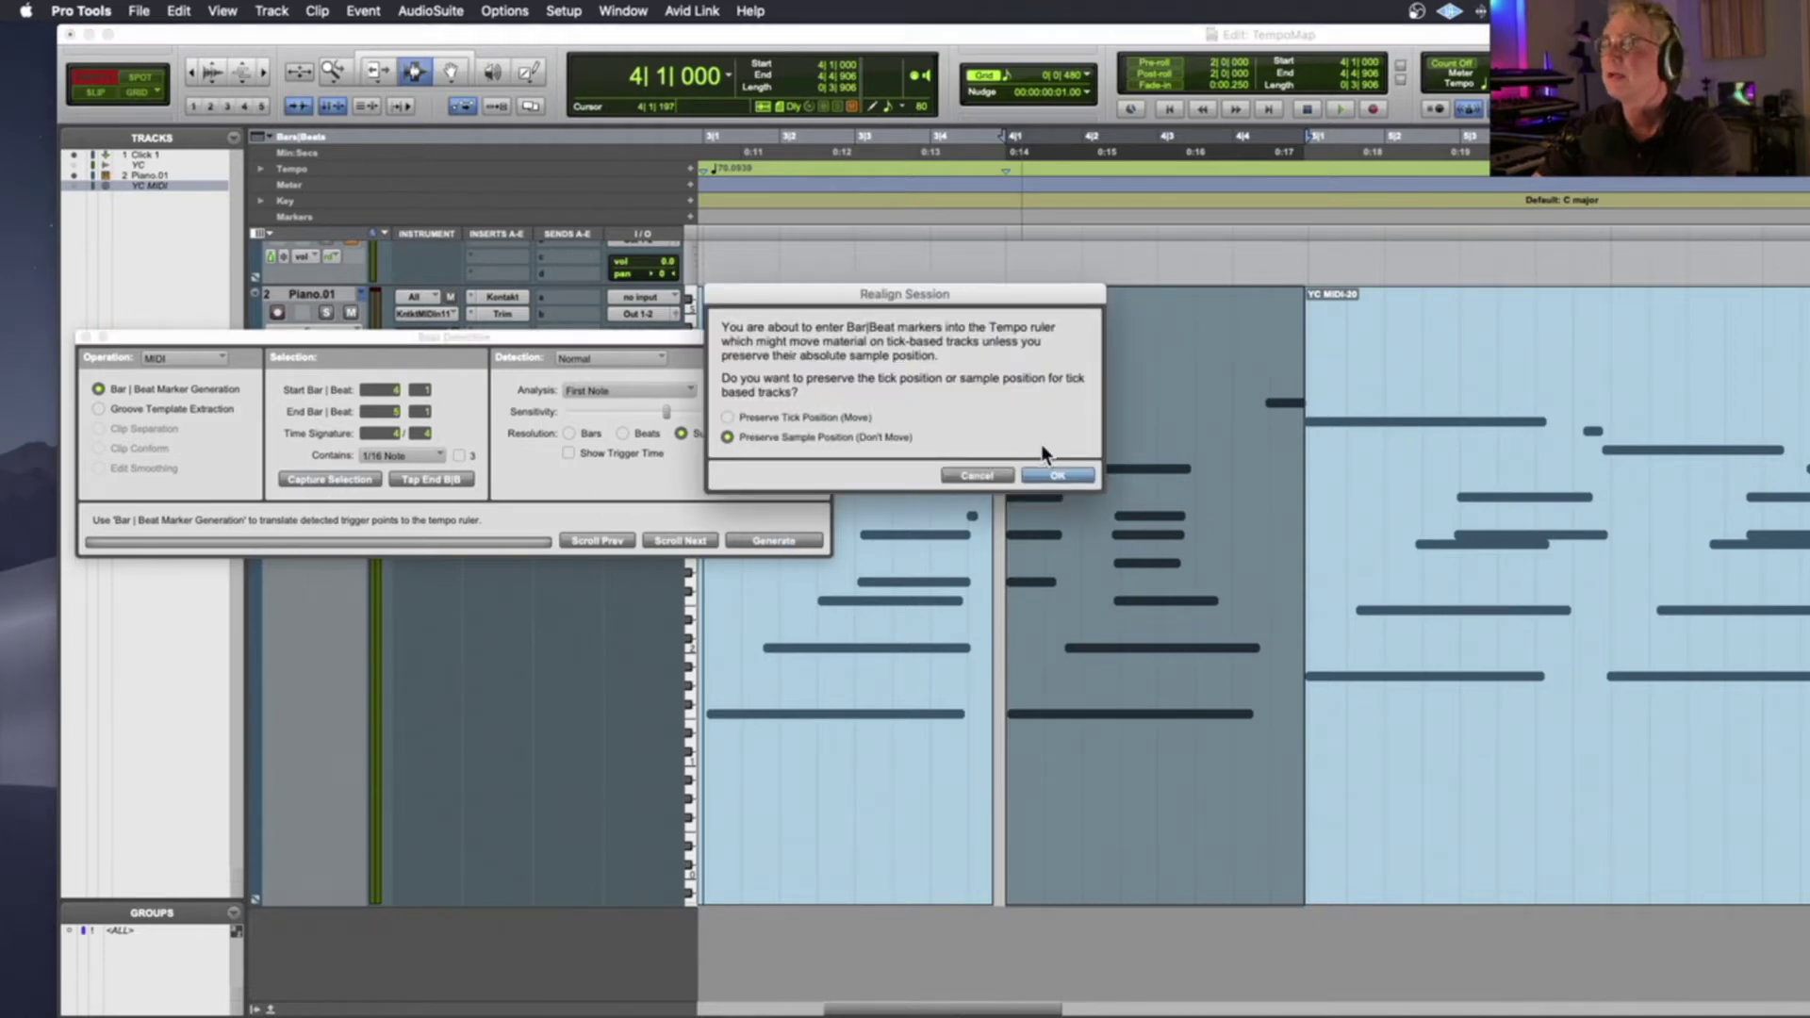
click(1053, 477)
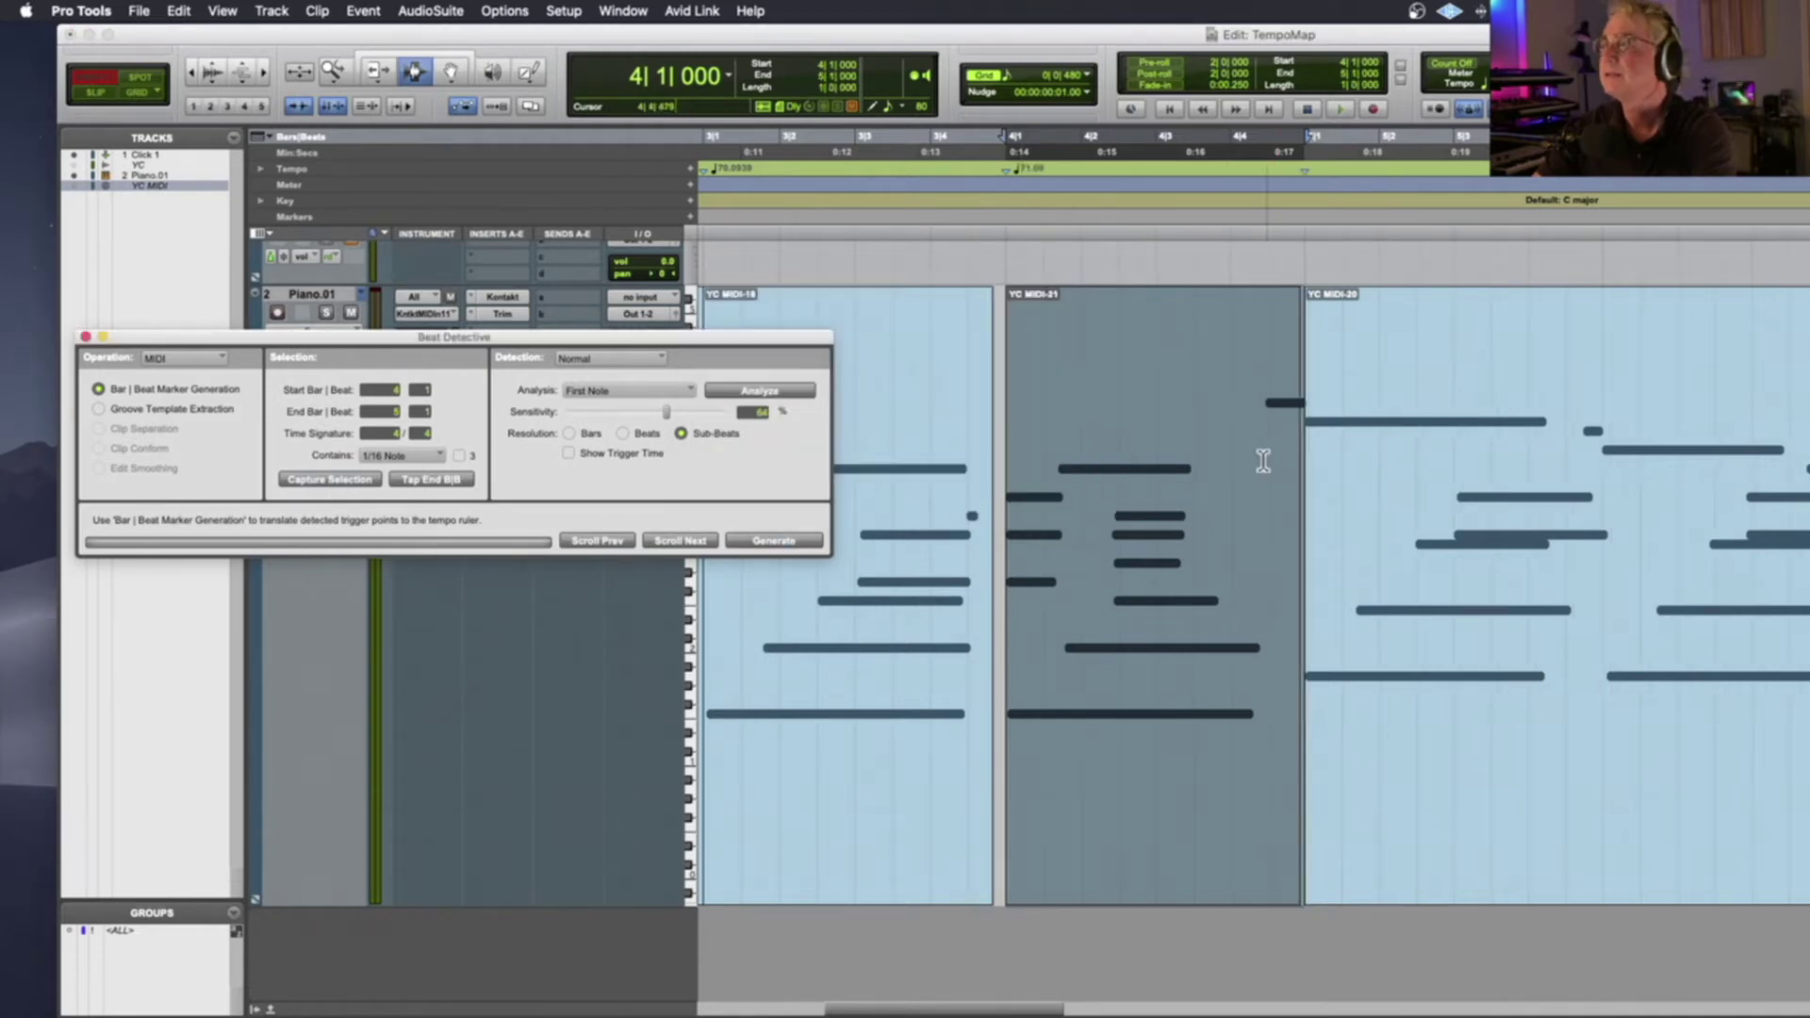
Check the bar 3 and 4 tempo markers and play from just before bar 4 through the fifth measure
click(974, 439)
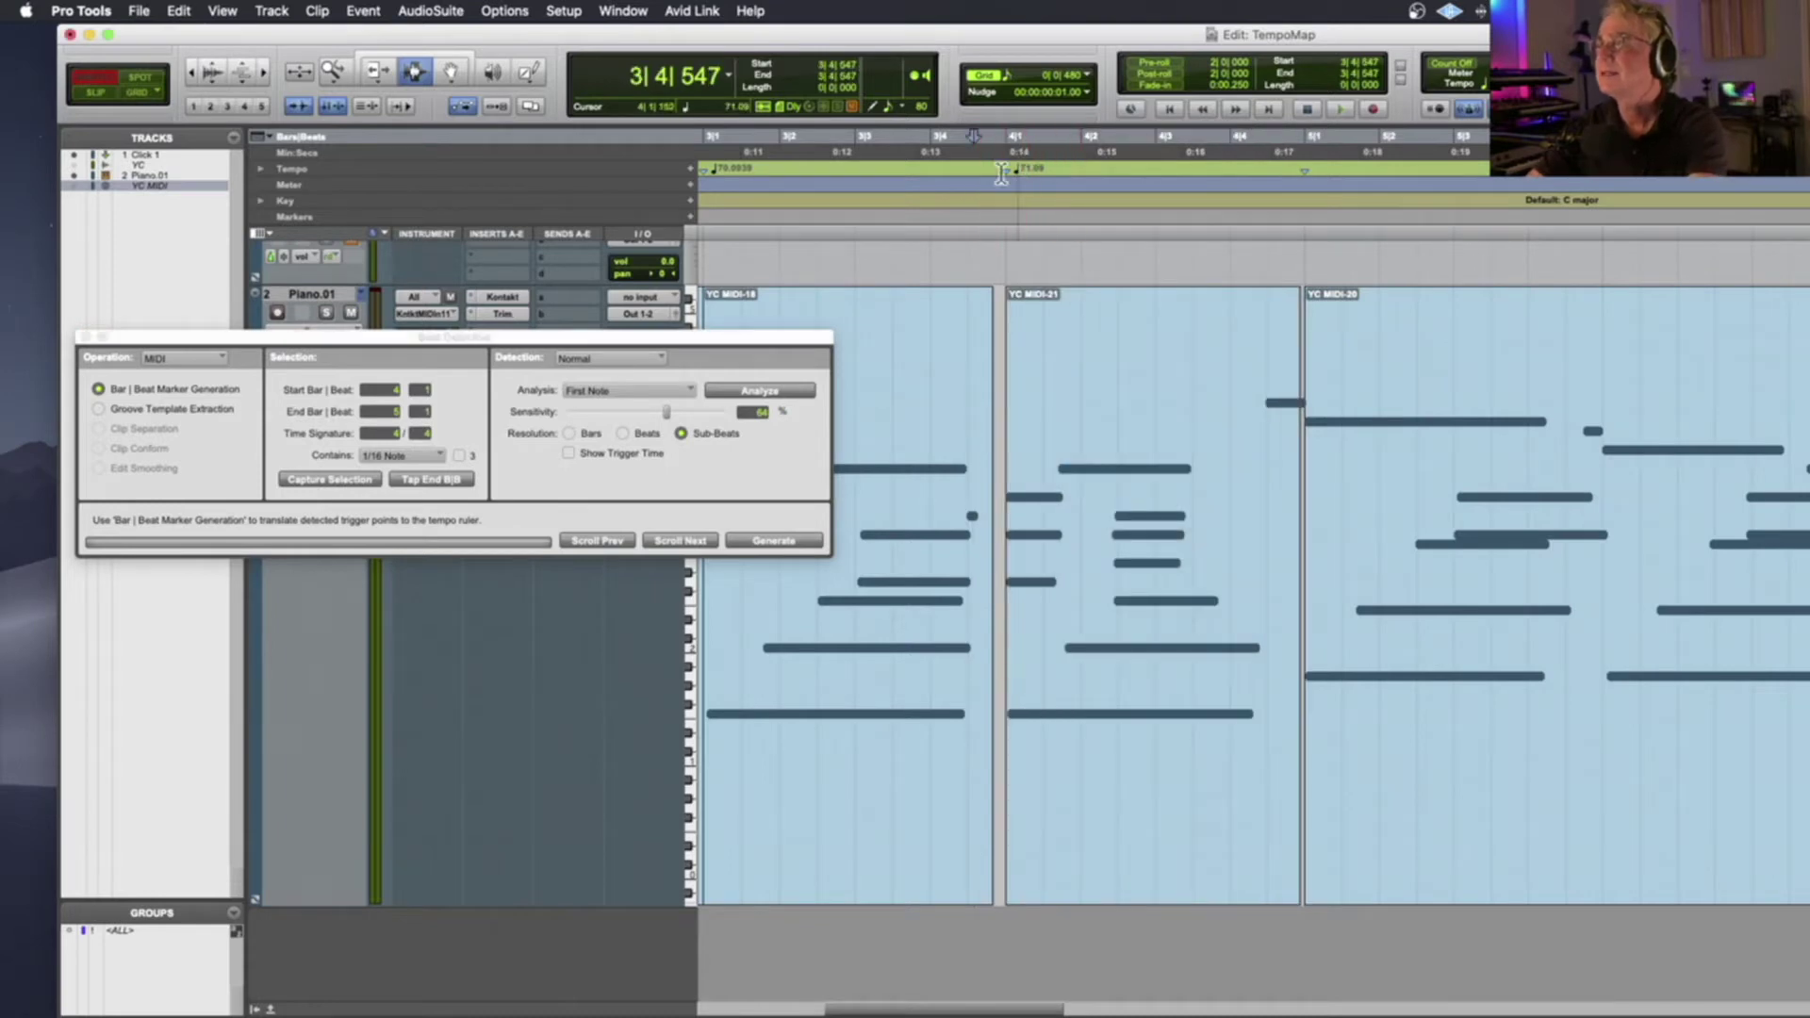
scroll(962, 185, left, 5)
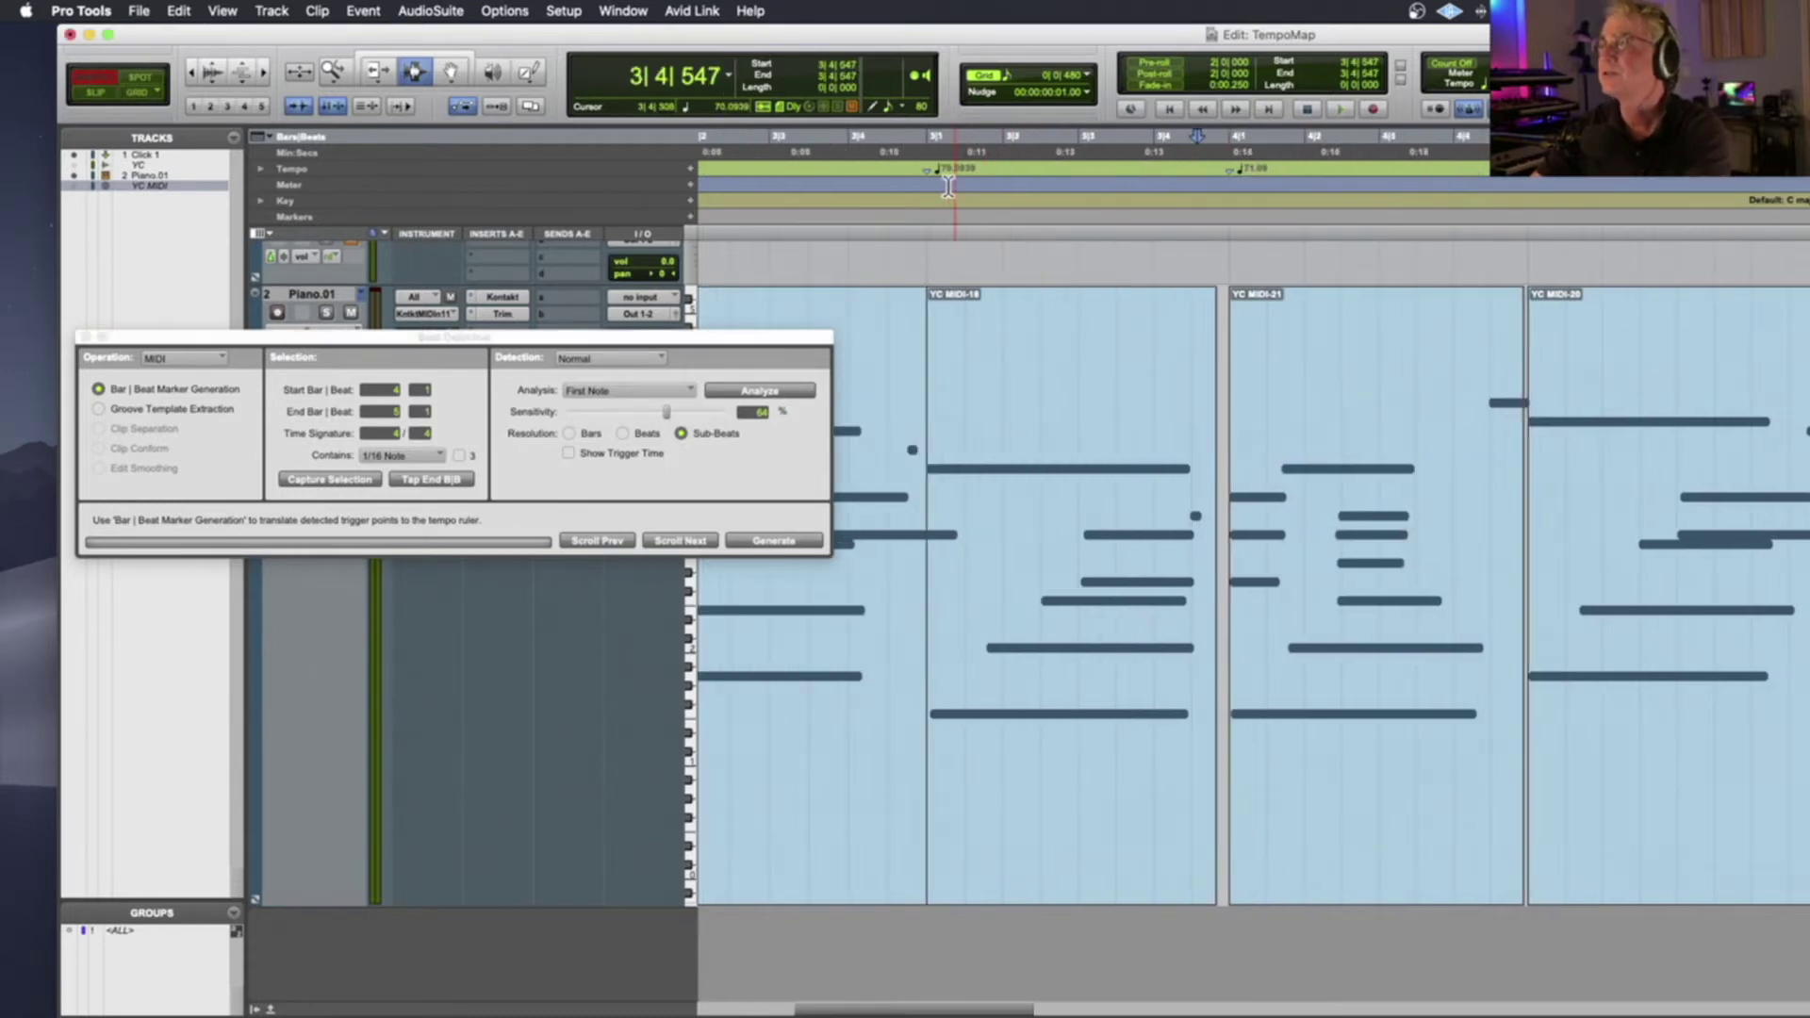
click(1195, 231)
key(space)
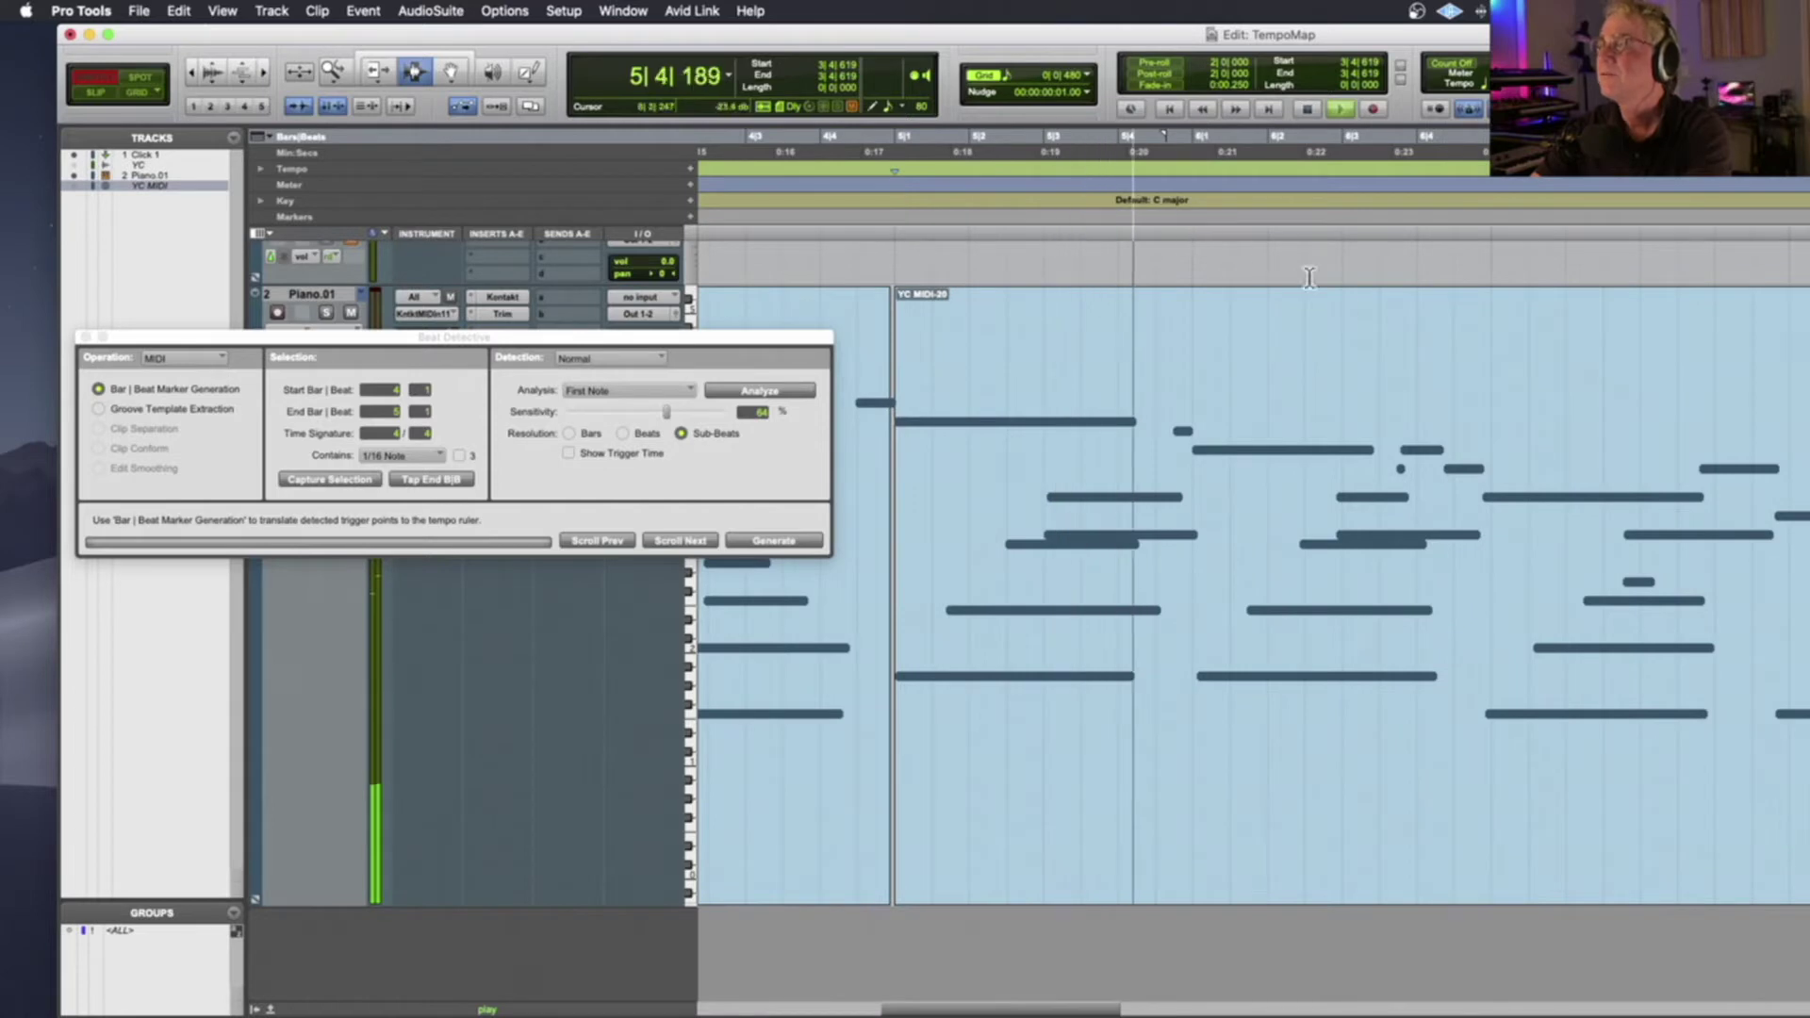
key(space)
Separate the piano clip at the downbeat note at 5|4|957 and select the fifth-measure clip
click(1185, 590)
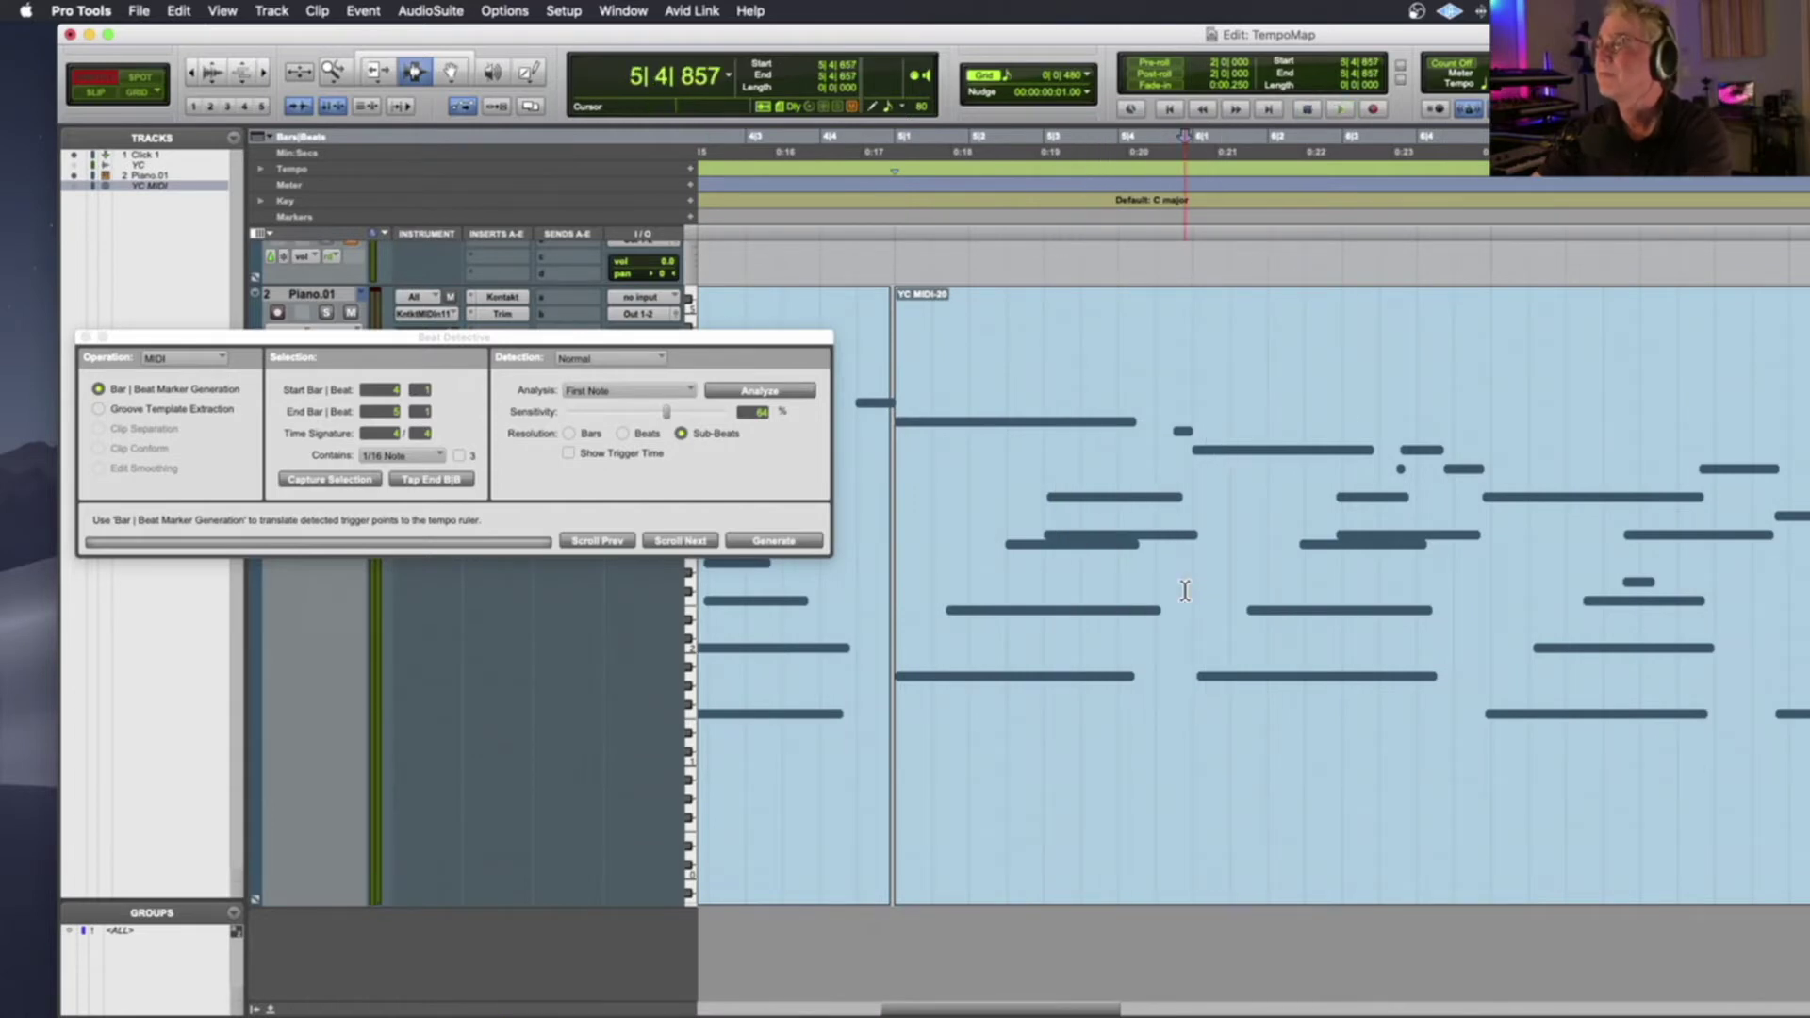
key(Tab)
key(b)
double_click(1169, 579)
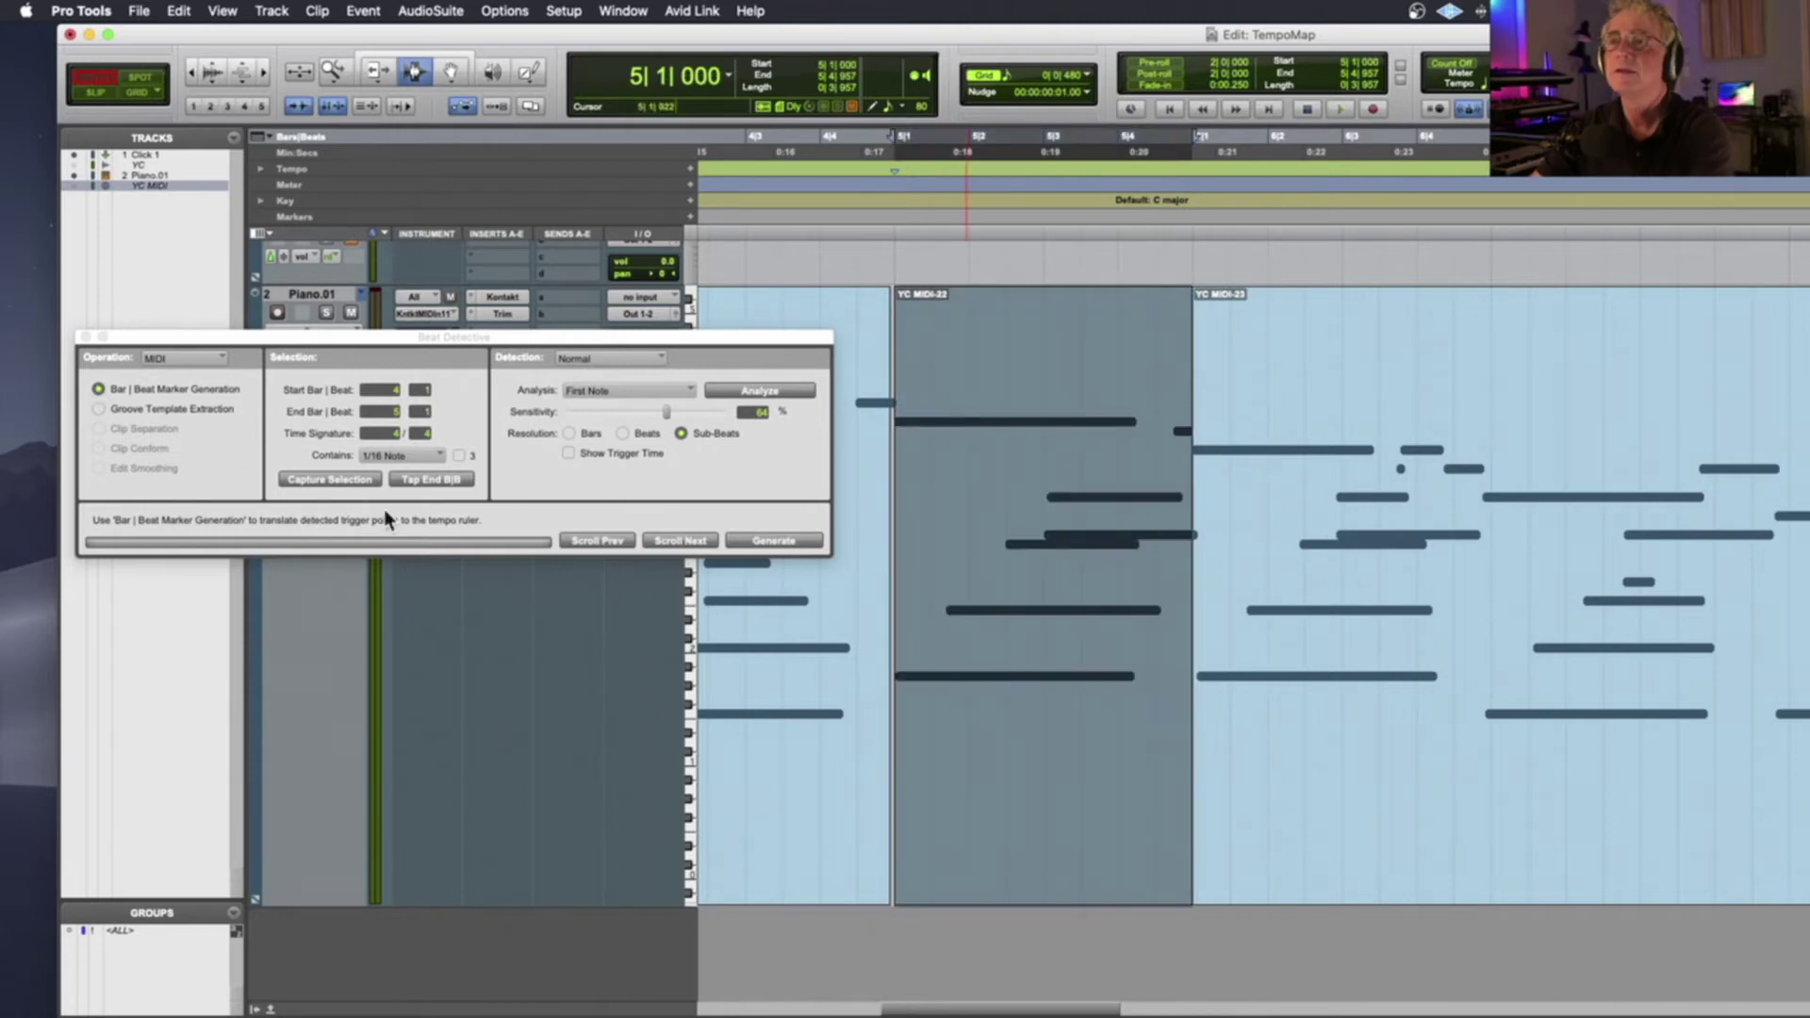
Capture the fifth-measure clip in Beat Detective and generate the bar 5 beat marker, preserving sample position
click(337, 479)
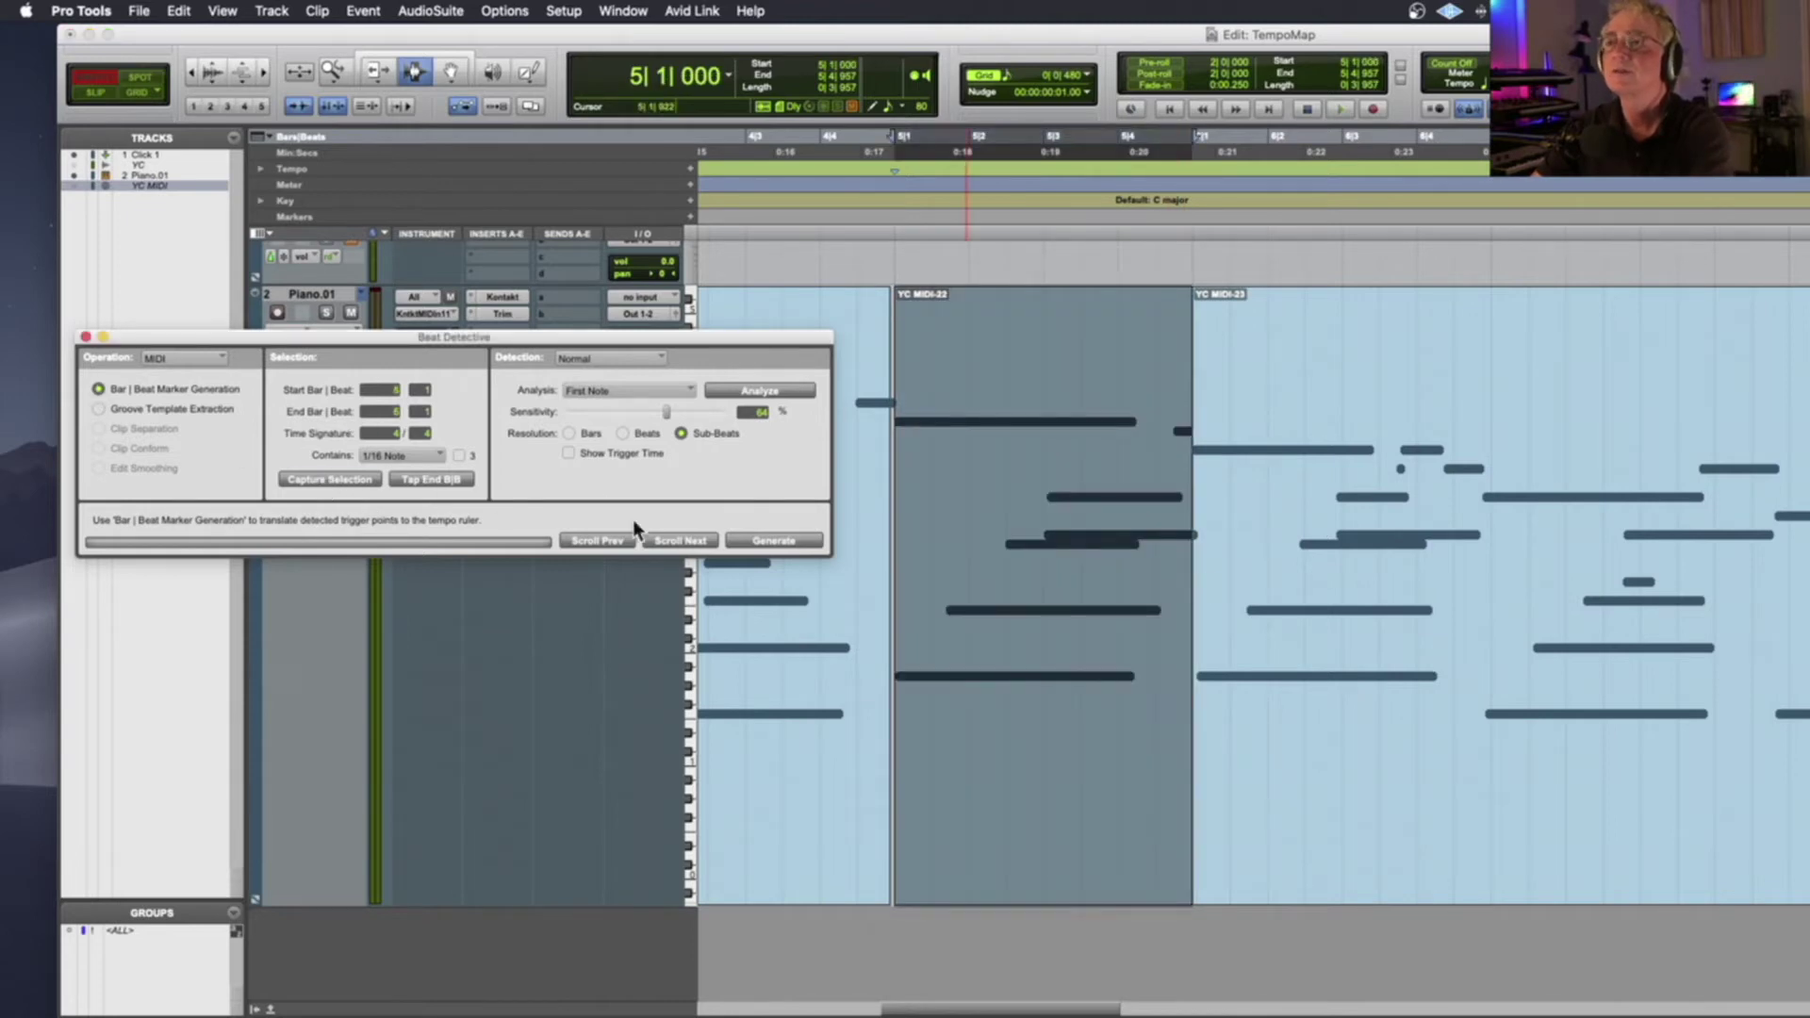
click(780, 542)
click(1092, 474)
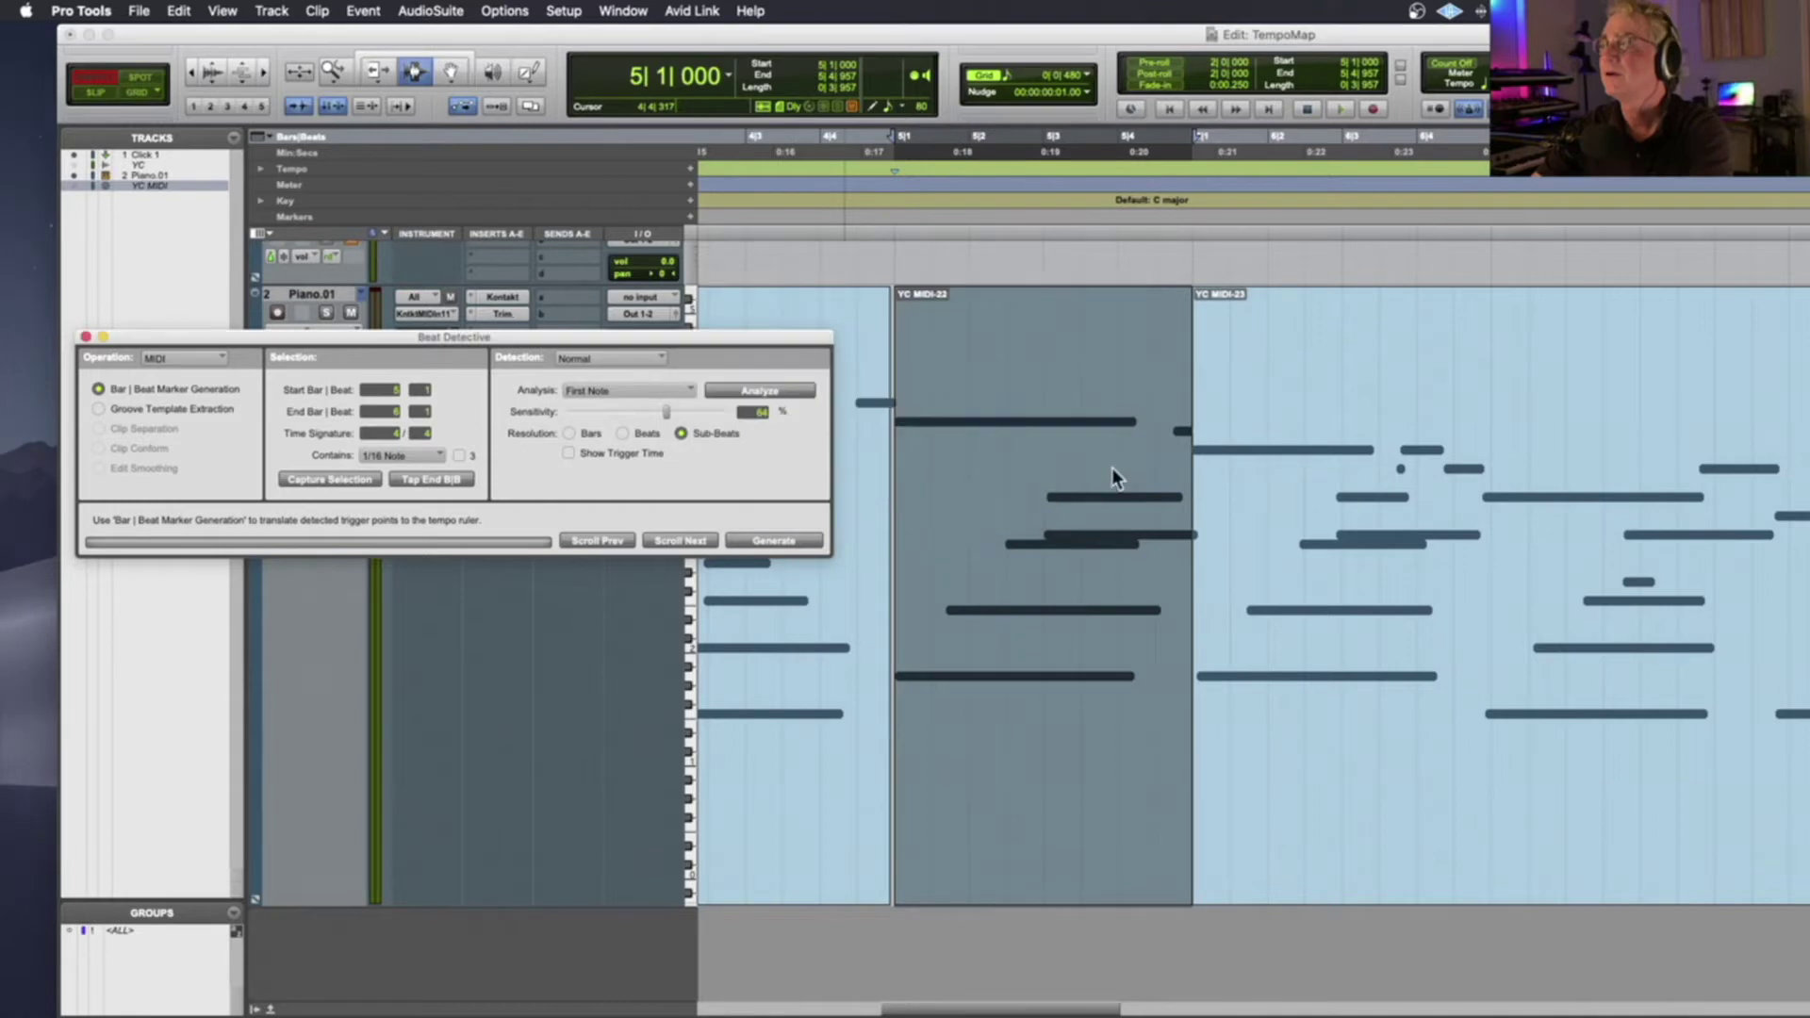
Play from 5|4|071 into bar 6, separate the piano clip at the downbeat note at 6|4|861, and select the sixth-measure clip
click(1124, 469)
key(space)
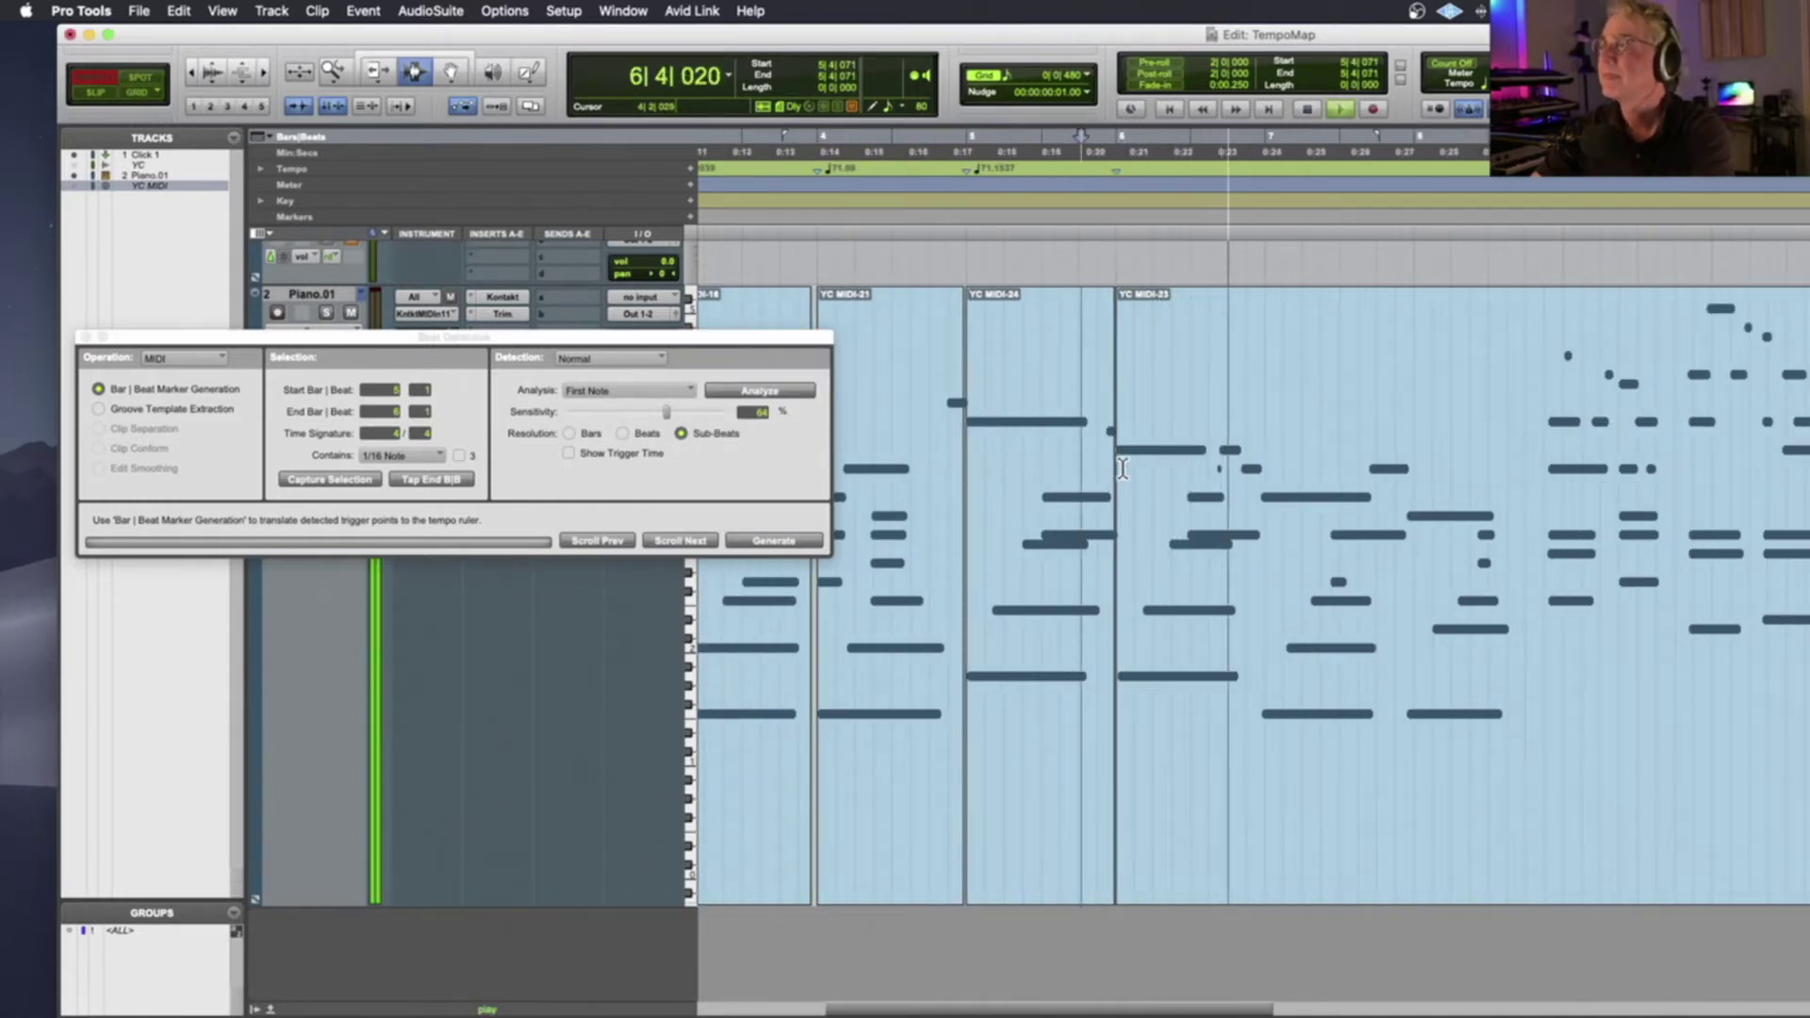
key(space)
click(1259, 521)
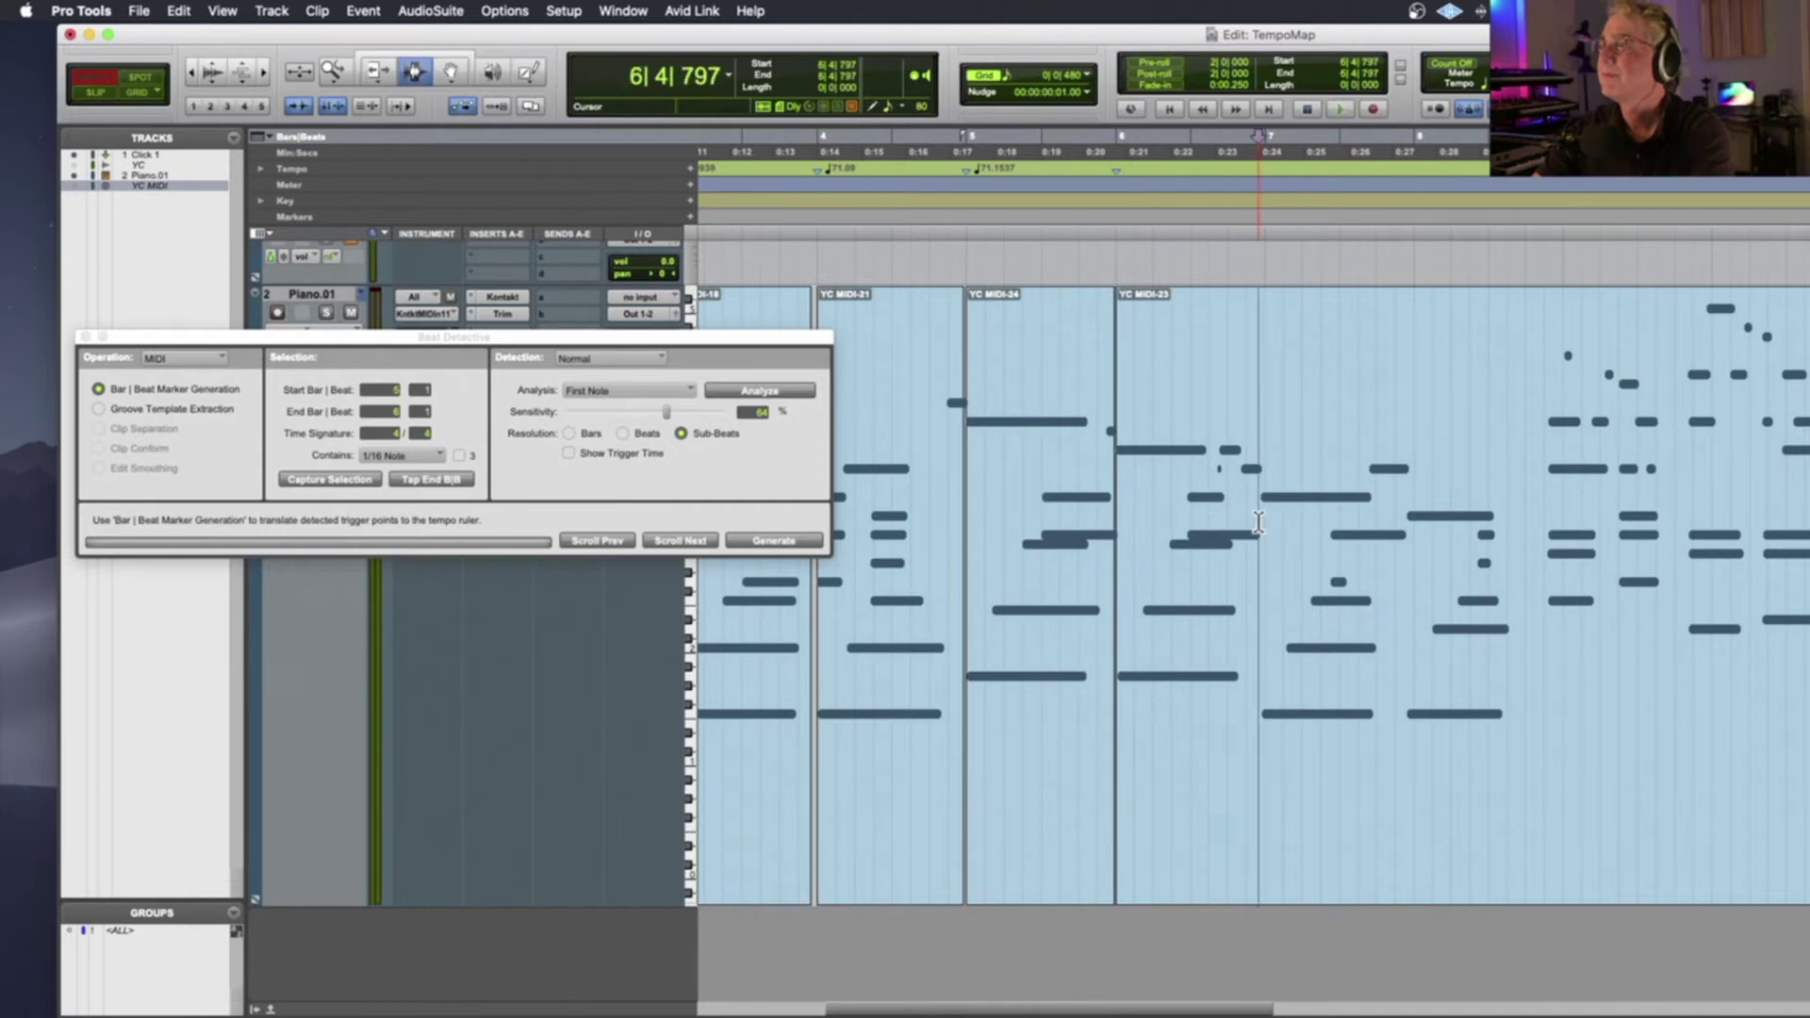
key(super+e)
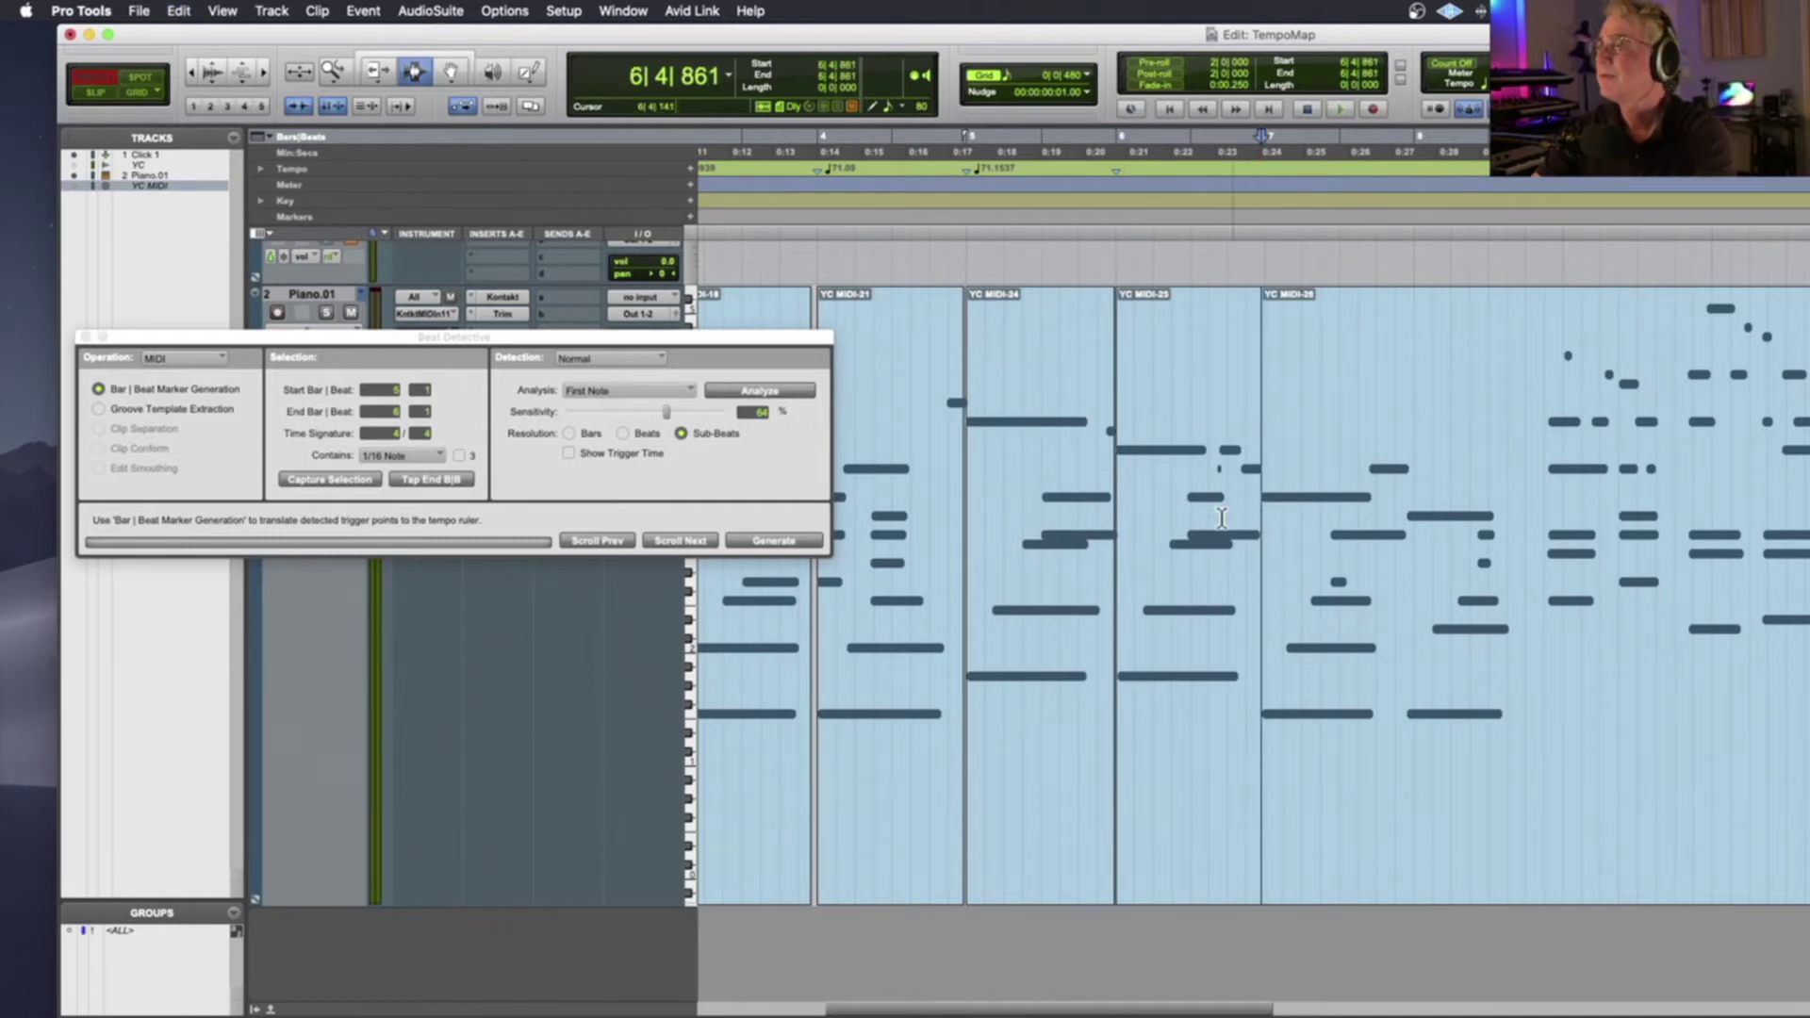
double_click(1216, 518)
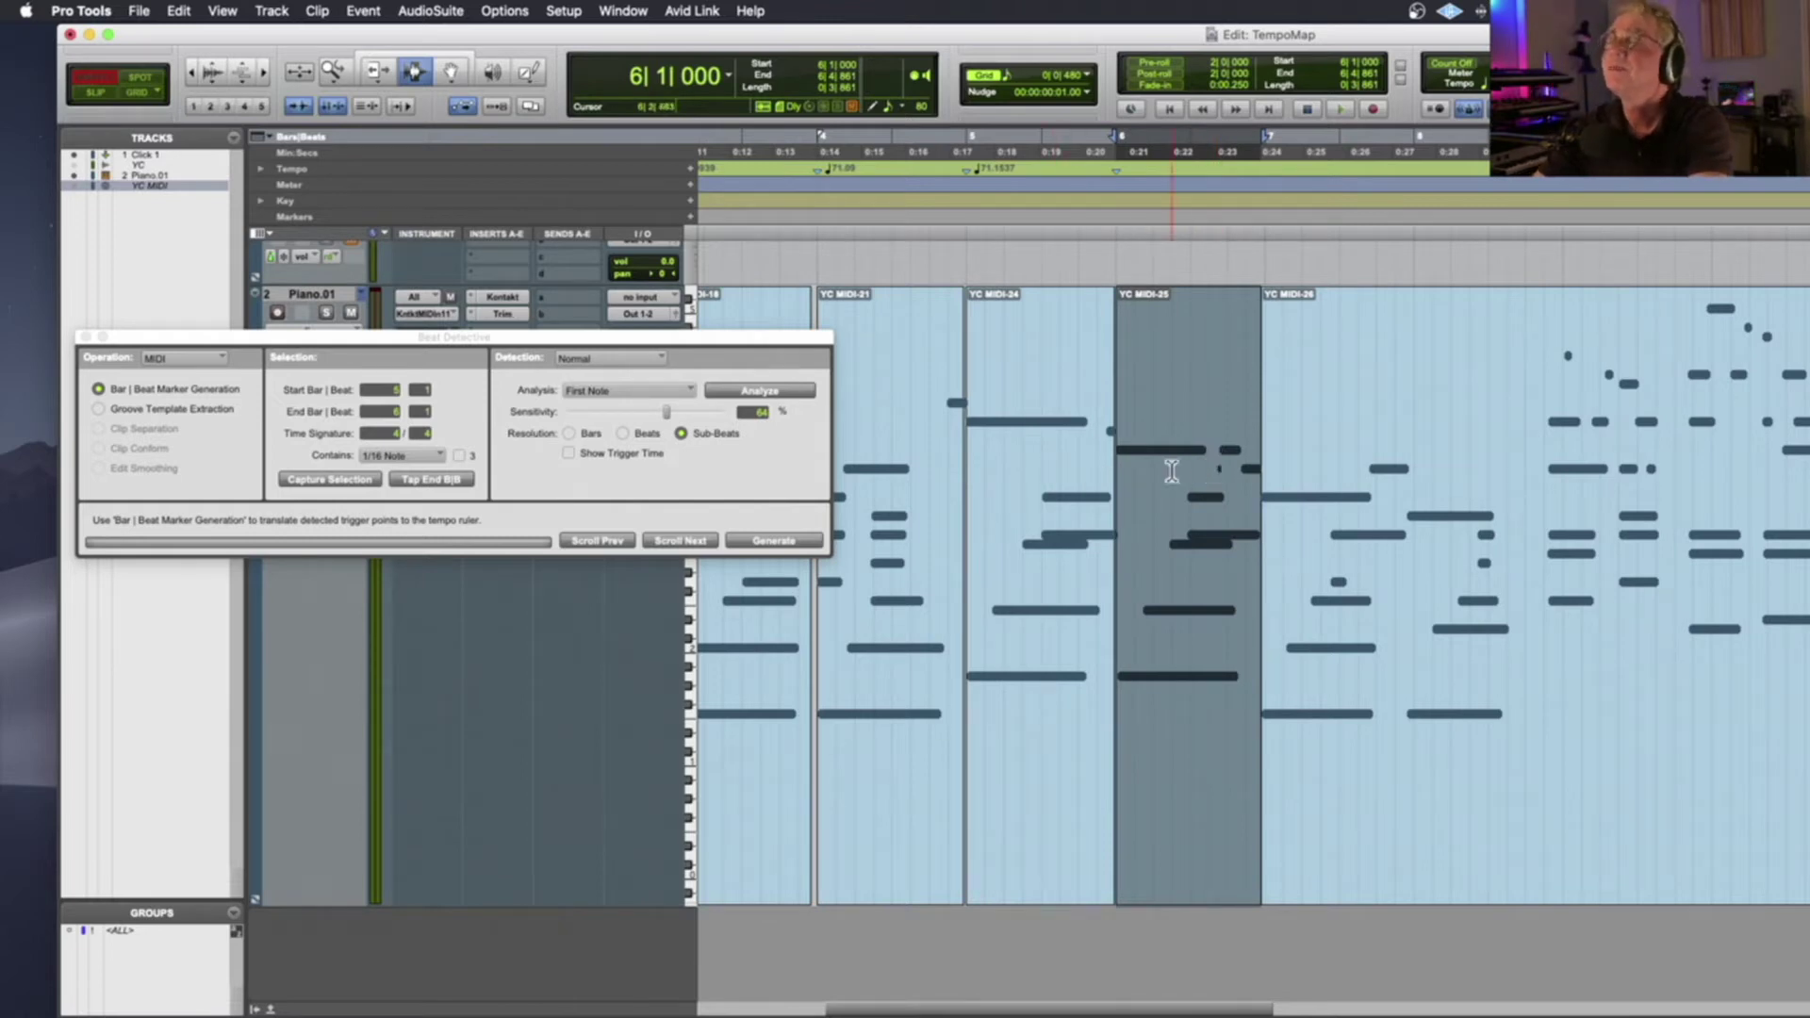
Capture the sixth-measure clip in Beat Detective and generate the bar 6 beat marker, preserving sample position
click(318, 482)
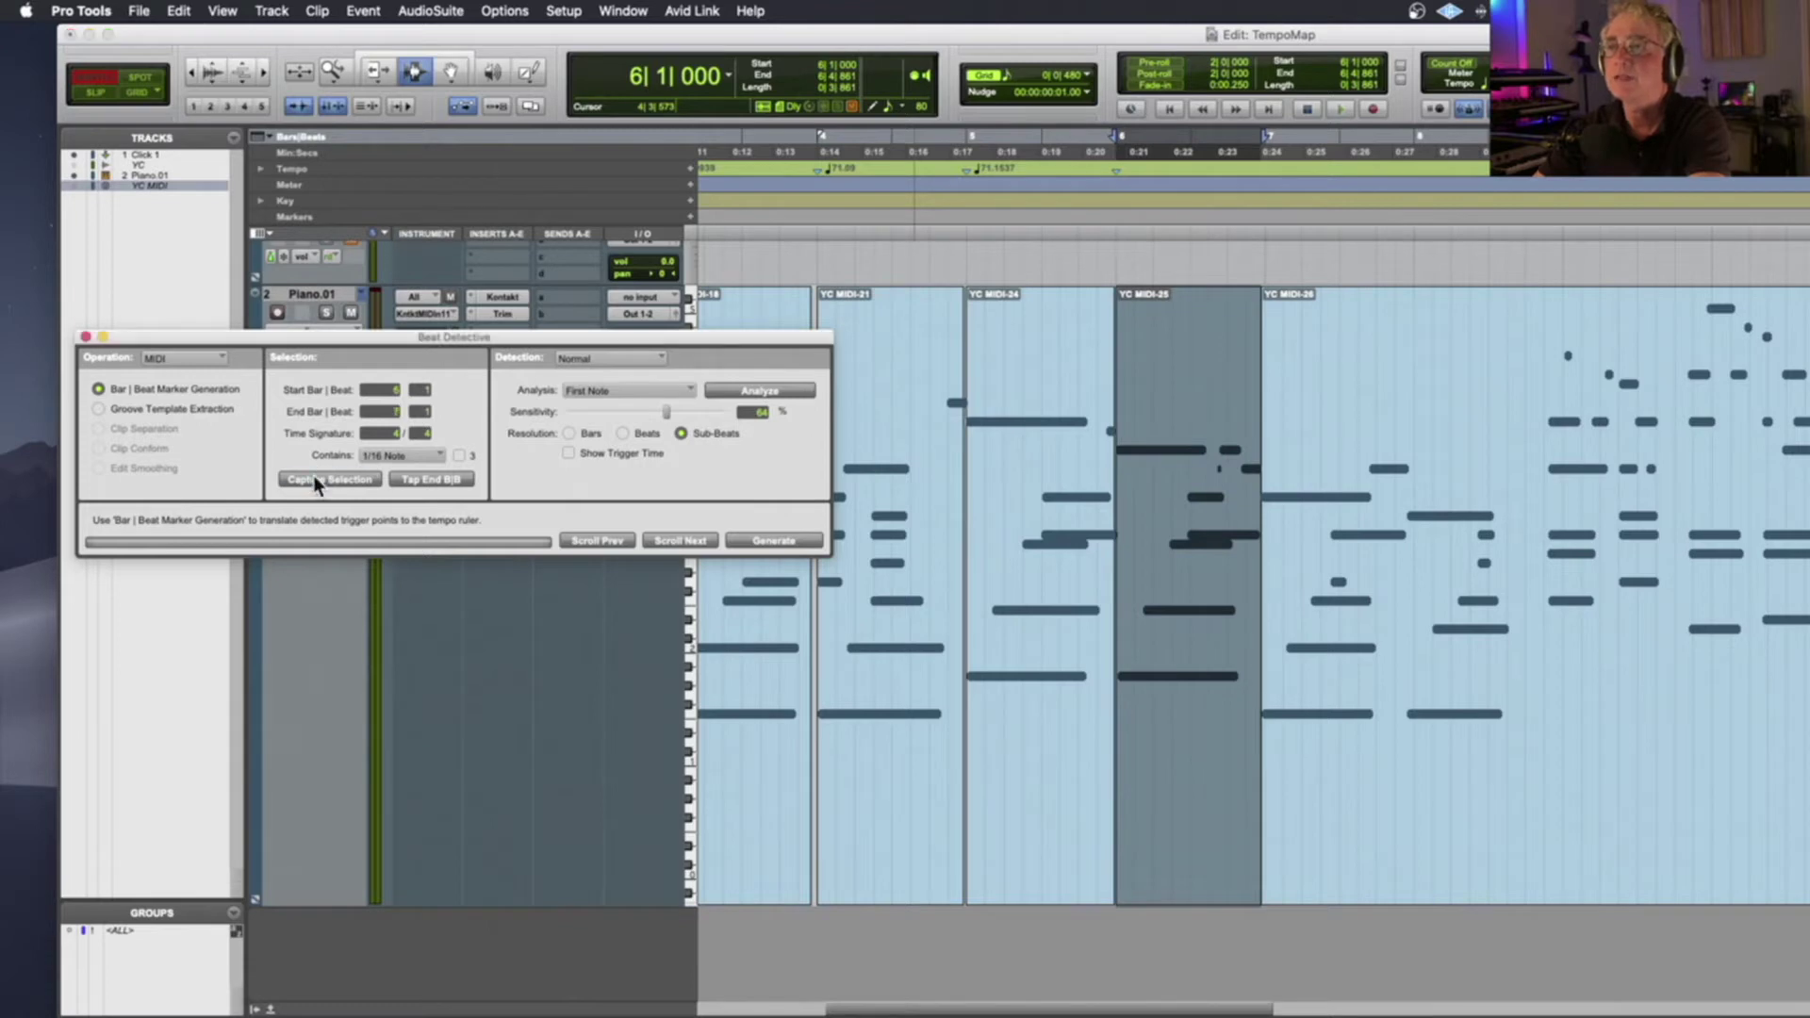
click(773, 542)
click(1059, 476)
Play from 5|3|788 through bar 7, separate the piano clip at the downbeat note at 8|1|022, and select the seventh-measure clip
click(1072, 476)
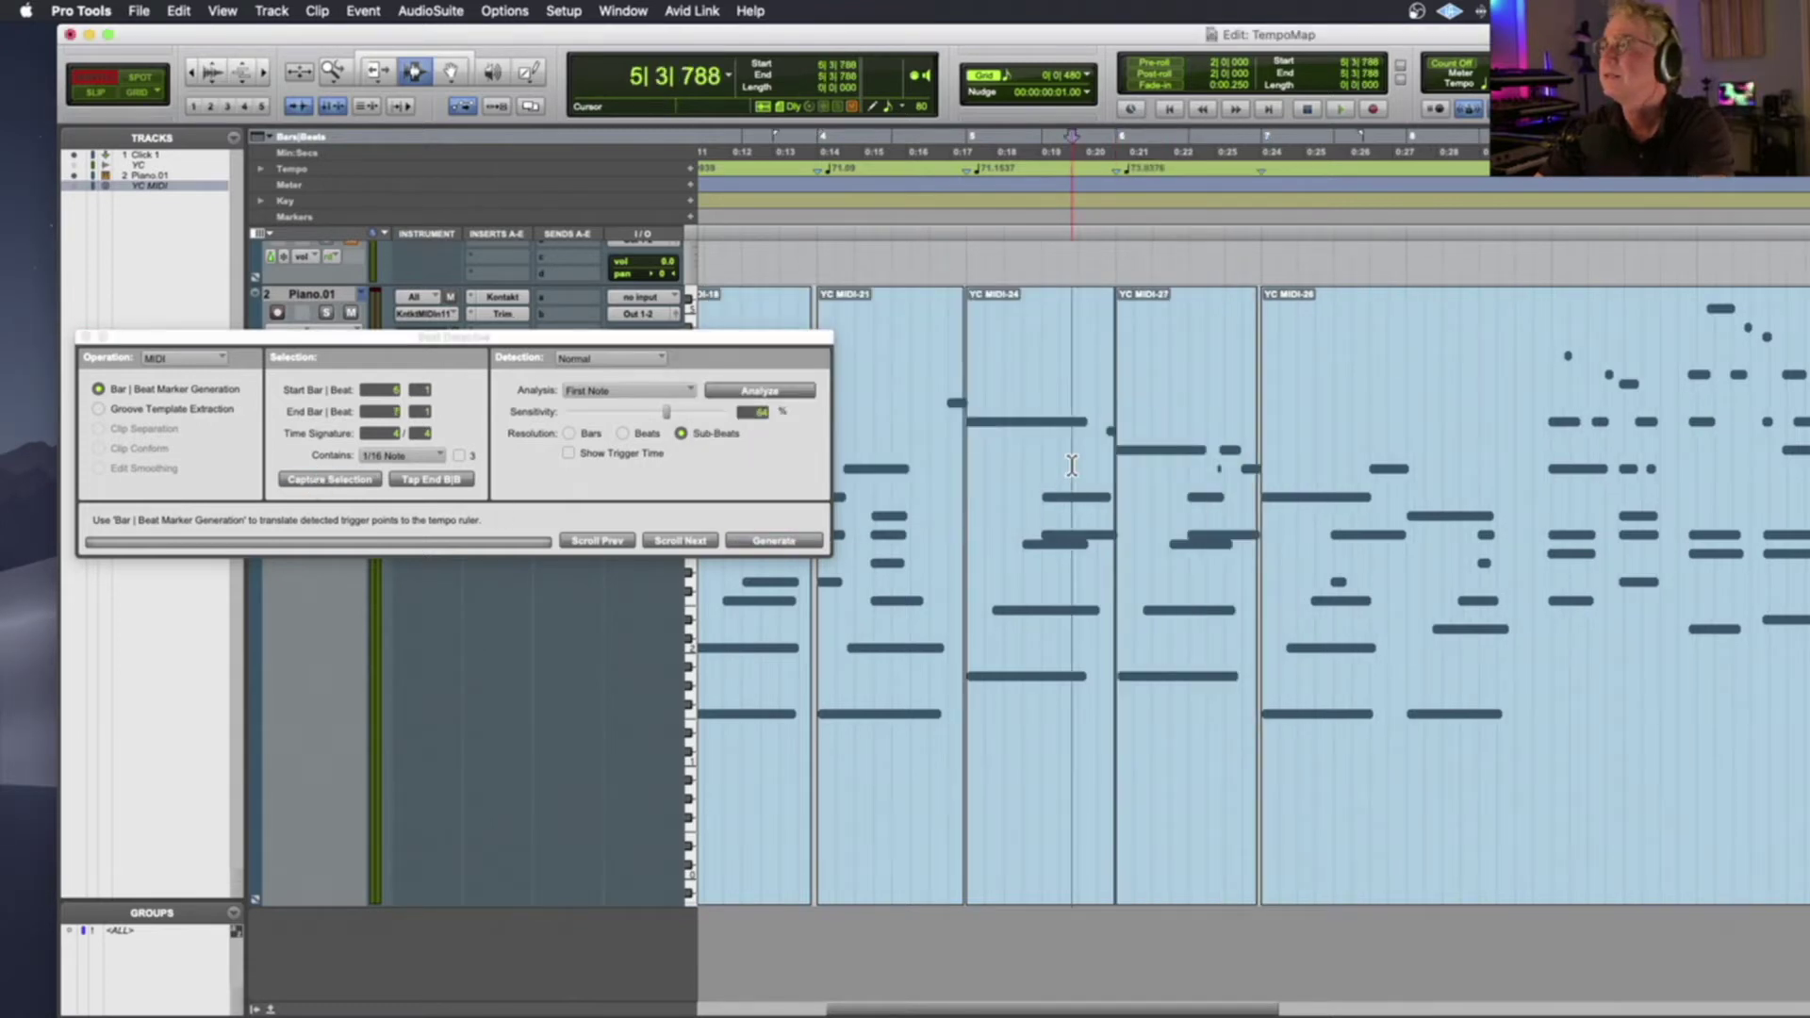
key(space)
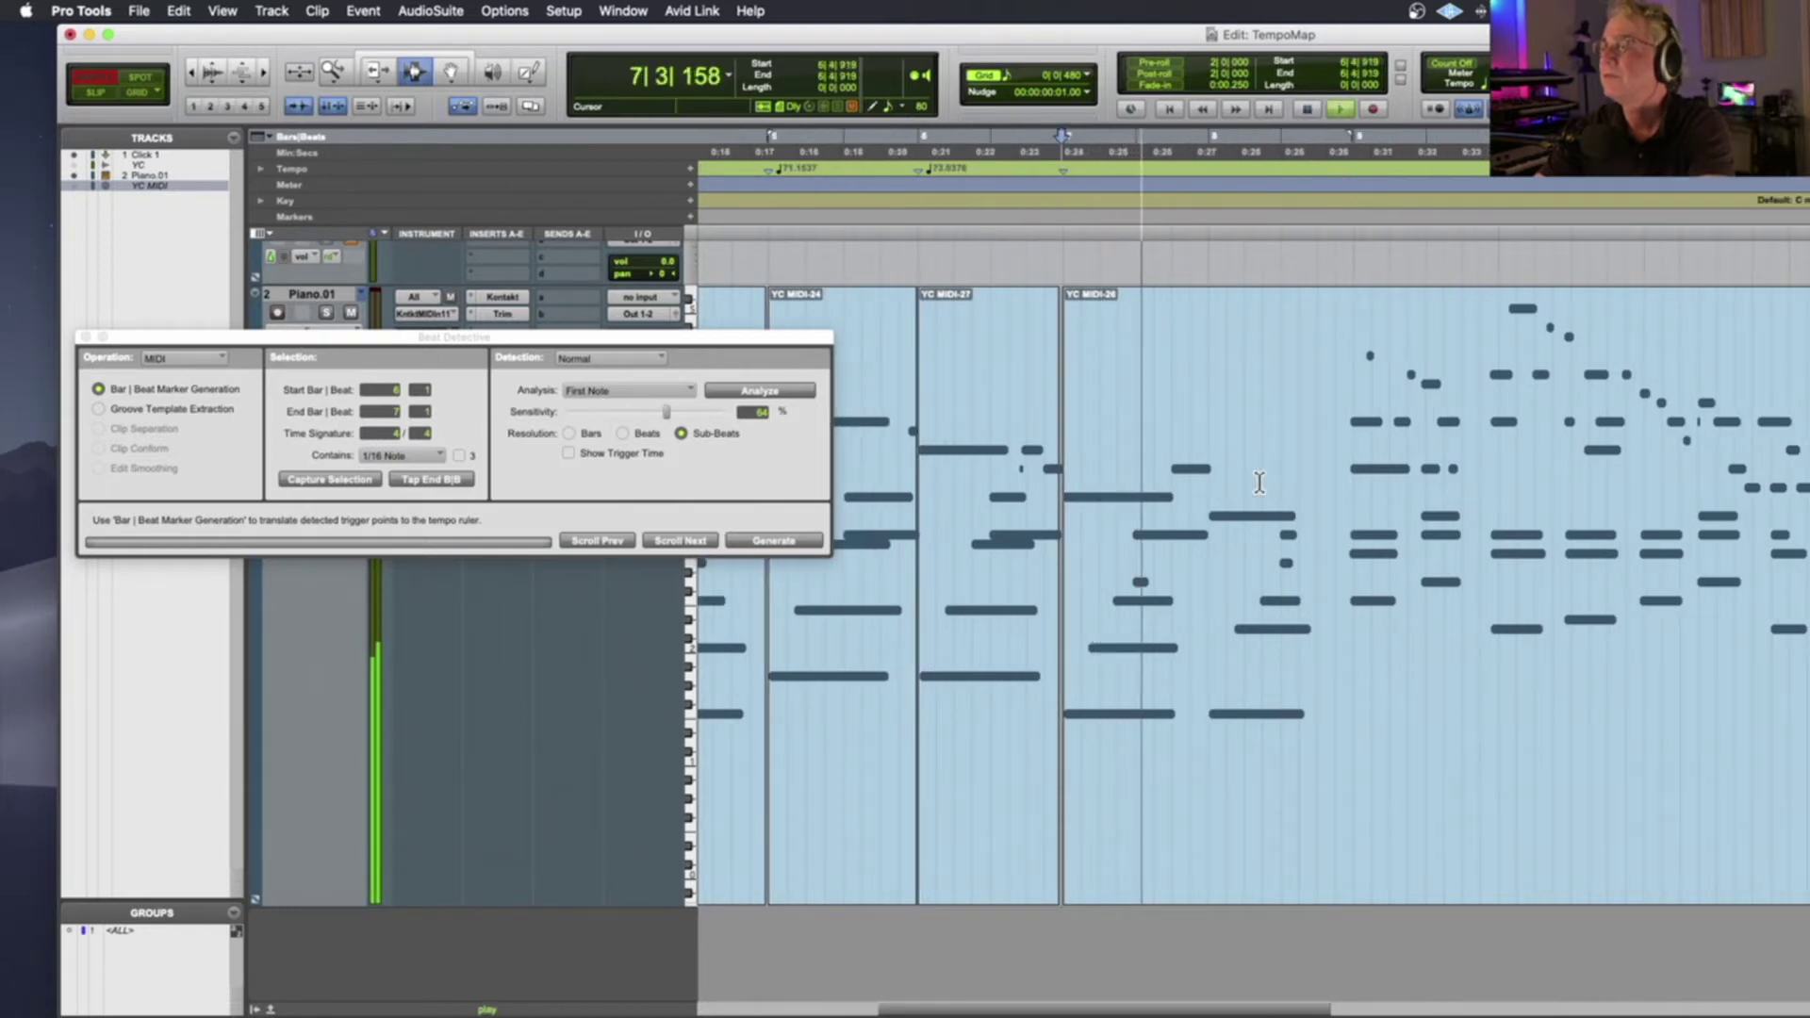
key(space)
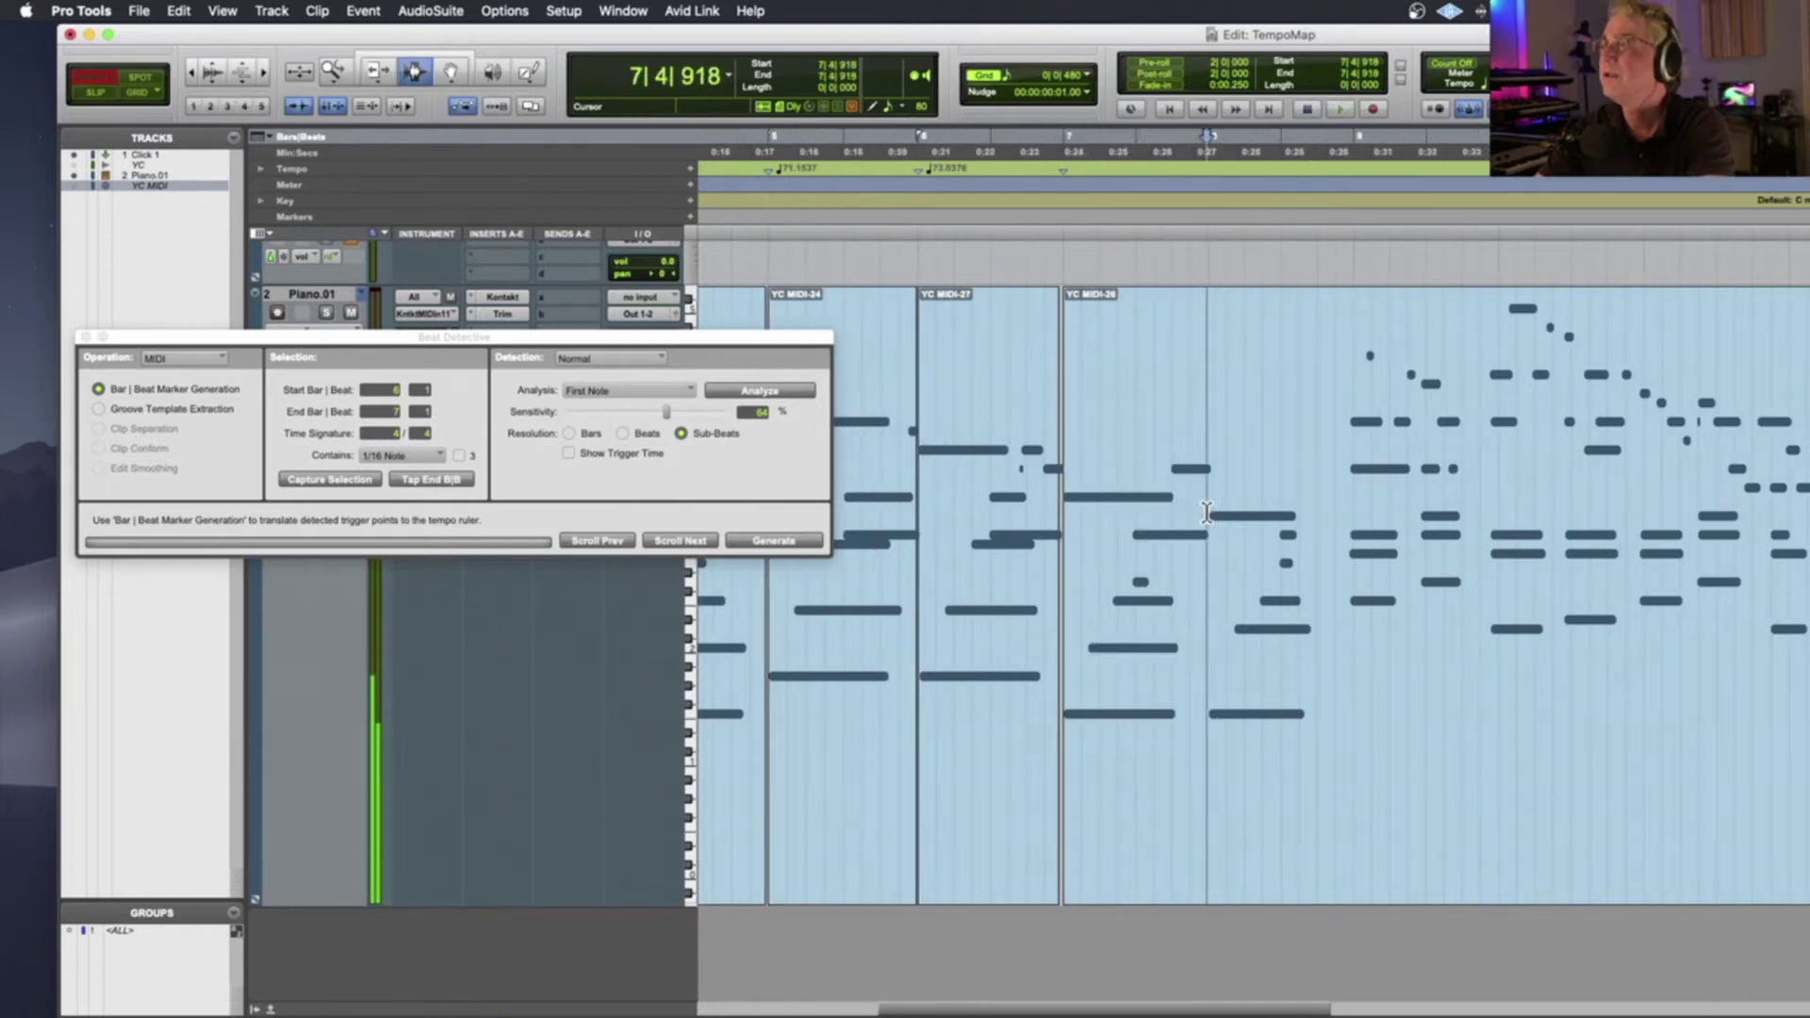
click(1208, 512)
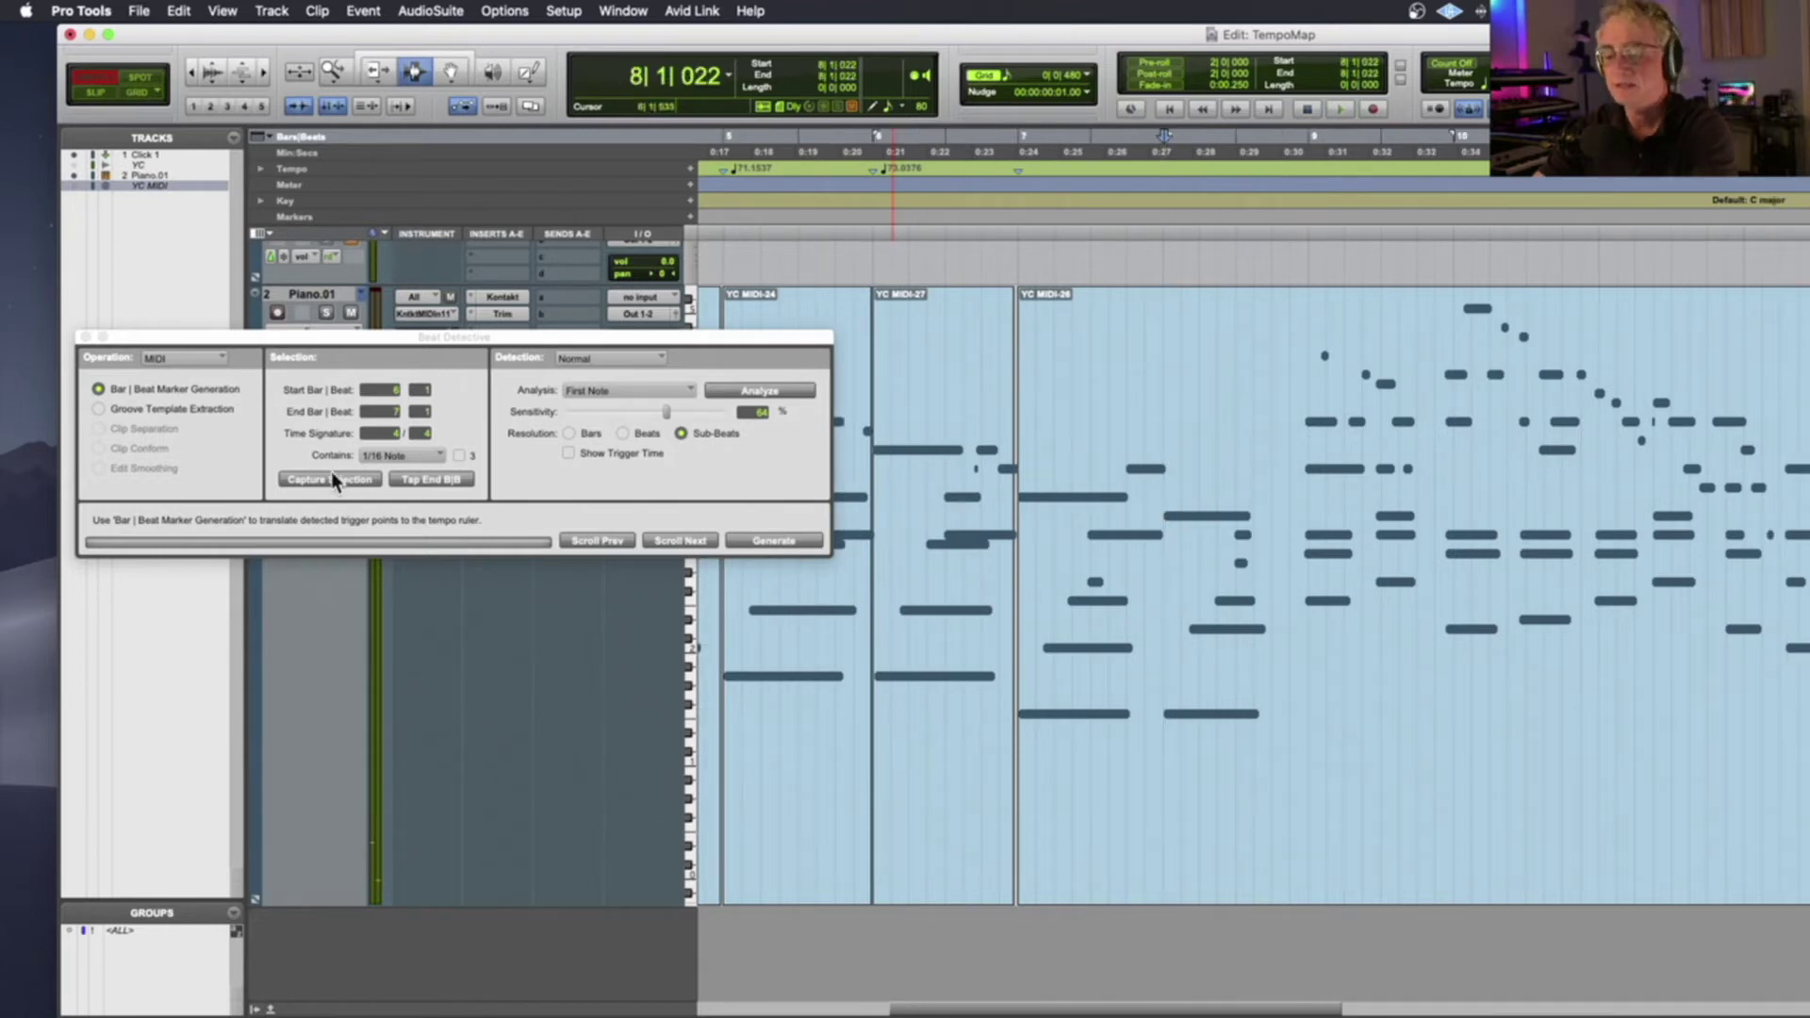
key(super+e)
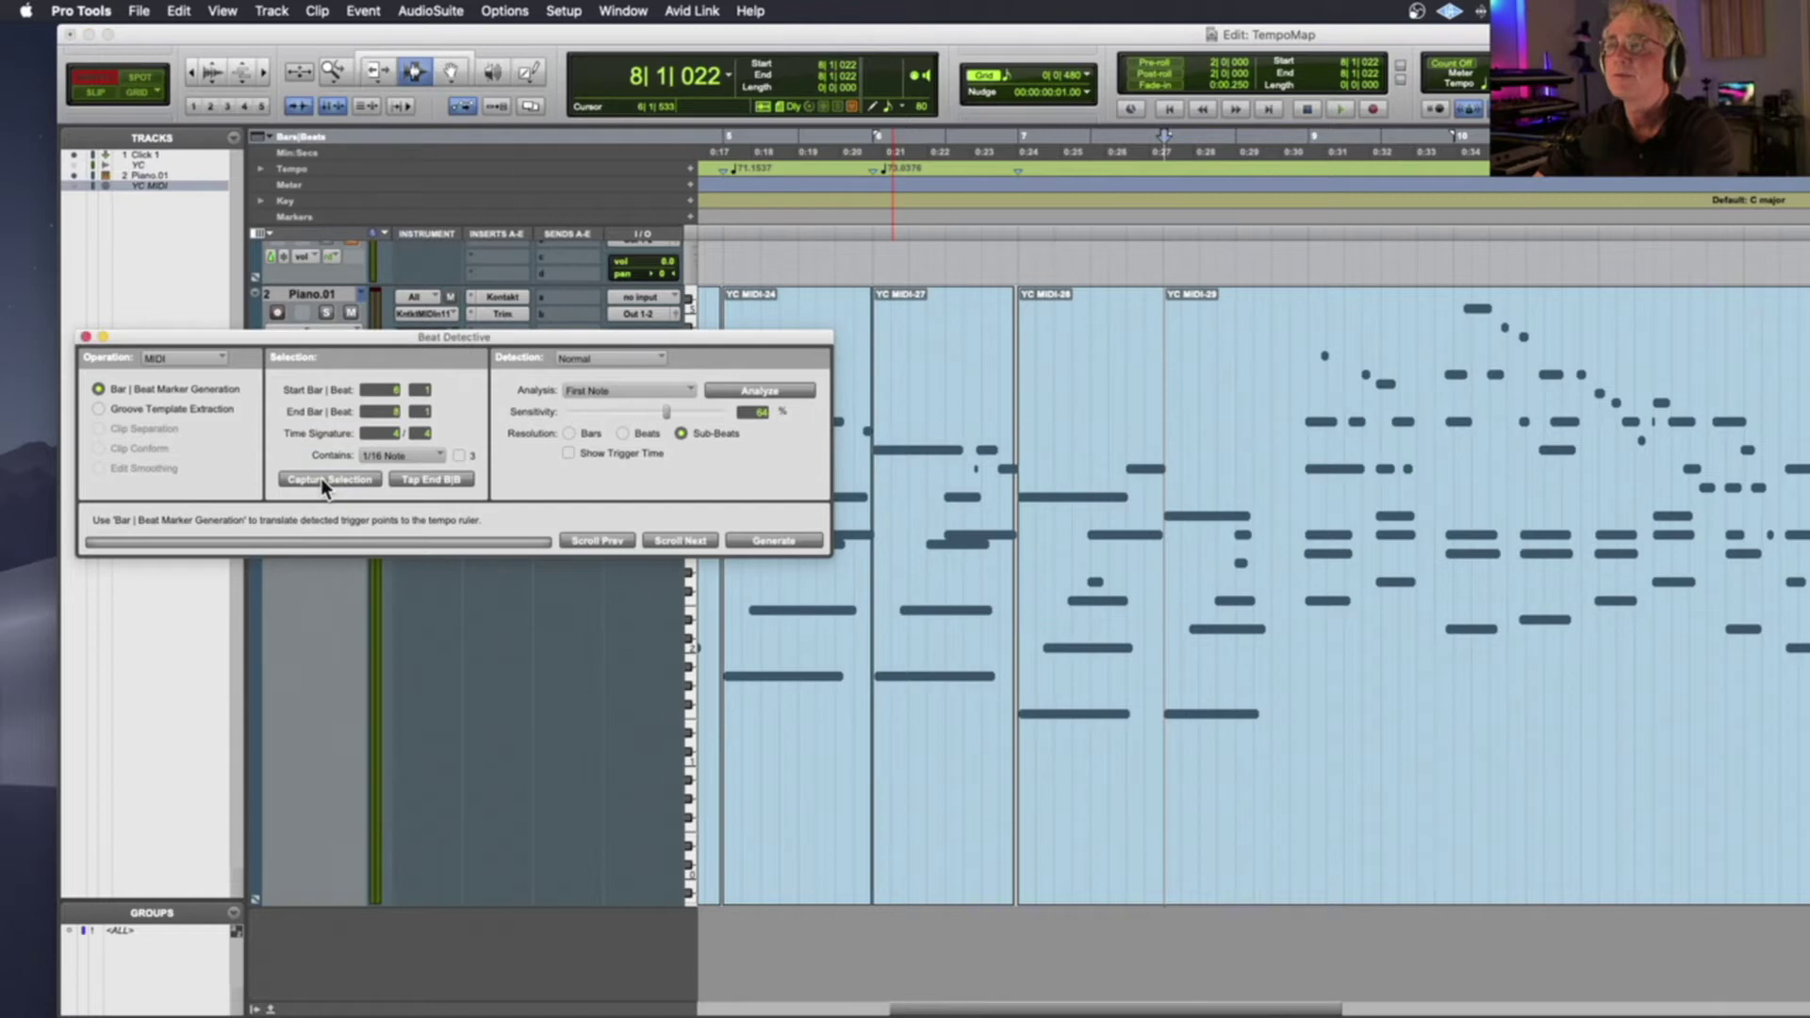
double_click(1037, 480)
Capture the seventh-measure clip in Beat Detective and generate the bar 7 beat marker, preserving sample position
click(341, 478)
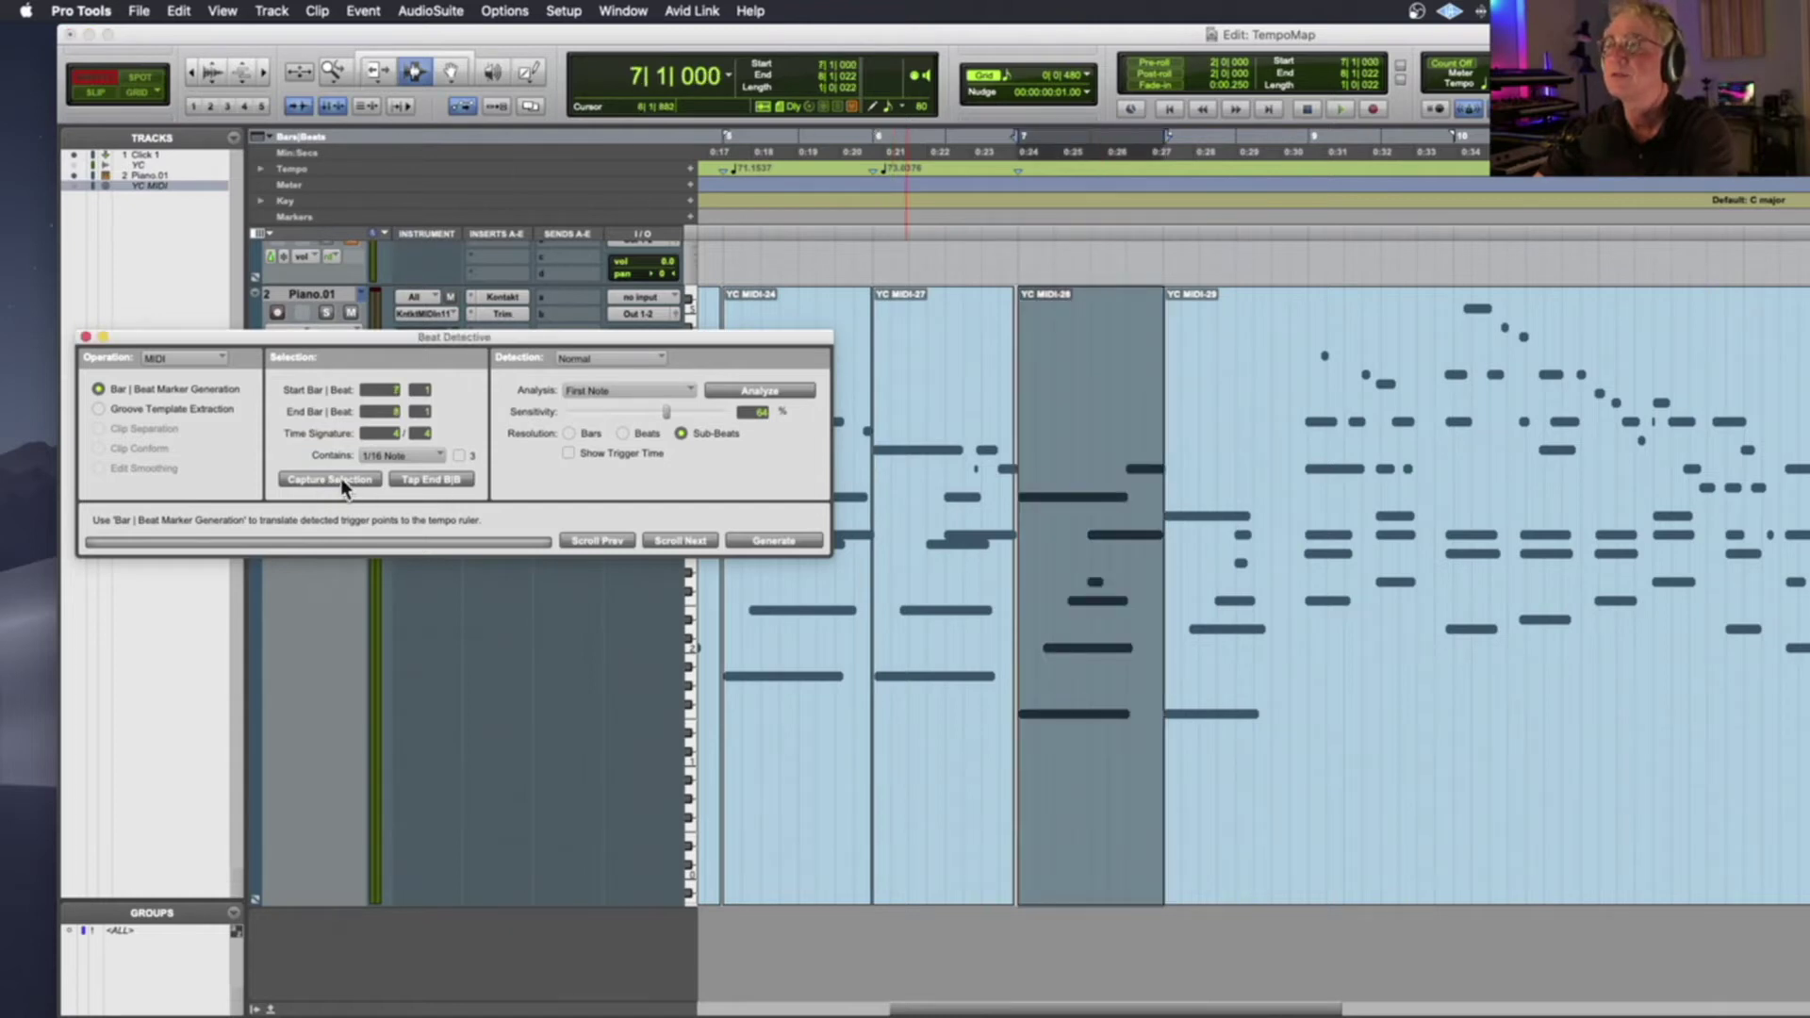
click(778, 543)
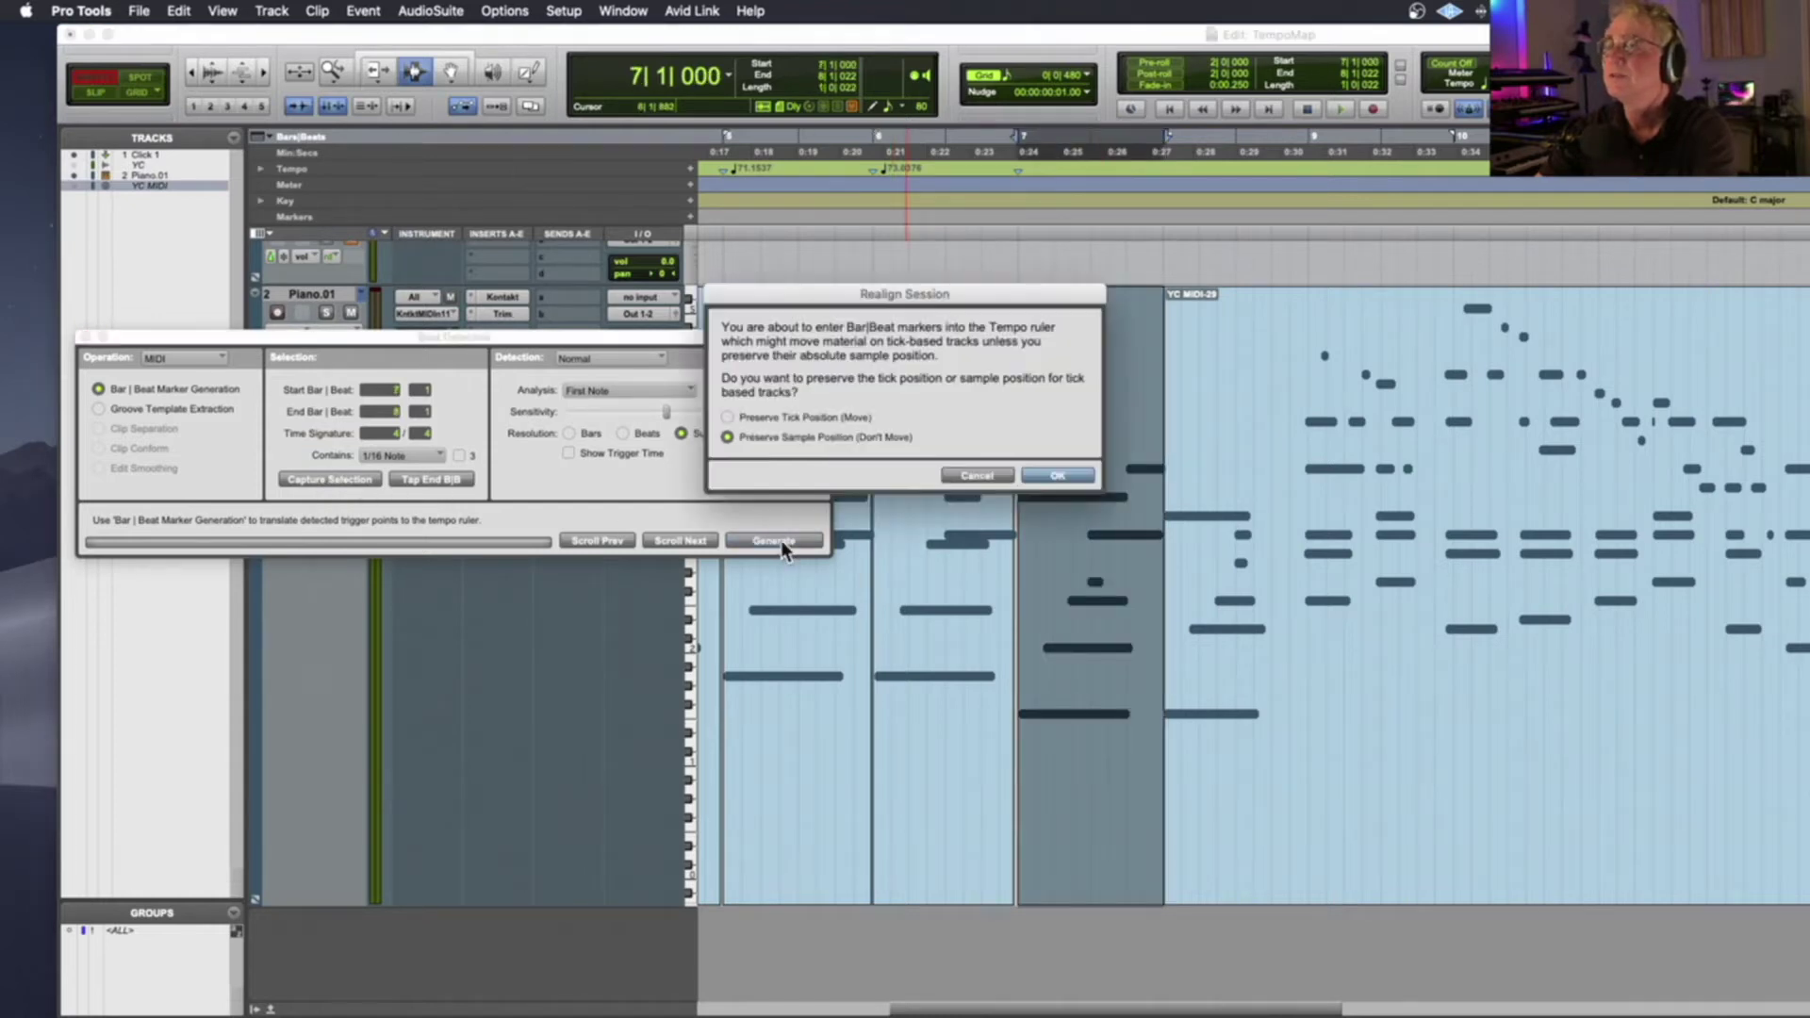
click(1054, 476)
Play the start of the eighth measure twice from 7|4|797 to listen for its beats
click(1151, 493)
key(space)
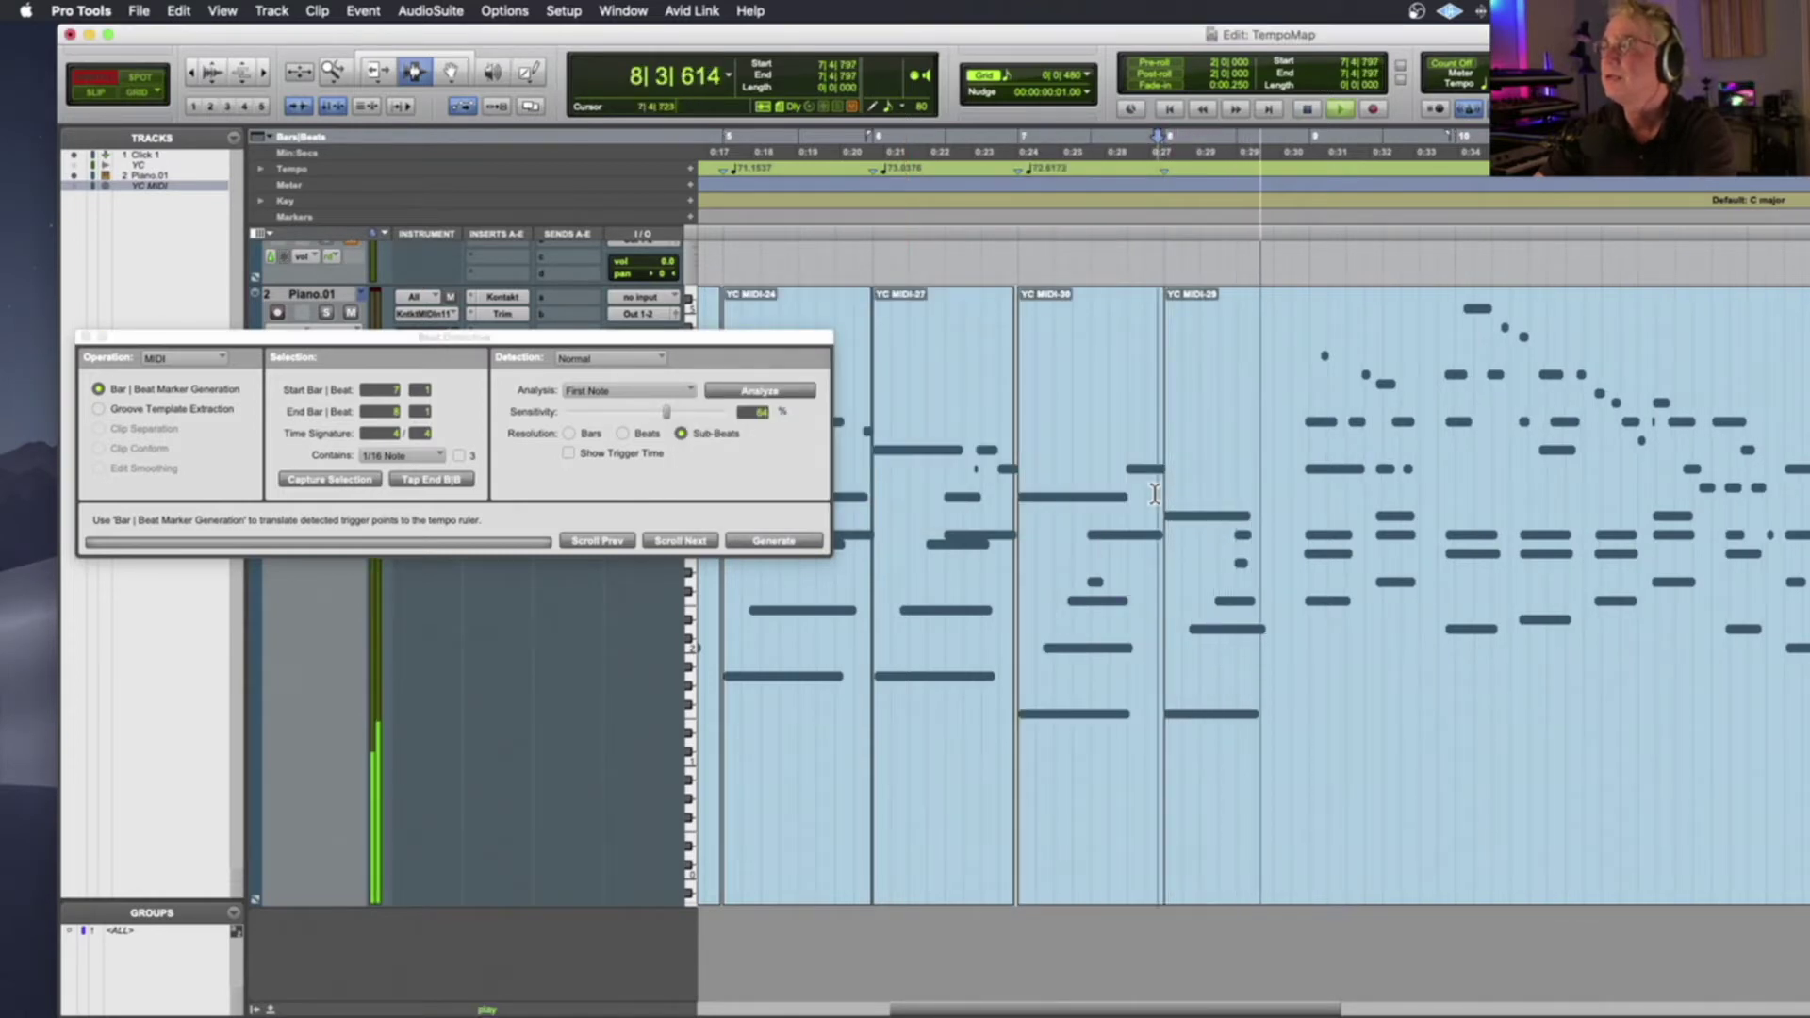
key(space)
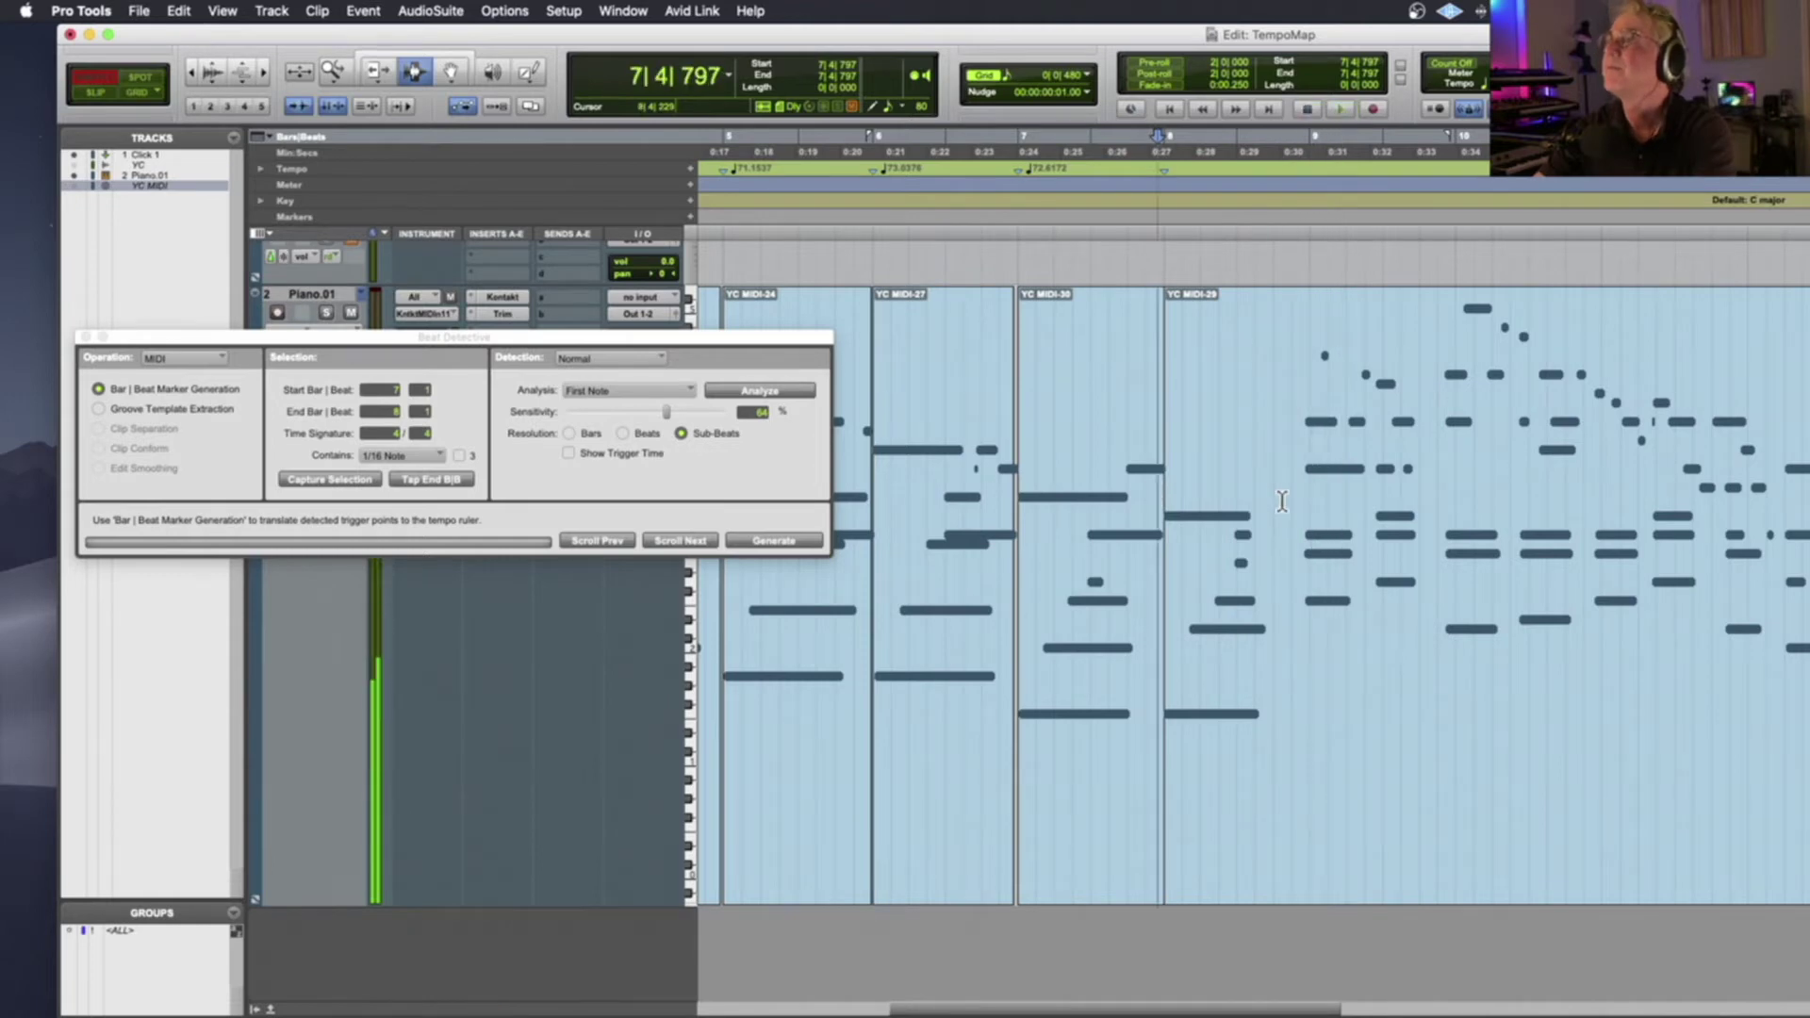
key(space)
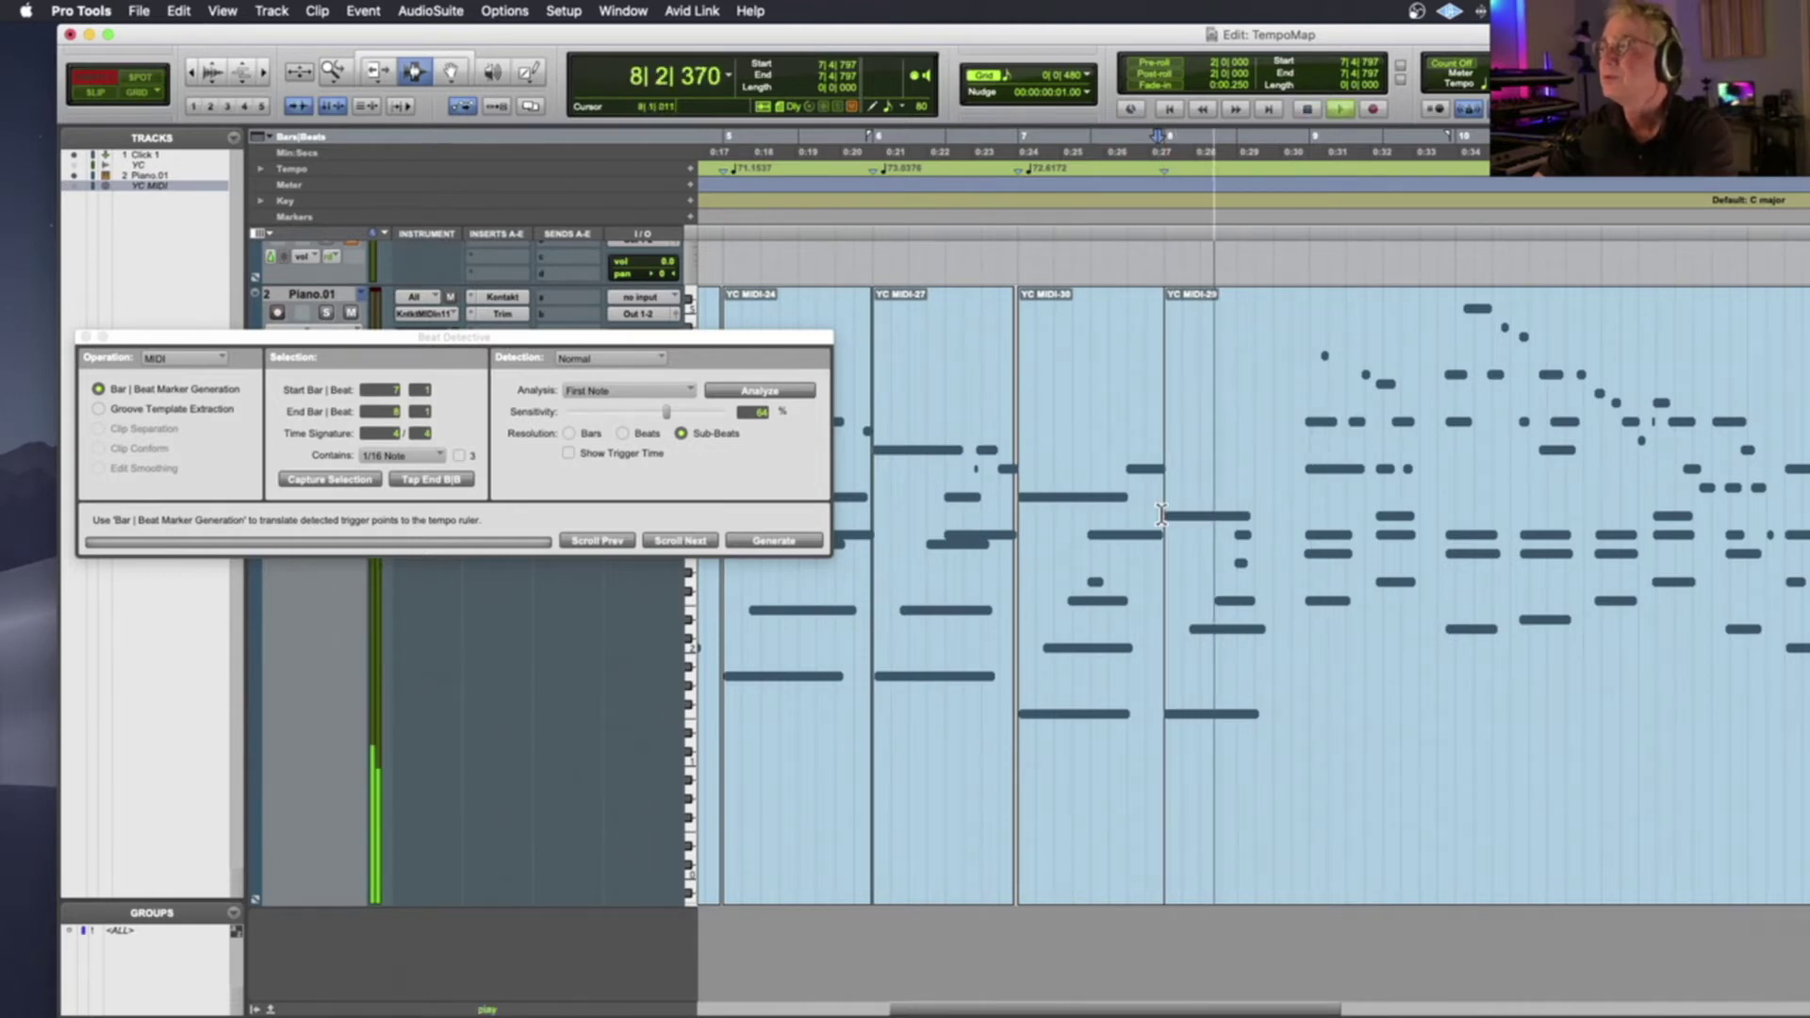
key(space)
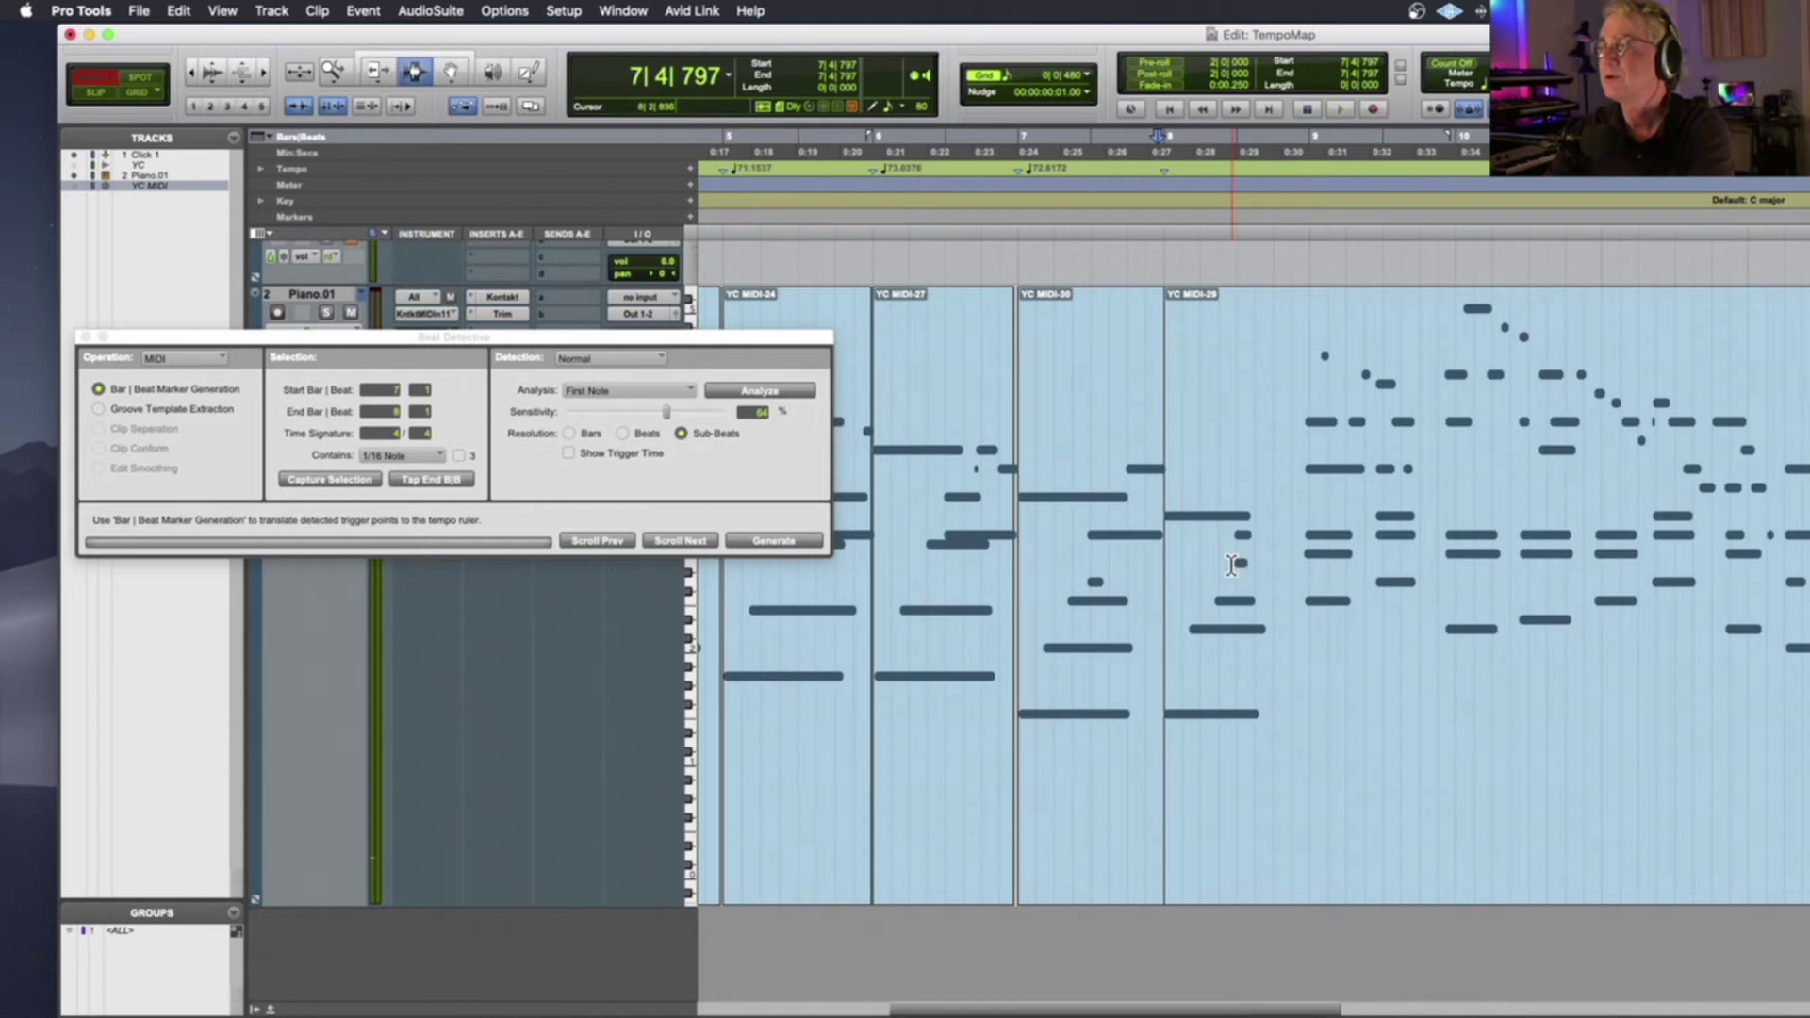
Separate the piano clip at the beat 3 note at 8|2|901 and select the clip covering the first half of measure 8
click(1231, 565)
scroll(1231, 566, up, 1)
scroll(1235, 563, down, 1)
scroll(1235, 563, up, 3)
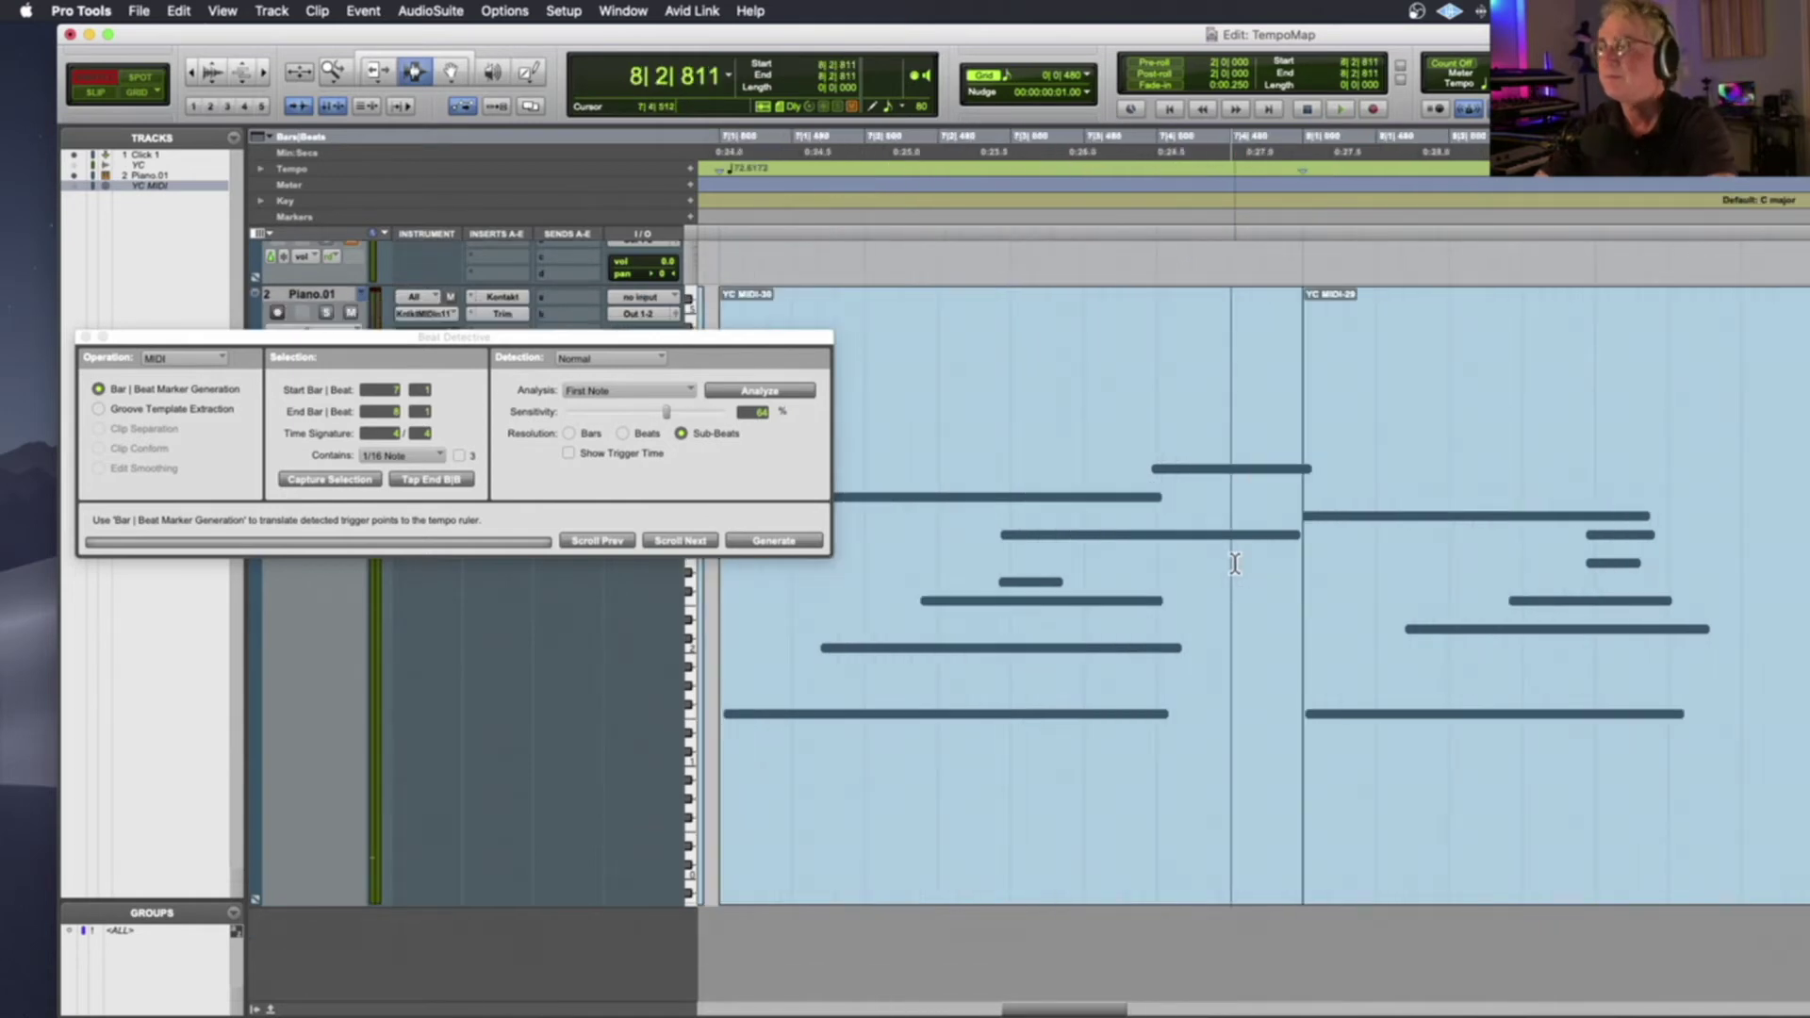
scroll(1254, 561, left, 1)
scroll(1379, 534, right, 5)
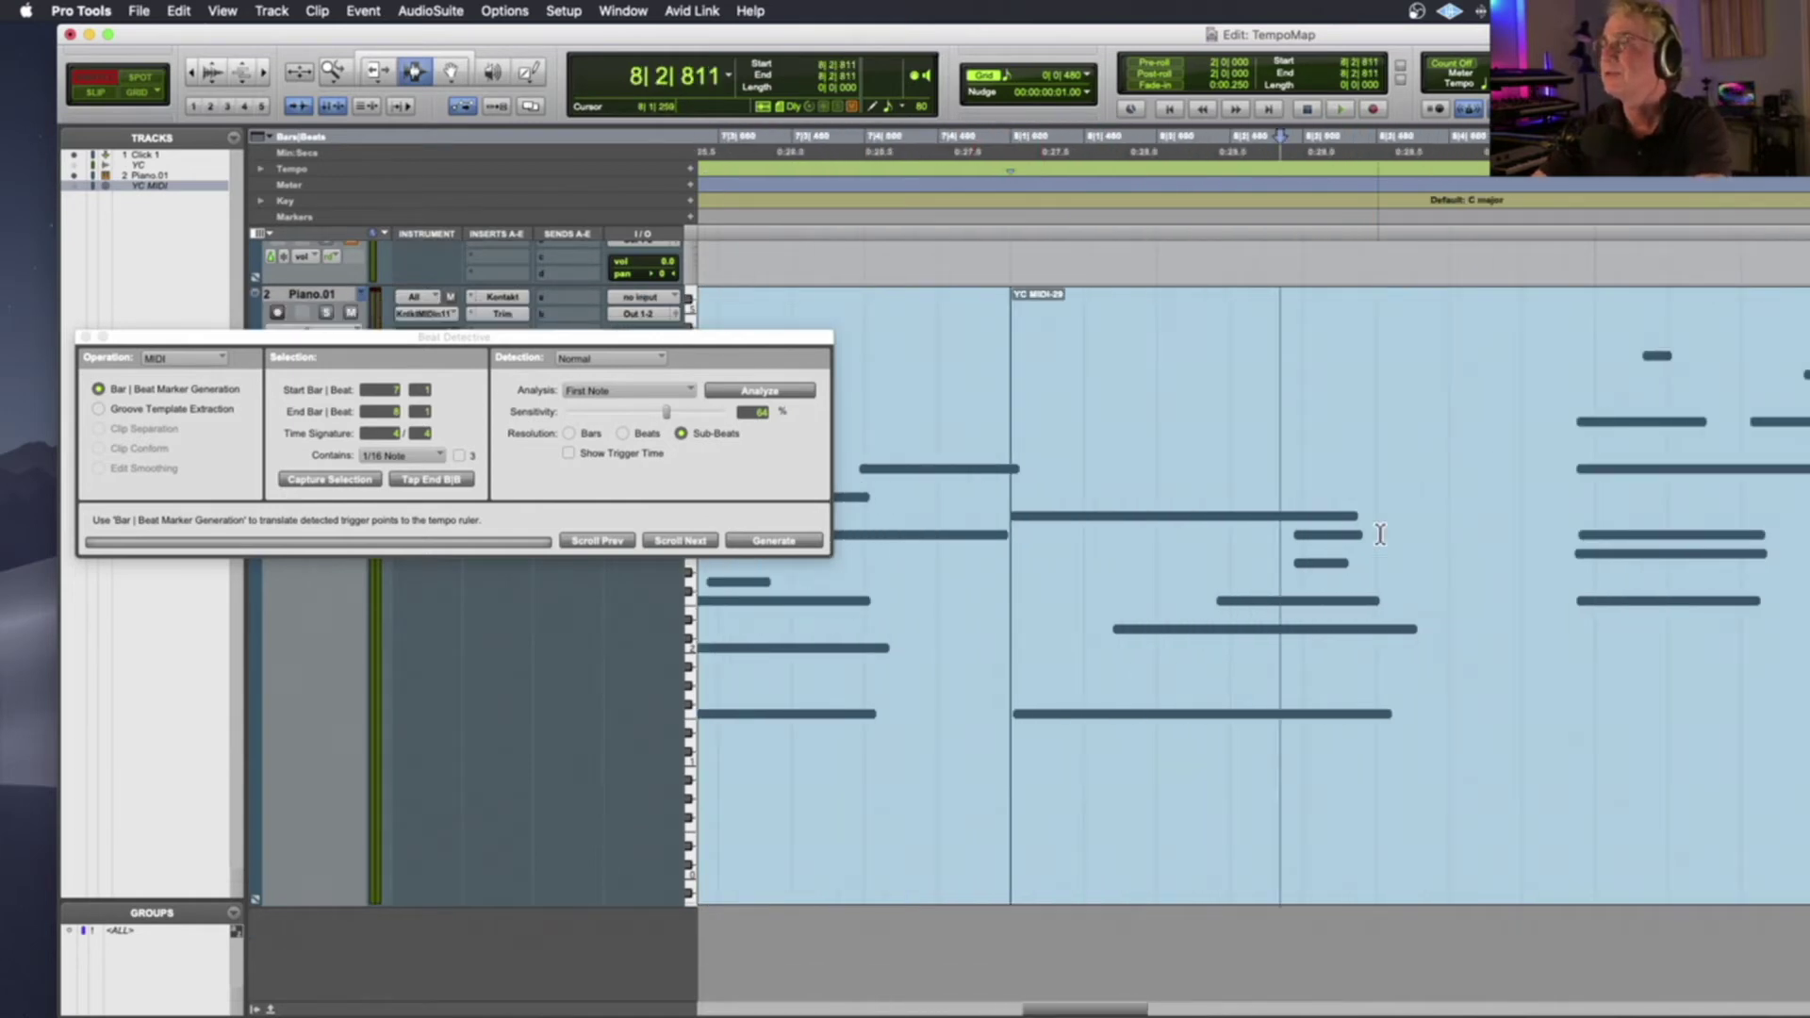
click(1001, 562)
key(space)
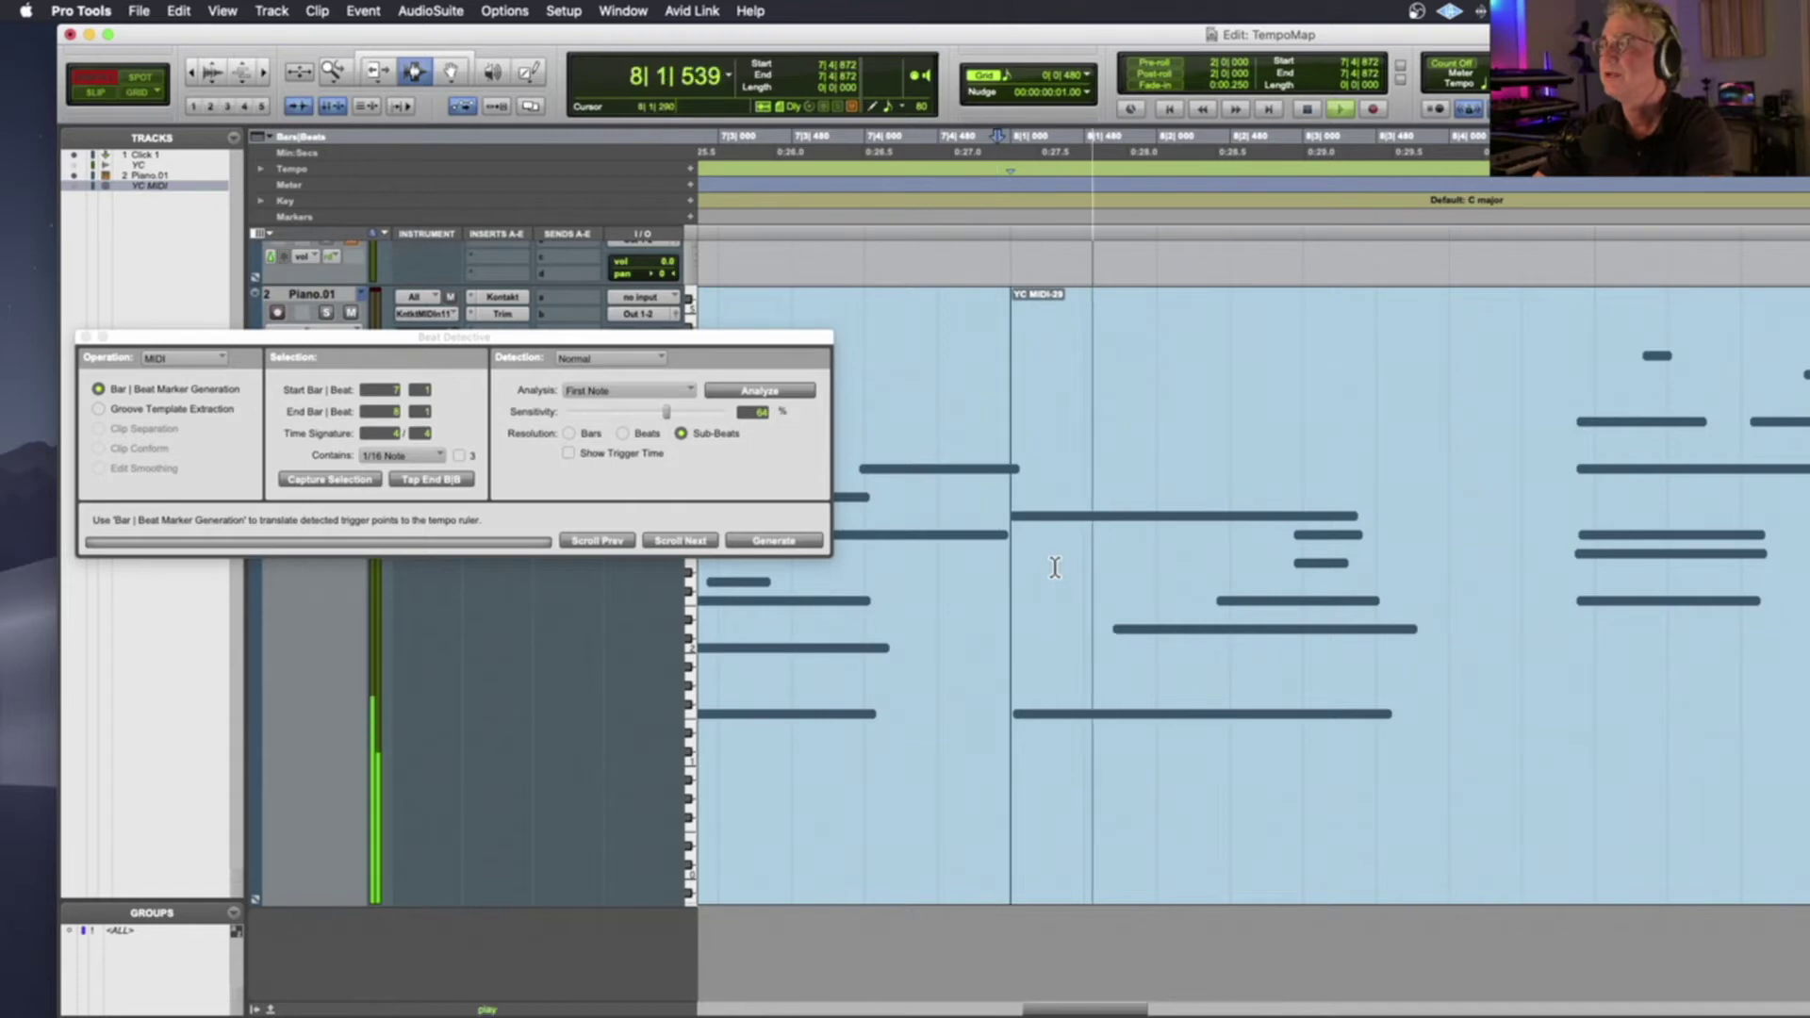
key(space)
click(1292, 554)
click(1295, 555)
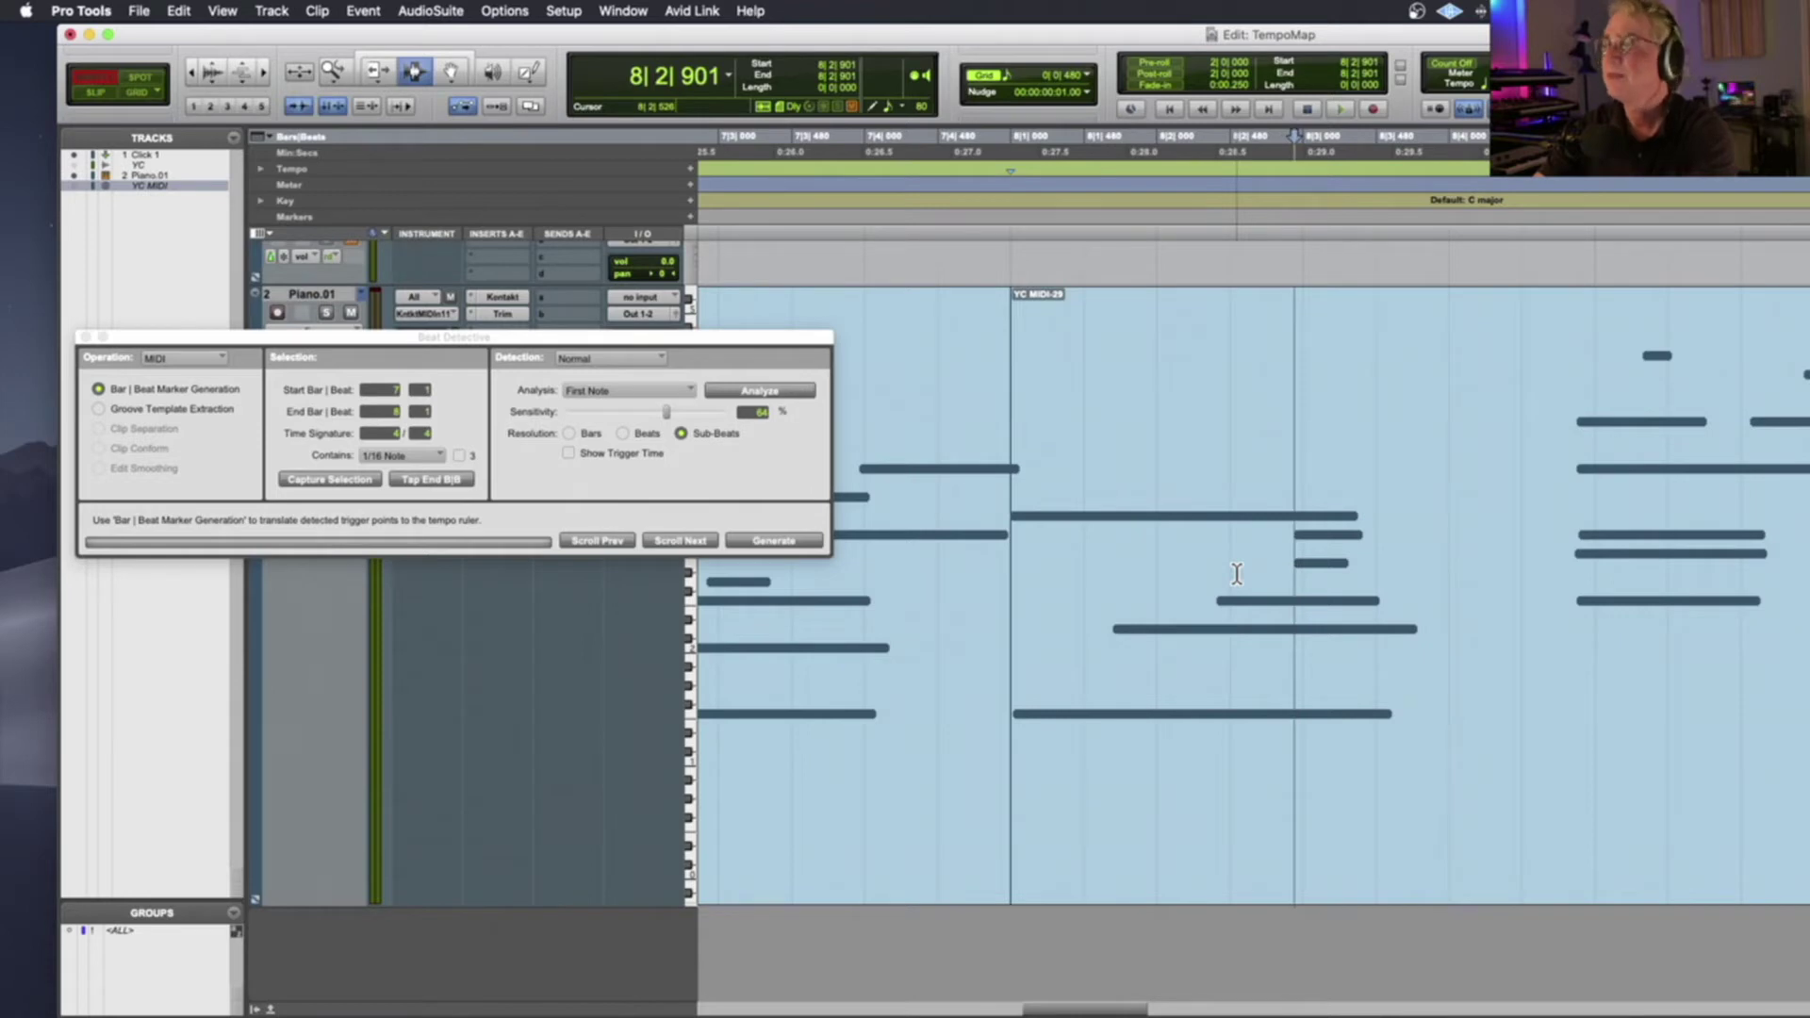
key(b)
double_click(1218, 548)
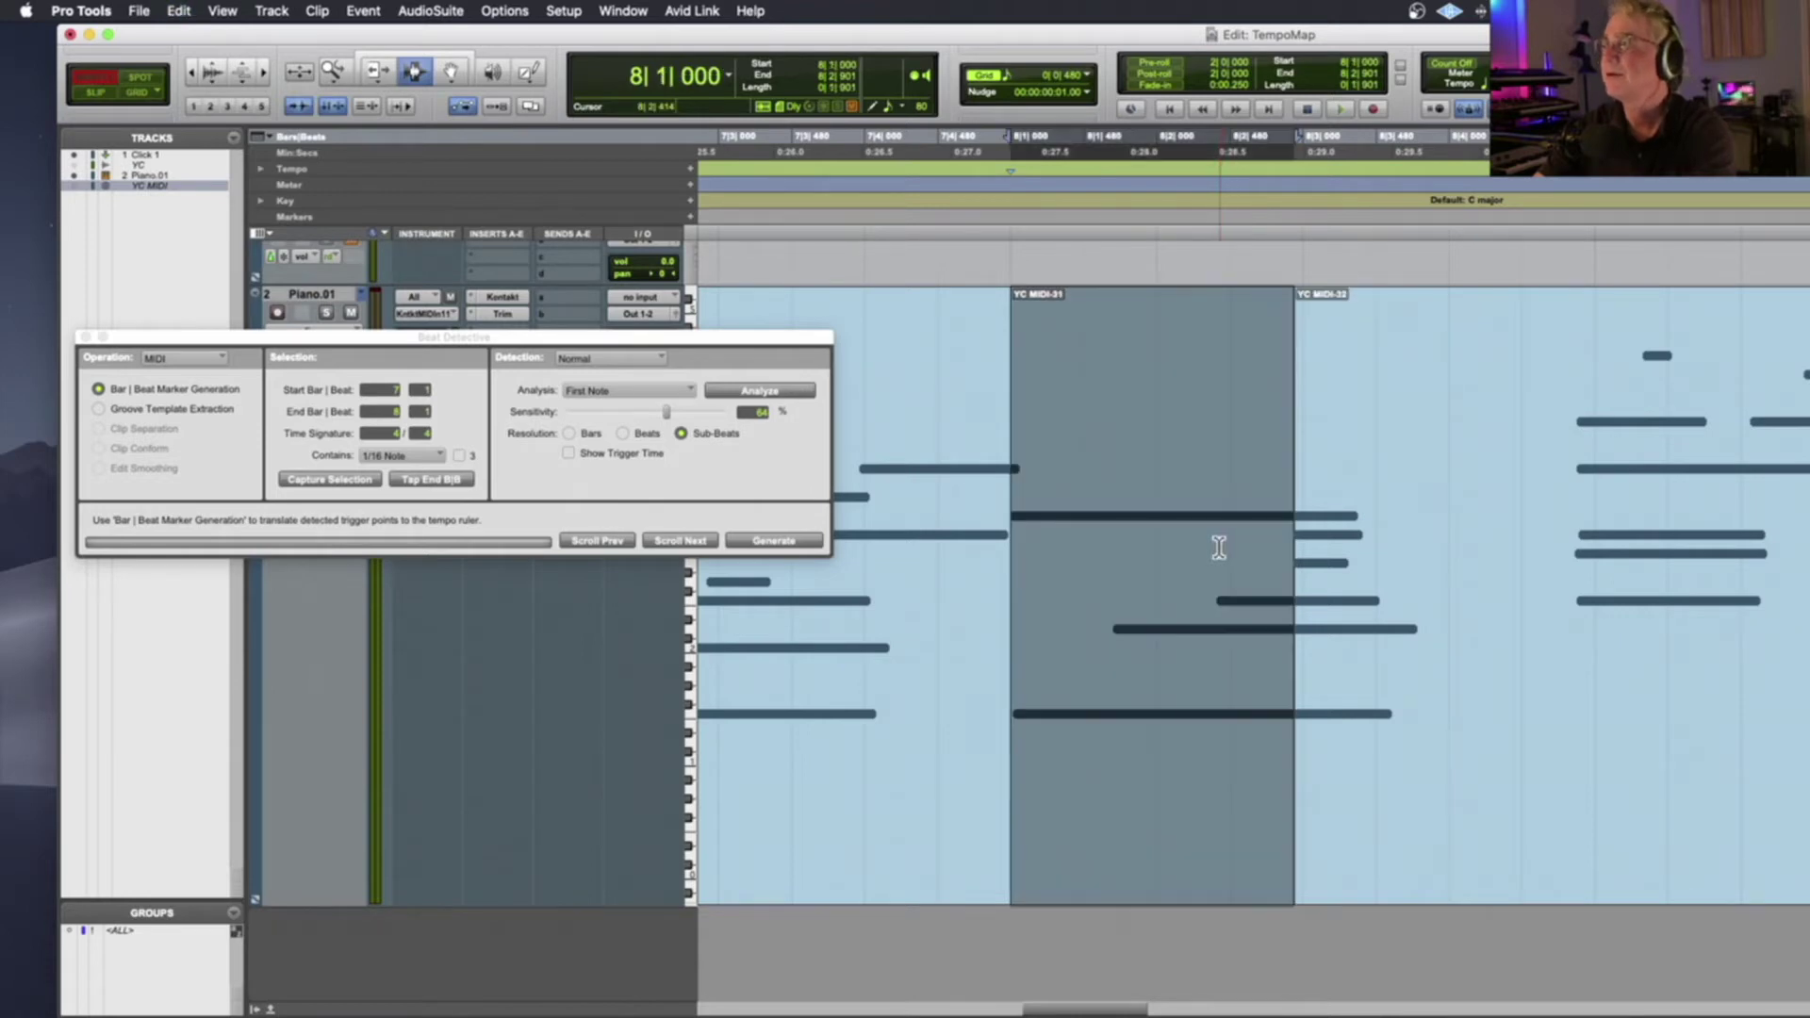
Capture the first half of measure 8 as 8|1 to 8|3 and generate its beat markers, preserving sample position
click(326, 478)
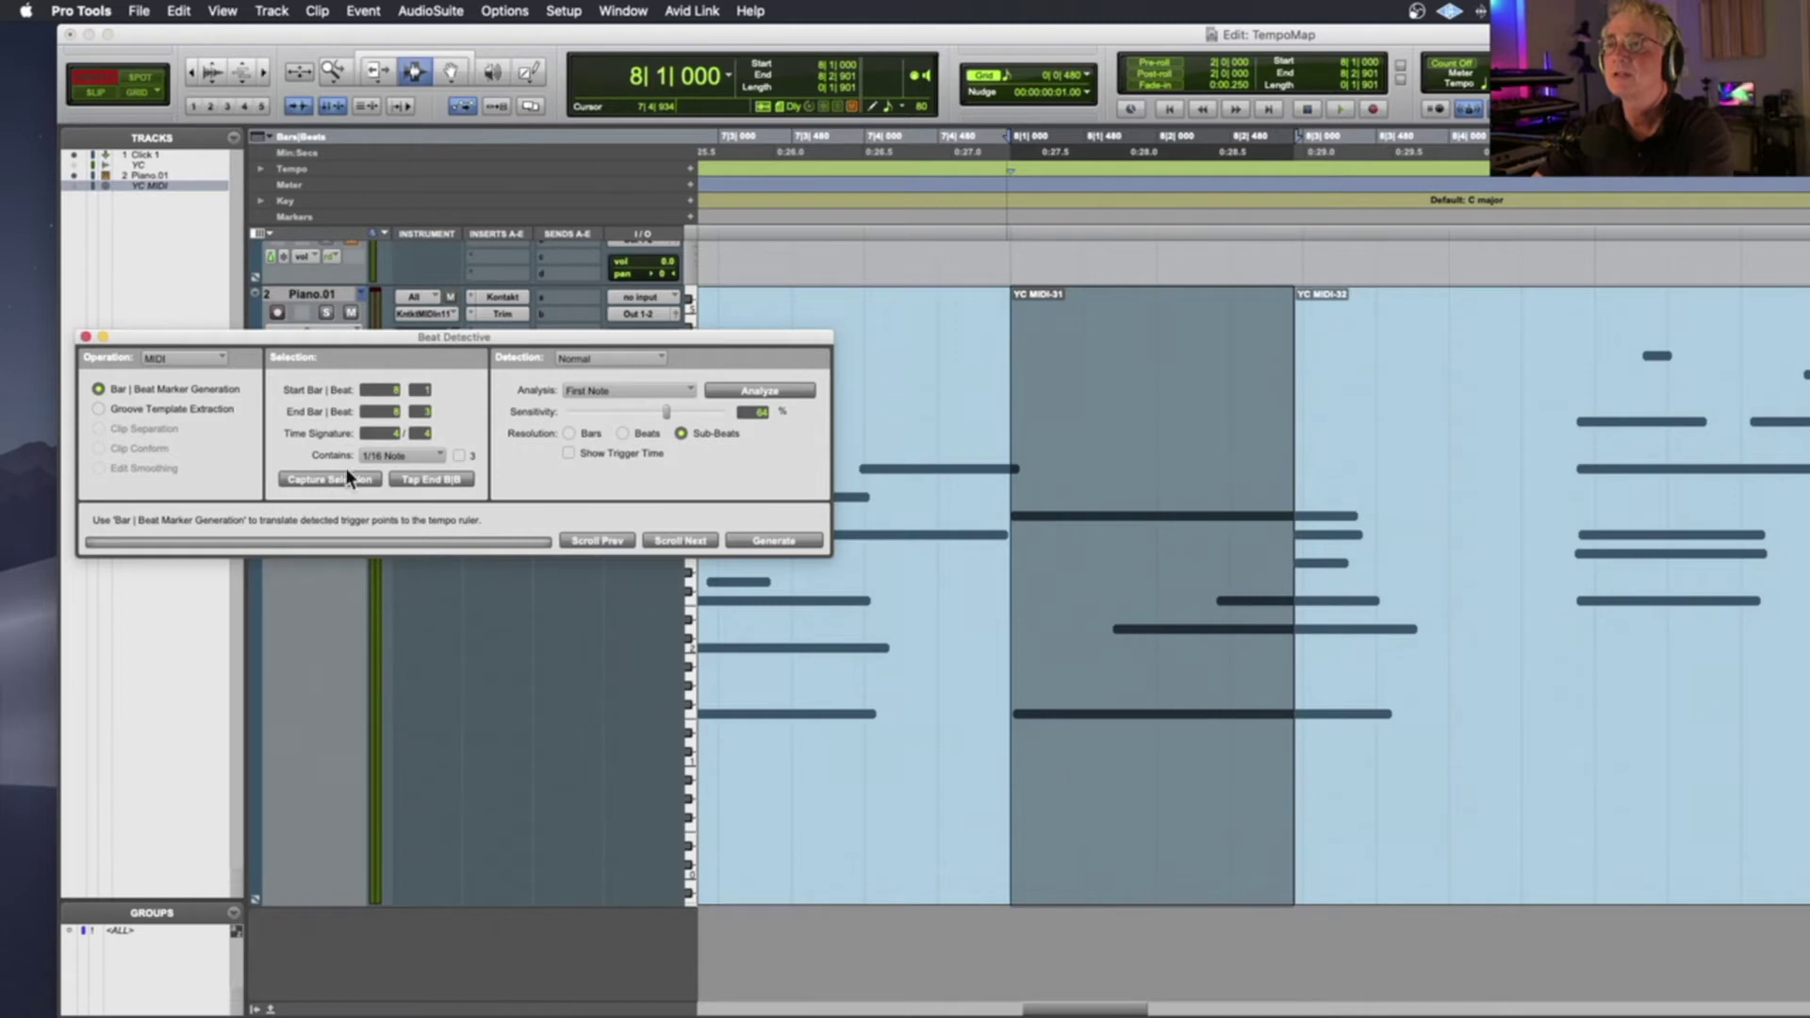
click(760, 543)
click(1047, 473)
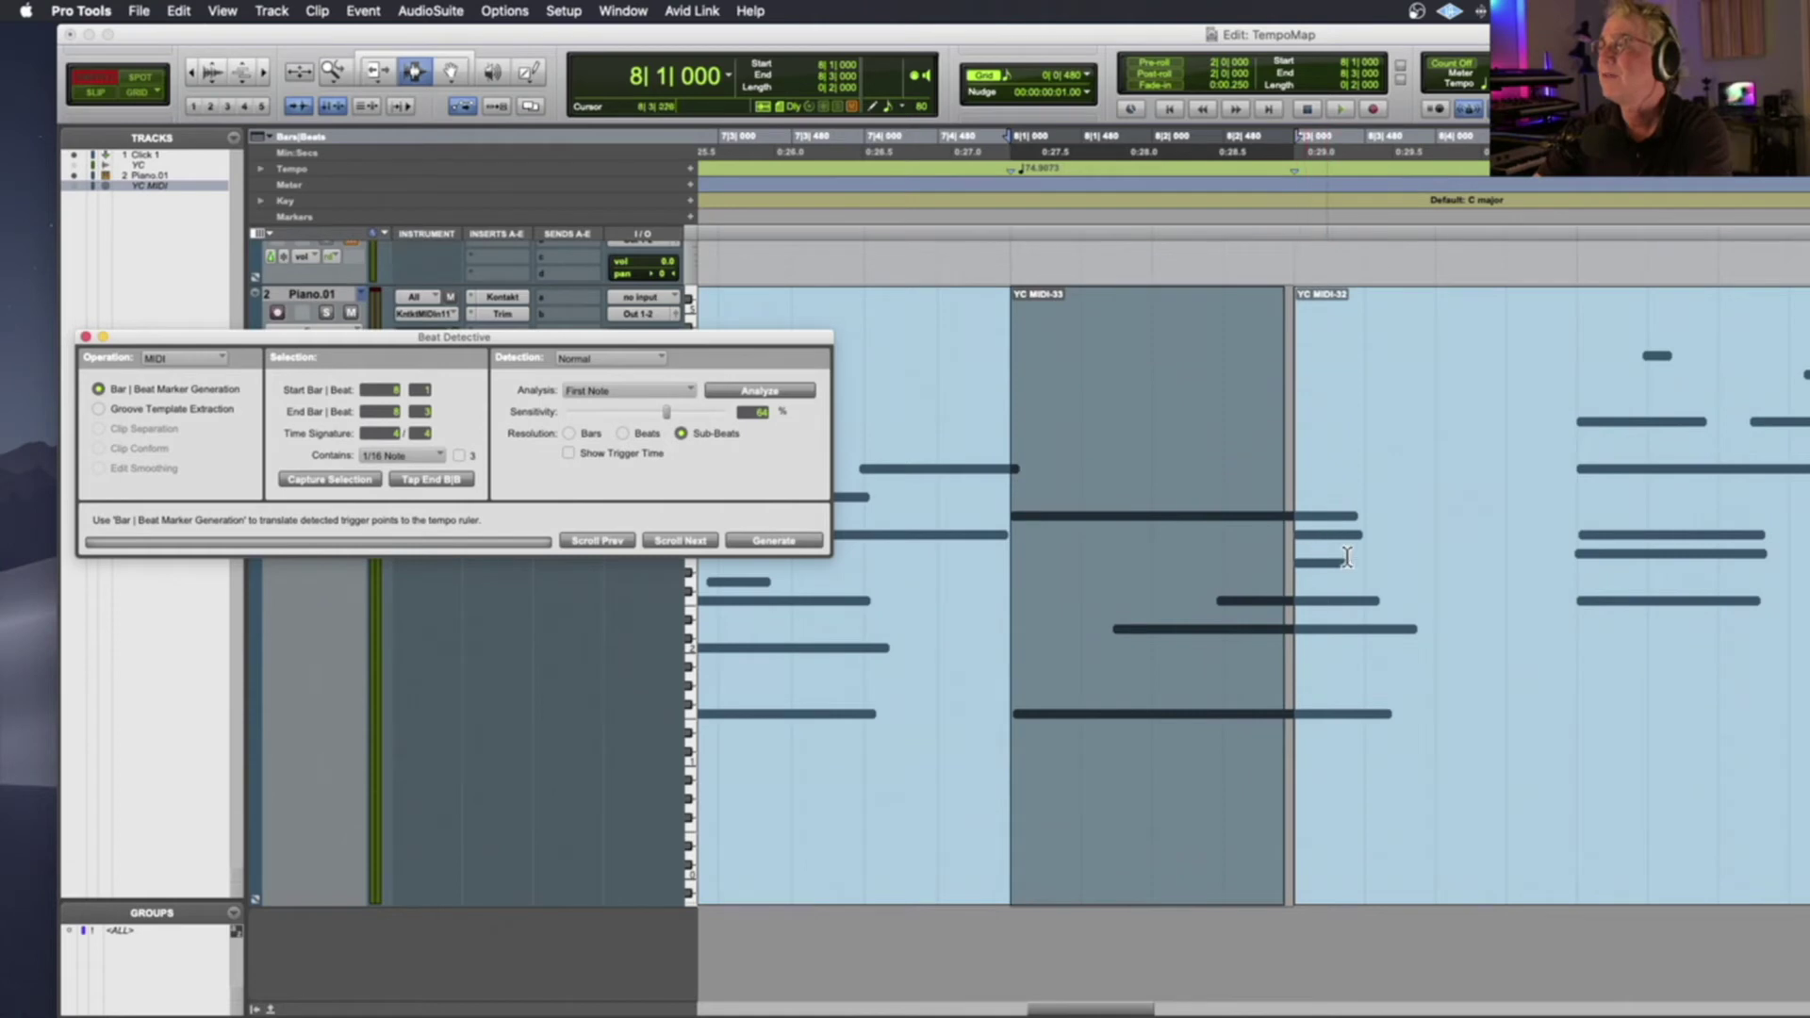
Separate the piano clip at the bar 9 downbeat note at 8|4|949 and select the second half of measure 8
click(1524, 530)
click(1534, 530)
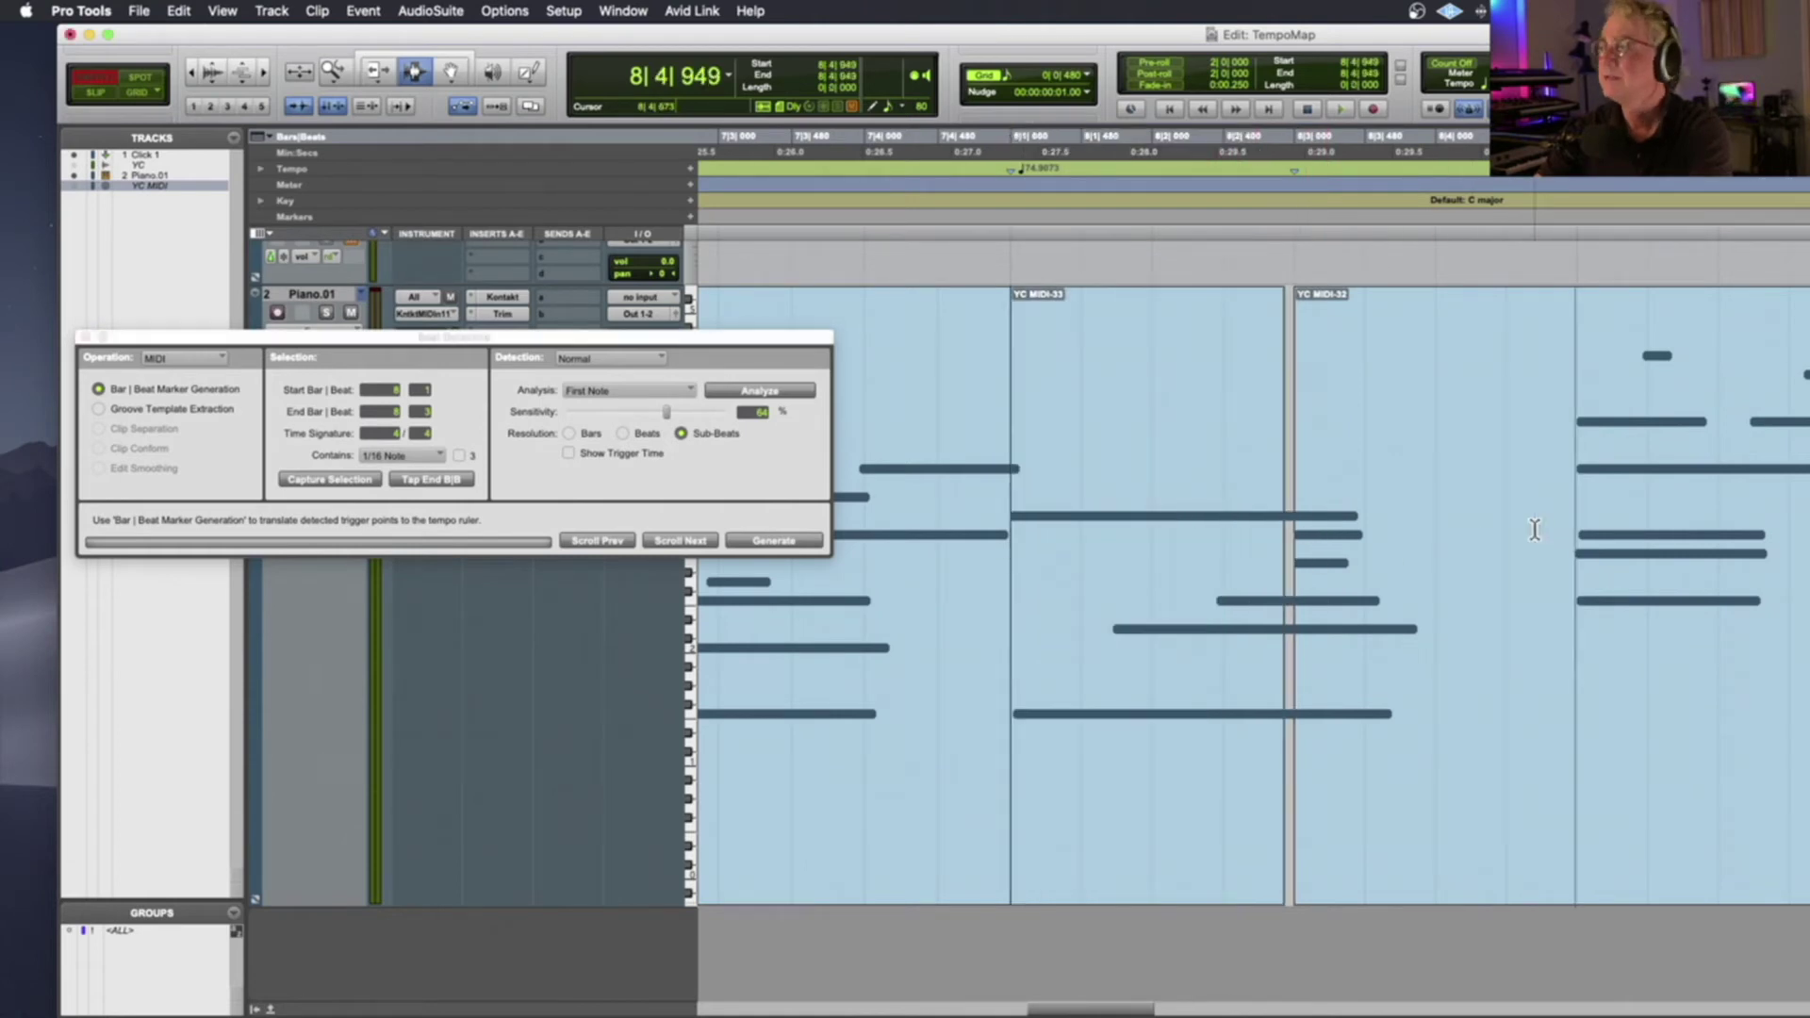
key(super+e)
double_click(1497, 498)
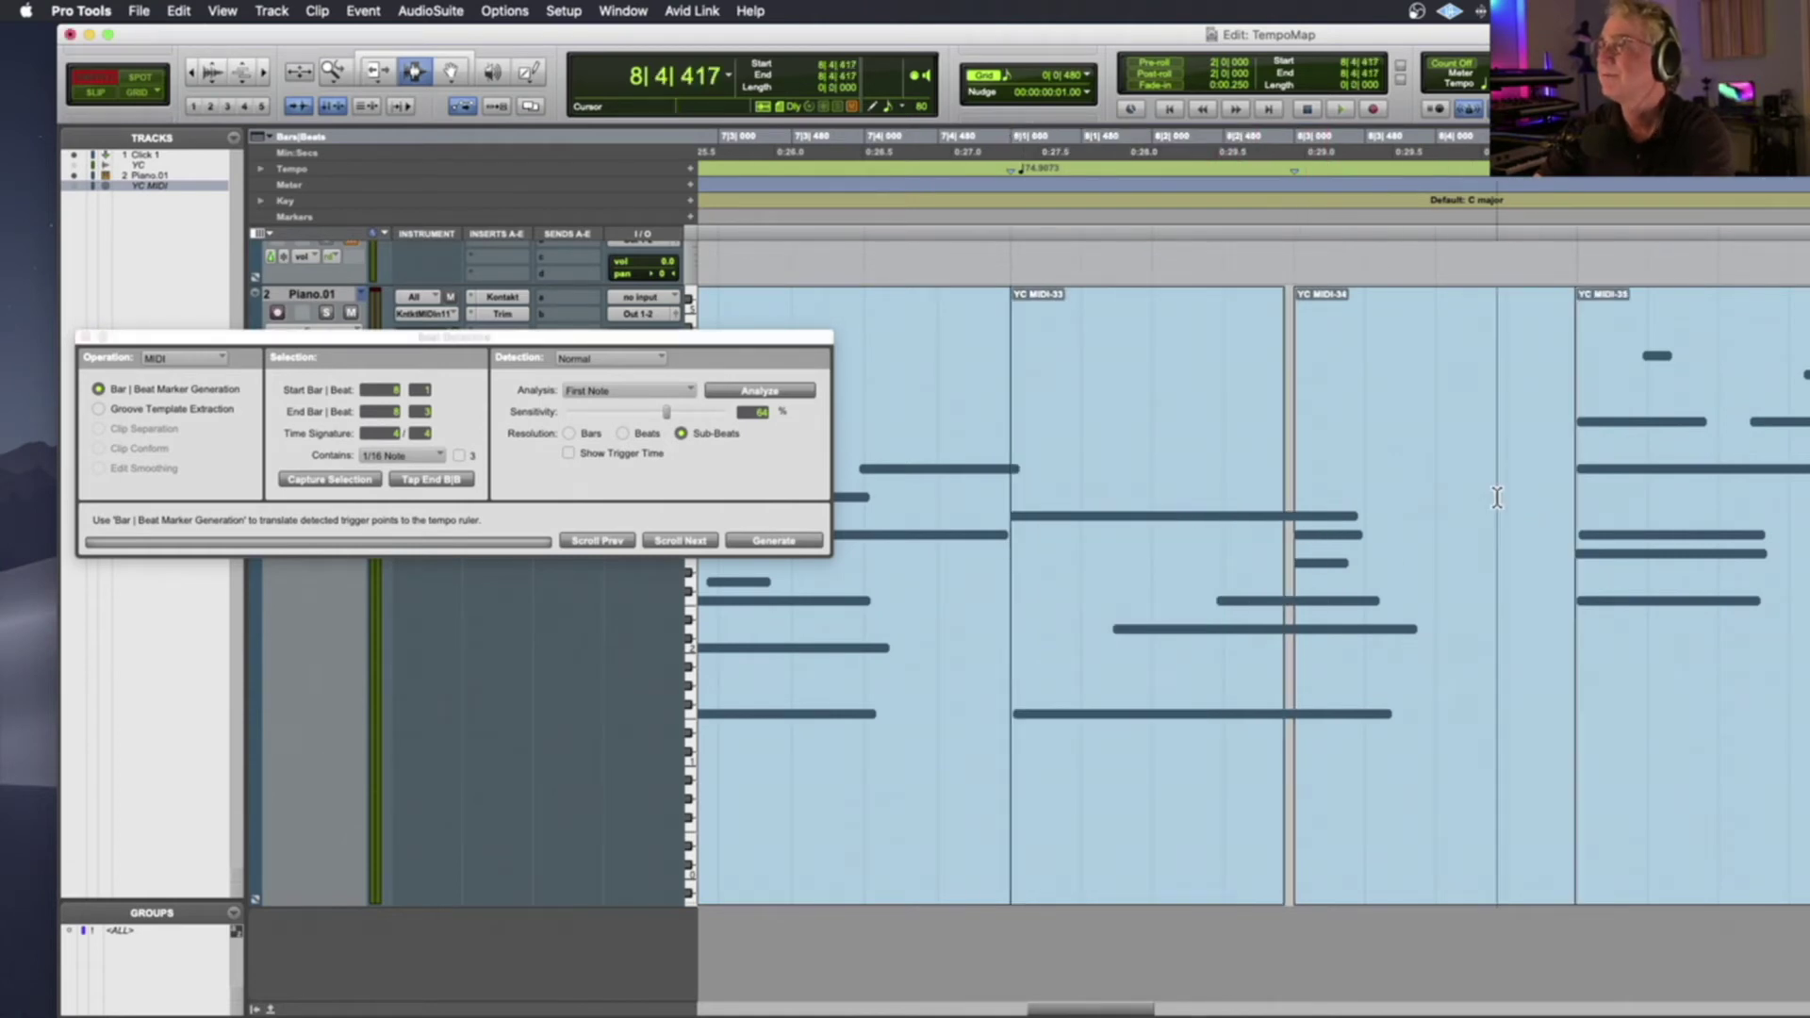
Capture the second half of measure 8 as 8|3 to 9|1 and generate its beat markers, preserving sample position
click(346, 479)
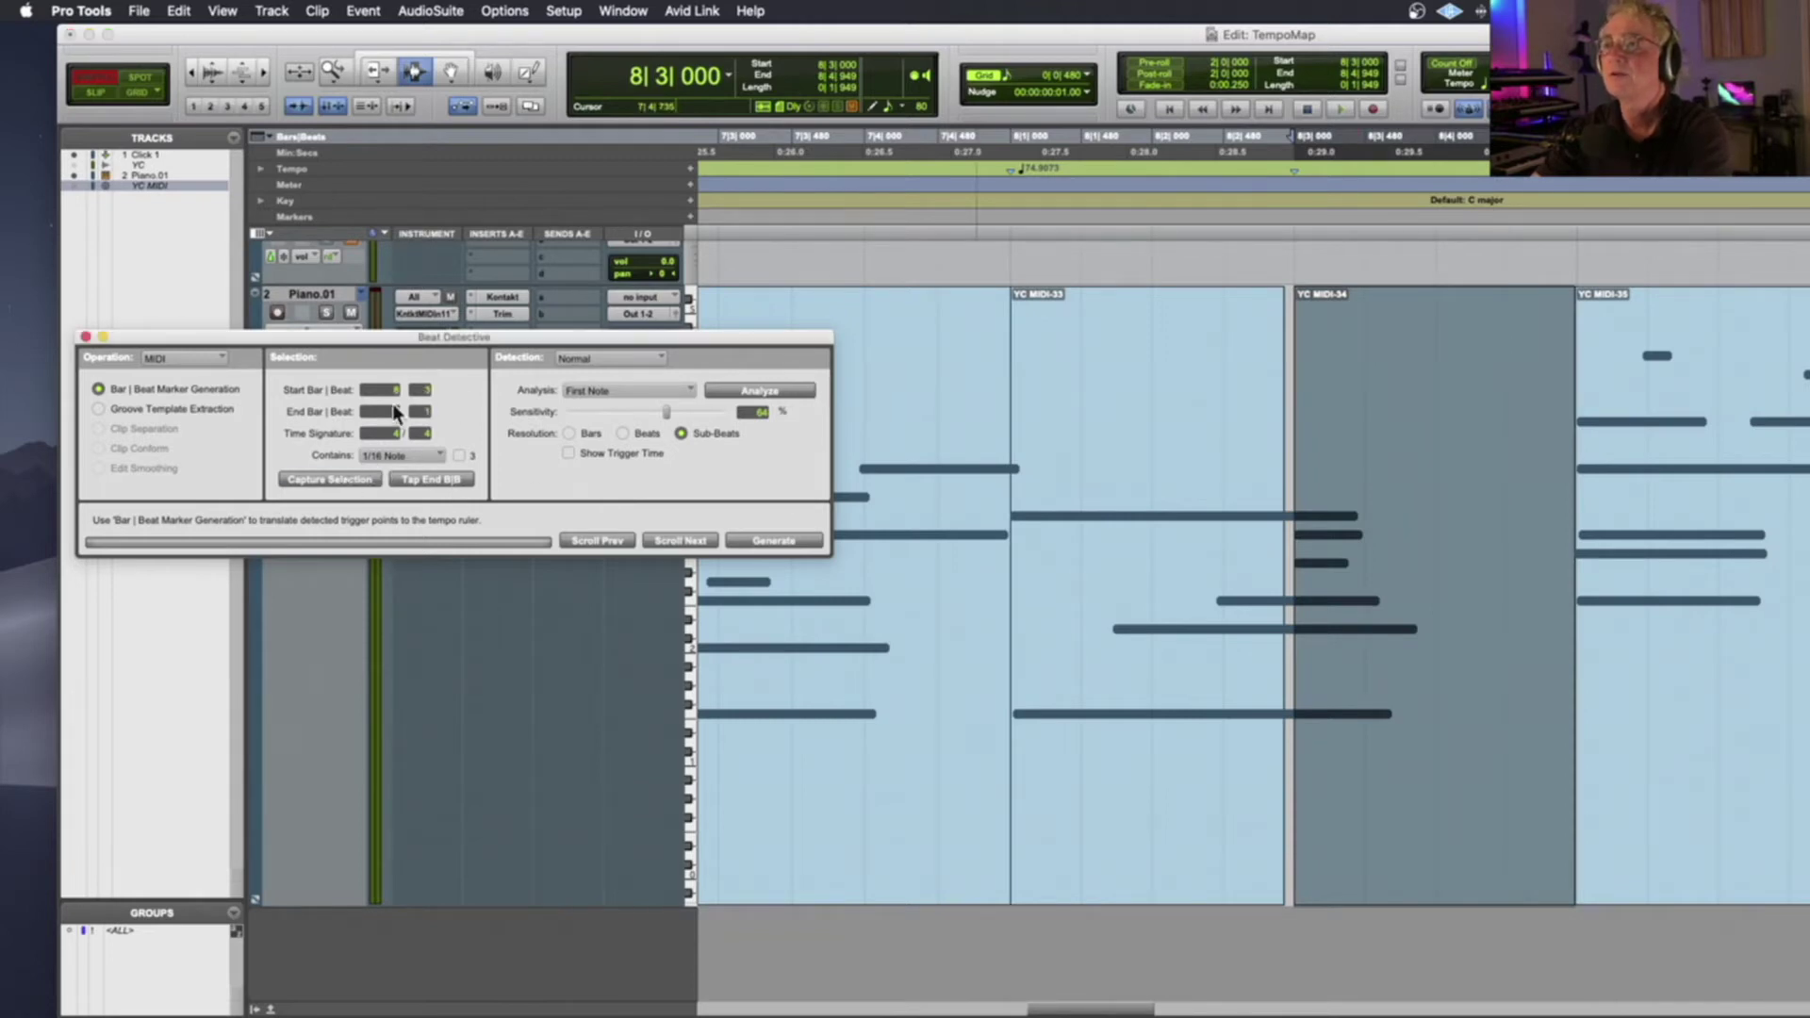
click(774, 539)
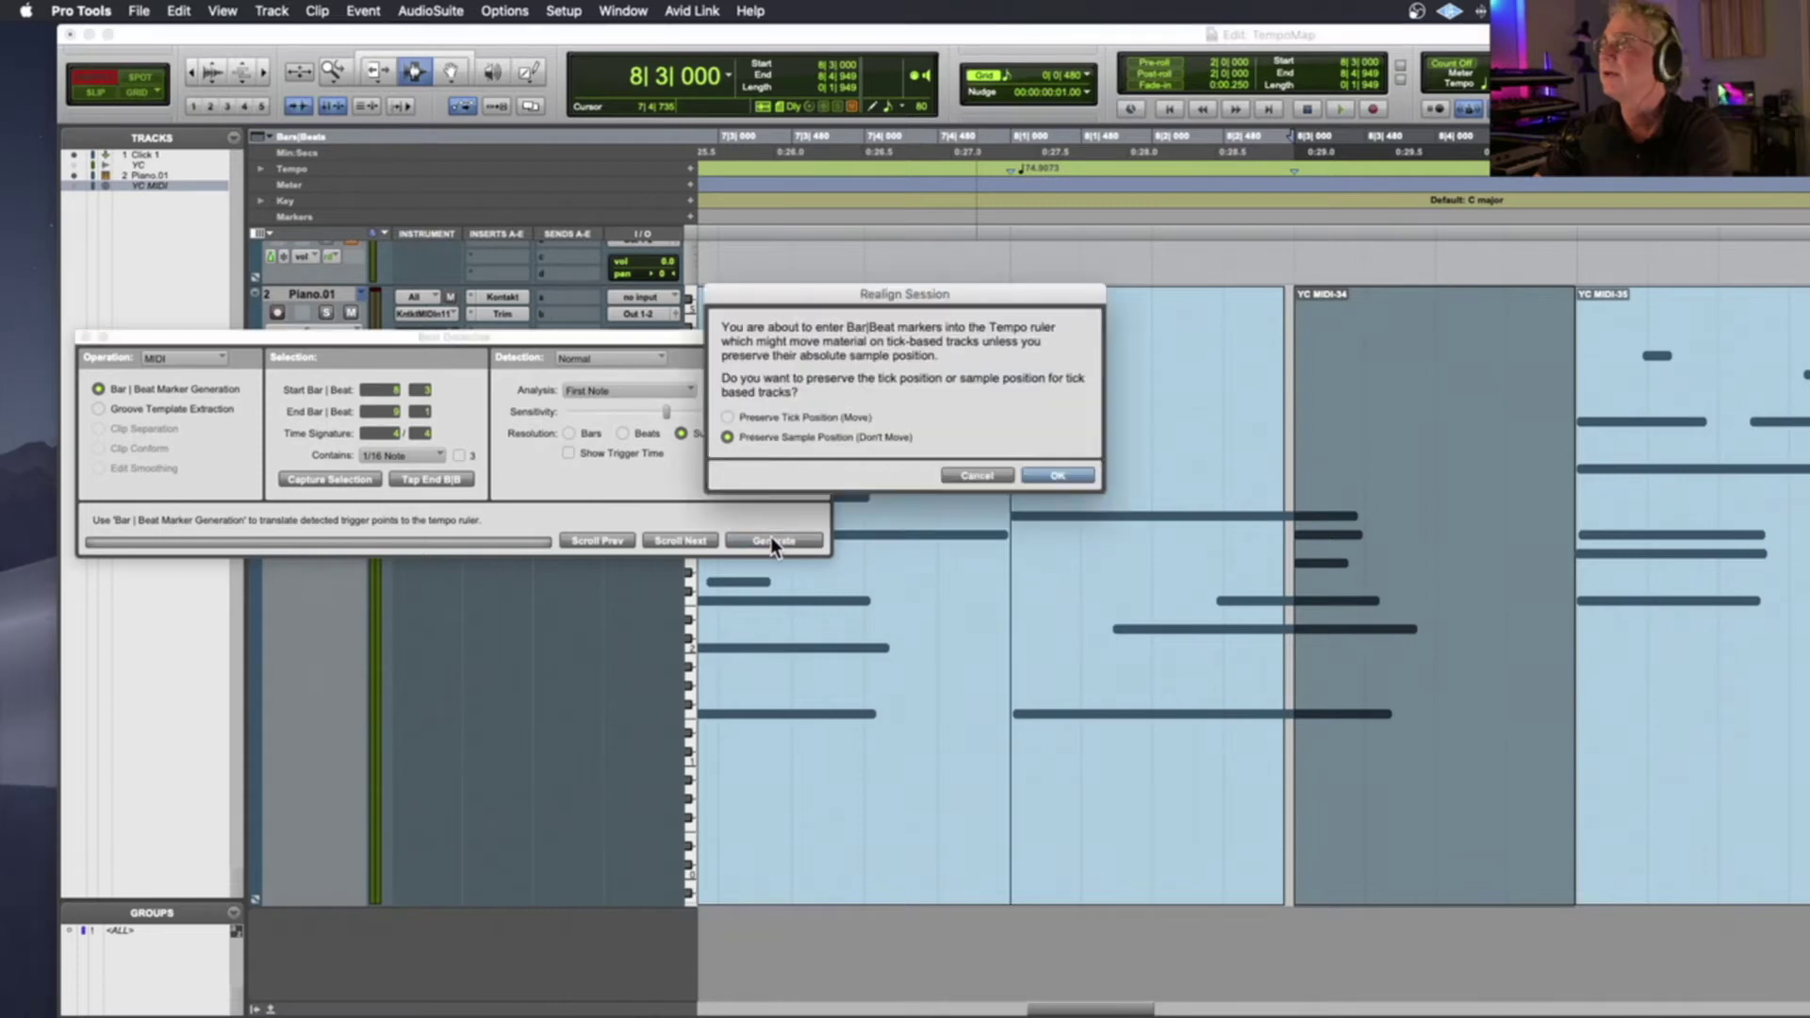
click(1064, 470)
Play from 7|4|333 into bar 9, separate the piano clip at the downbeat note at 9|4|950, and select the ninth-measure clip
click(919, 419)
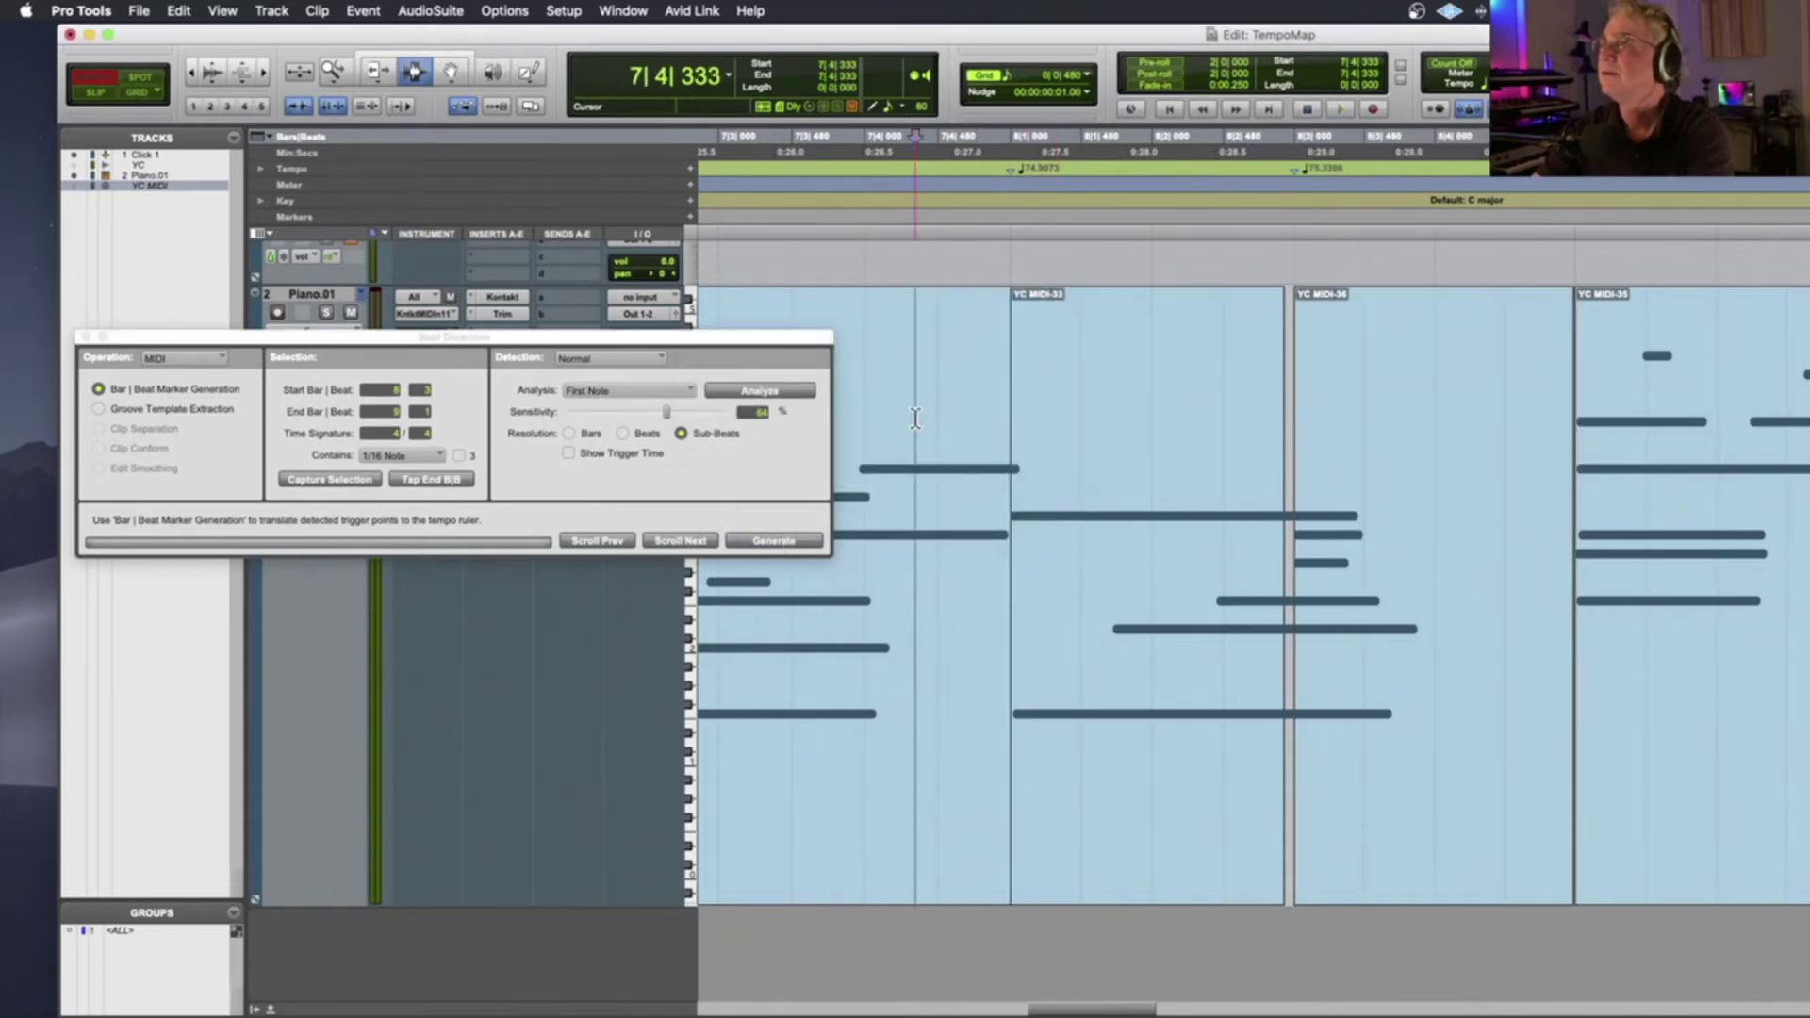
key(space)
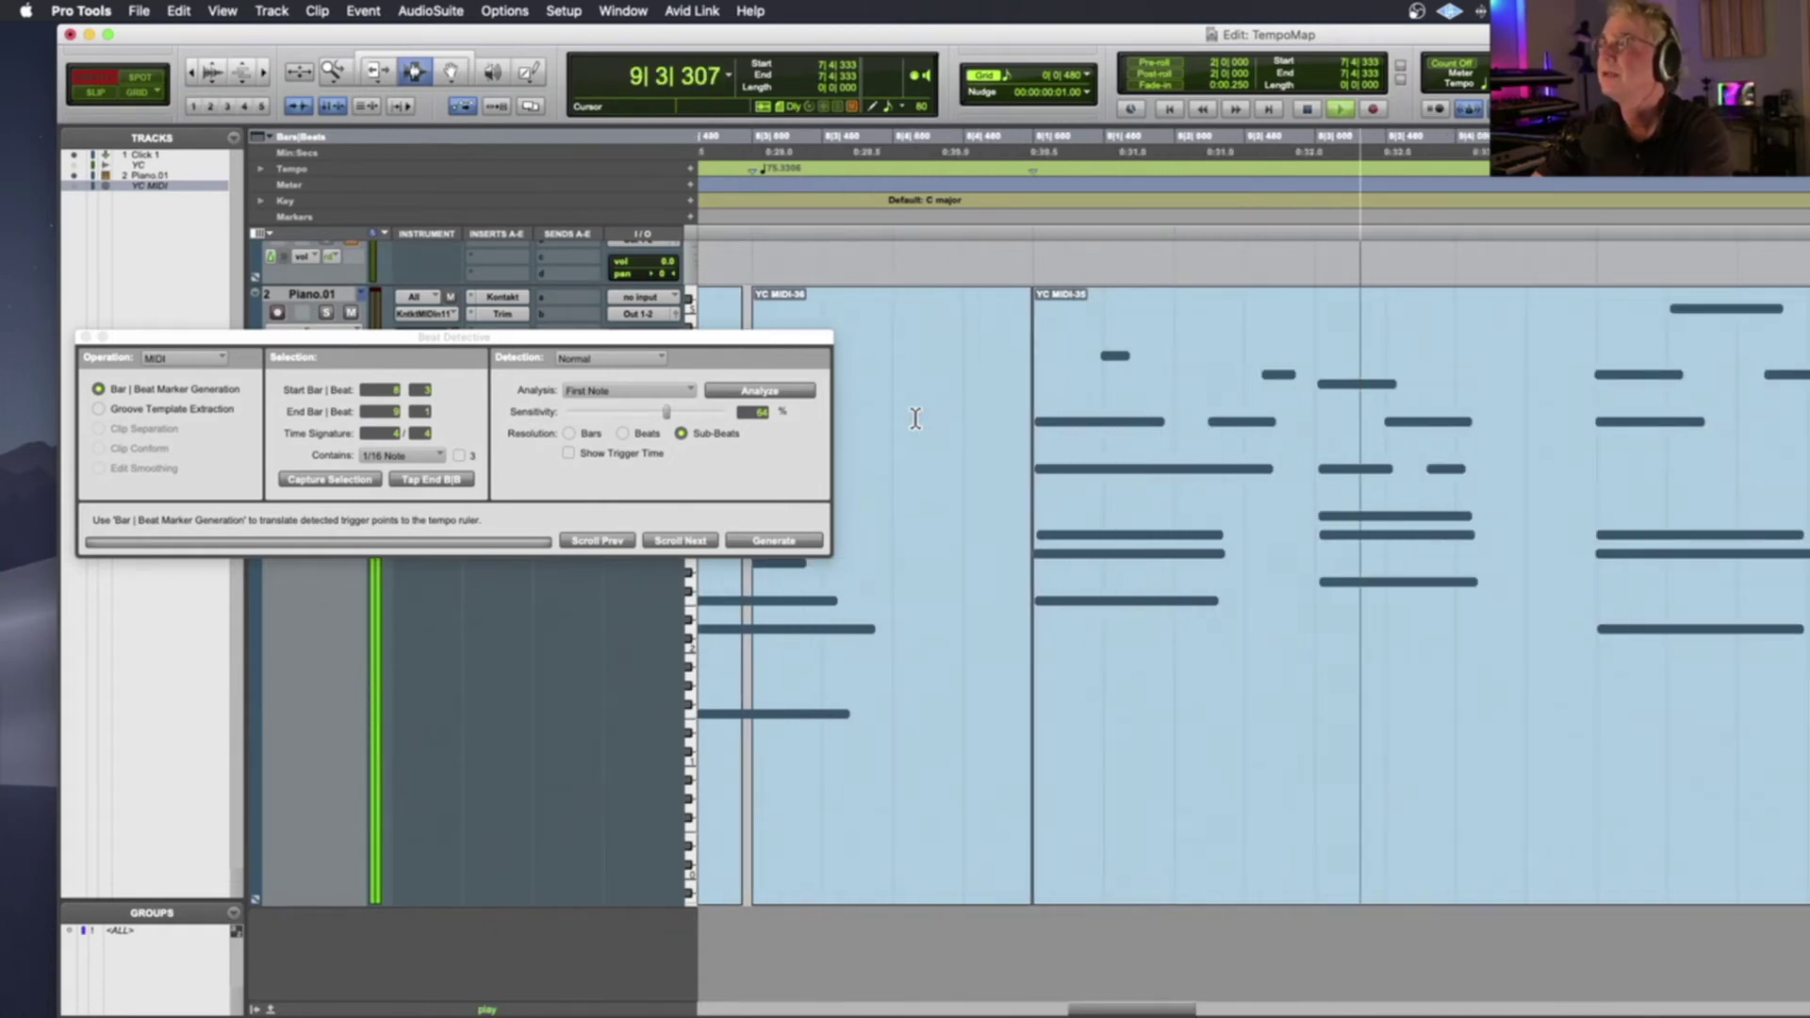
key(space)
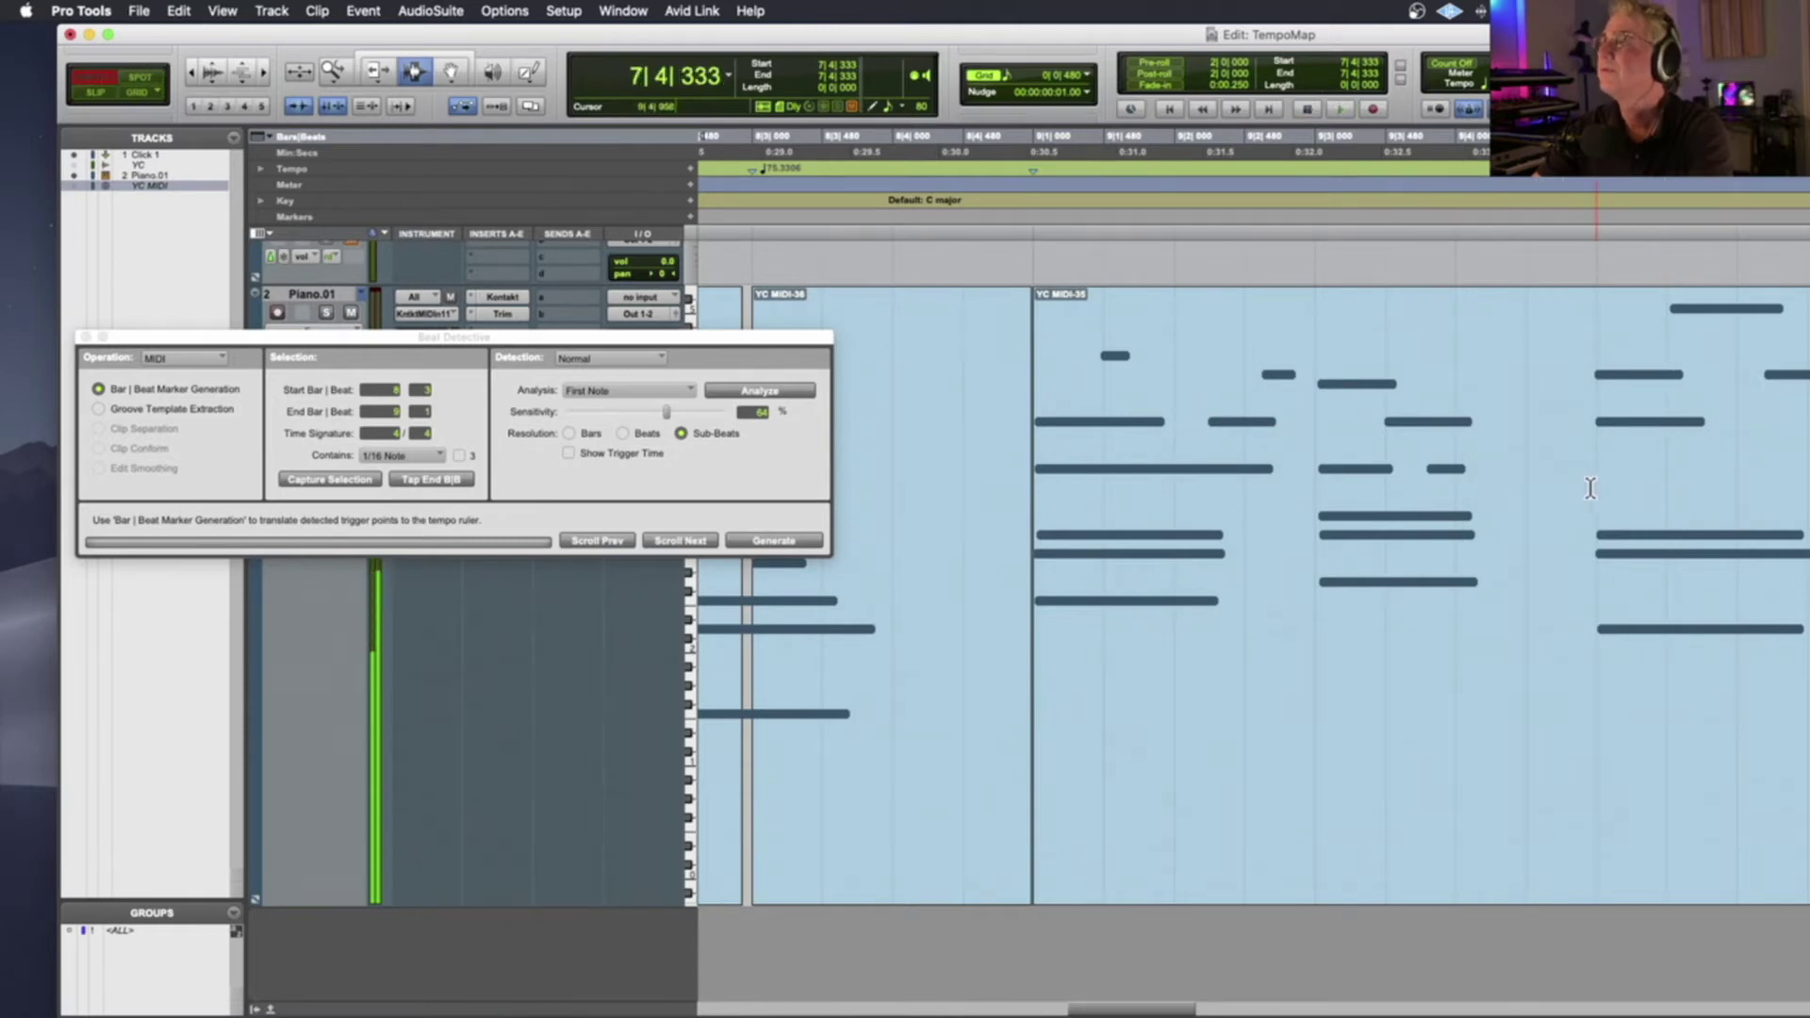
click(1590, 487)
click(1590, 487)
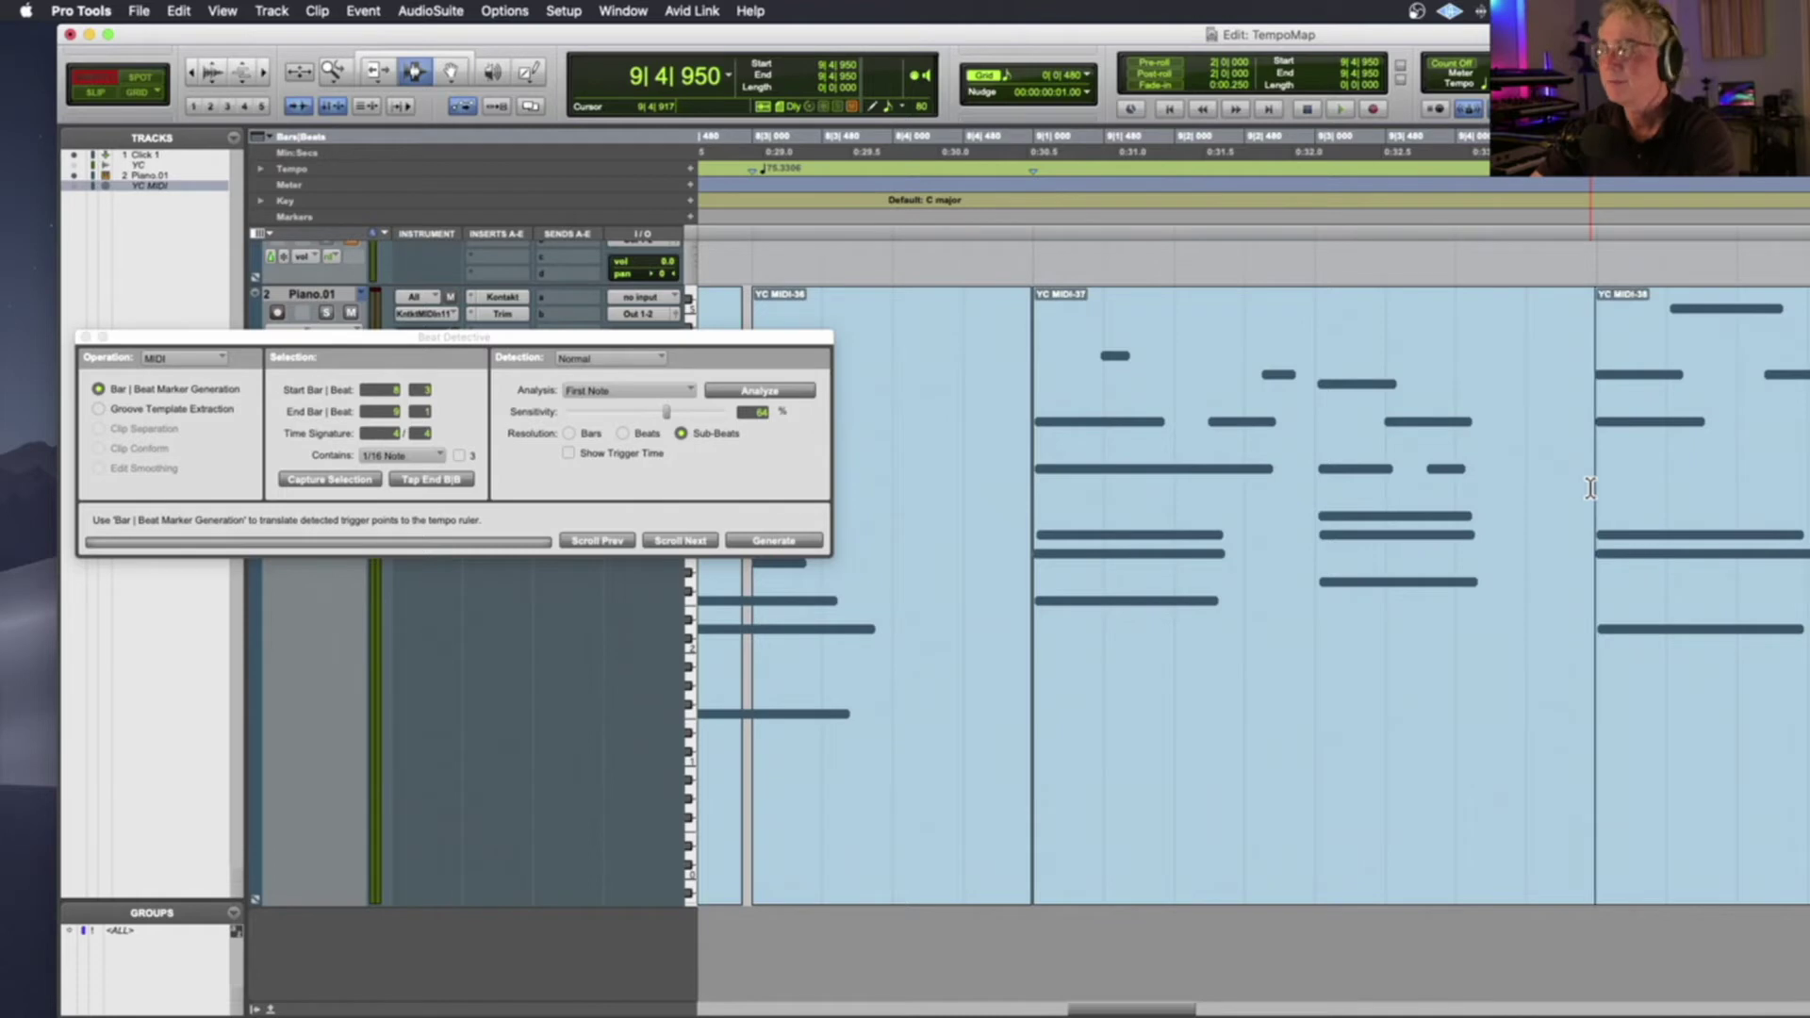
double_click(1441, 487)
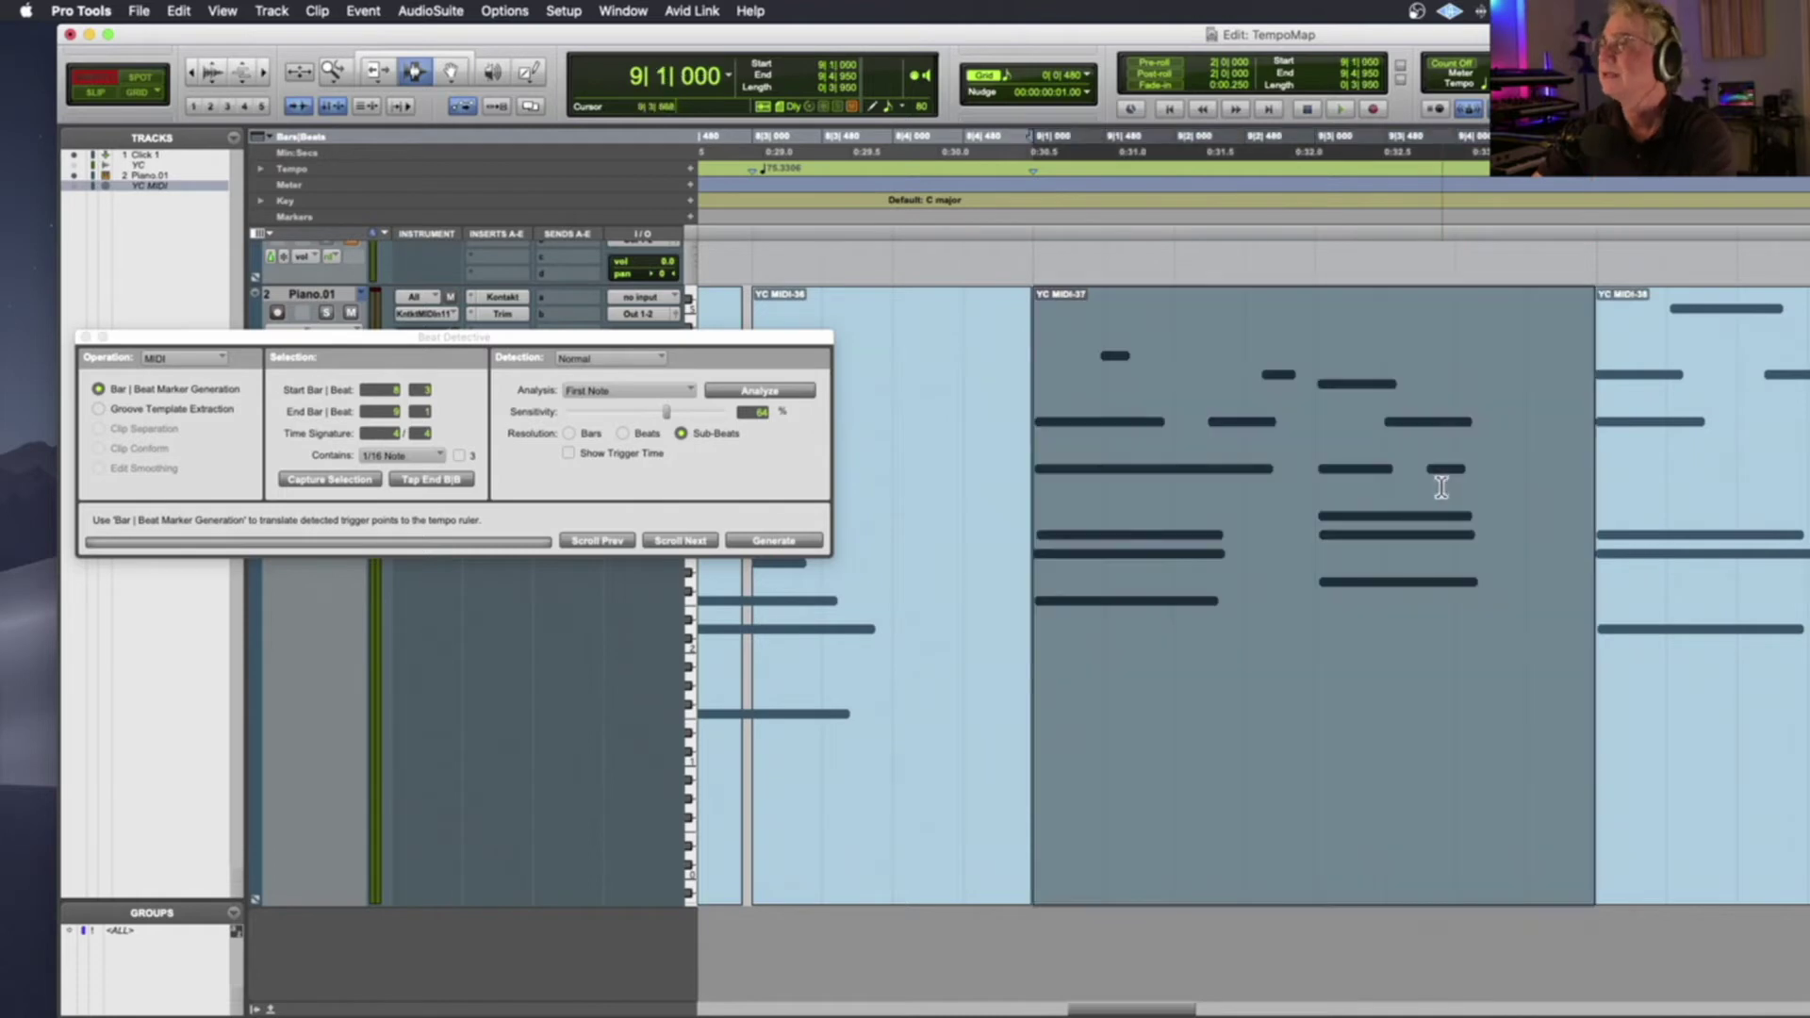
Capture the ninth-measure clip as 9|1 to 10|1 in Beat Detective and generate the bar 9 beat marker, preserving sample position
click(331, 478)
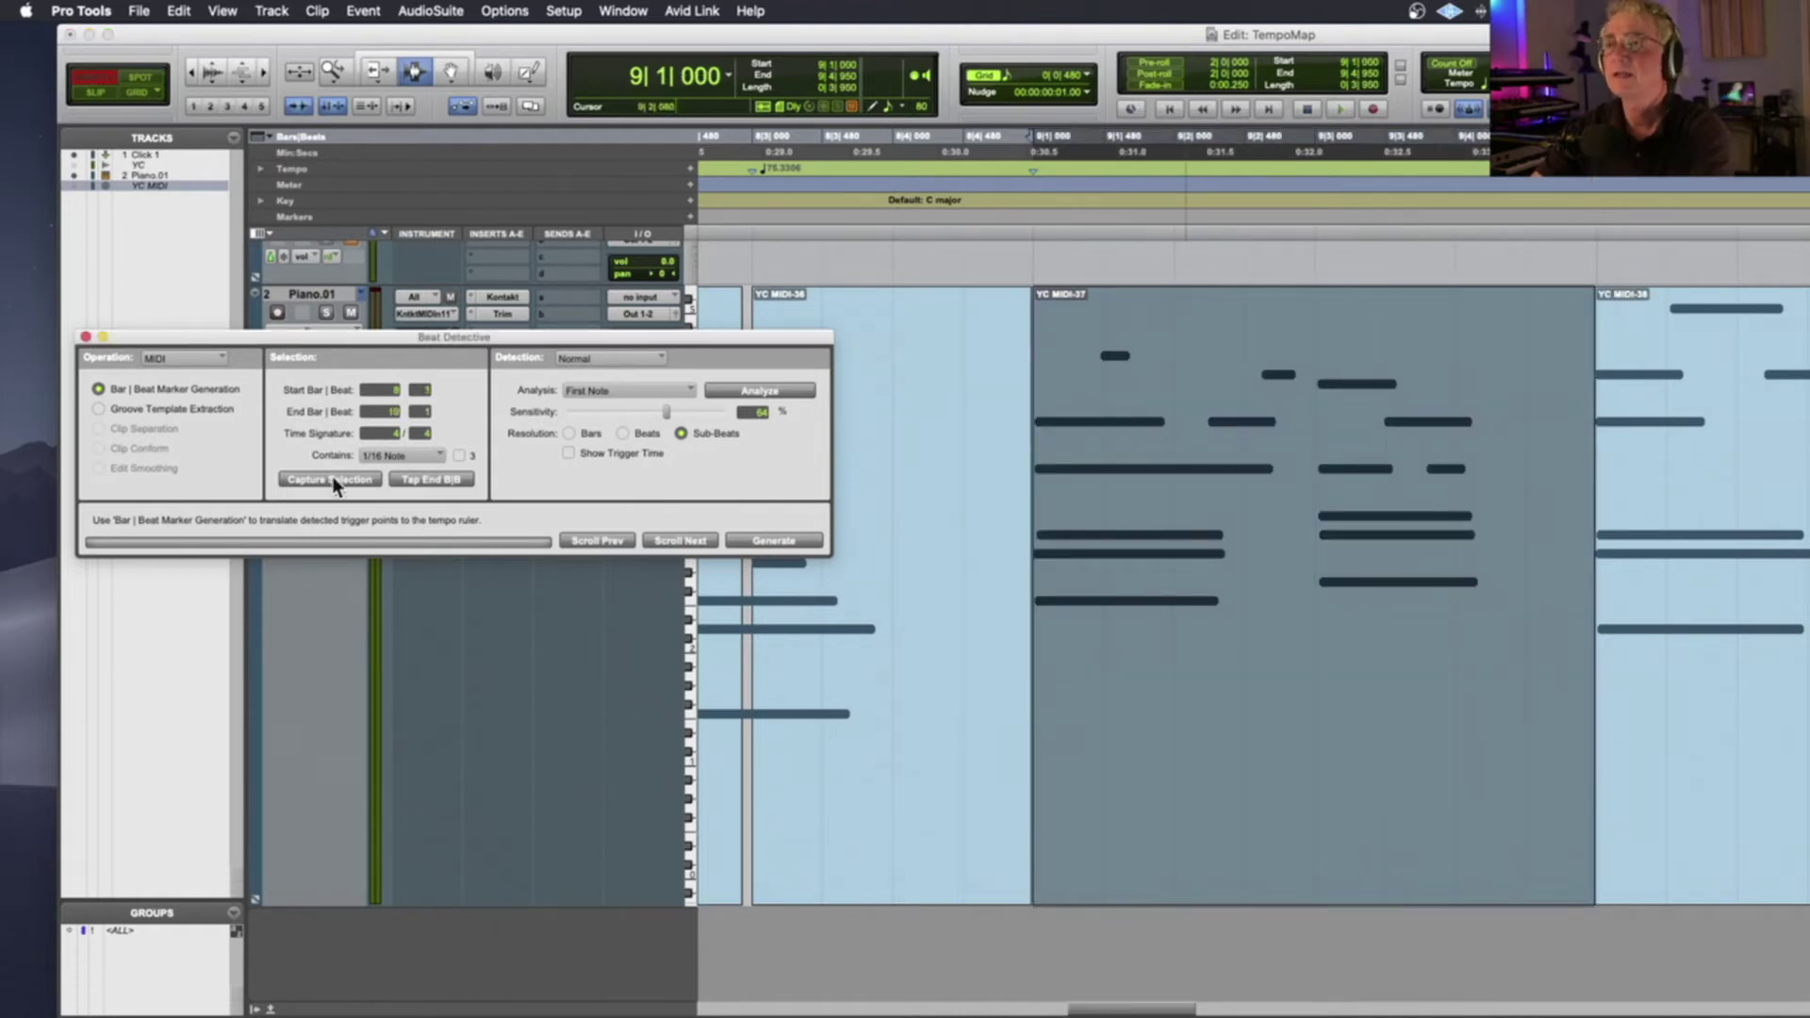
click(775, 541)
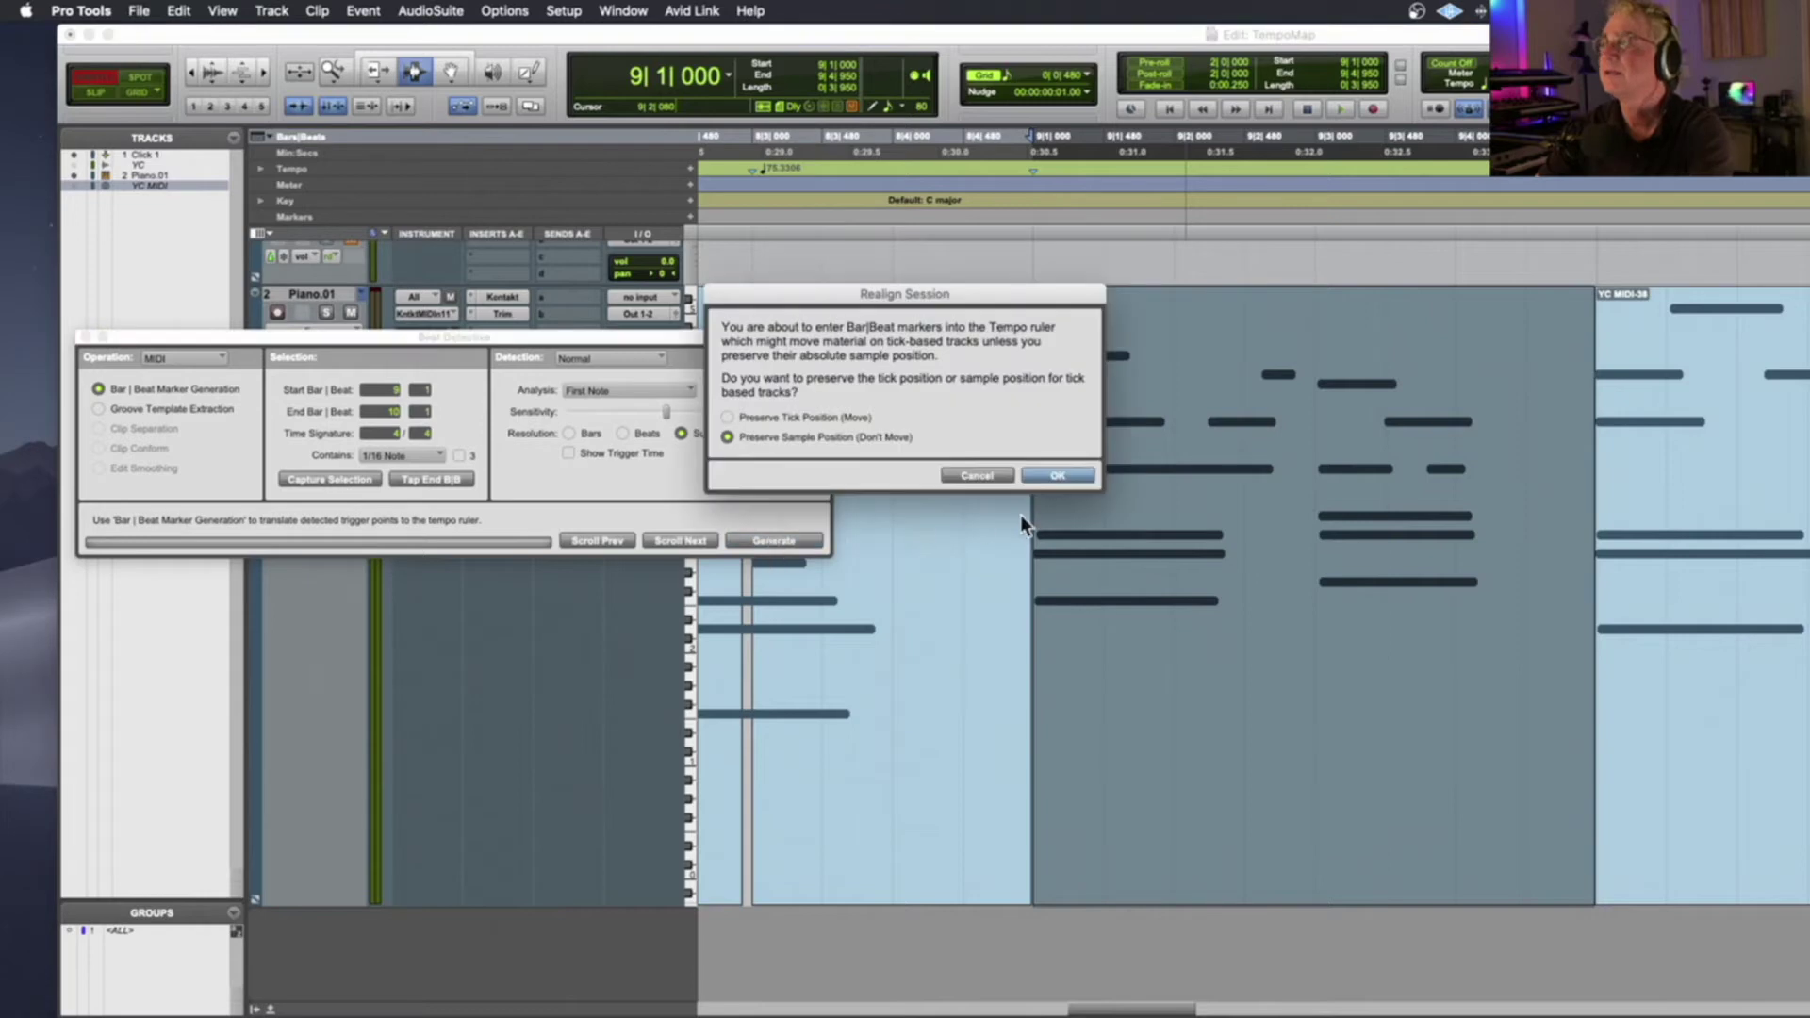
click(1056, 476)
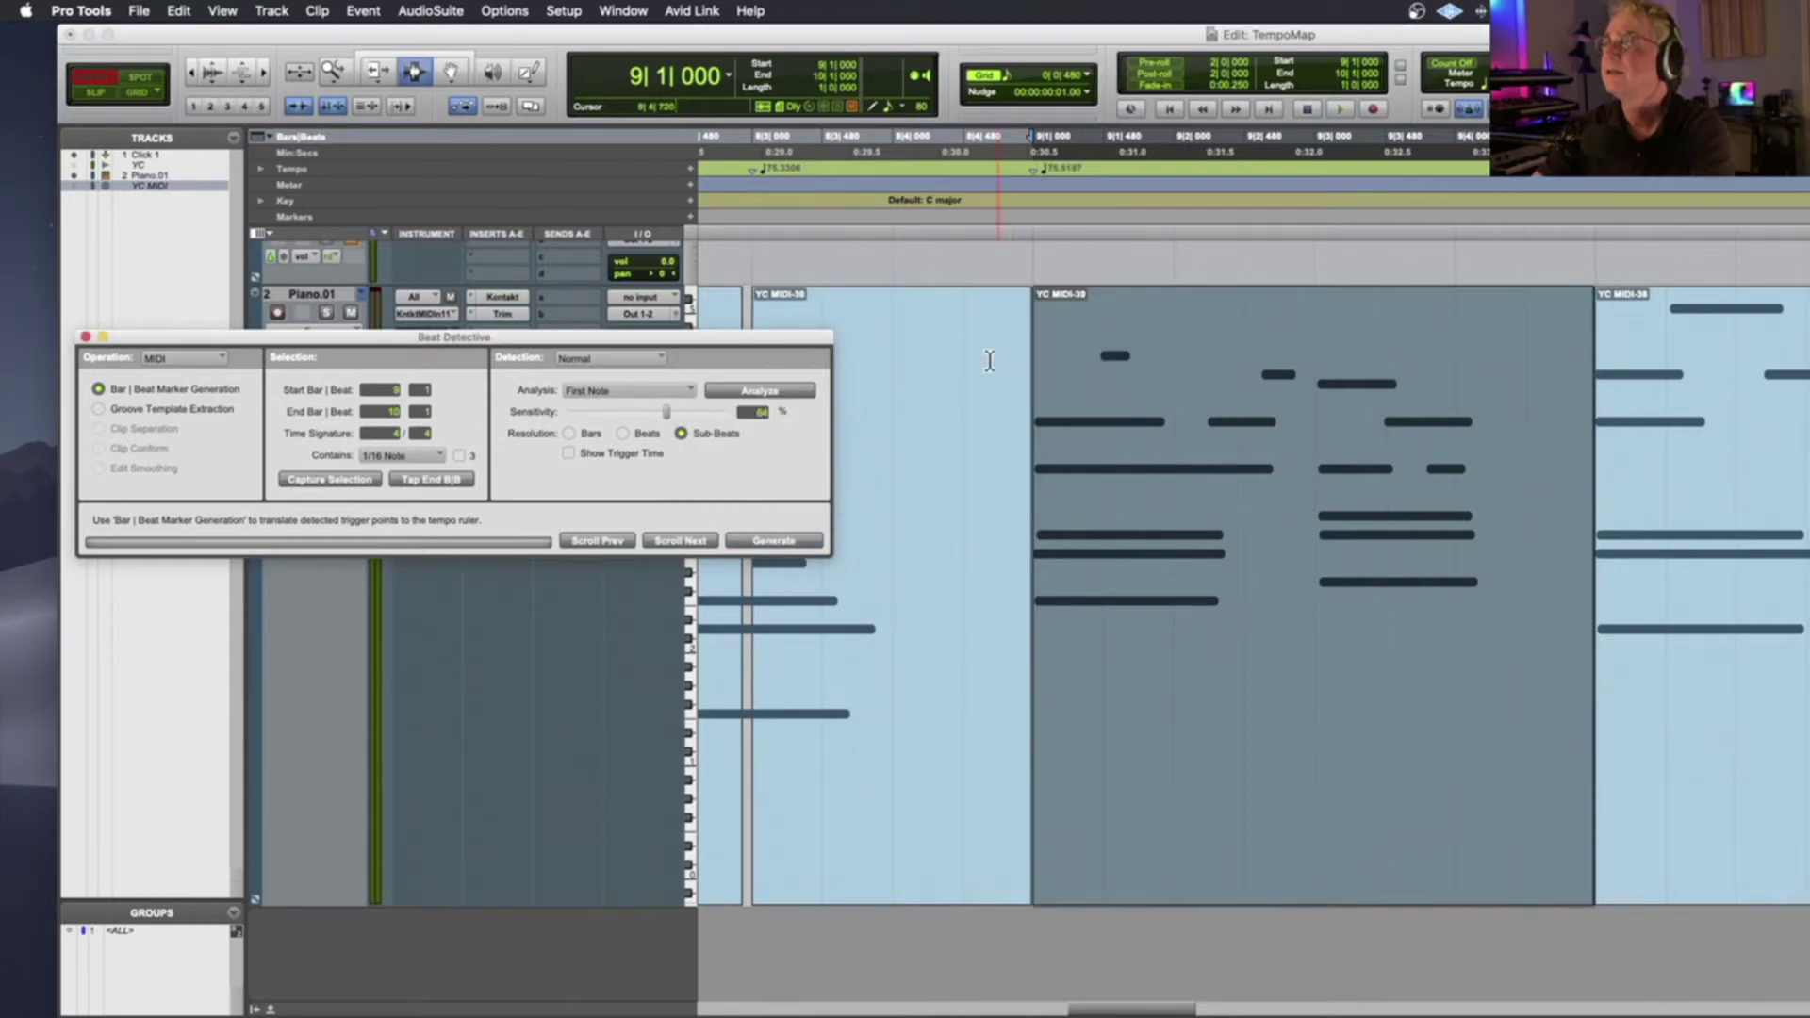
Play the piano performance from 8|4|405 through measure 9 and into measure 10
click(952, 361)
key(space)
key(r)
key(r)
key(r)
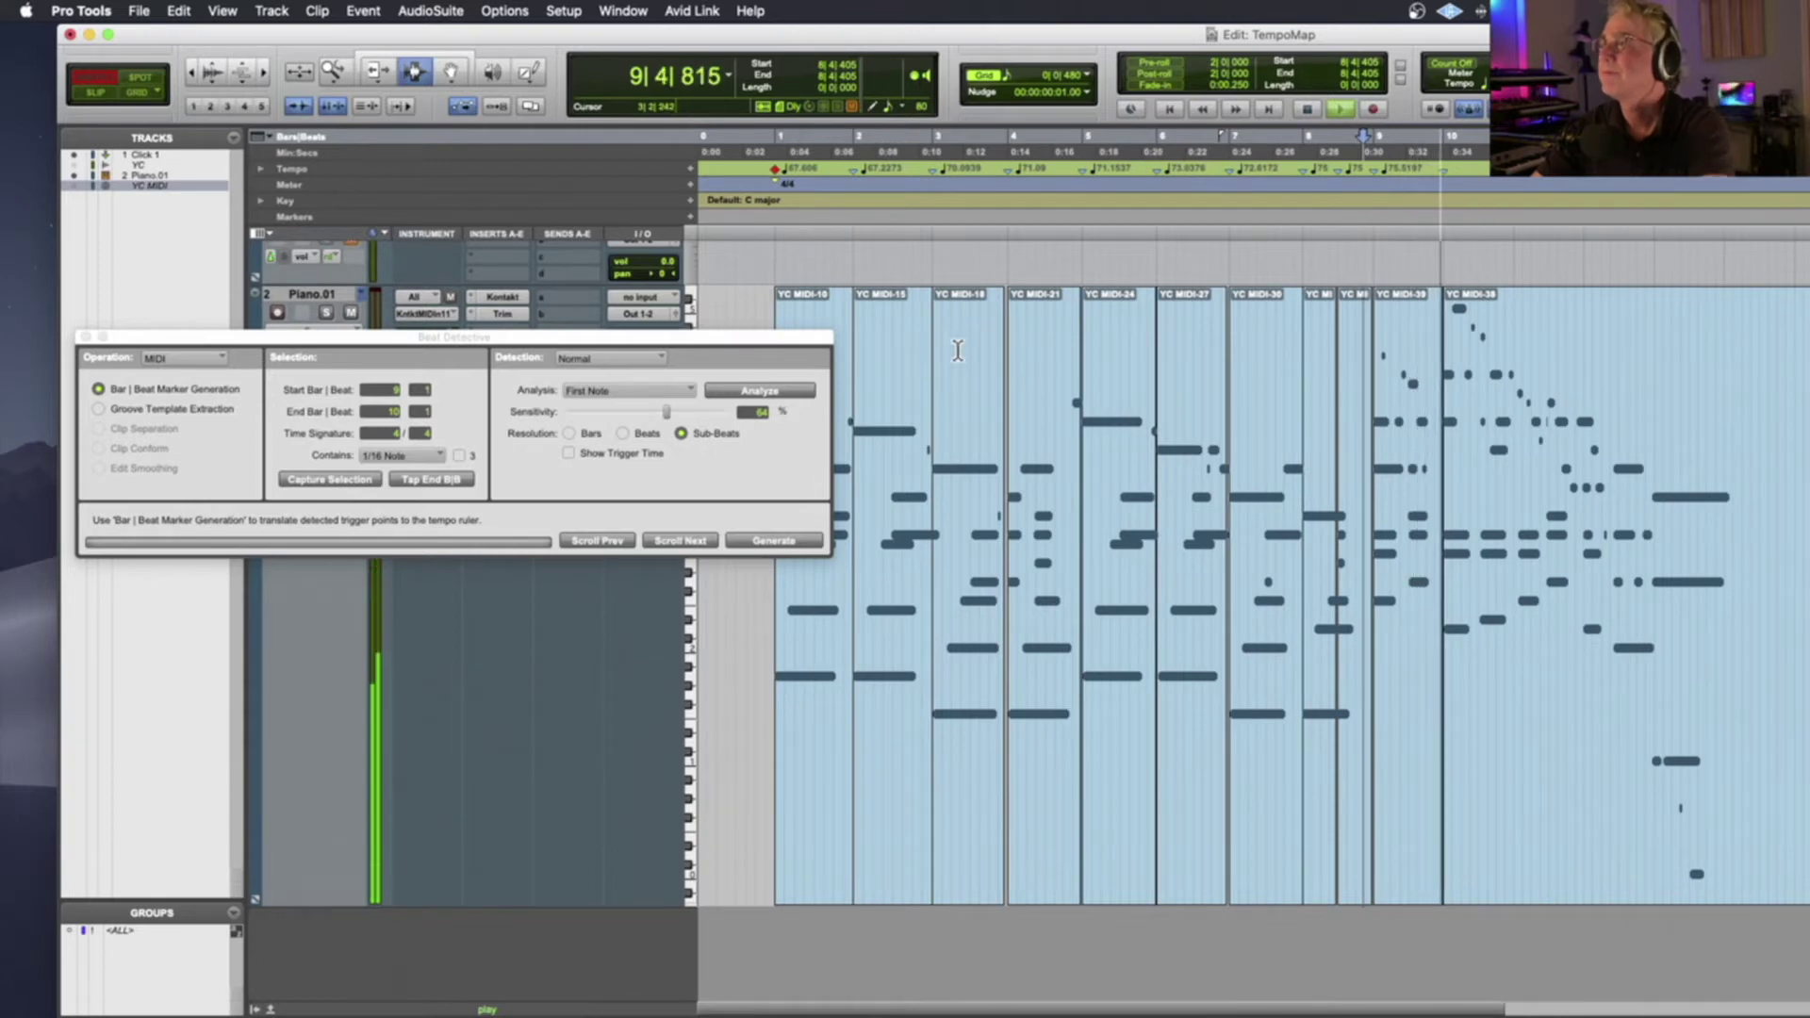
key(t)
key(t)
key(t)
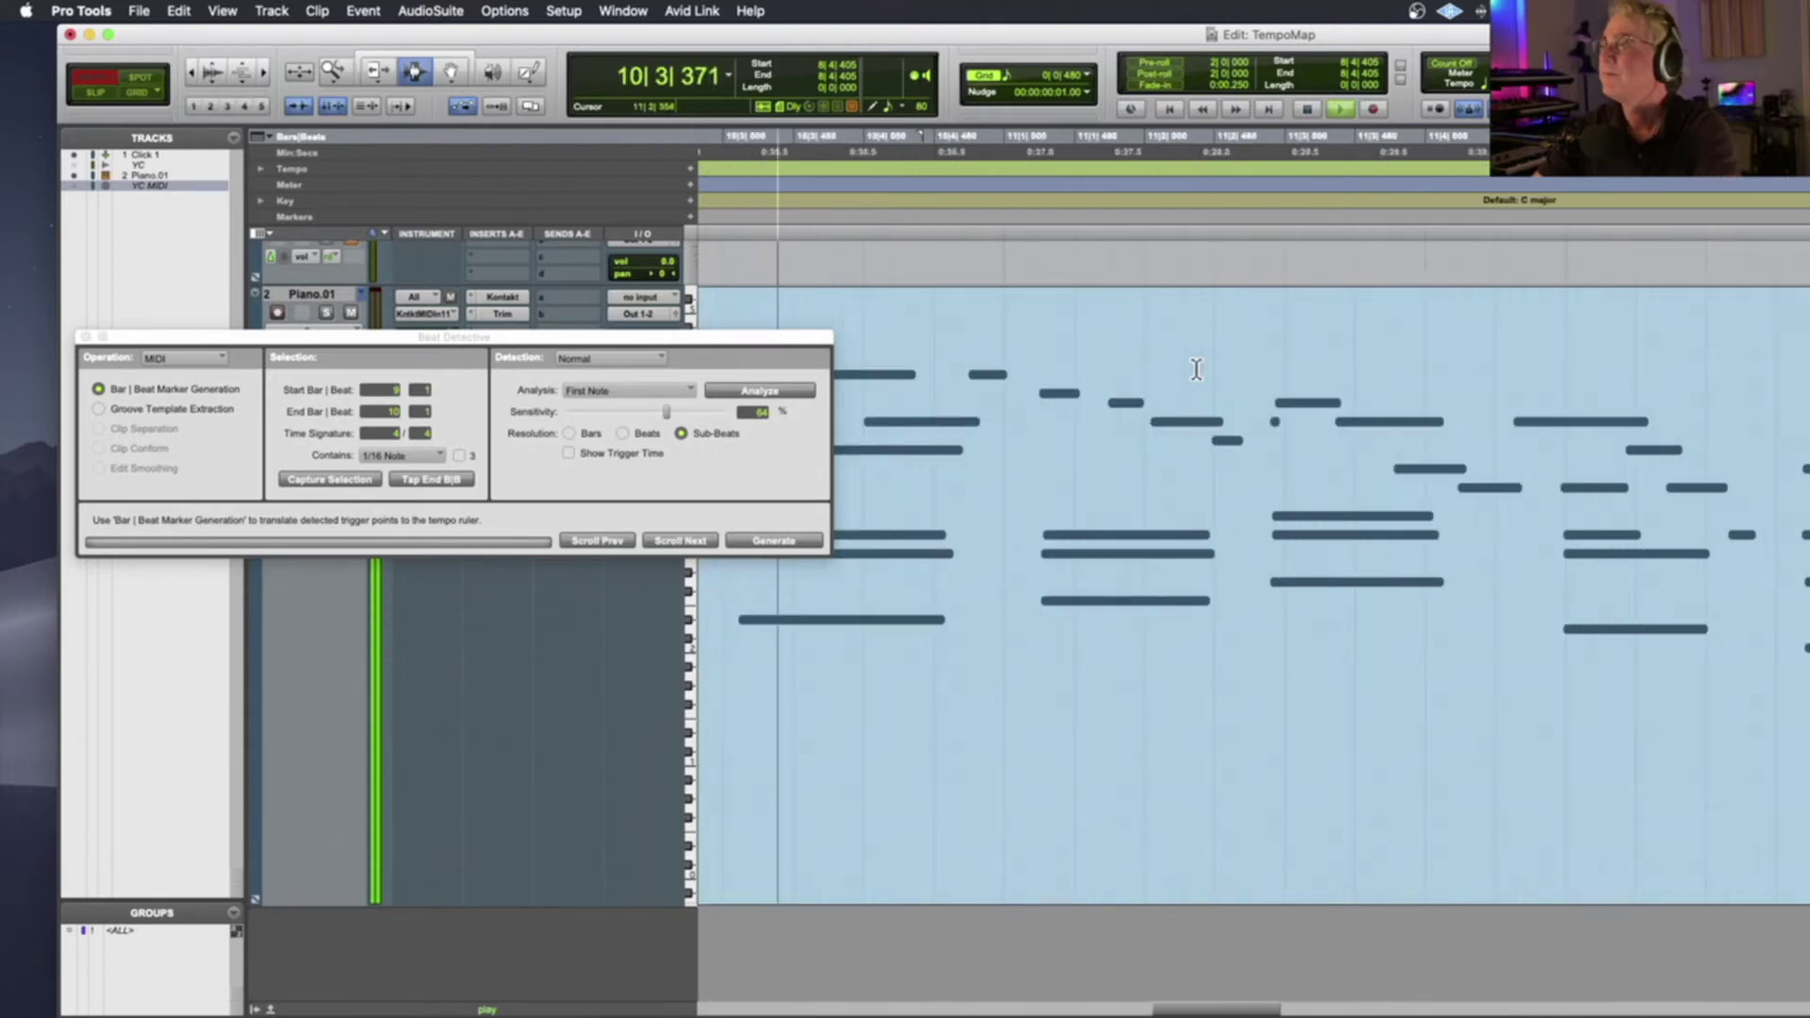
key(space)
Move the Beat Detective window lower, clear of the upper notes, and play from 9|4|701 into the middle of measure 10
drag(626, 334, 562, 545)
scroll(838, 516, left, 4)
click(818, 506)
key(space)
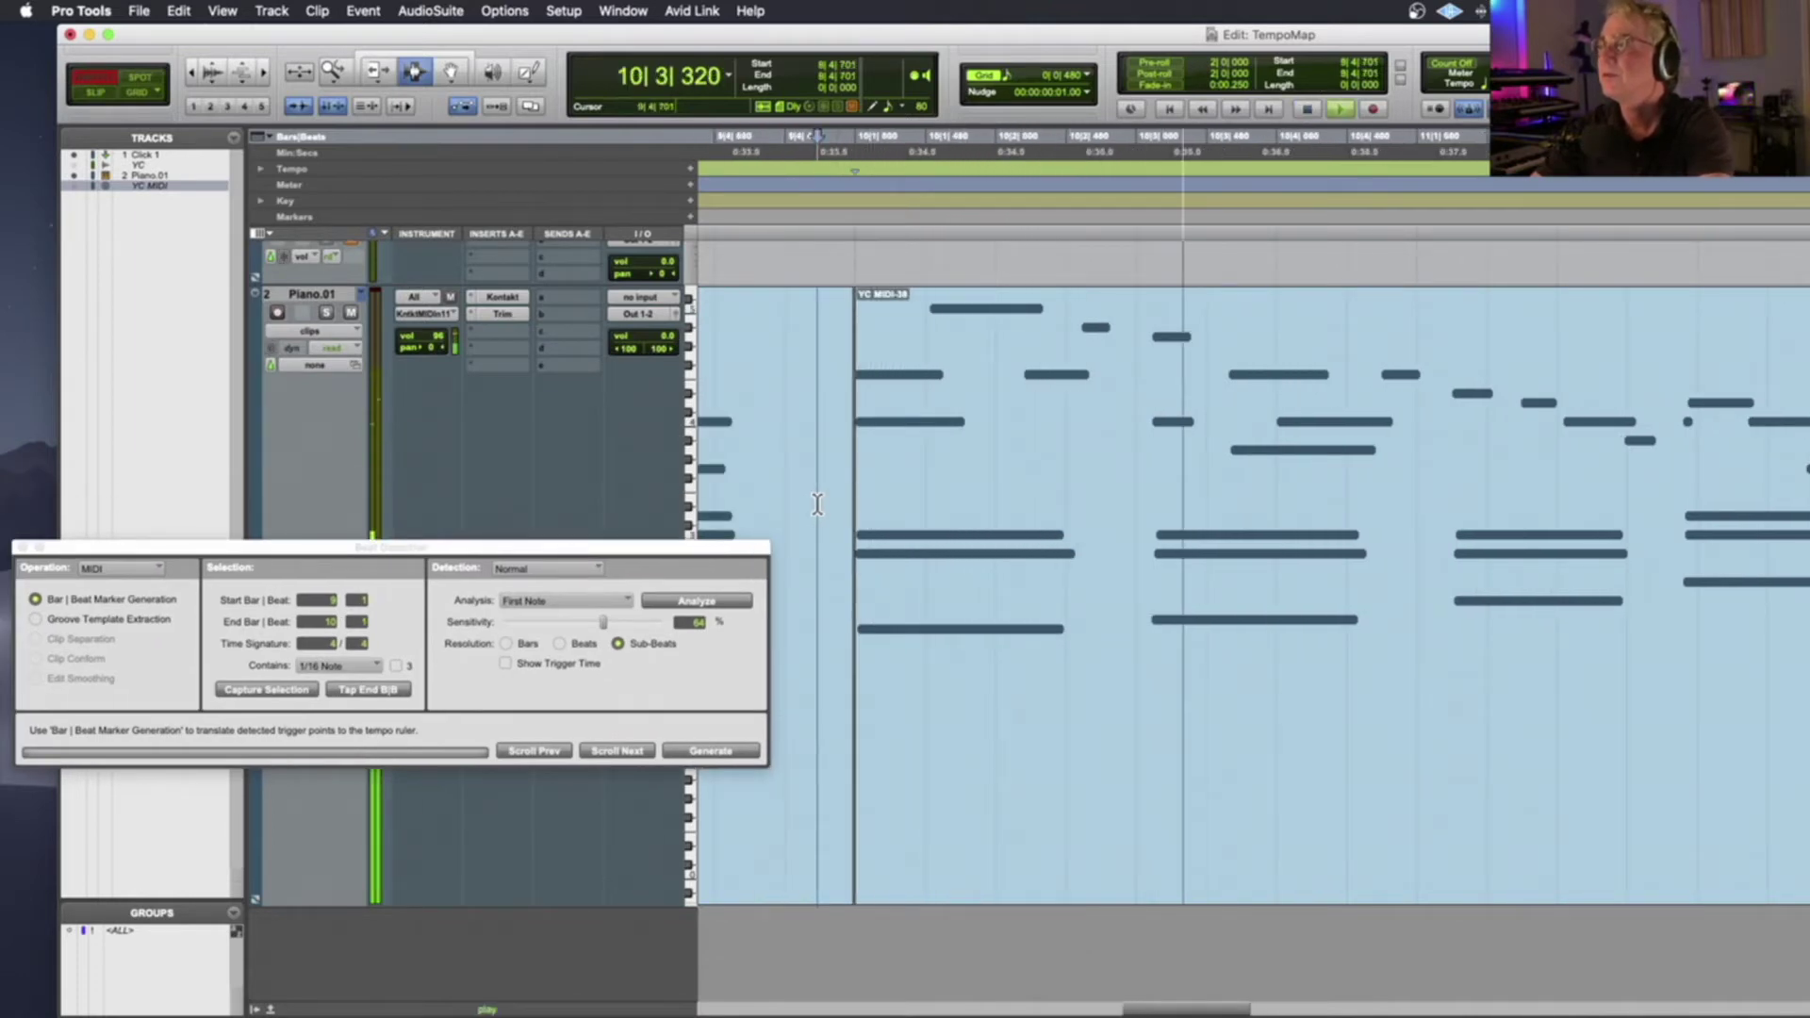
key(space)
Separate the piano clip at the note at 10|3|108 and select the first half of measure 10
click(1152, 487)
click(1137, 489)
key(Tab)
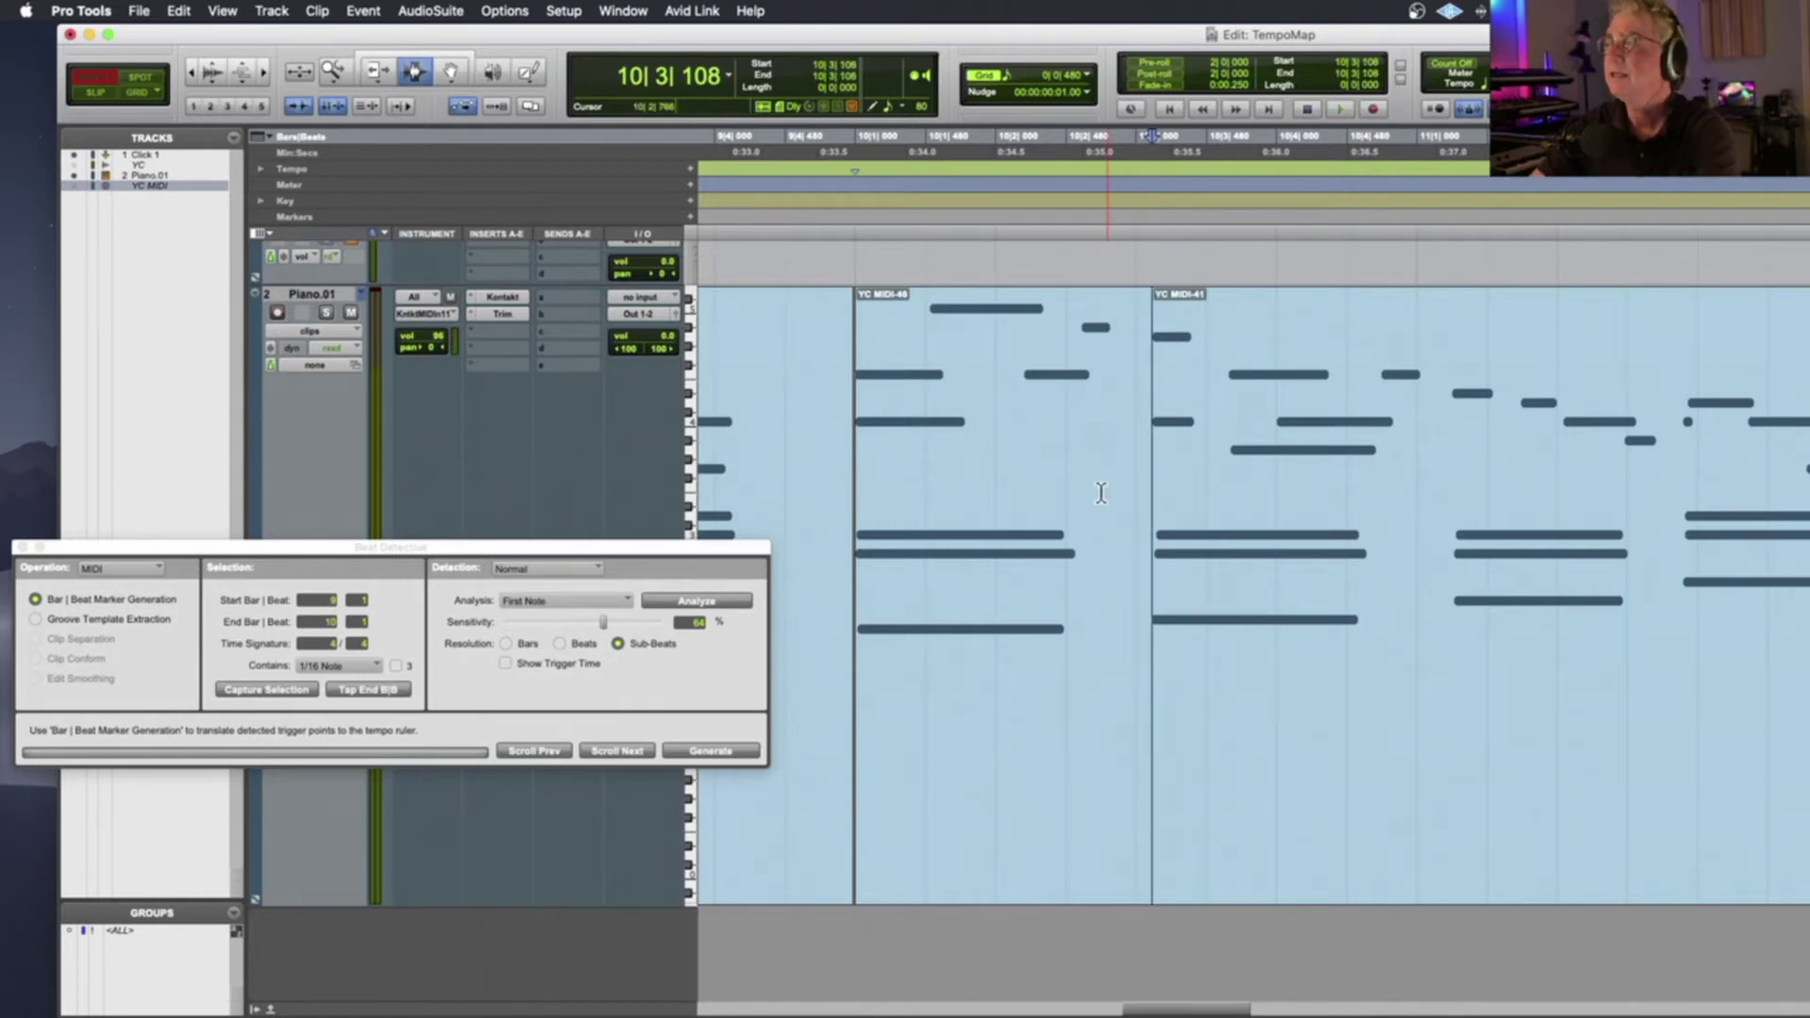
double_click(1100, 493)
Capture the first half of measure 10 as 10|1 to 10|3 in Beat Detective and generate its beat markers, preserving sample position
click(275, 688)
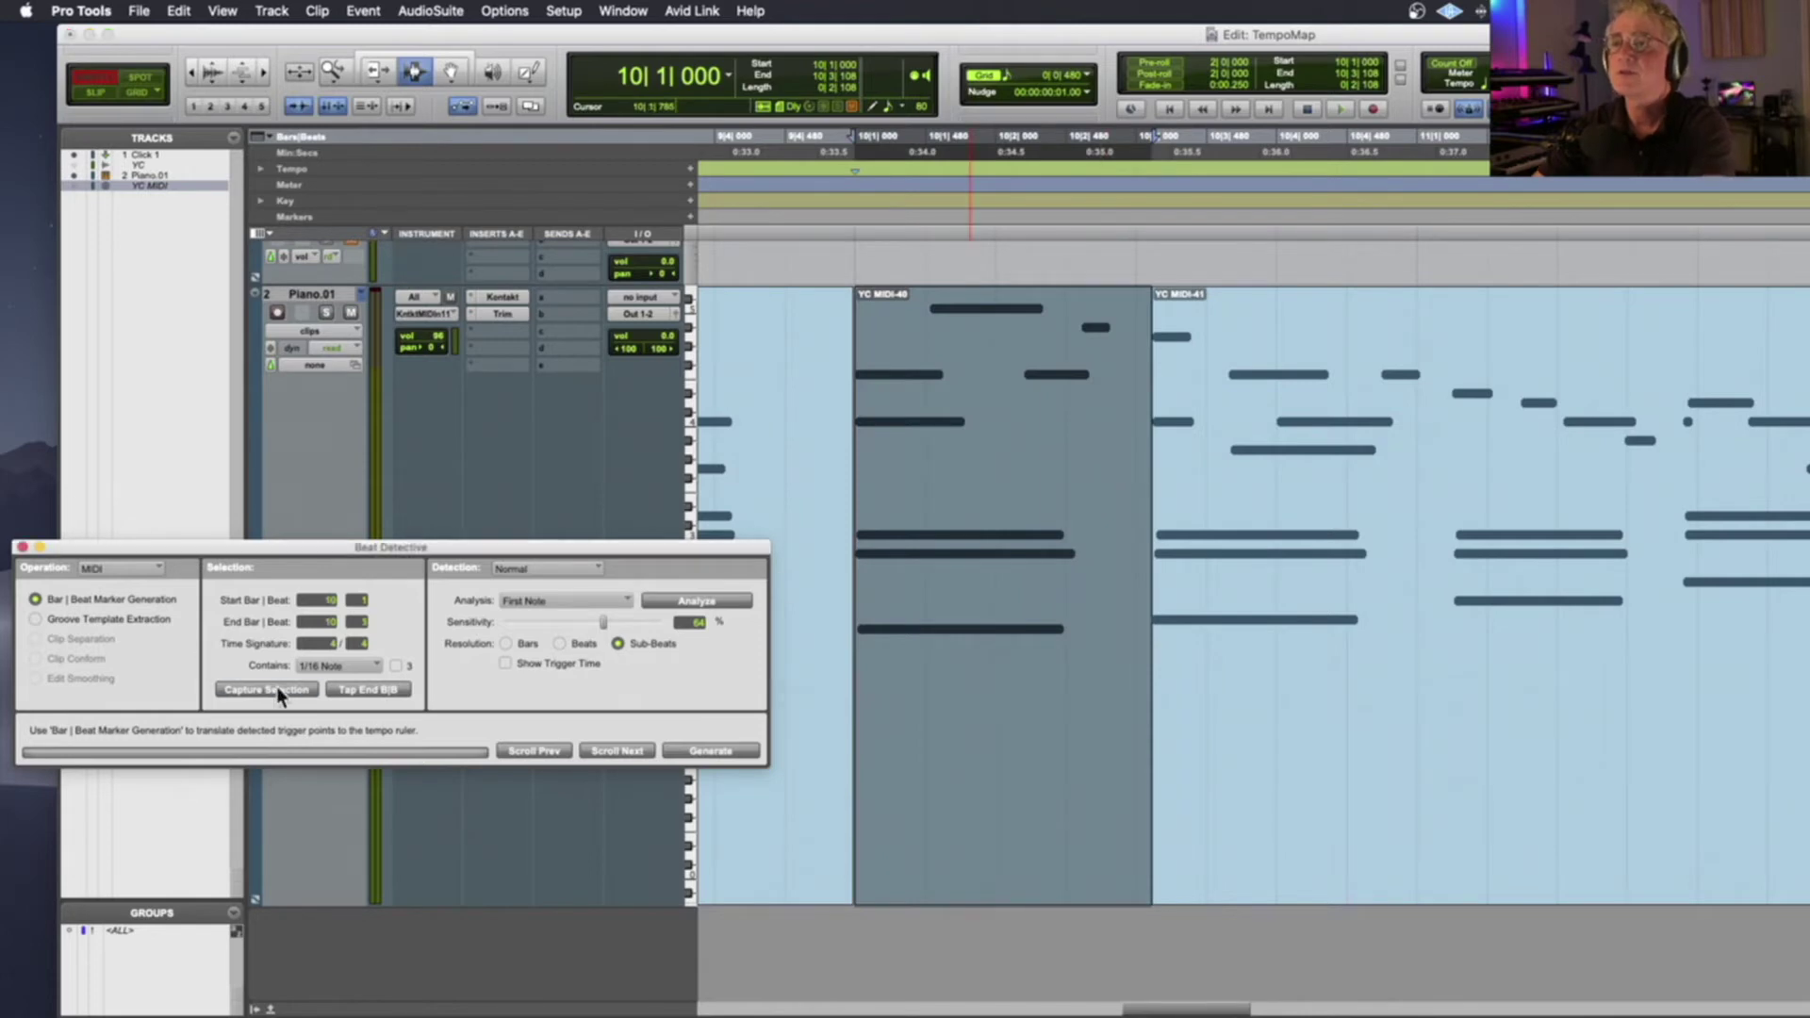
click(727, 752)
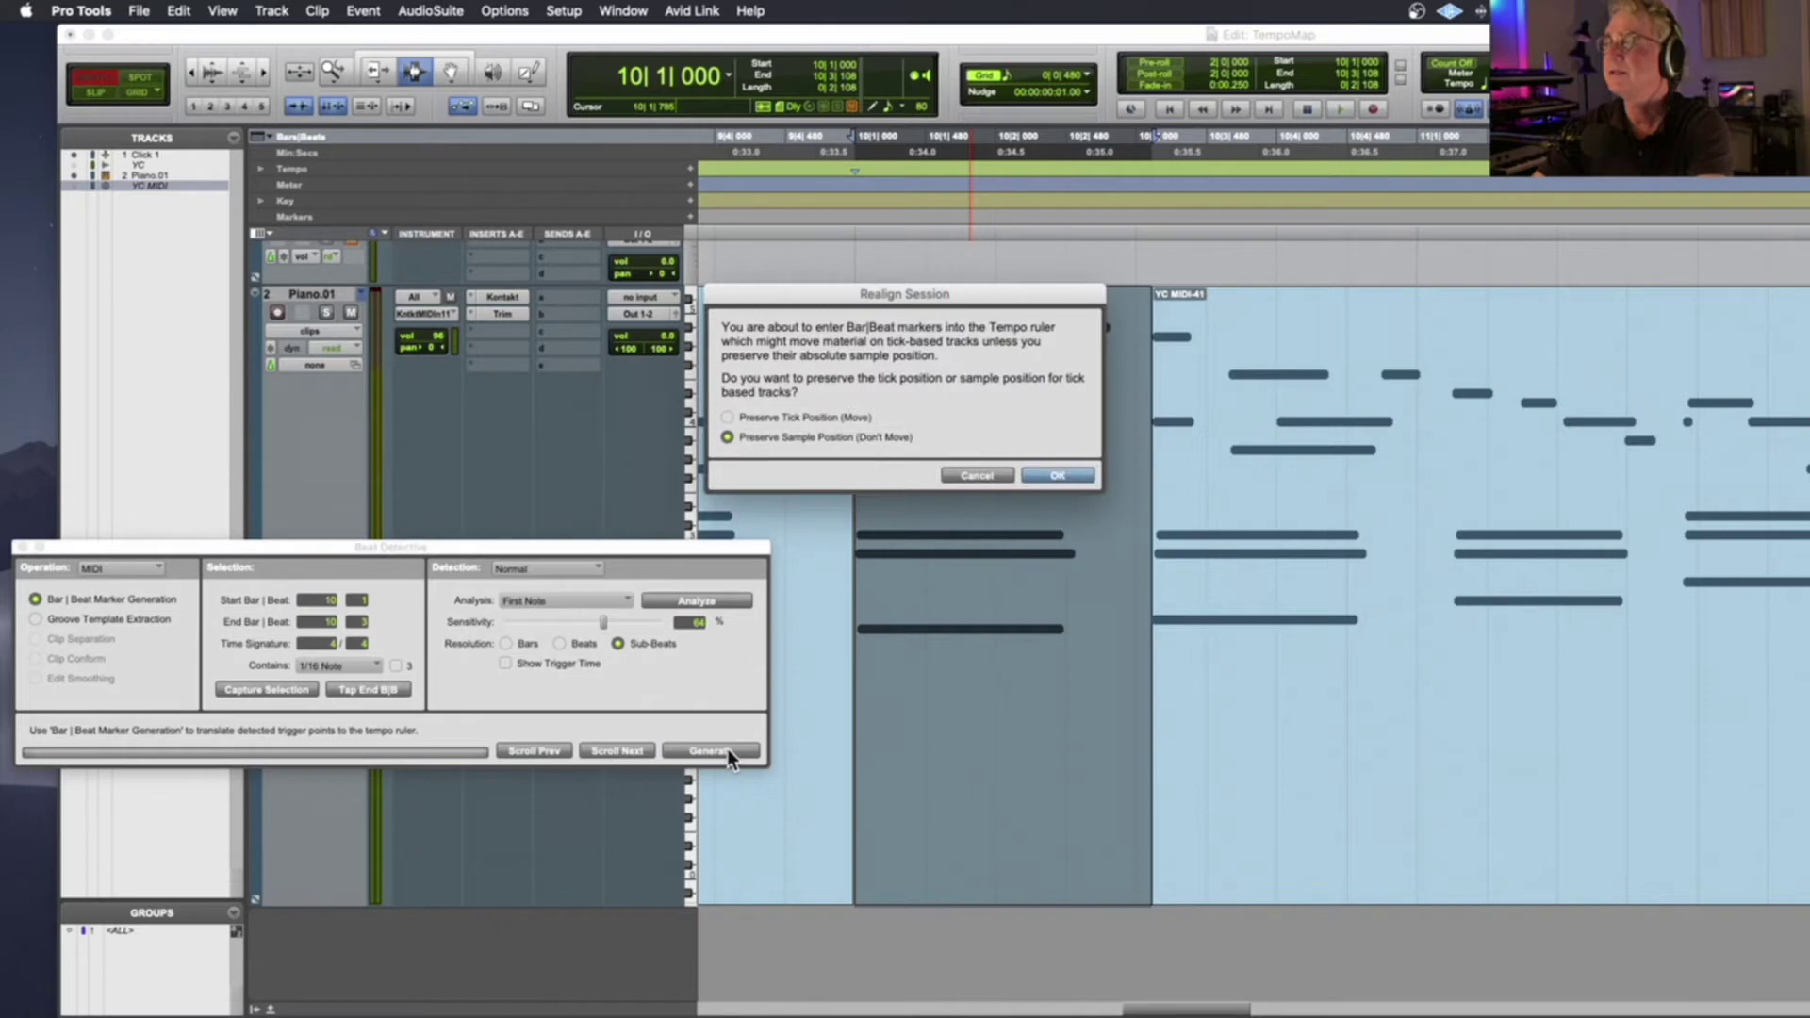
click(1059, 478)
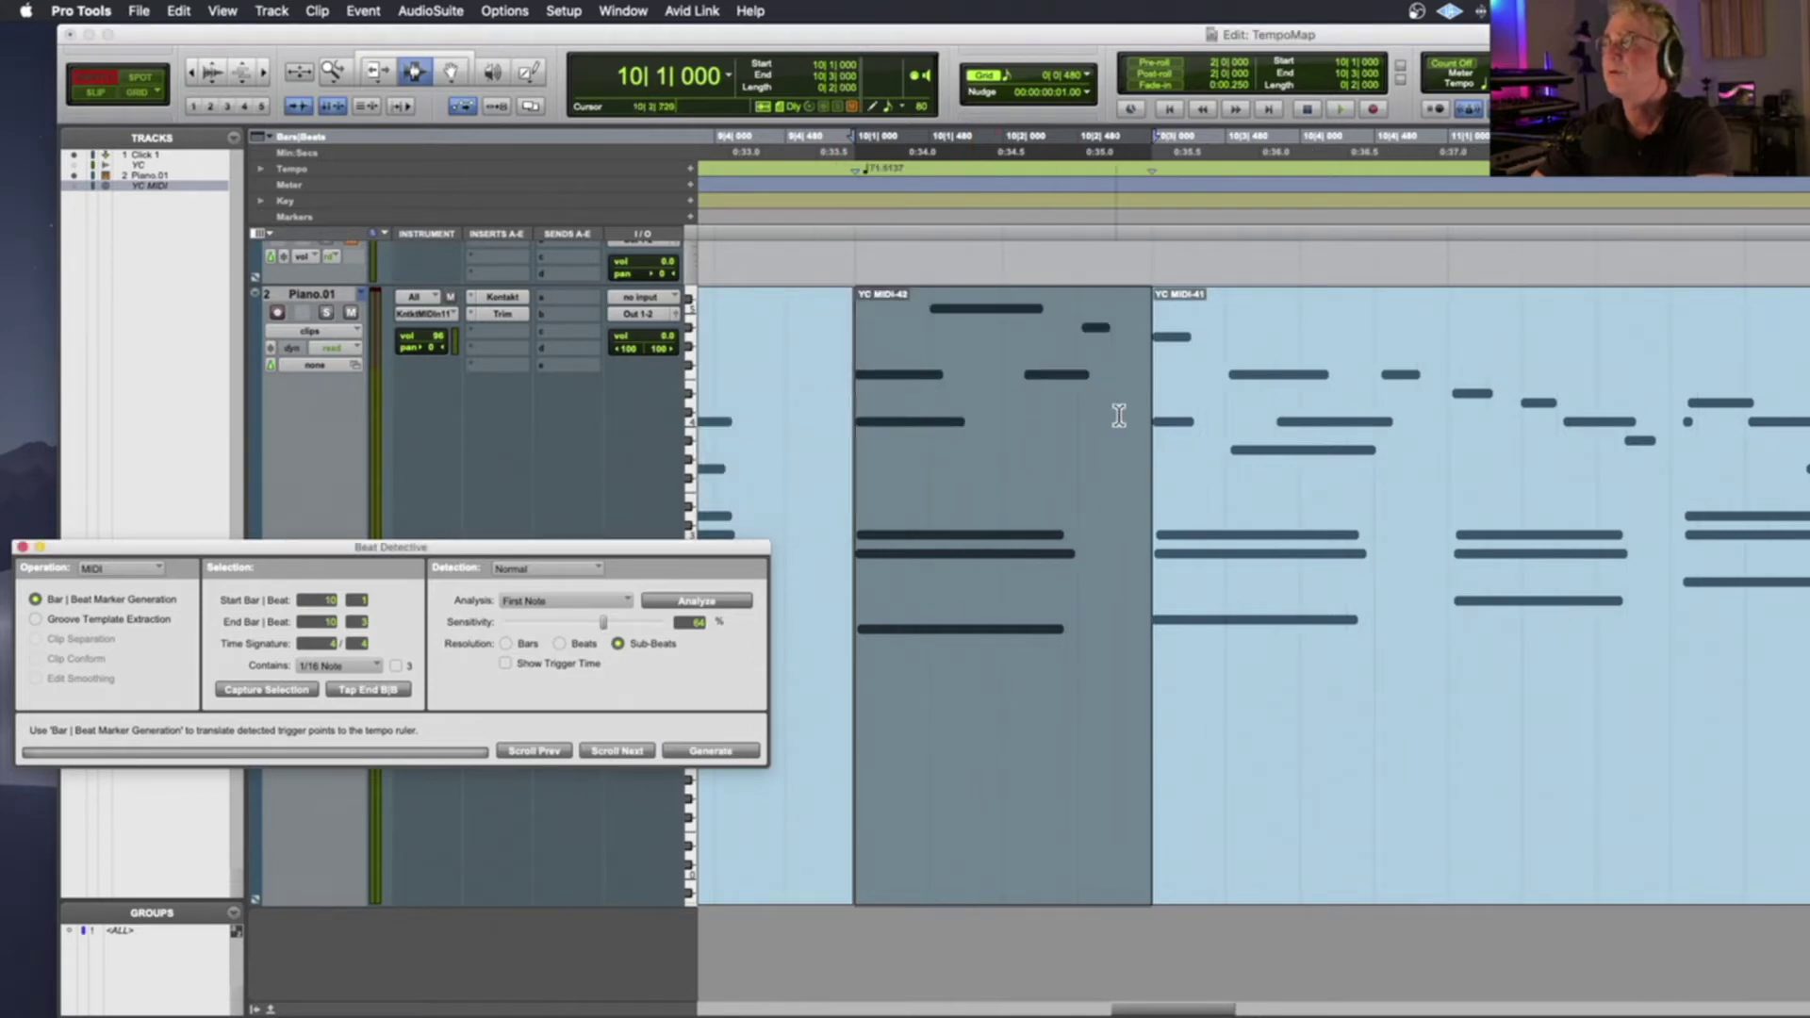
Play from 9|4|914 through measure 10 to locate the measure 11 downbeat
click(1139, 443)
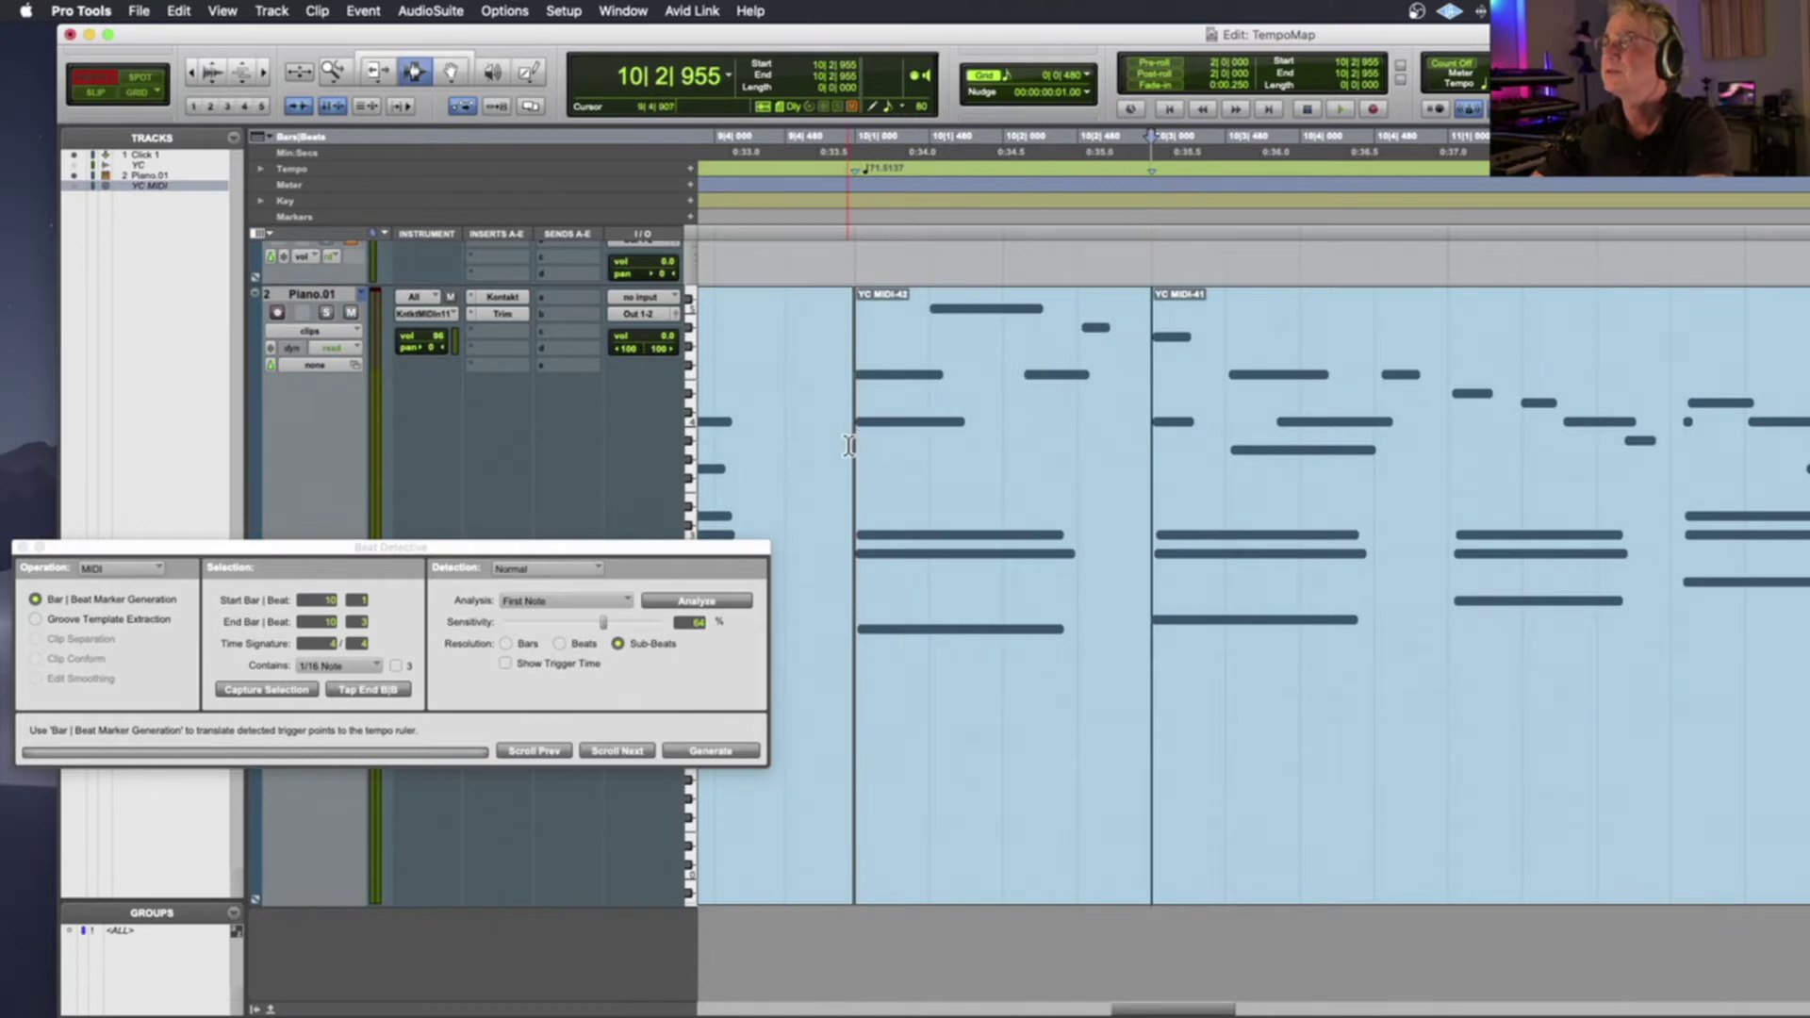
click(849, 445)
key(space)
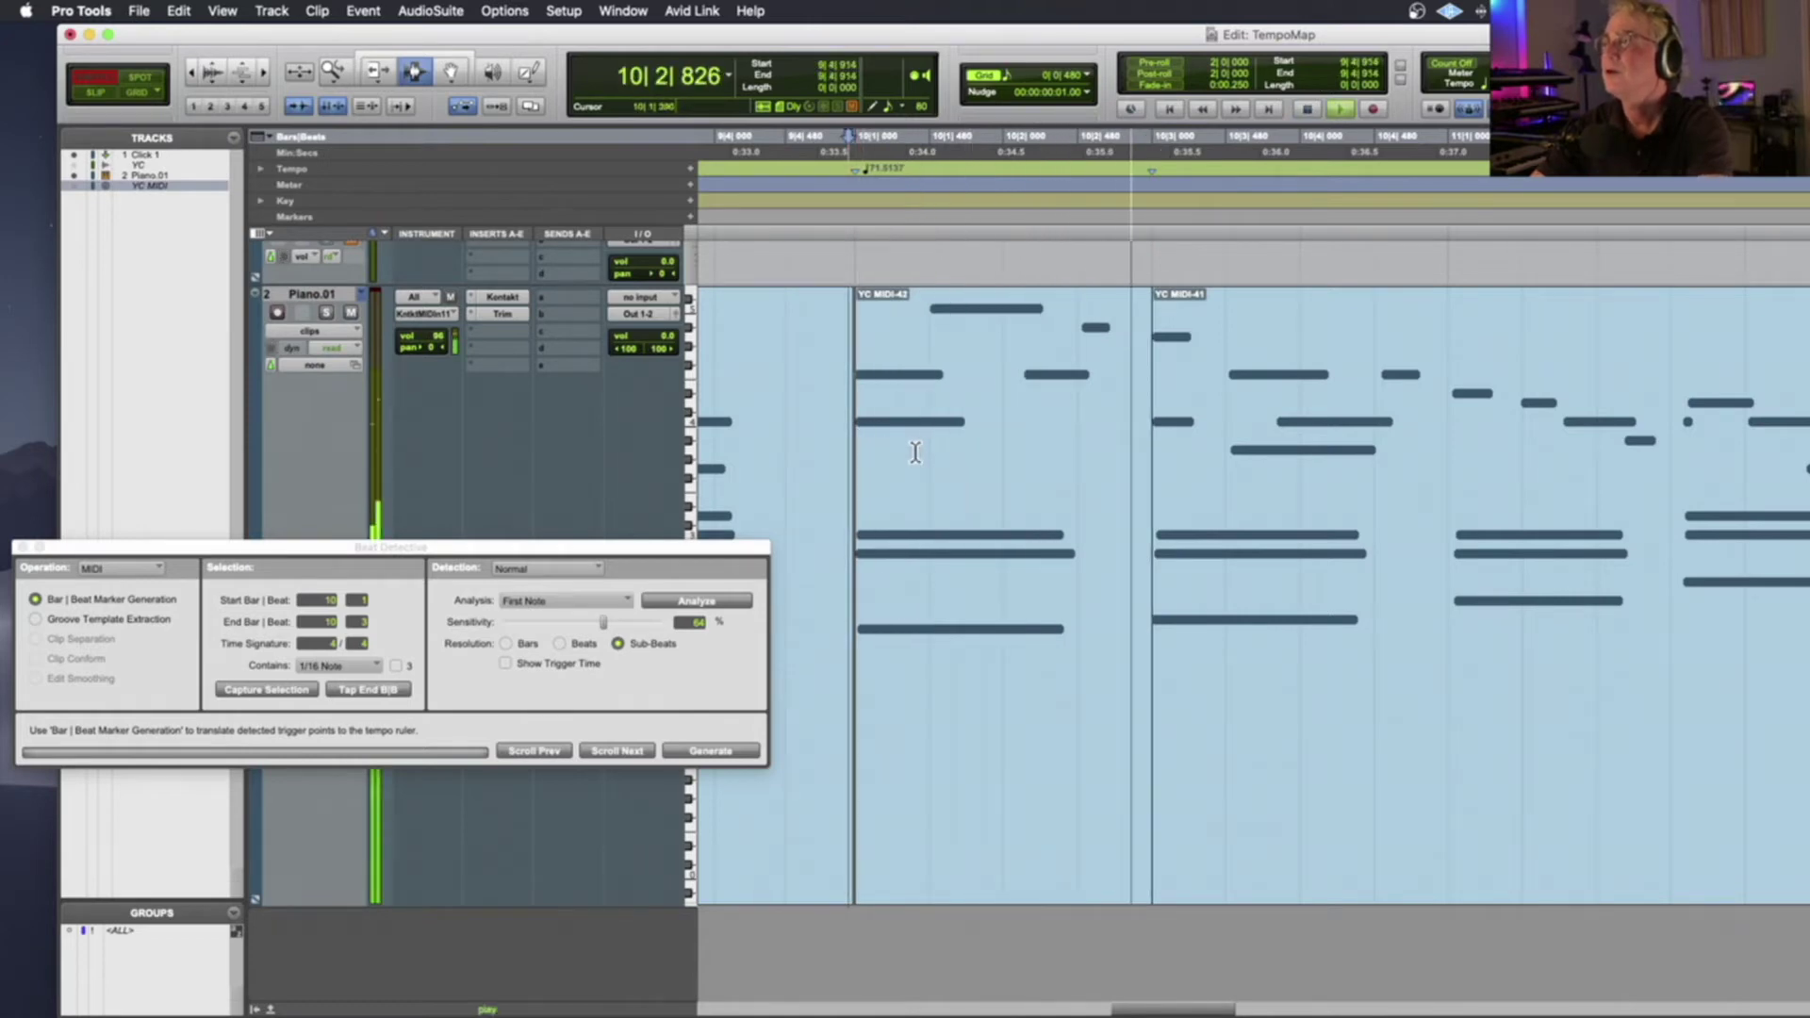
key(space)
Separate the piano clip at the measure 11 downbeat note at 11|1|030 and select the second half of measure 10
click(1444, 503)
key(Tab)
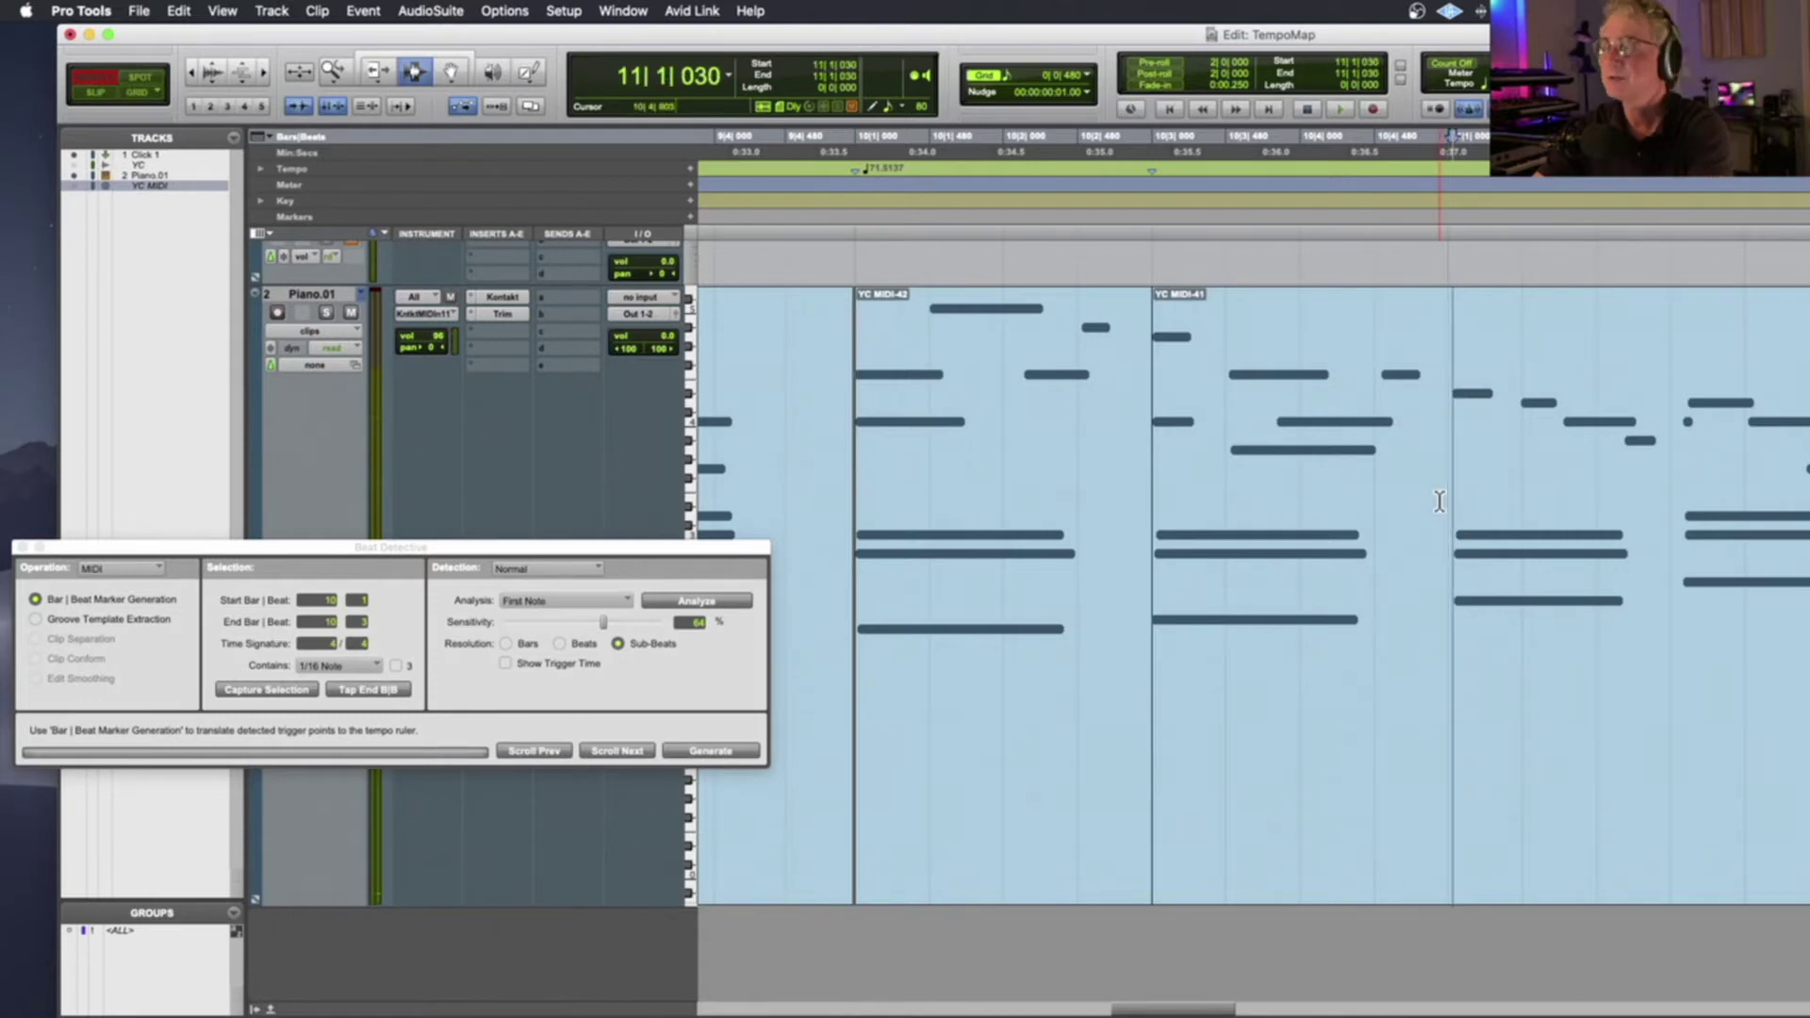
key(super+e)
click(1345, 489)
double_click(1345, 489)
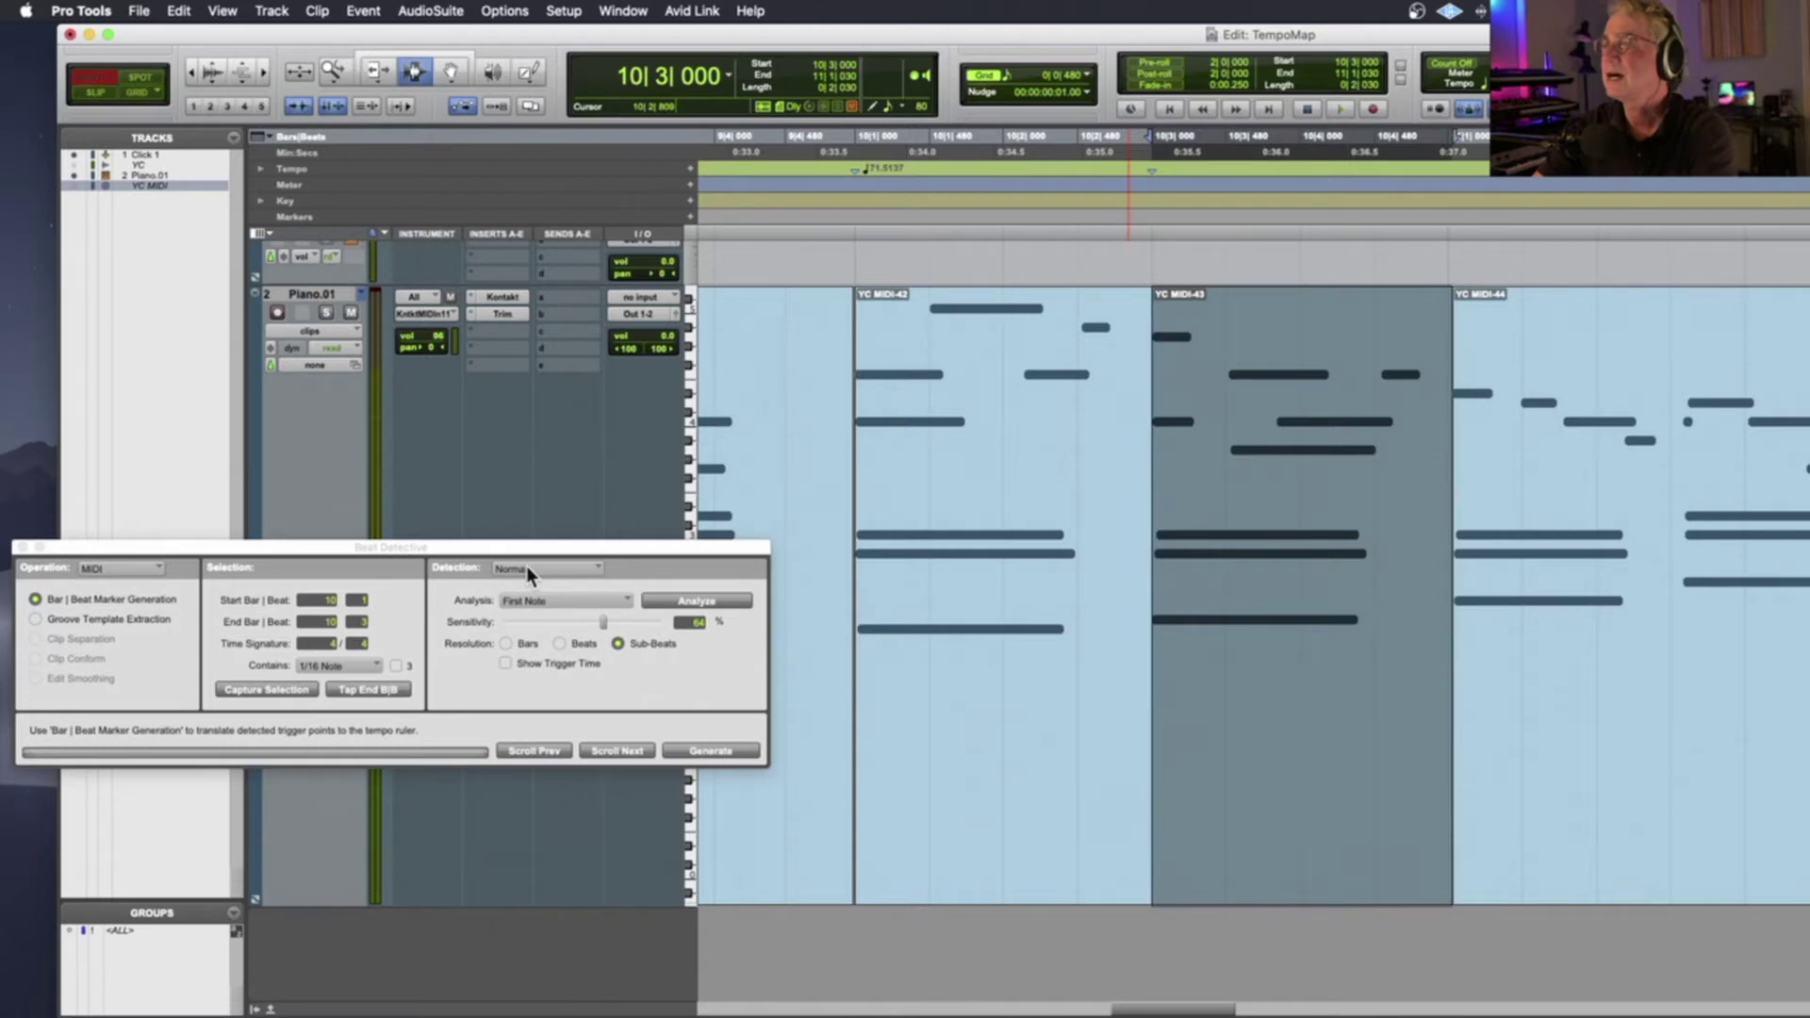
Capture the second half of measure 10 as 10|3 to 11|1 and generate its beat markers, preserving sample position
click(271, 686)
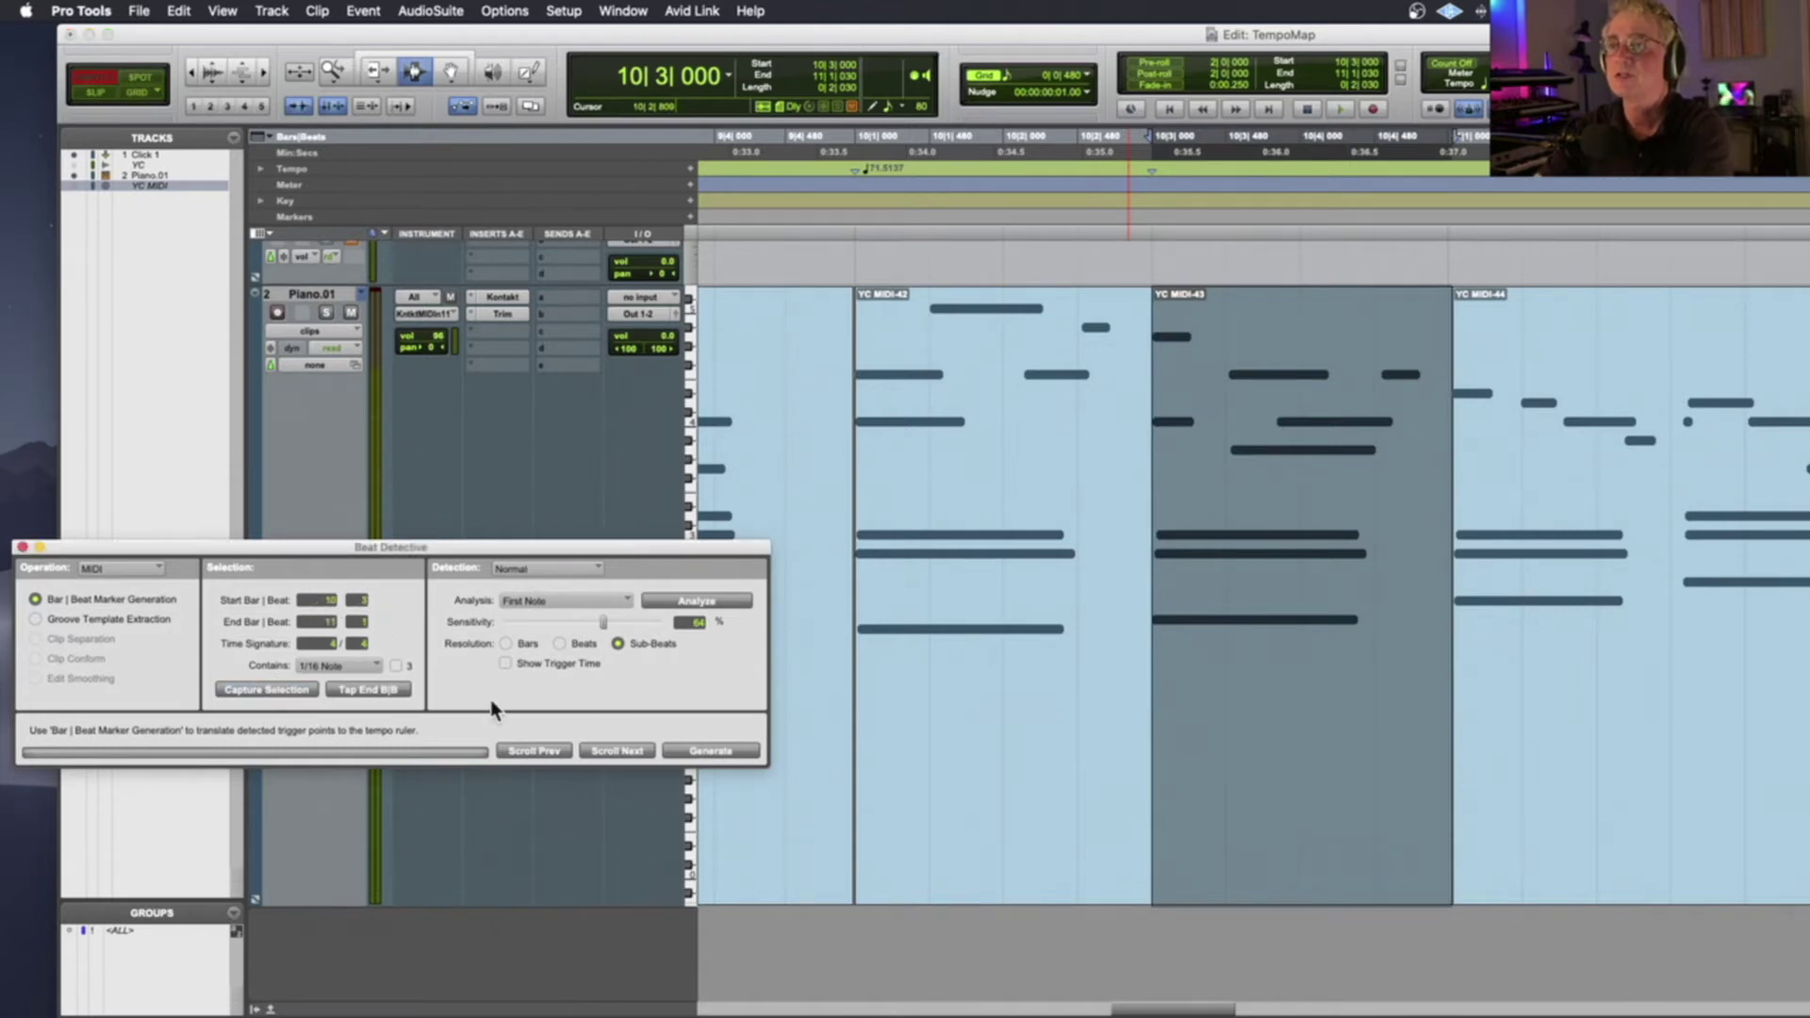
click(725, 751)
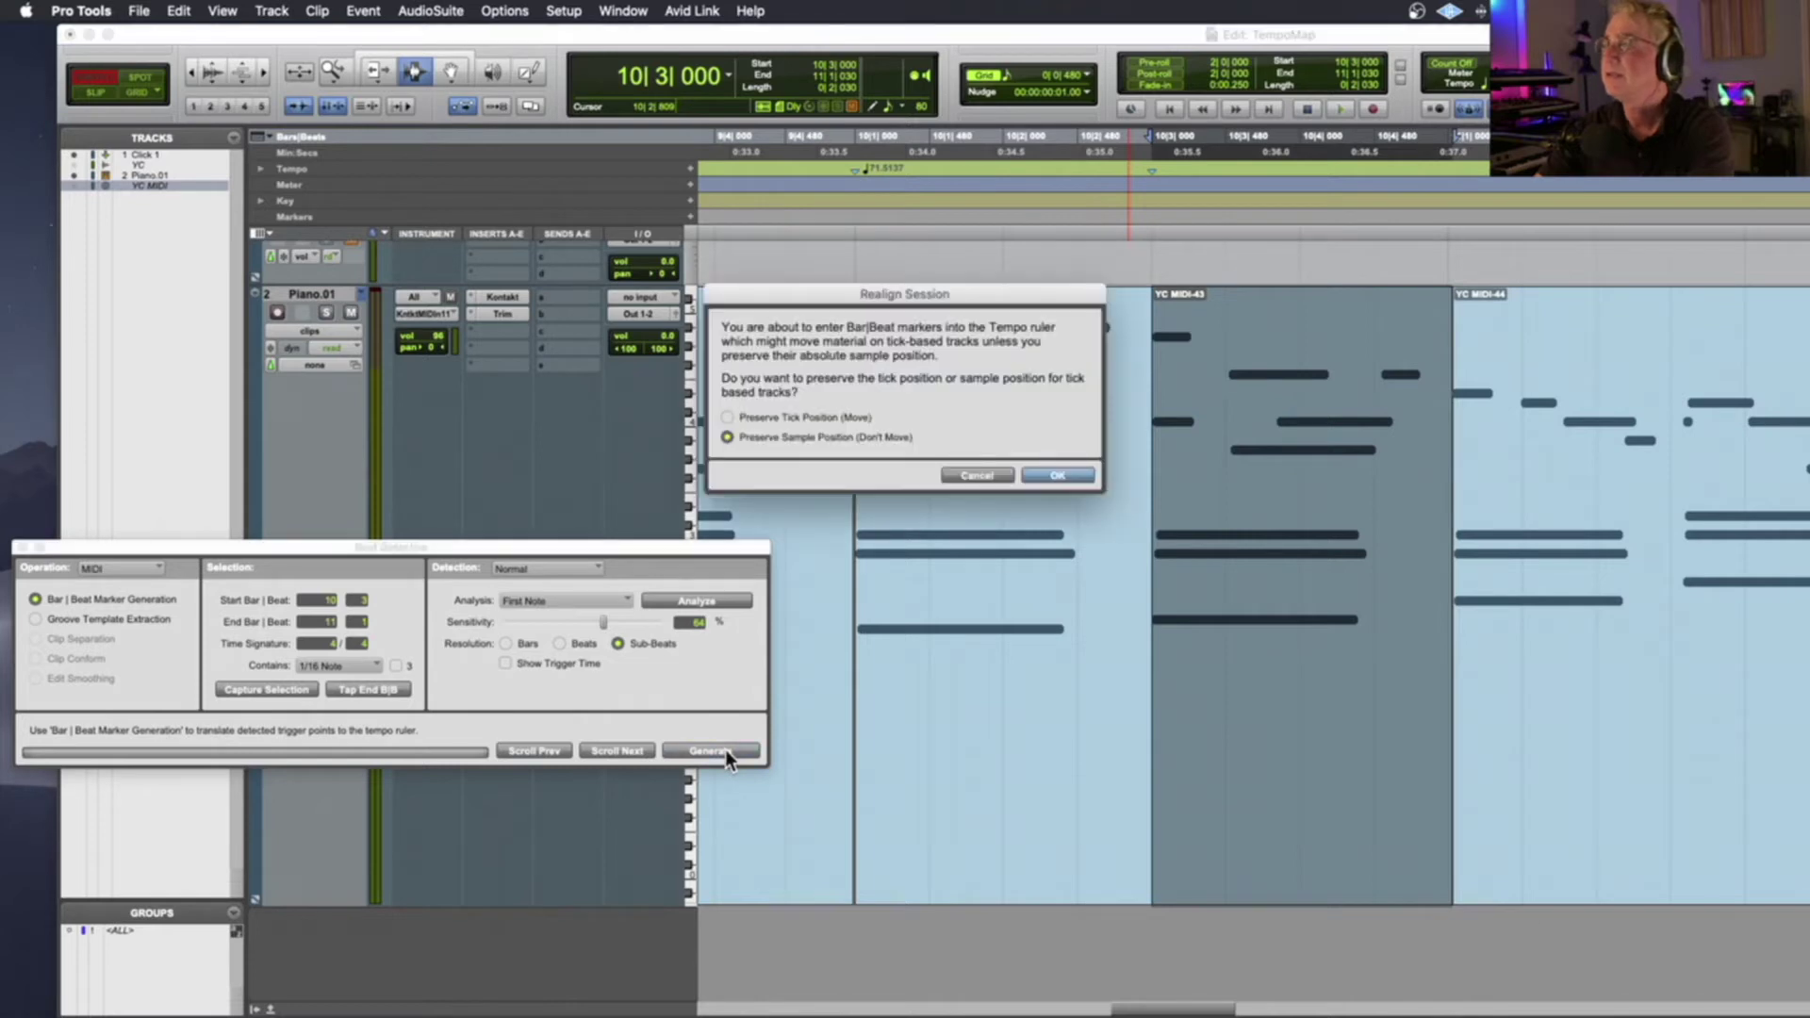
click(1053, 476)
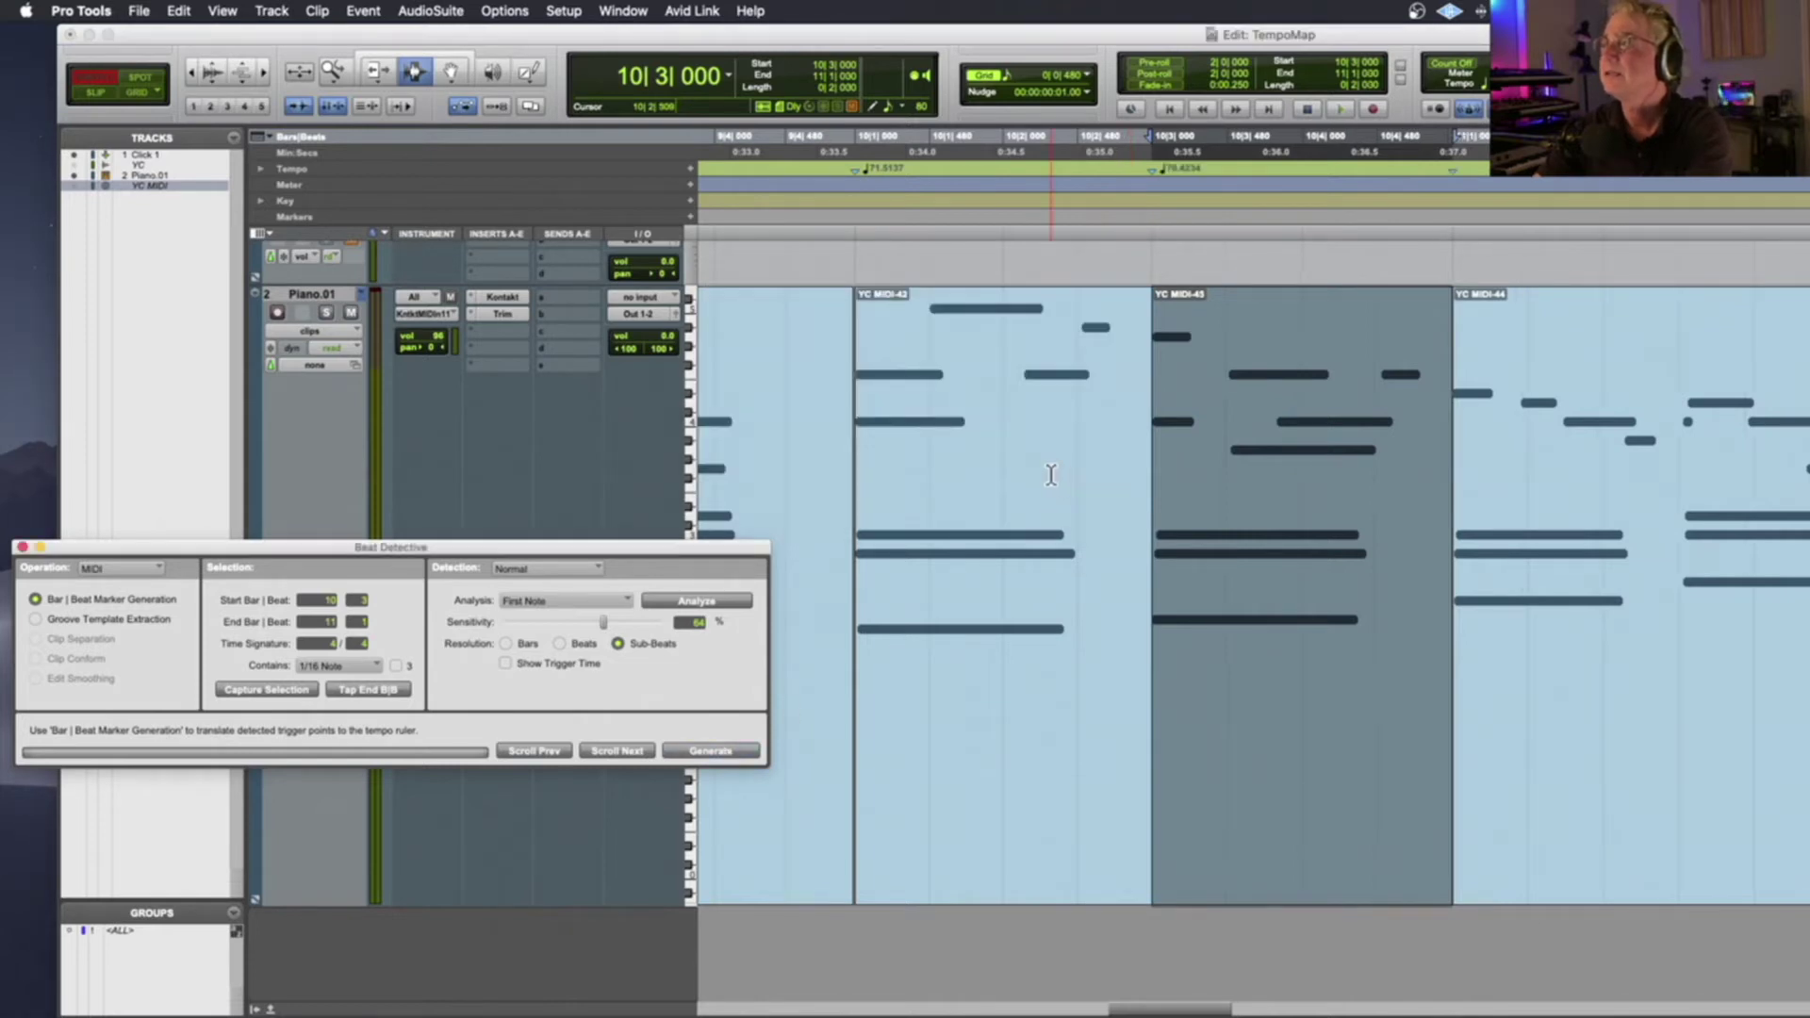
Play from 9|4|869, and repeatedly from 10|4|856, to locate the middle of measure 11 among the remaining notes
click(846, 351)
key(space)
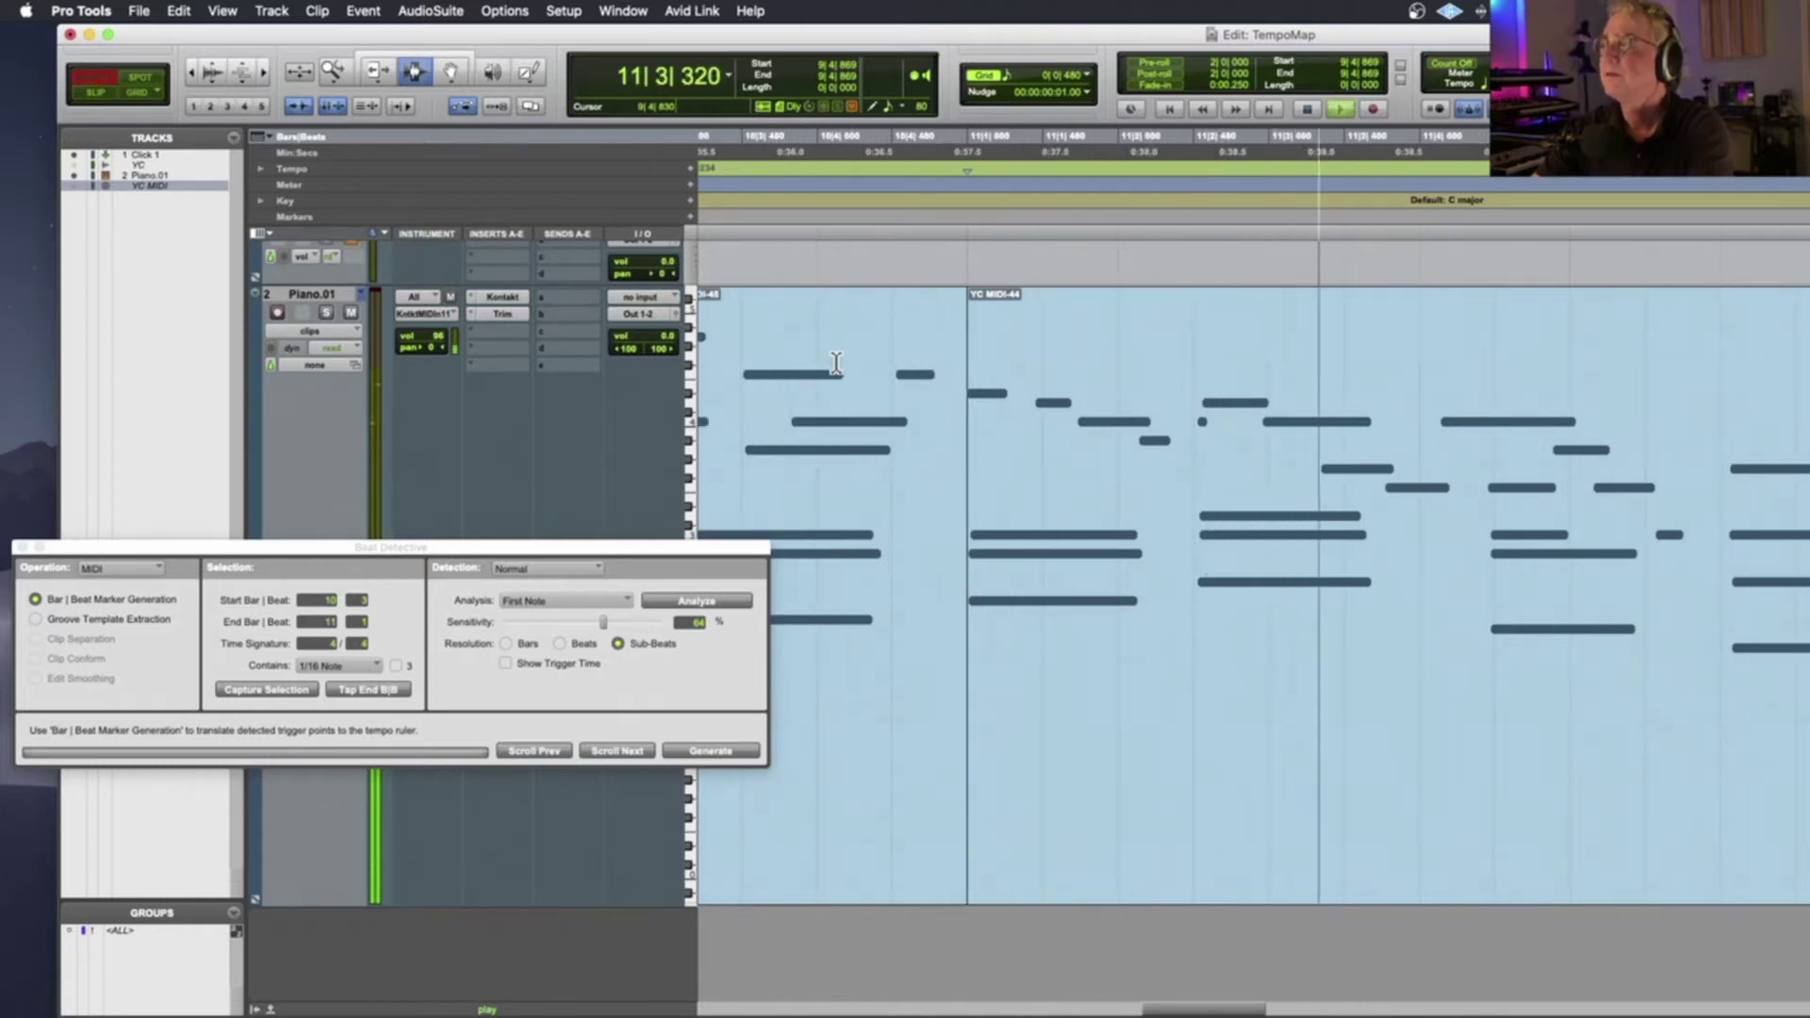
key(space)
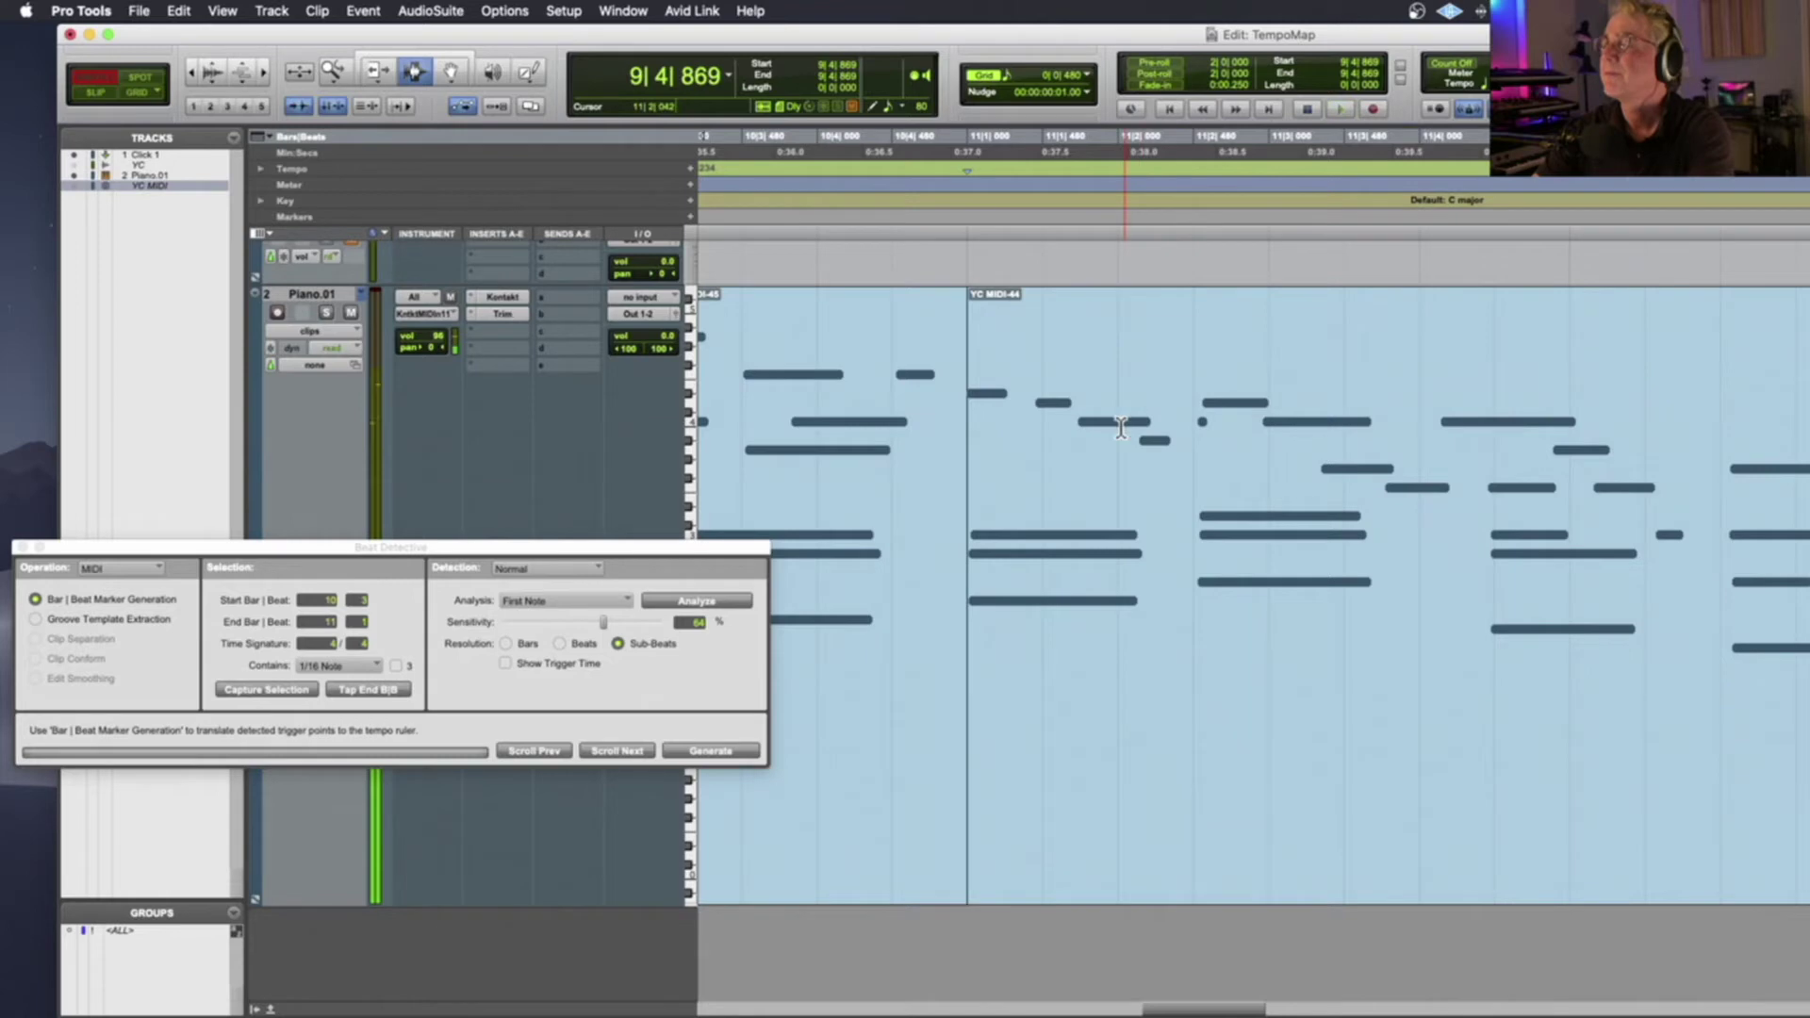
click(959, 437)
key(space)
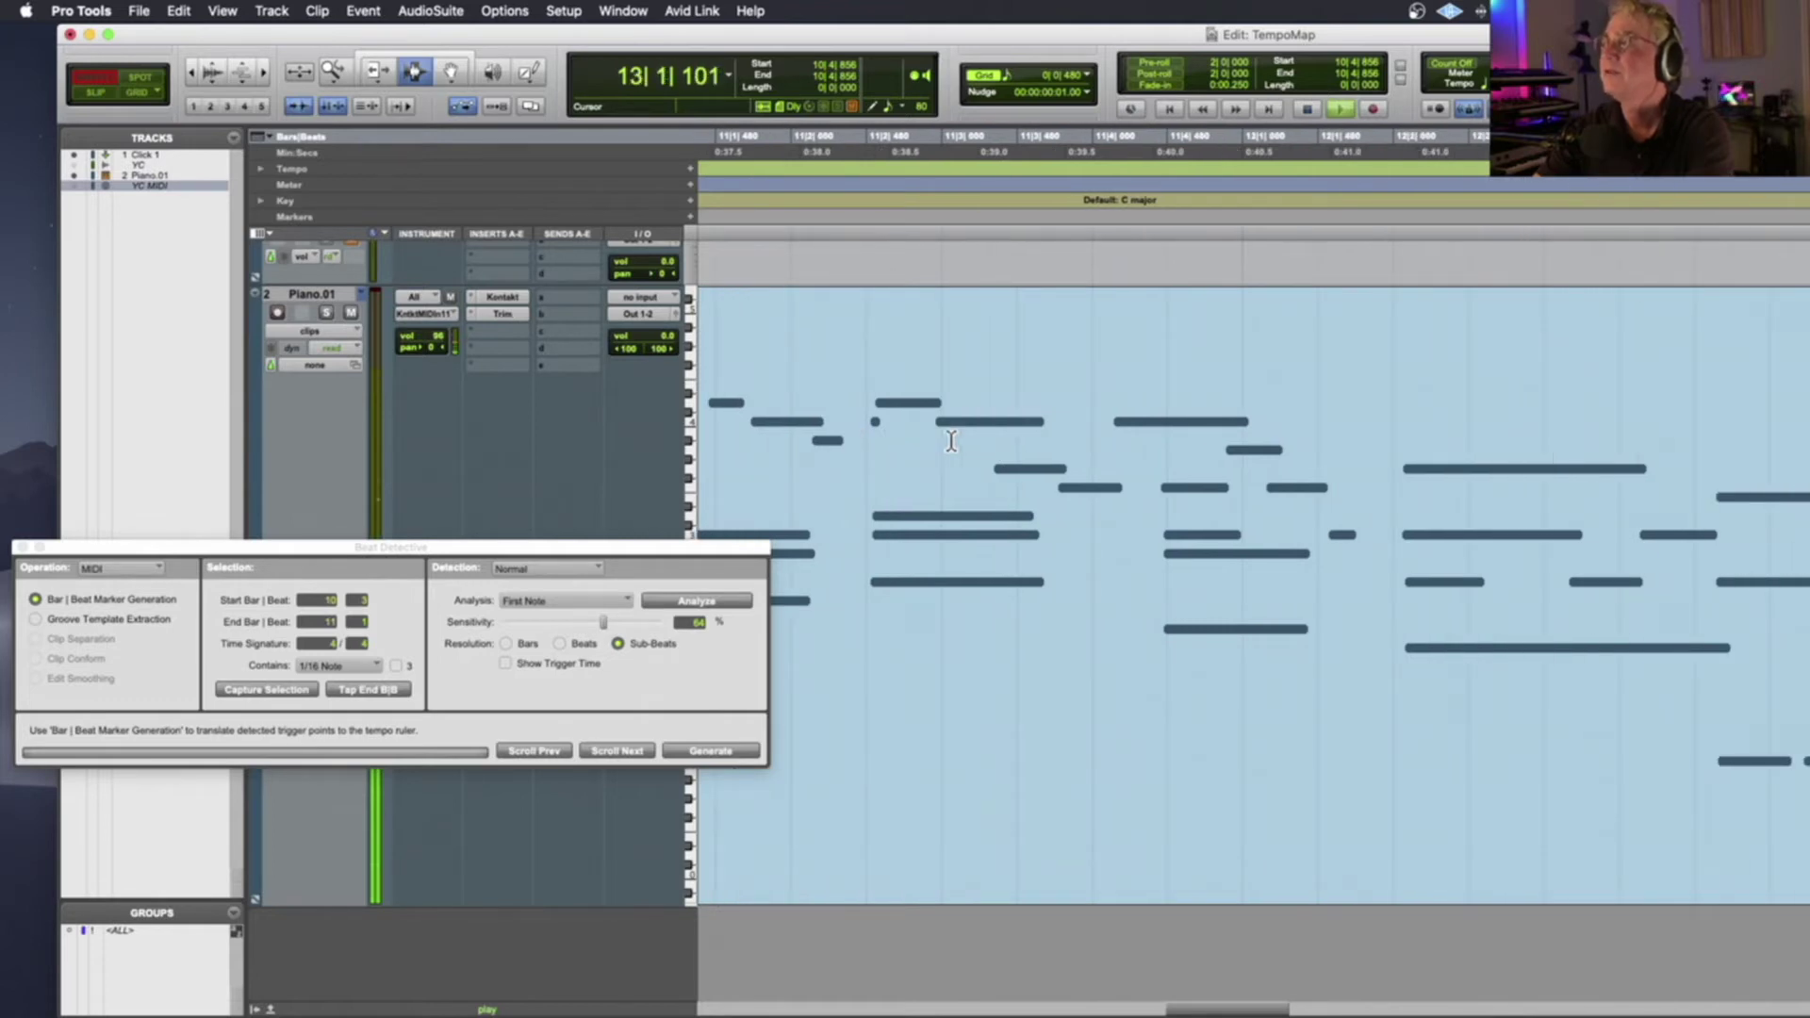
key(super+bracketleft)
key(super+bracketleft)
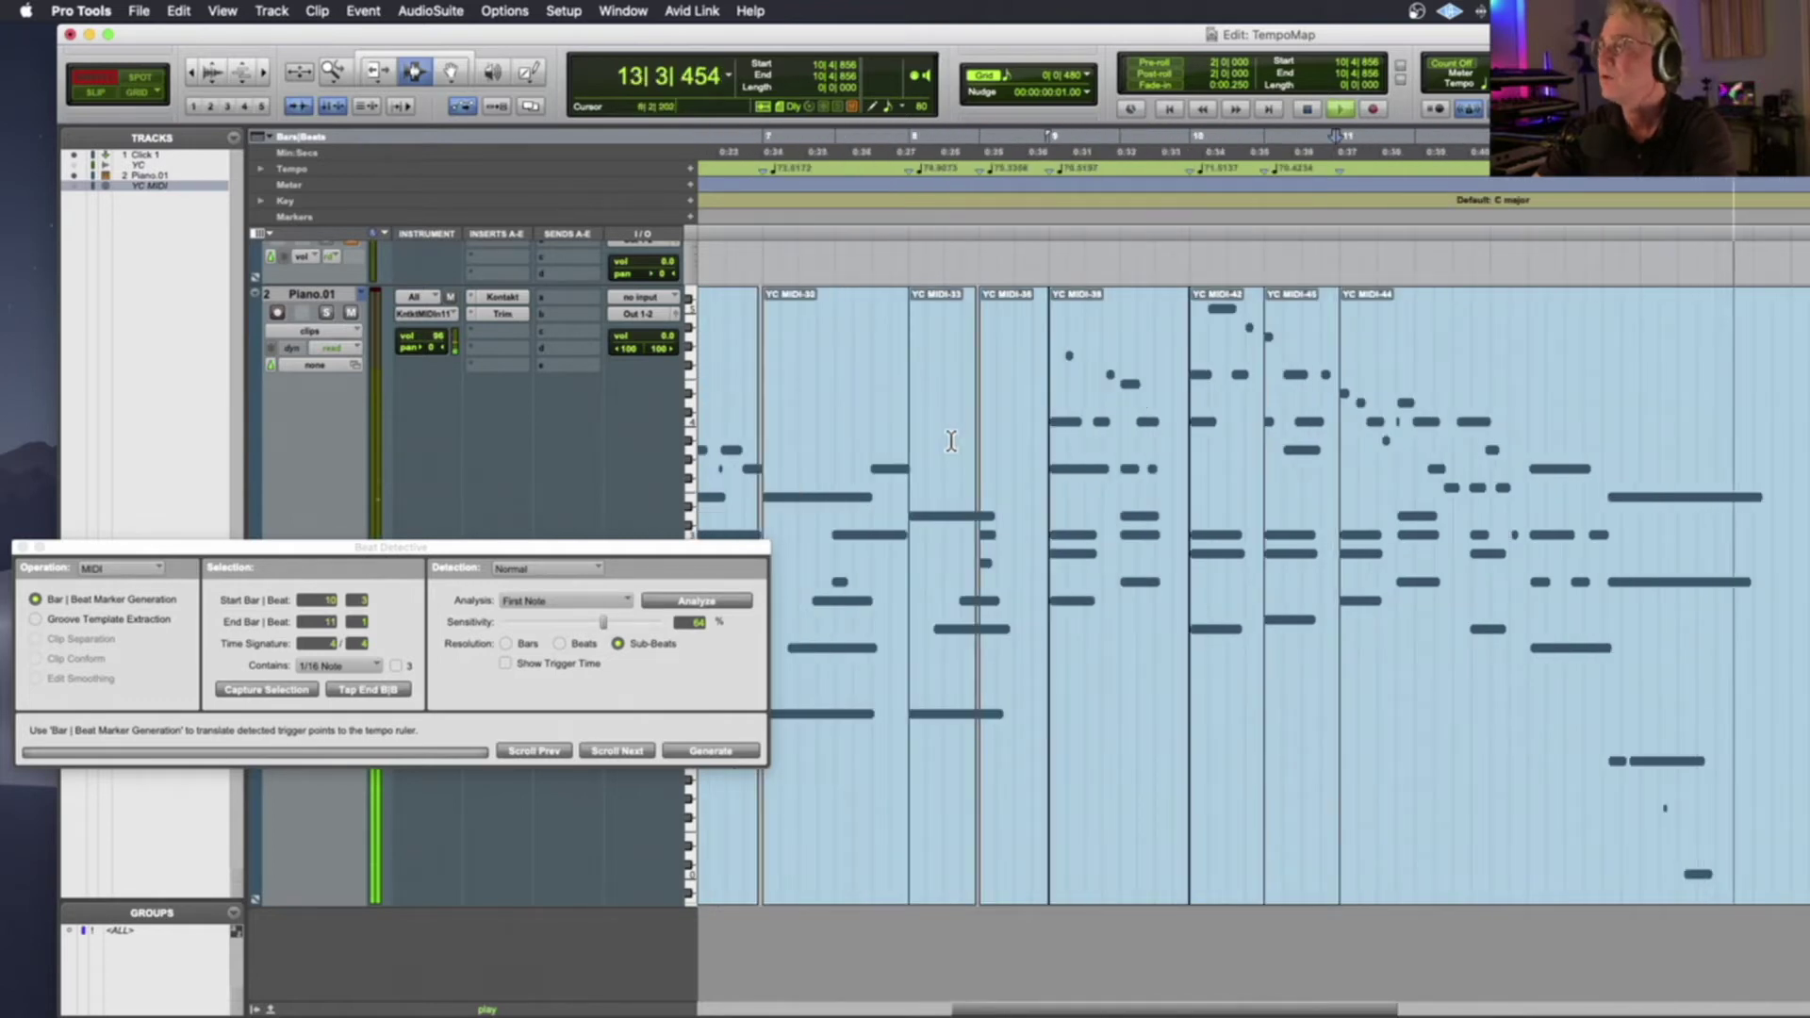
key(space)
key(super+bracketright)
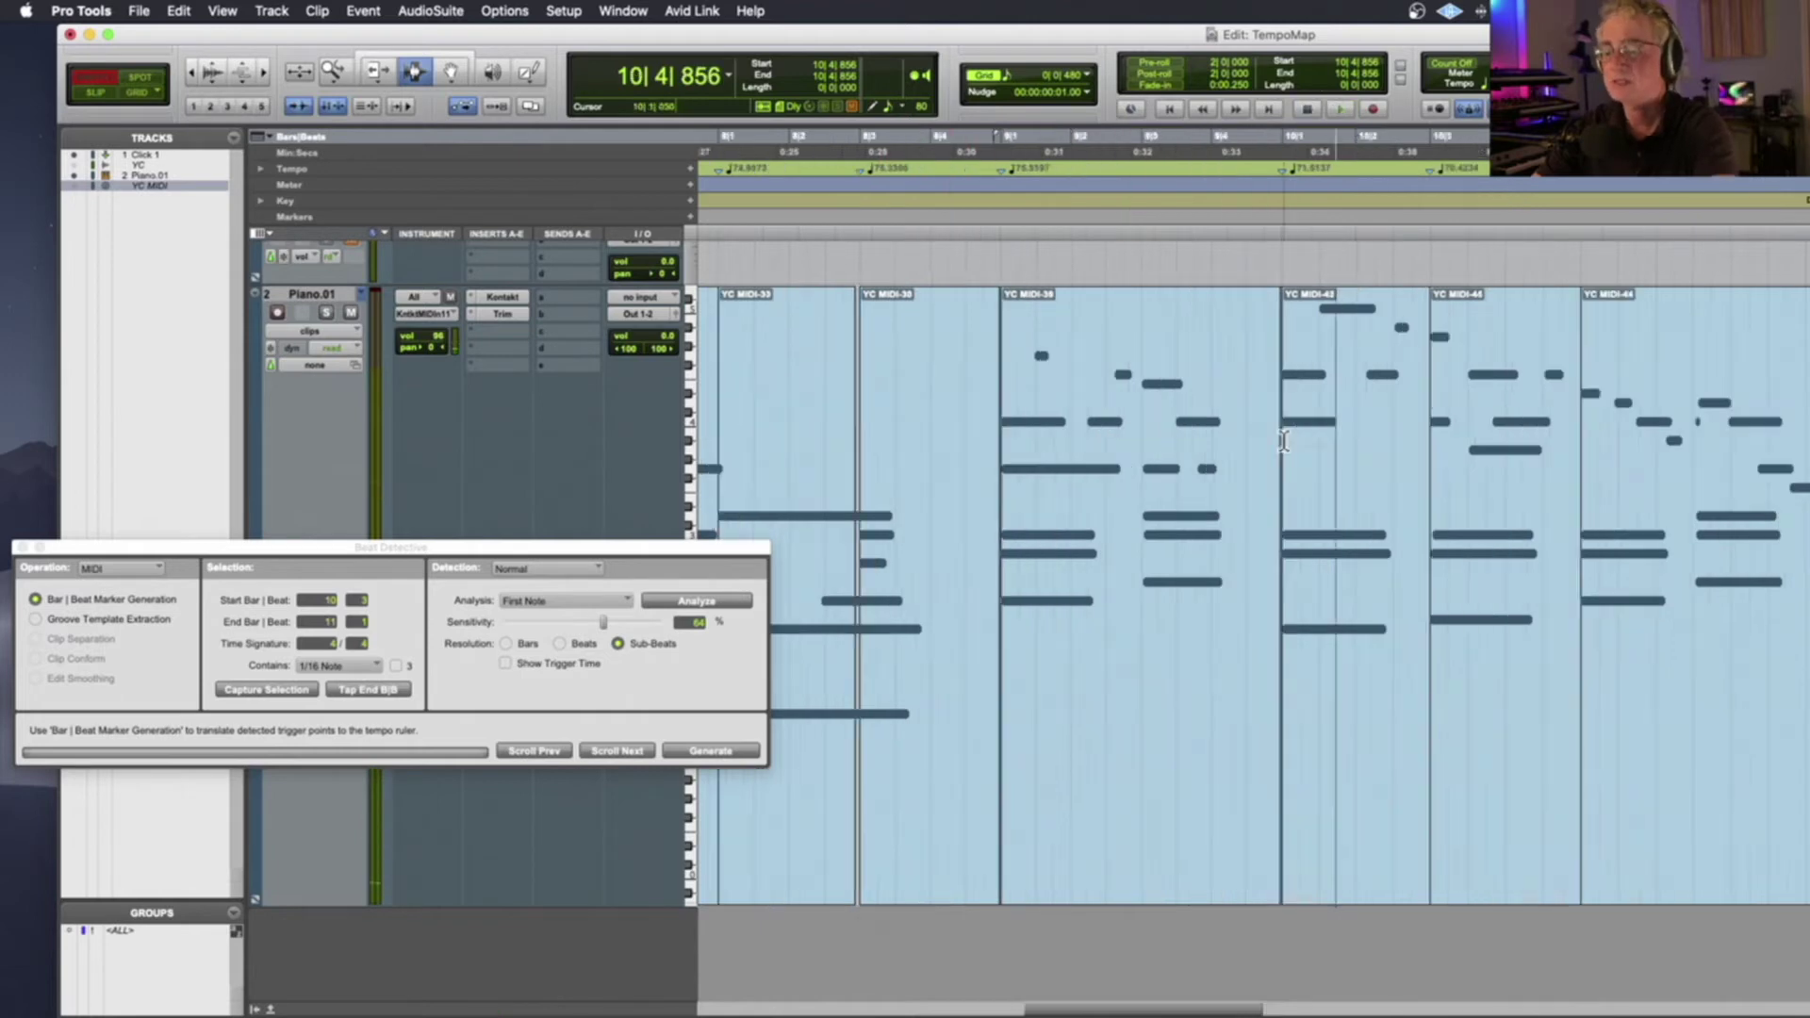
key(super+bracketright)
key(super+bracketright)
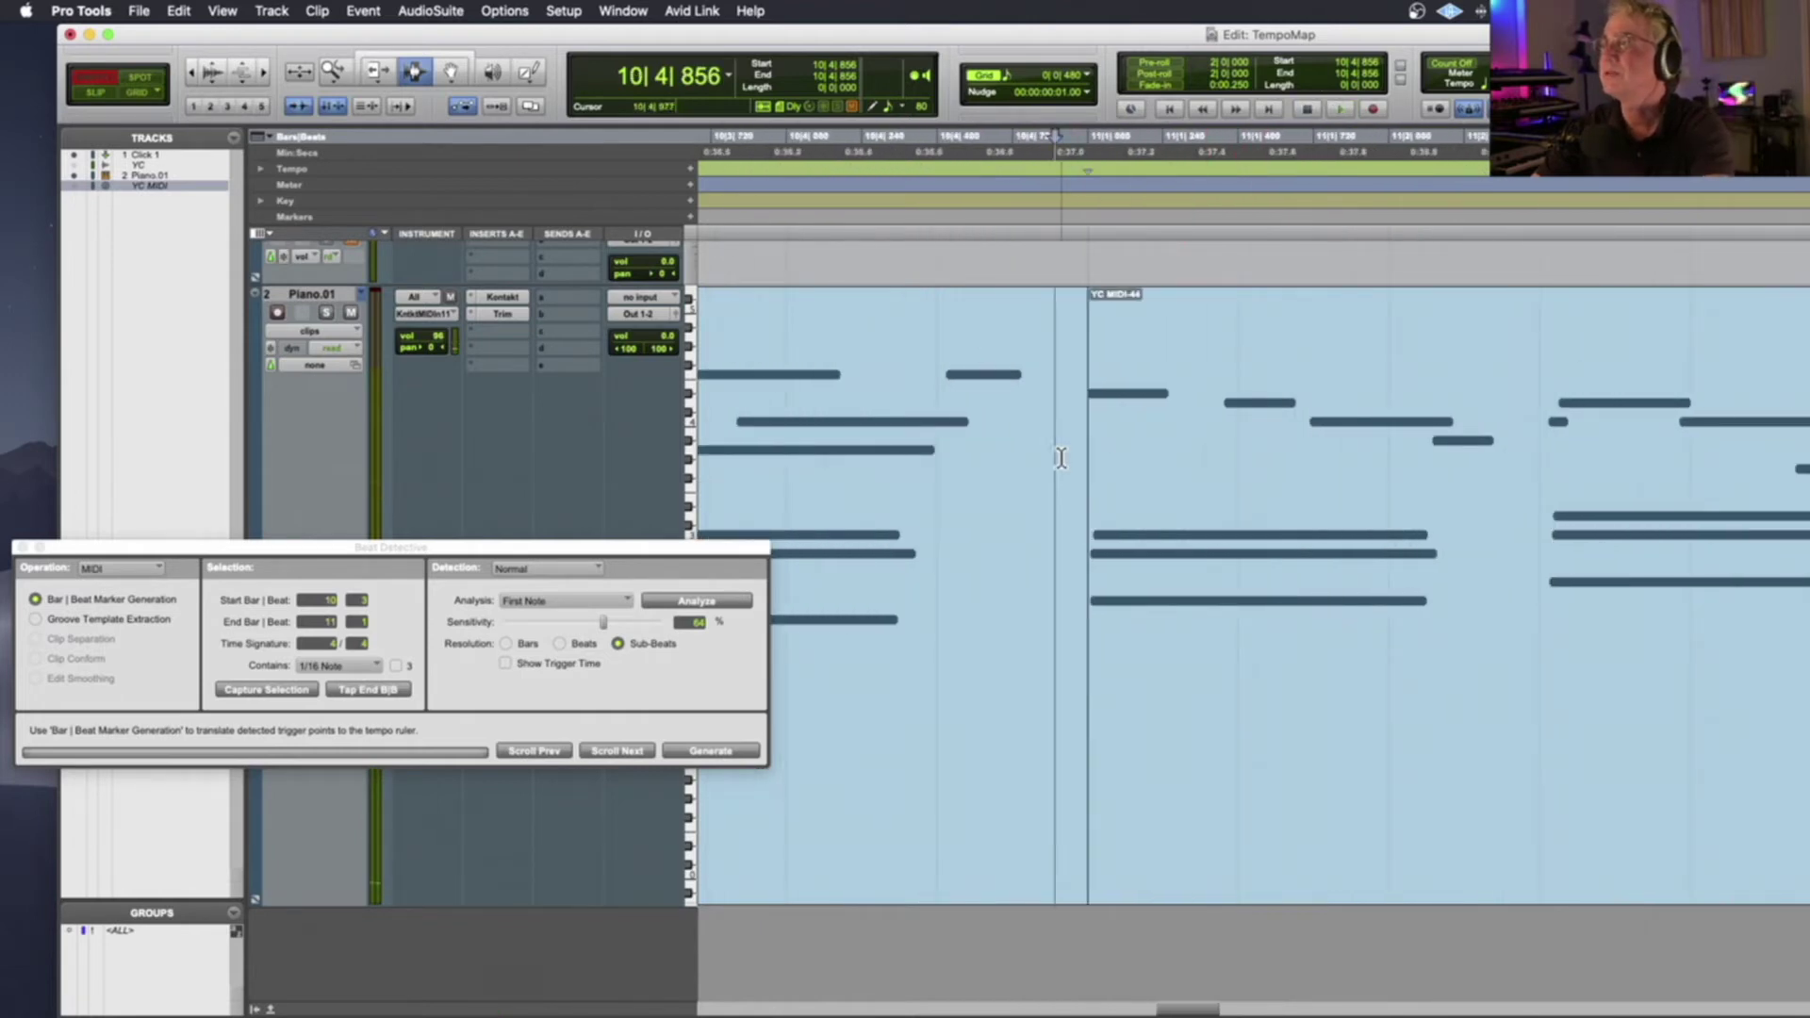
key(space)
key(space)
Separate the piano clip at the low note at 11|2|513 and select the first half of measure 11
click(1549, 542)
click(1544, 547)
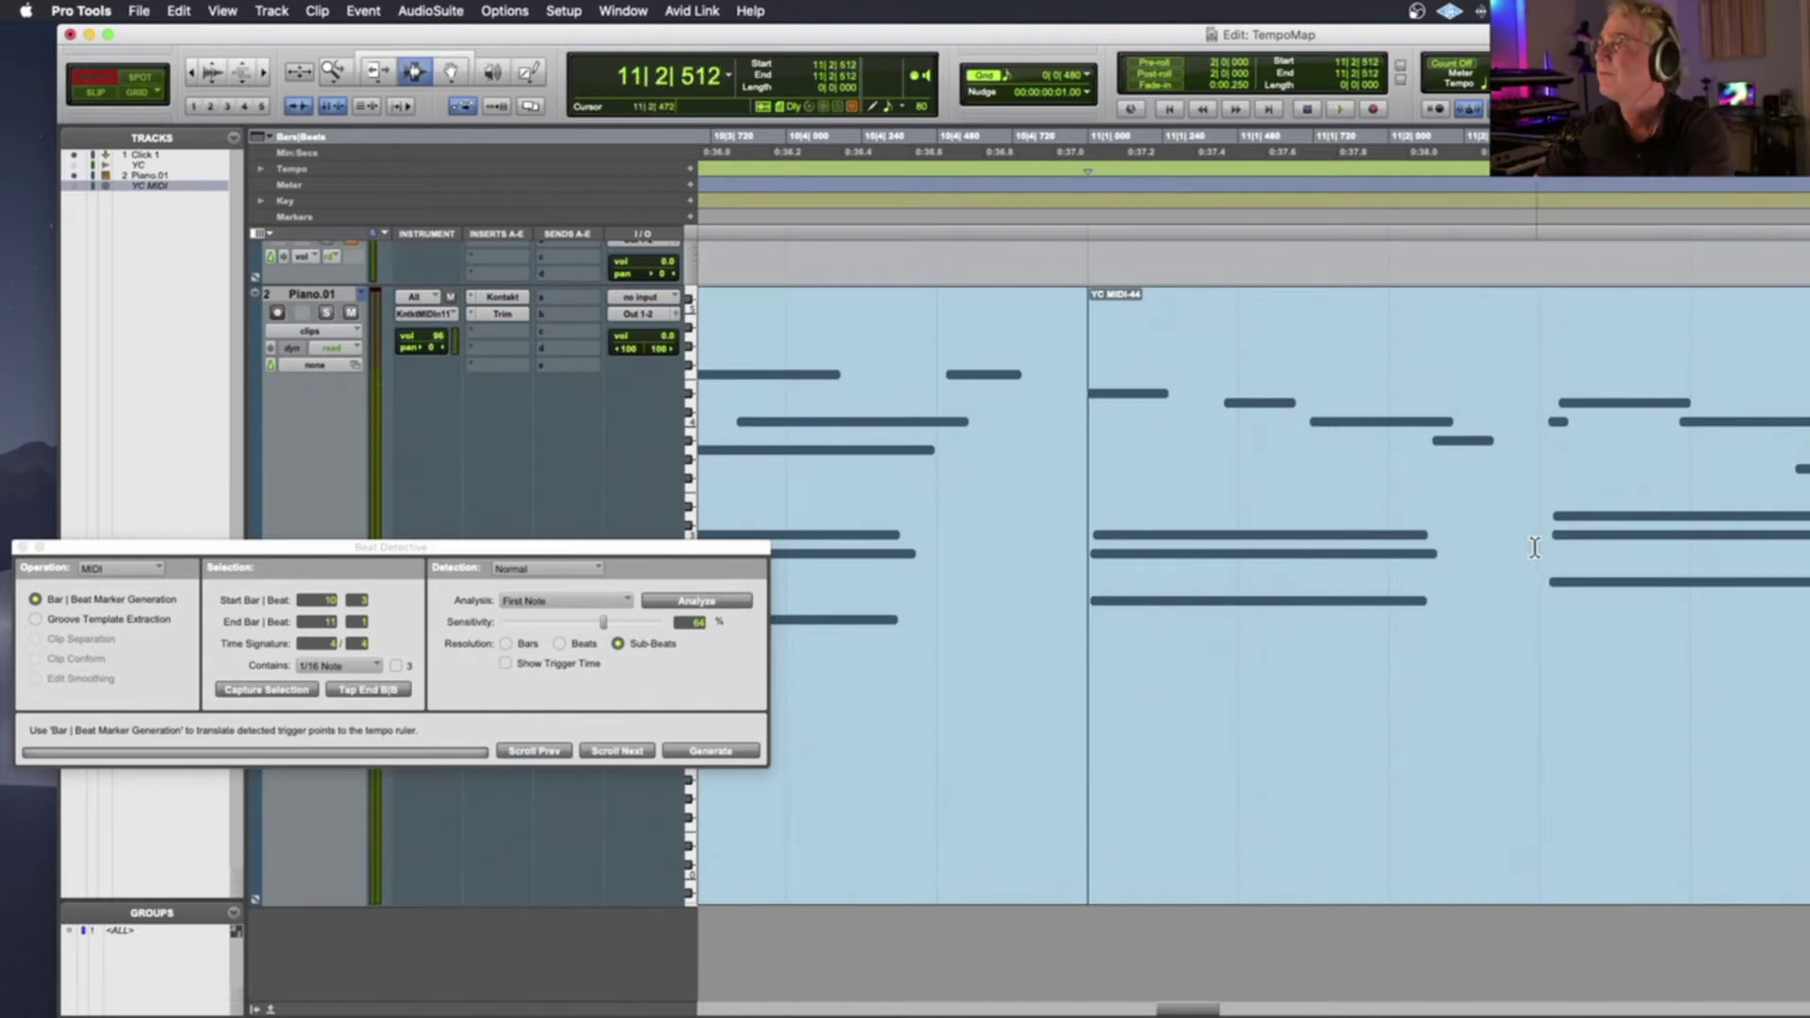
key(t)
key(t)
key(t)
key(t)
key(t)
key(t)
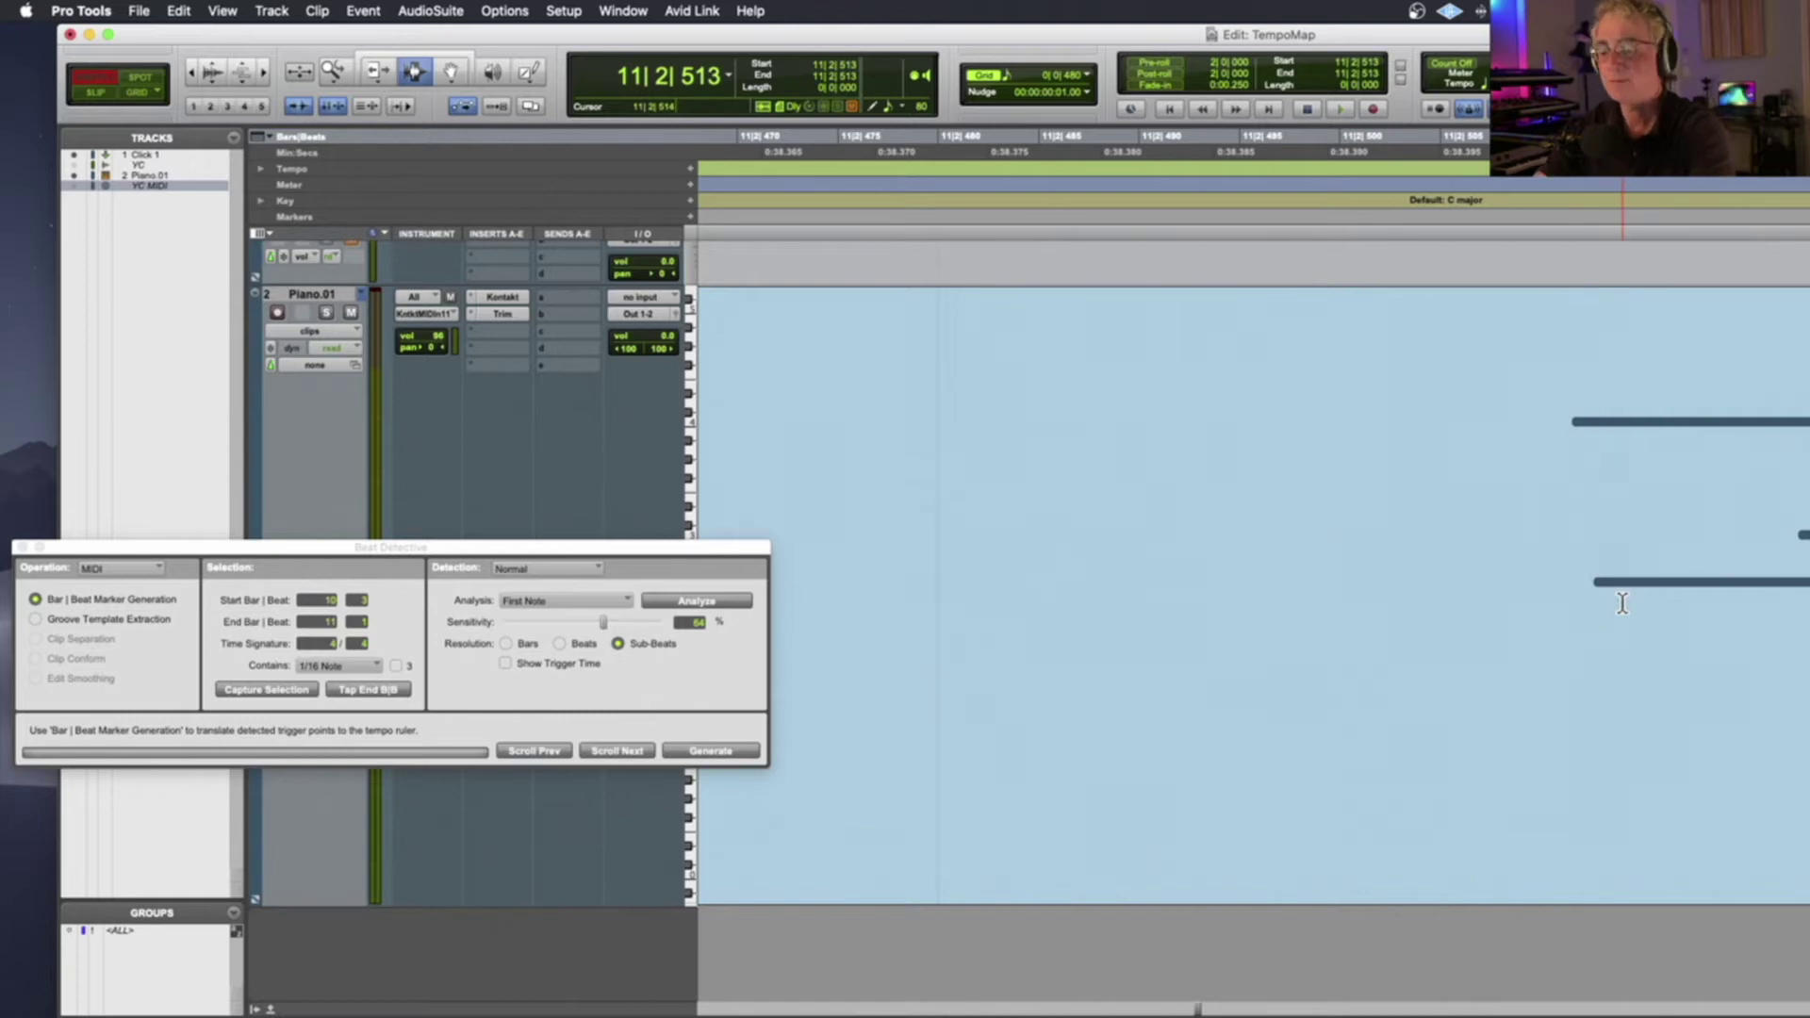
key(b)
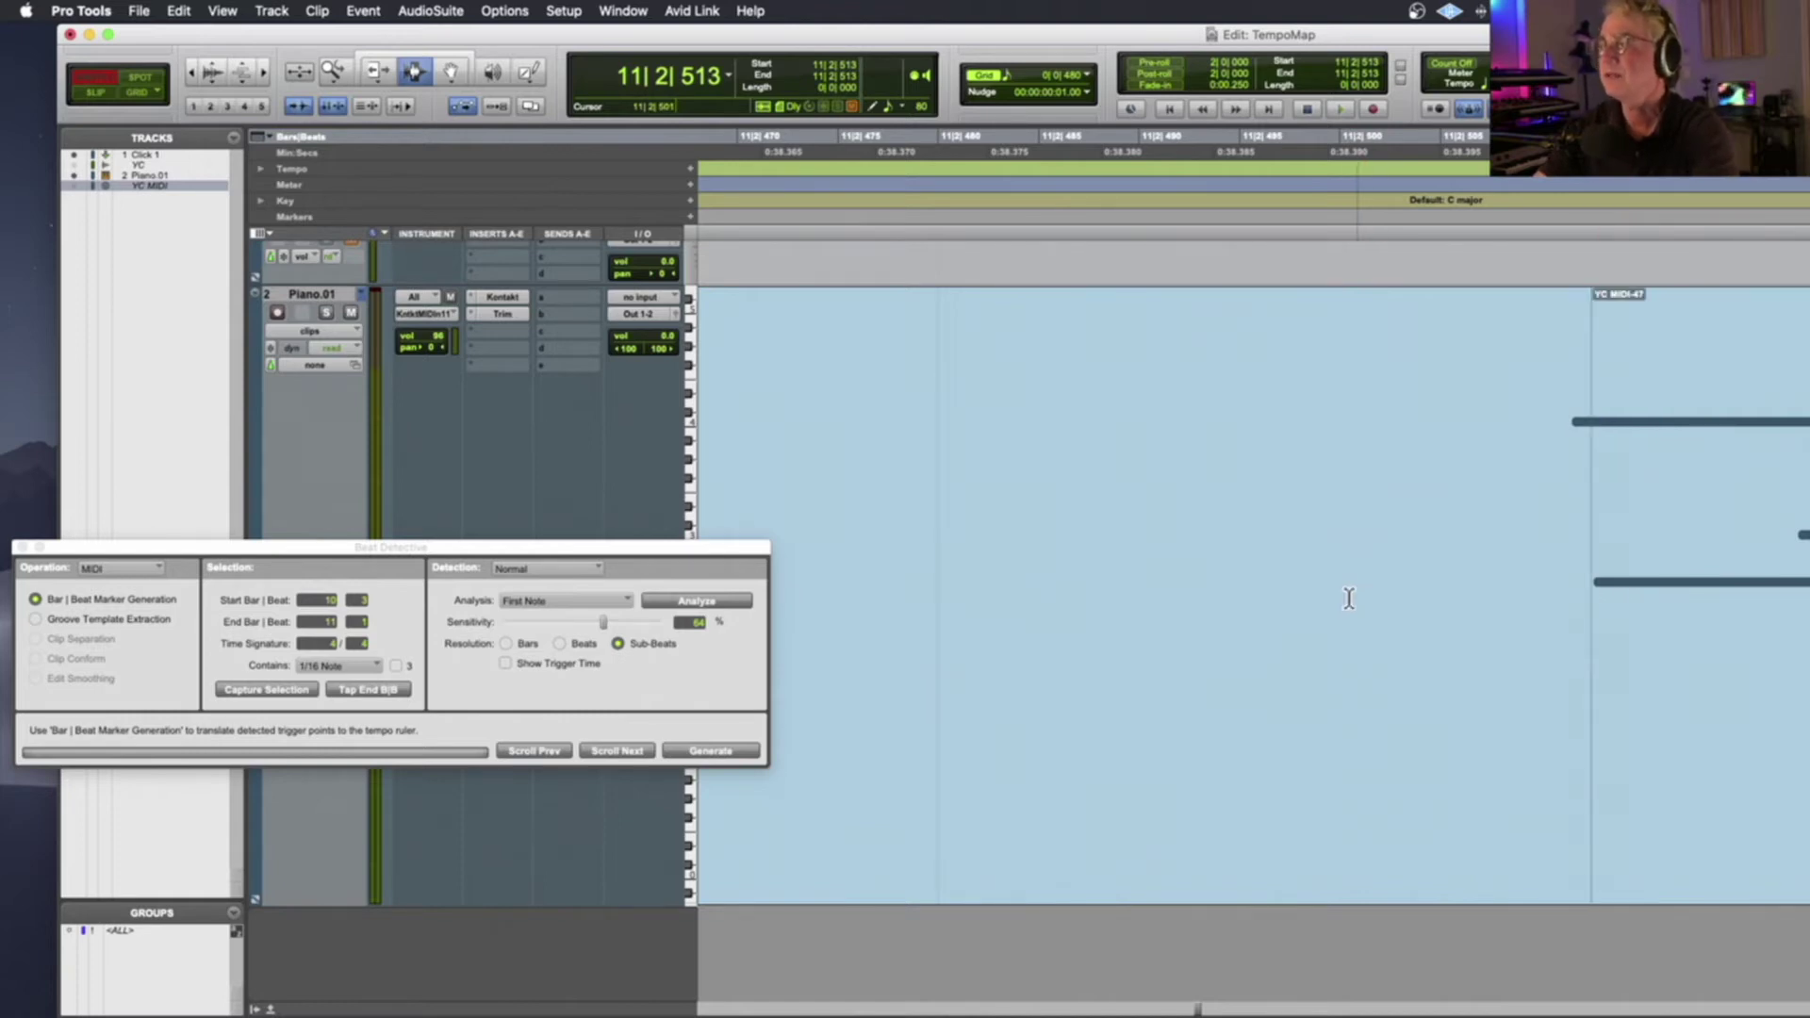
double_click(1345, 596)
Capture the first half of measure 11 as 11|1 to 11|3 and generate its beat markers, preserving sample position
key(r)
key(r)
key(r)
key(r)
key(r)
key(r)
key(r)
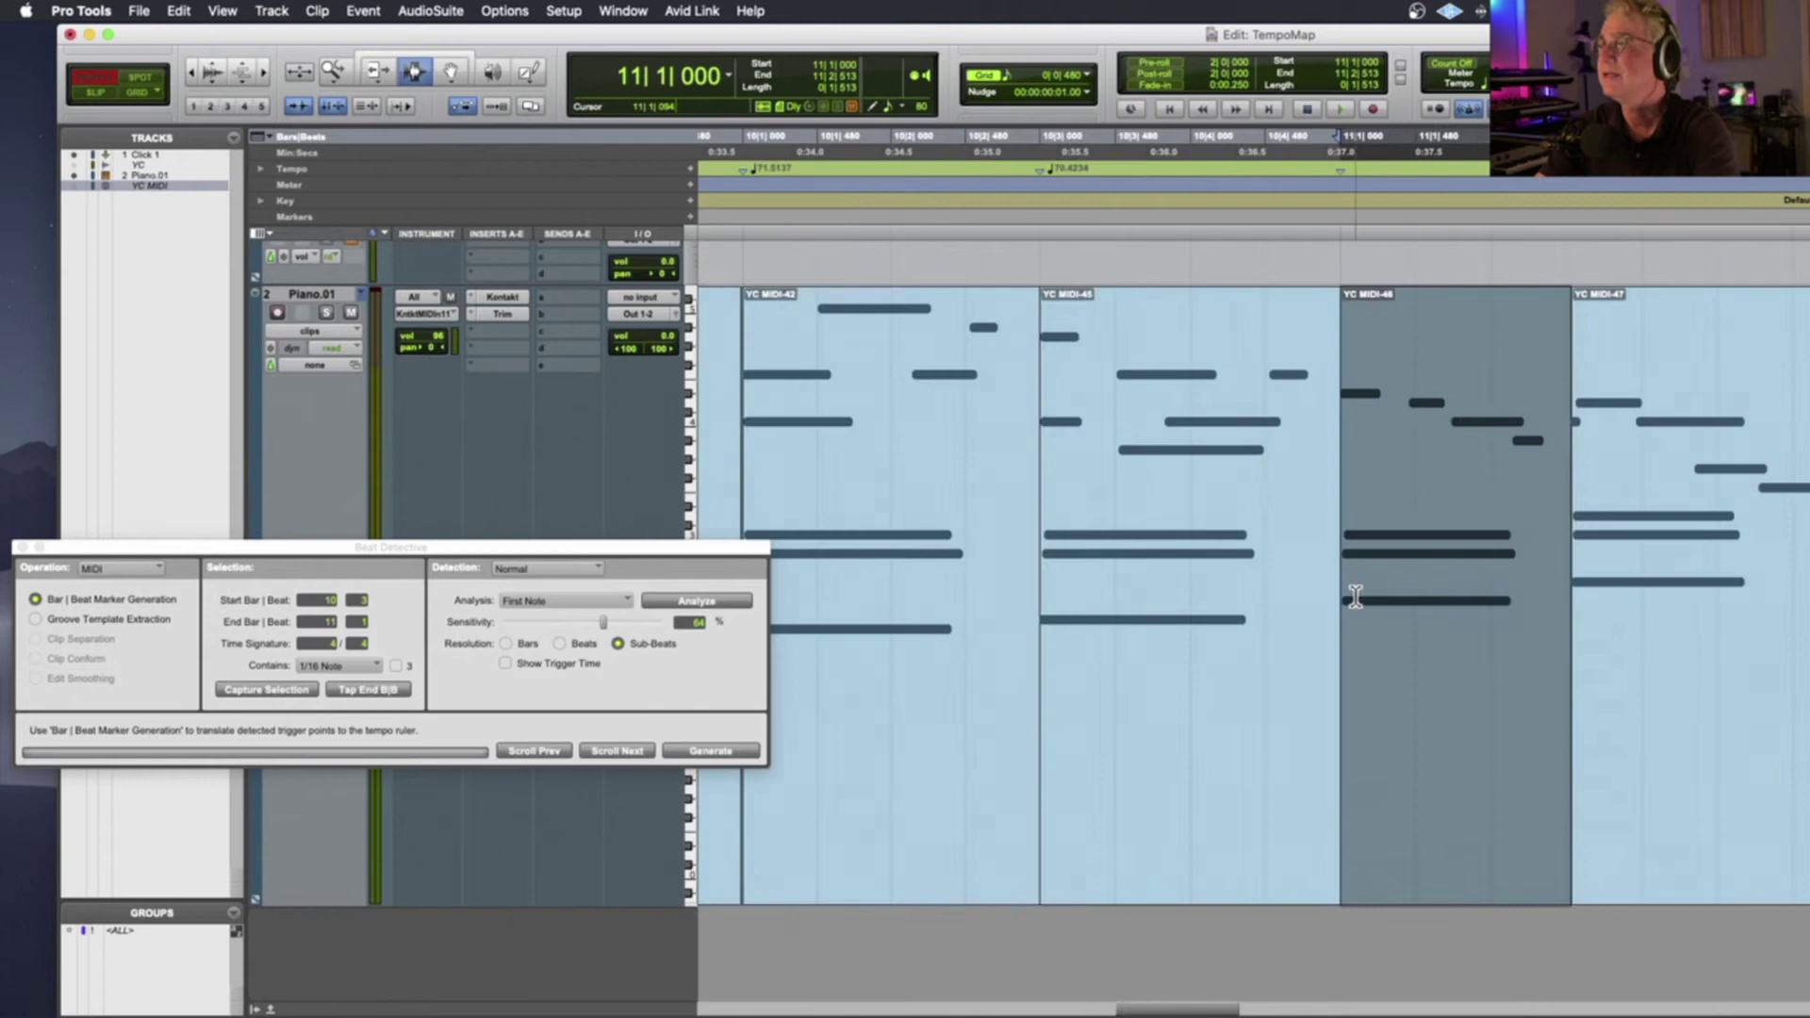
click(263, 690)
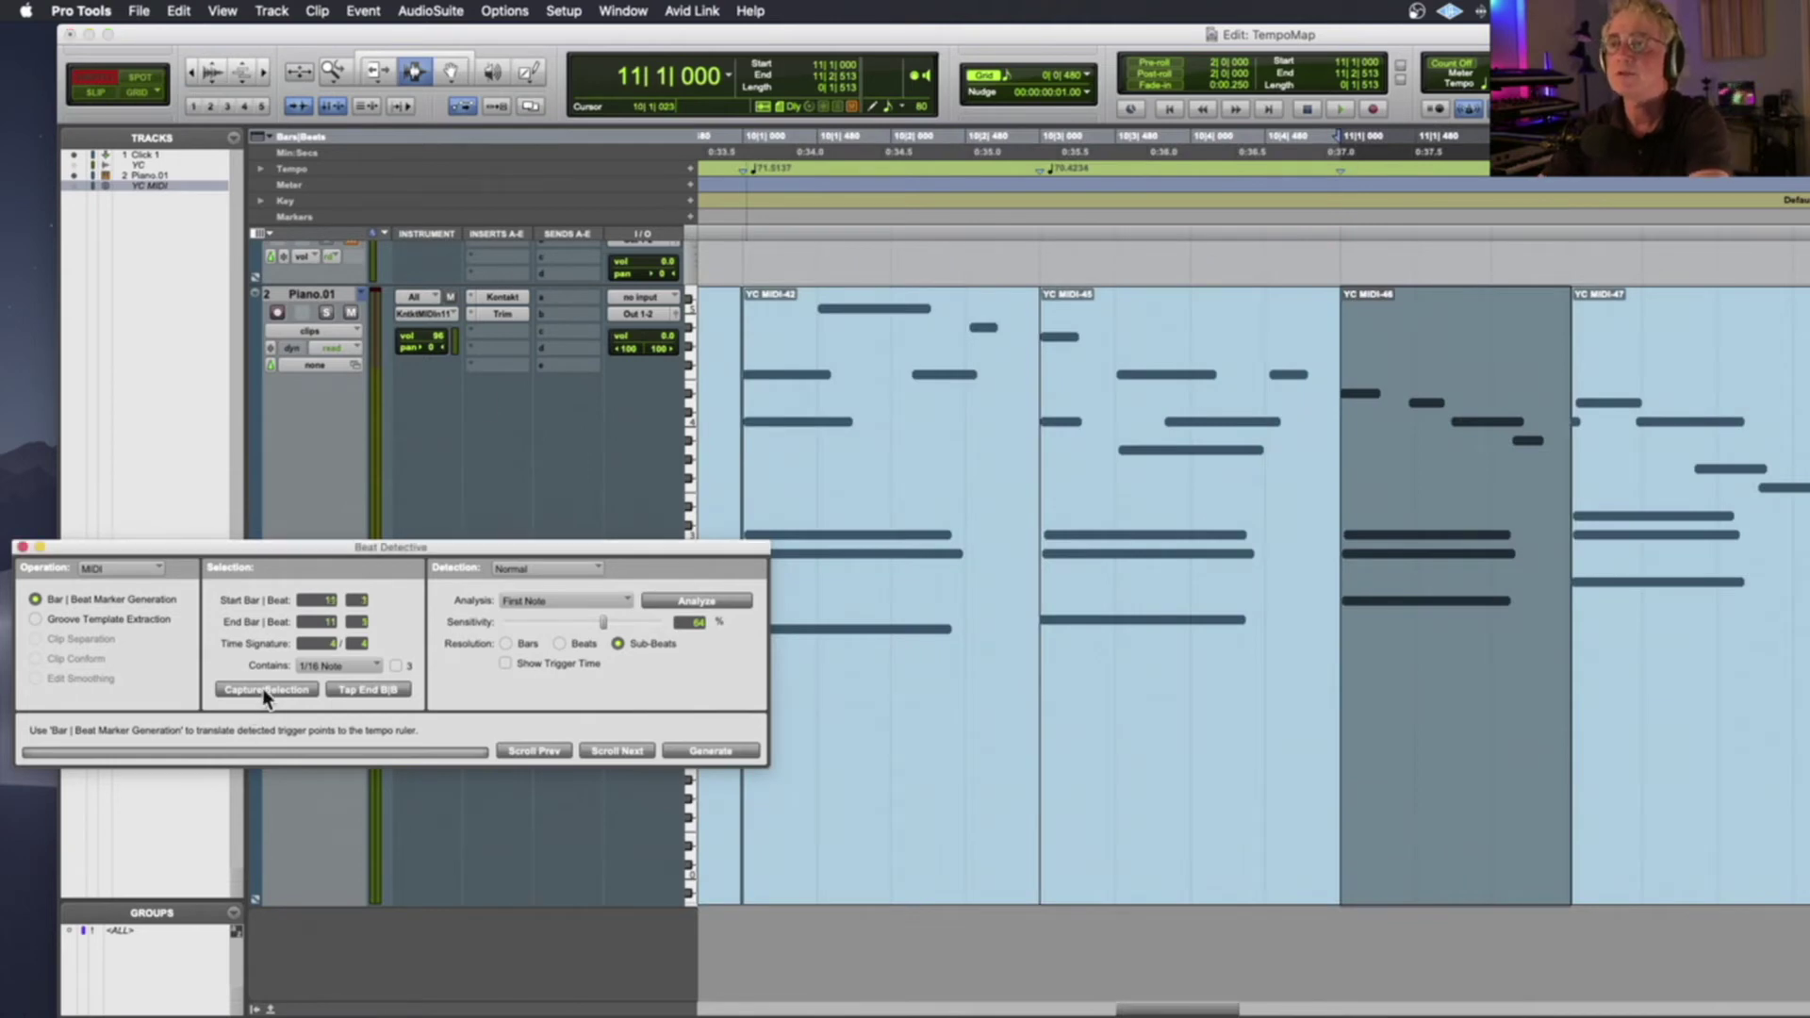
click(738, 749)
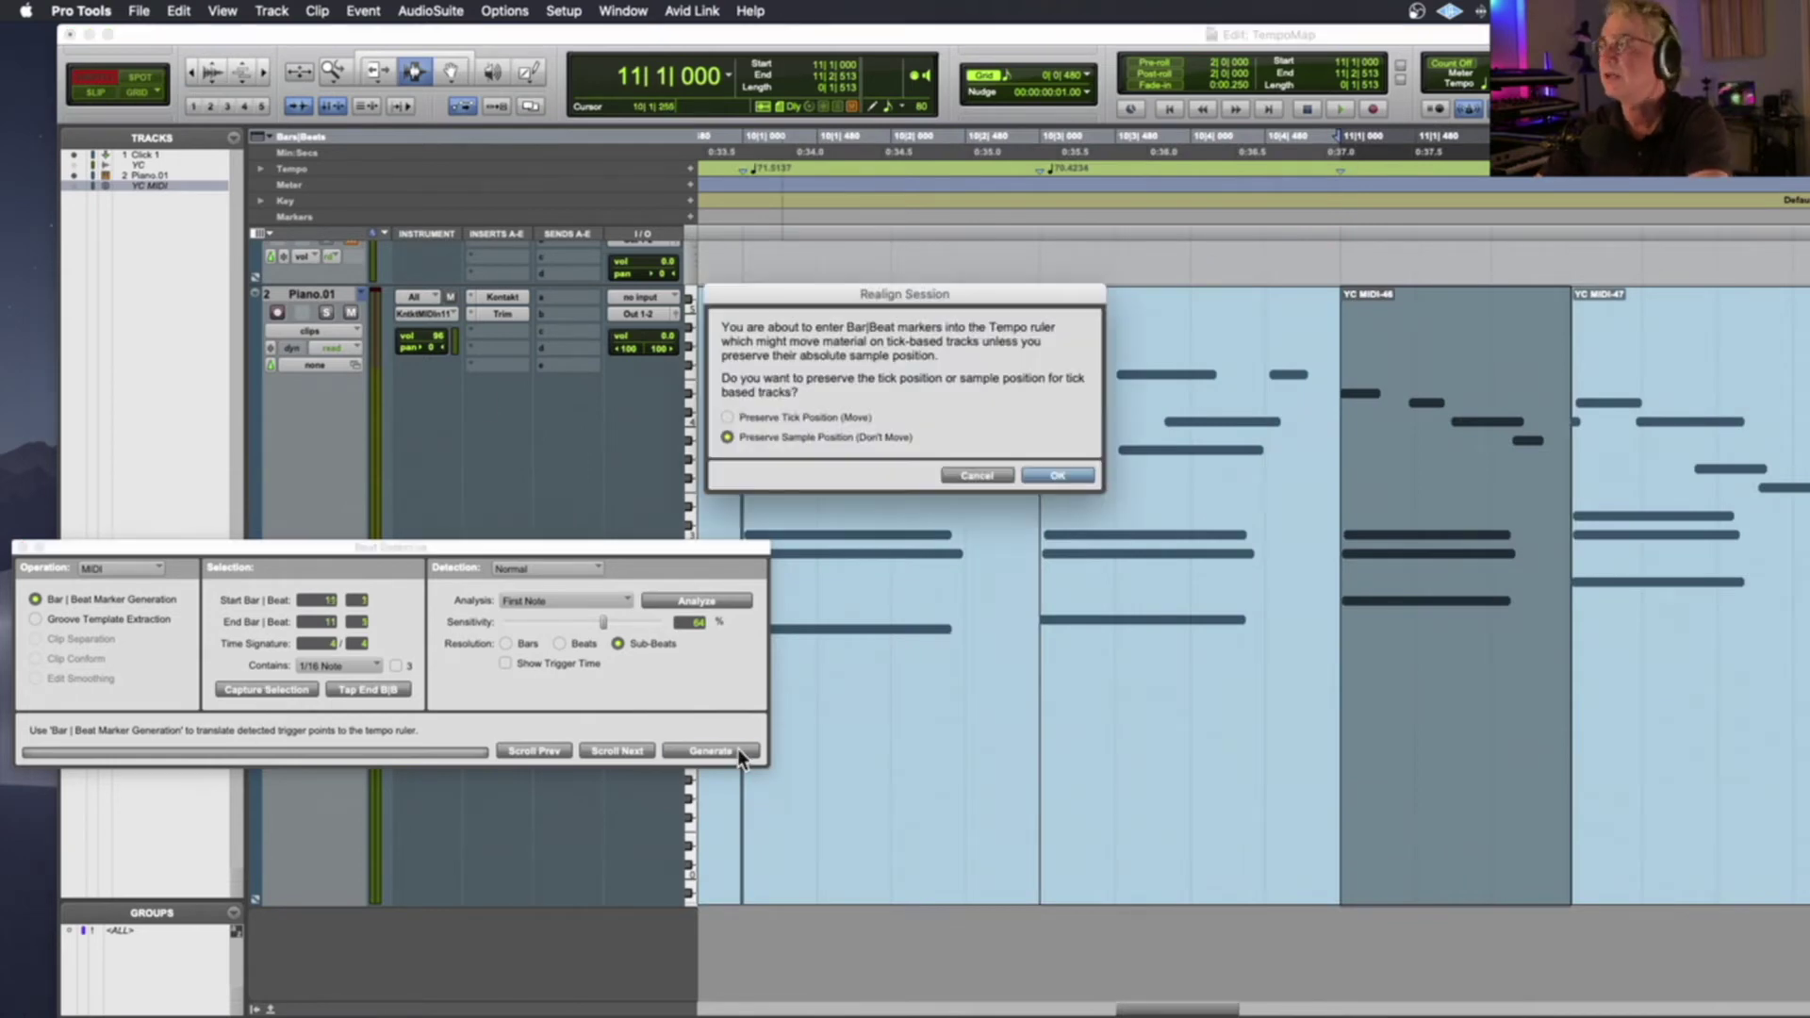
click(1058, 473)
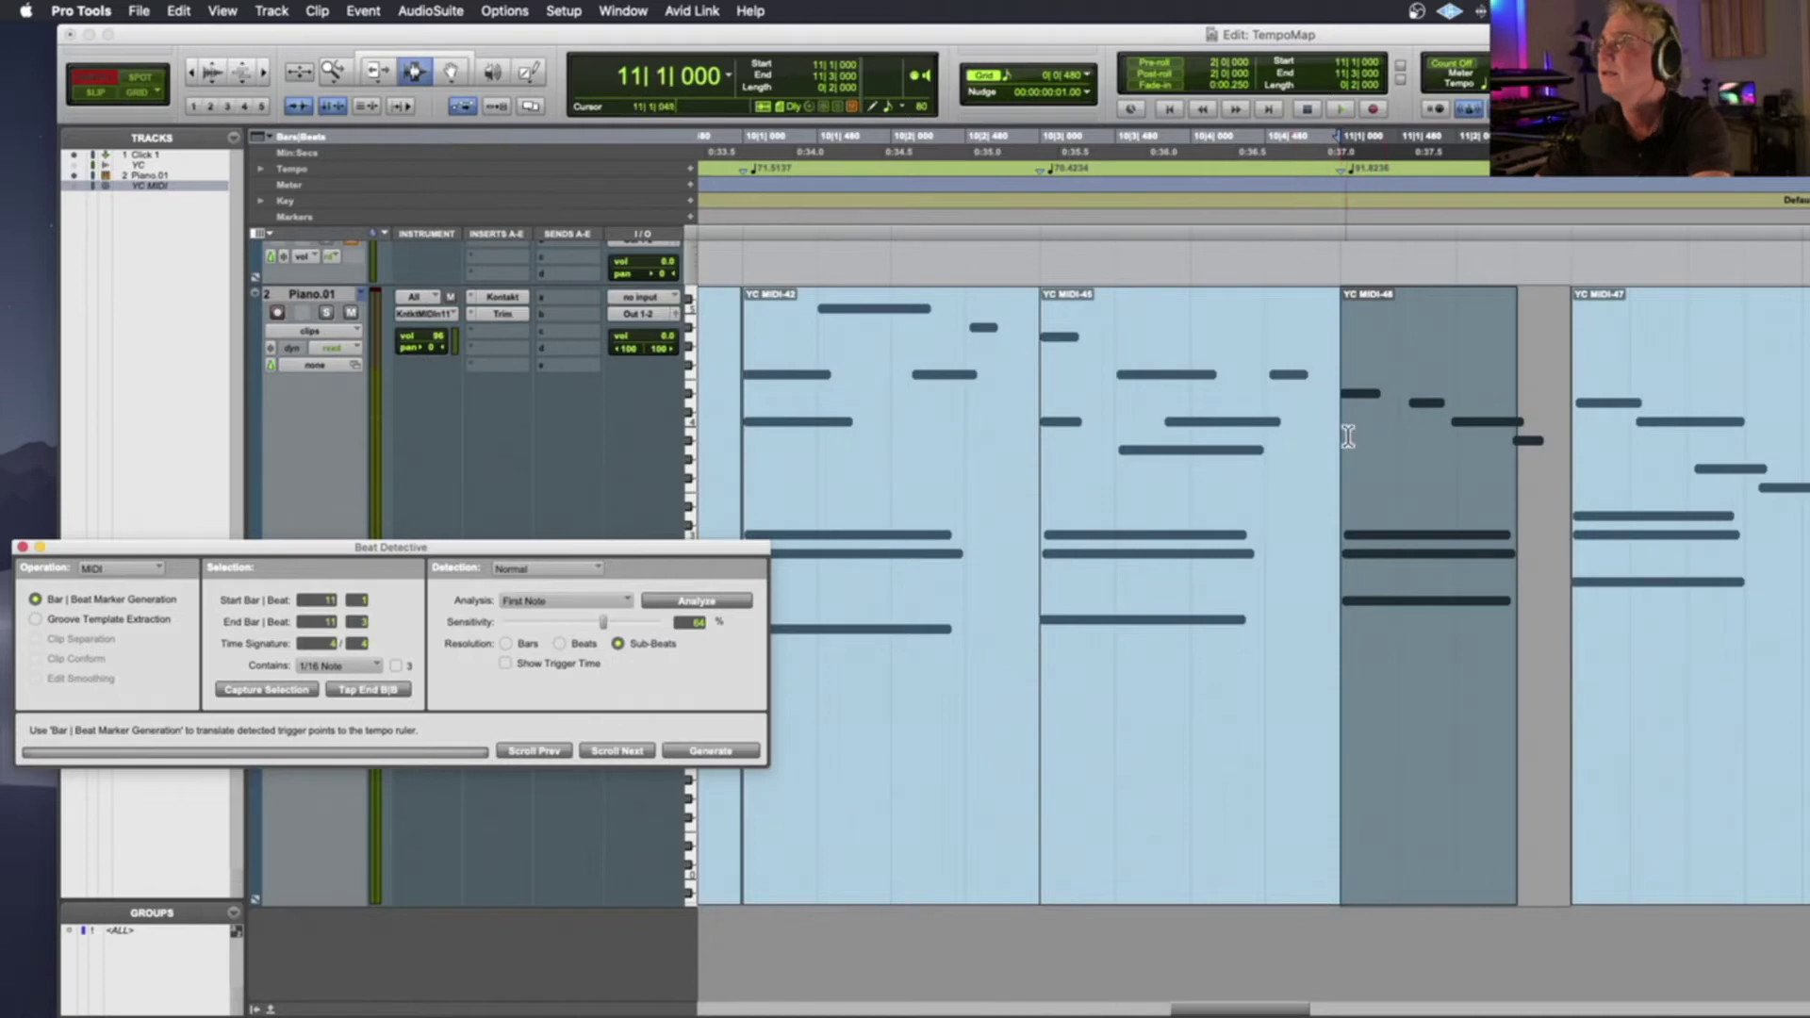
Play from 11|2|950 into measure 12 to locate its downbeat
click(1574, 429)
key(space)
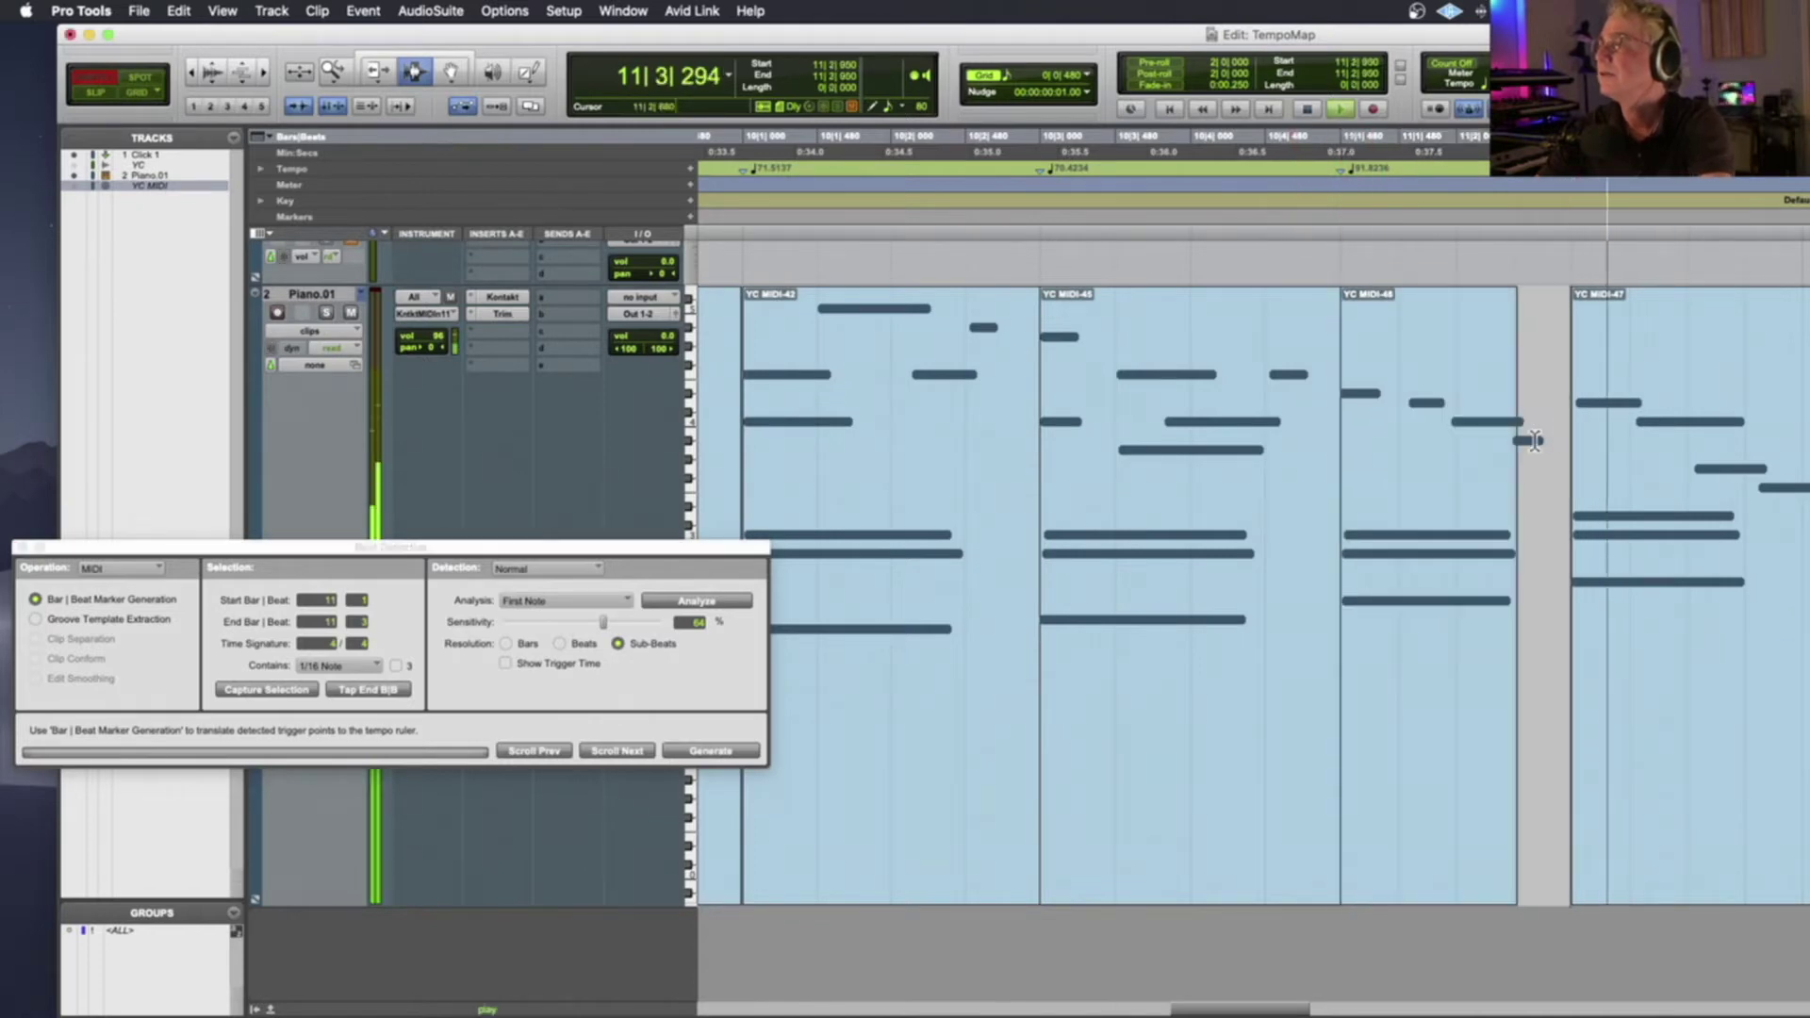
key(space)
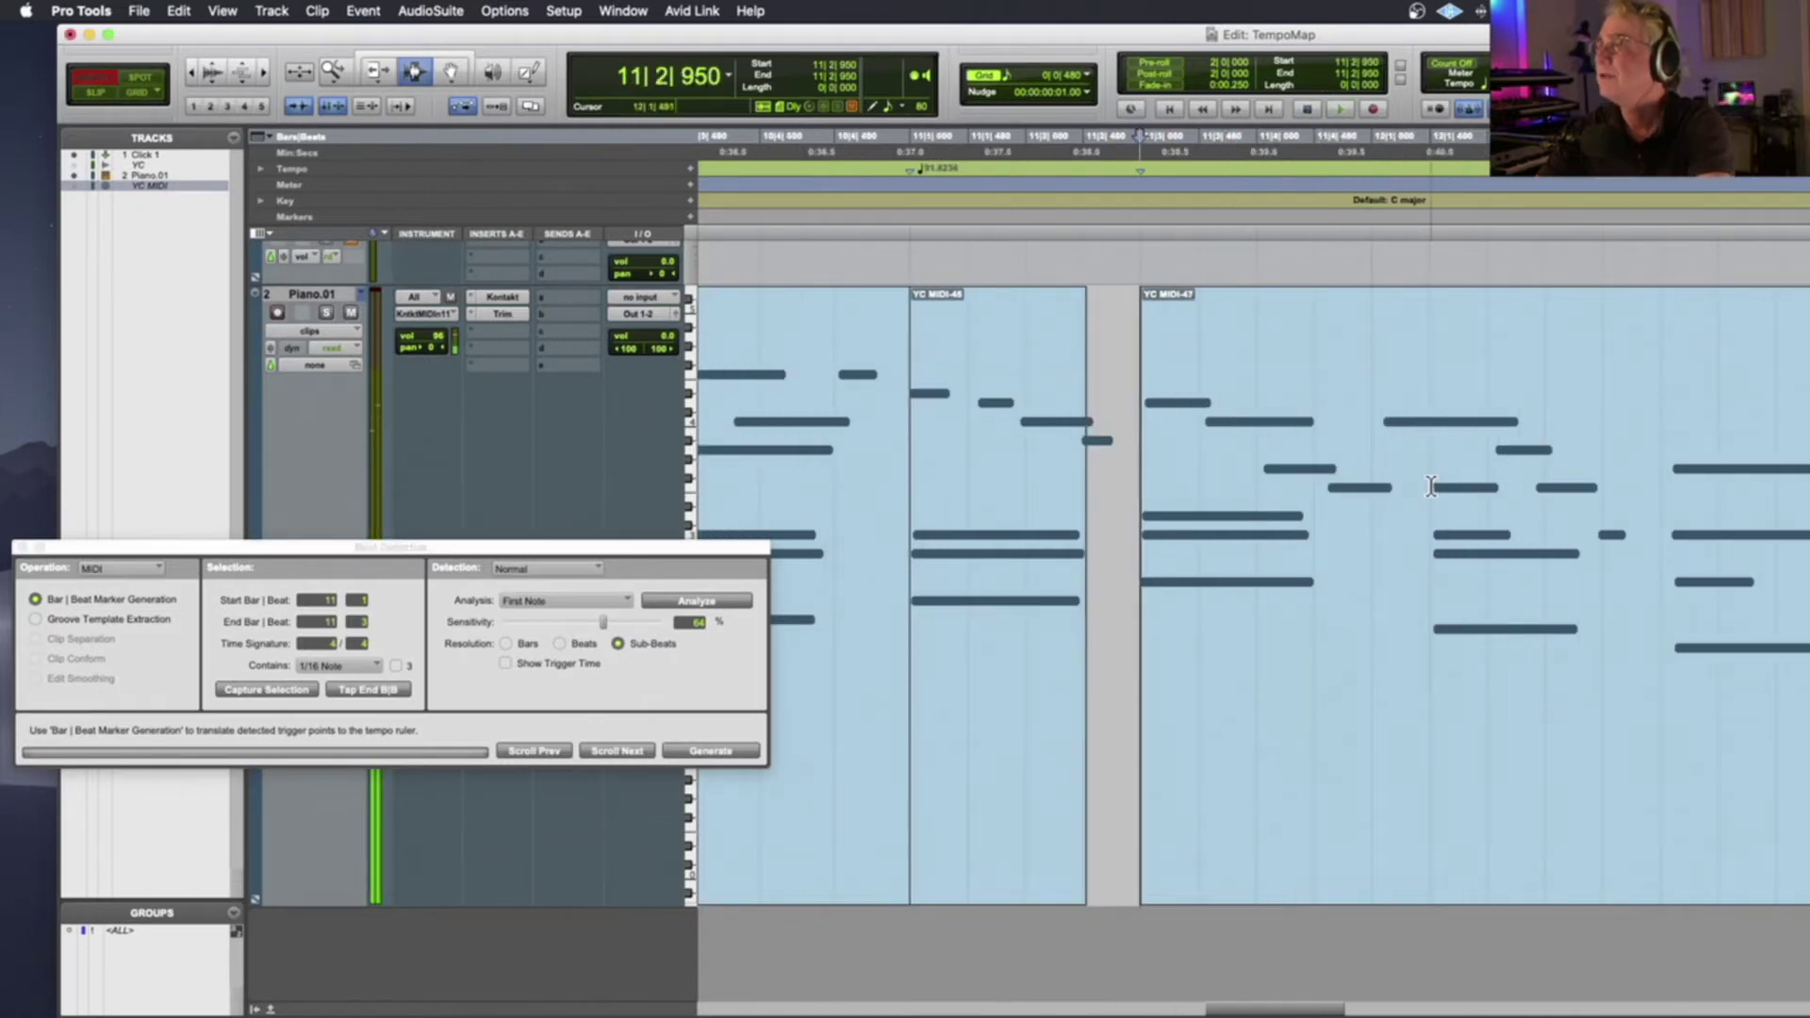
Separate the piano clip at the measure 12 downbeat chord at 12|1|490 and select the second half of measure 11
click(1430, 486)
key(super+e)
double_click(1392, 490)
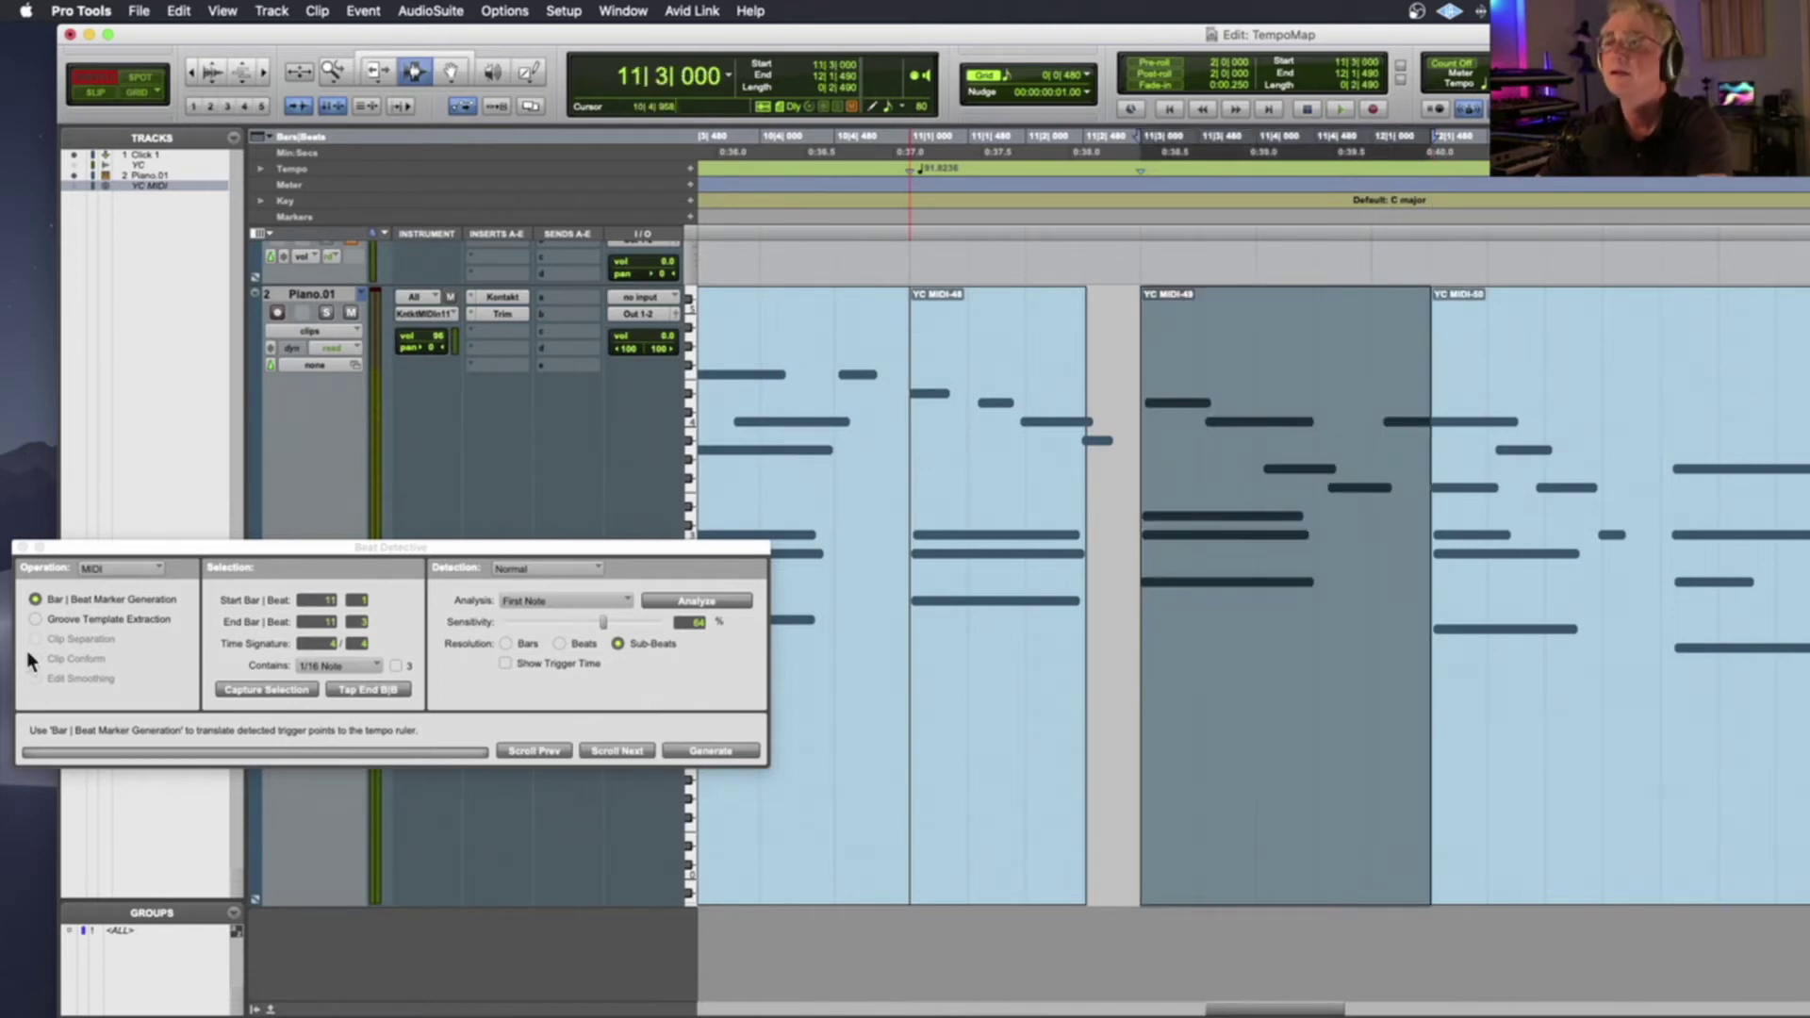
Capture the second half of measure 11 from 11|3, set its end to 12|1, and generate the beat markers, preserving sample position
click(257, 690)
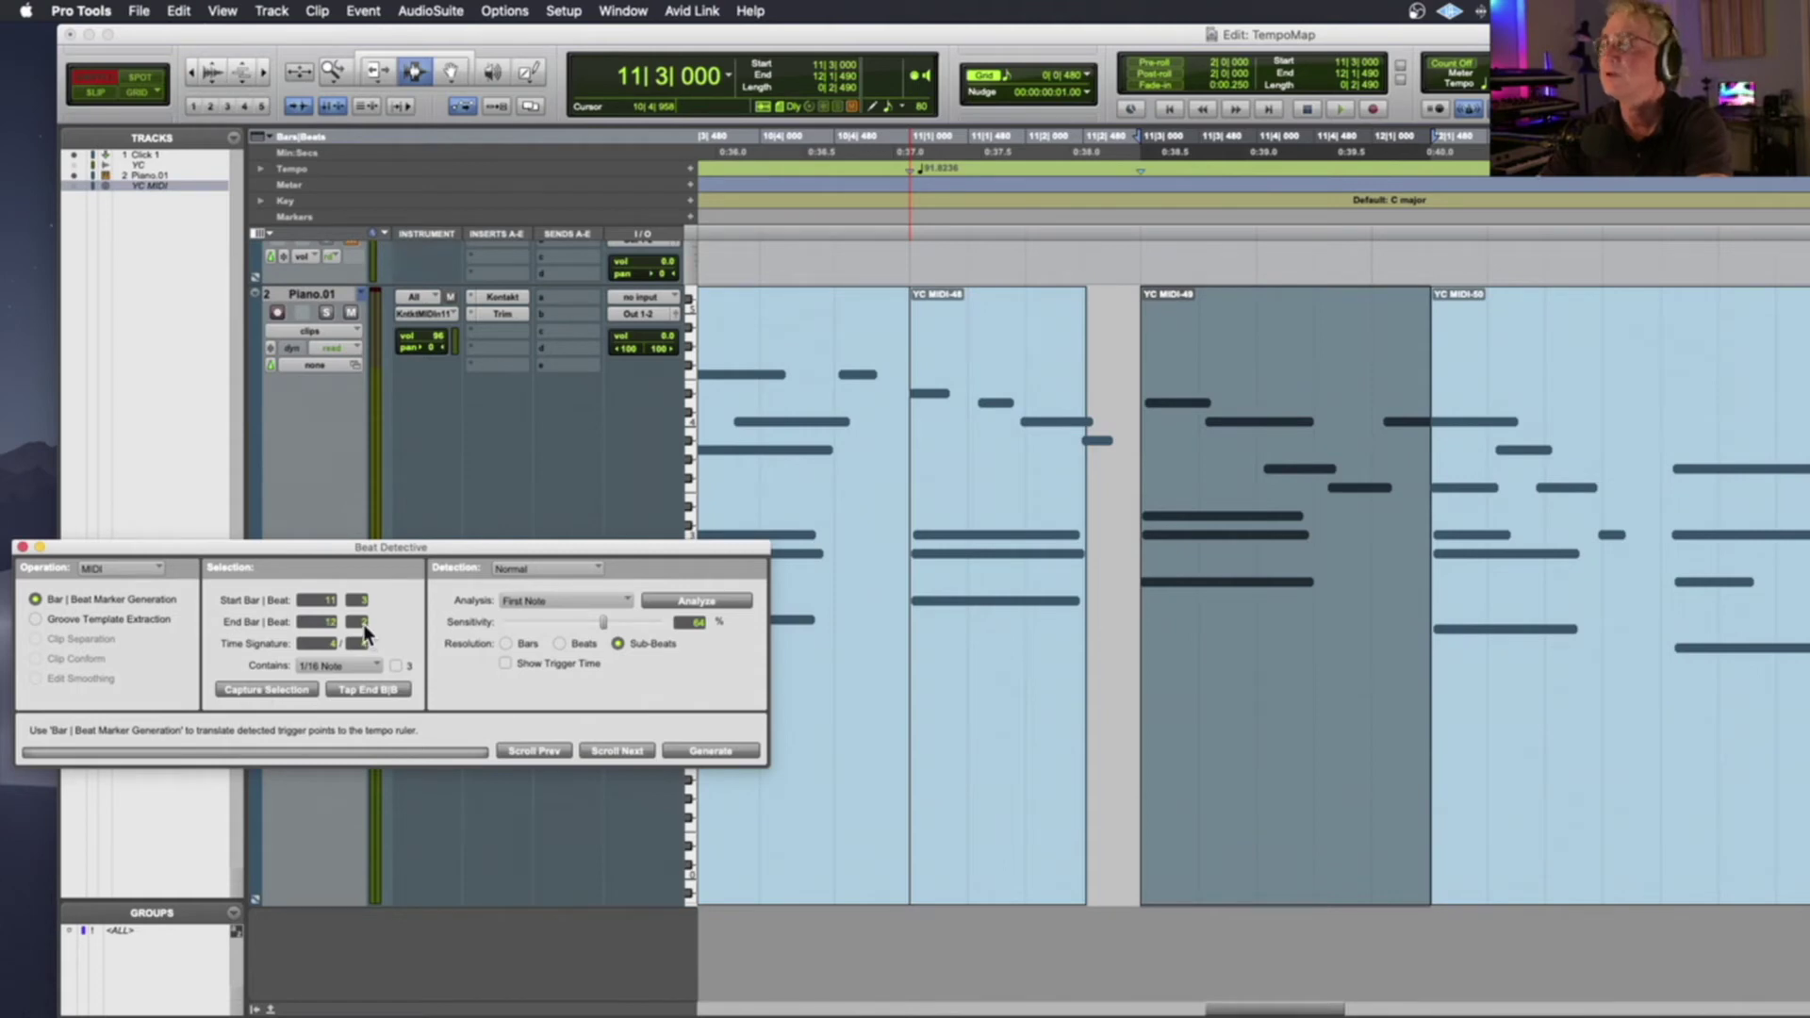
key(space)
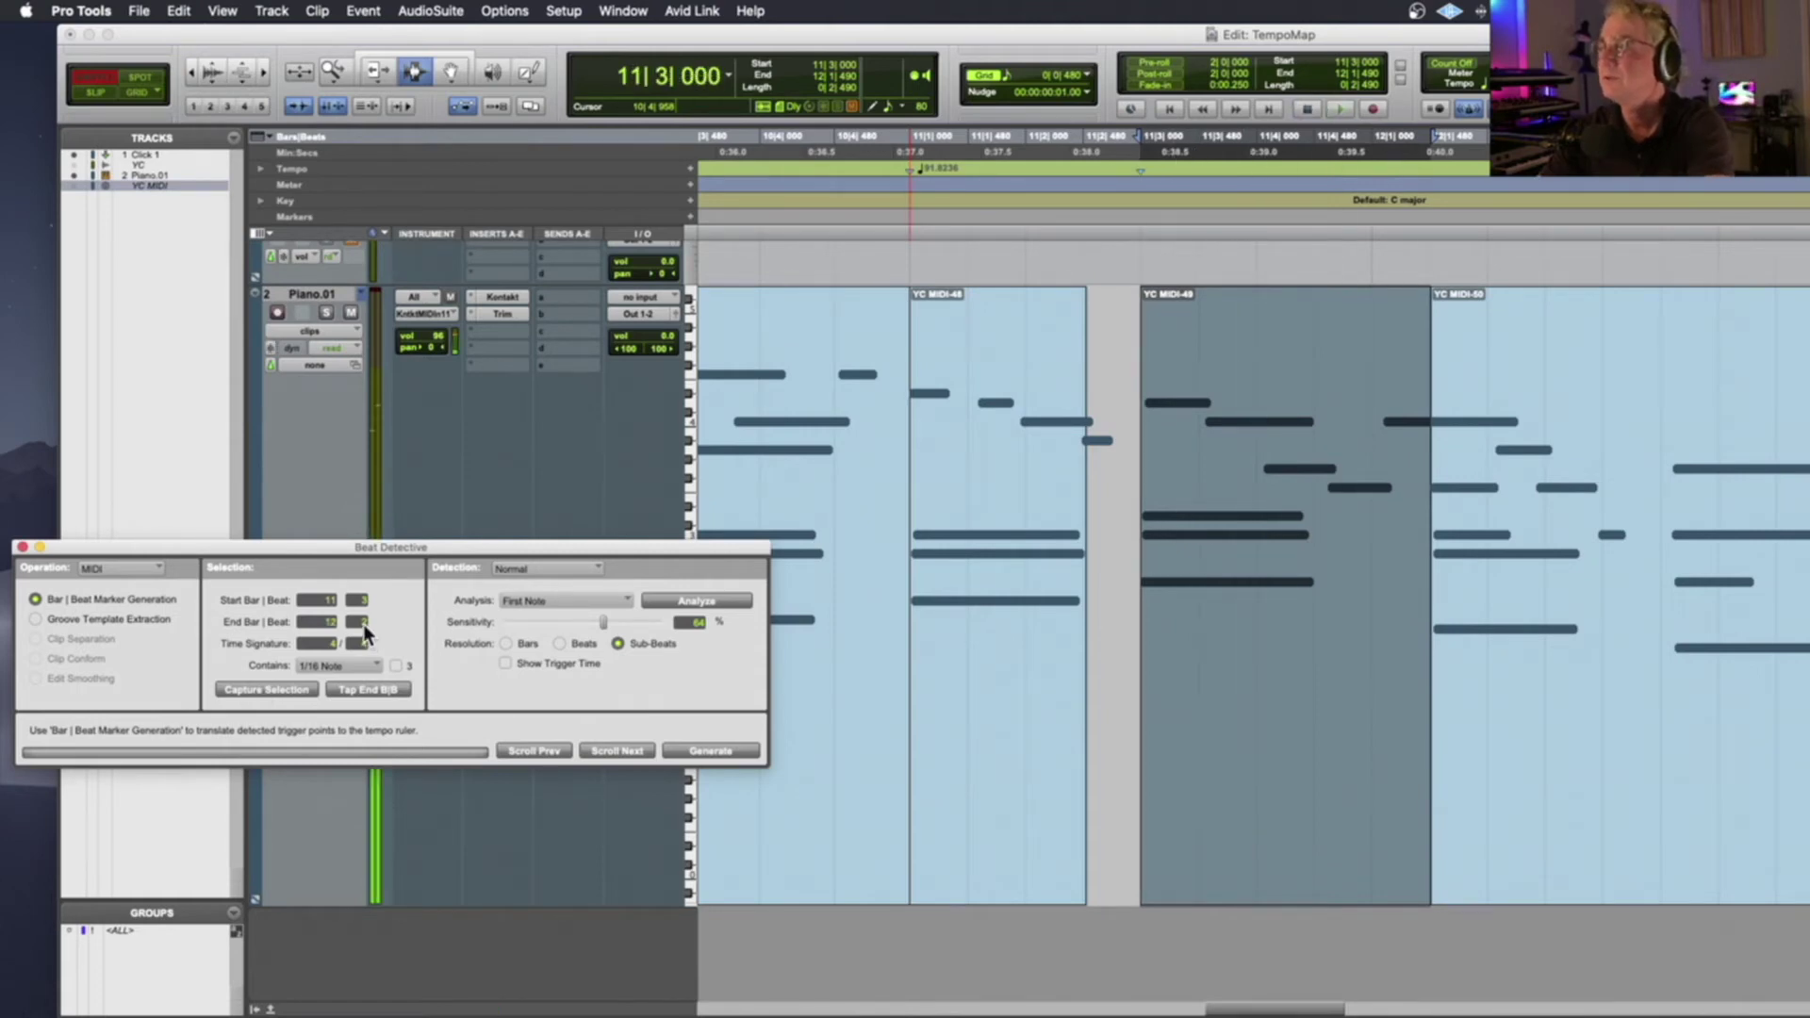
click(364, 623)
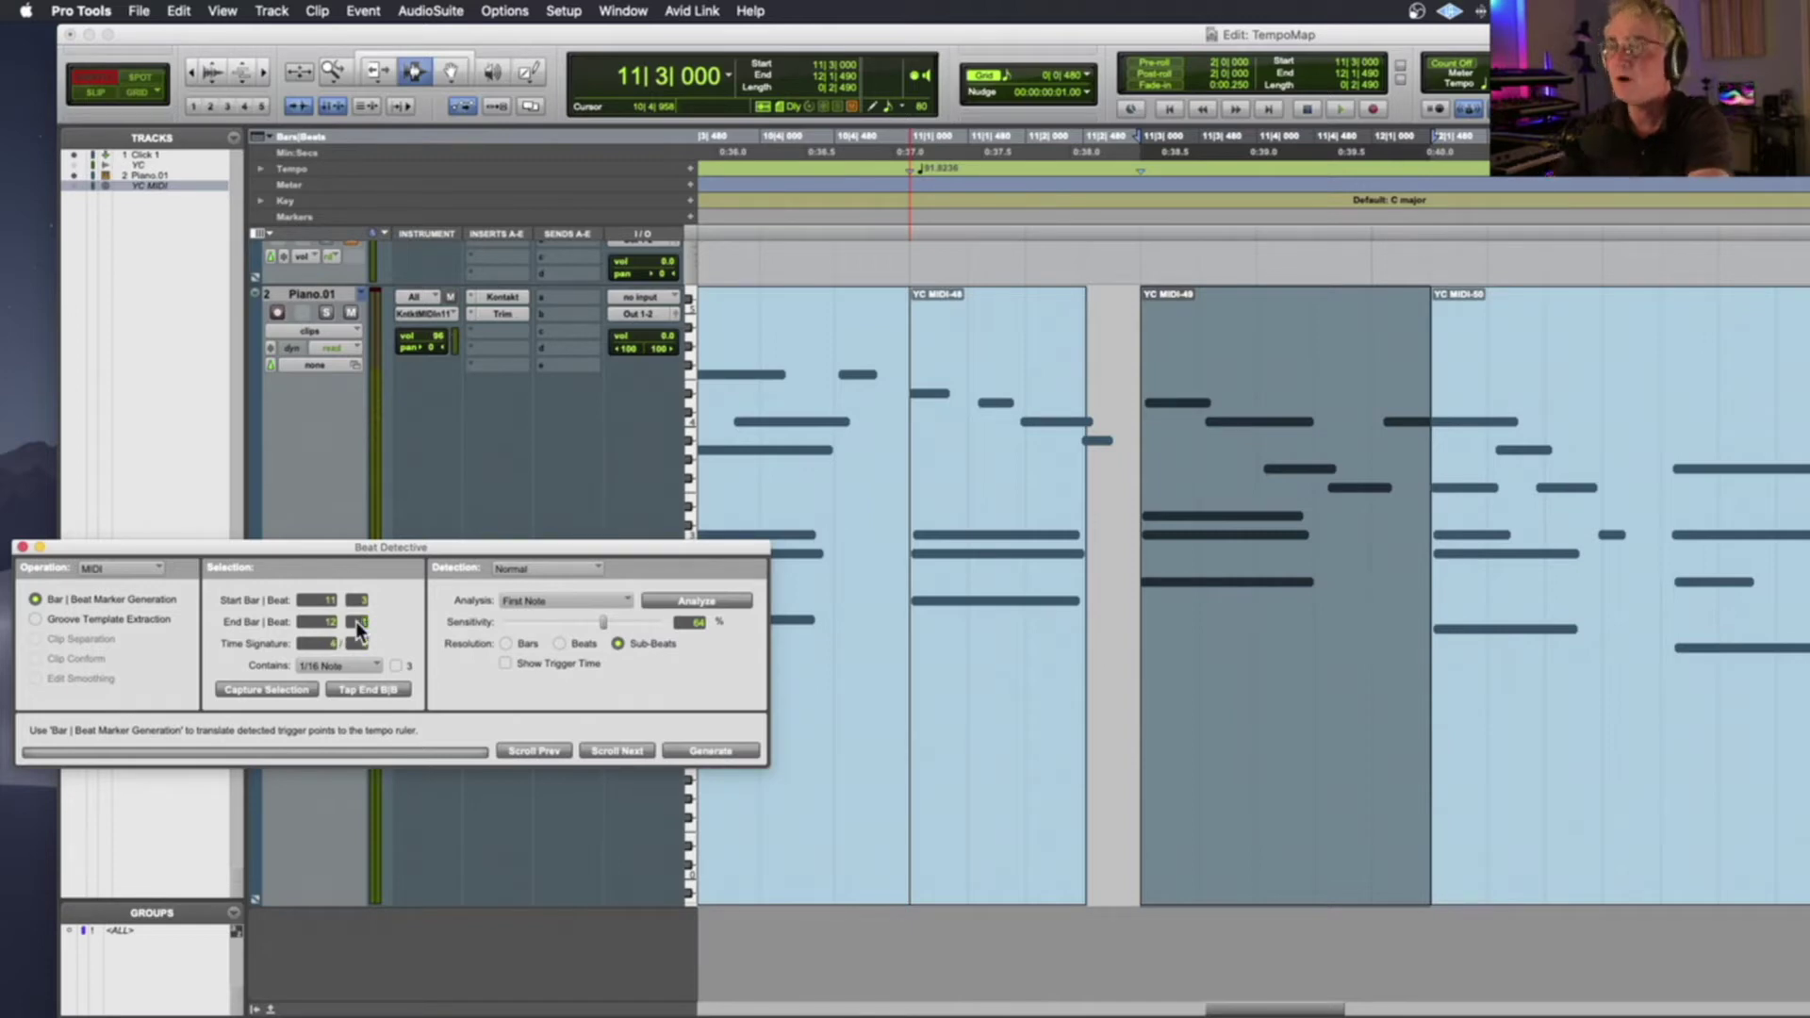
click(732, 749)
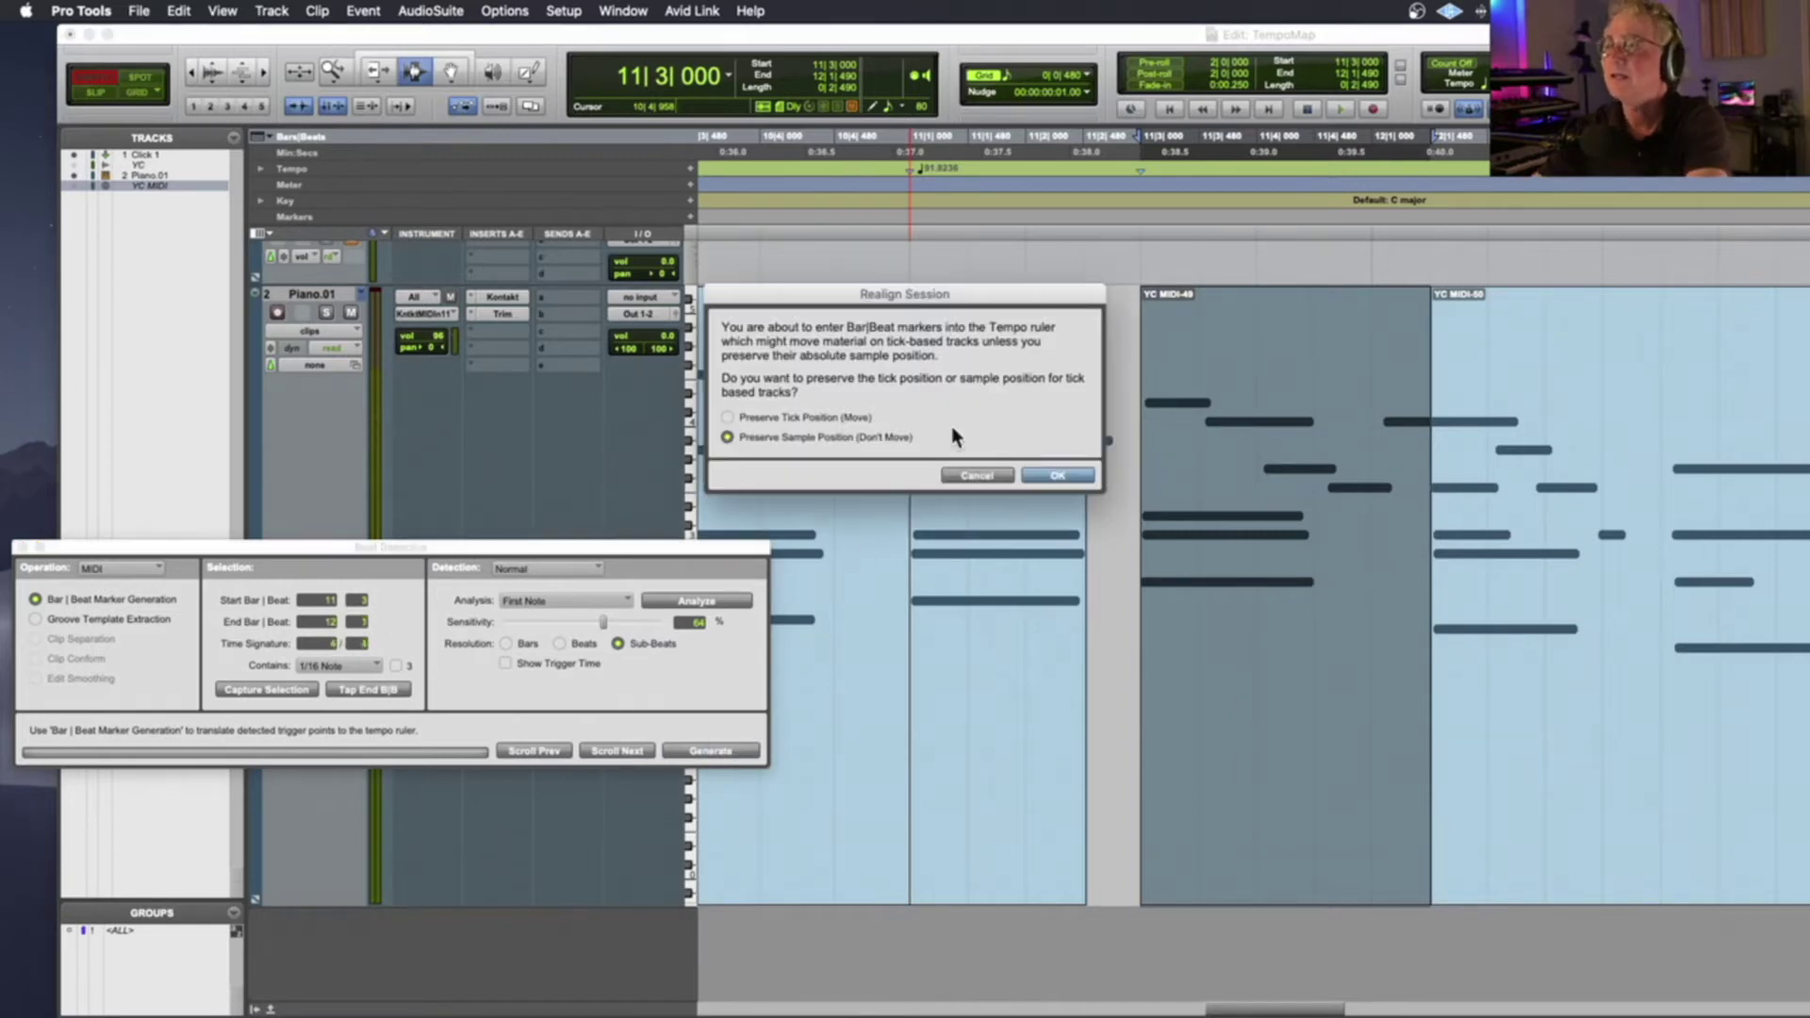
click(1057, 475)
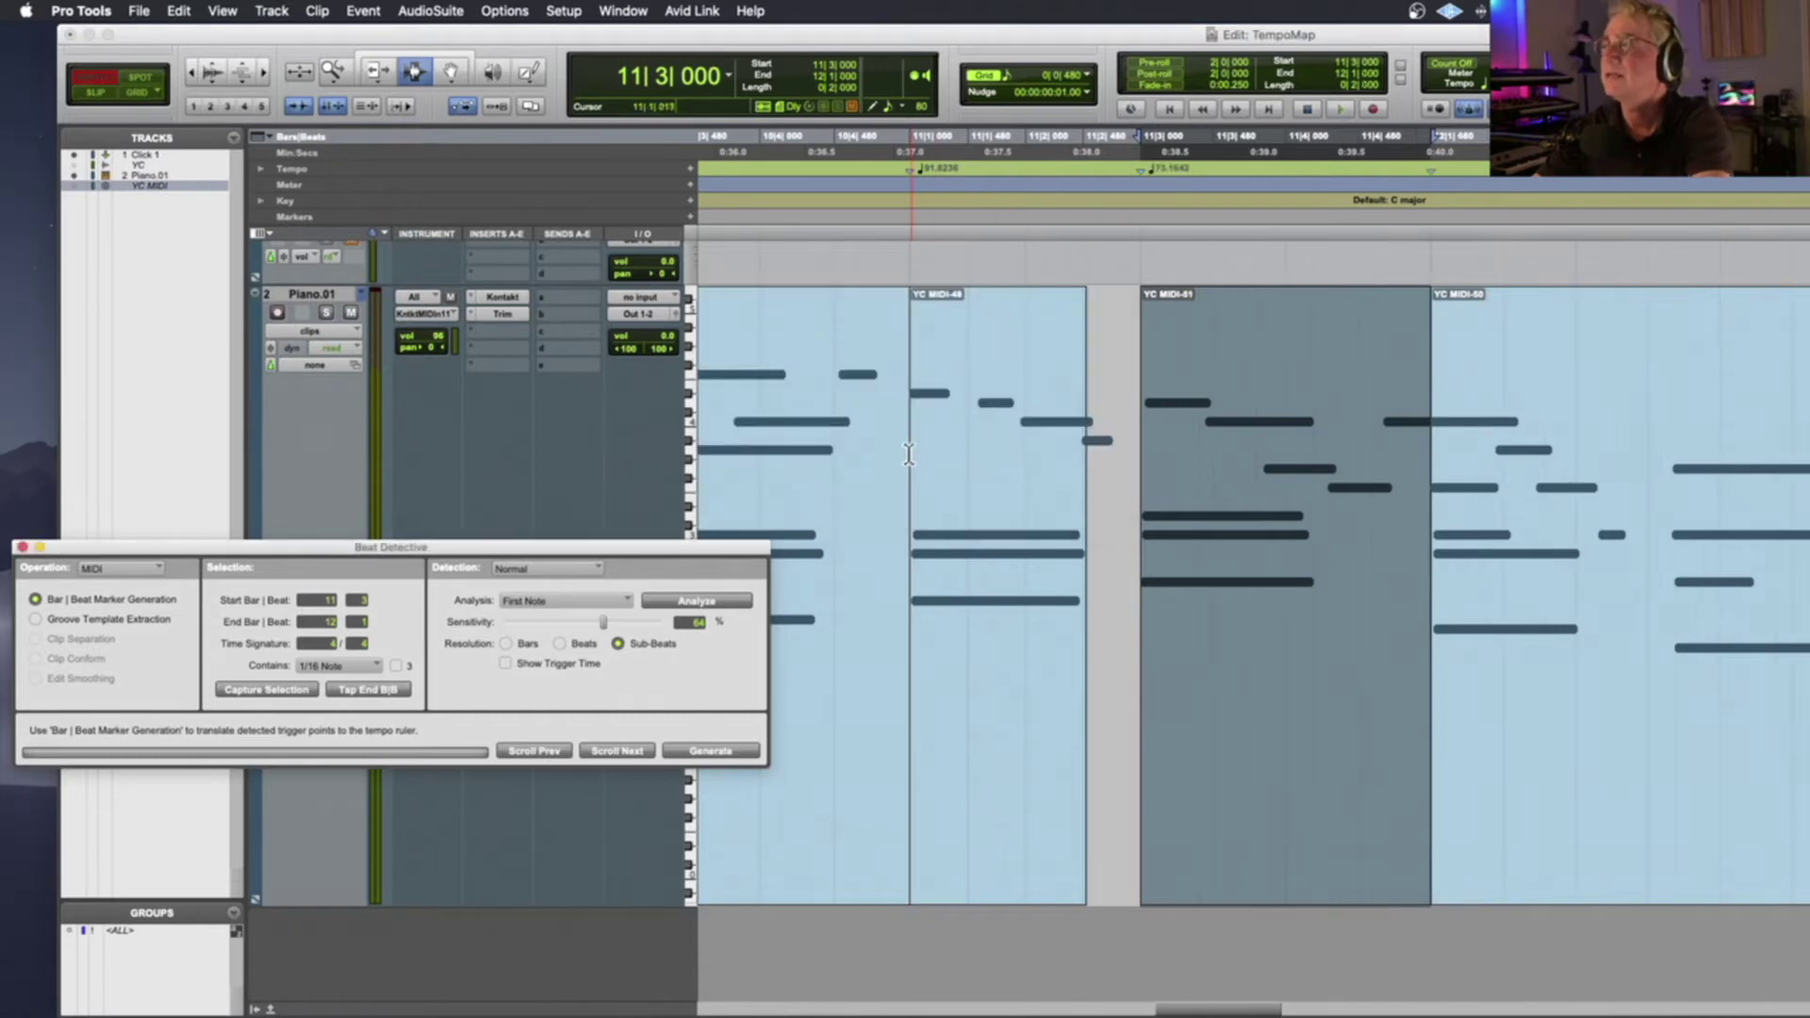
Play from 10|4|784 and repeatedly from 11|4|917 into measure 12 to locate its third beat
click(882, 458)
key(space)
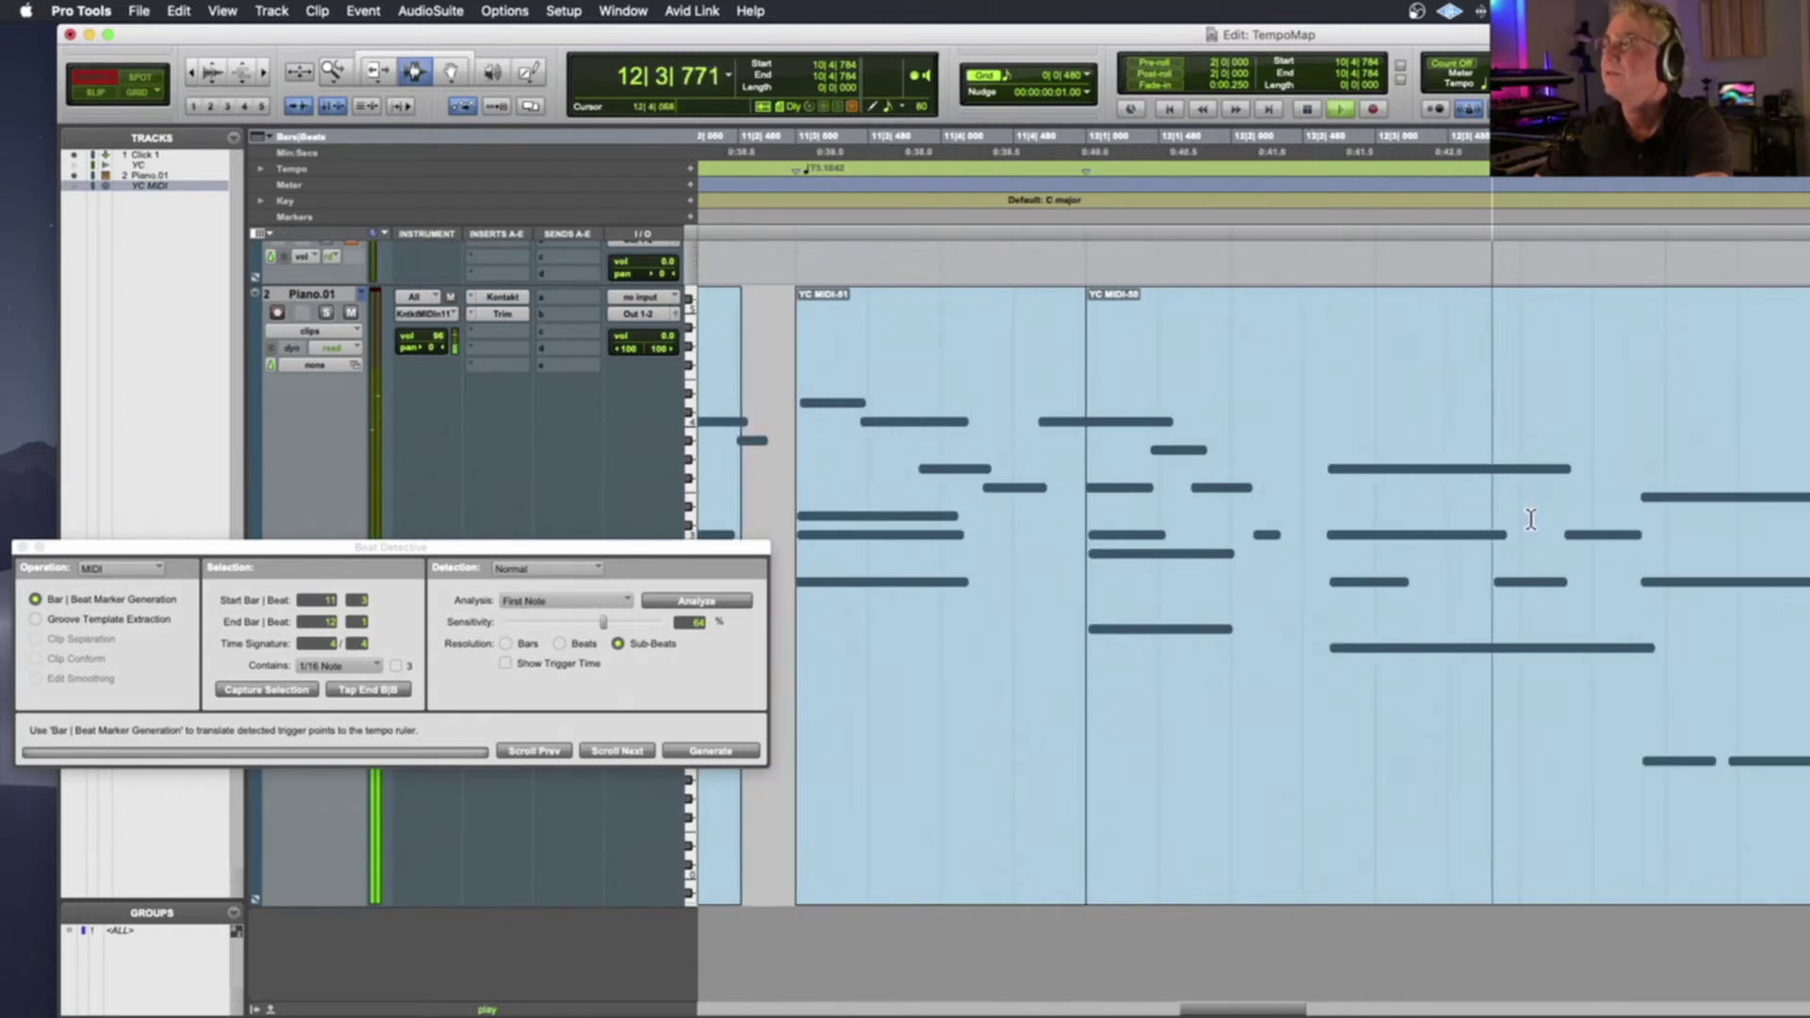
key(space)
click(1079, 538)
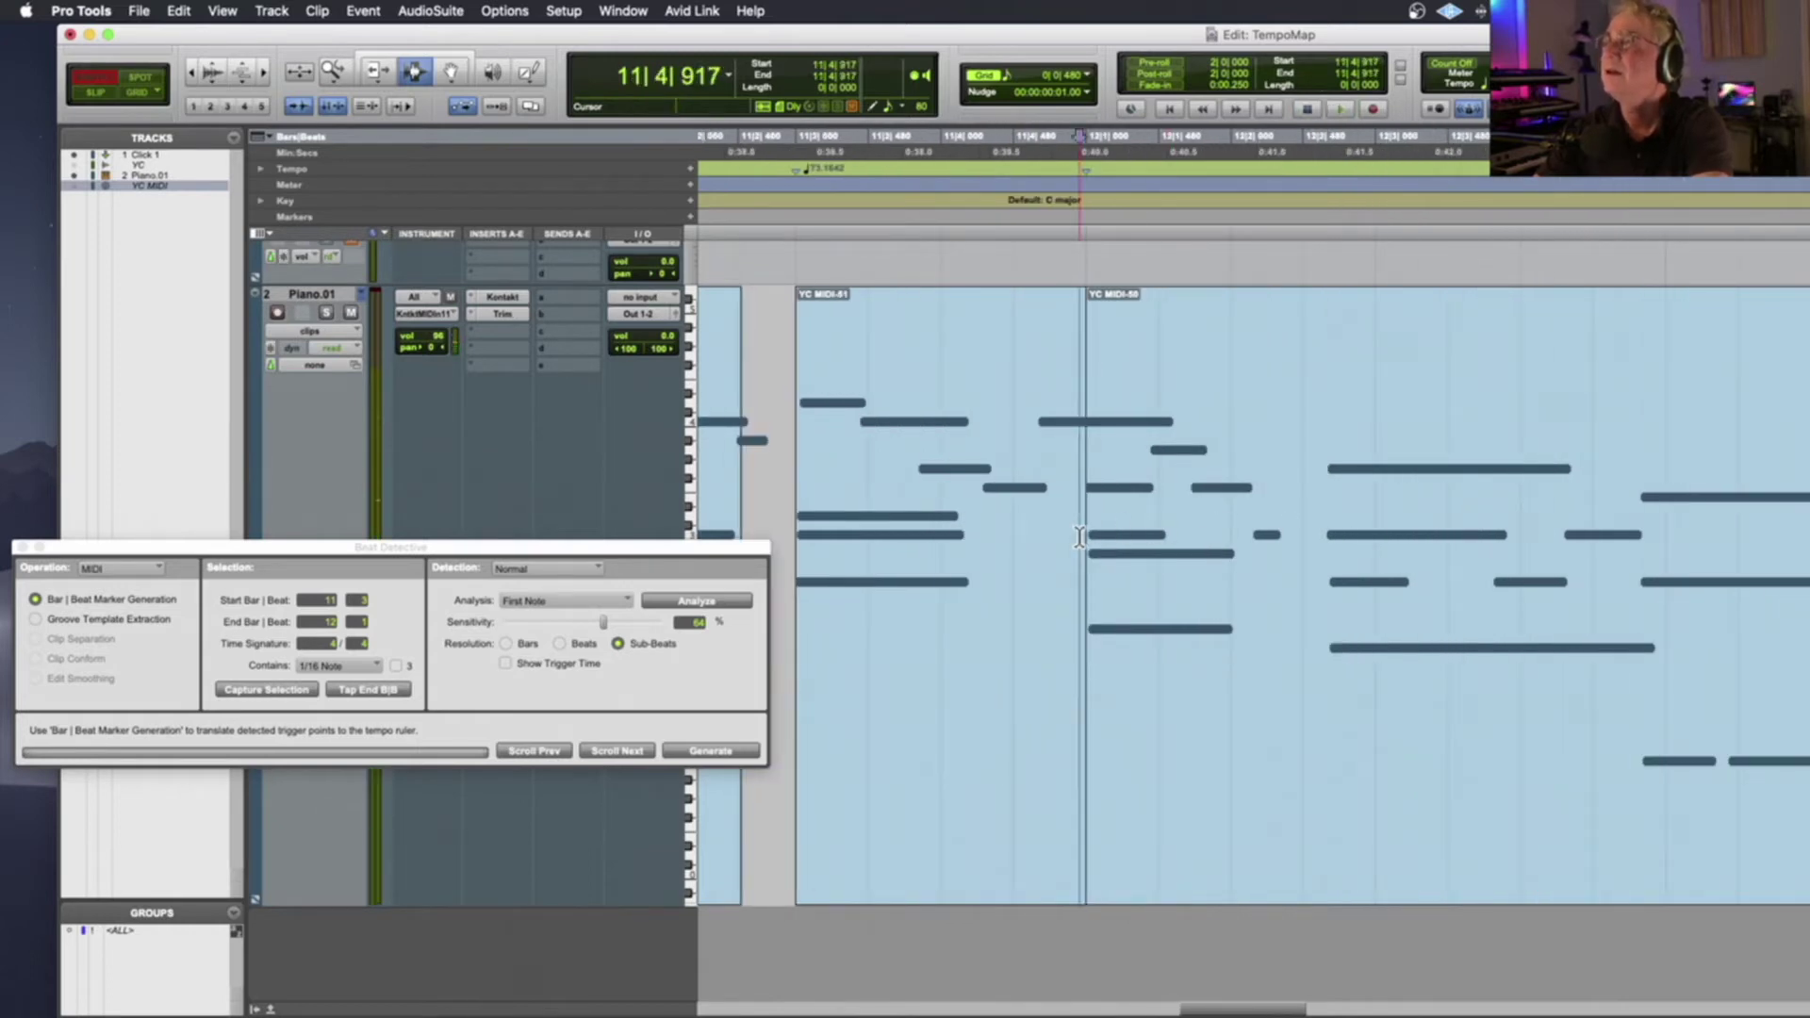
key(space)
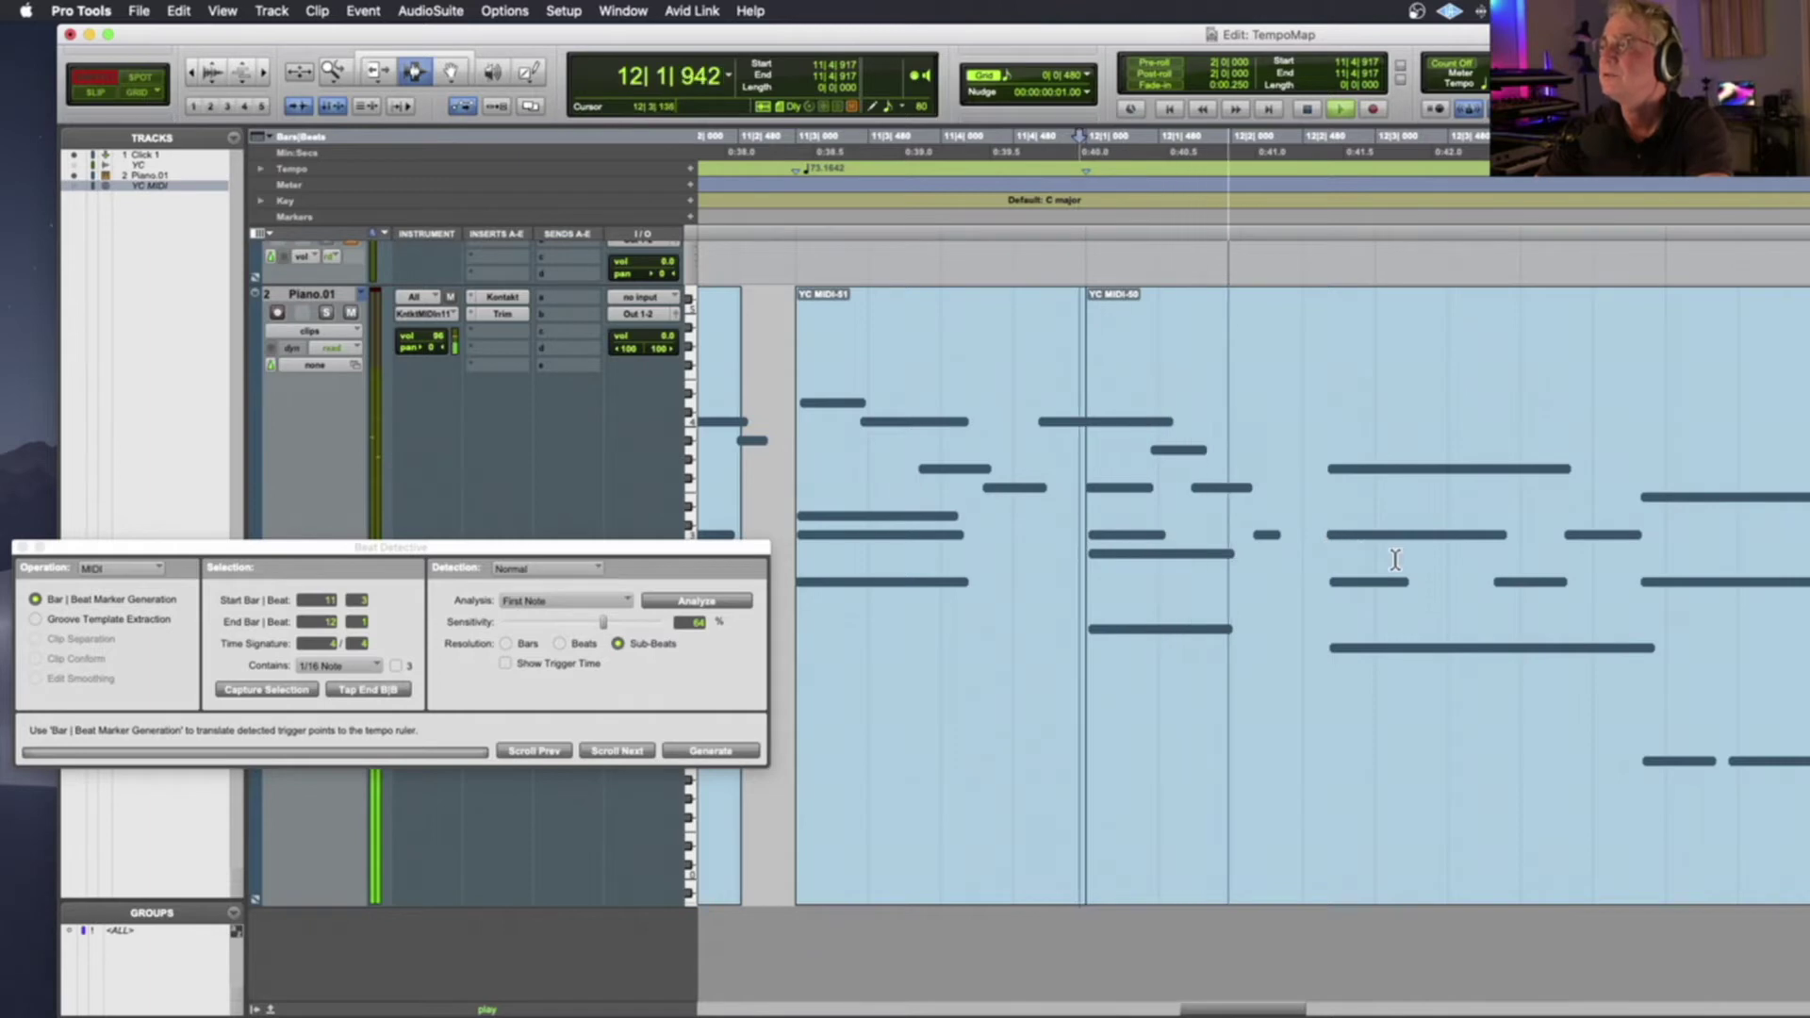
key(space)
key(space)
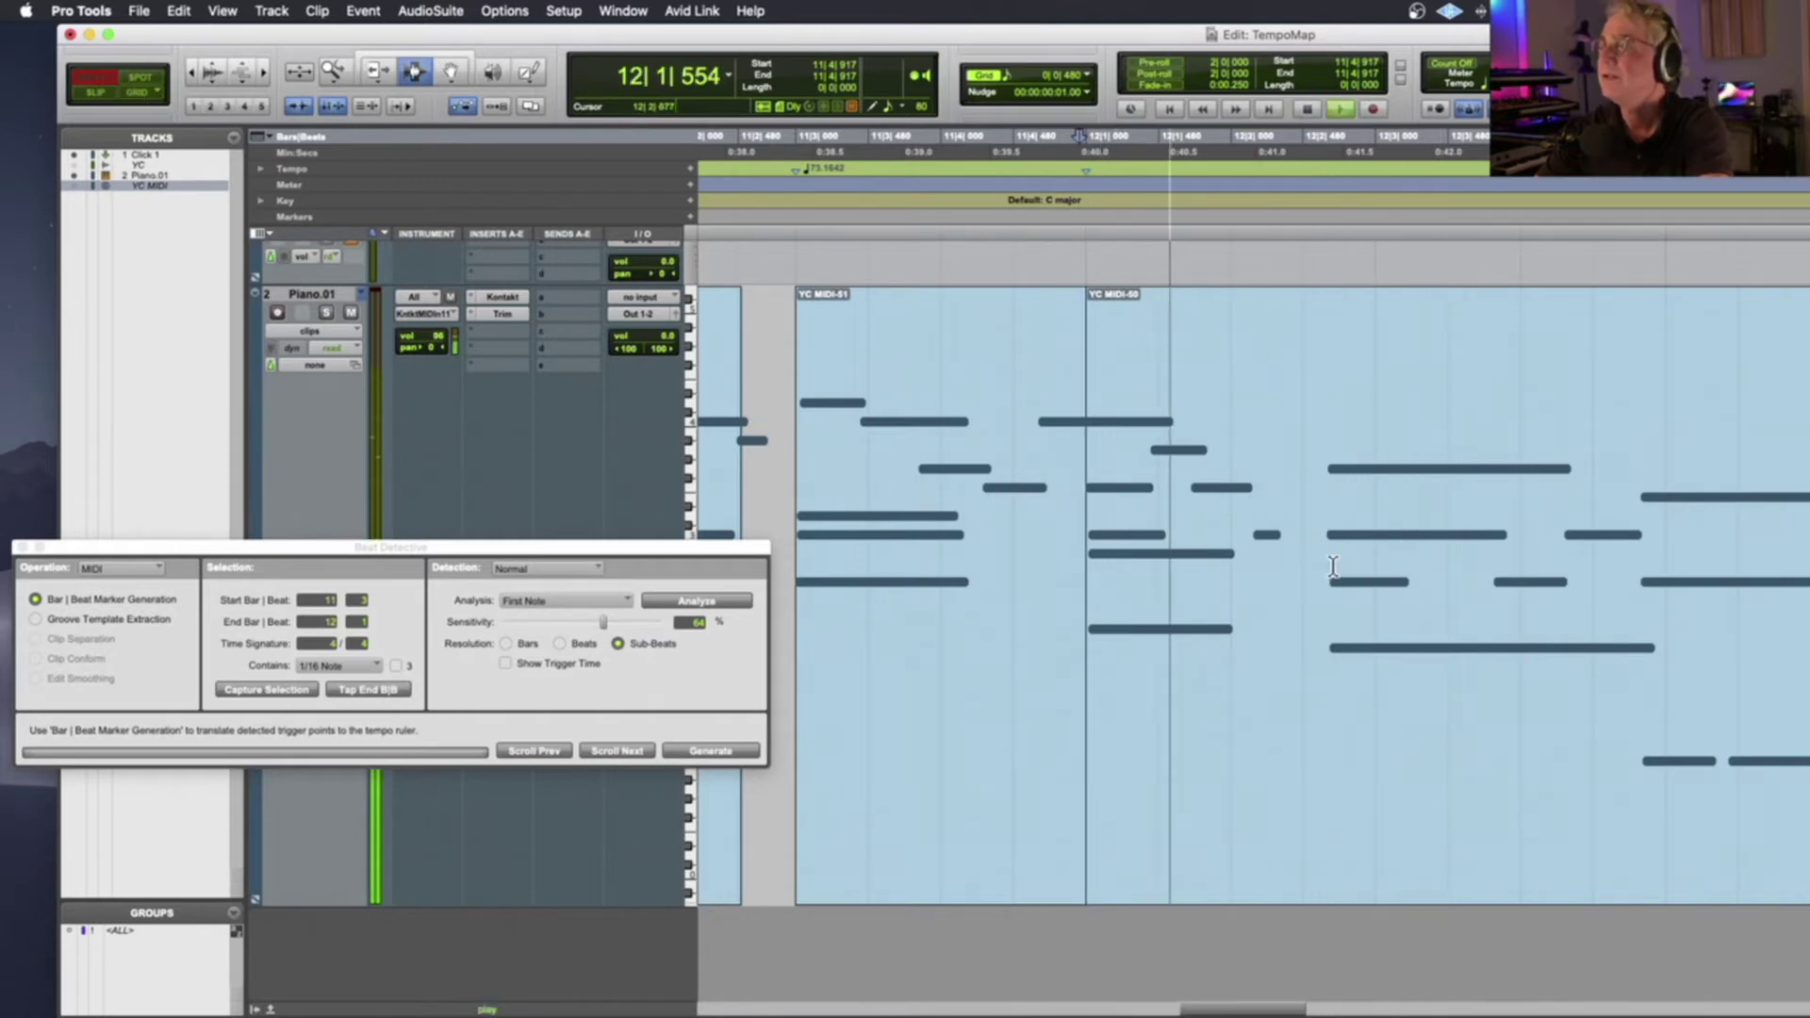
key(space)
key(space)
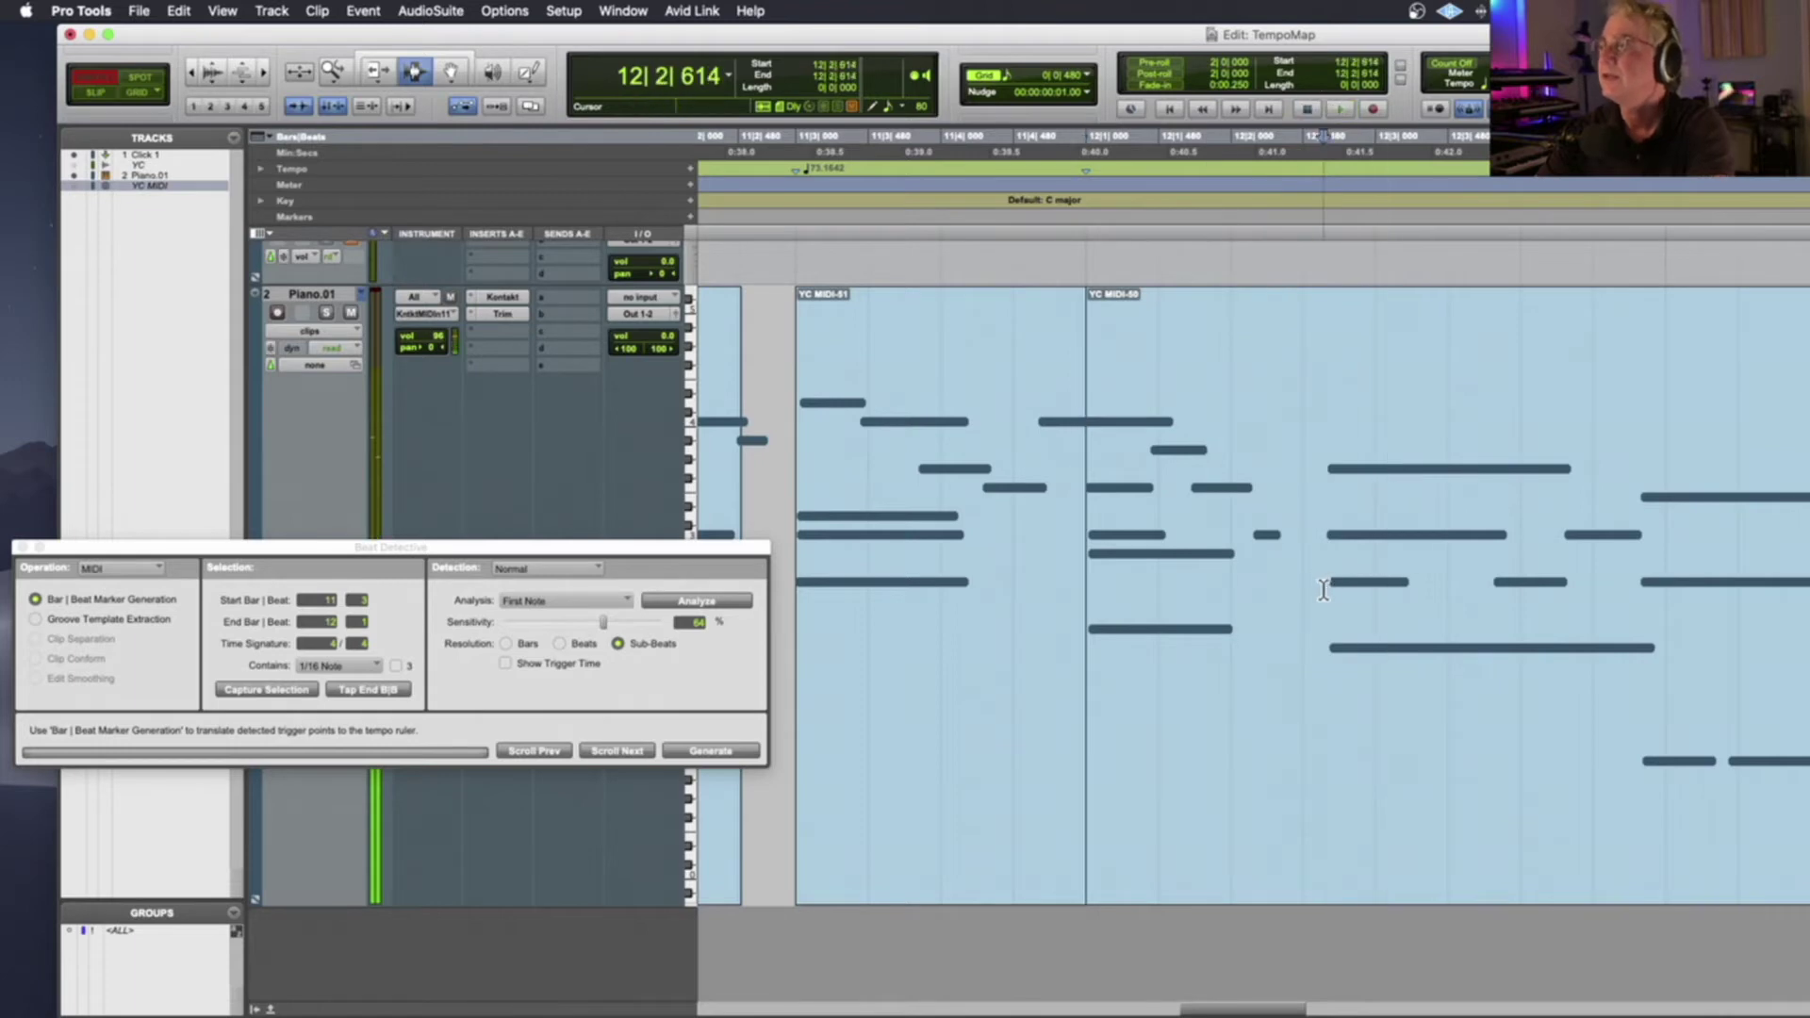
Separate the piano clip at the measure 12 third-beat chord at 12|2|641 and select the first half of measure 12
click(1324, 590)
click(1326, 590)
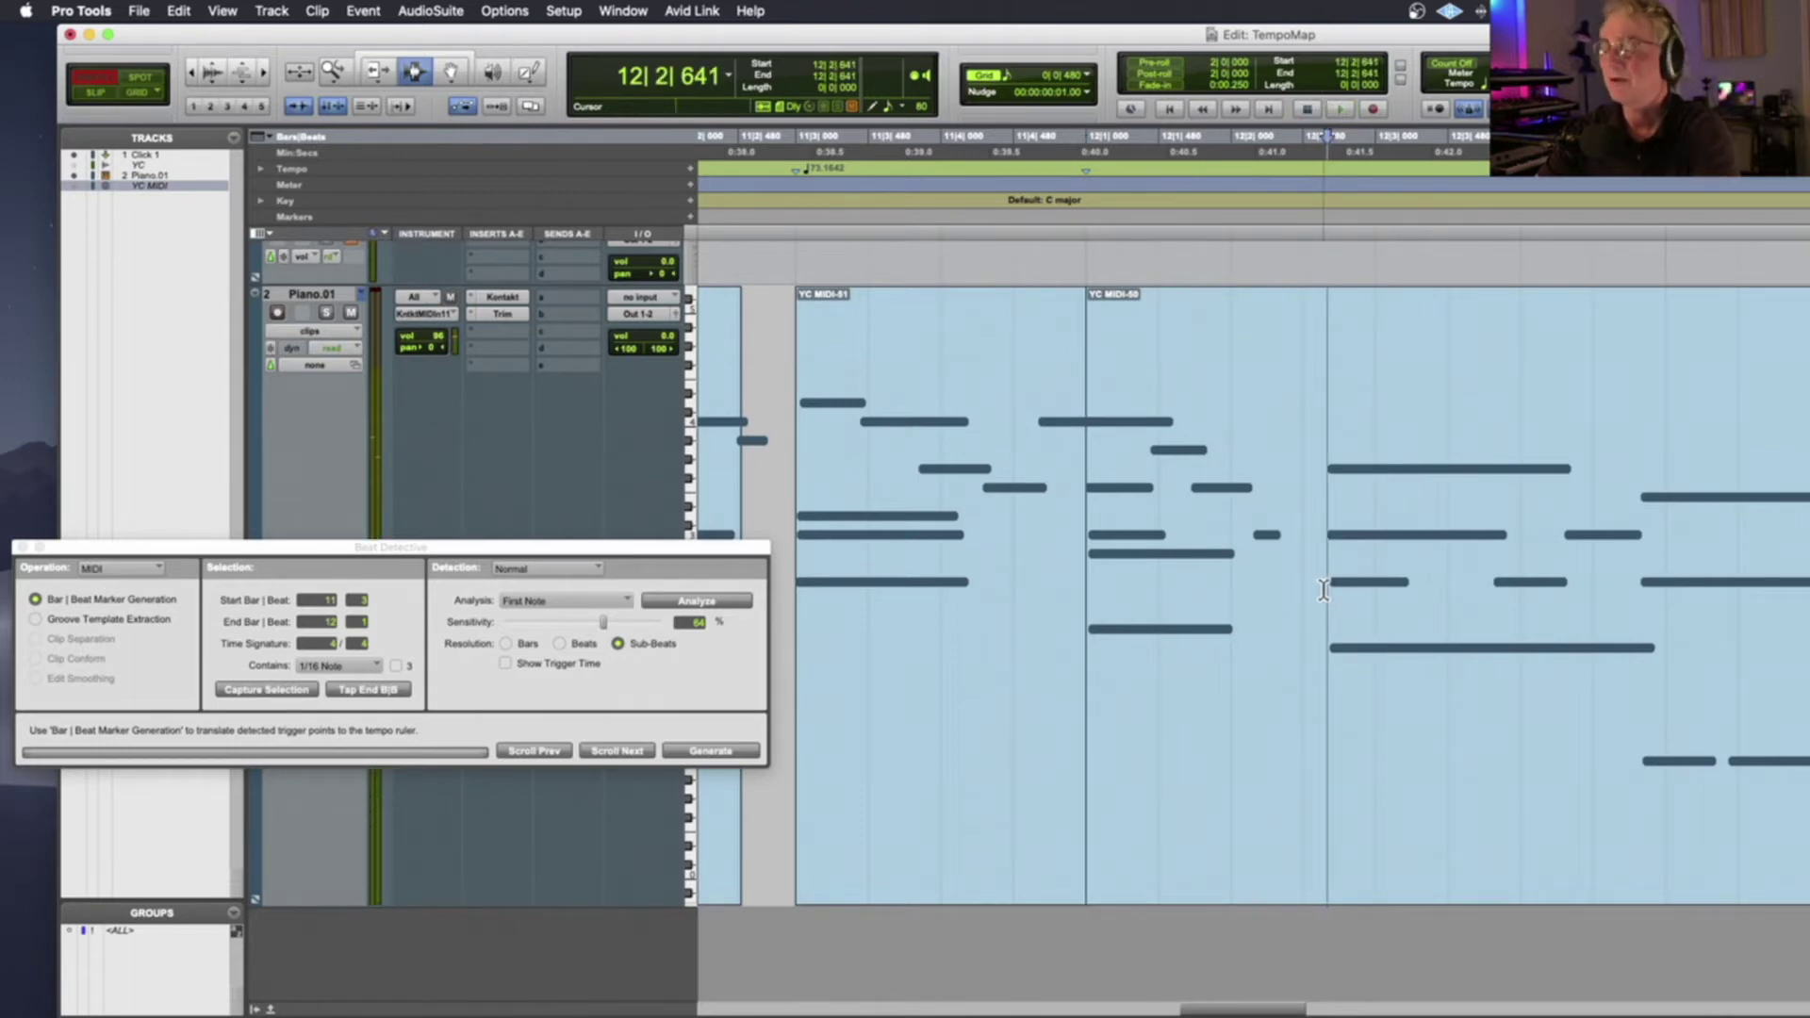
key(b)
double_click(1255, 575)
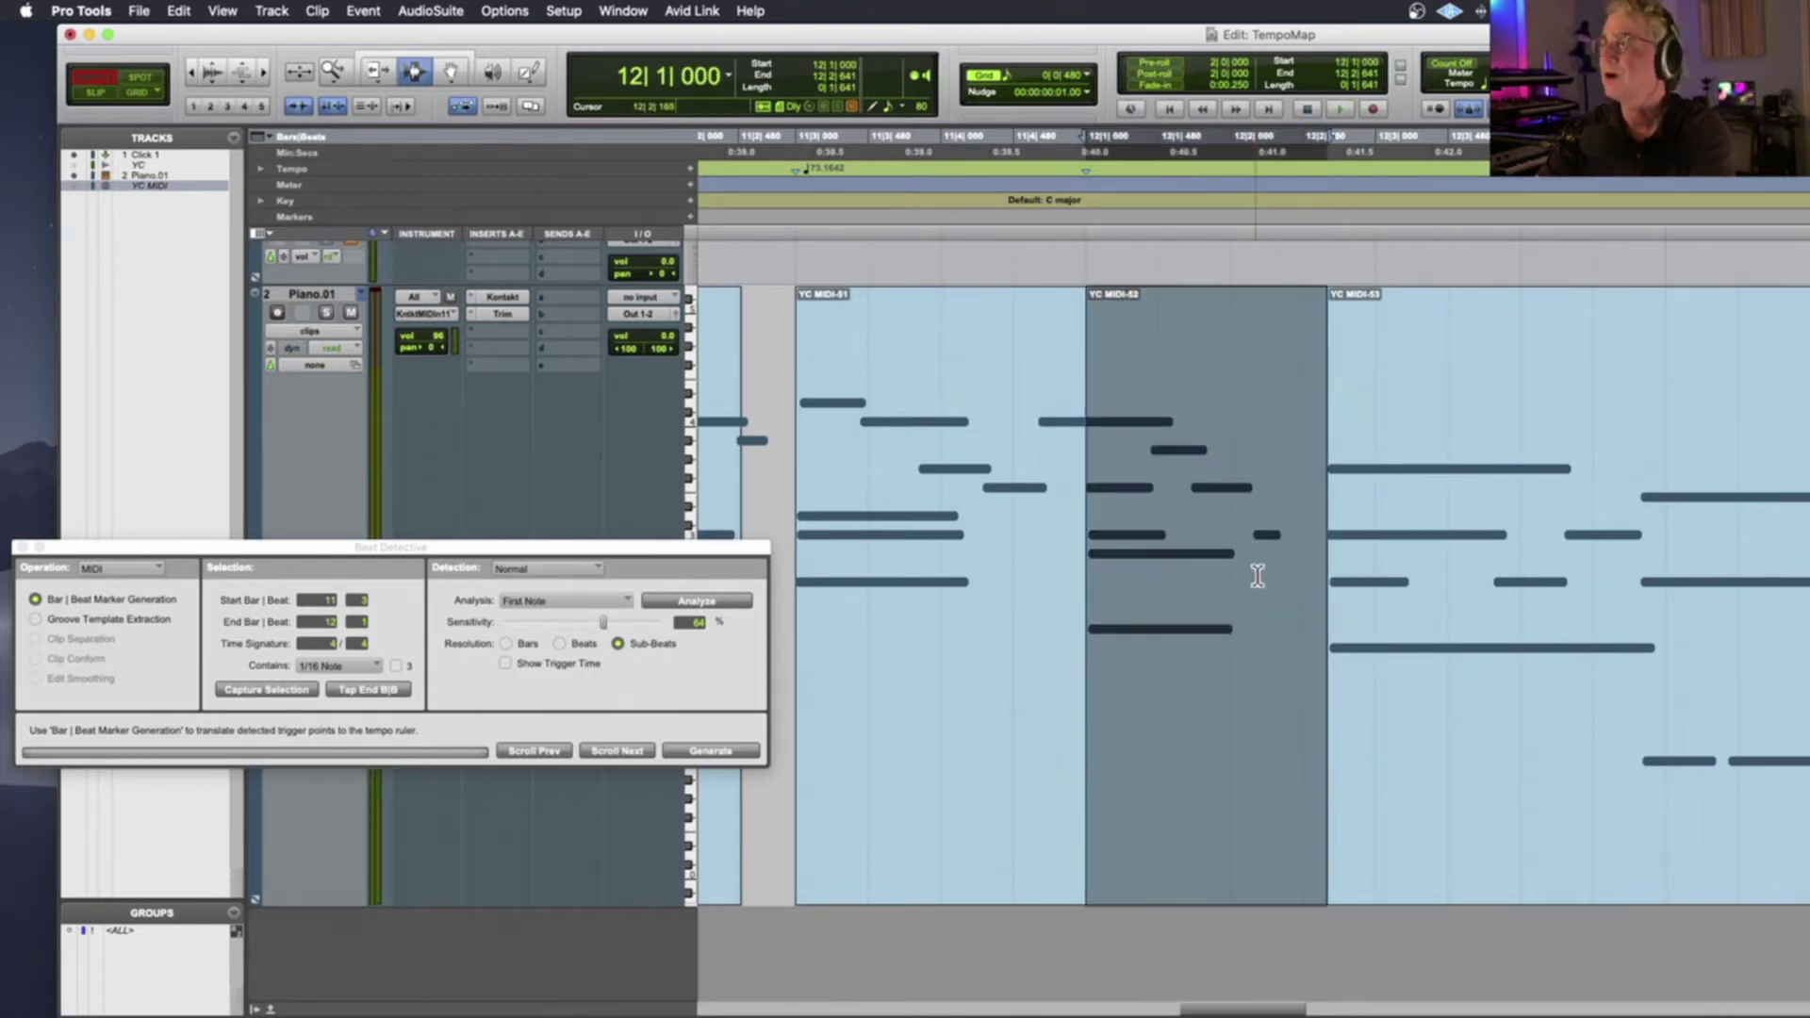
Capture the first half of measure 12 as 12|1 to 12|3 and generate its beat markers, preserving sample position
scroll(1255, 573, right, 1)
click(273, 690)
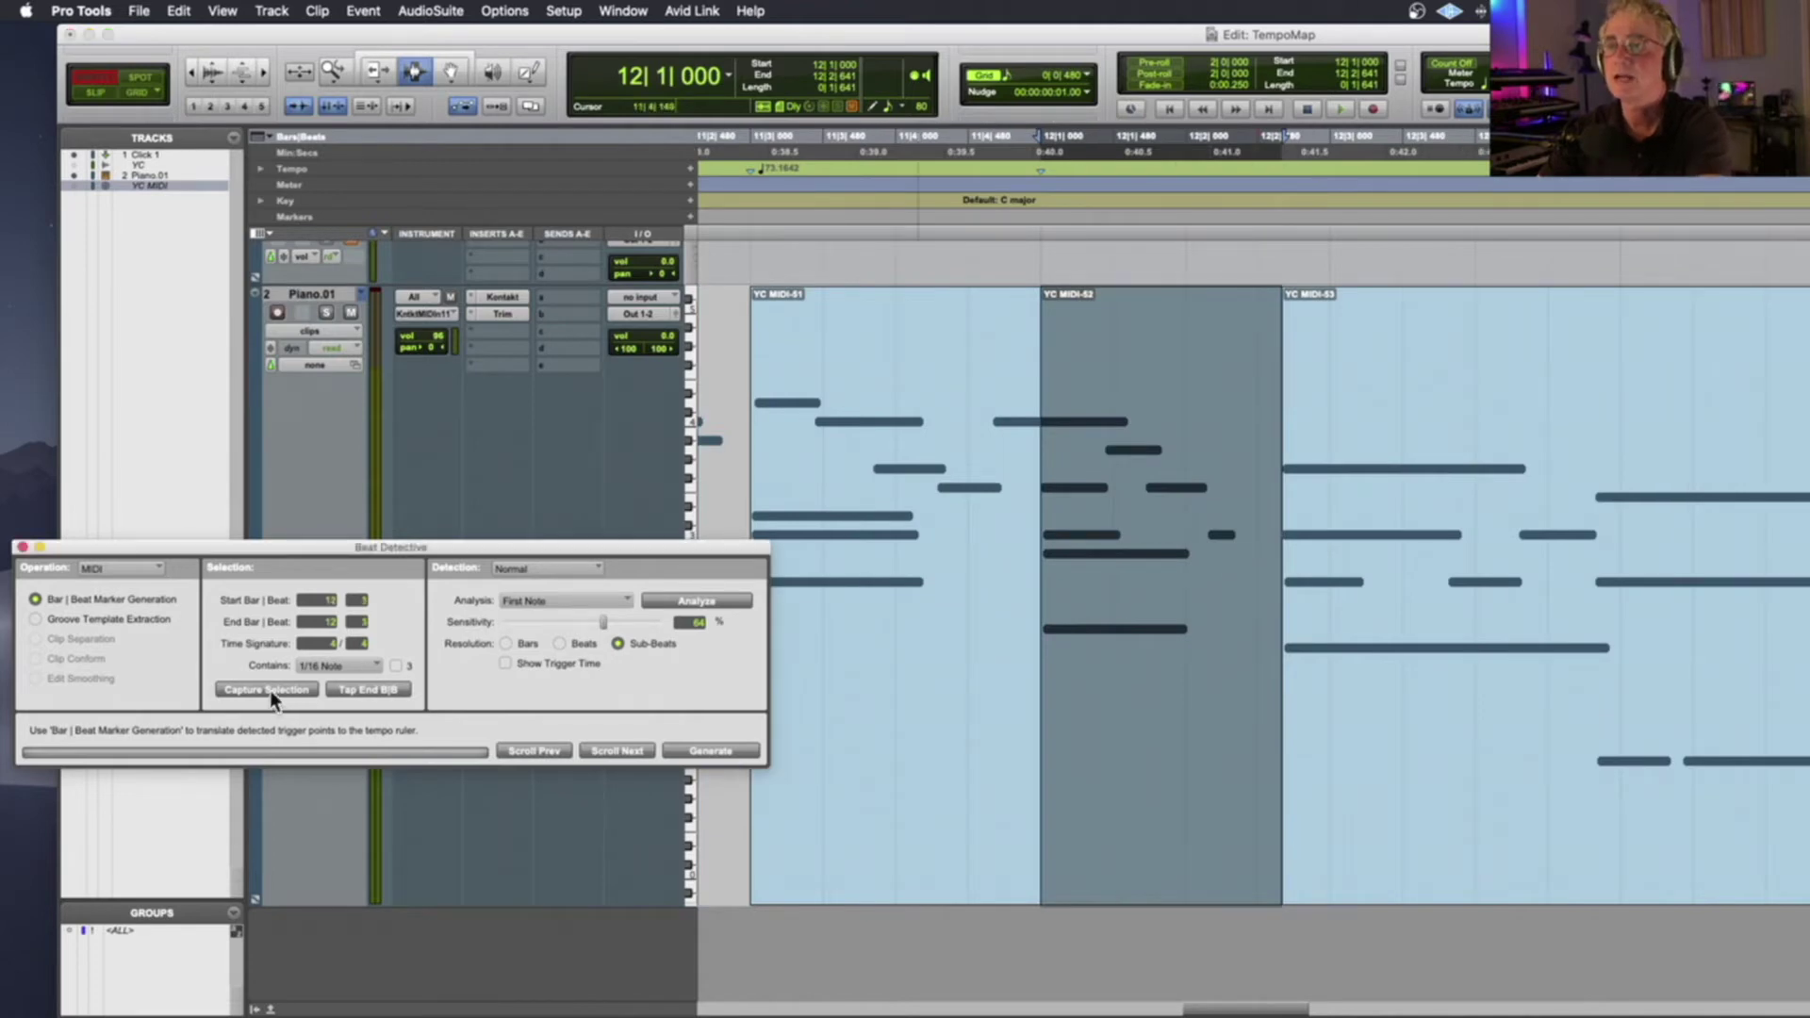
click(721, 750)
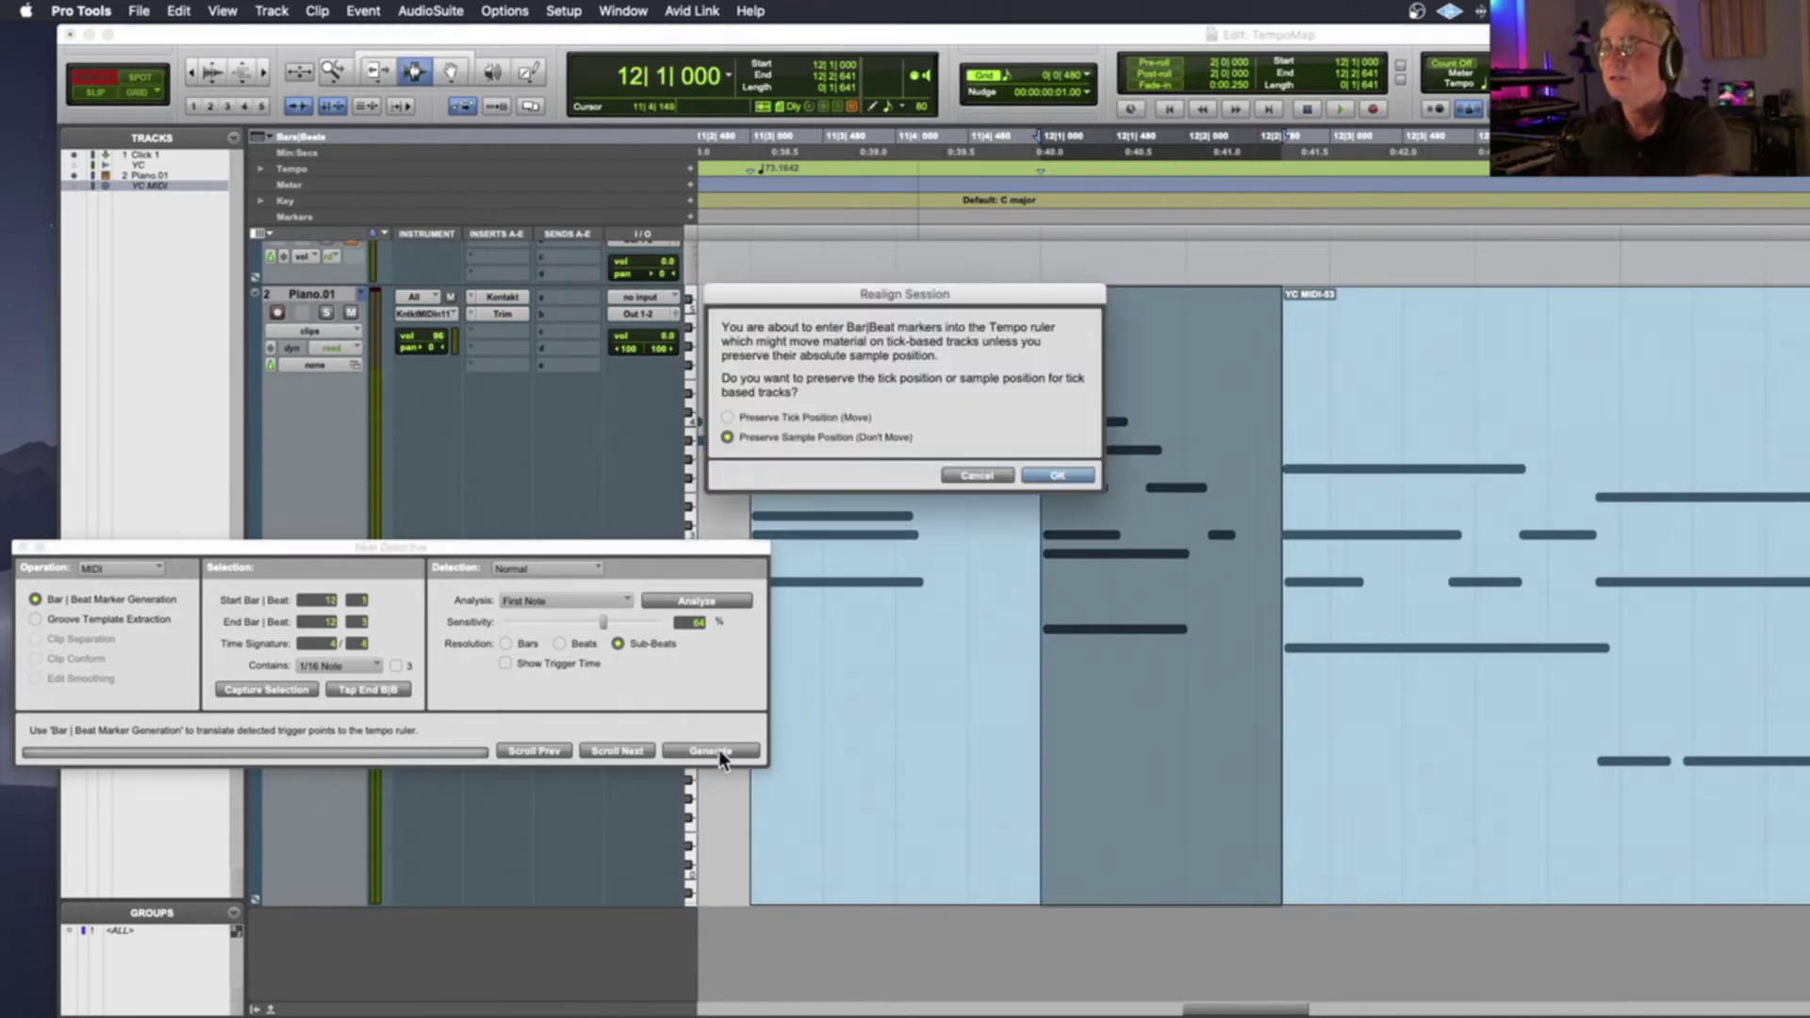
click(1093, 475)
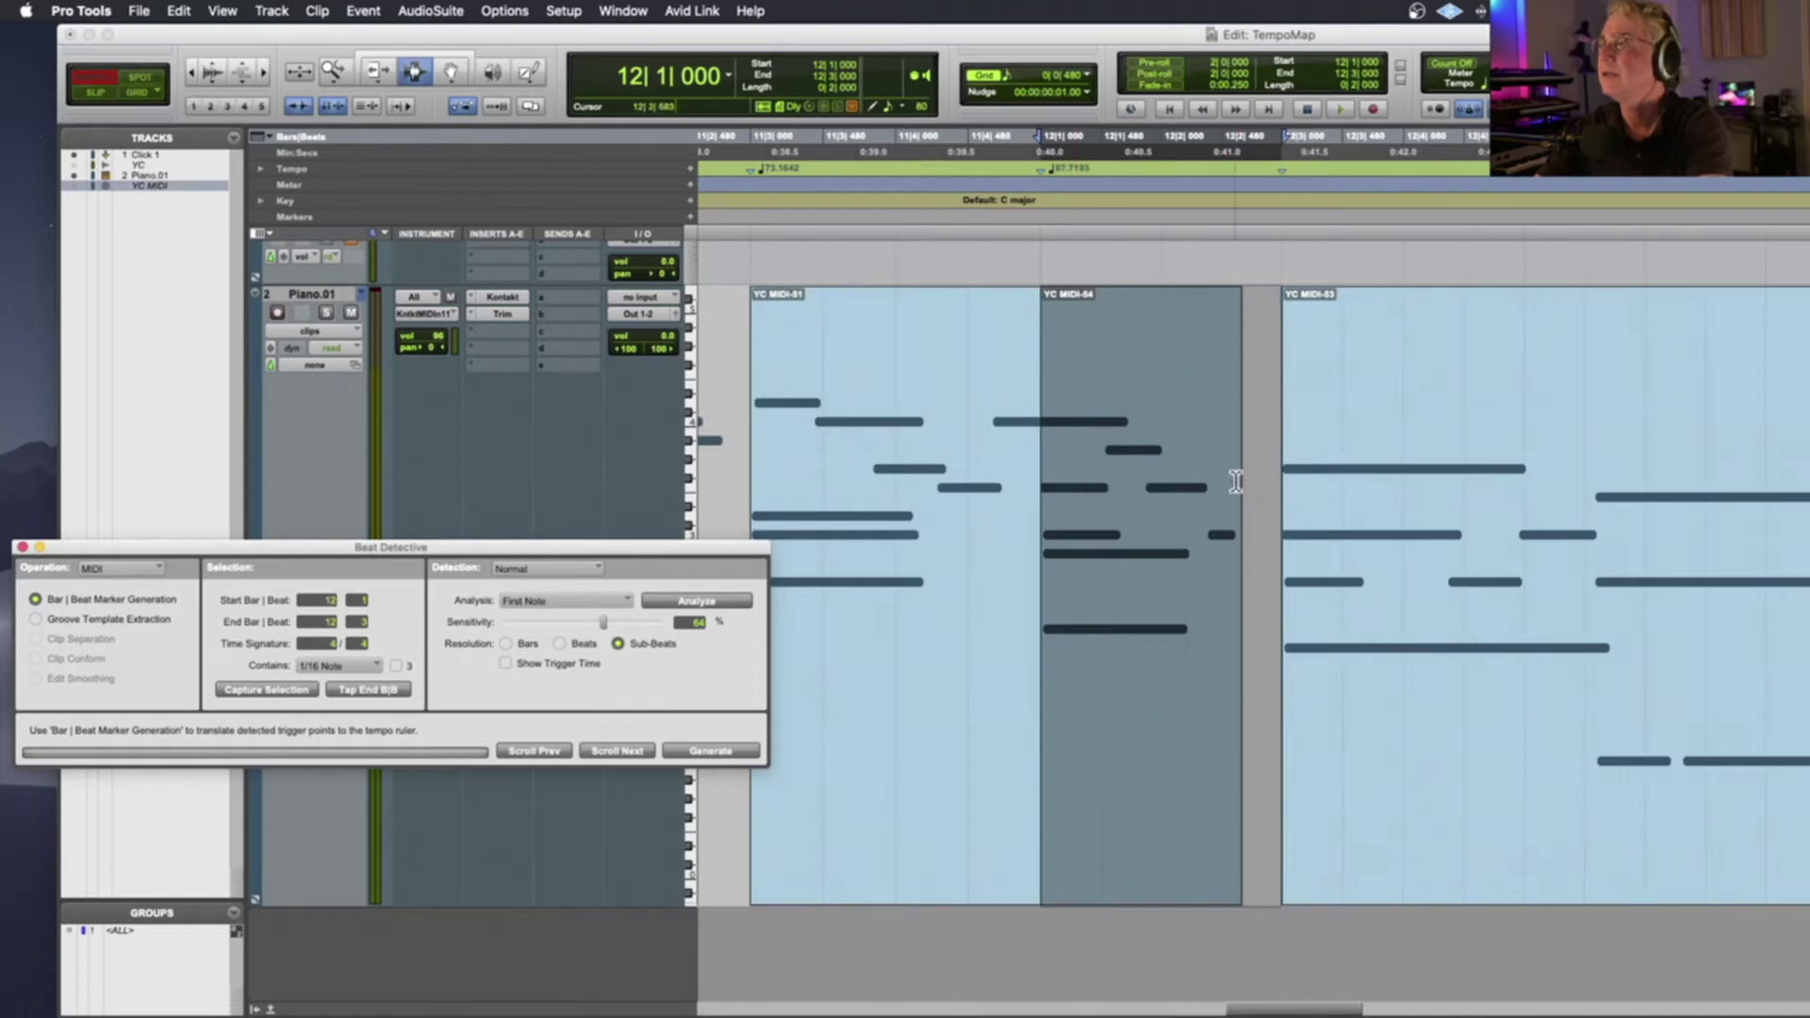
Separate the piano clip at the measure 13 downbeat chord at 13|1|570 and select the second half of measure 12
click(1259, 473)
key(space)
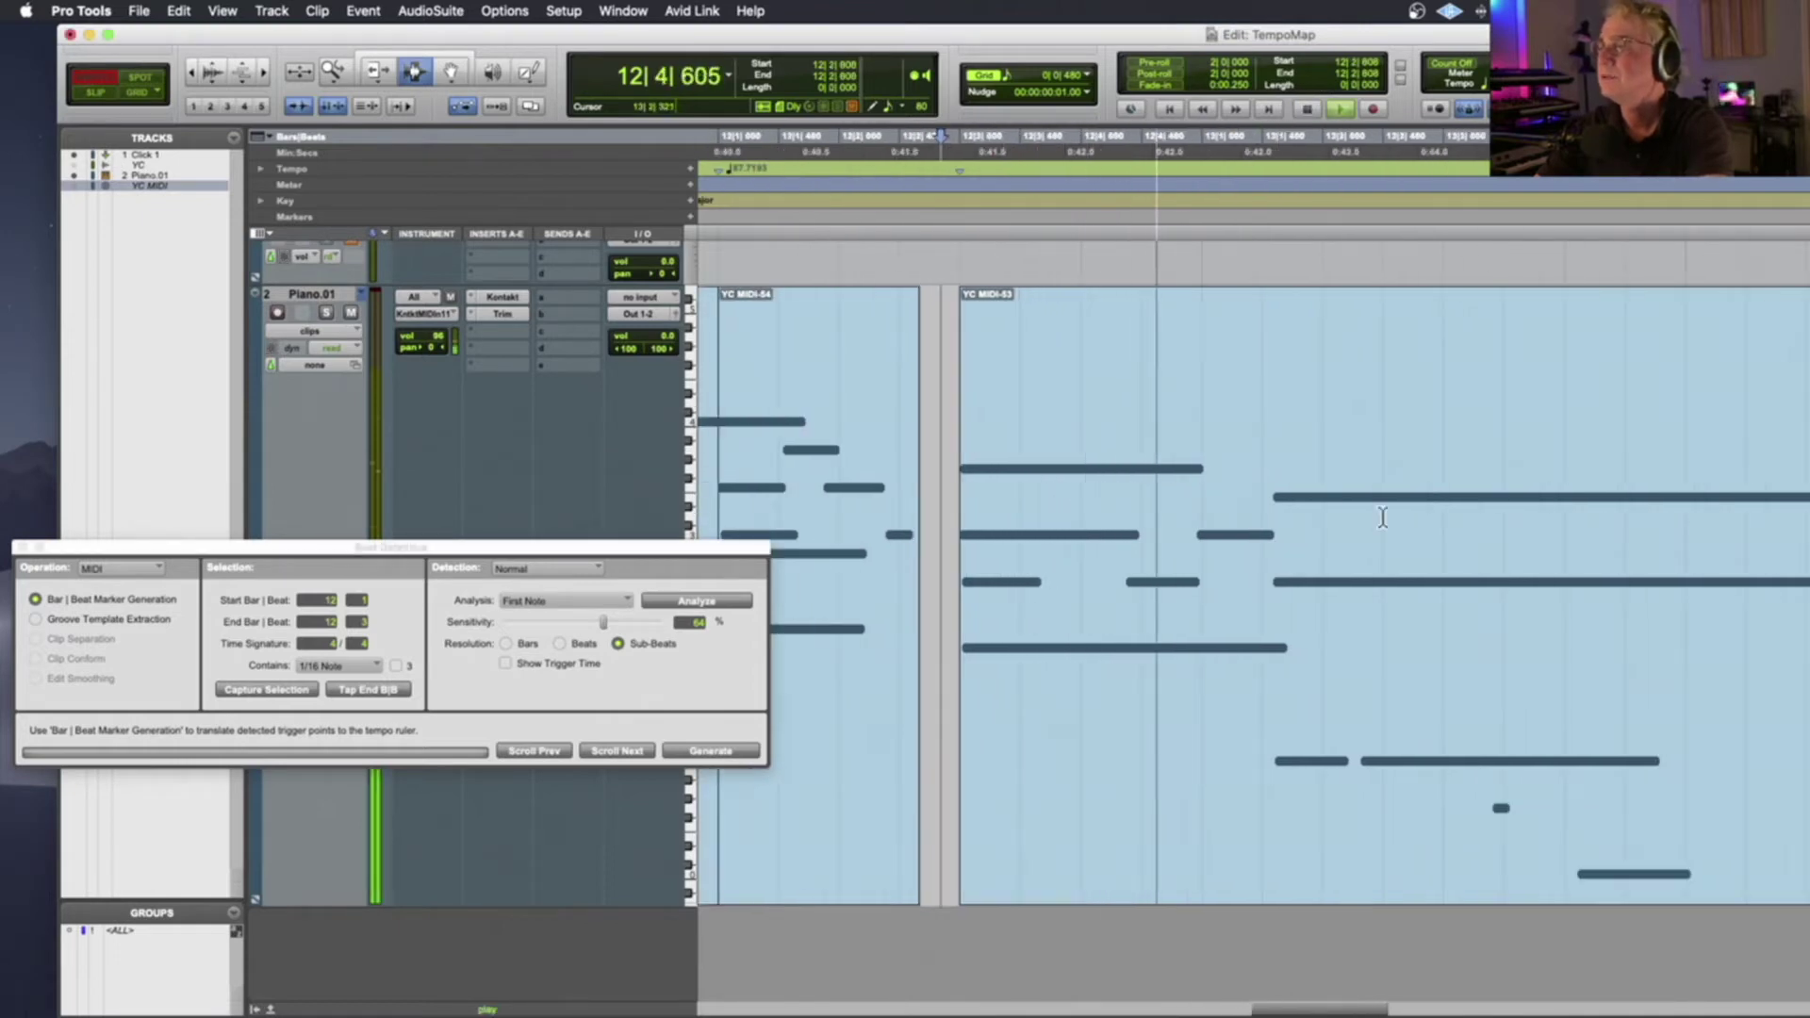
key(space)
click(1269, 535)
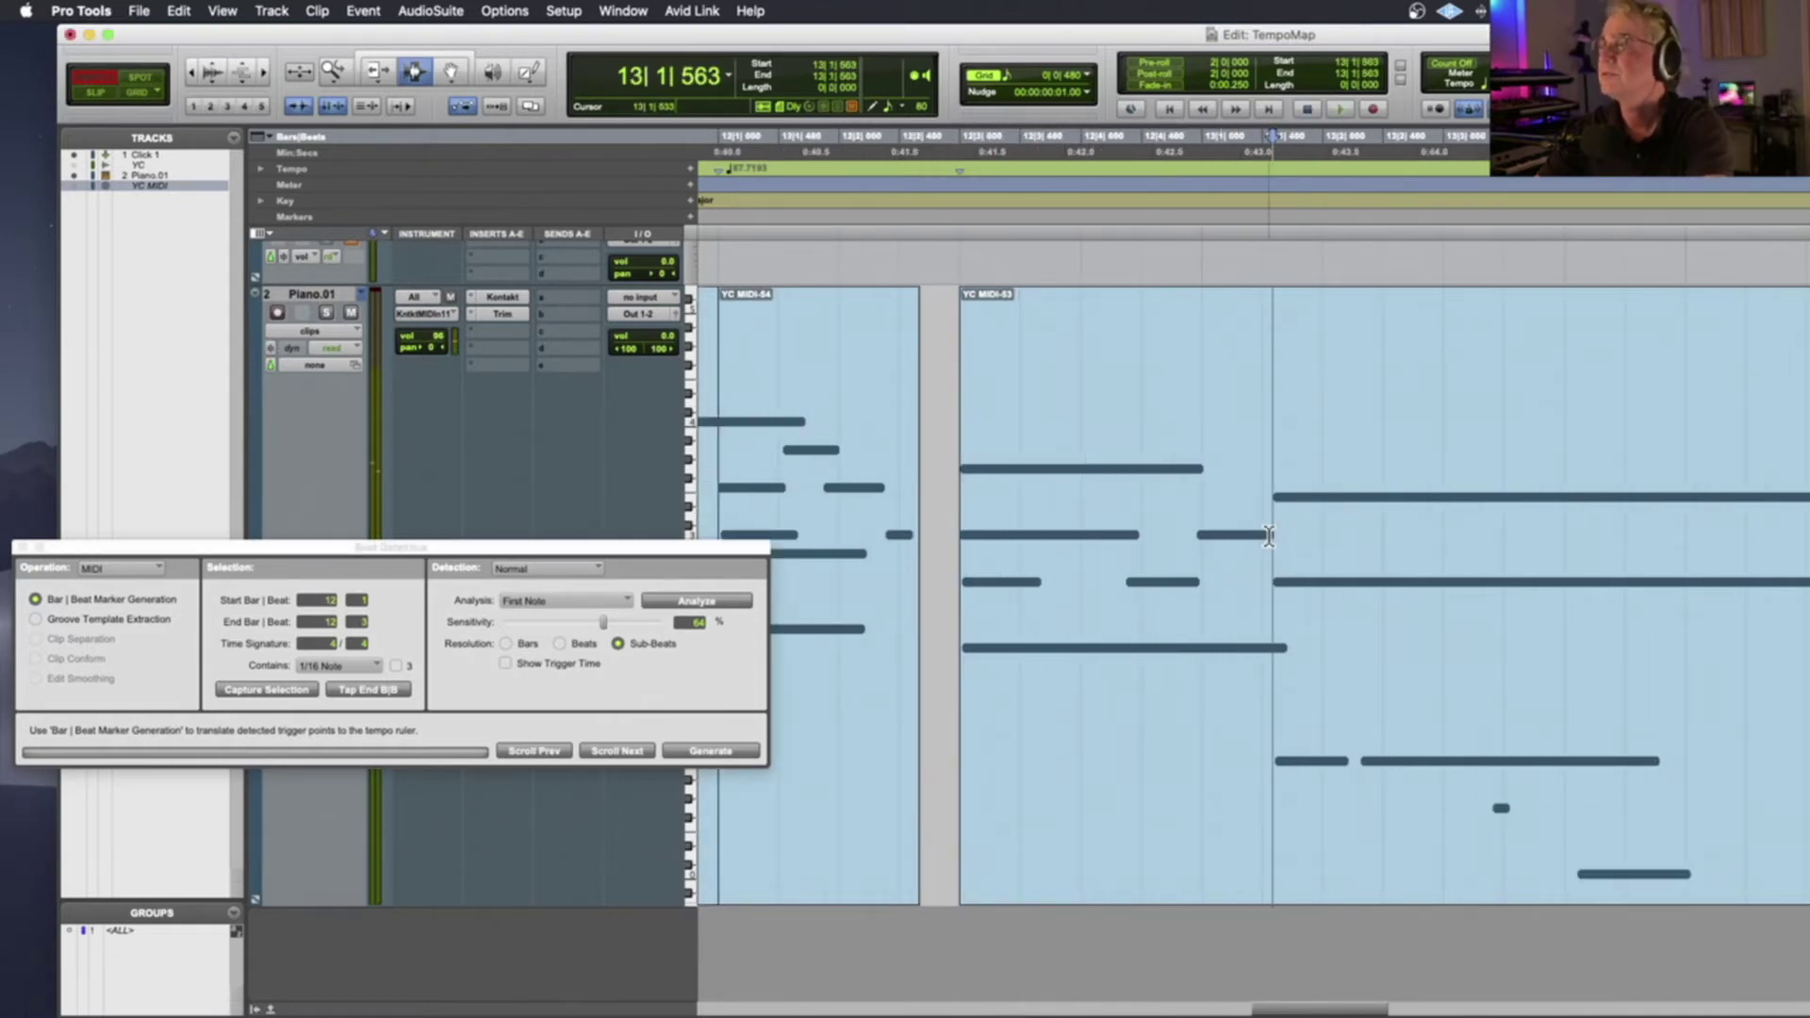
click(1273, 535)
key(super+e)
click(1205, 524)
double_click(1203, 524)
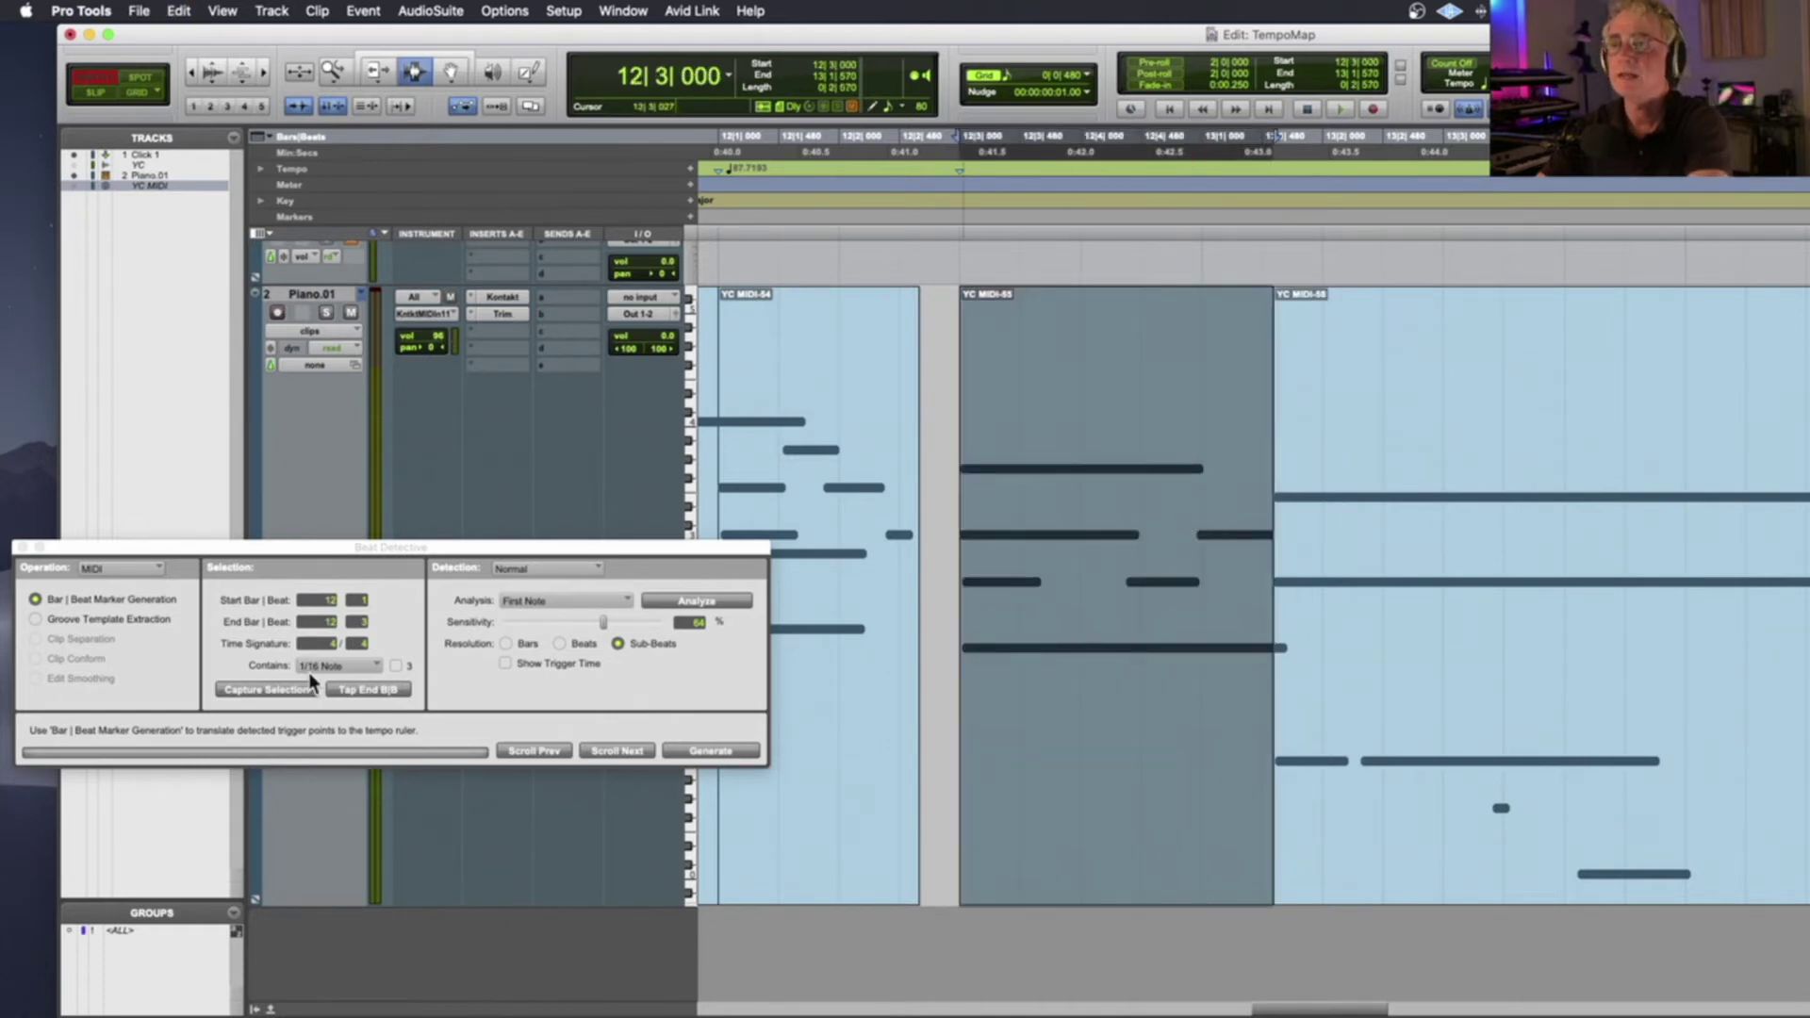
Capture the second half of measure 12 as 12|3 to 13|1 and generate its beat markers, preserving sample position
click(282, 690)
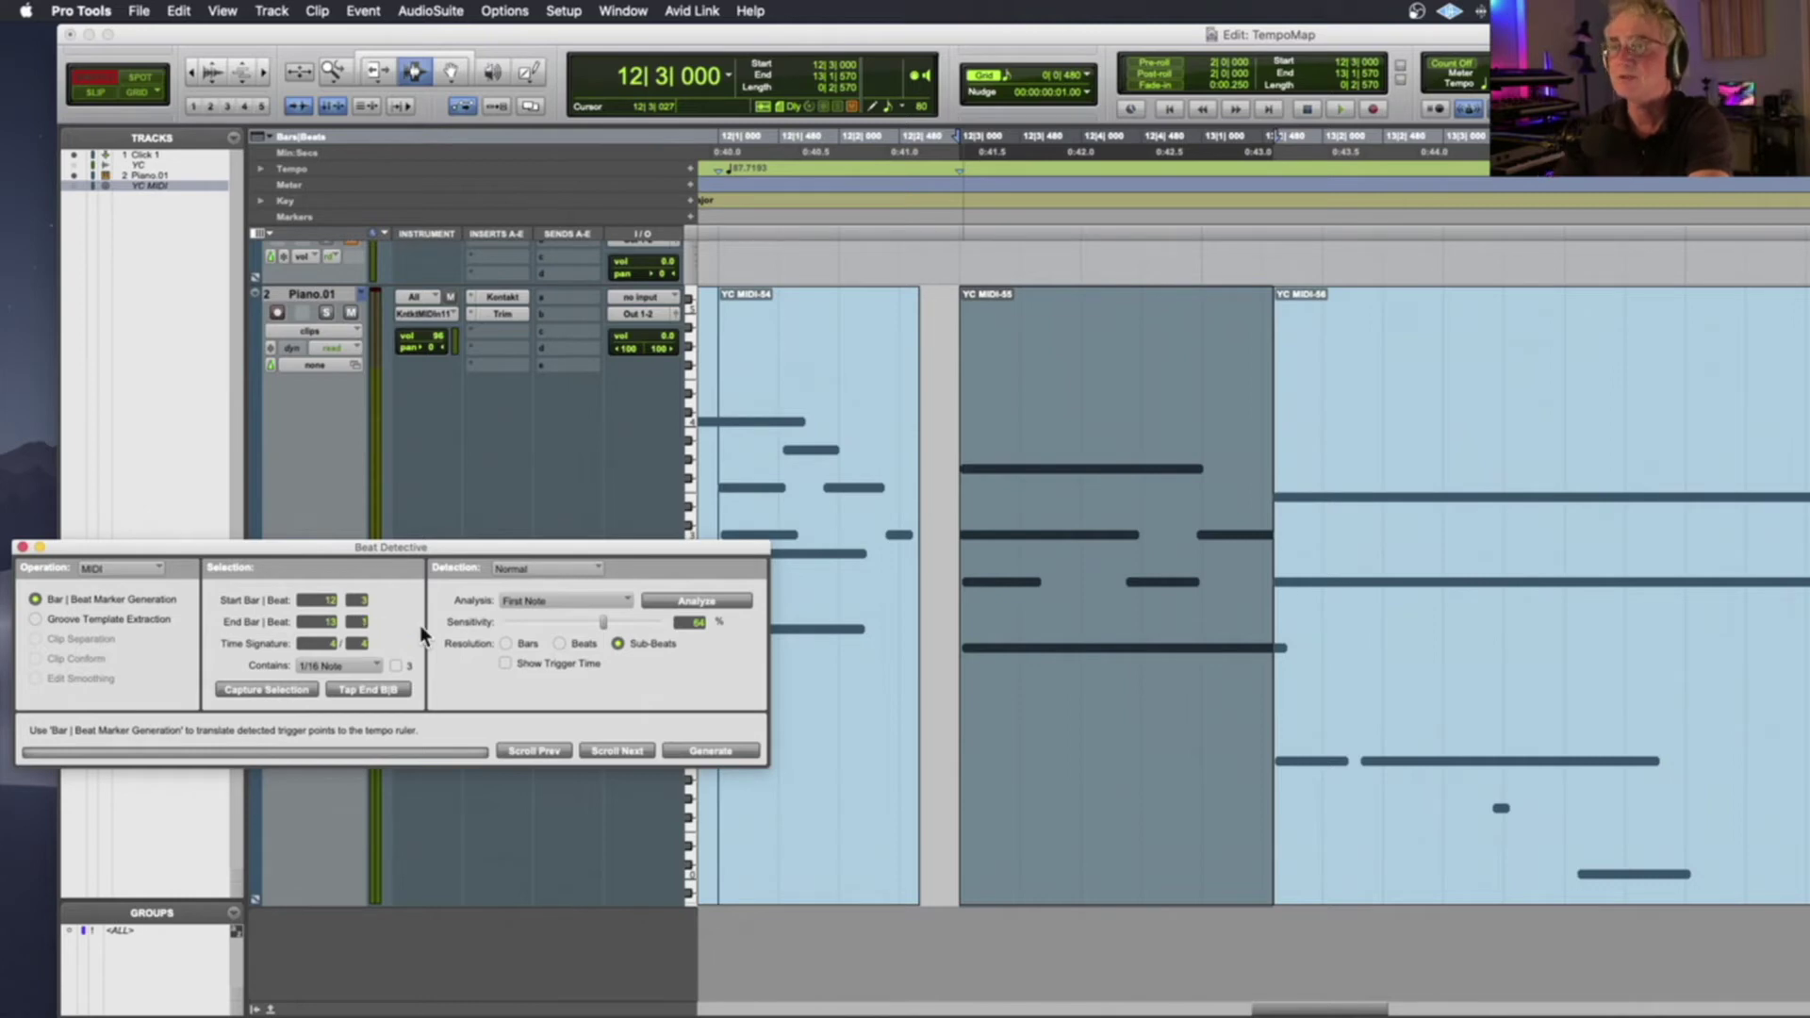
click(709, 750)
click(1066, 476)
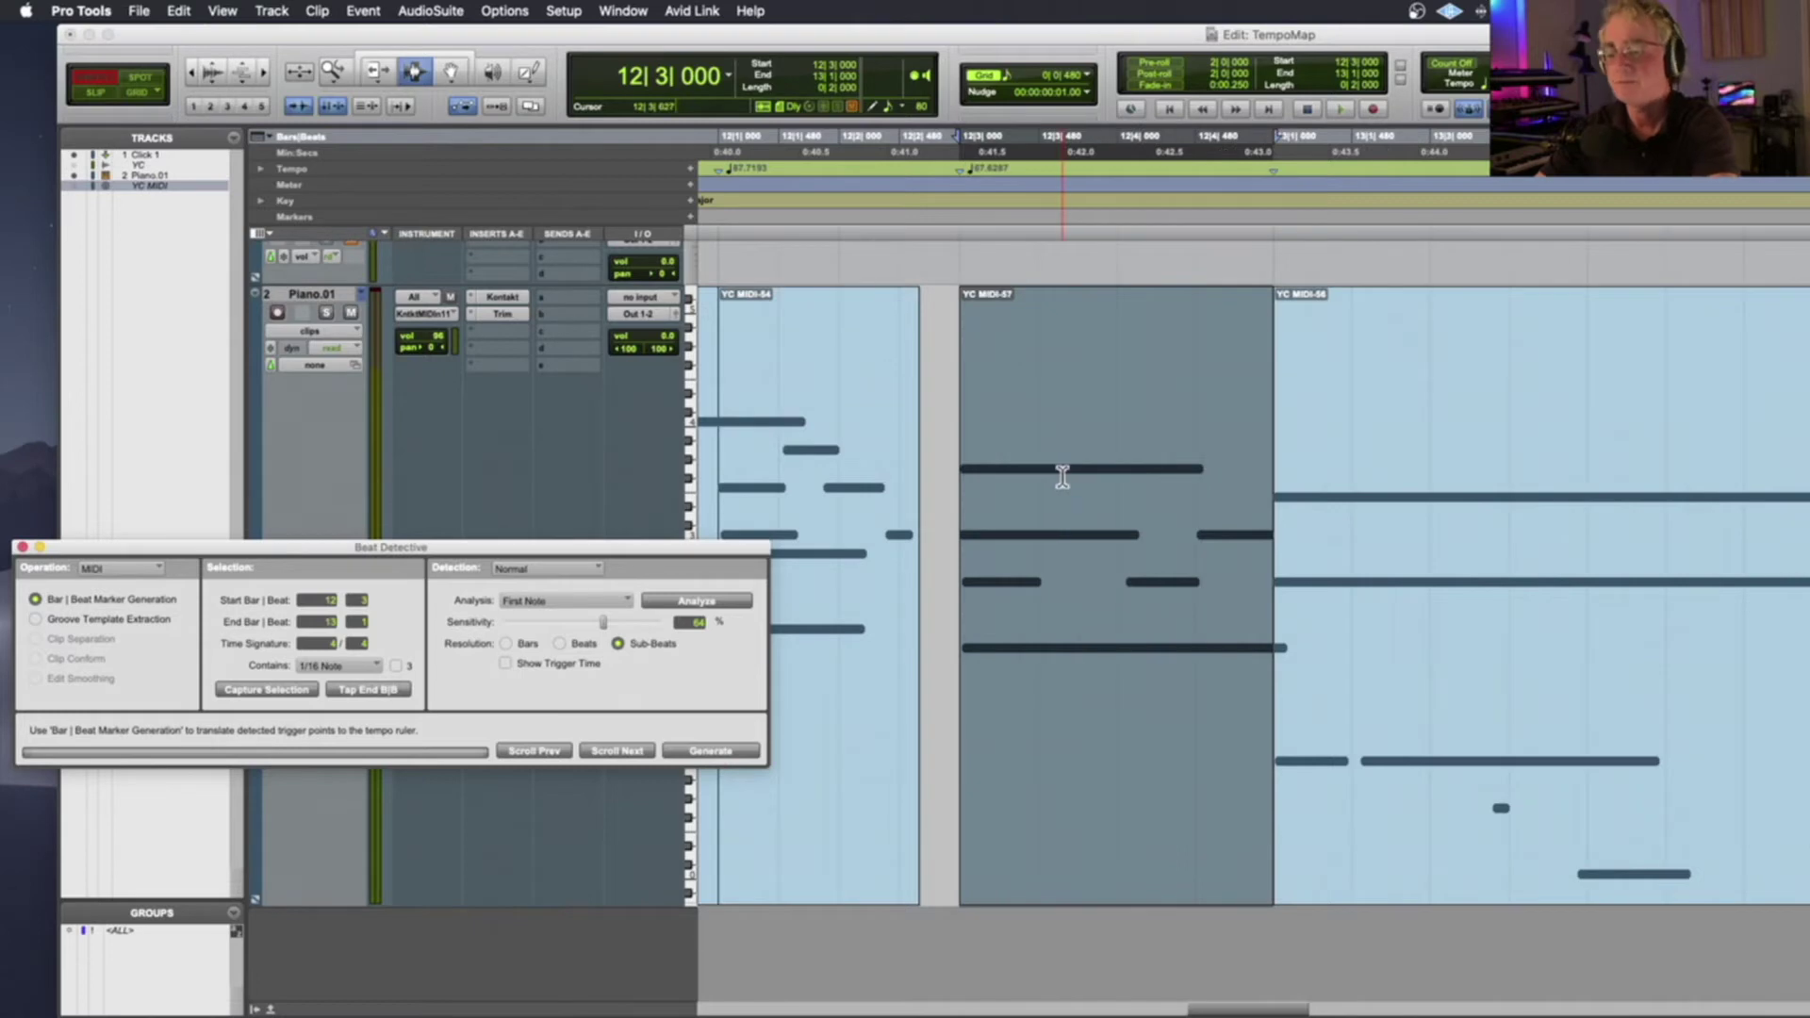
Listen to the held final chord of measure 13 and separate the piano clip at the chord's end at 13|4|934
key(r)
key(r)
key(r)
key(t)
key(t)
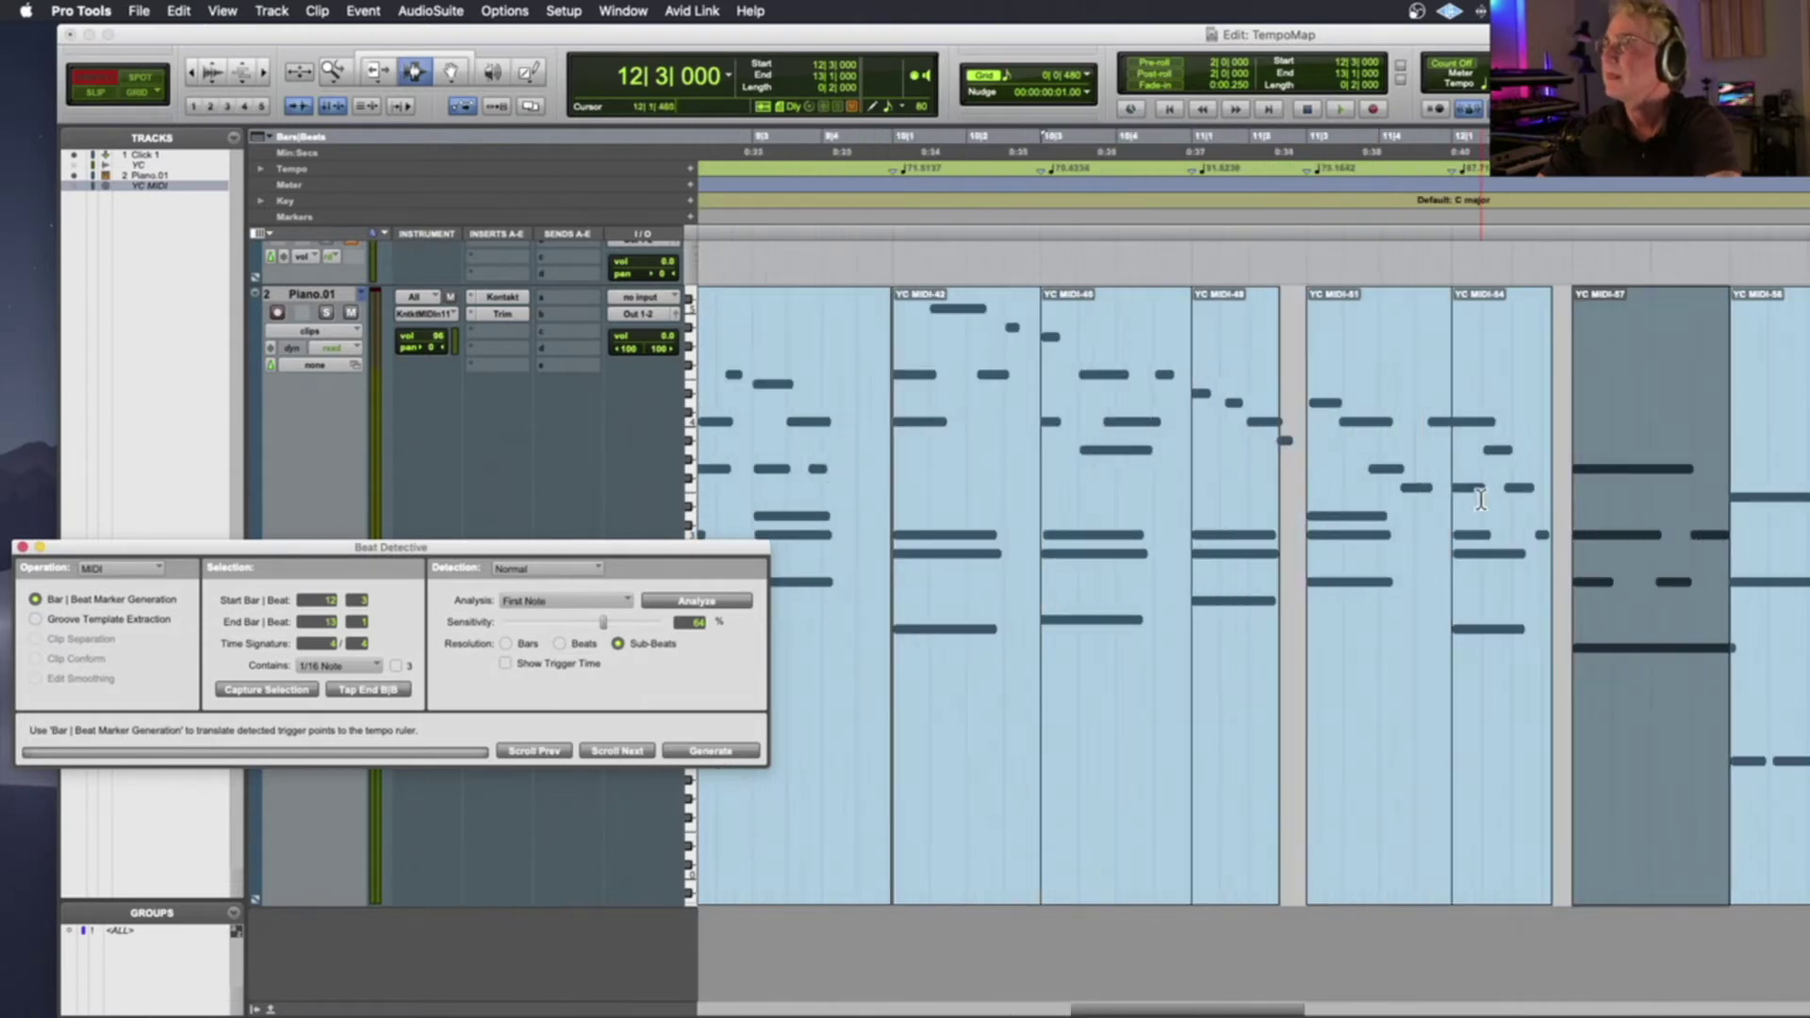
scroll(1480, 500, right, 5)
click(1195, 521)
key(space)
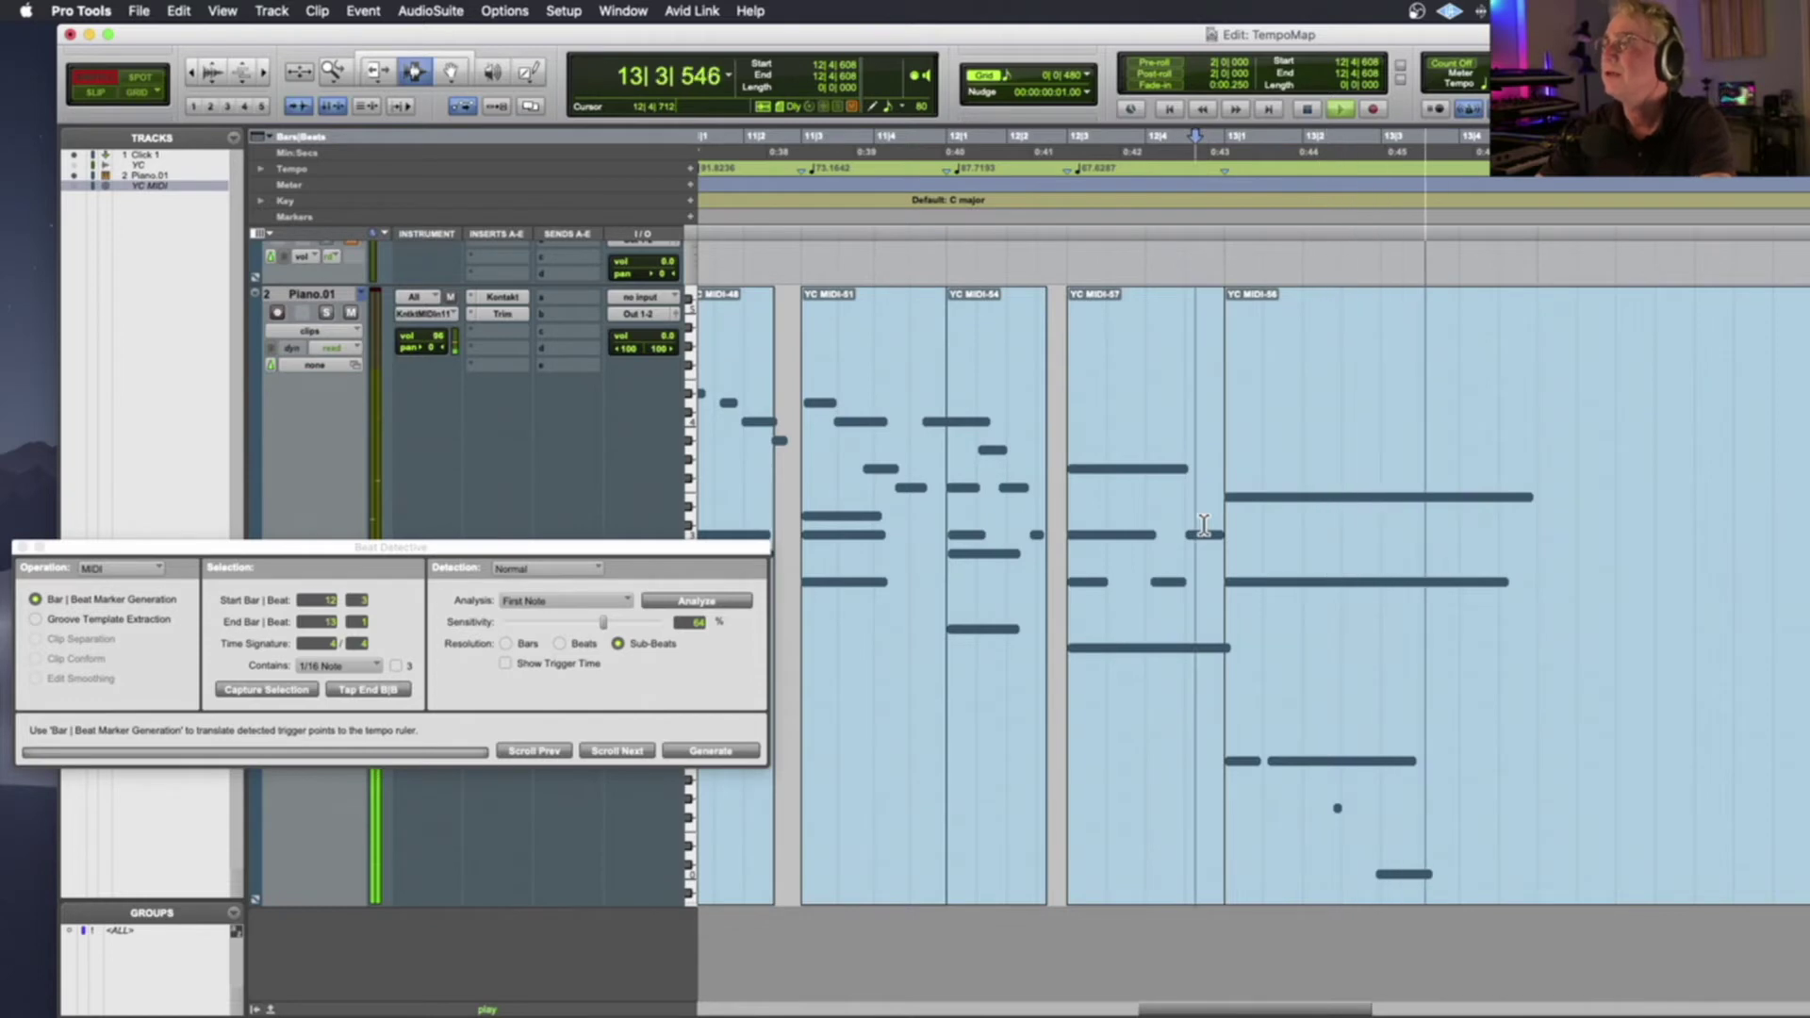
key(space)
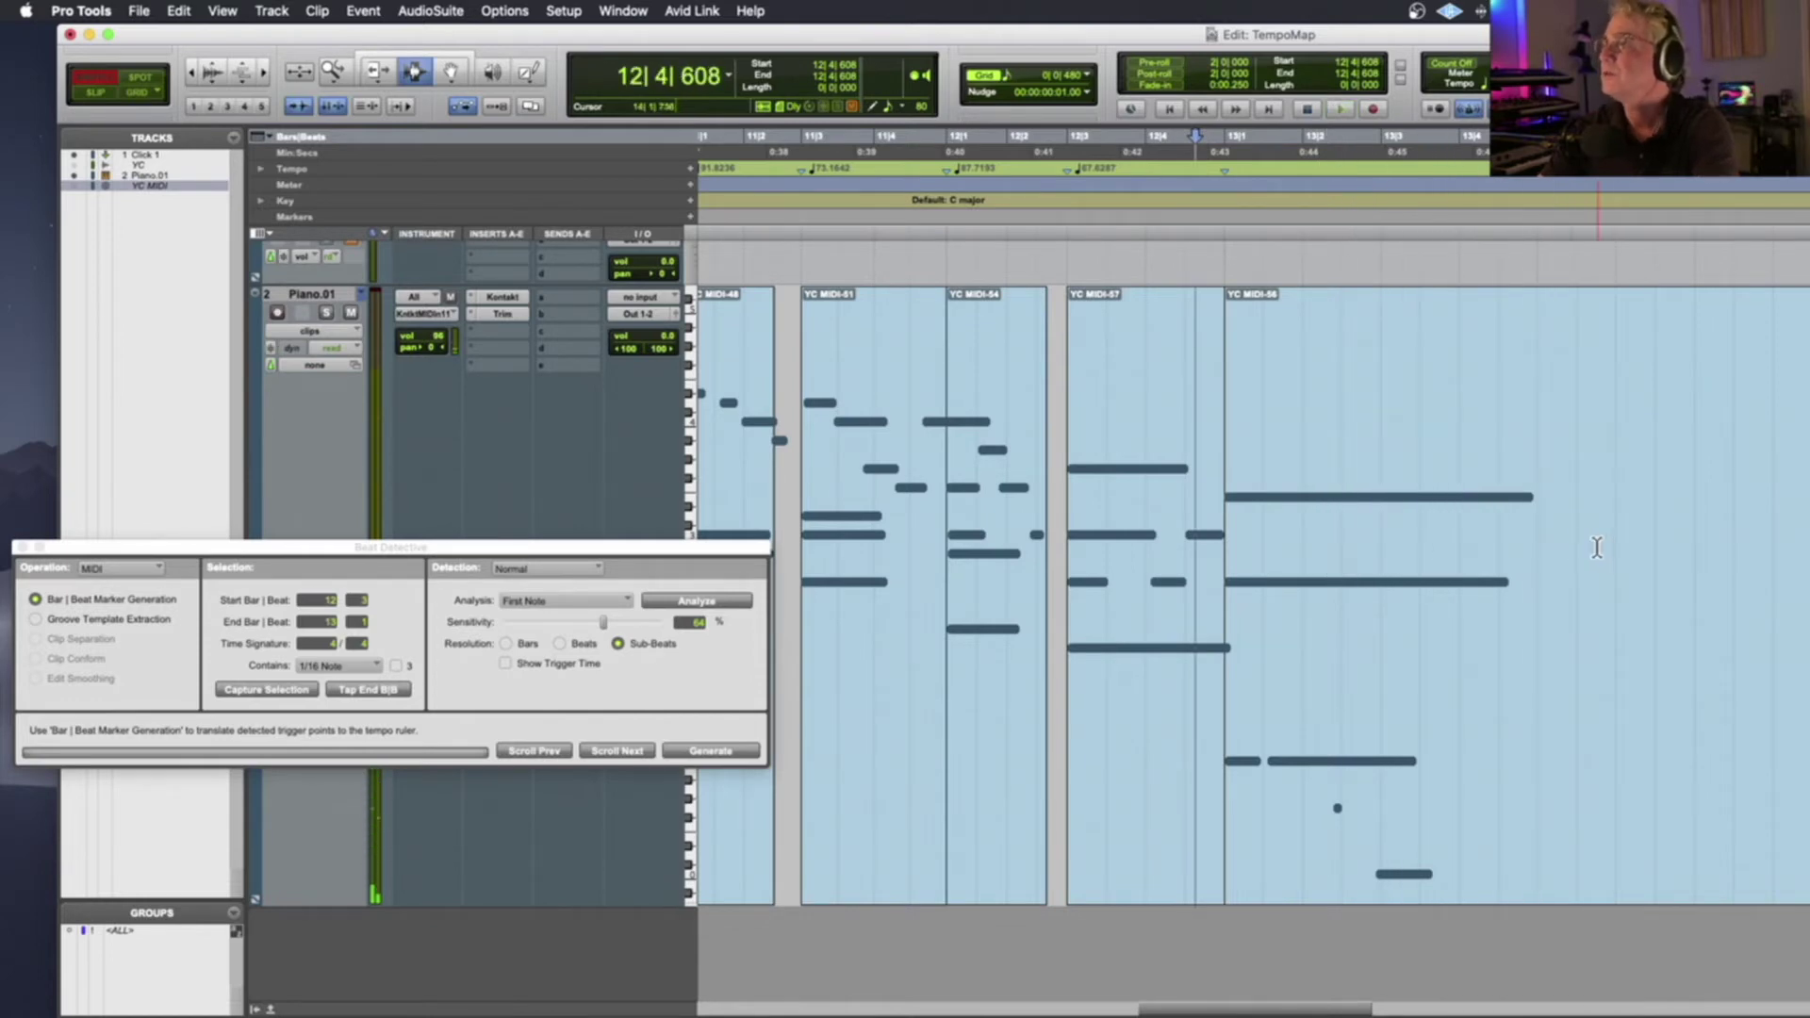
click(1538, 545)
click(1536, 545)
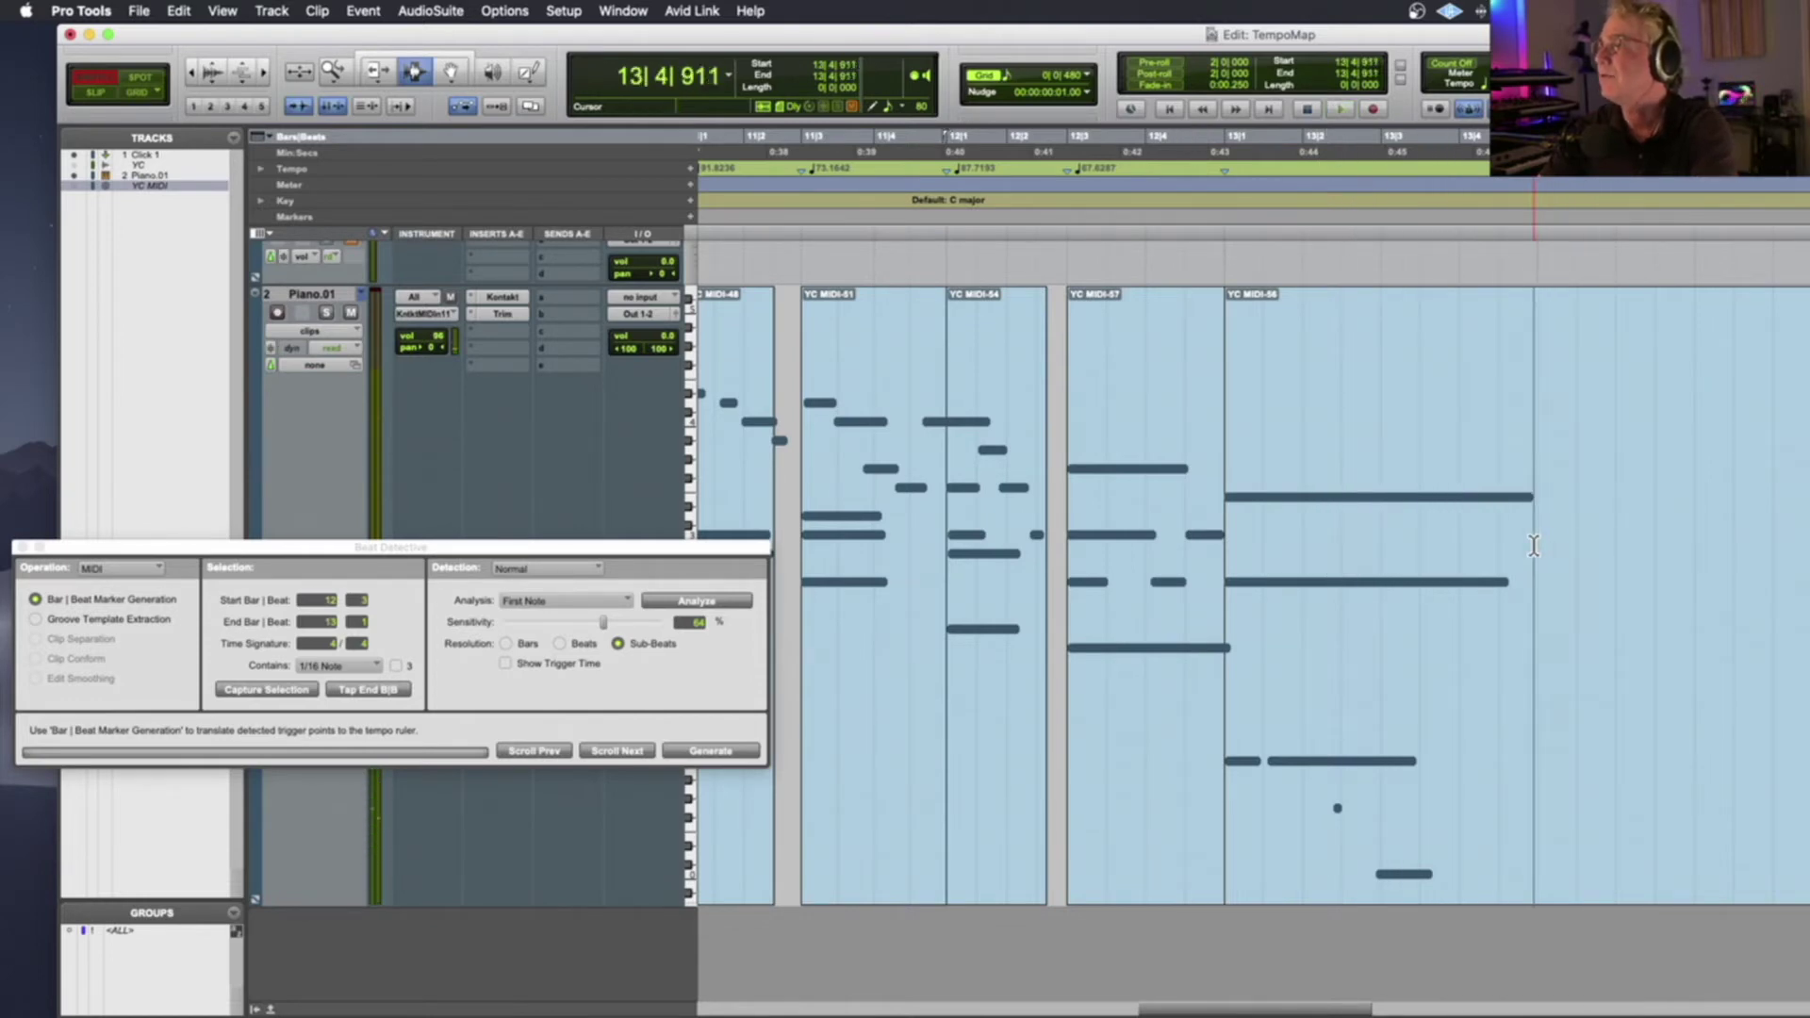
key(super+e)
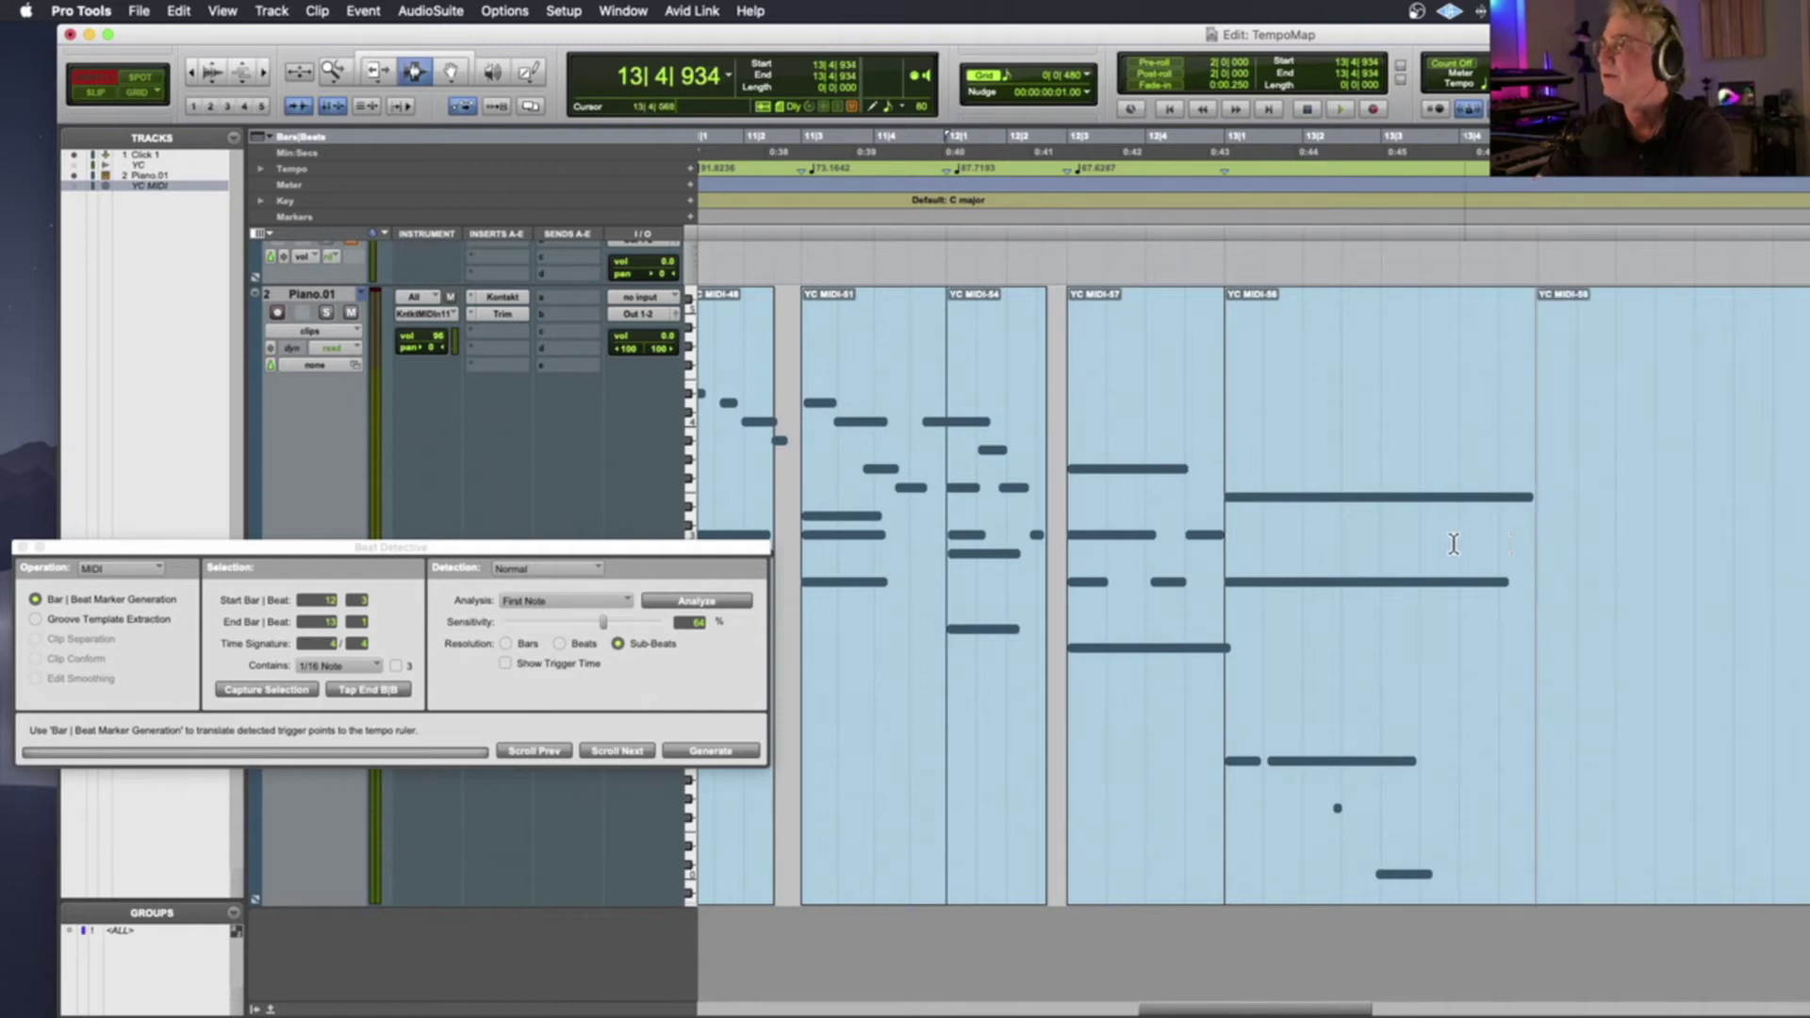
Check measure 13 by playback, then capture it as 13|1 to 14|1 and generate its beat markers, preserving sample position
click(1212, 549)
key(space)
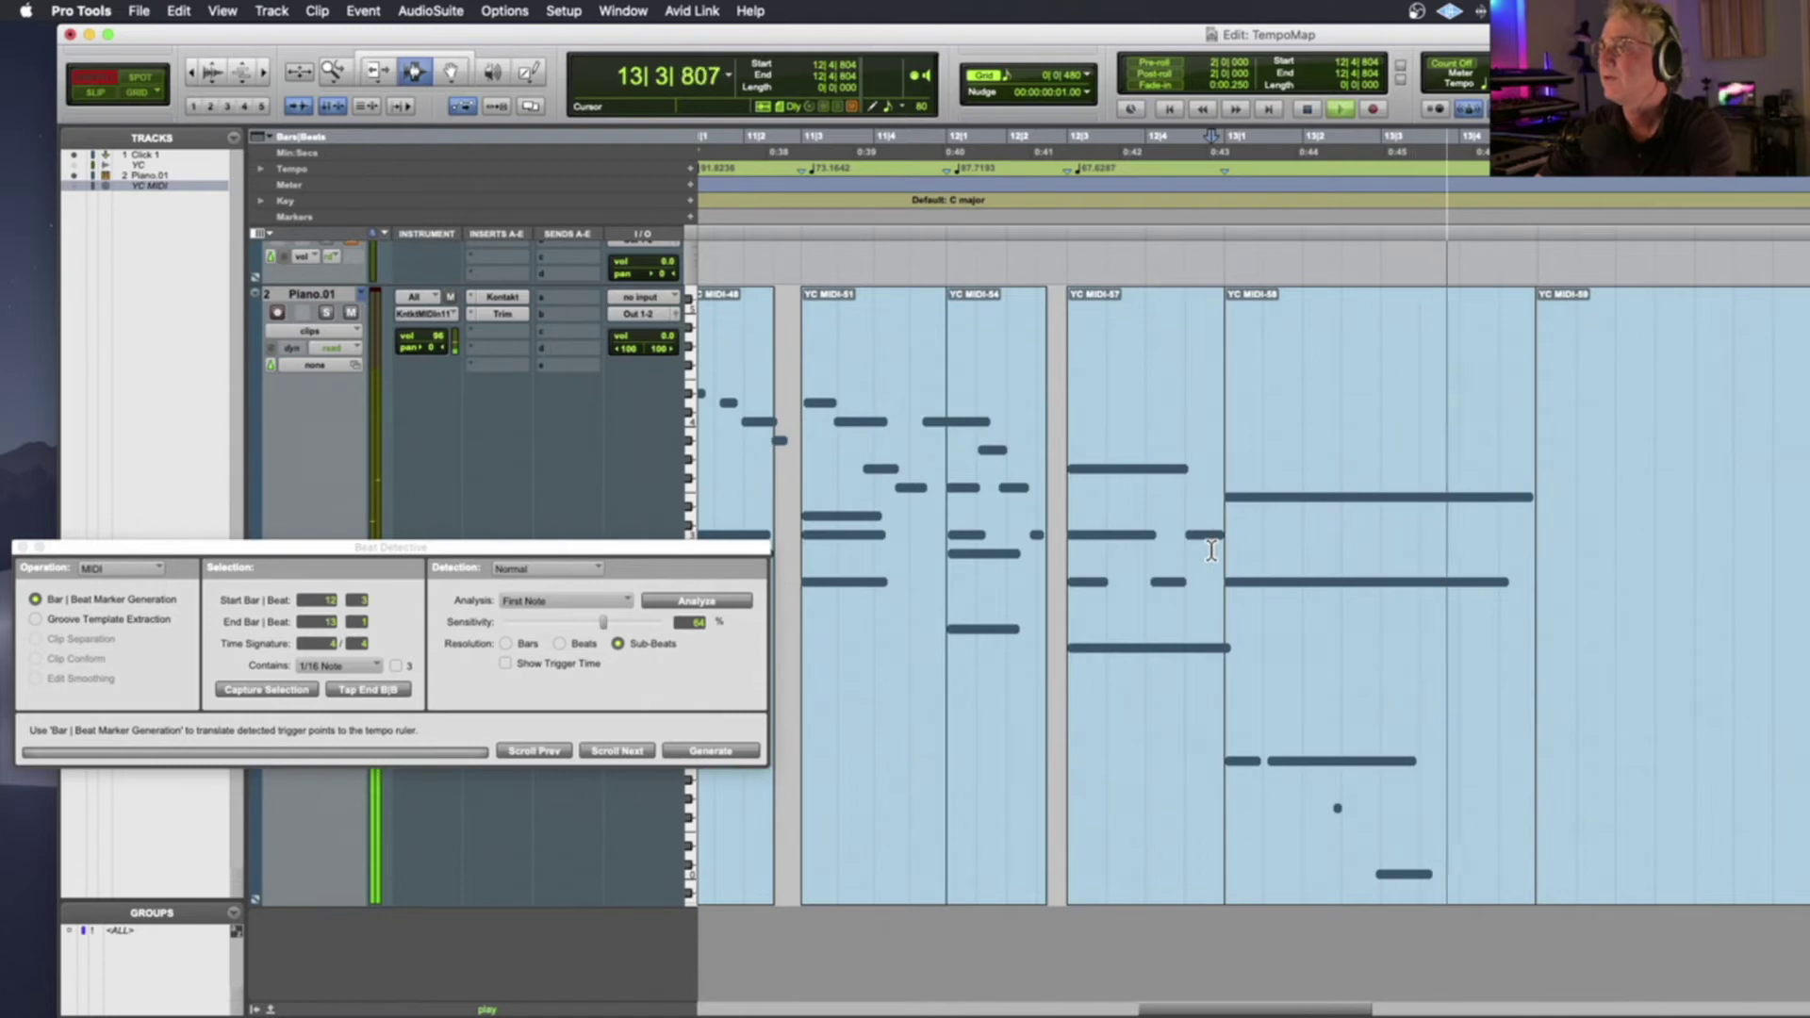
key(space)
double_click(1309, 534)
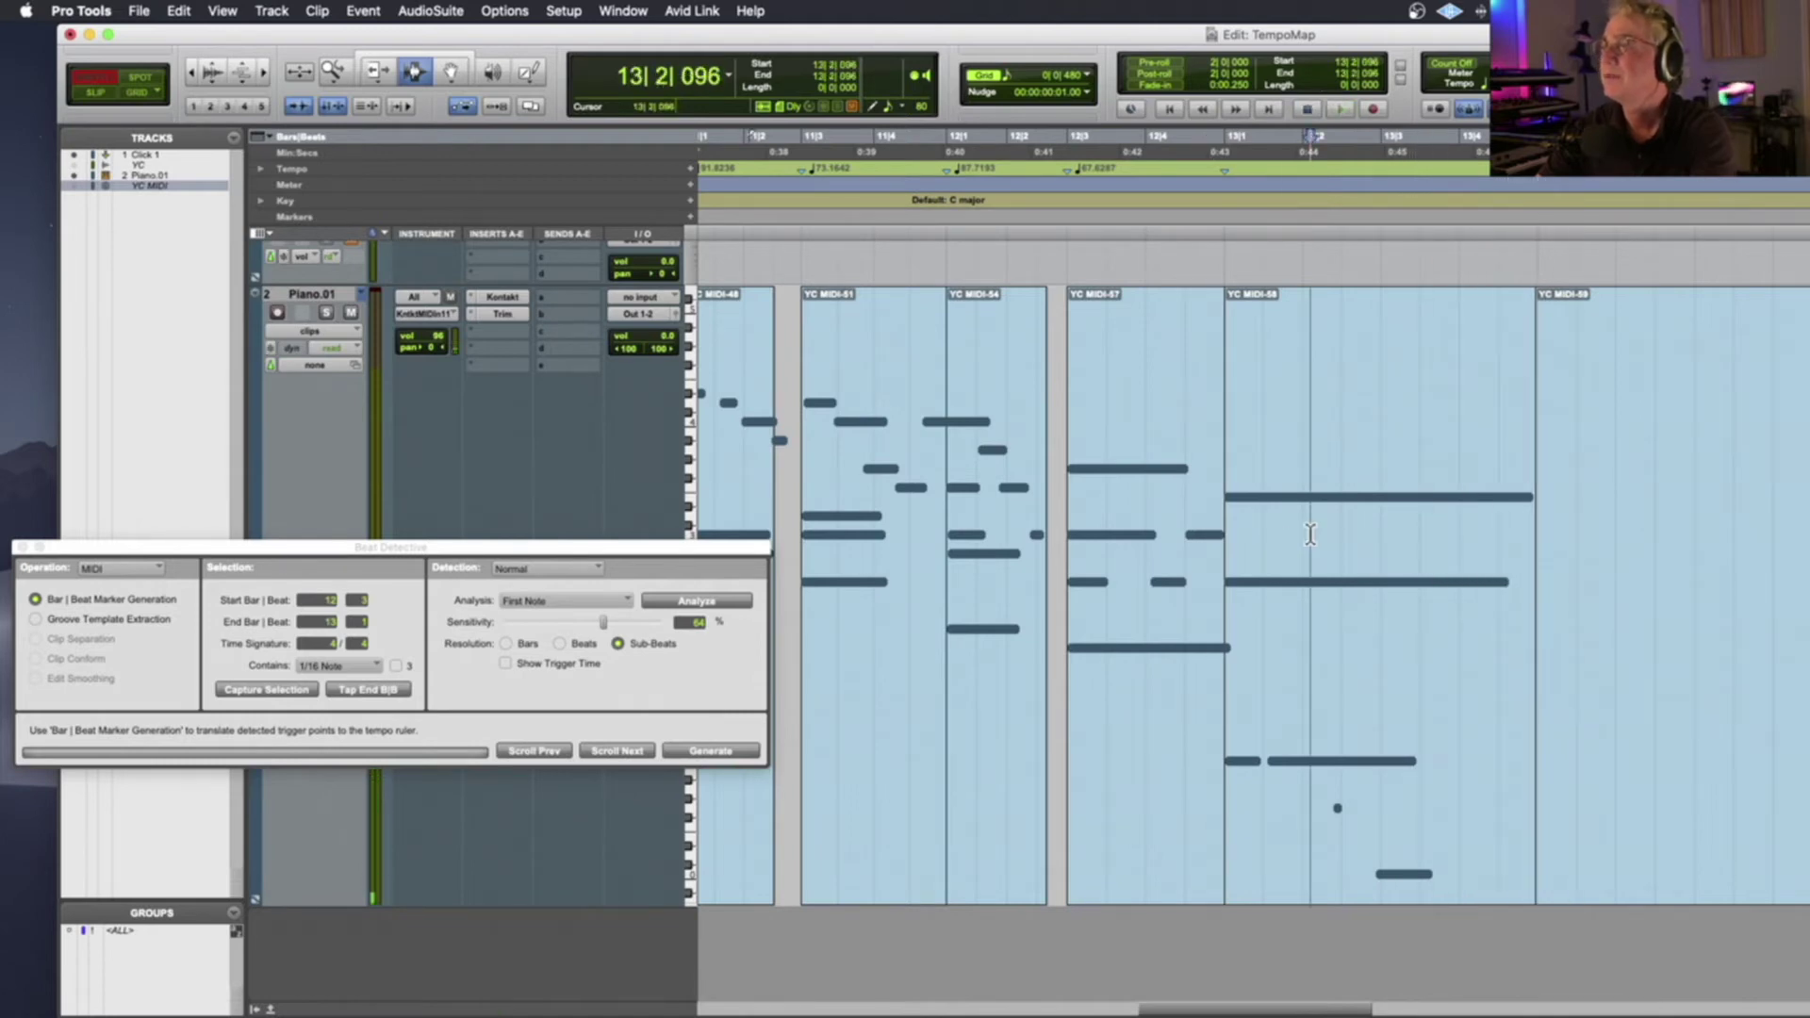
click(266, 691)
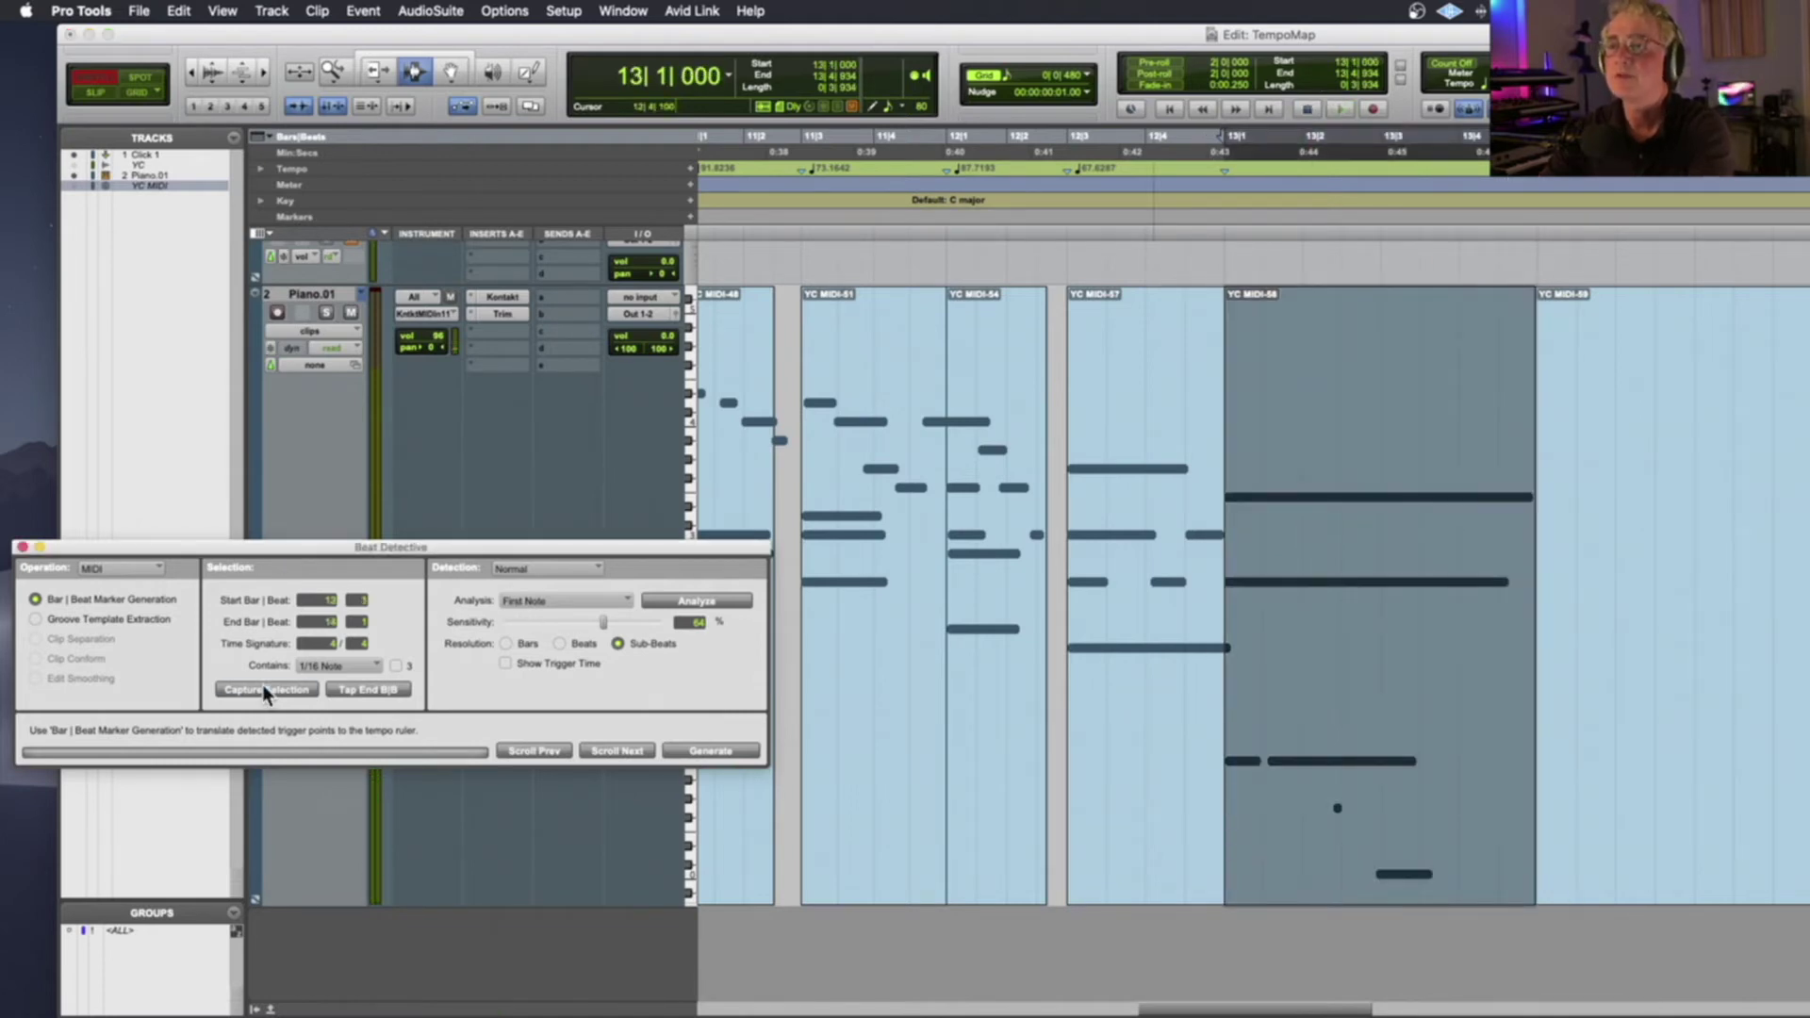
click(723, 752)
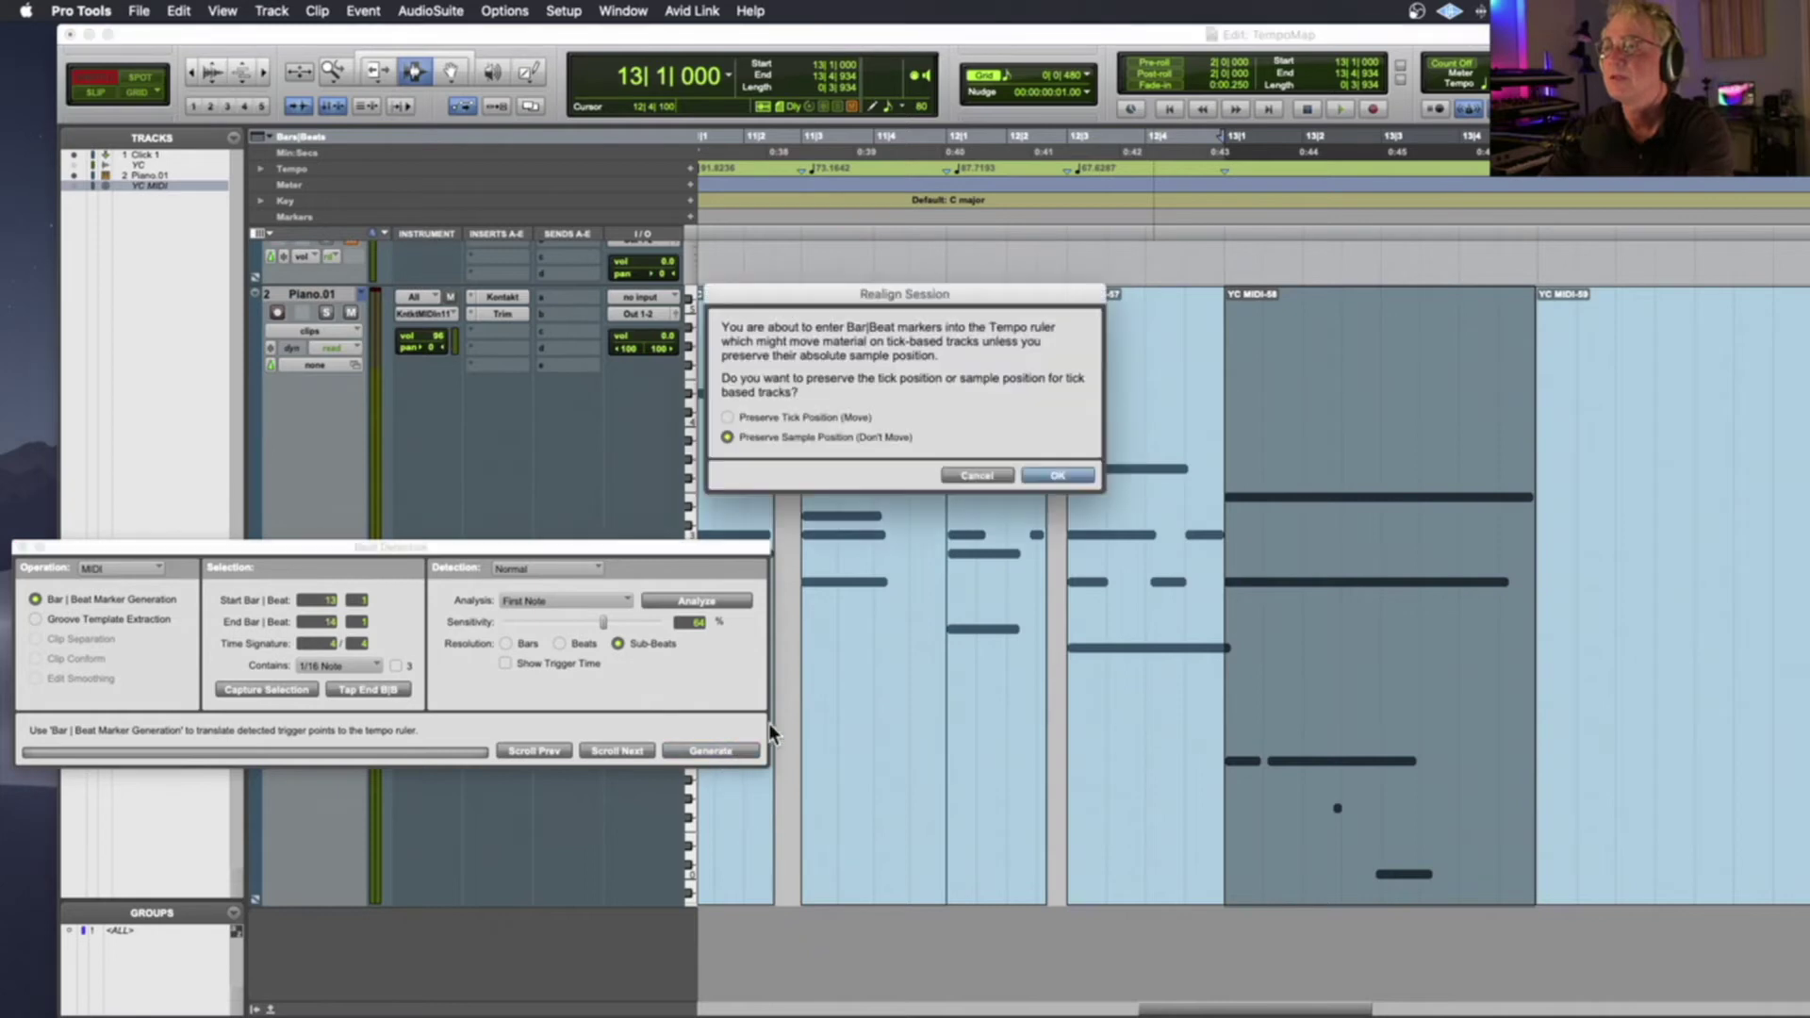
click(1056, 477)
Close Beat Detective and consolidate all the separated piano clips from measure 1 through measure 13 into one clip
key(r)
key(r)
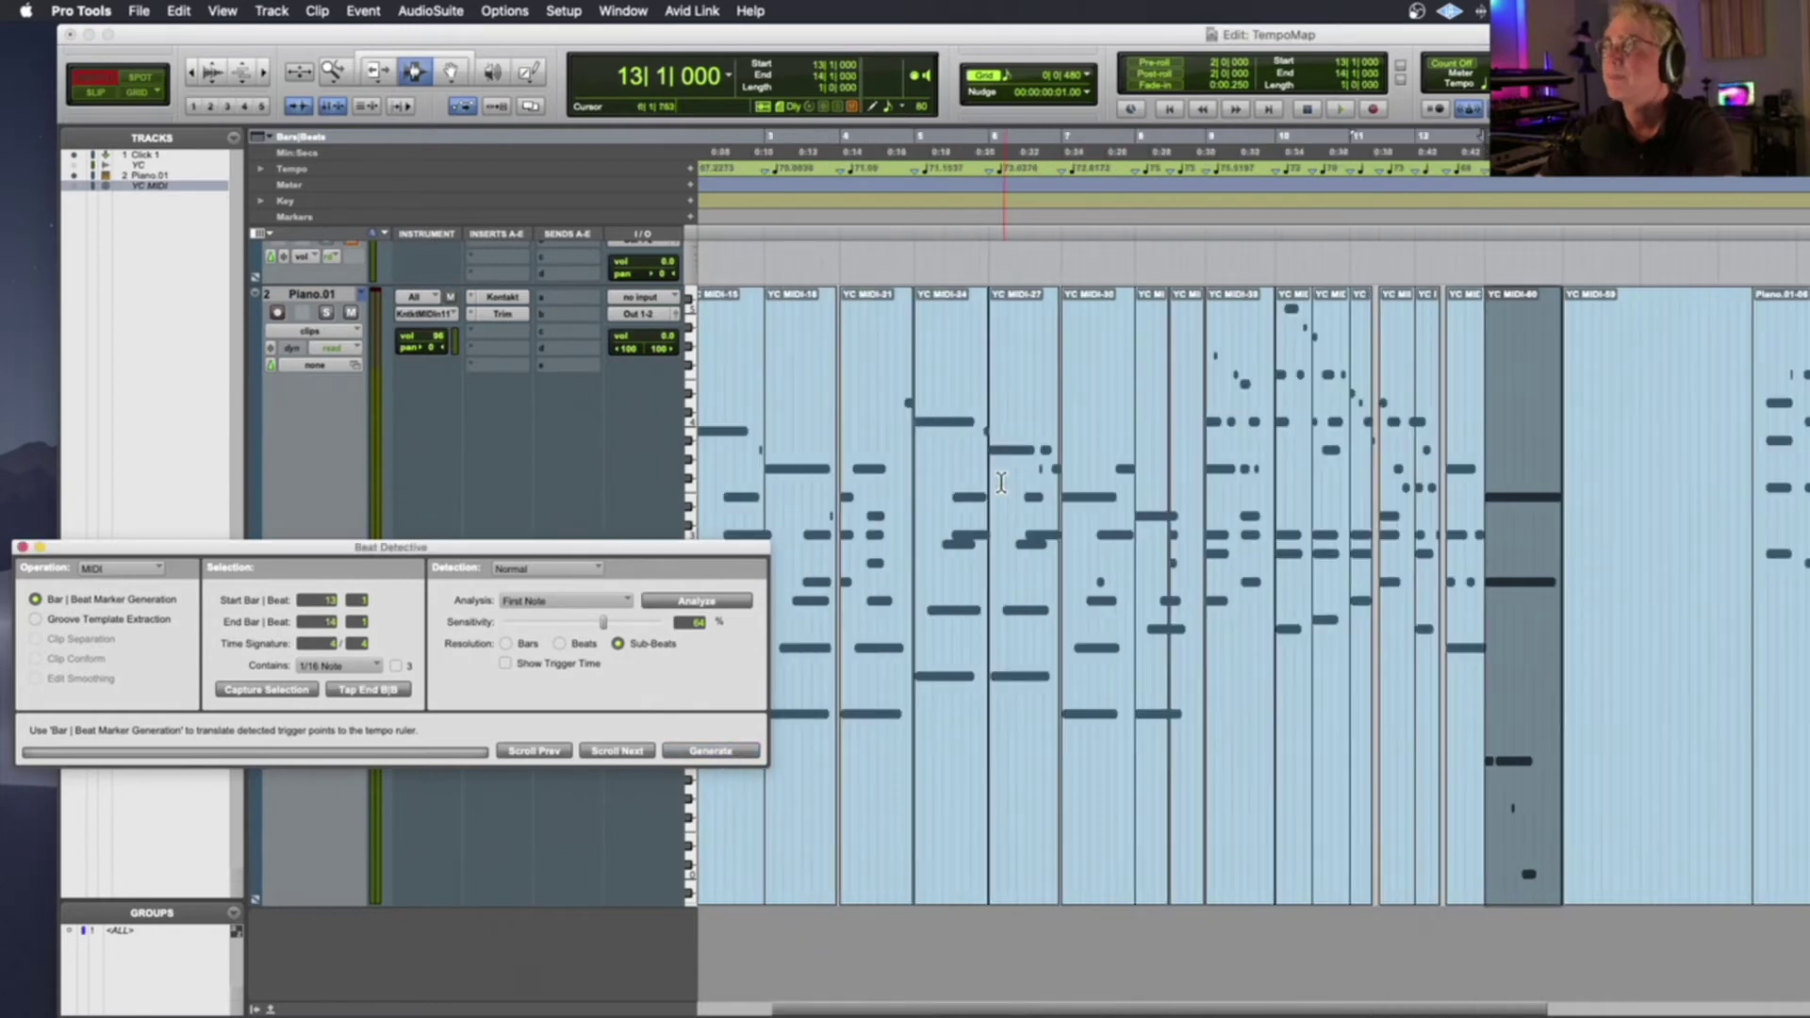
key(r)
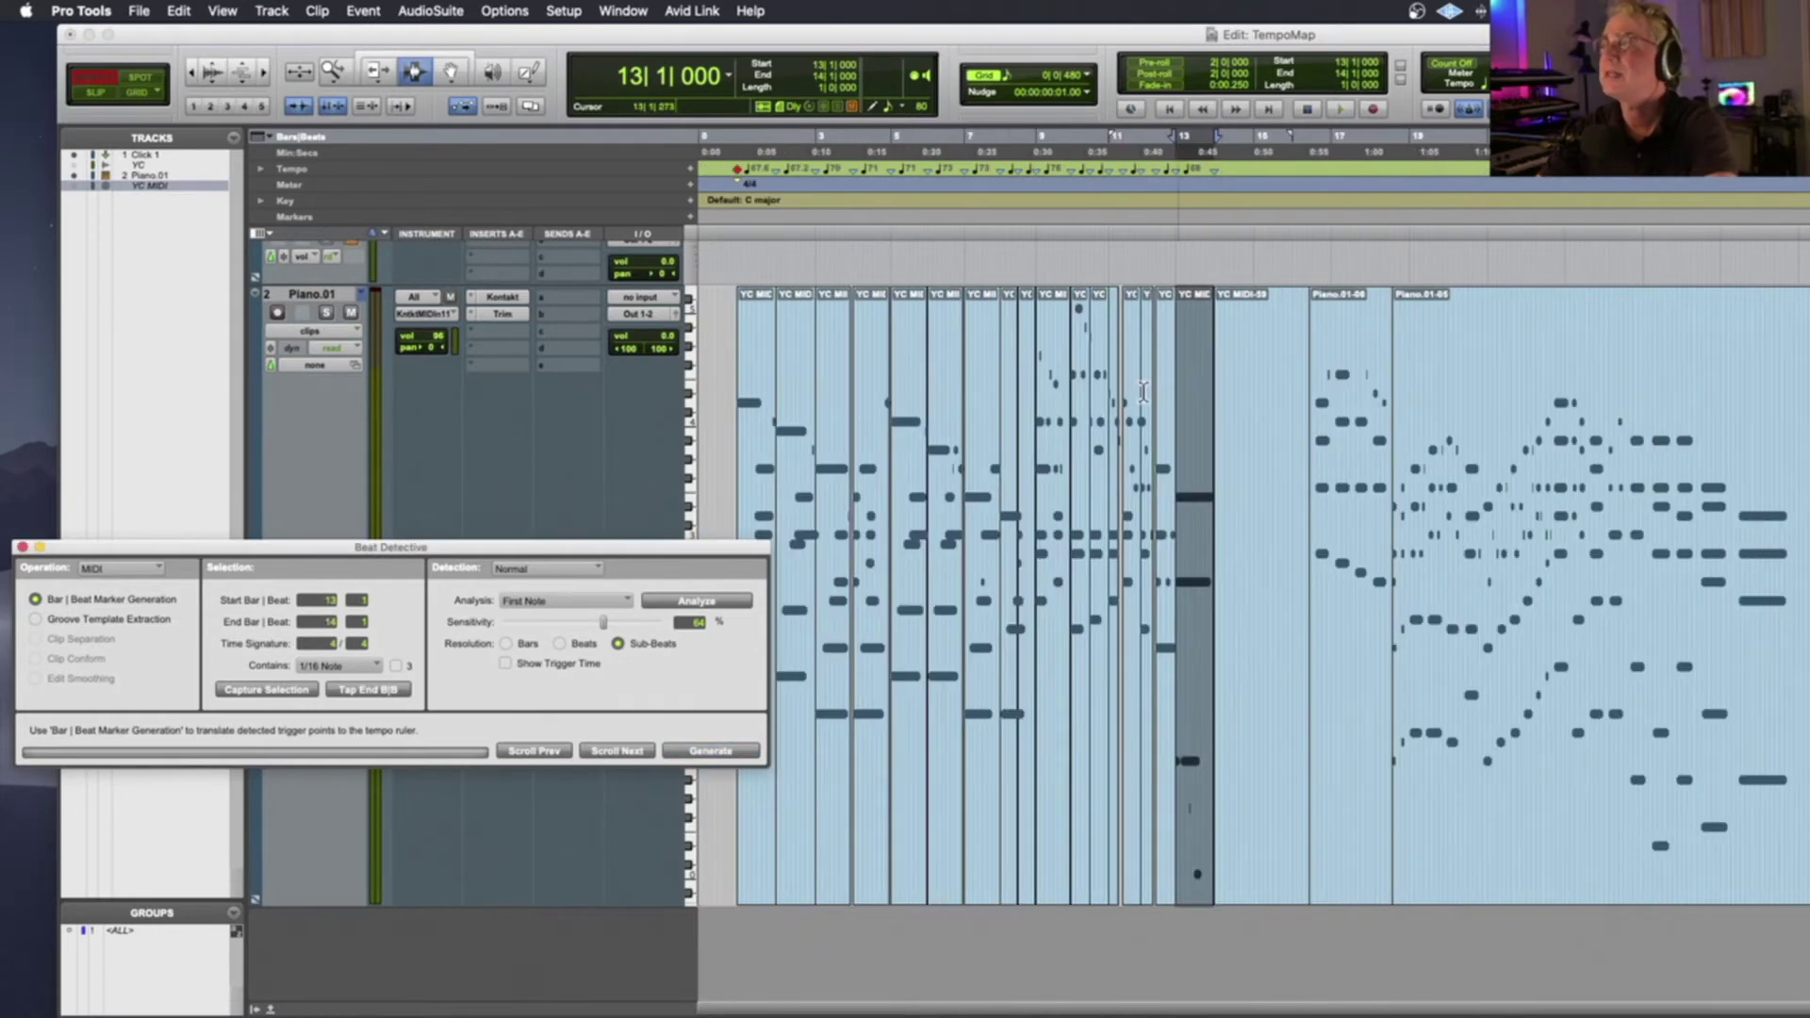
double_click(761, 435)
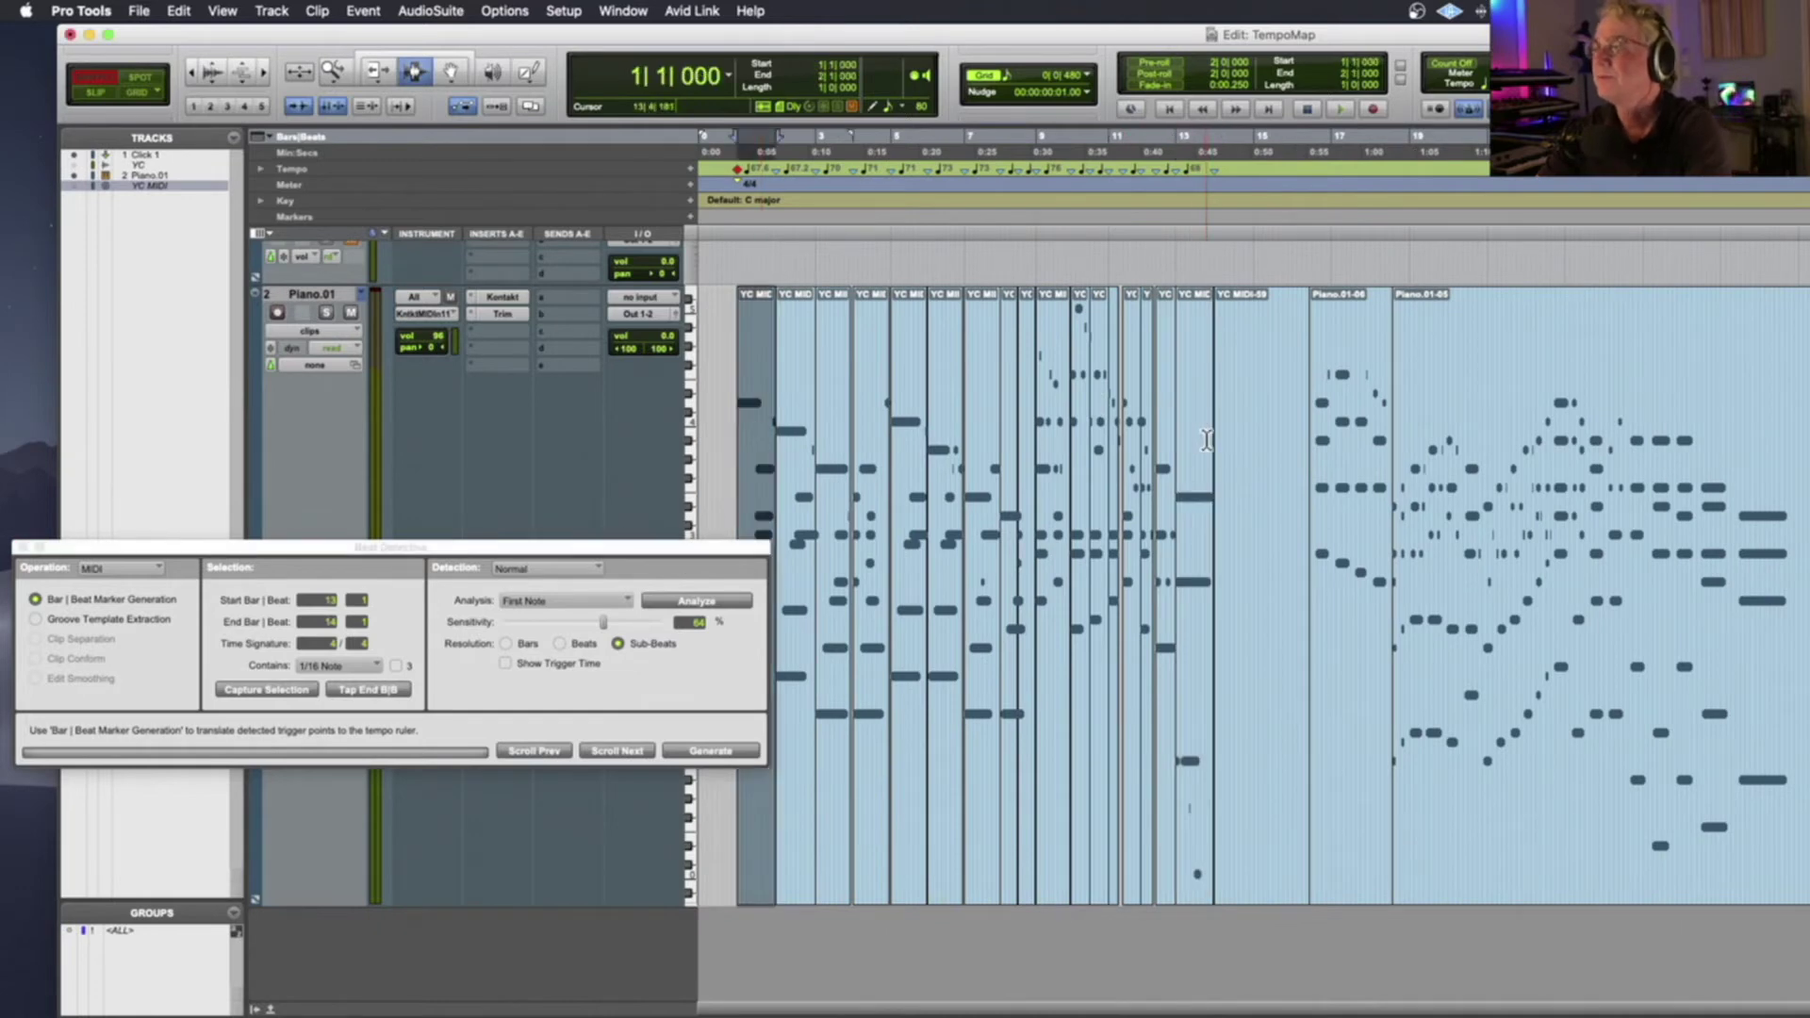
click(22, 545)
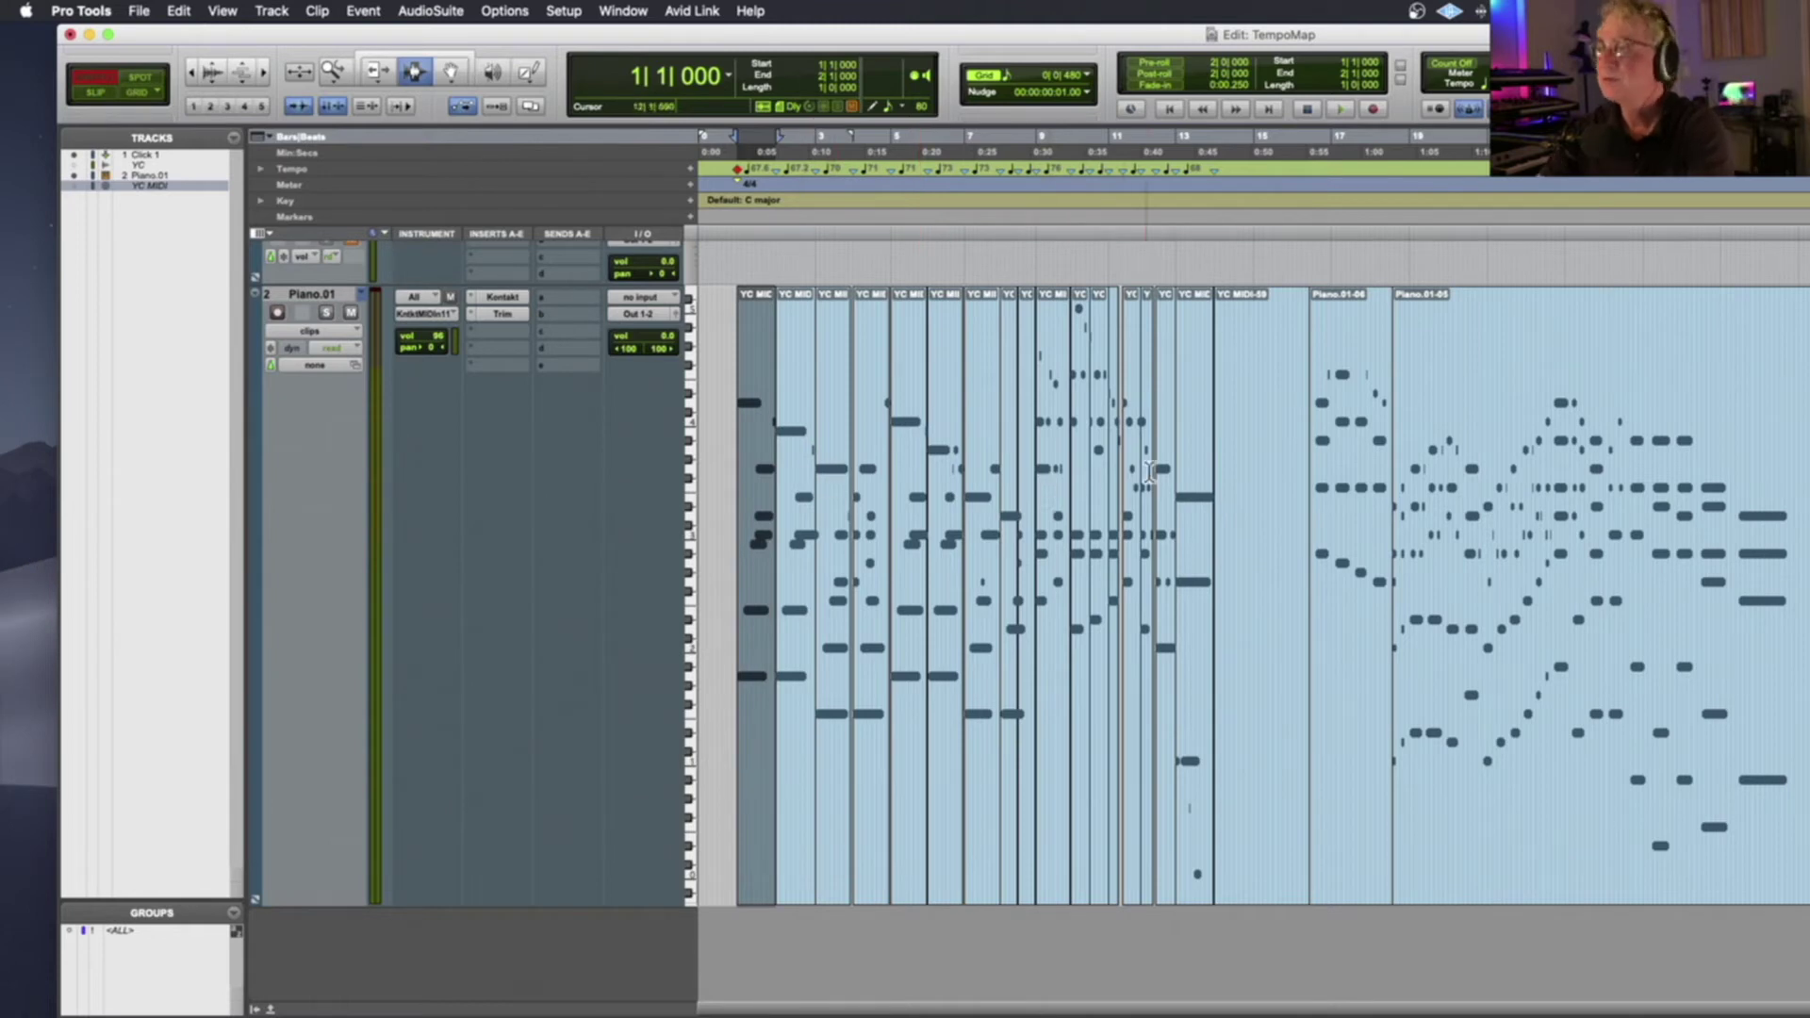
shift+click(1197, 474)
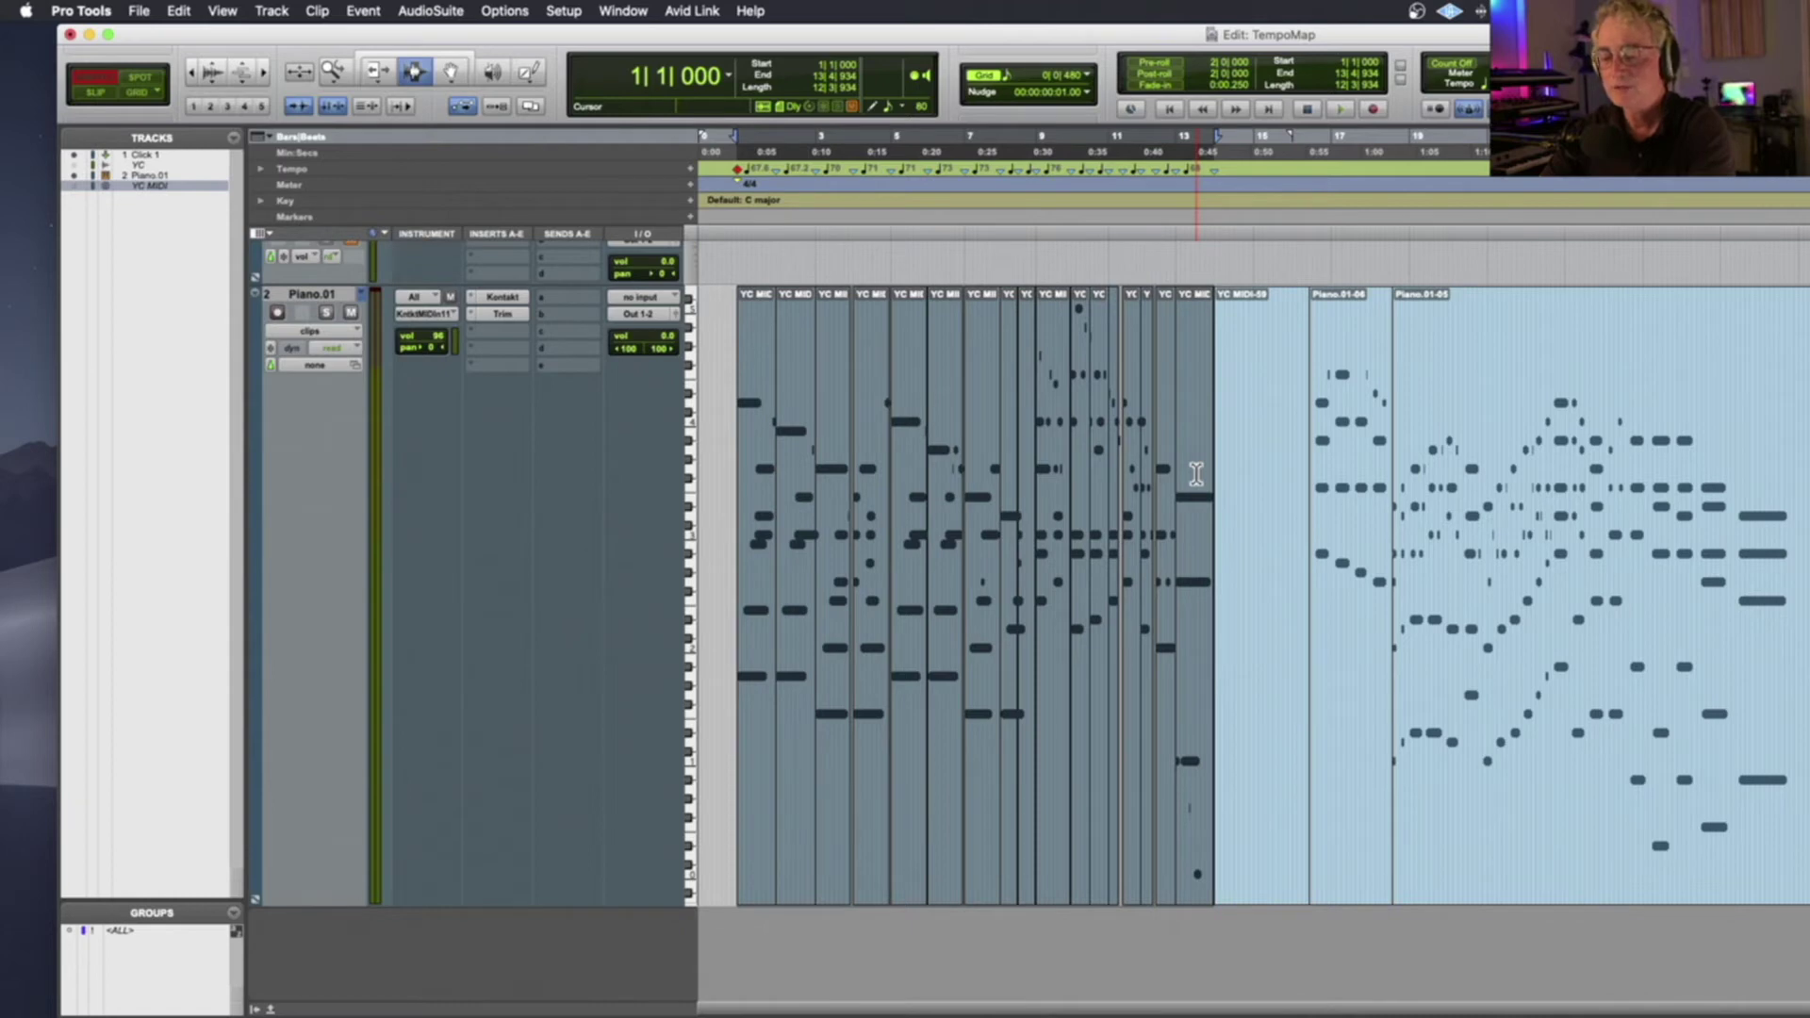
key(alt+shift+3)
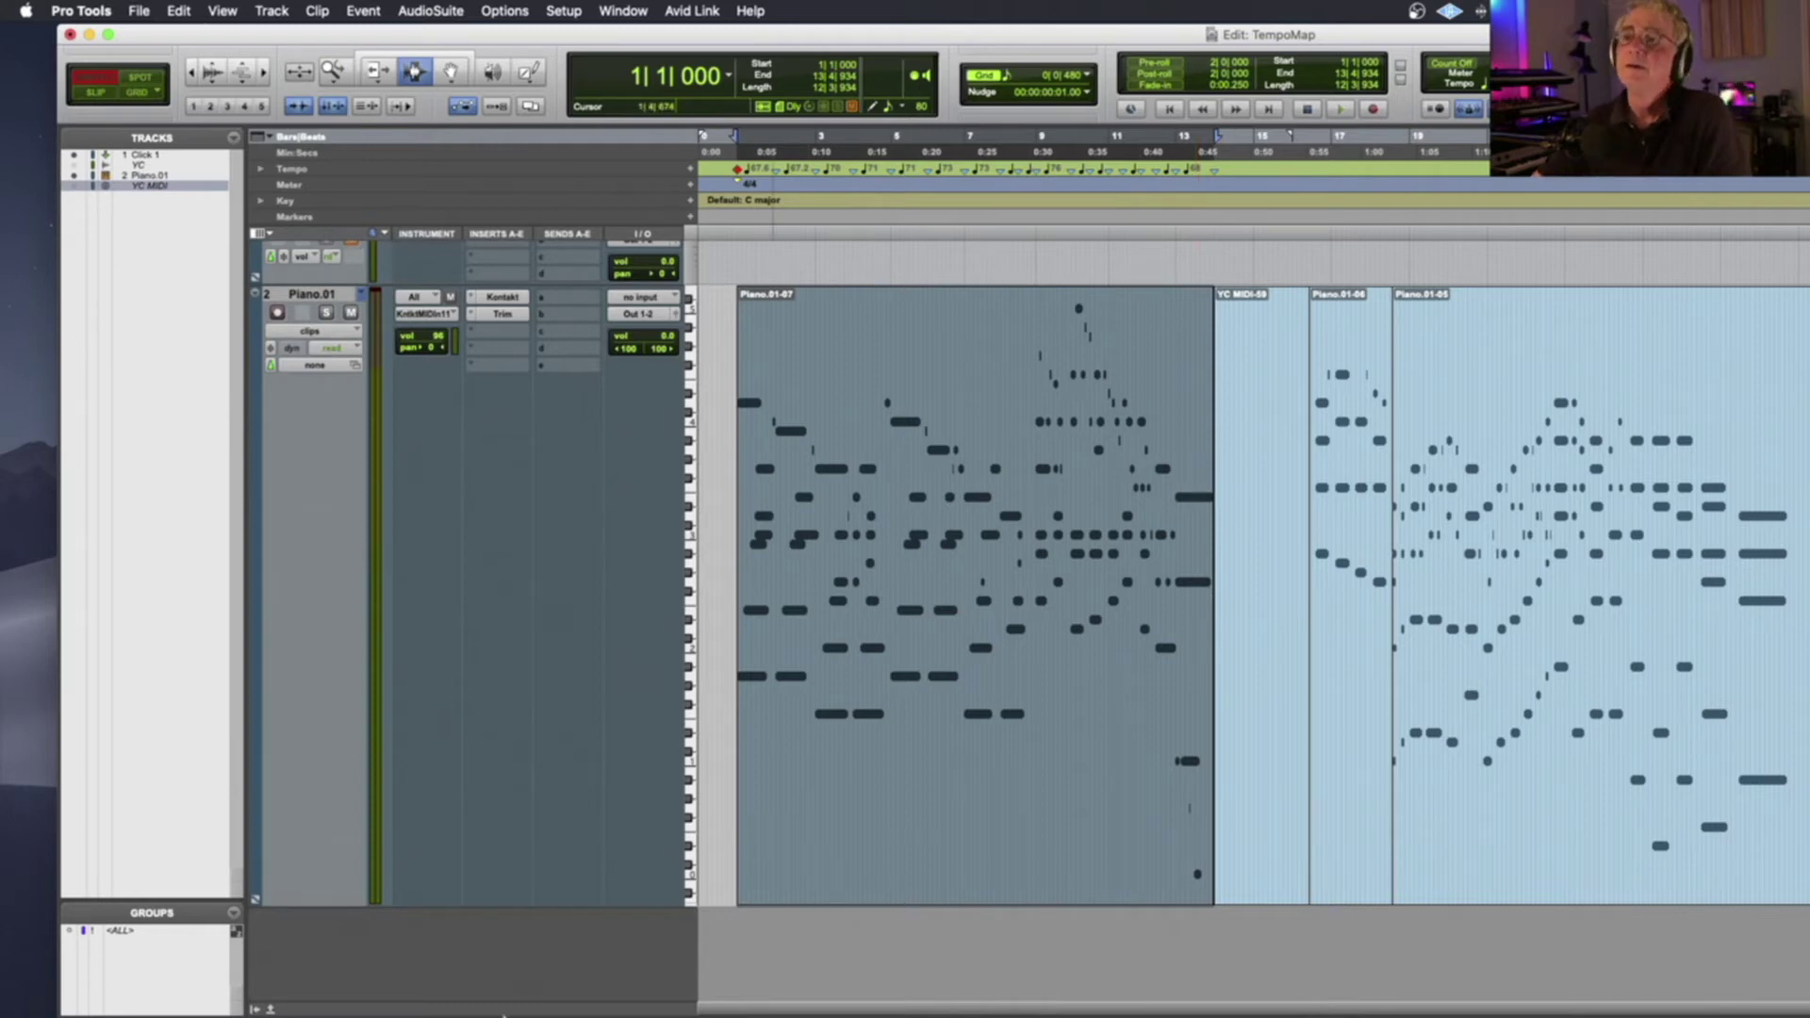
Open the docked MIDI Editor to show the consolidated Piano.01 part as notation, with several measures in view
click(259, 1003)
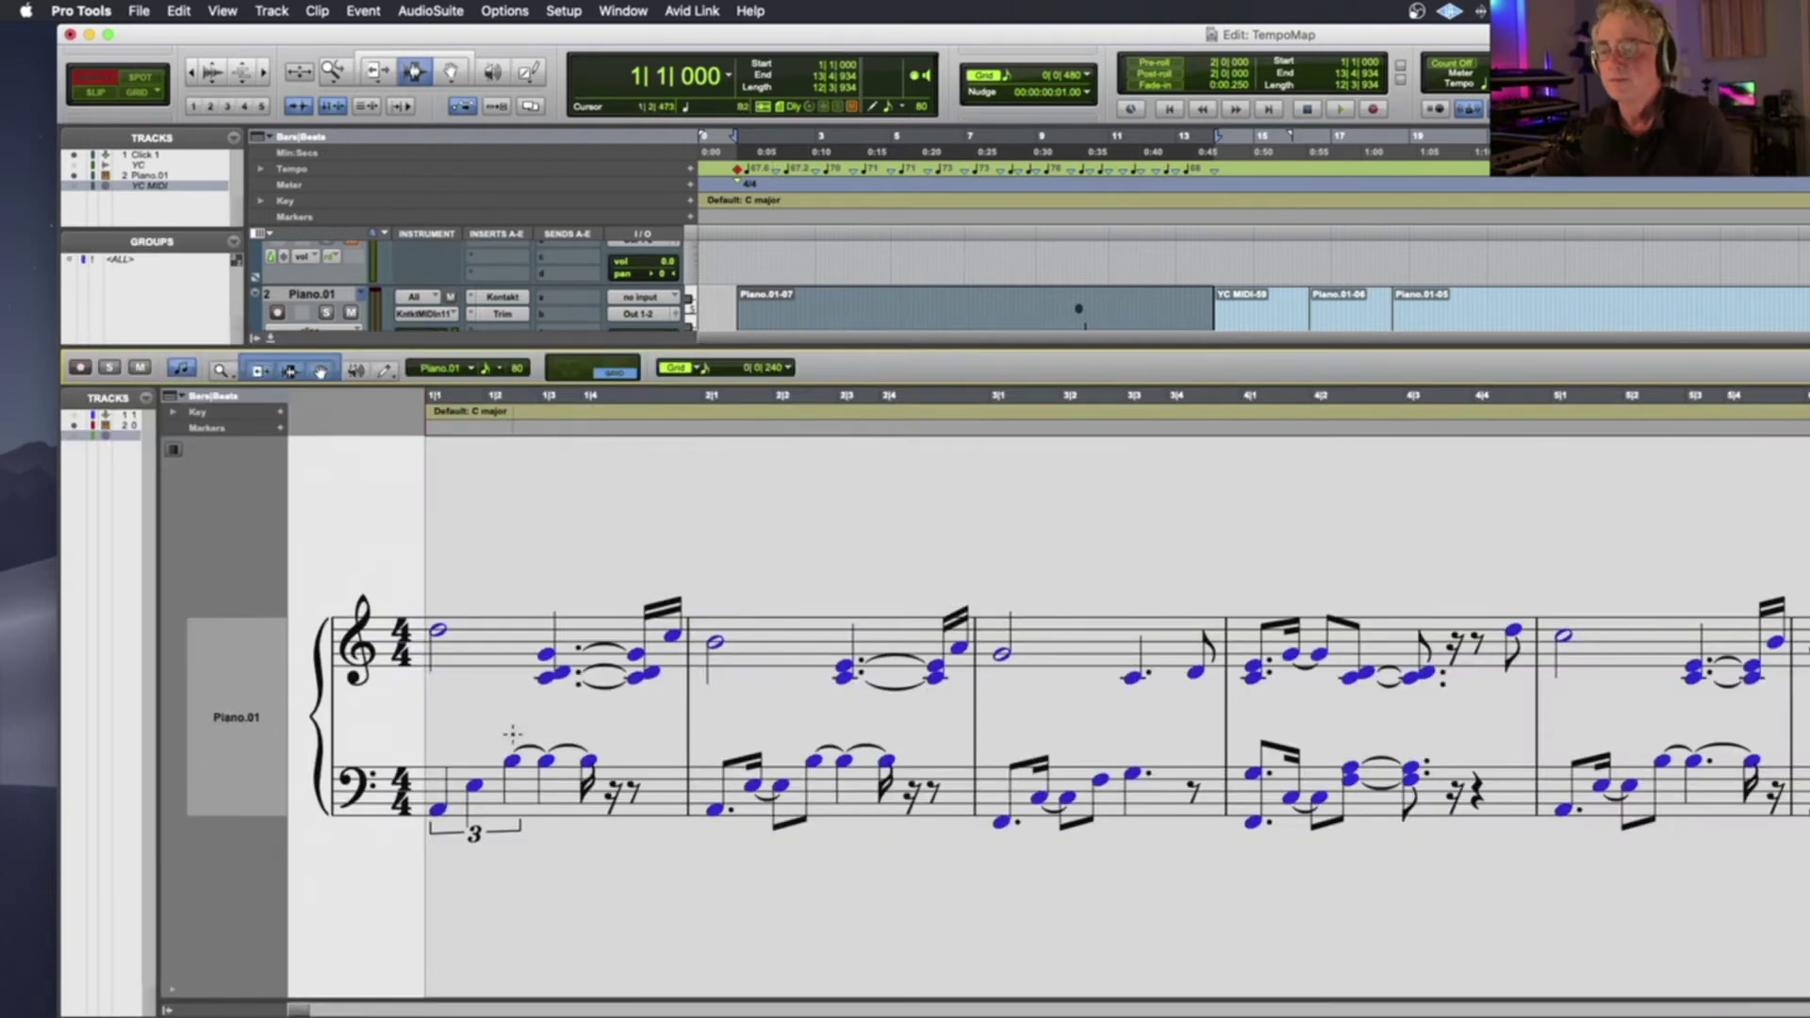
key(r)
key(r)
key(r)
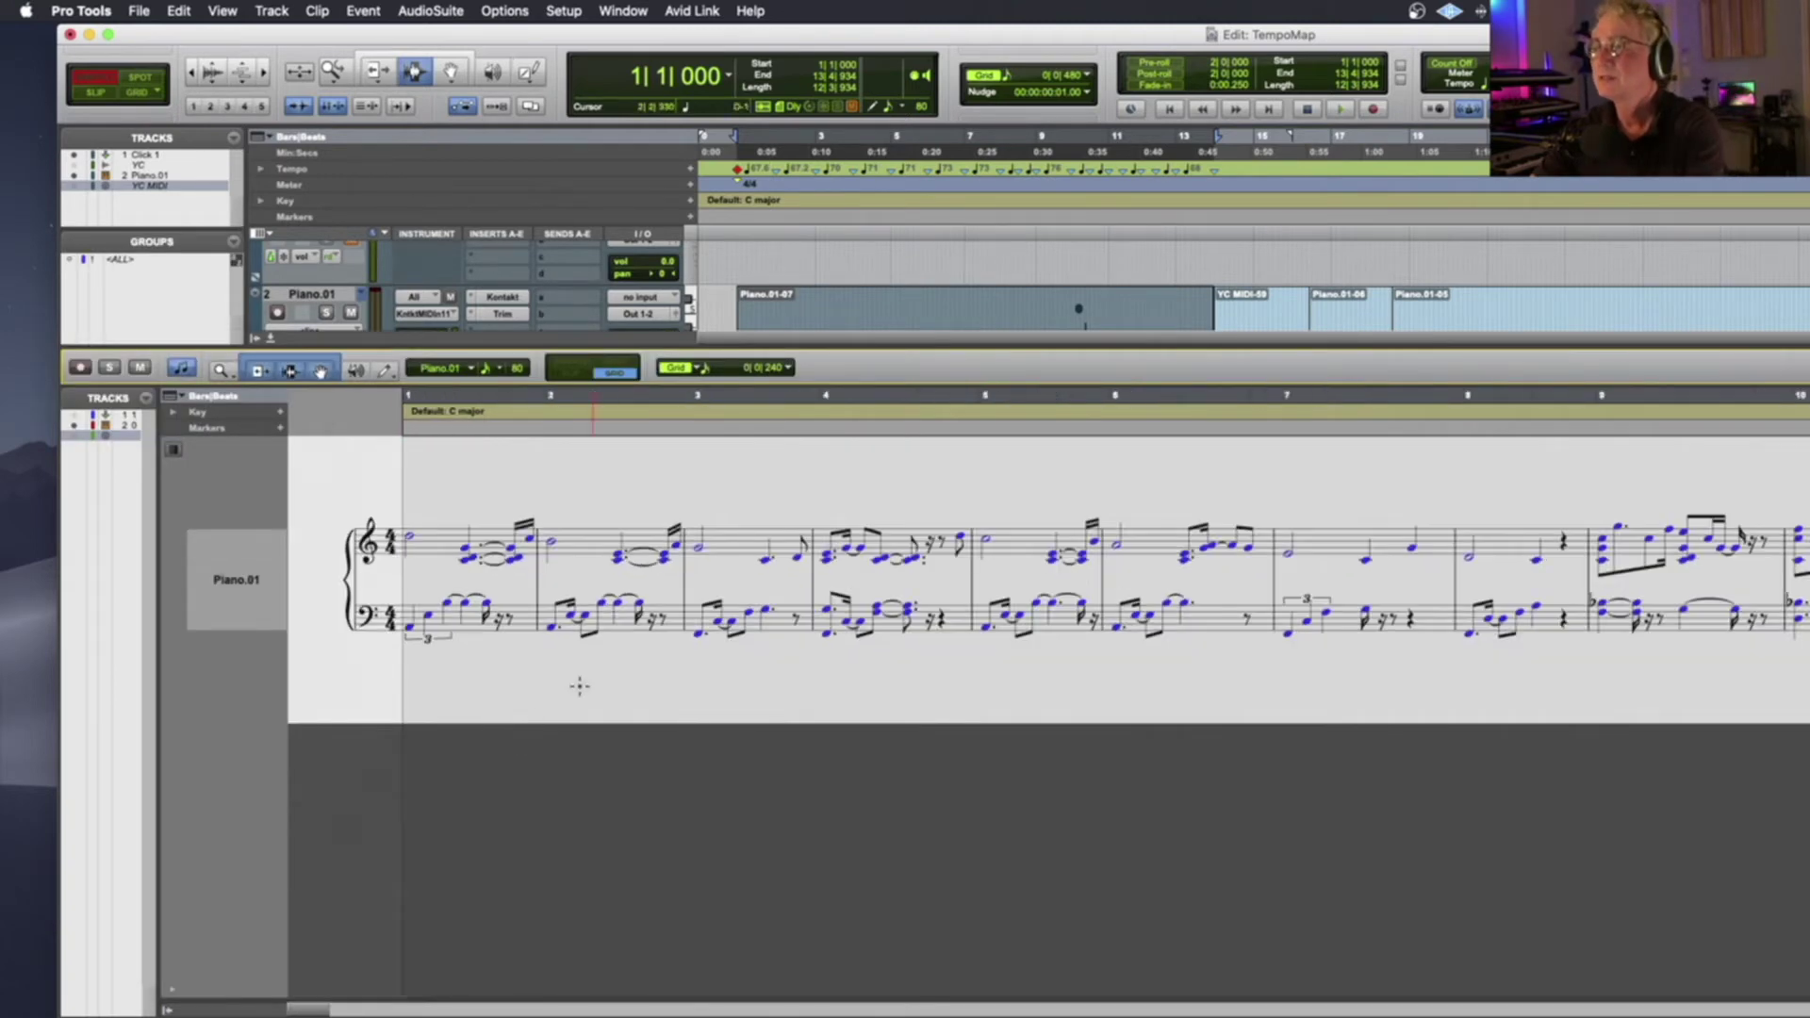
Play the piano part from 1|1|000 through measure 13 to check the notation against the performance
click(378, 426)
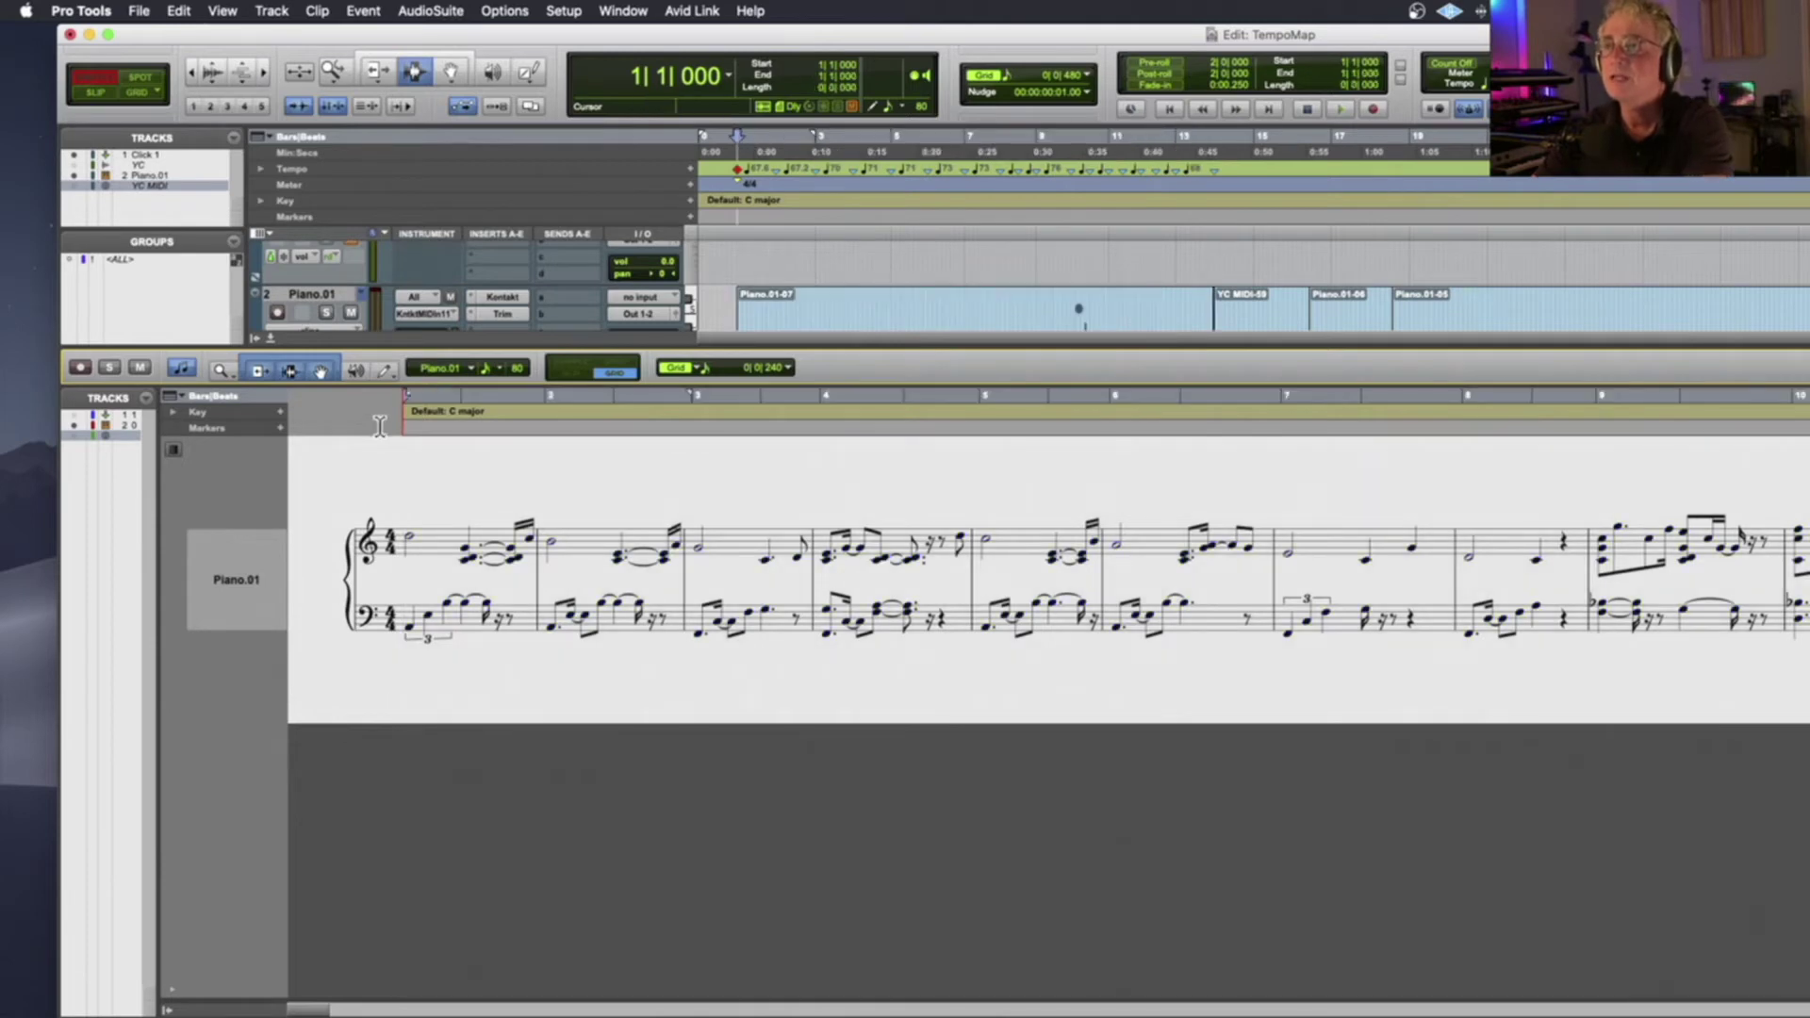
key(space)
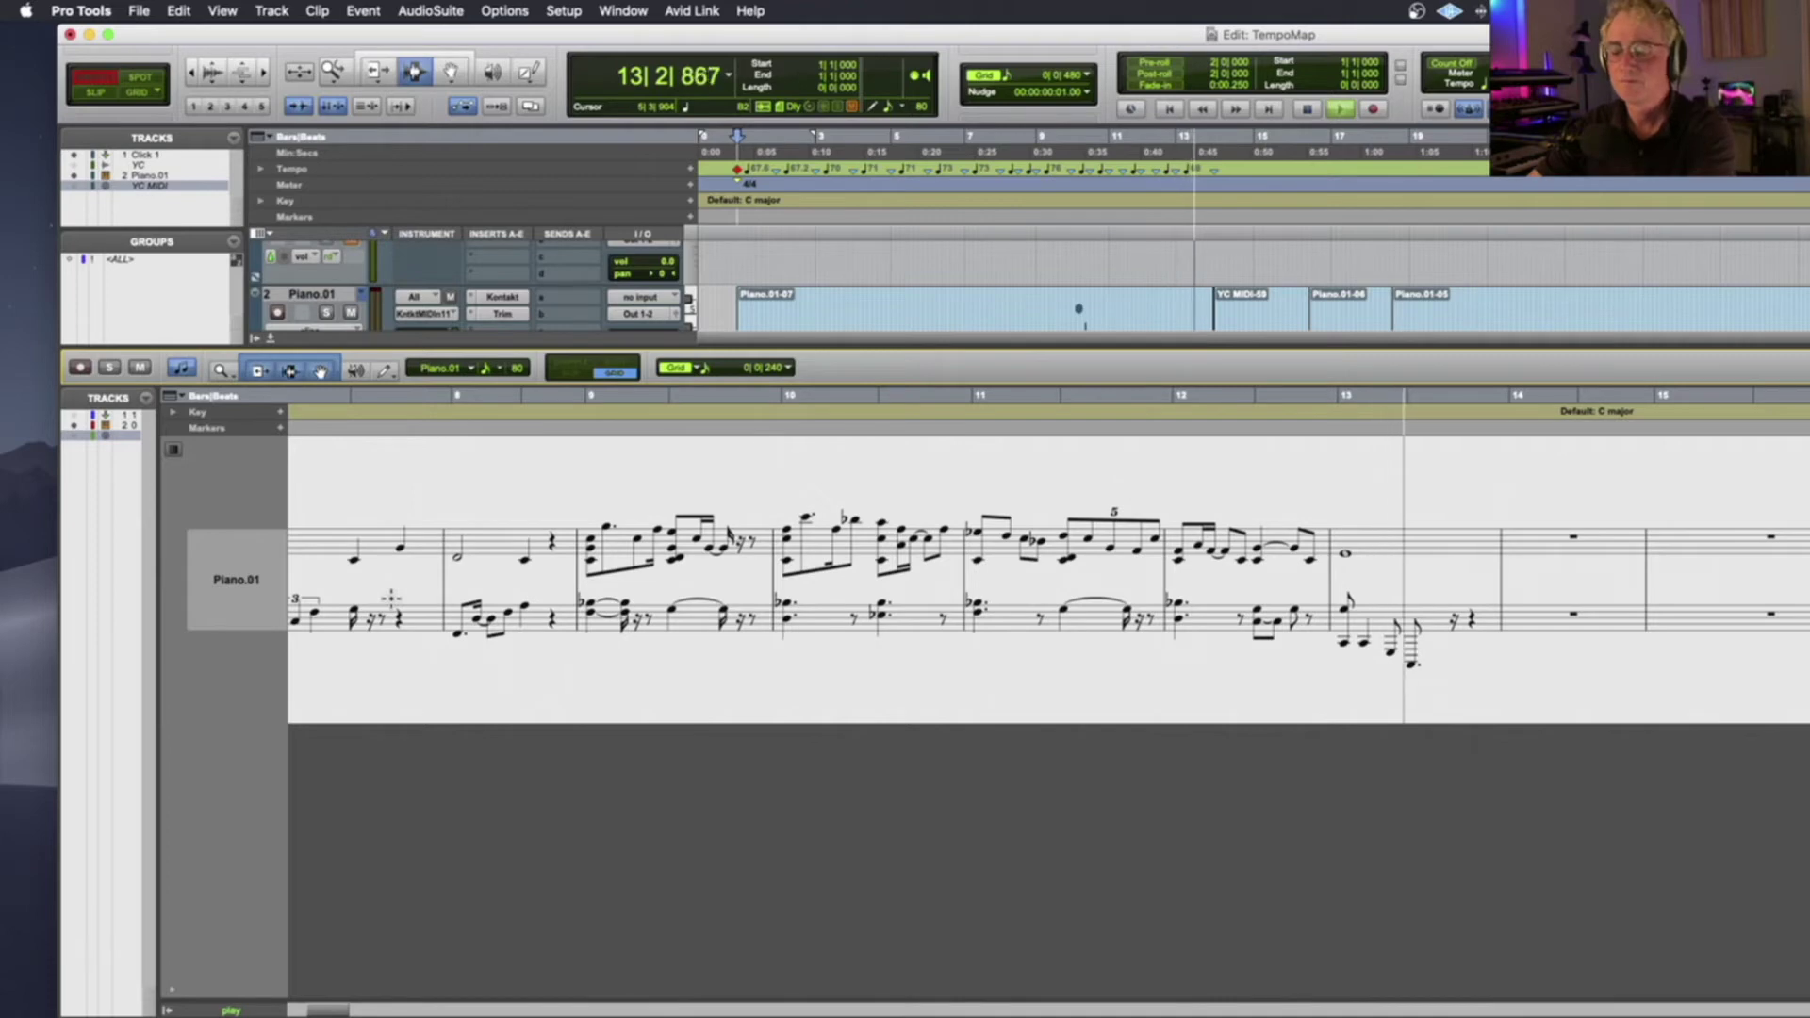
key(space)
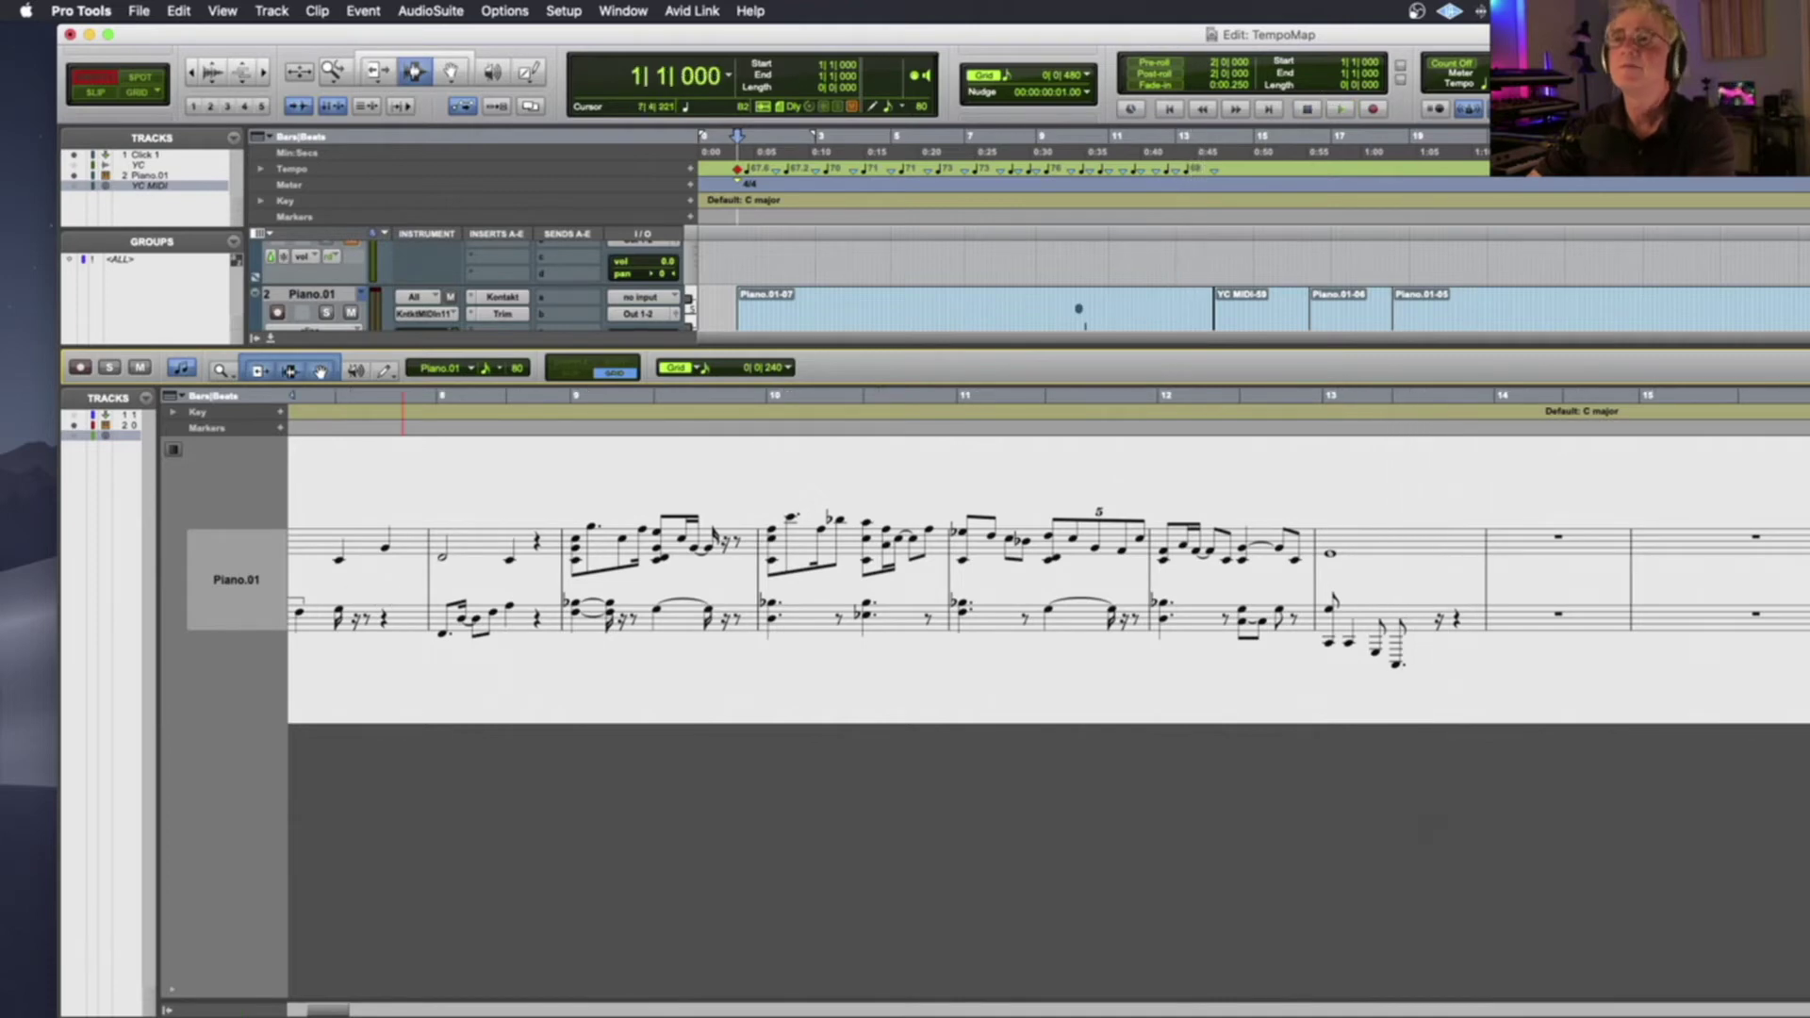
Close the docked MIDI Editor and bring the Piano.01 clip after the silent gap beyond measure 13 close into view
click(271, 338)
scroll(1084, 529, right, 5)
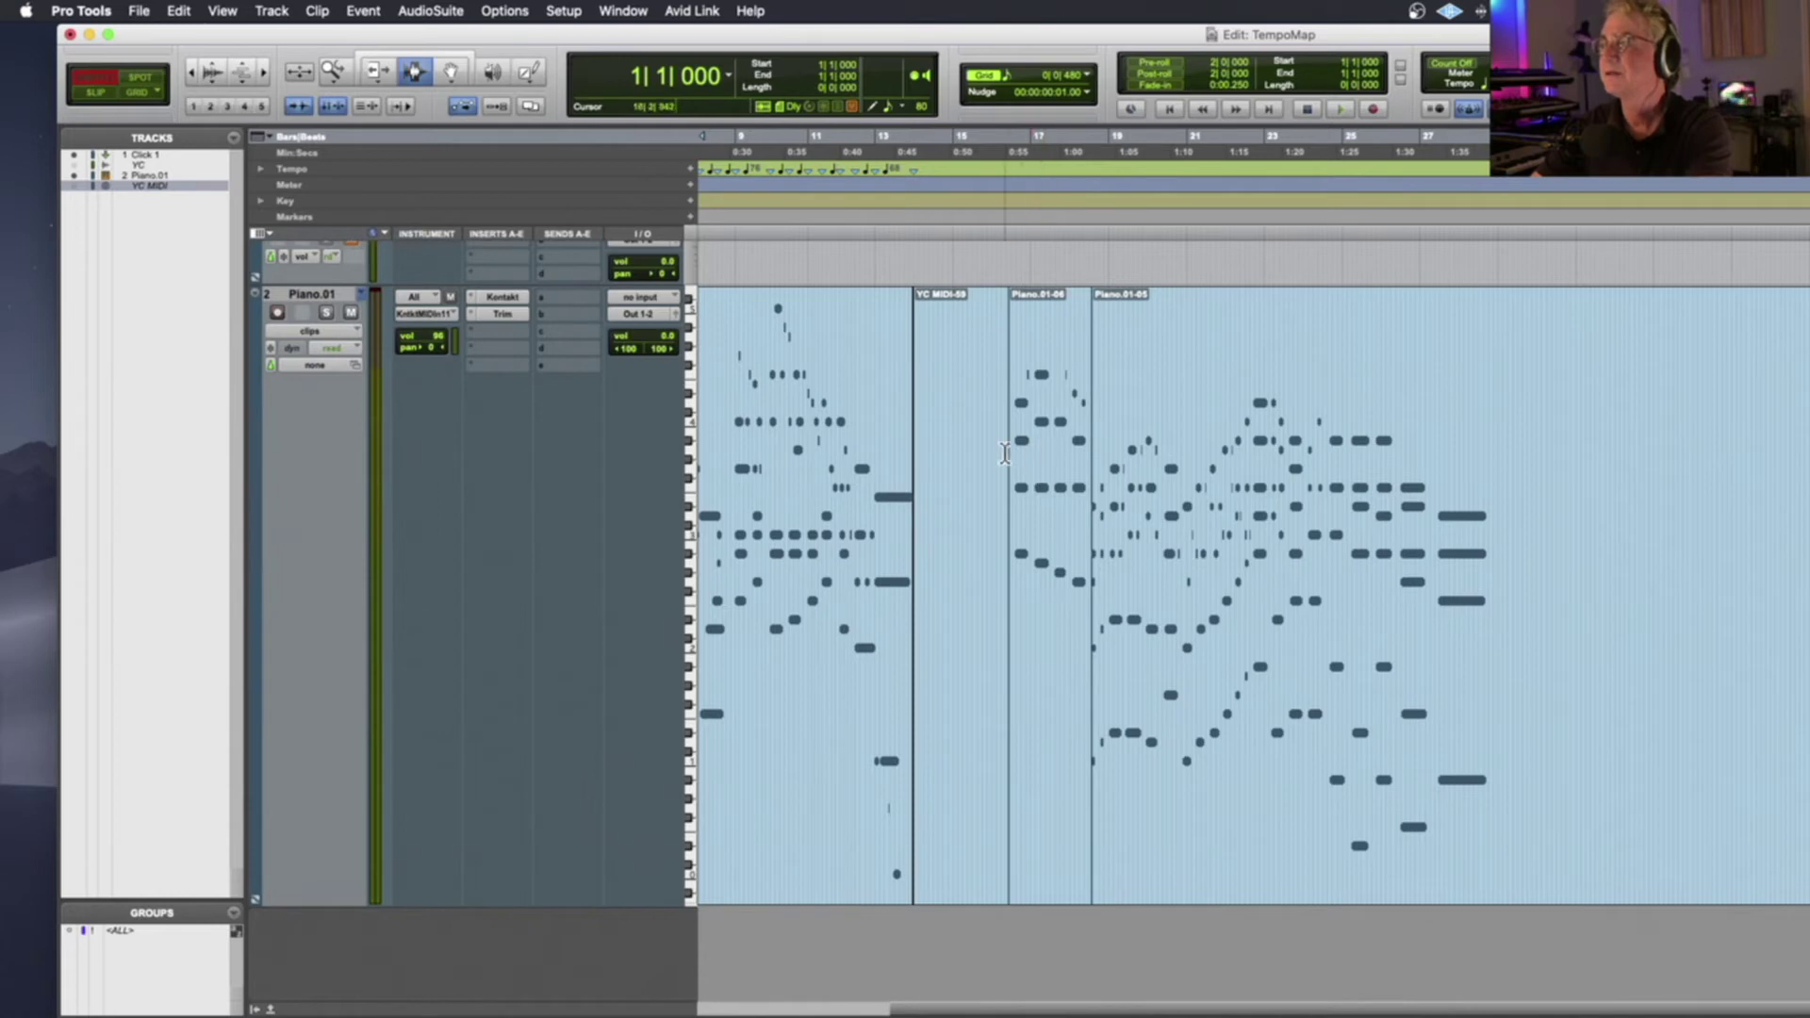
click(1013, 452)
scroll(1018, 452, up, 3)
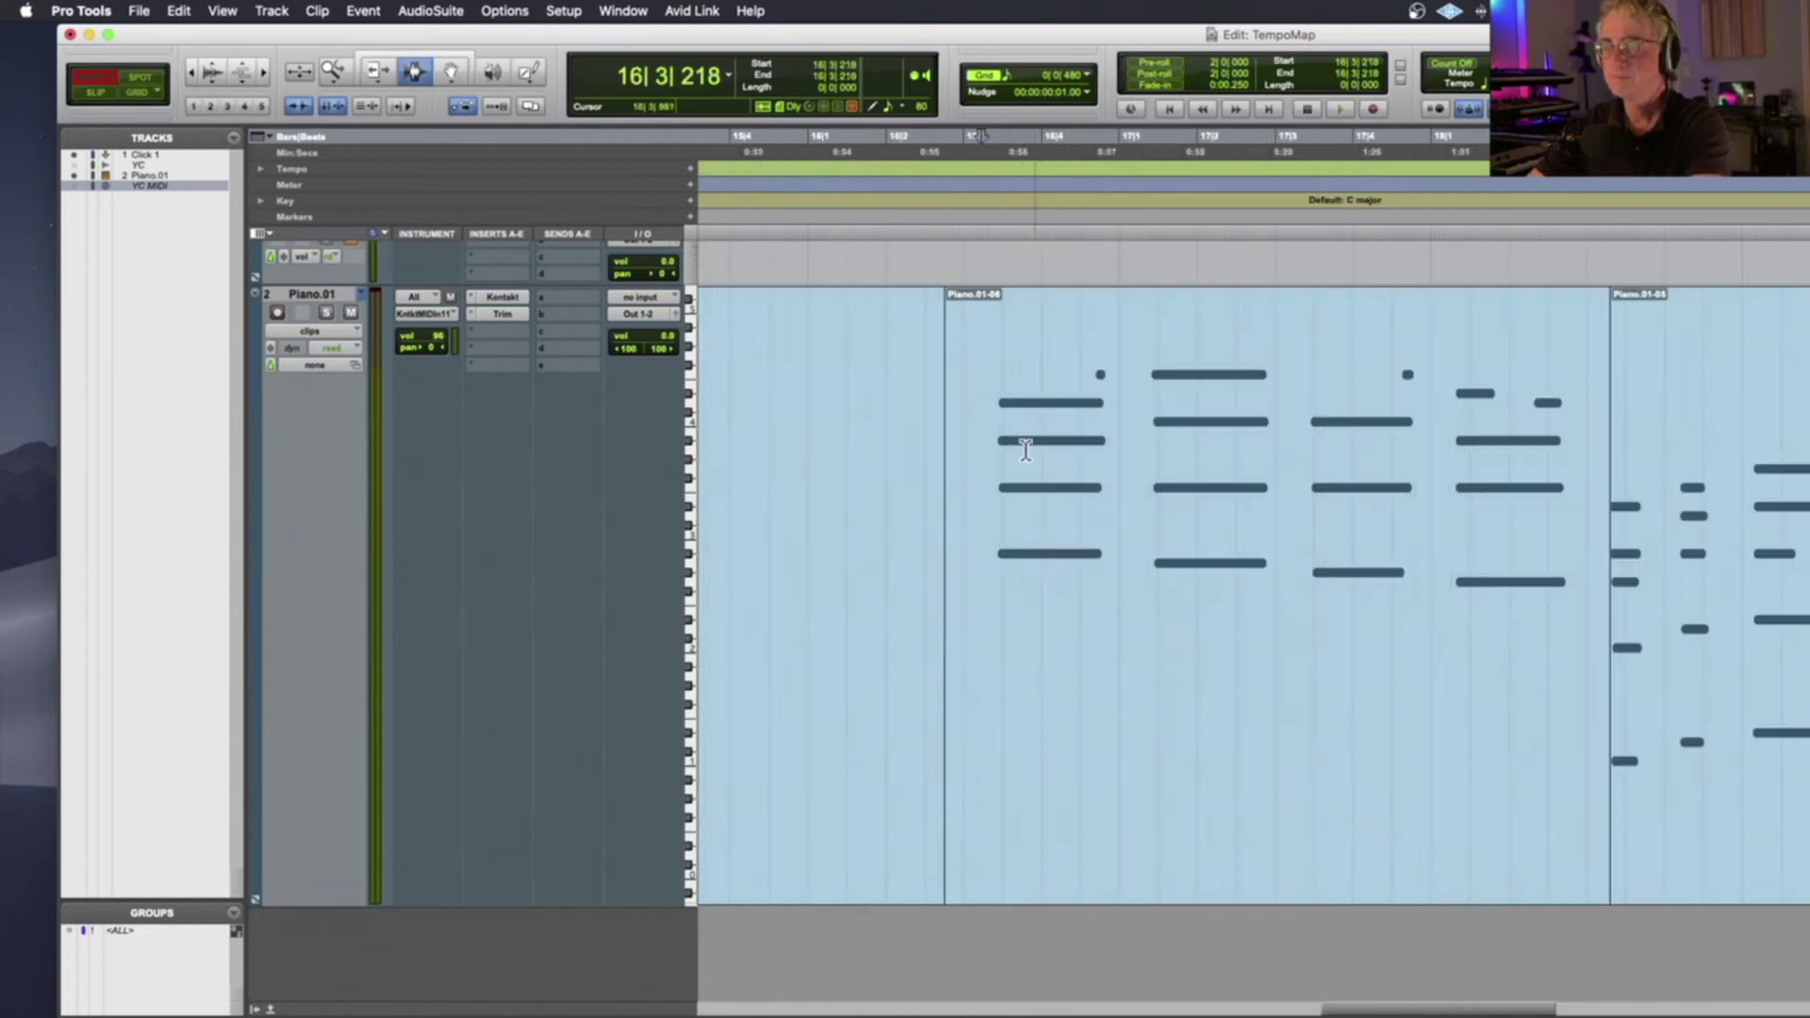
Play the unmapped second section of the piano part from 16|3|160 into measure 24
click(977, 440)
key(space)
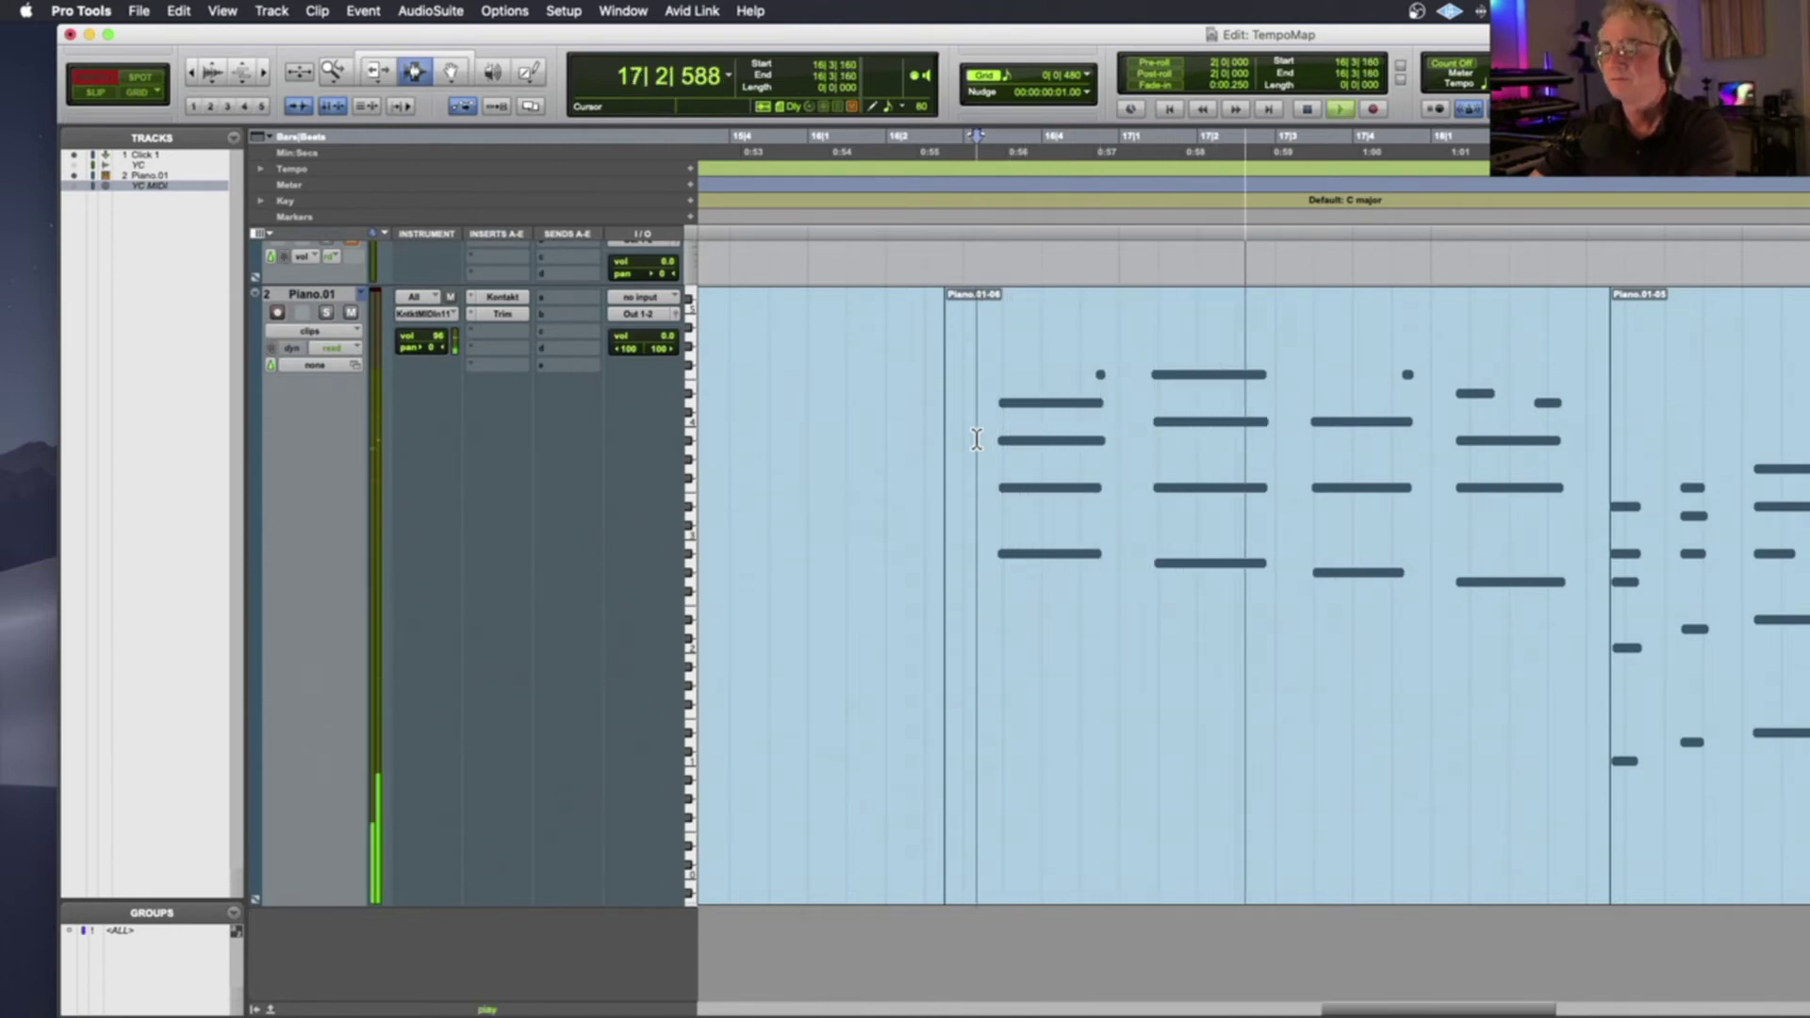
key(super+bracketleft)
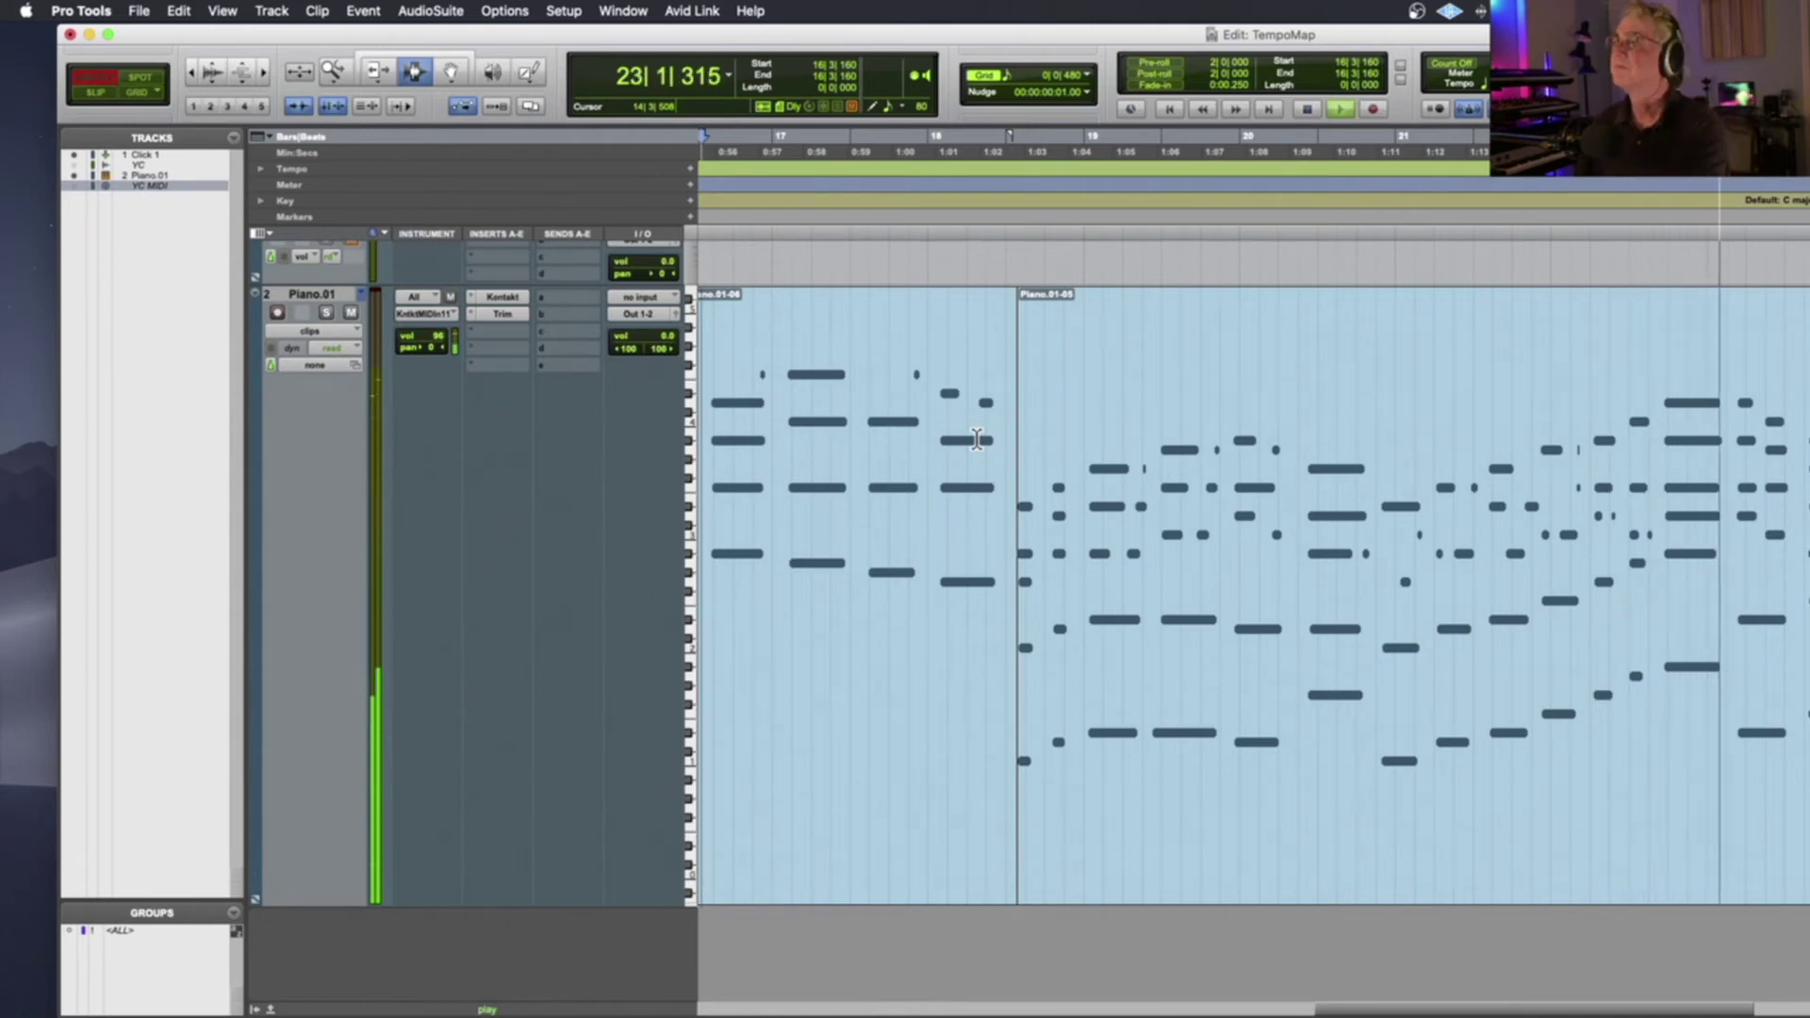
key(r)
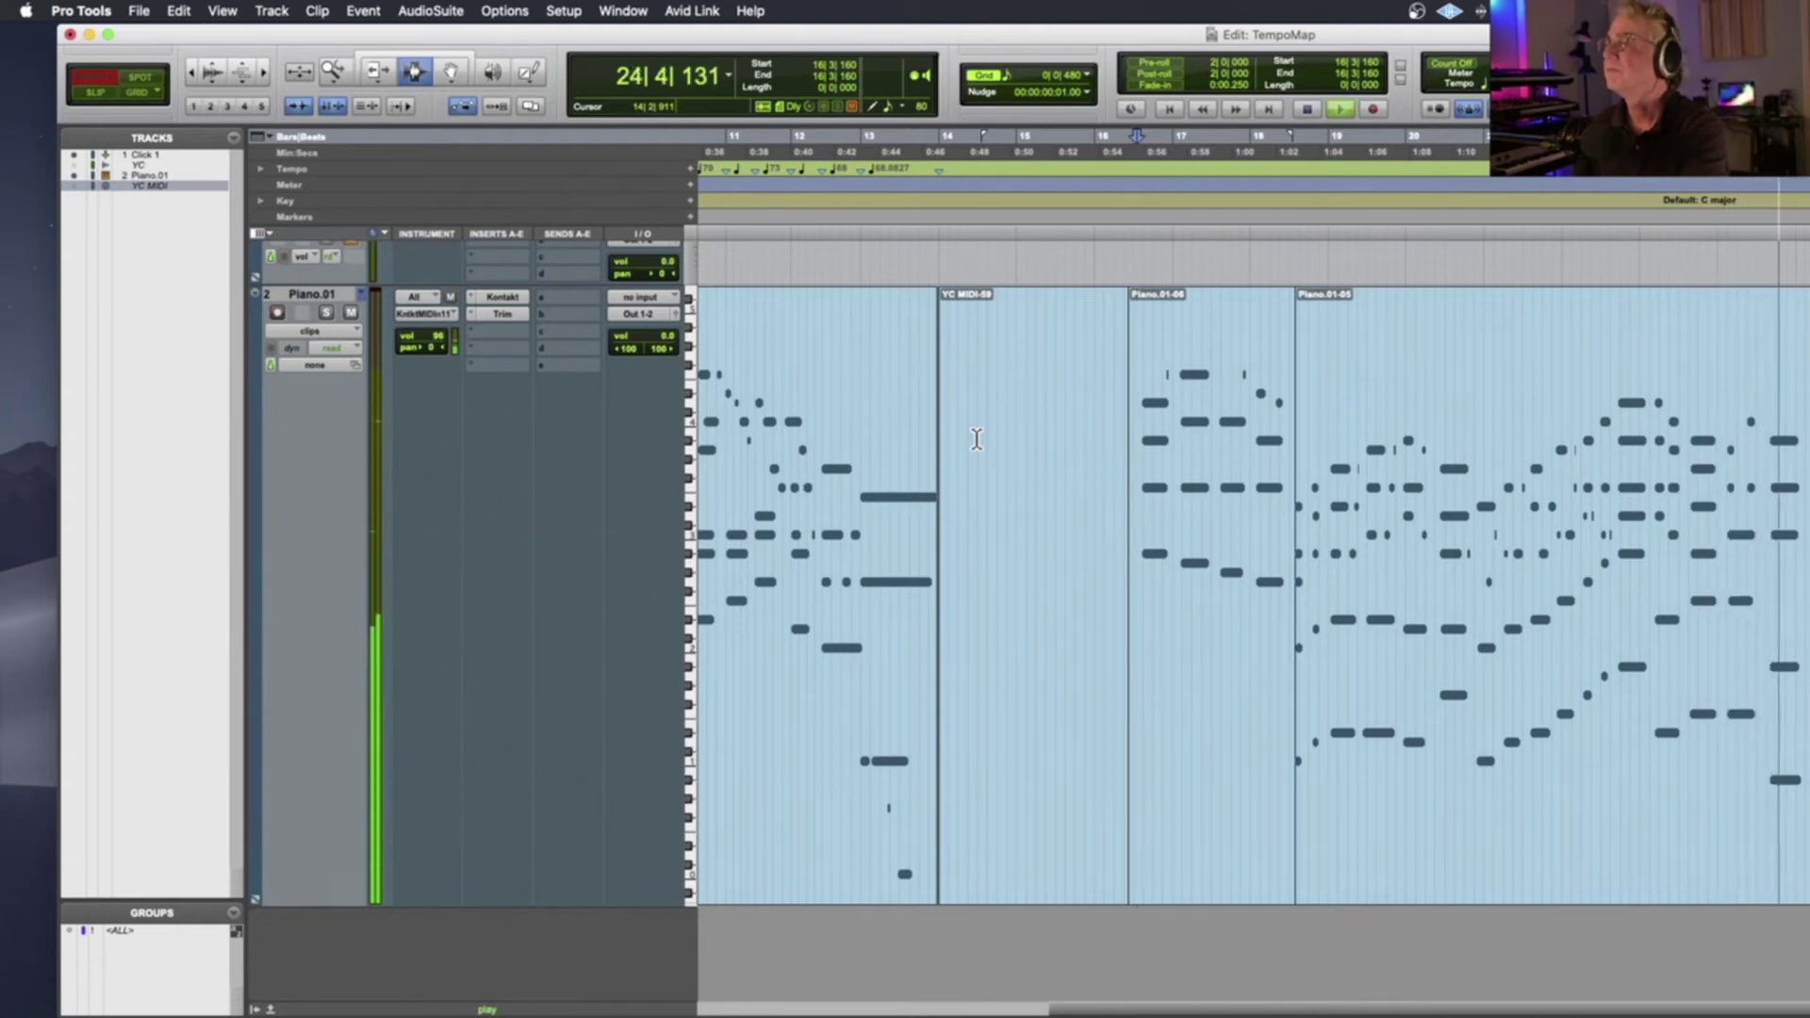
key(space)
In Grid mode, separate the silent clip before the second section at 16|1|000
key(super+bracketleft)
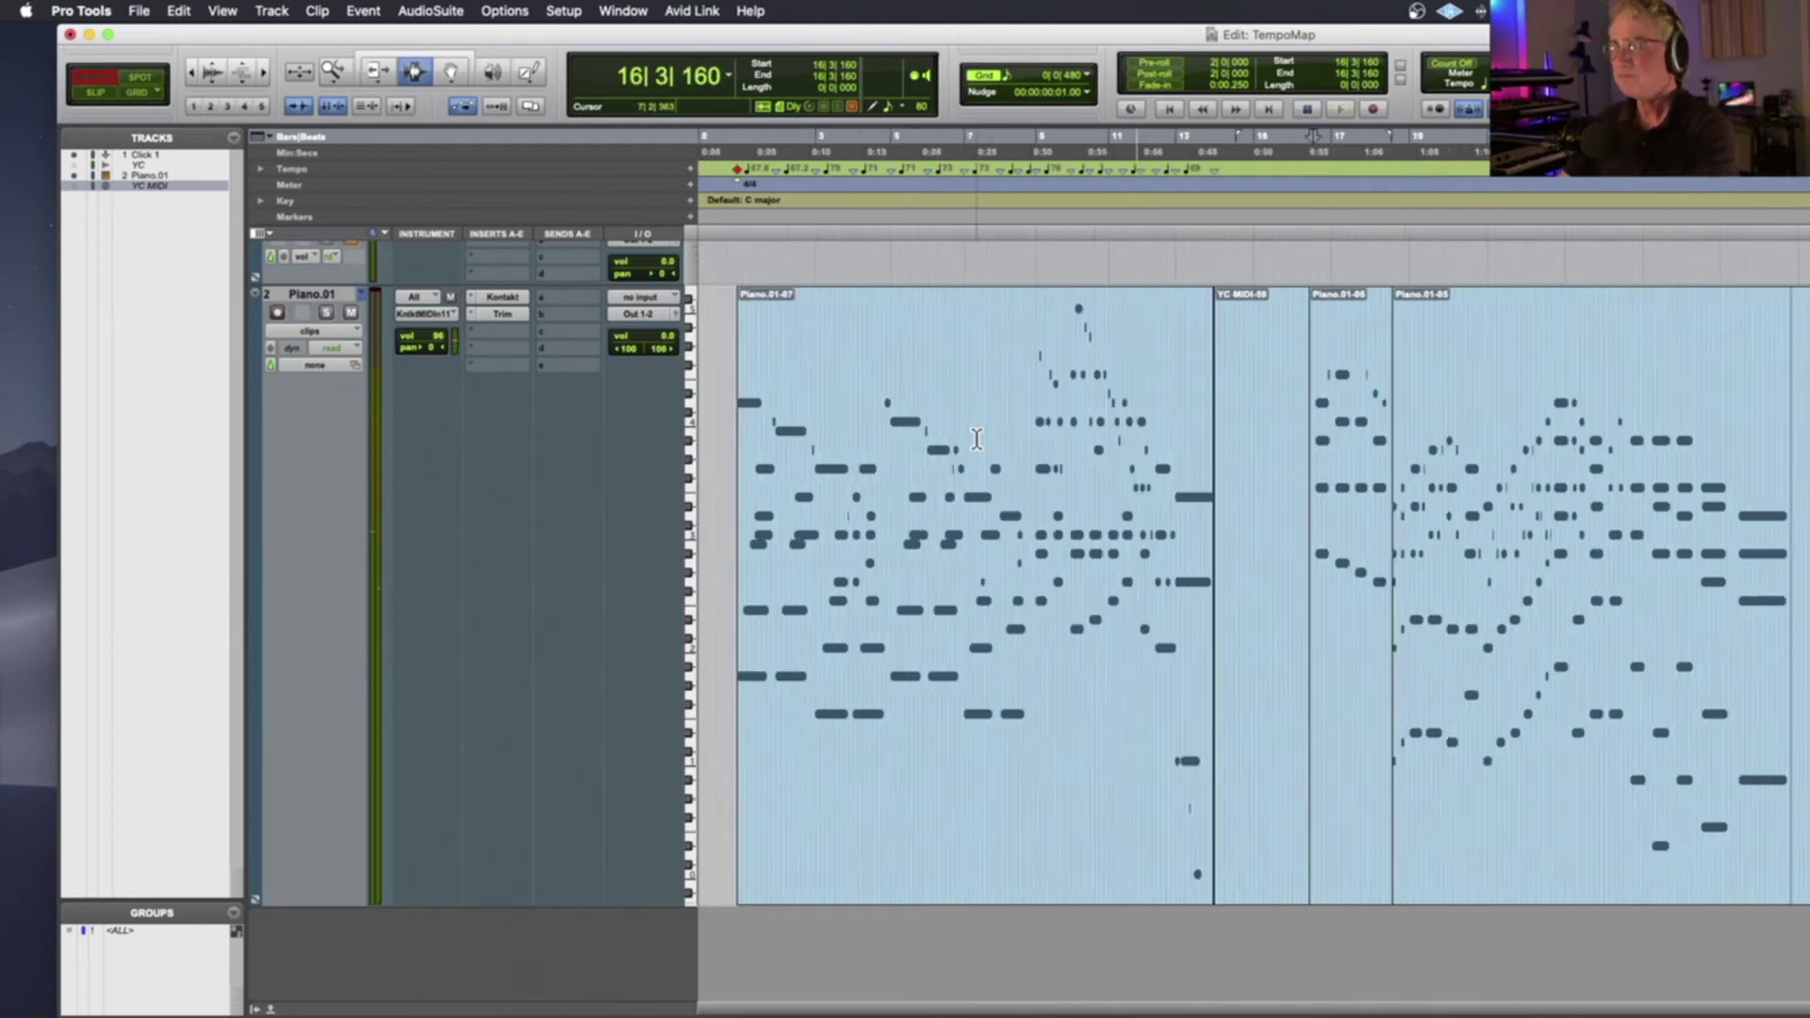
key(super+bracketright)
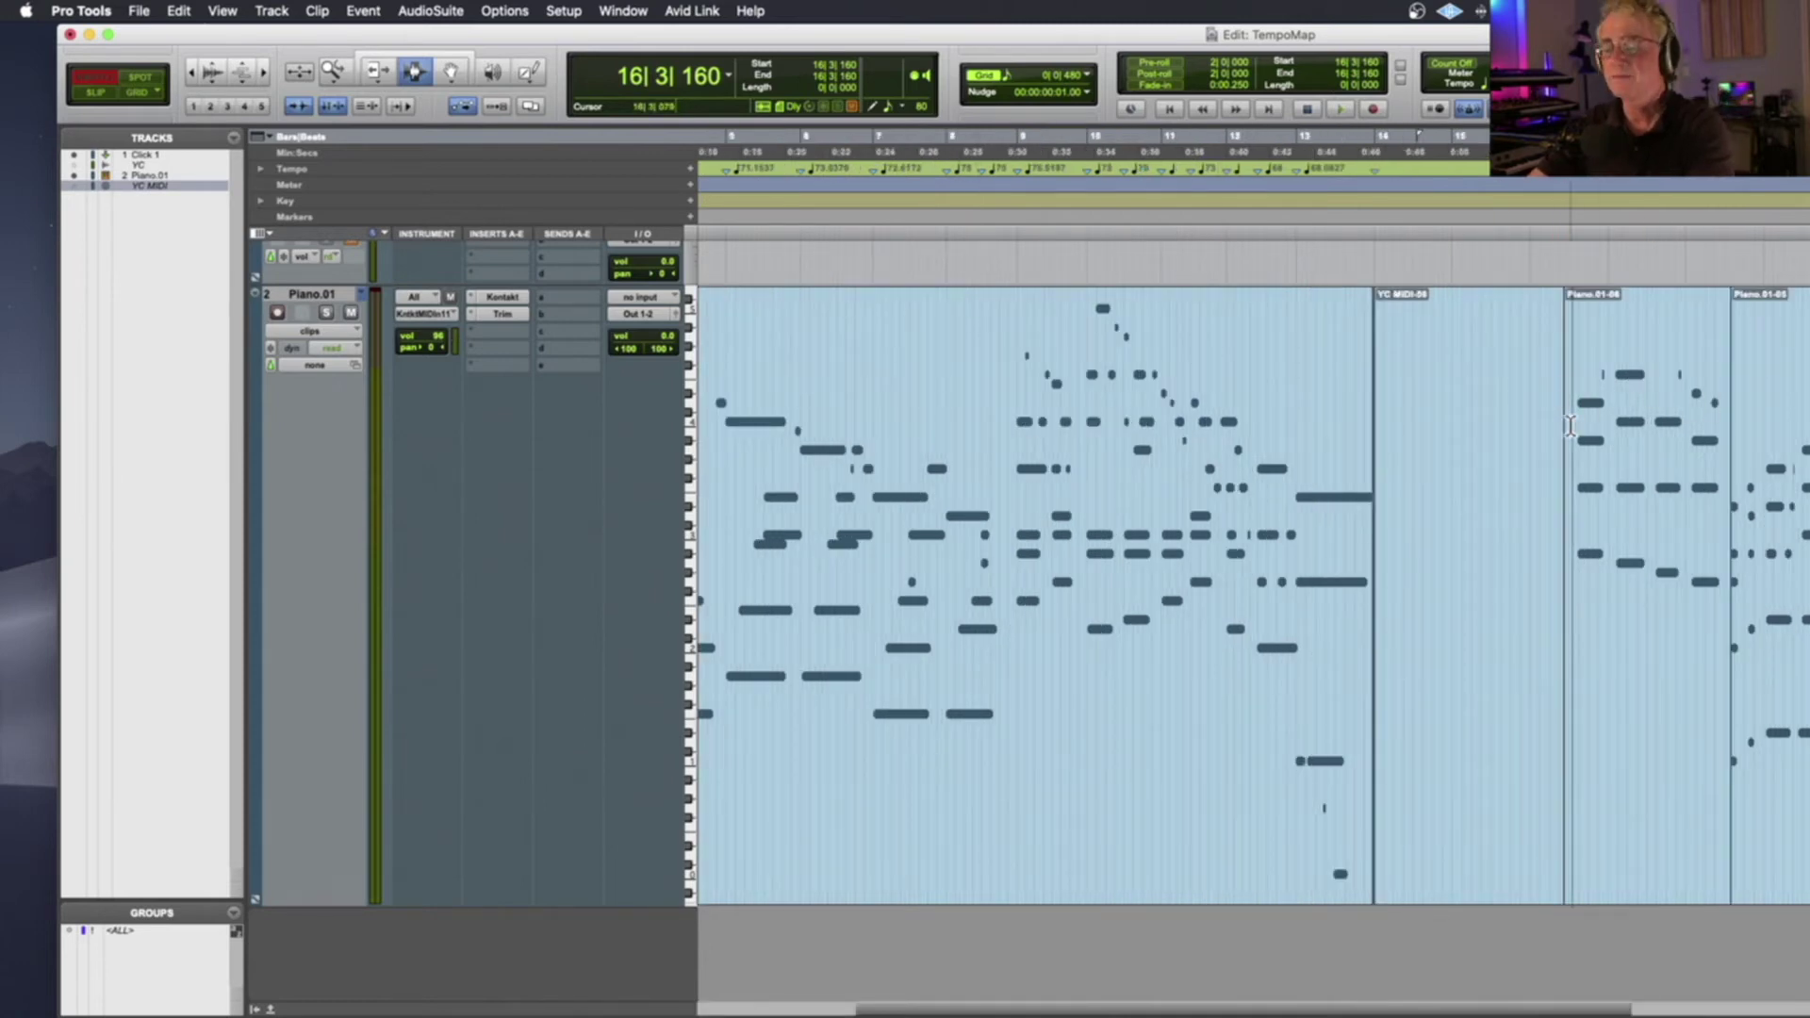
key(super+bracketright)
key(super+bracketright)
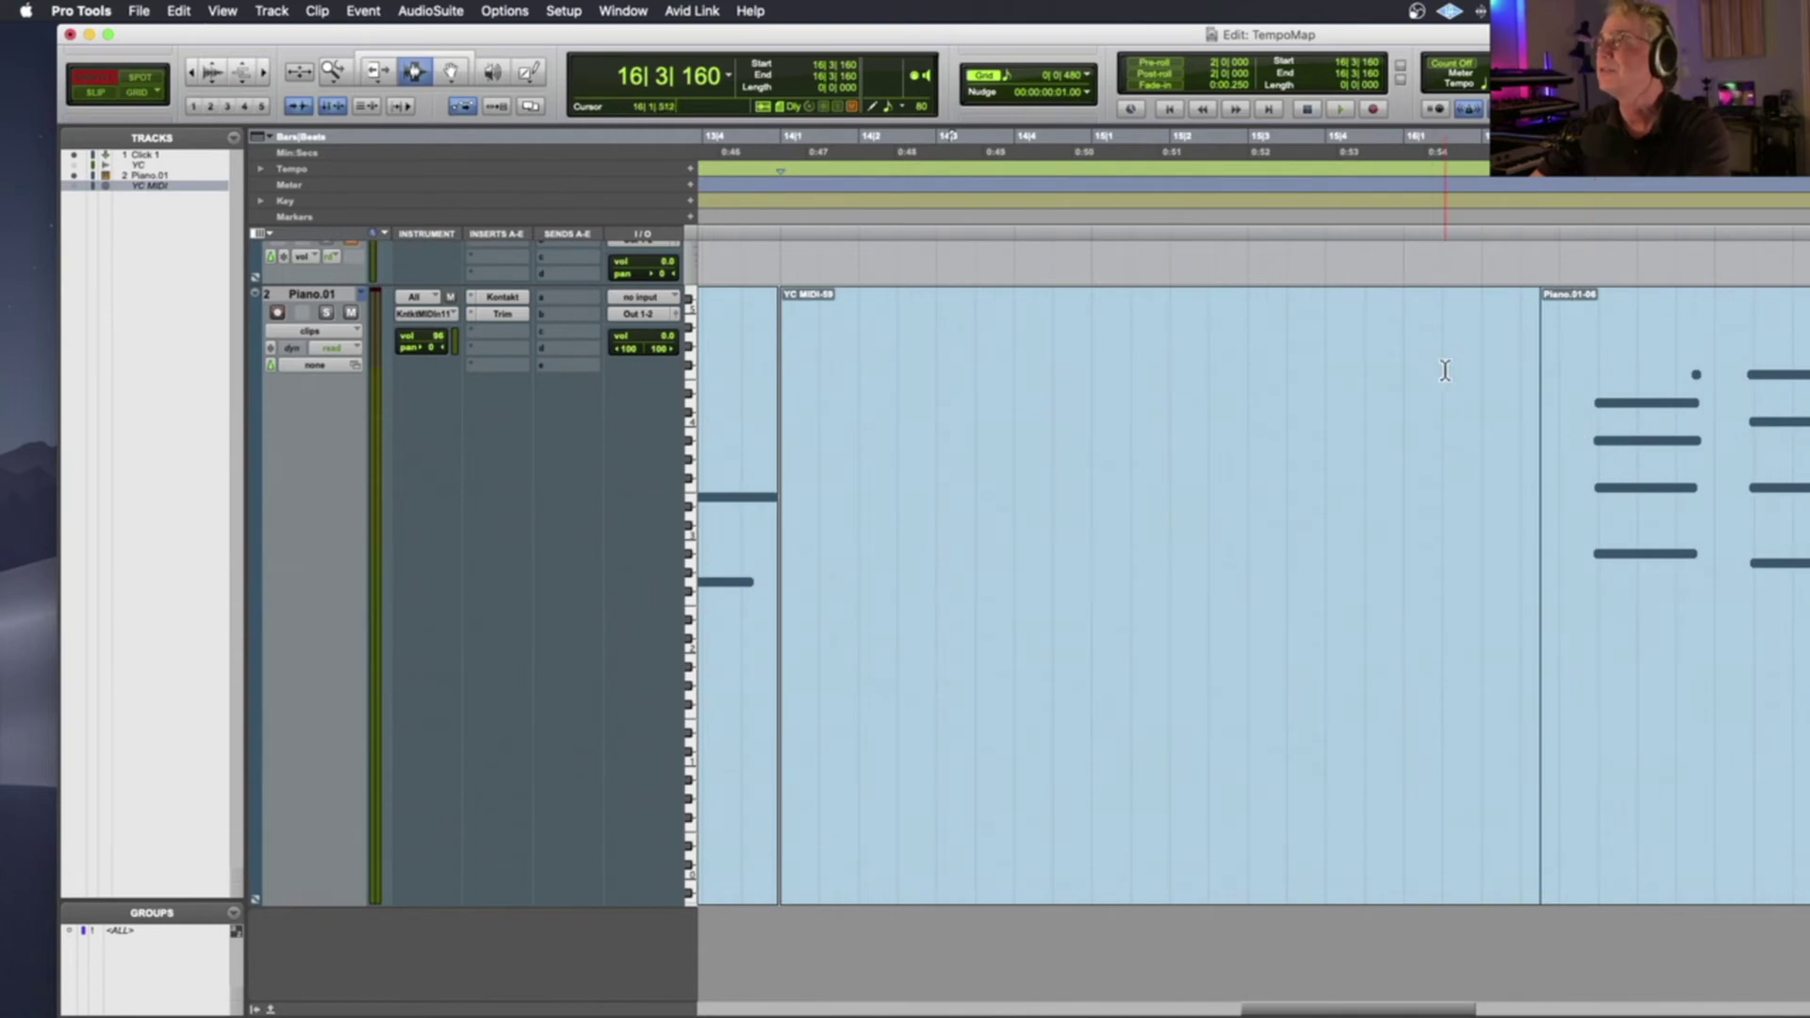
click(148, 91)
click(1407, 380)
key(super+e)
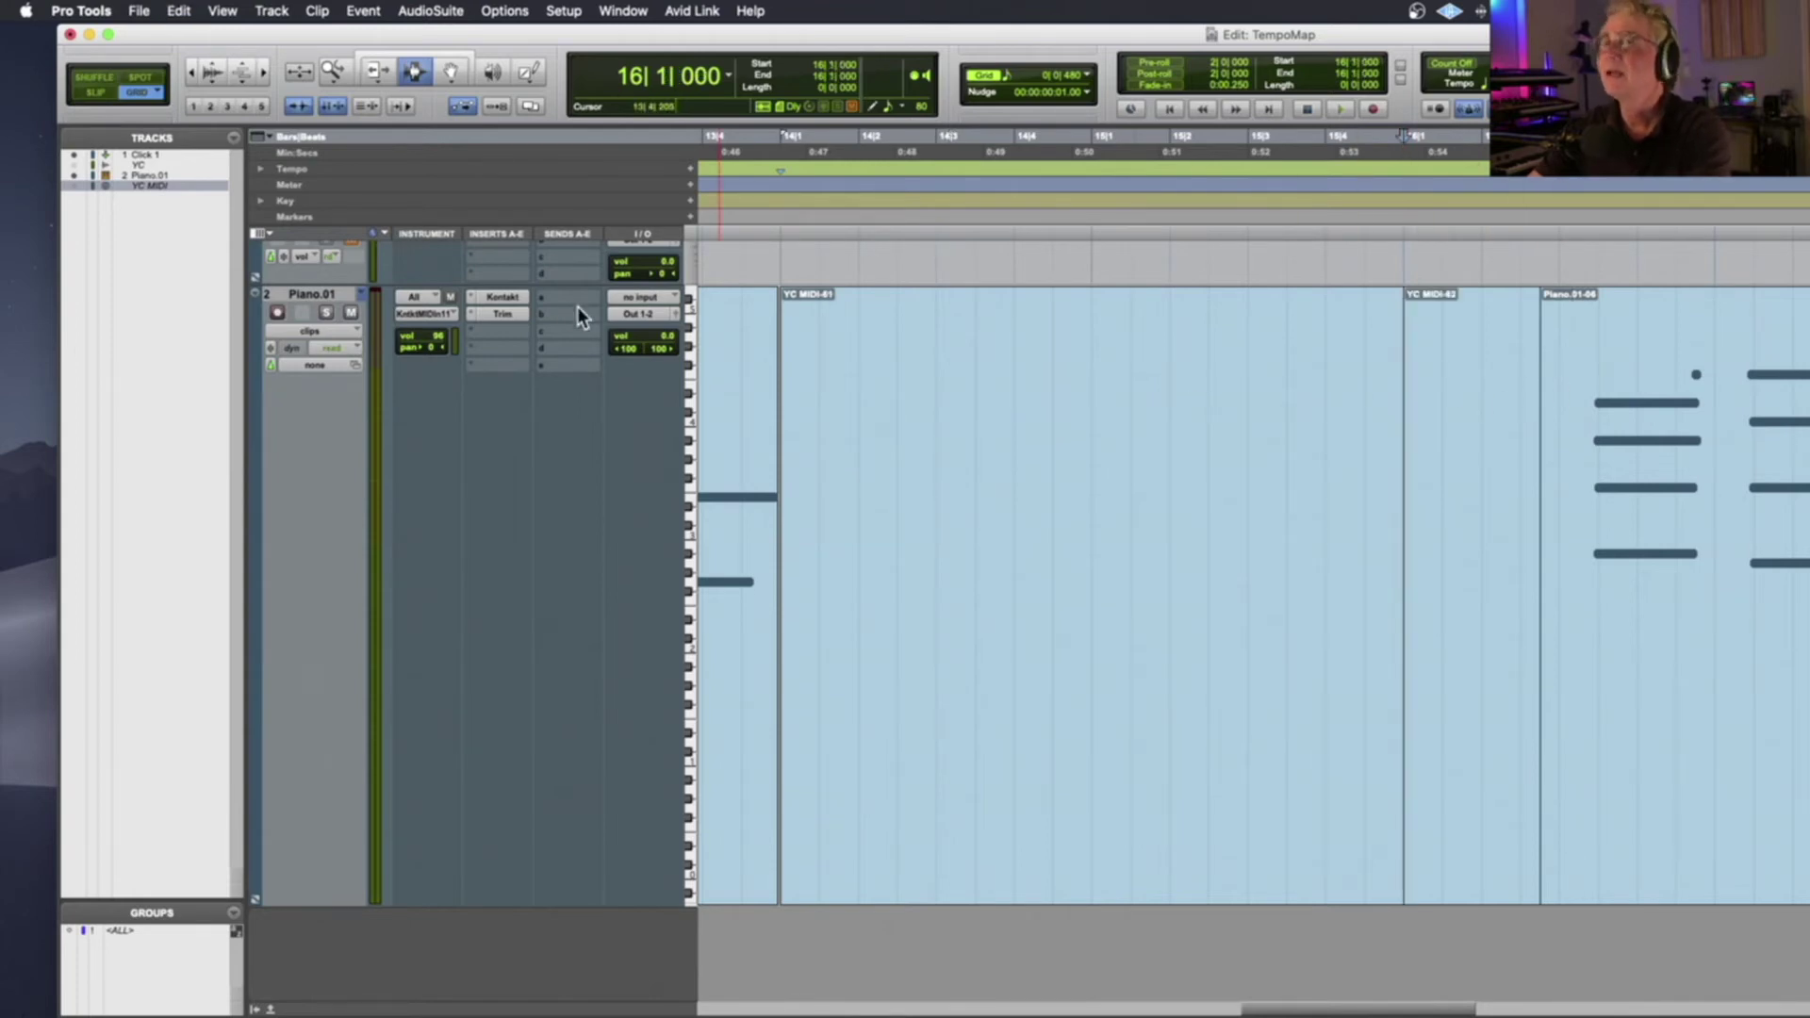
Switch to Slip mode and separate the piano clip at the start of the section's first chord, 16|3|431
key(F2)
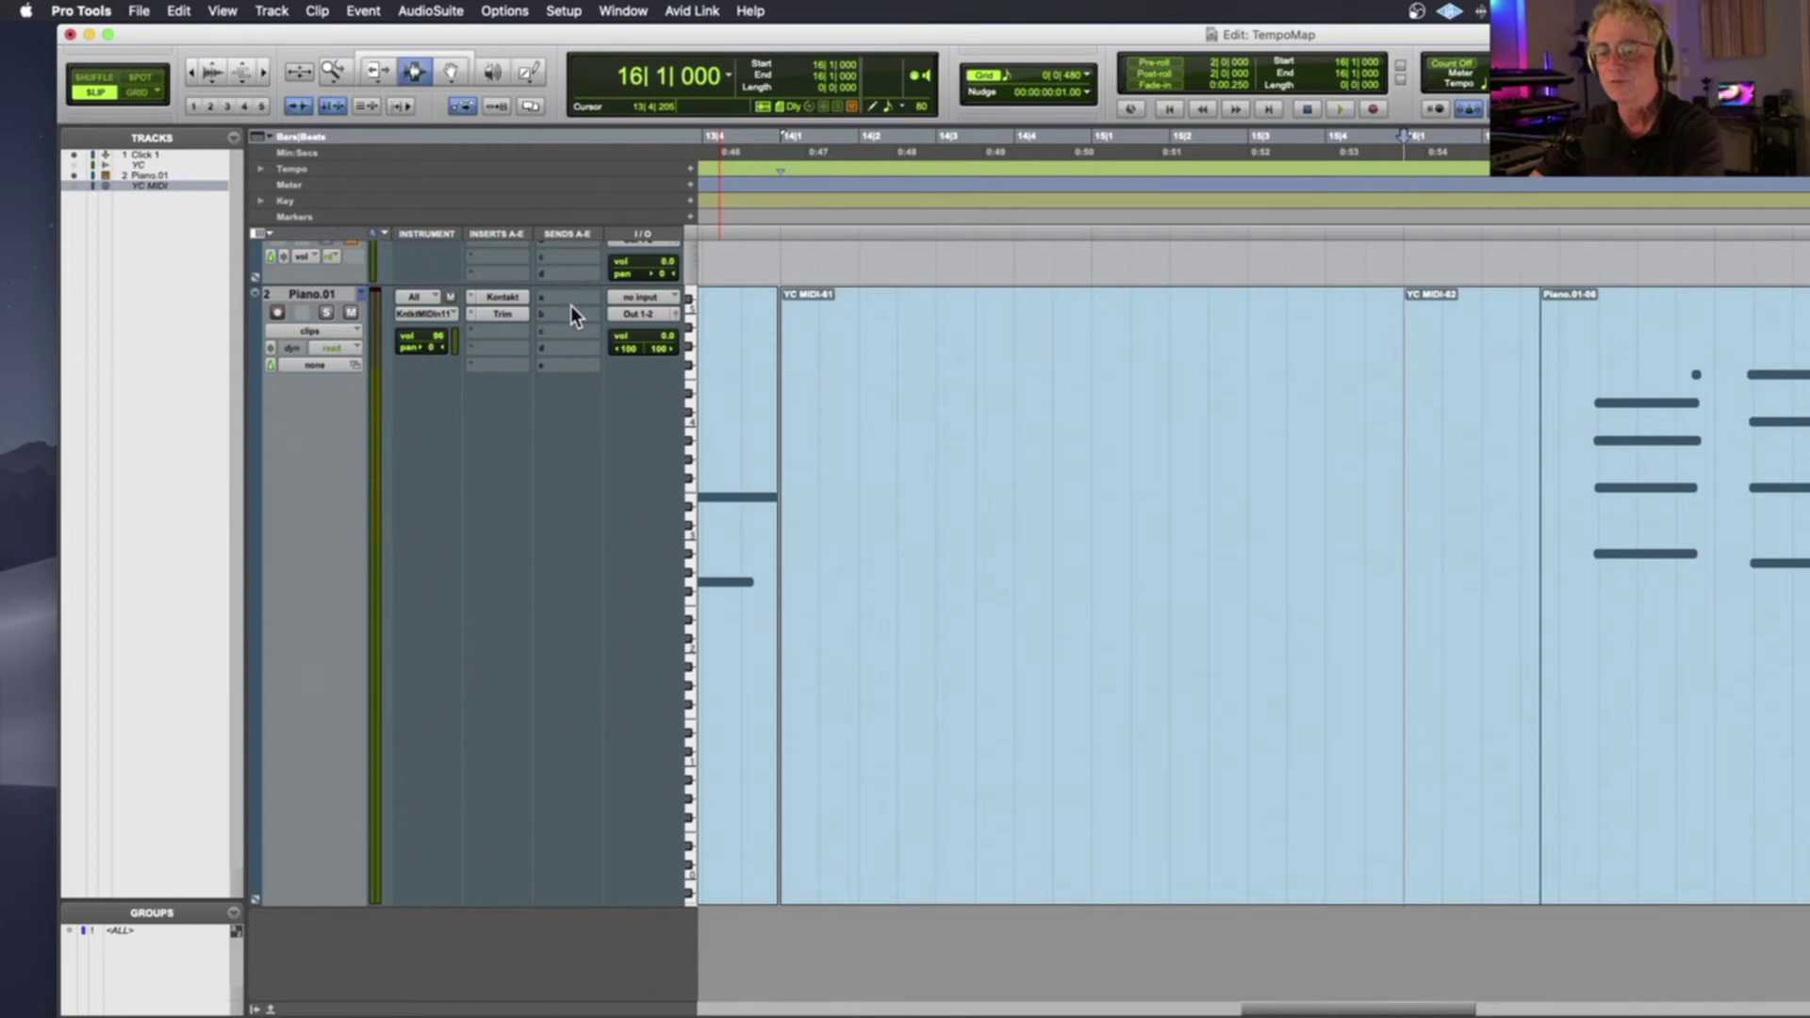
key(F3)
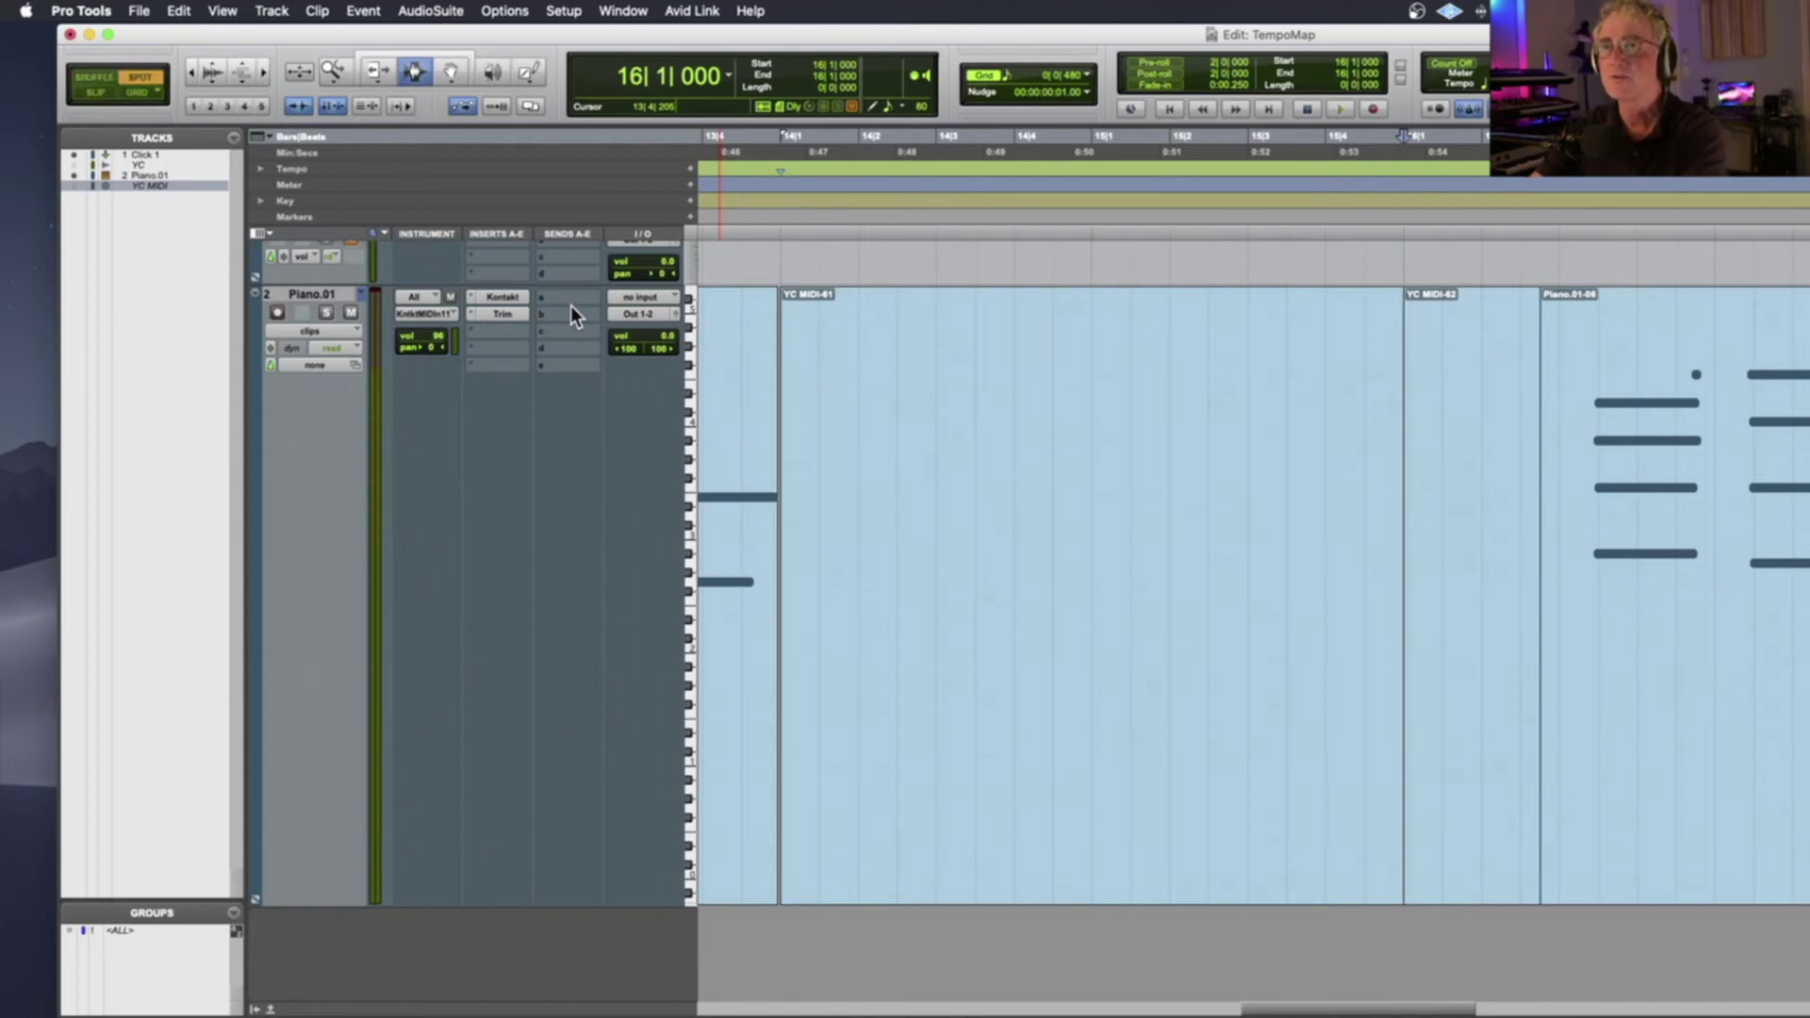
key(F1)
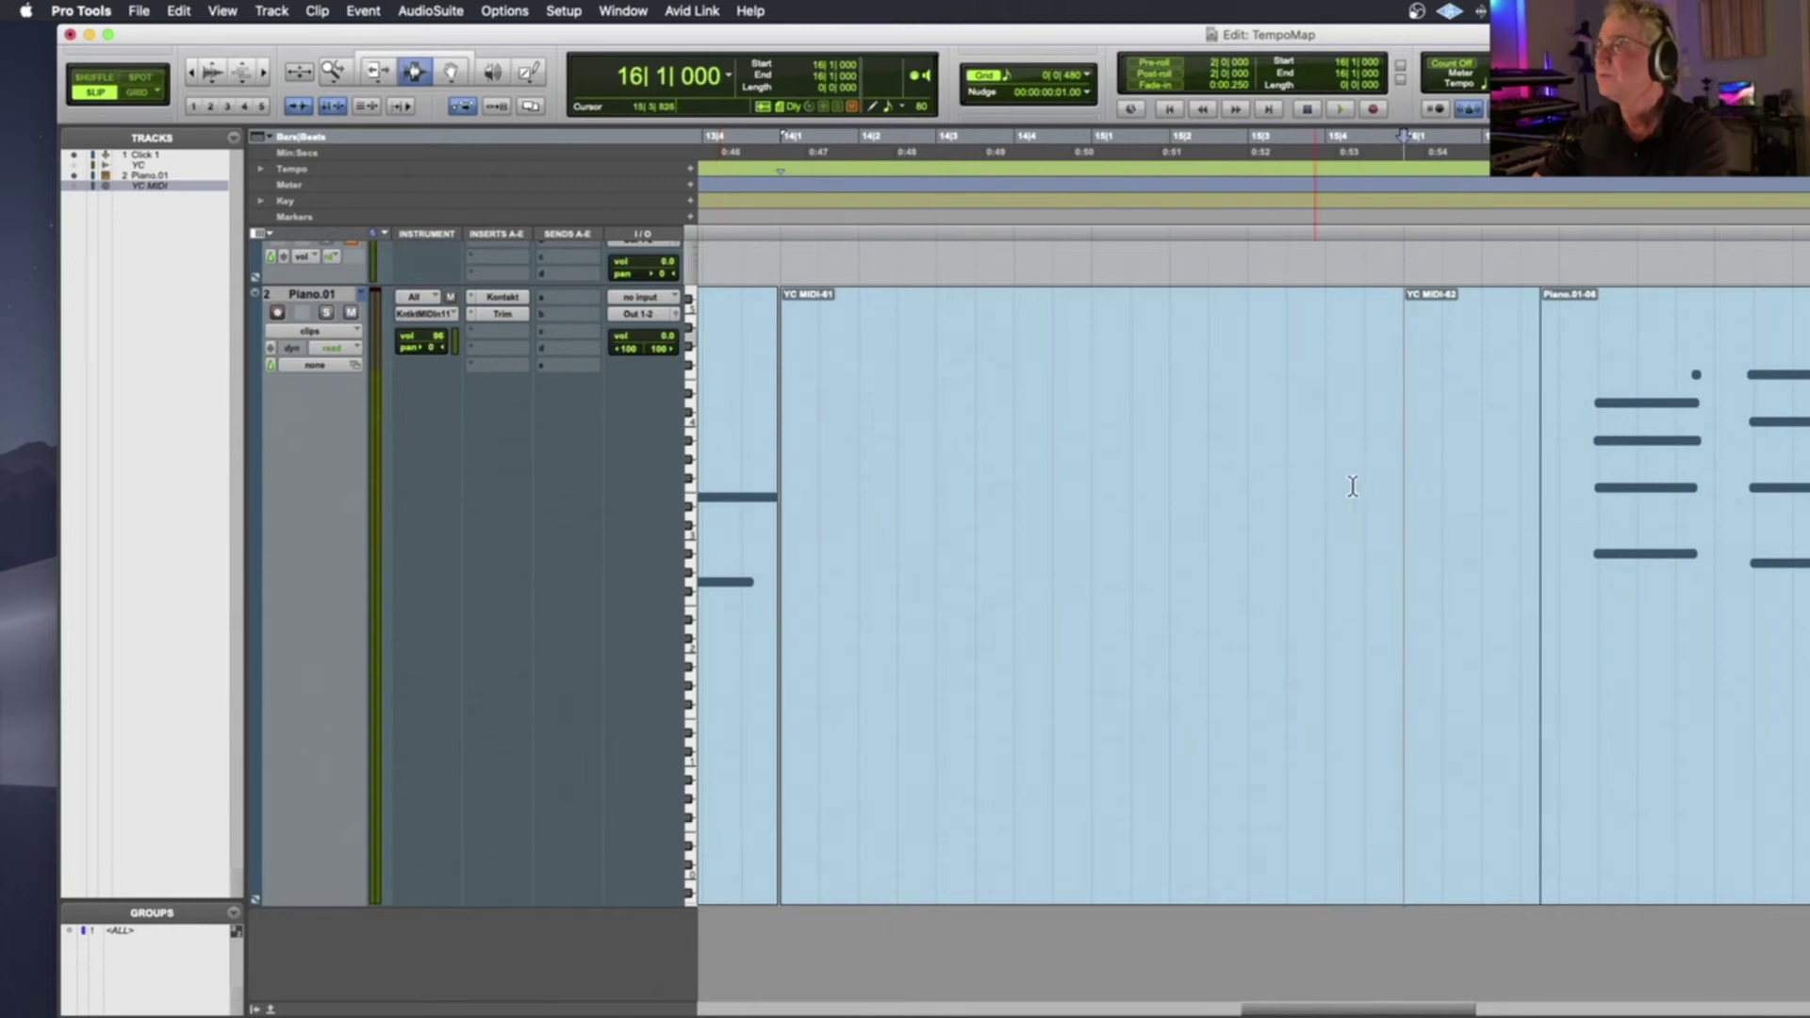
click(1553, 435)
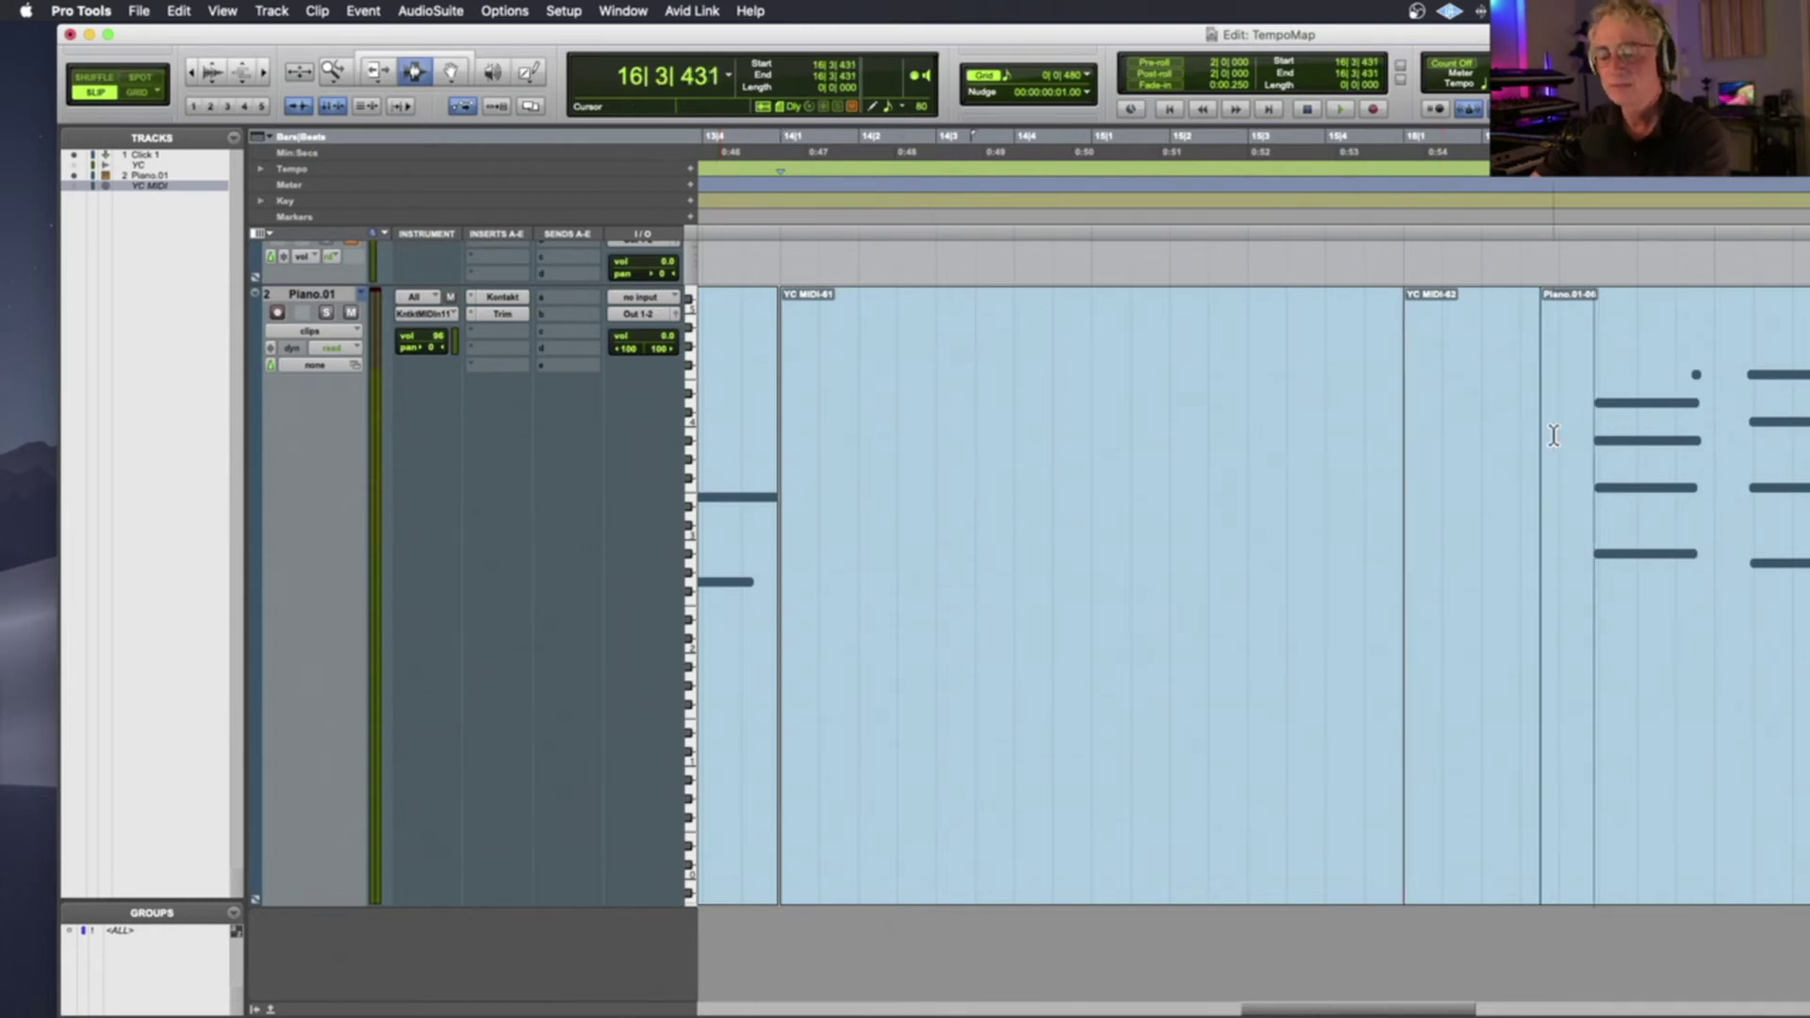
double_click(1551, 436)
In Shuffle mode, delete the two silent clips between 16|1|000 and 16|3|431 so the first chord moves to measure 16
double_click(1473, 440)
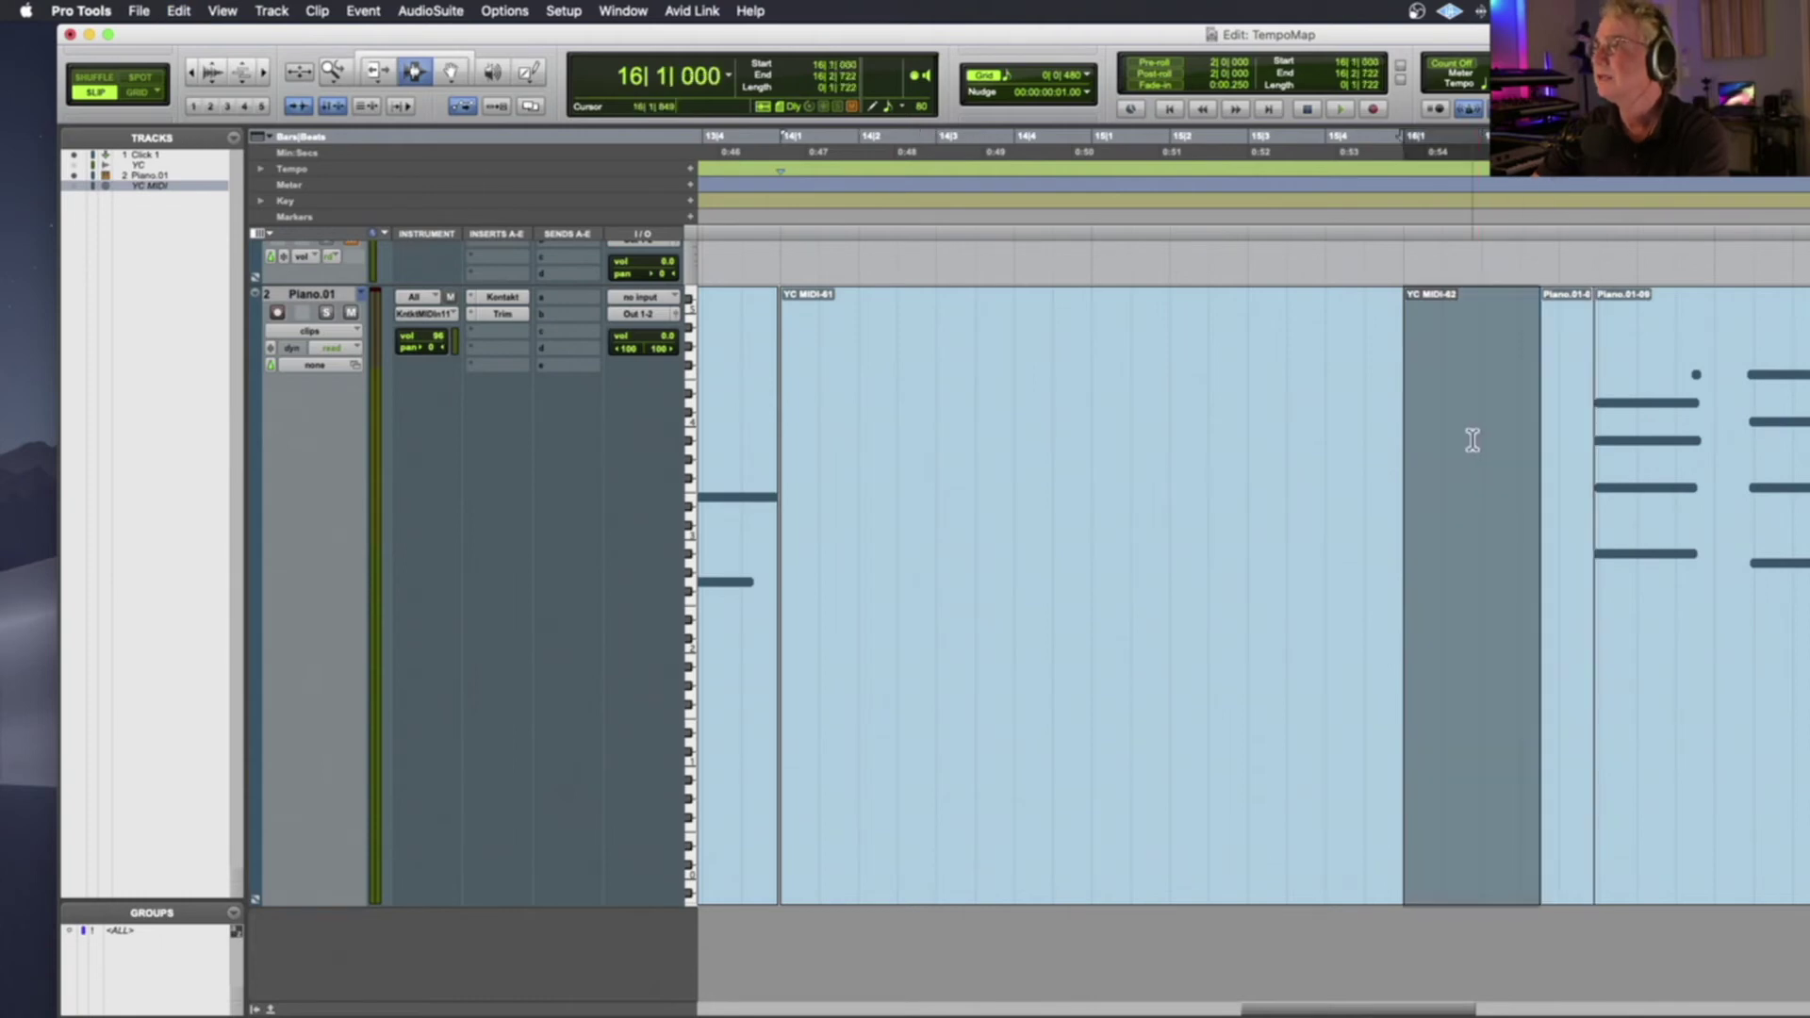
shift+double_click(1548, 433)
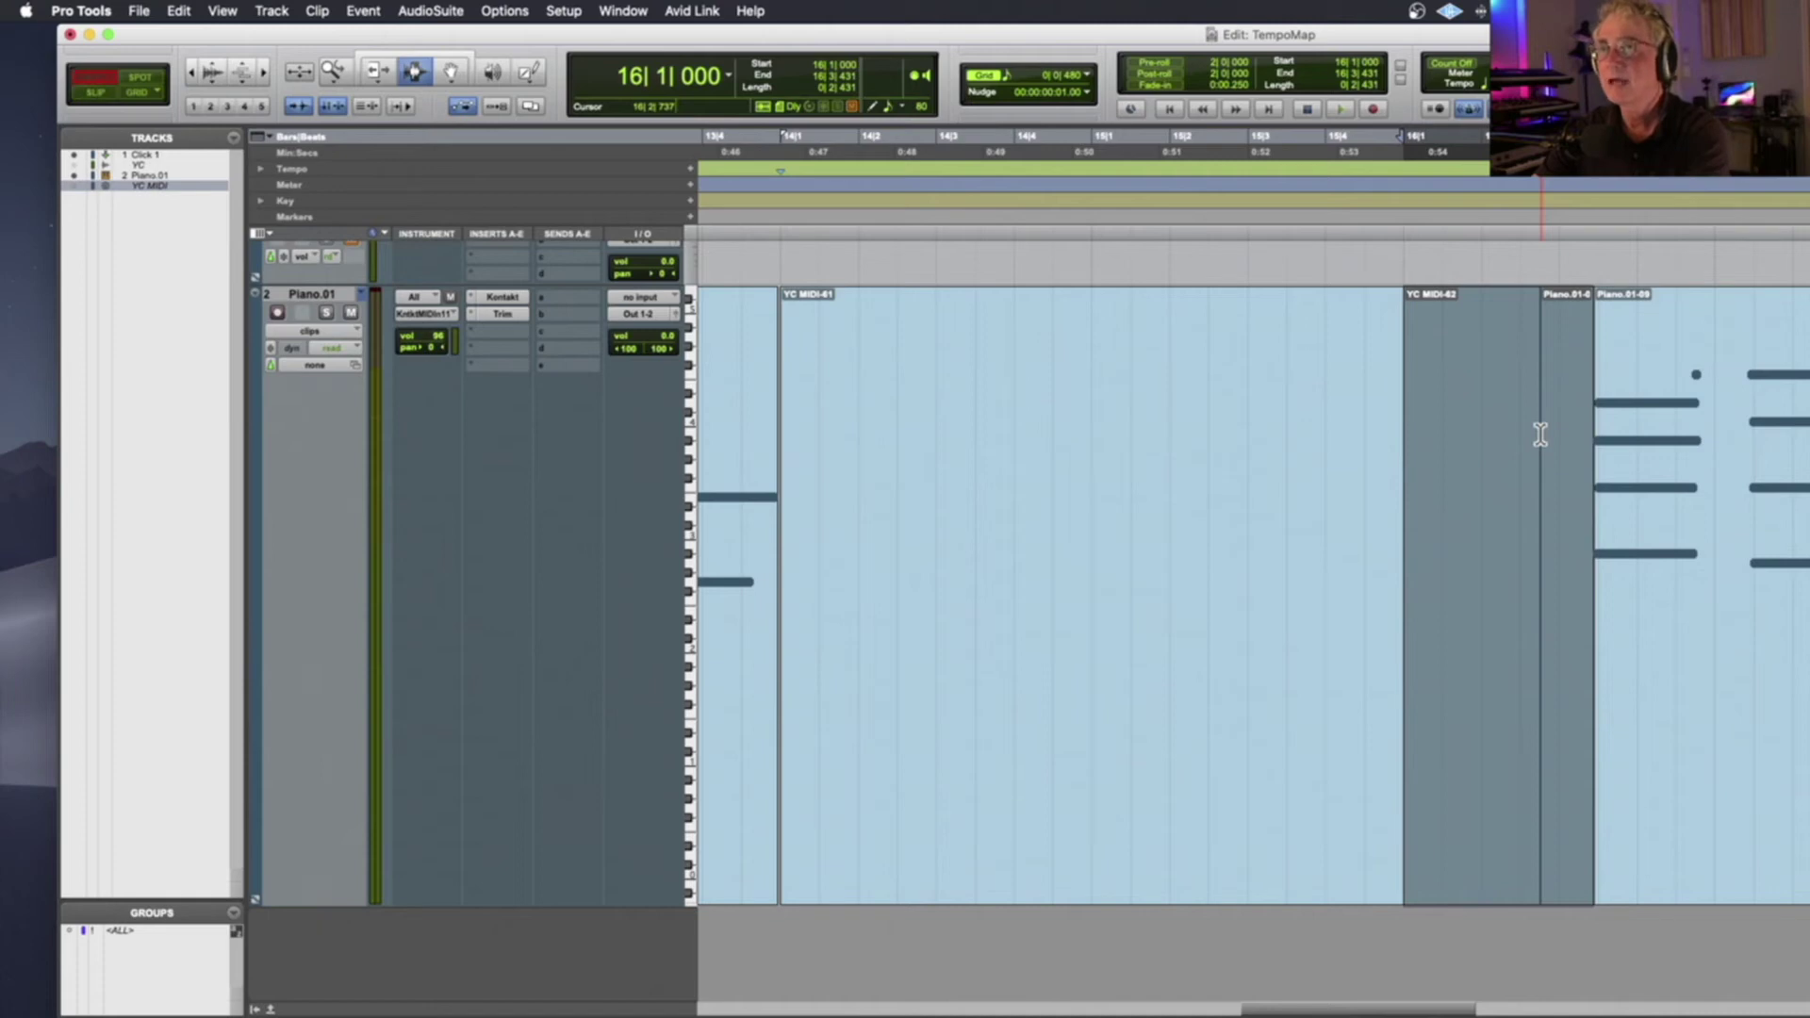
key(Delete)
Play the moved section from 16|1|000 to find where the next downbeat falls
key(space)
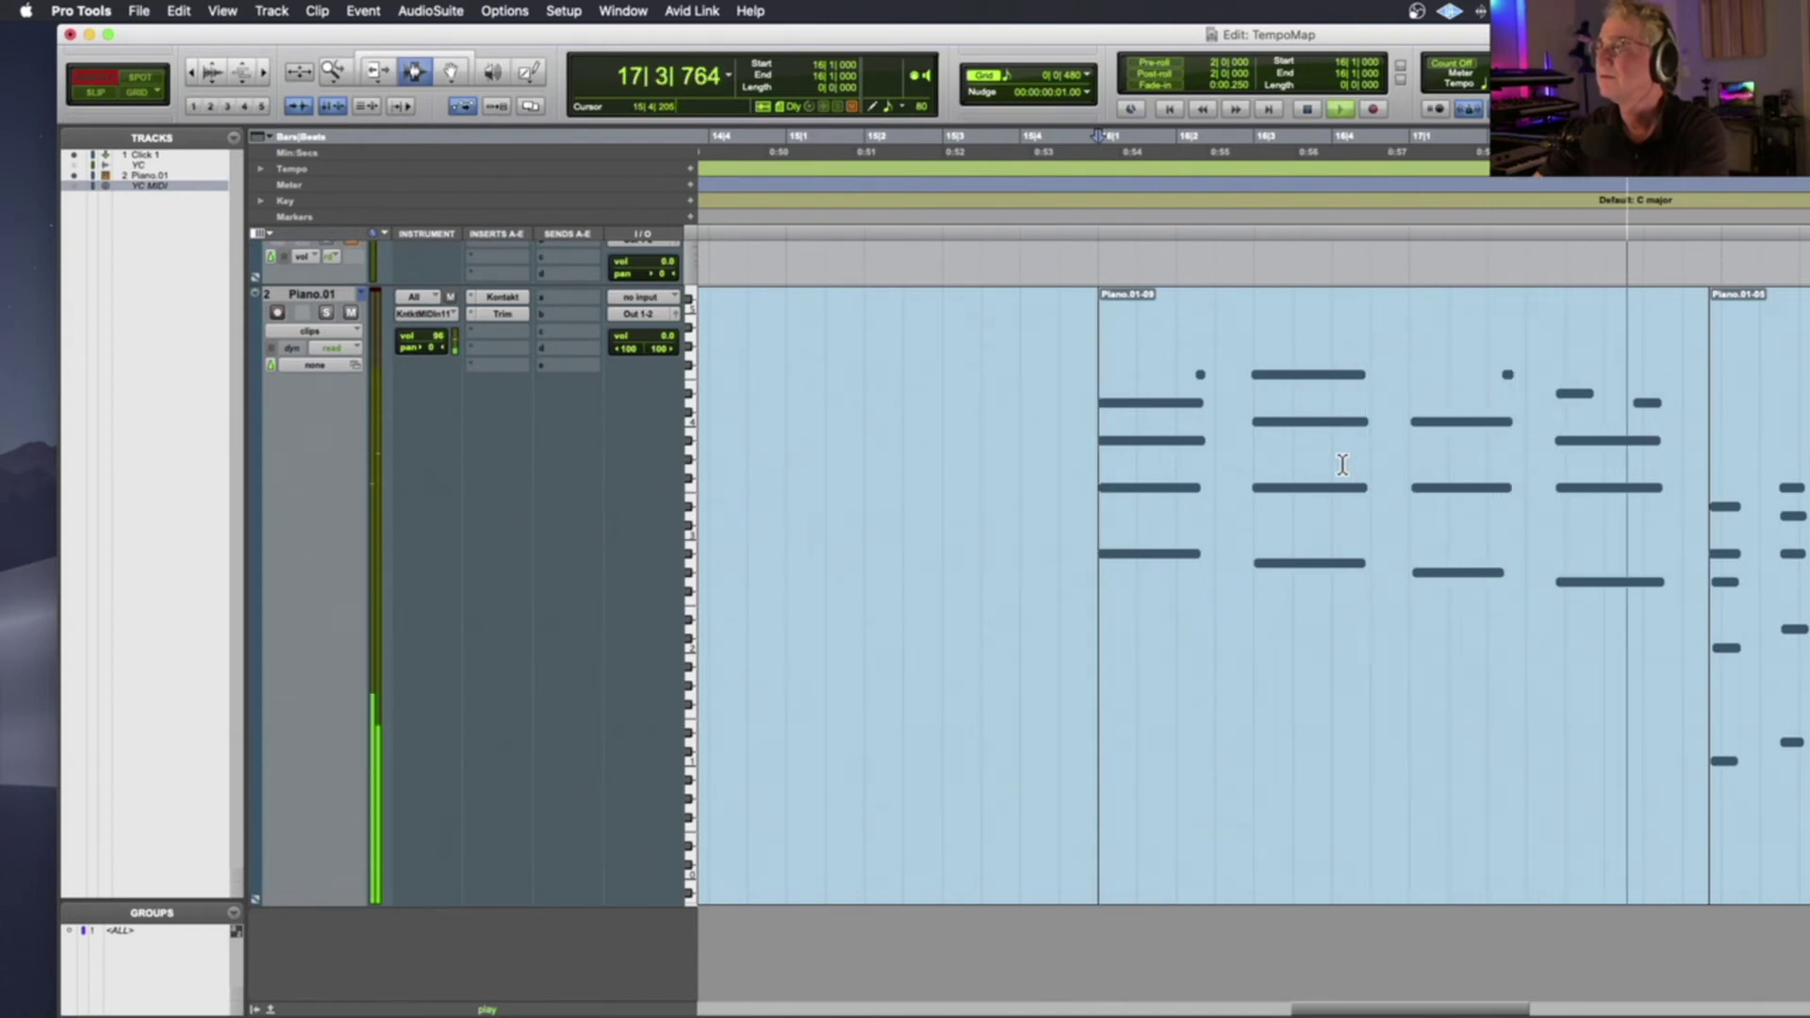
key(space)
key(space)
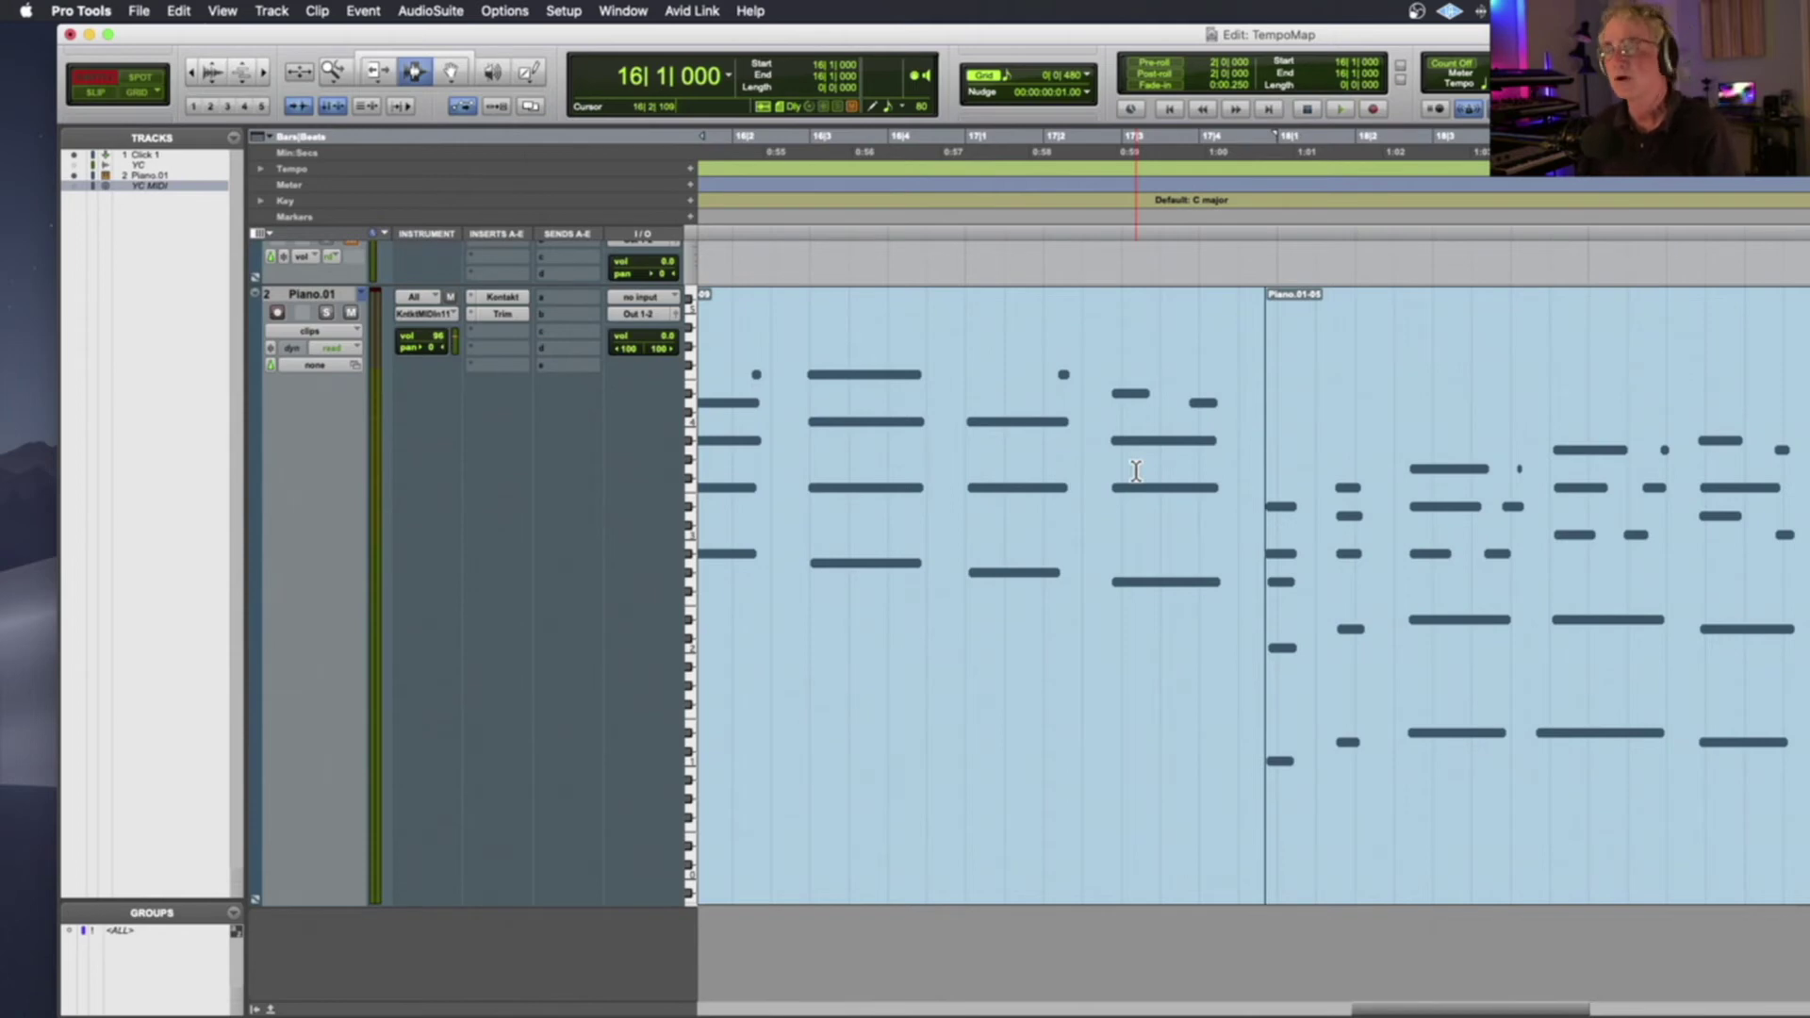
scroll(1136, 471, left, 5)
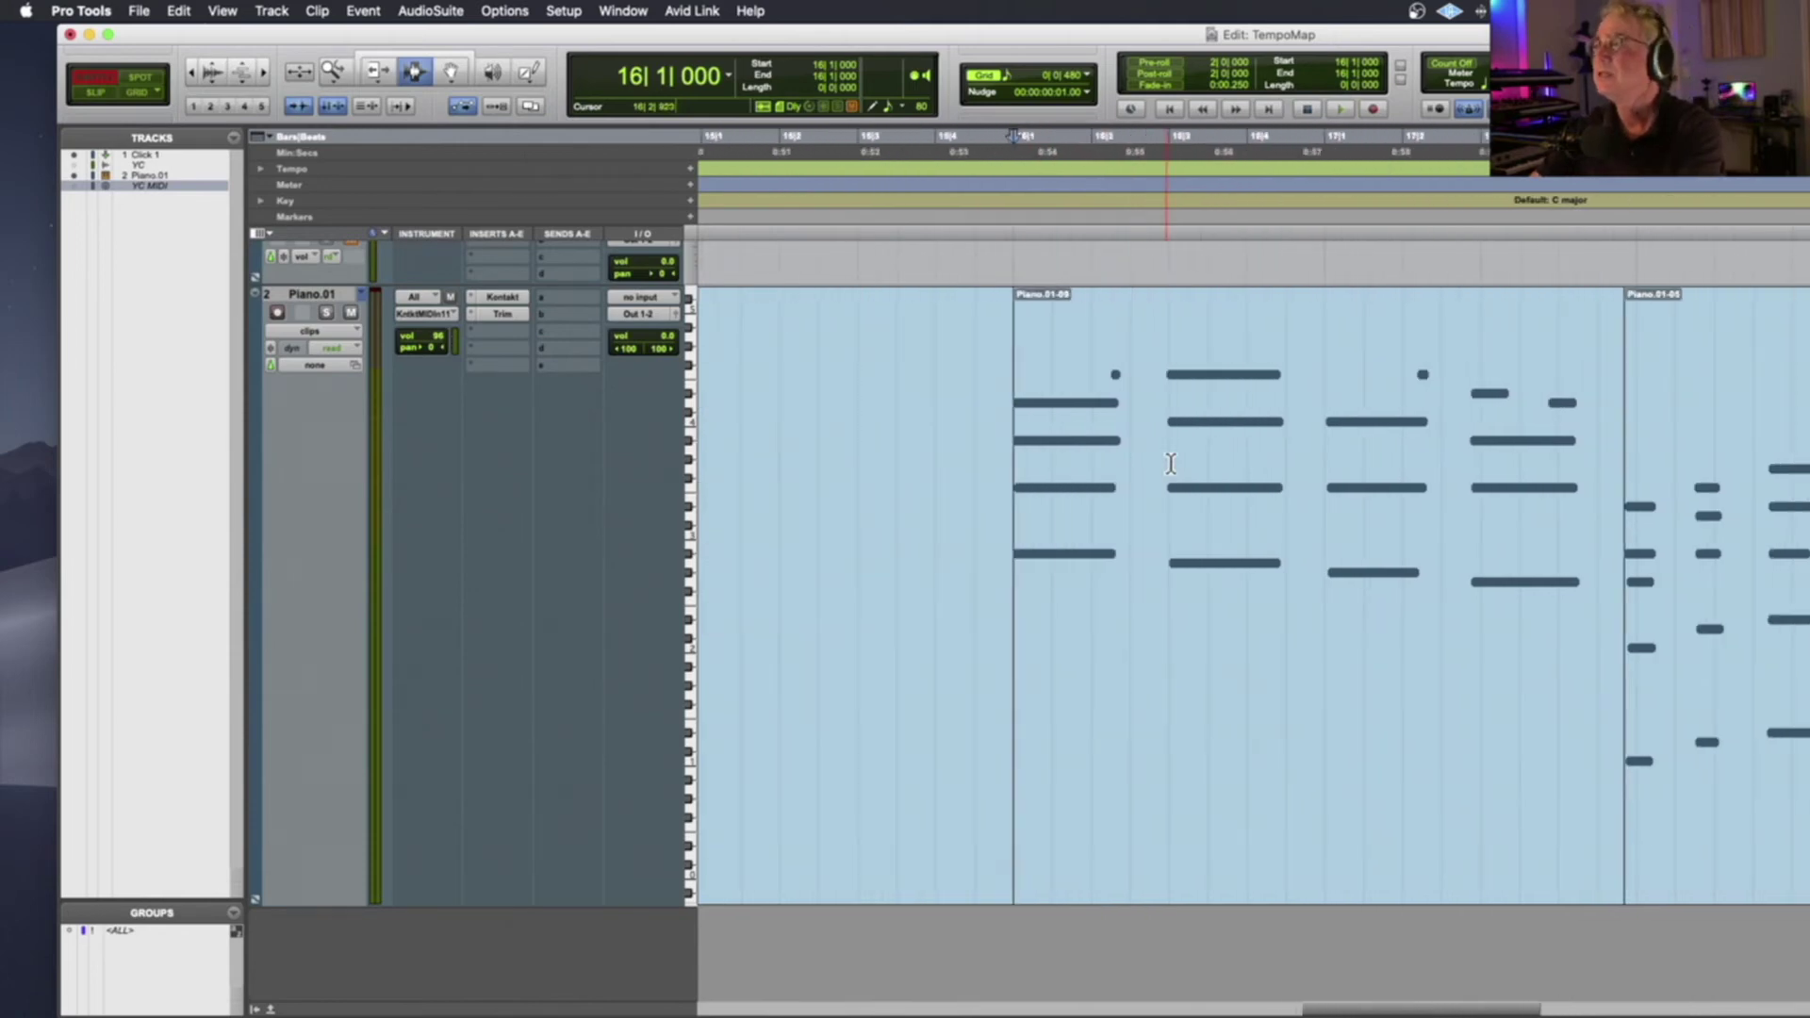
key(space)
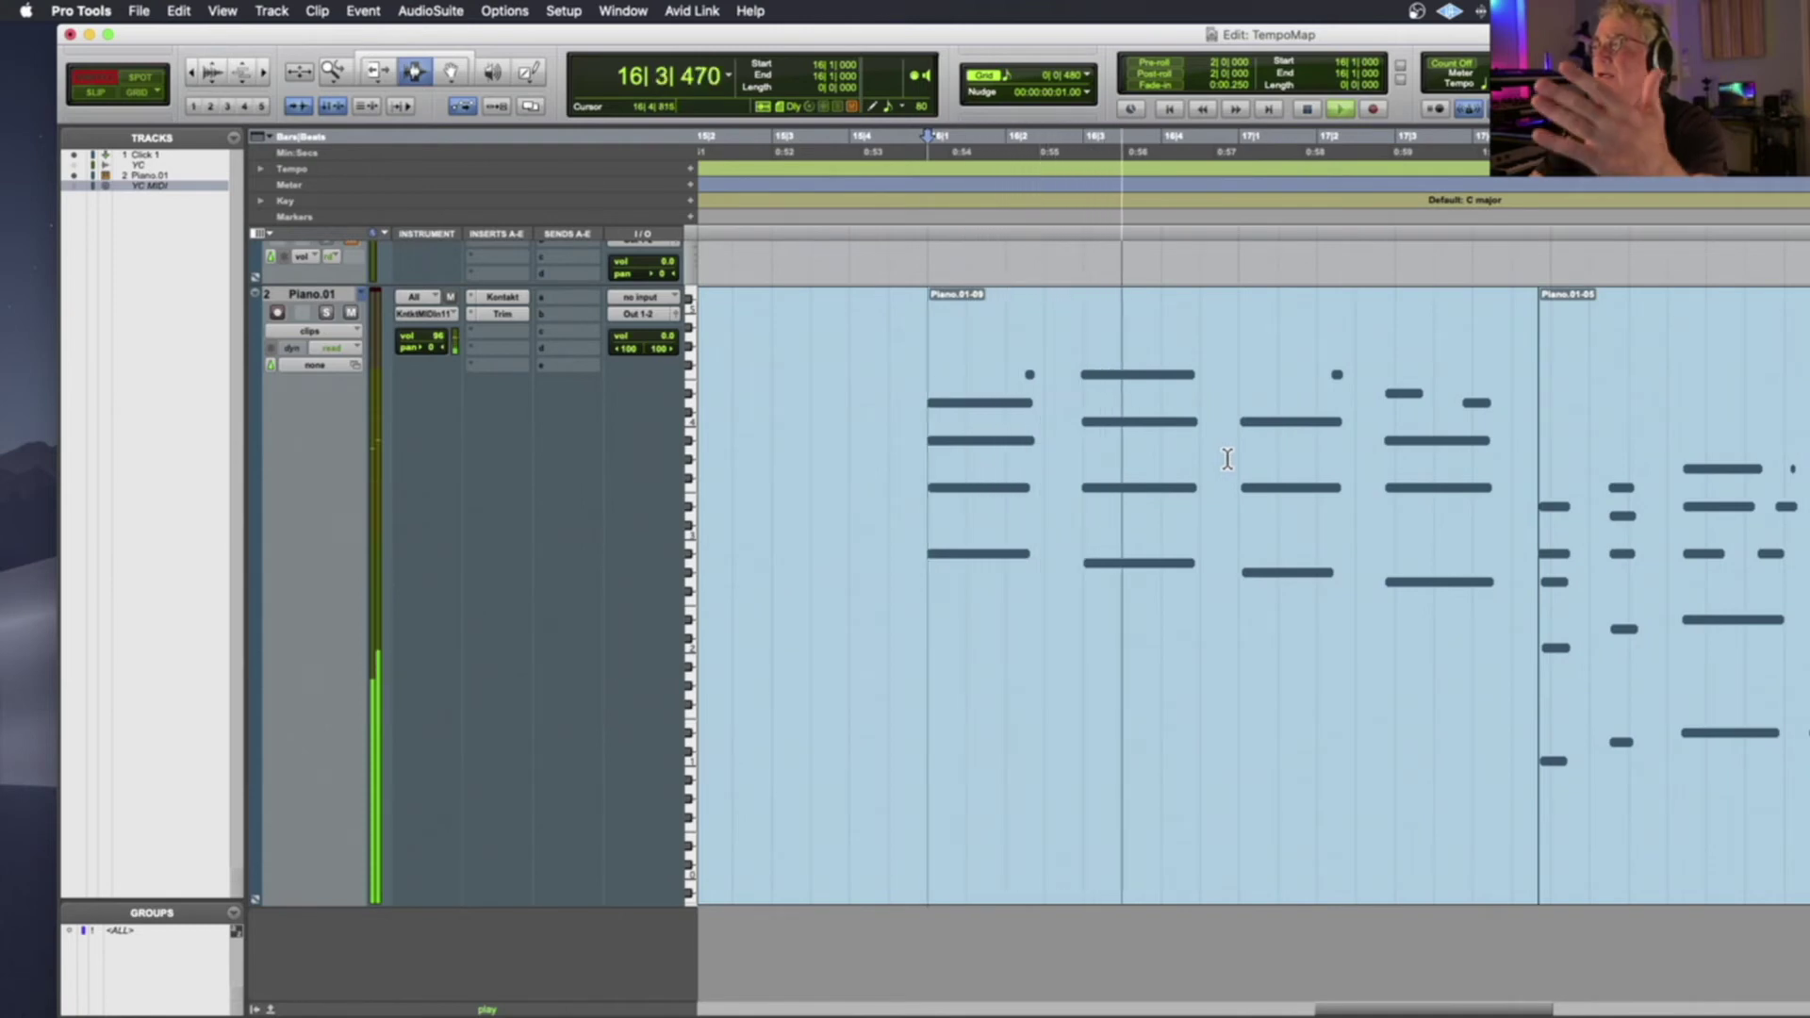
key(space)
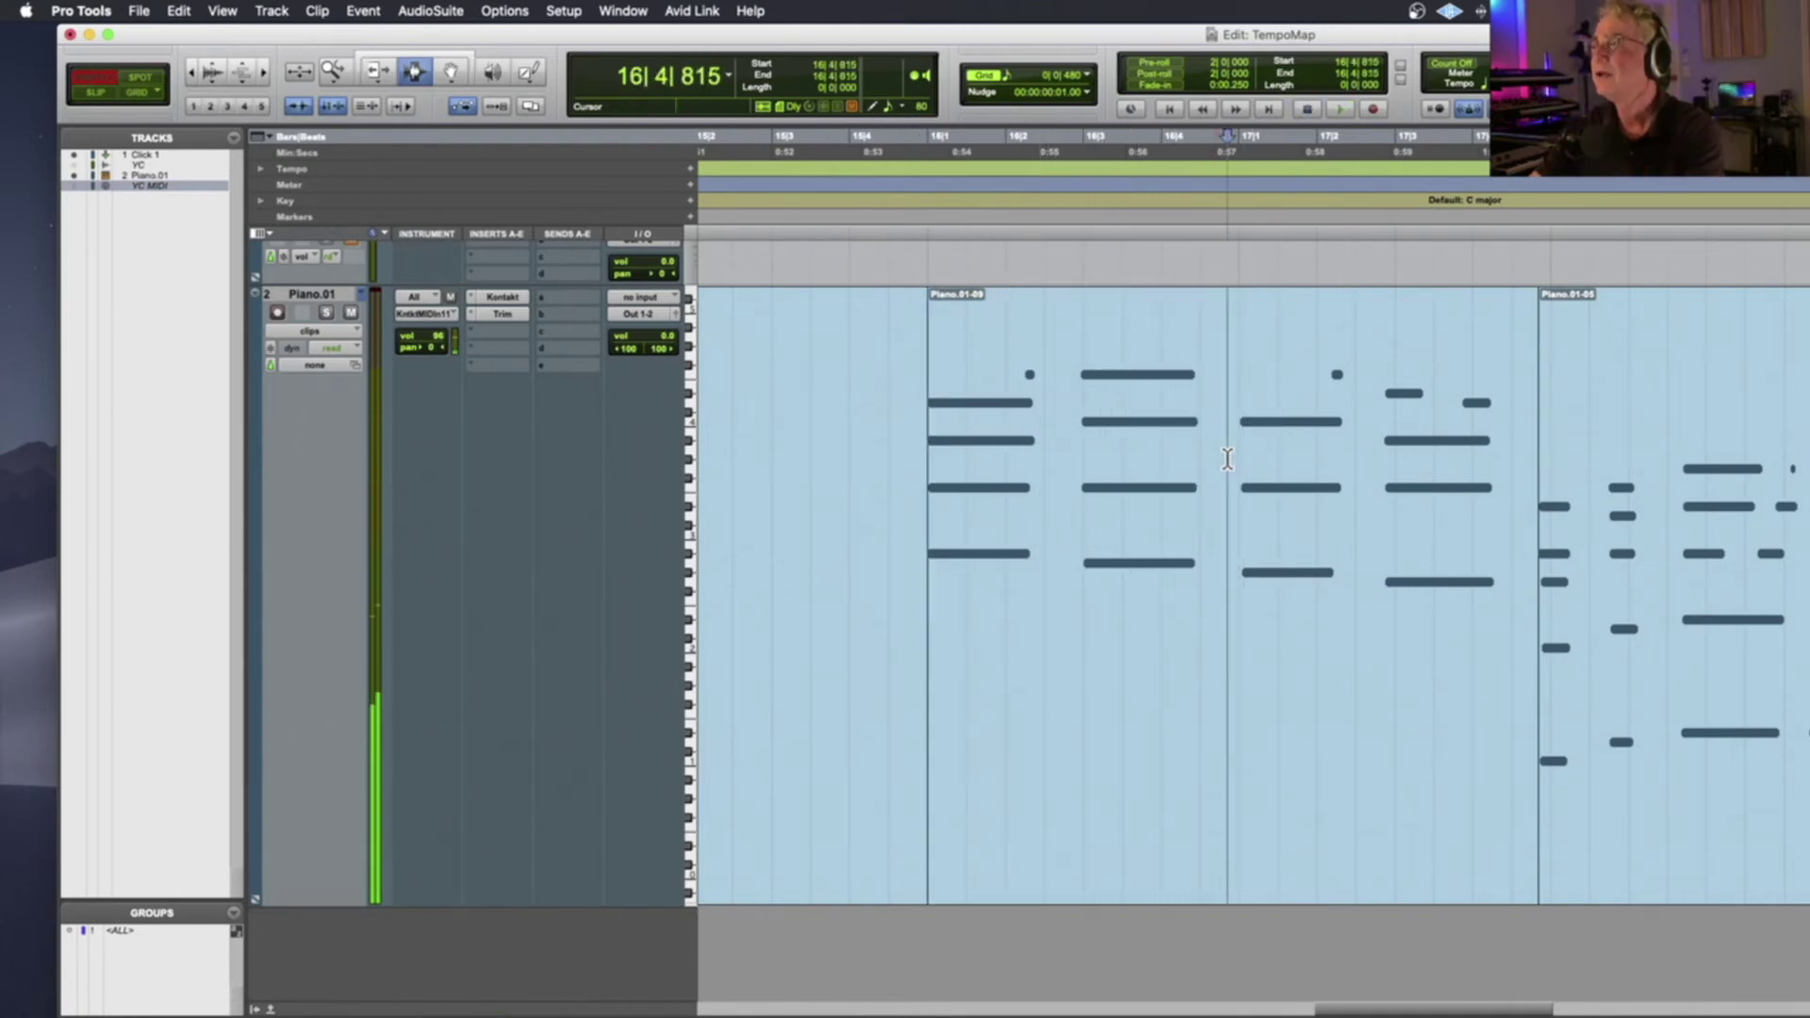
Separate the piano clip at the third chord's start, 17|1|014, and select the clip beginning at 16|1|000
click(1228, 459)
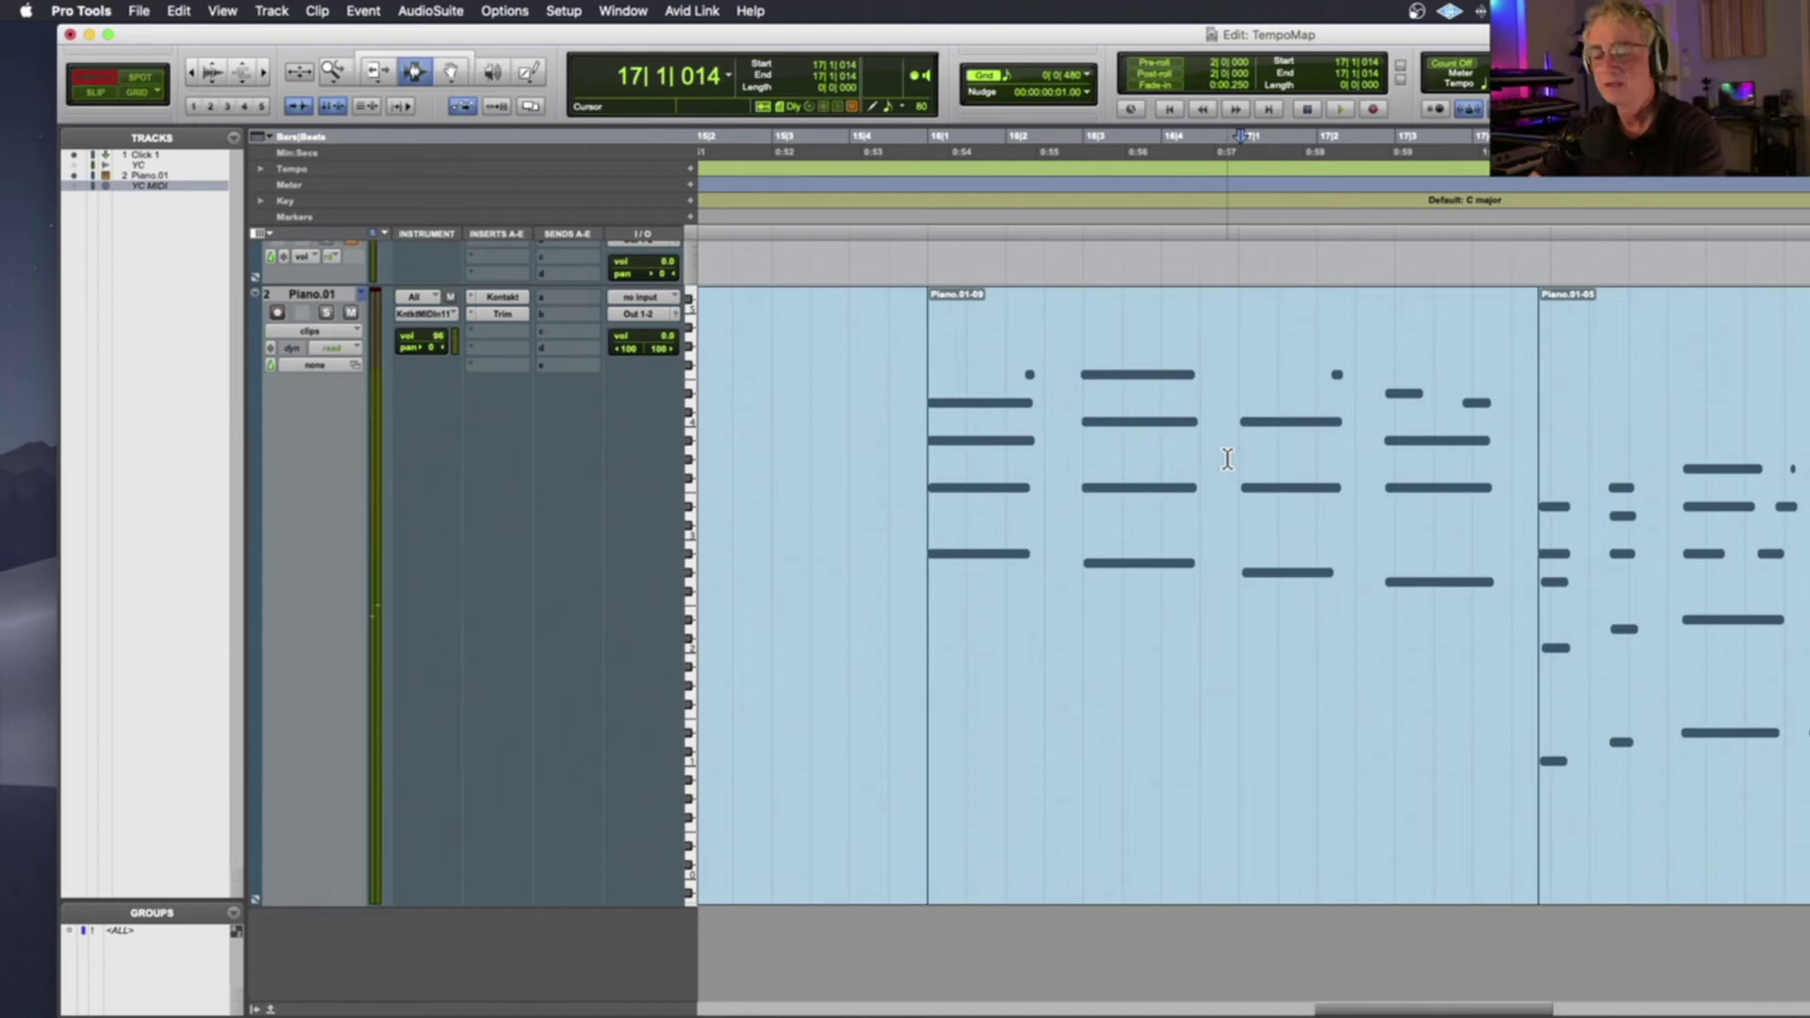
key(super+e)
double_click(1181, 458)
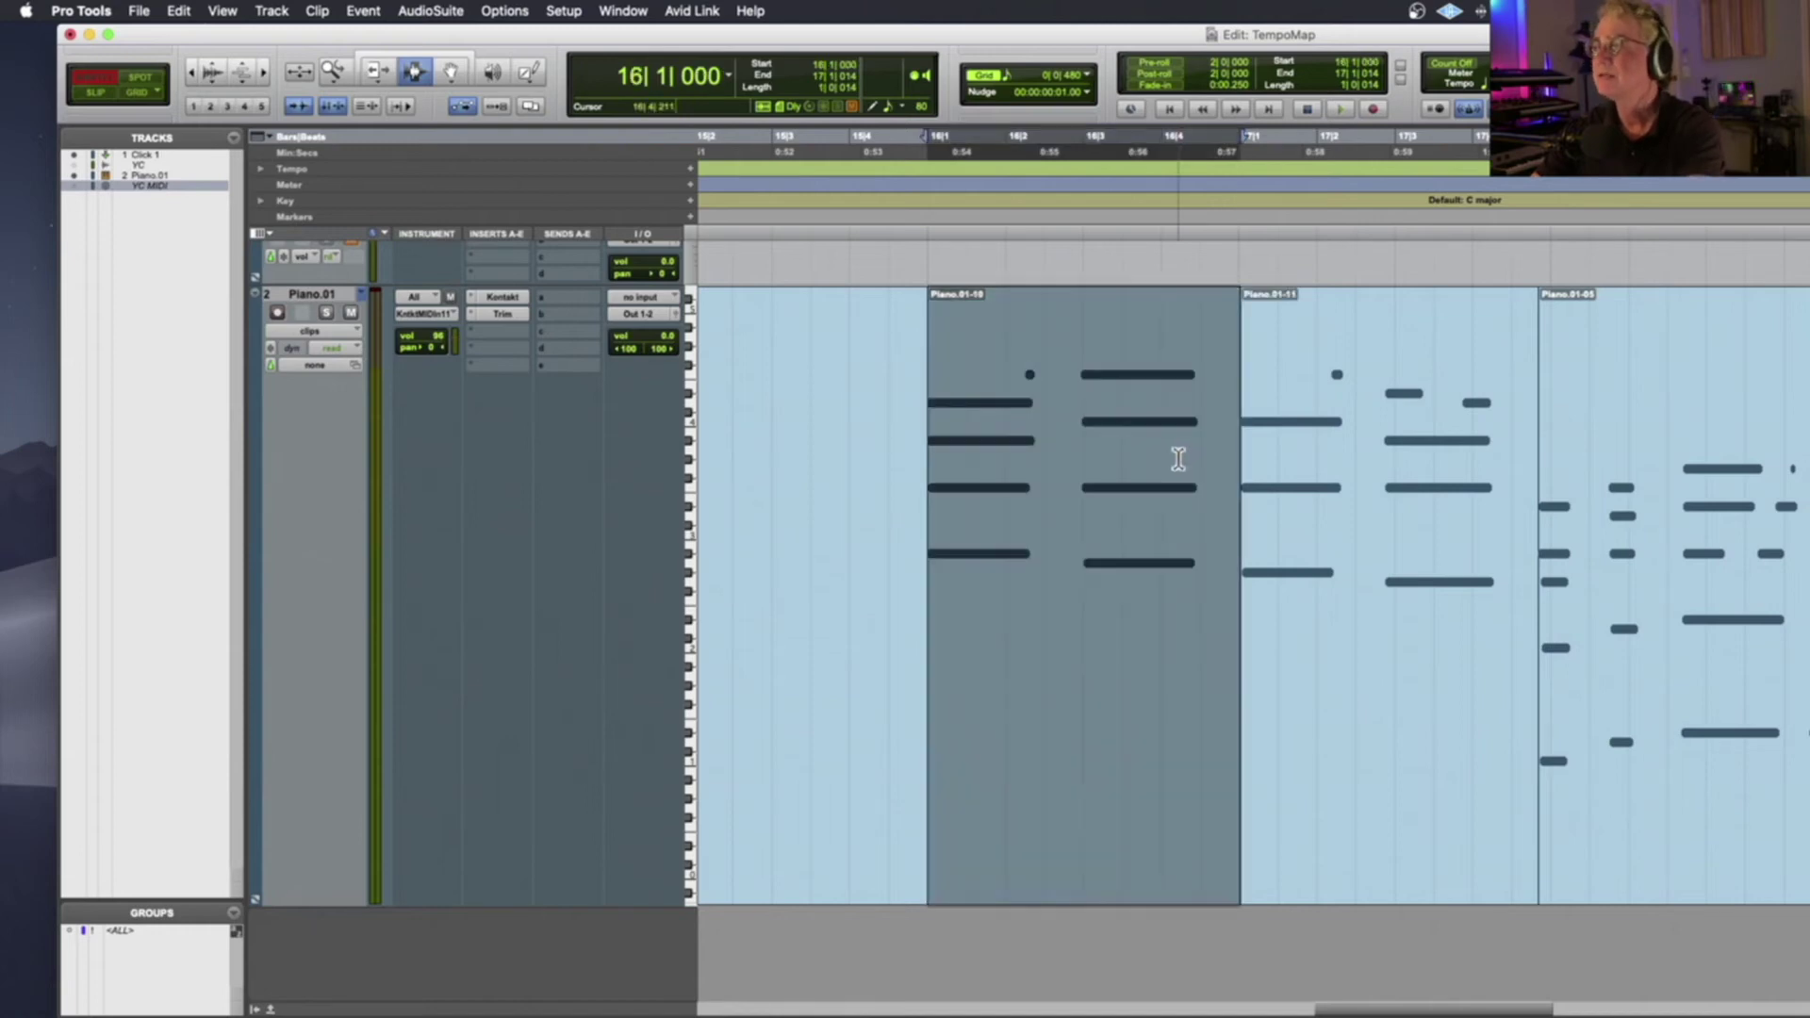
With Beat Detective, capture the selection as 16|1 to 17|1, generate its beat markers preserving sample position, and play it back
scroll(1178, 459, up, 1)
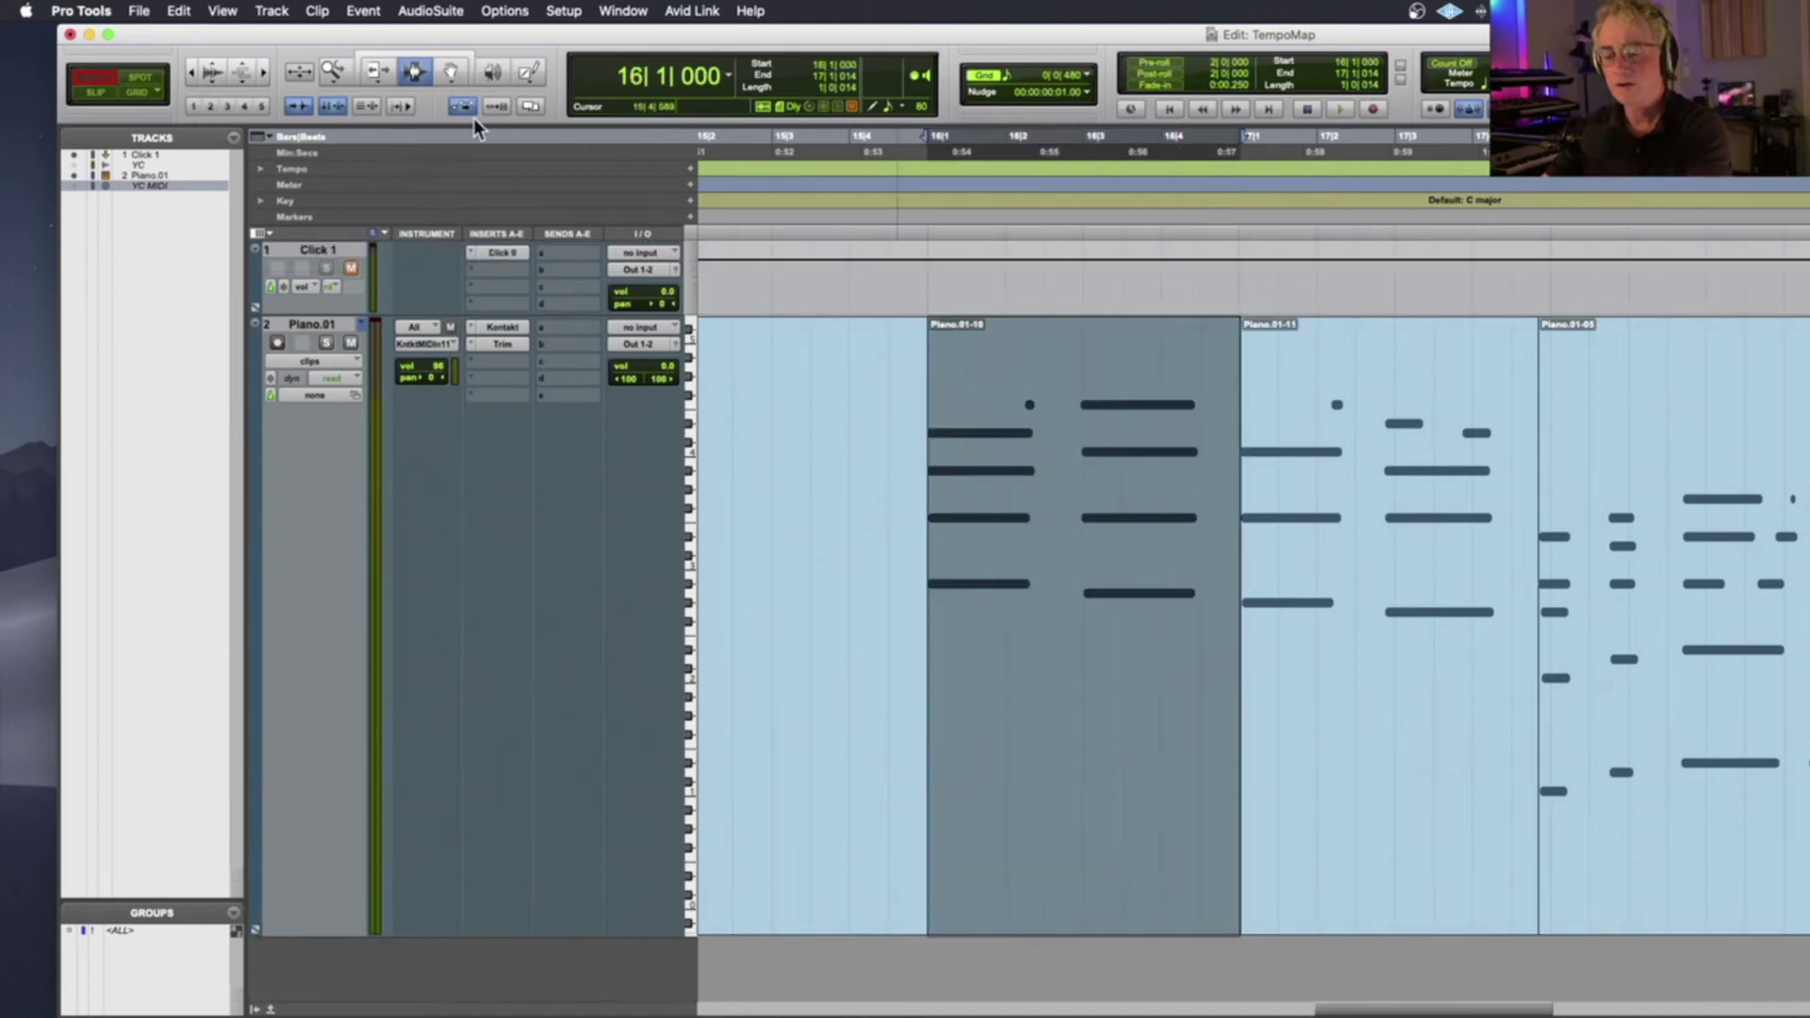
key(super+8)
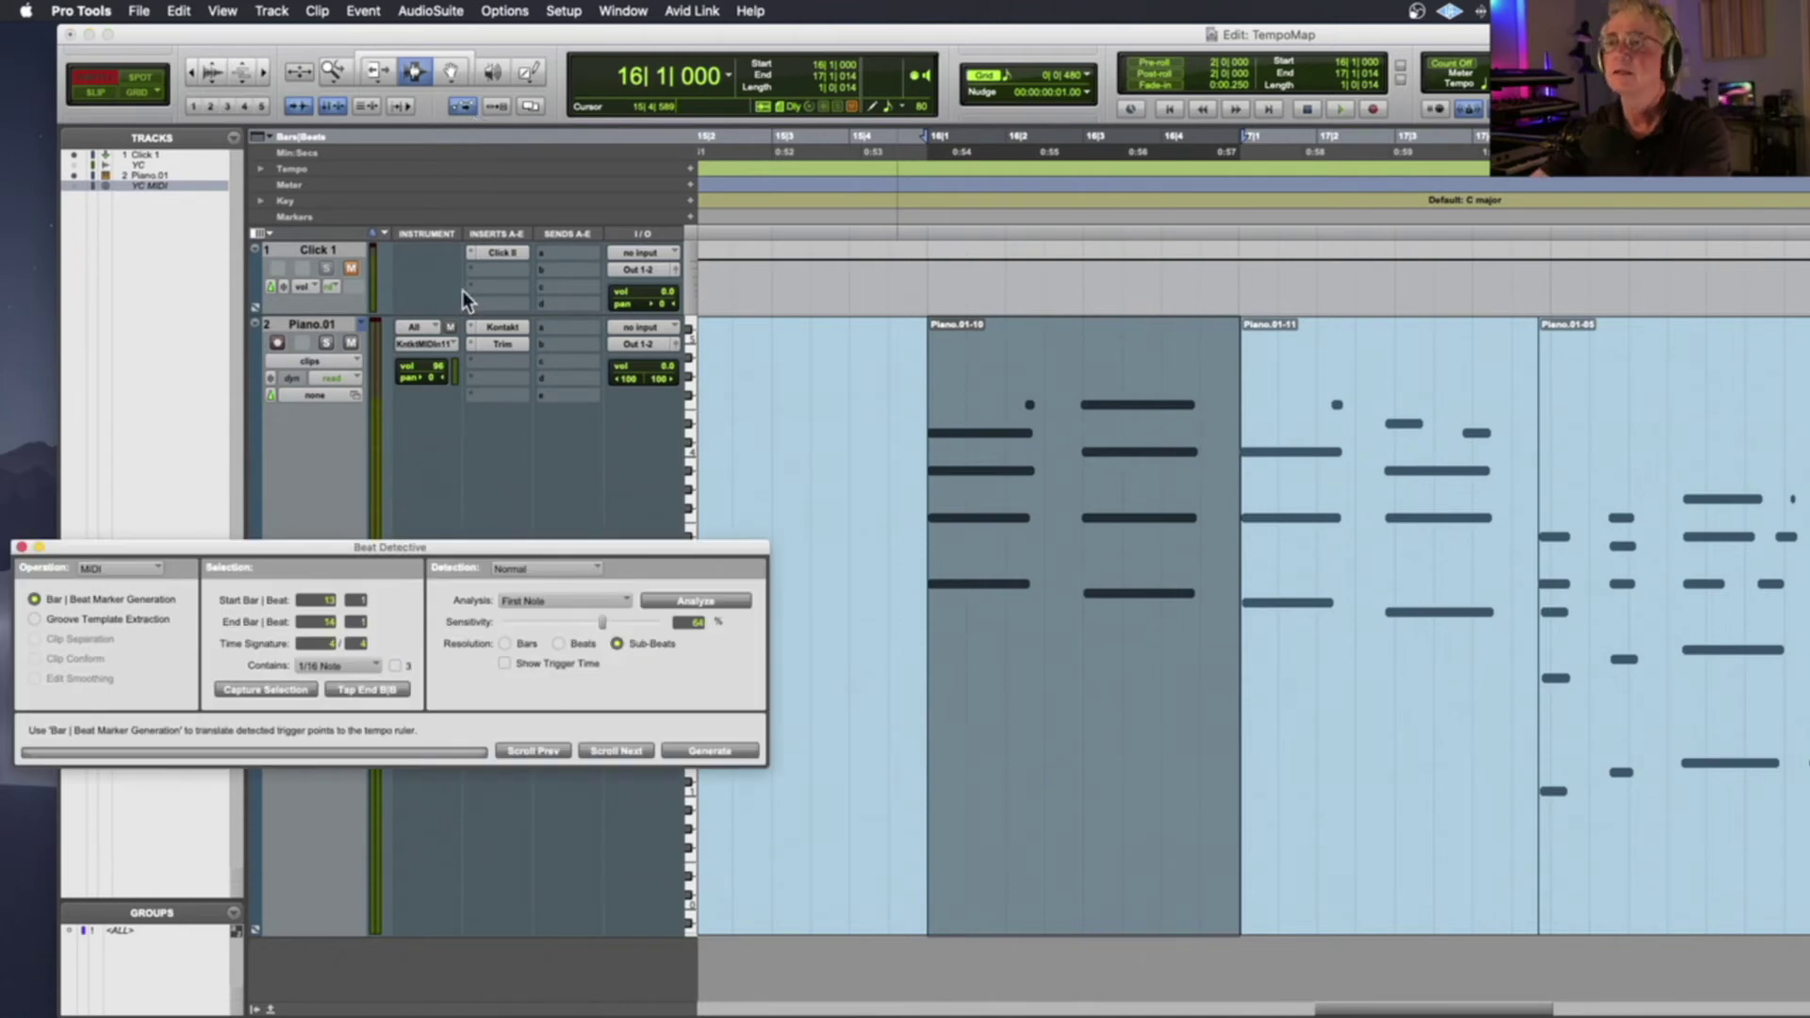
drag(330, 545, 366, 340)
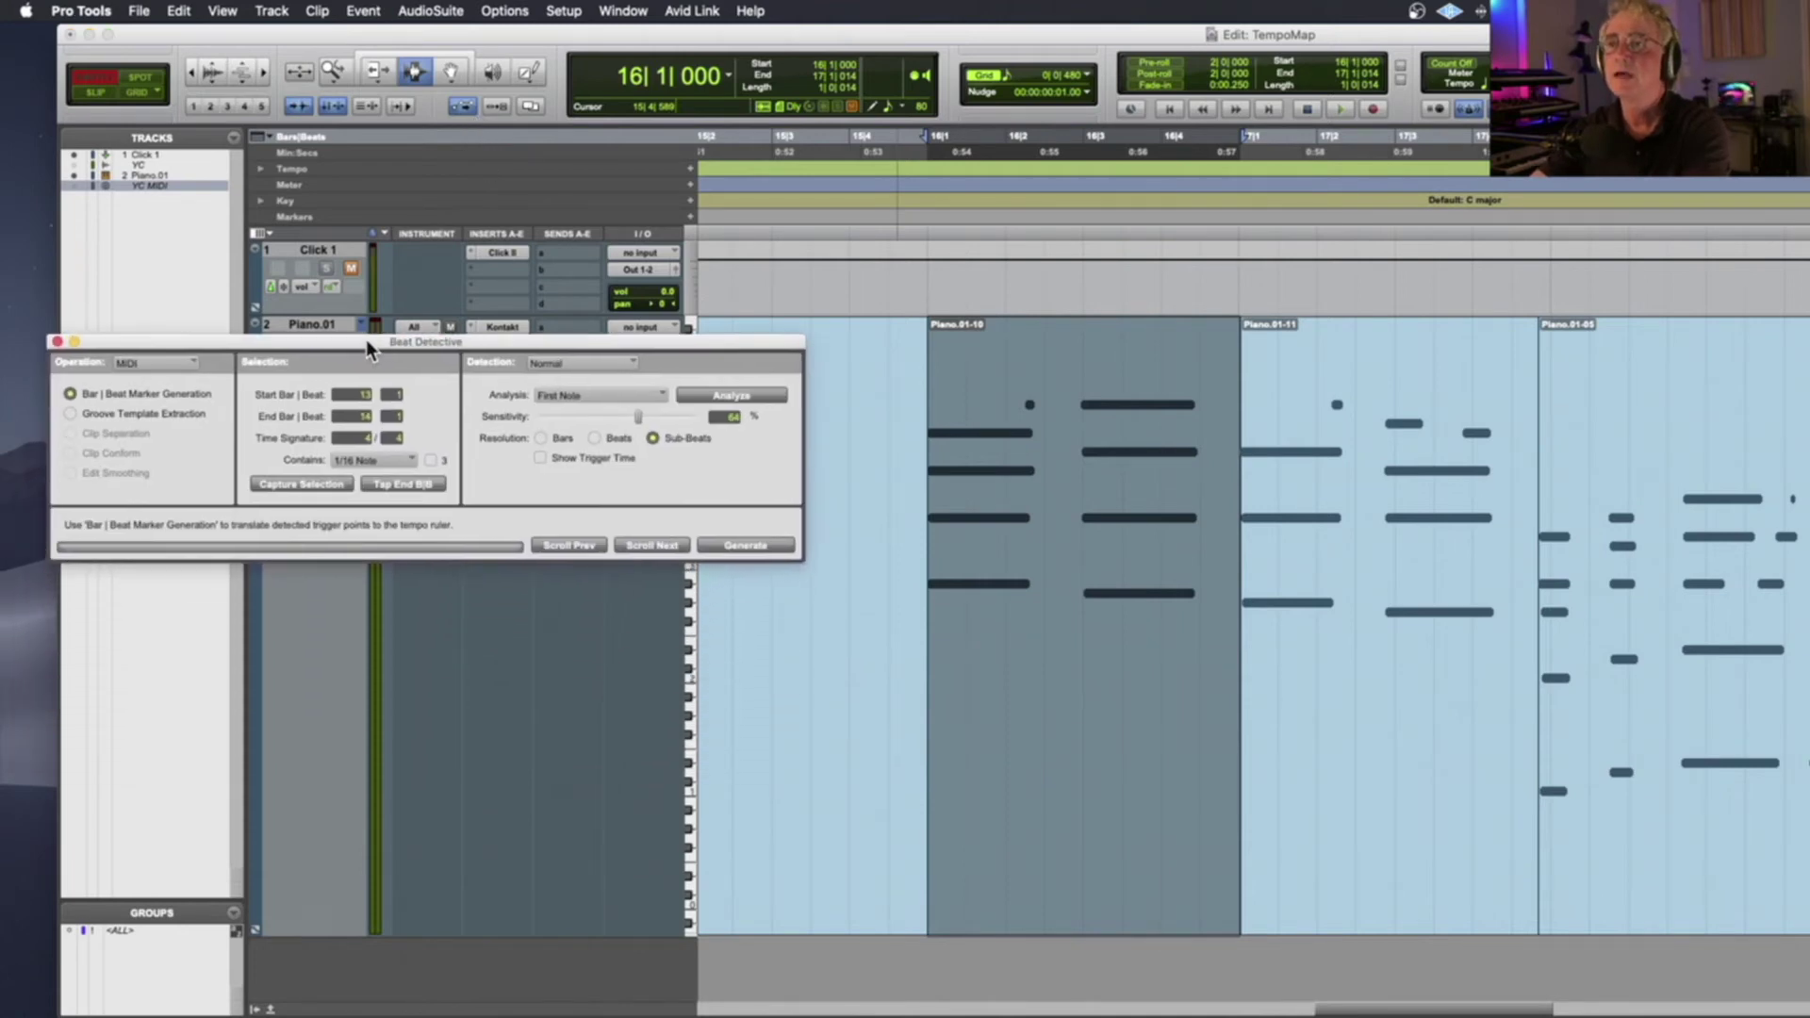
click(307, 482)
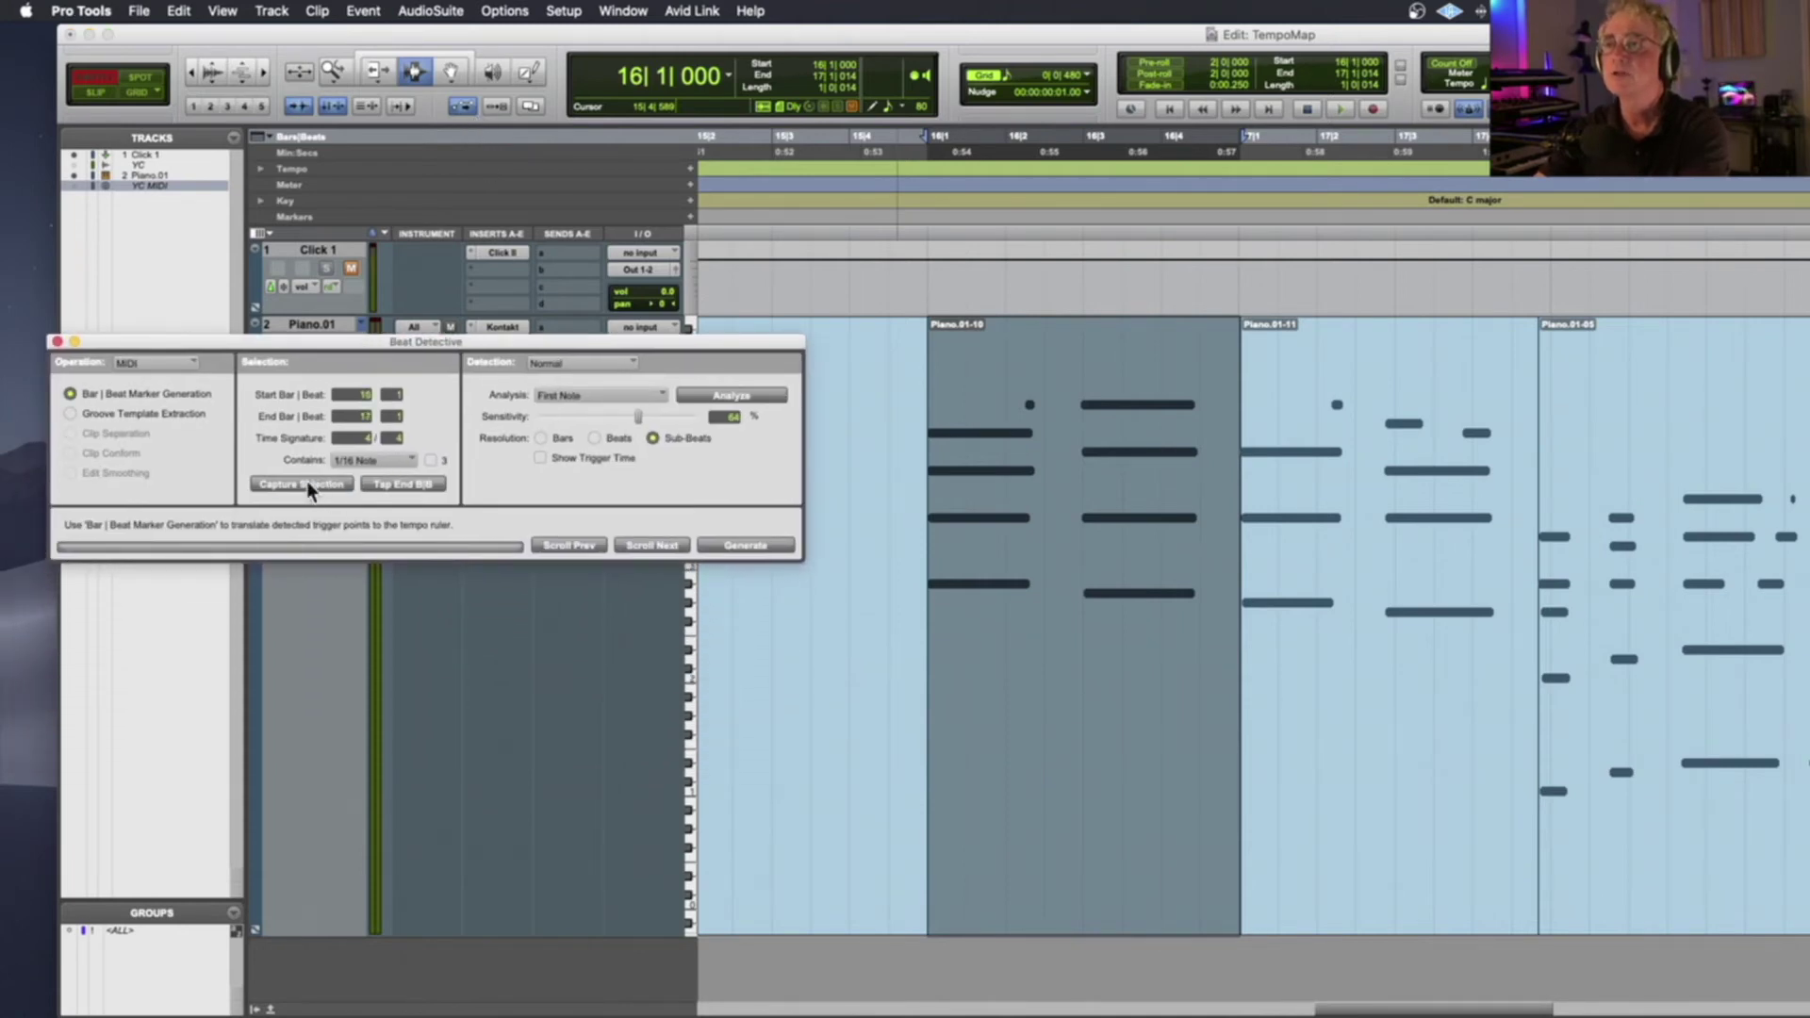
click(745, 544)
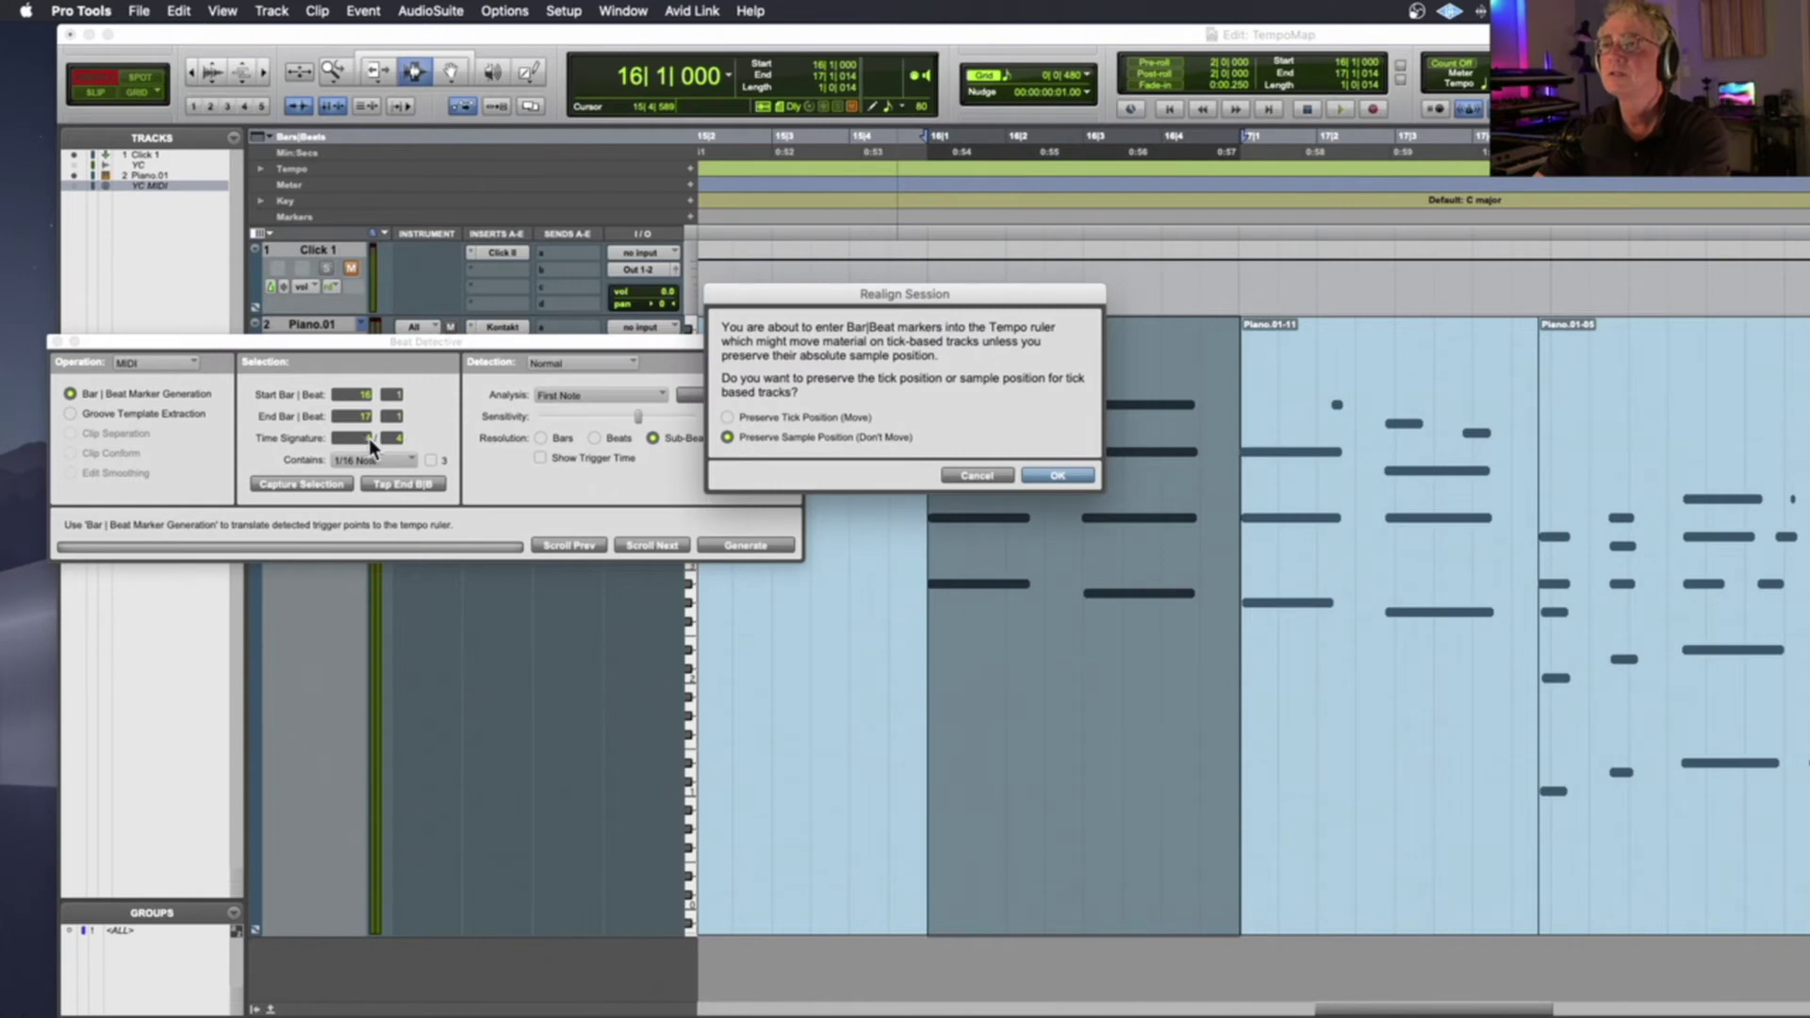
click(1057, 473)
key(space)
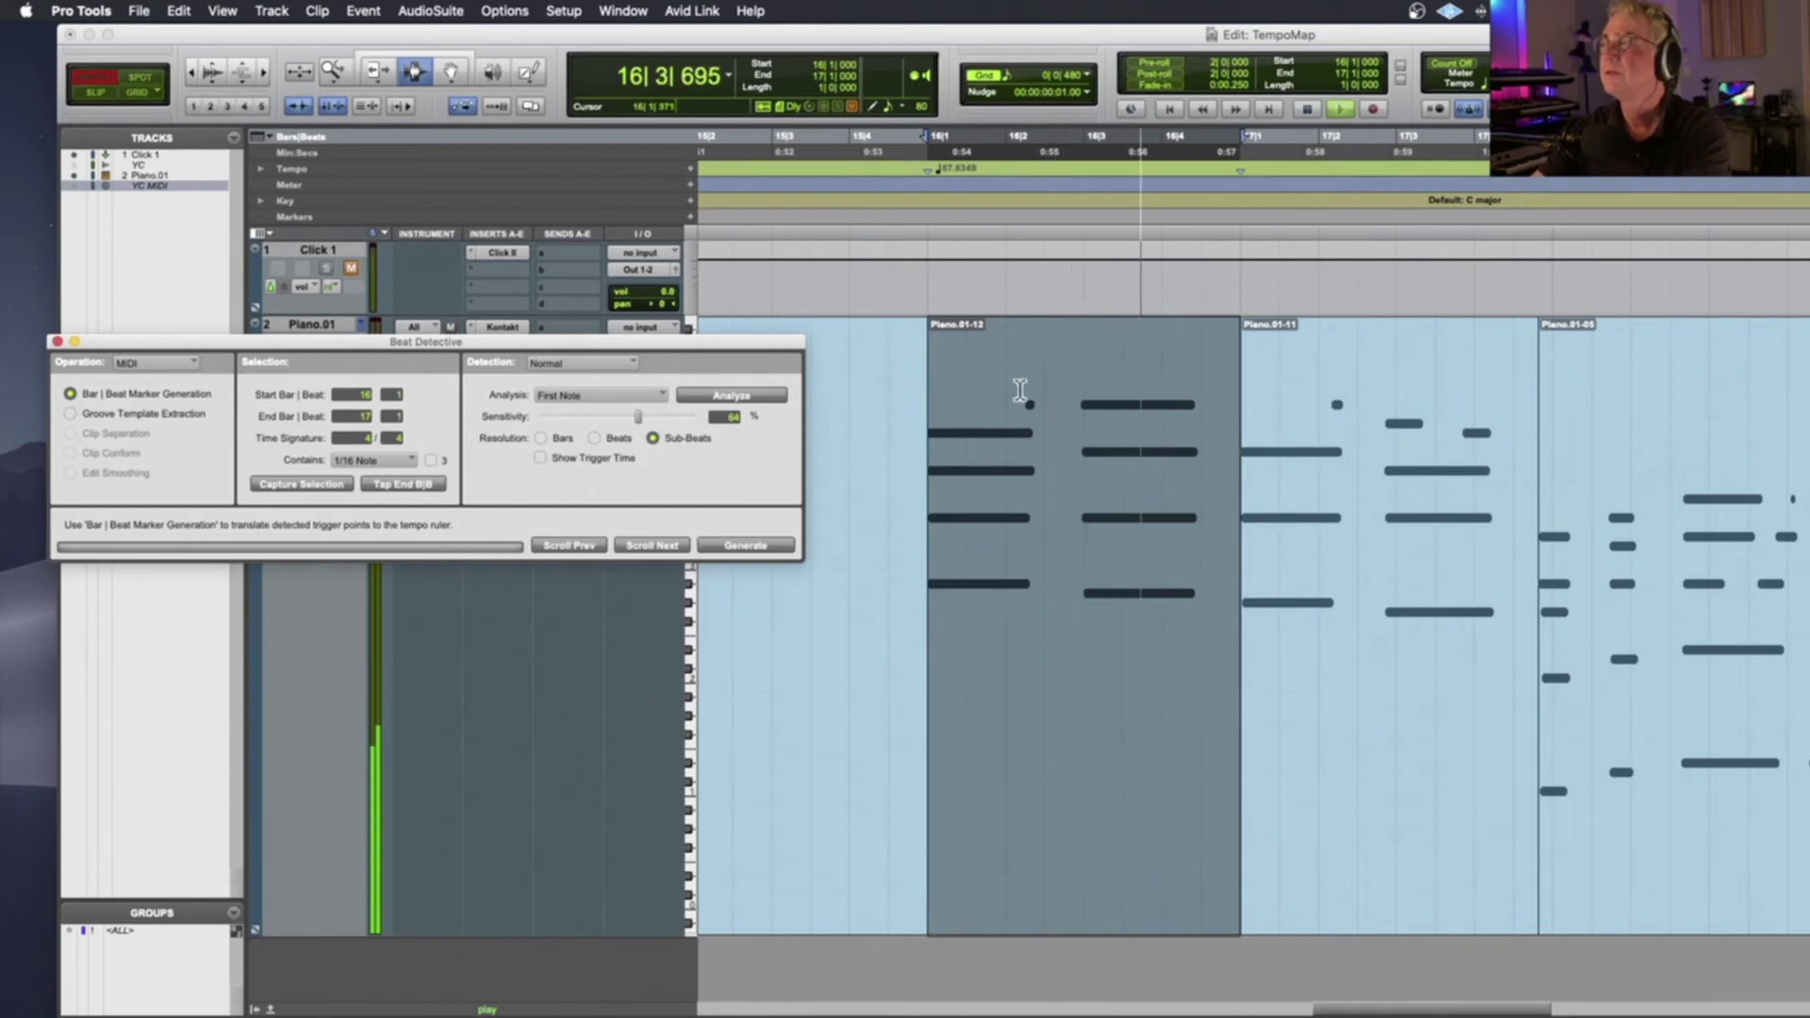
key(space)
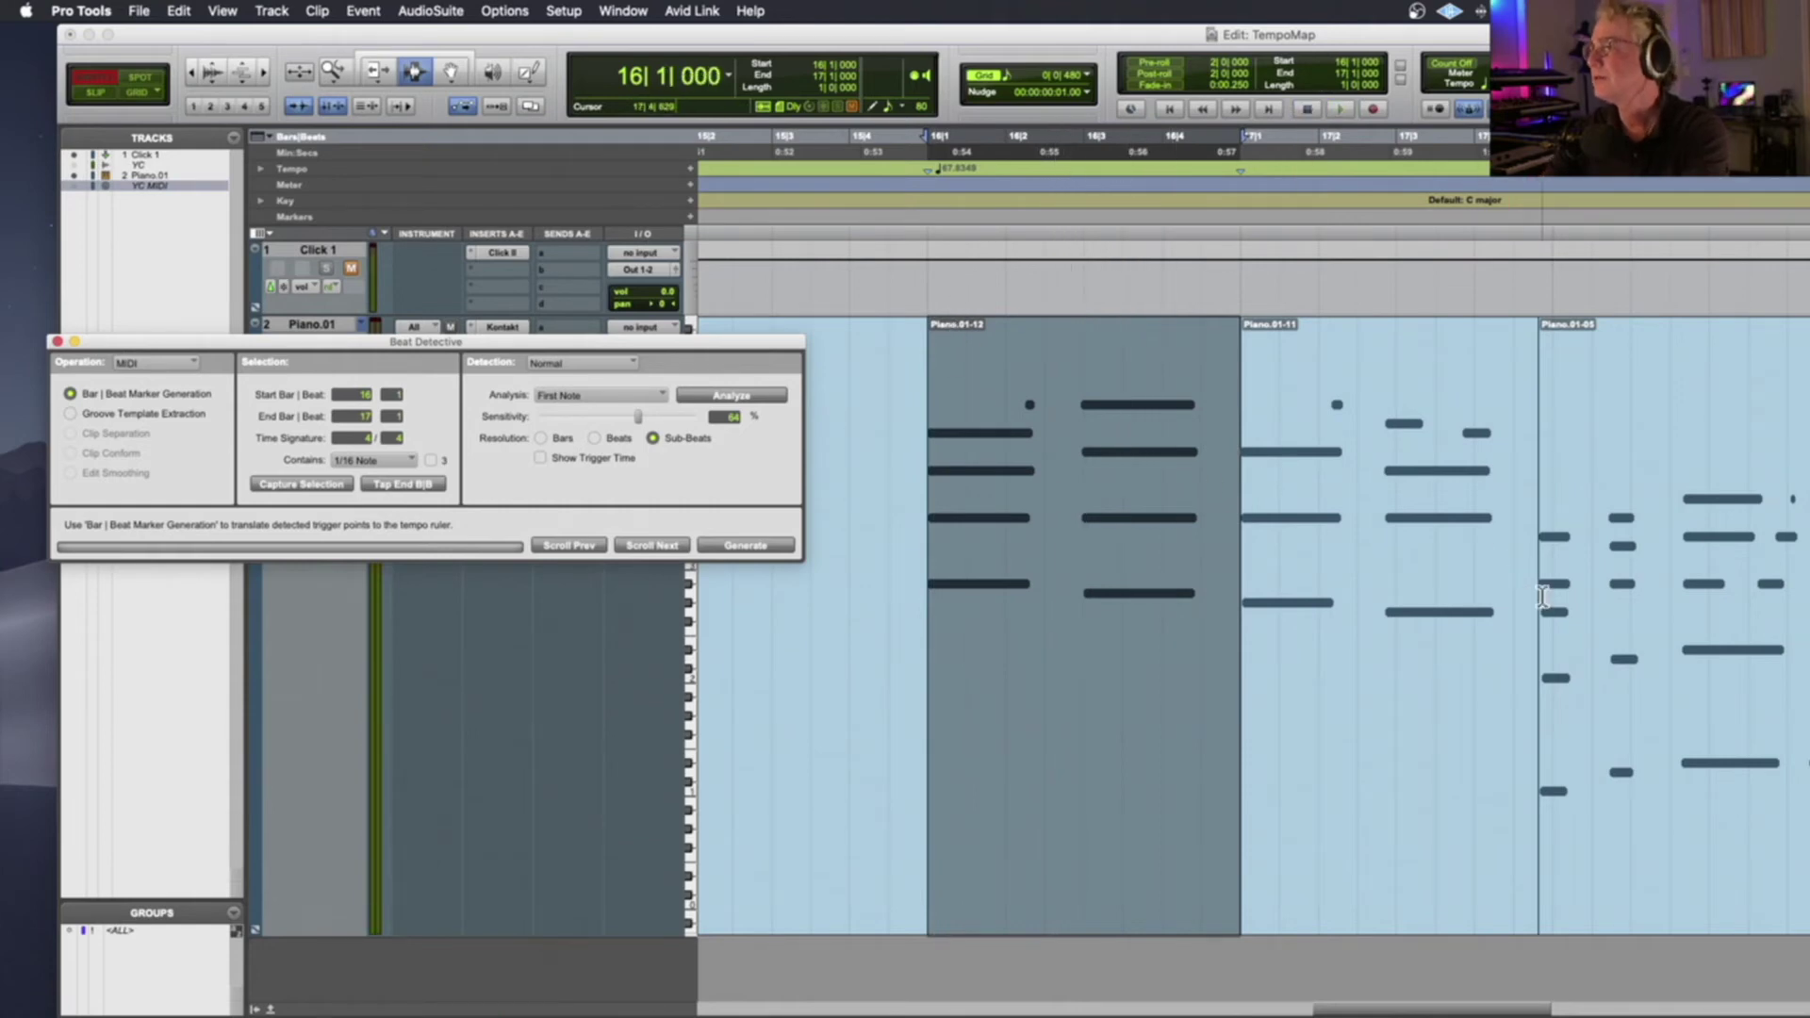
Select the measure 17 clip, capture it as 17|1 to 18|1 and generate its beat markers, preserving sample position
double_click(1300, 538)
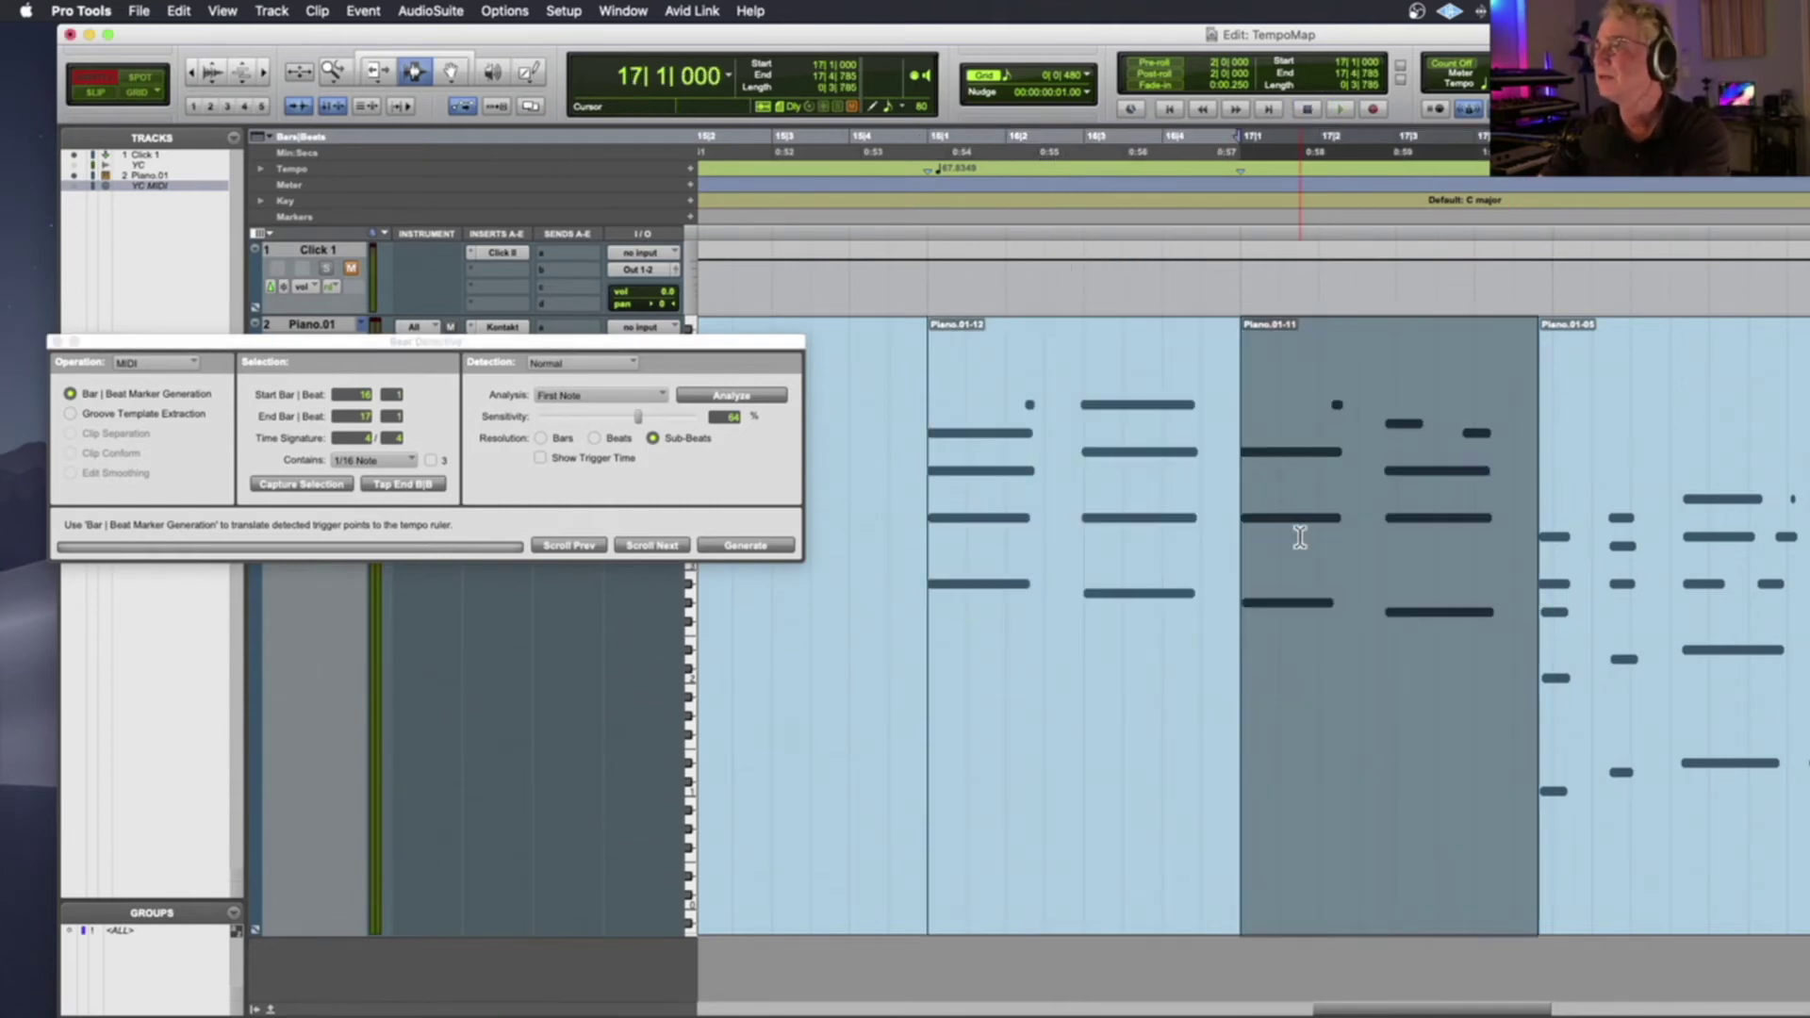
click(298, 482)
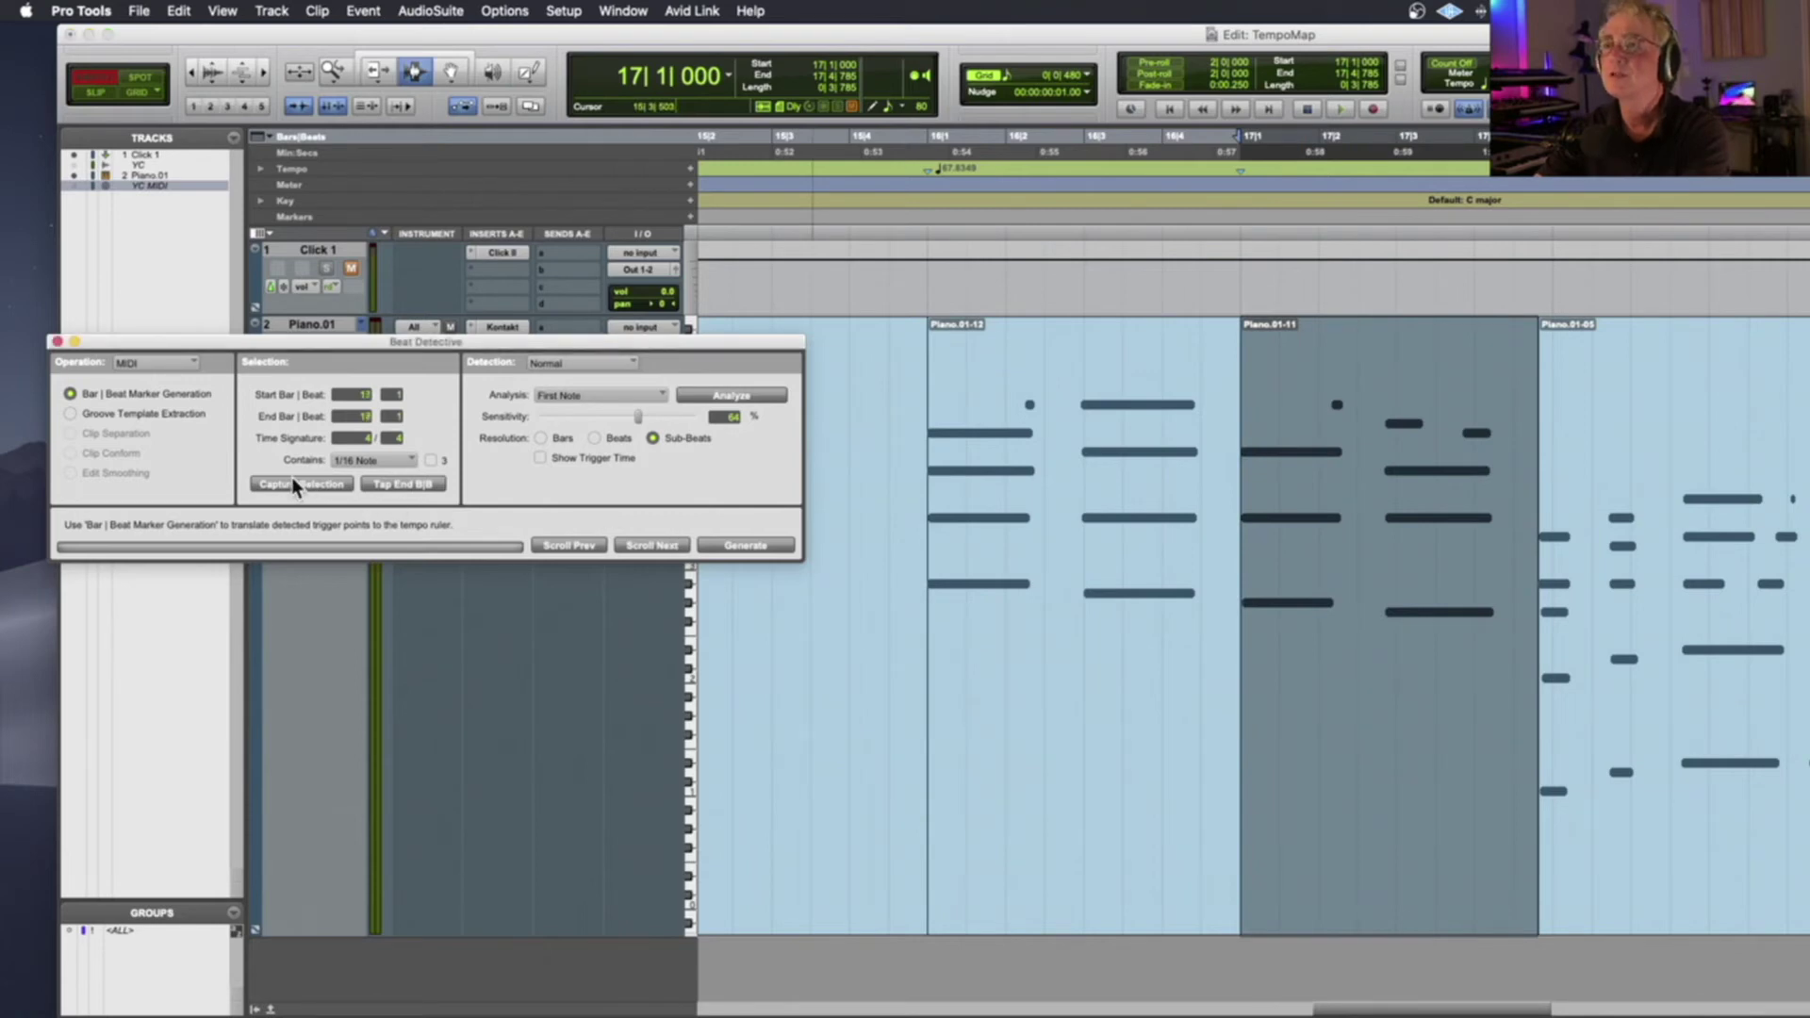
click(750, 545)
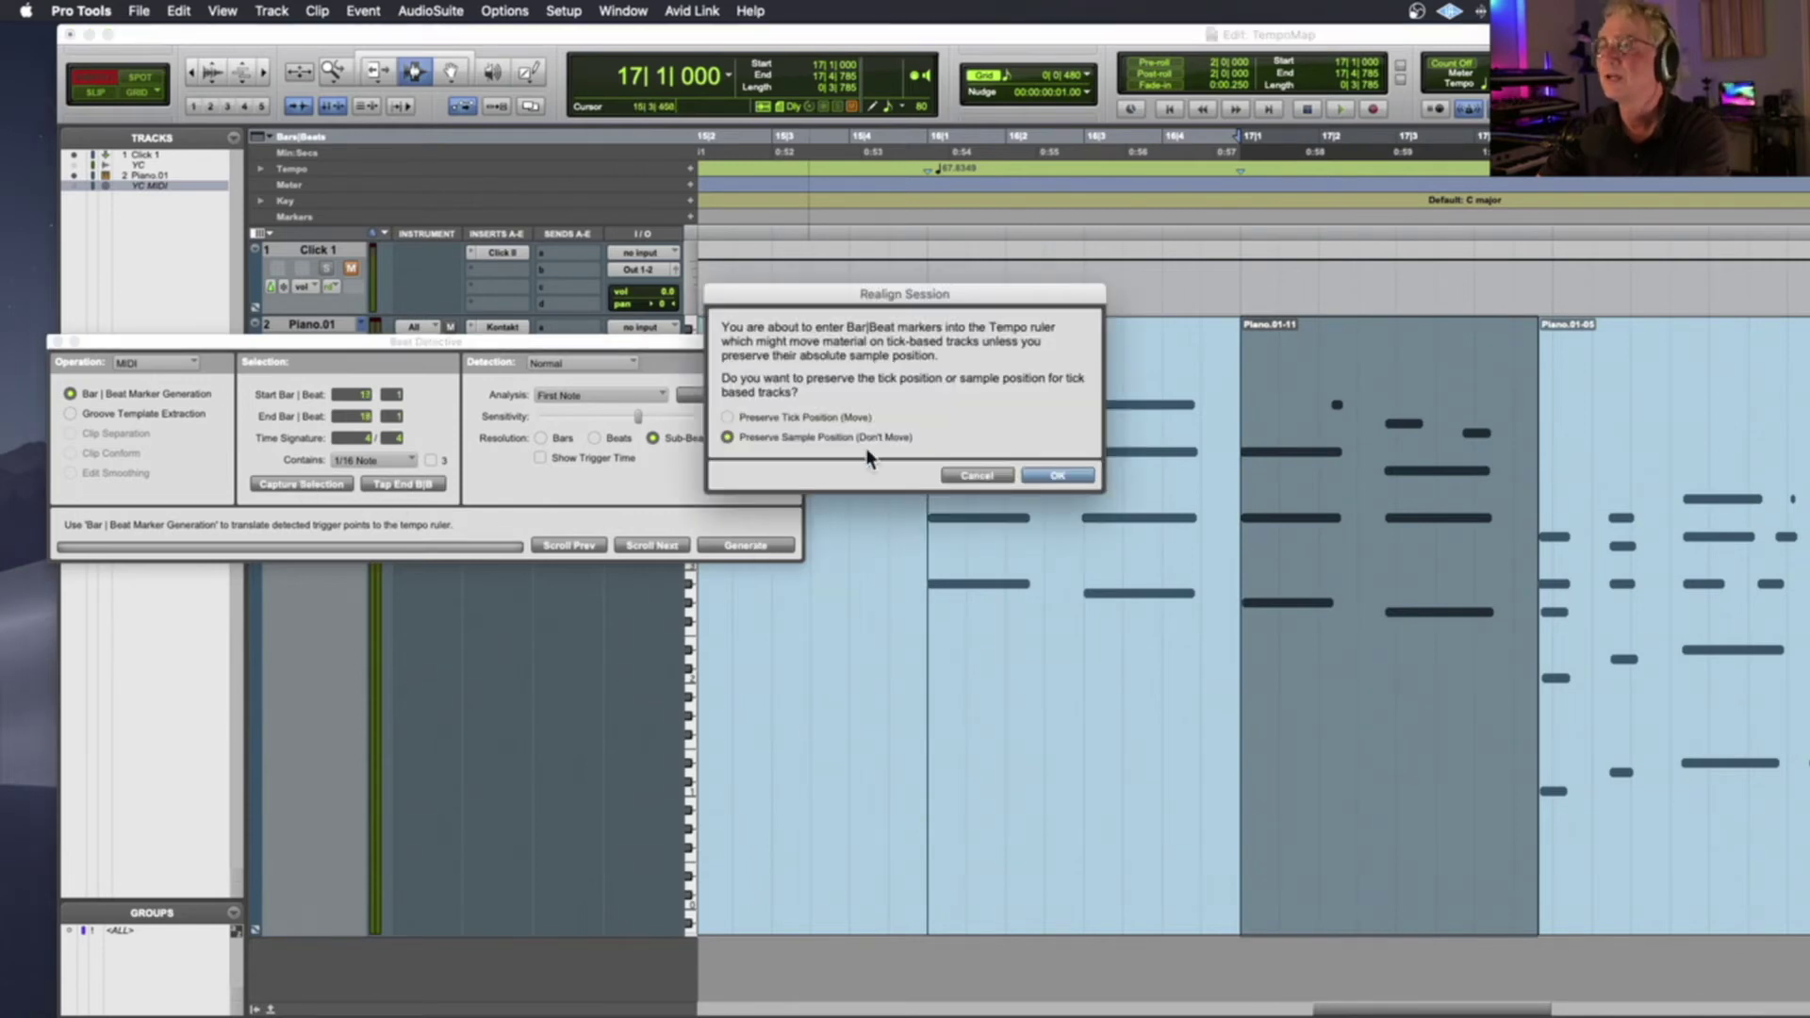
click(1063, 474)
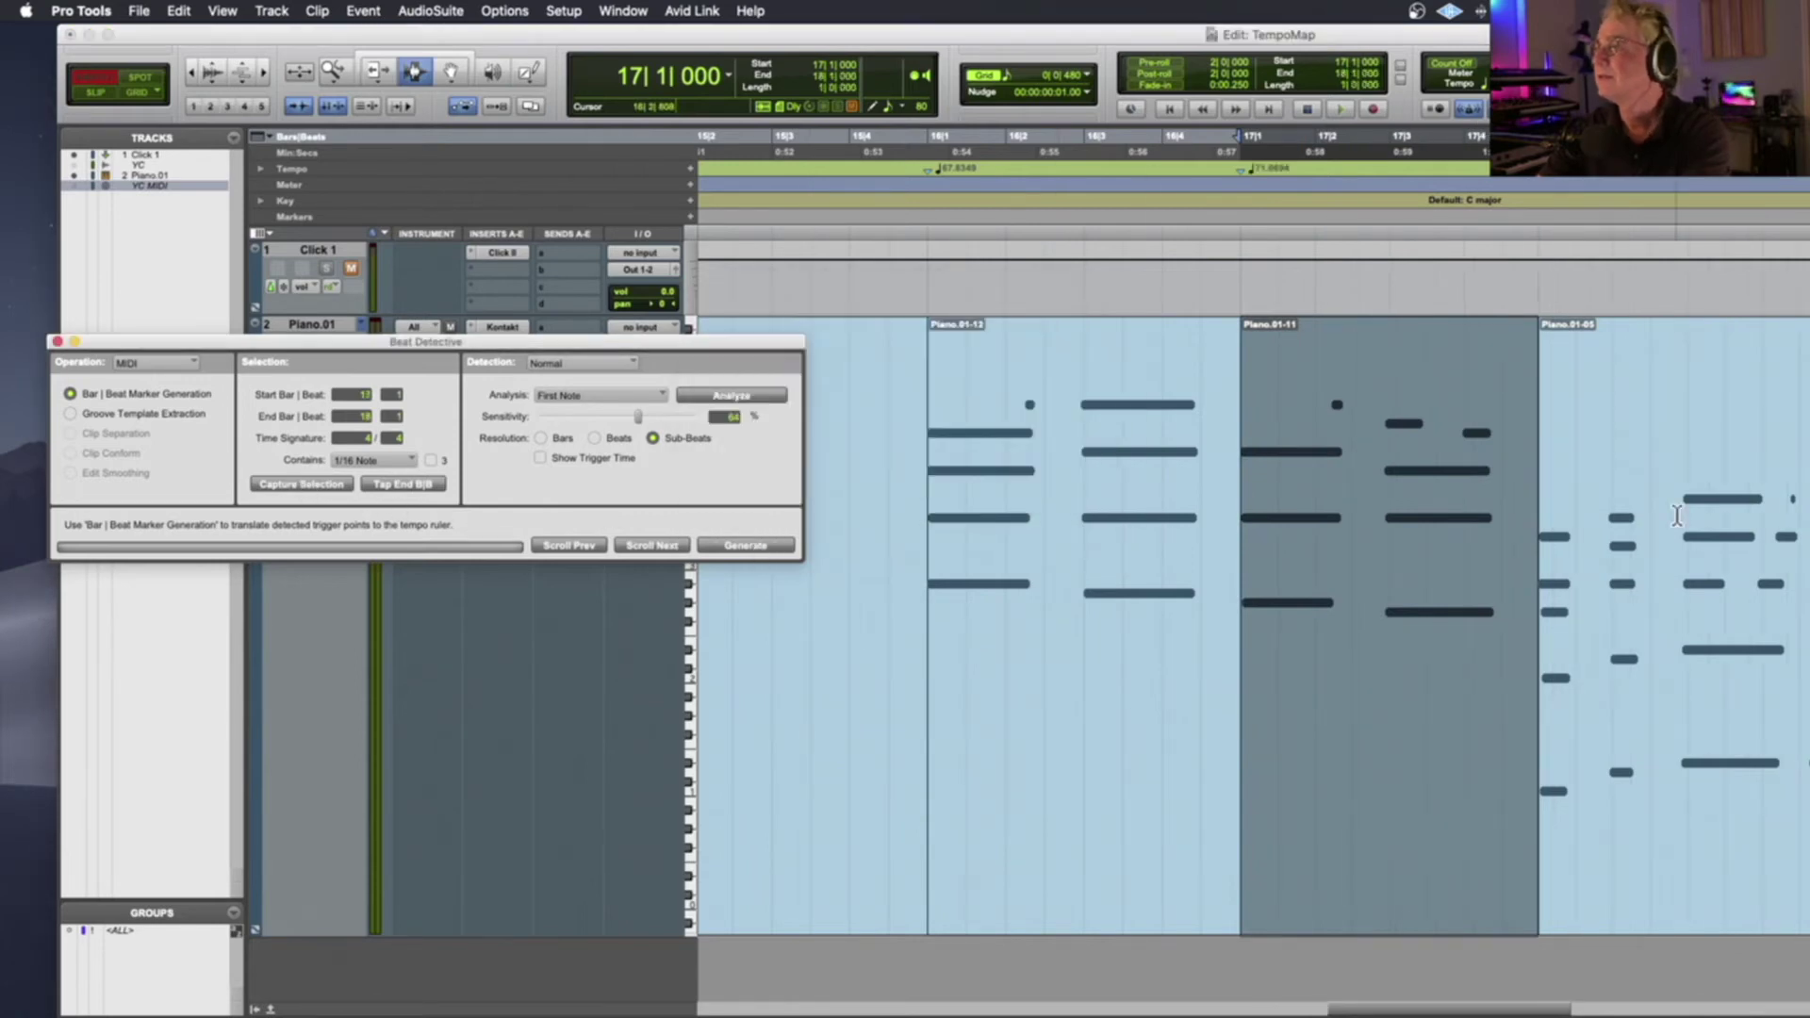
Play from 17|4|630 to locate the next downbeat, separate the piano clip at 18|2|887, and select the clip starting at 18|1|000
click(1514, 530)
key(space)
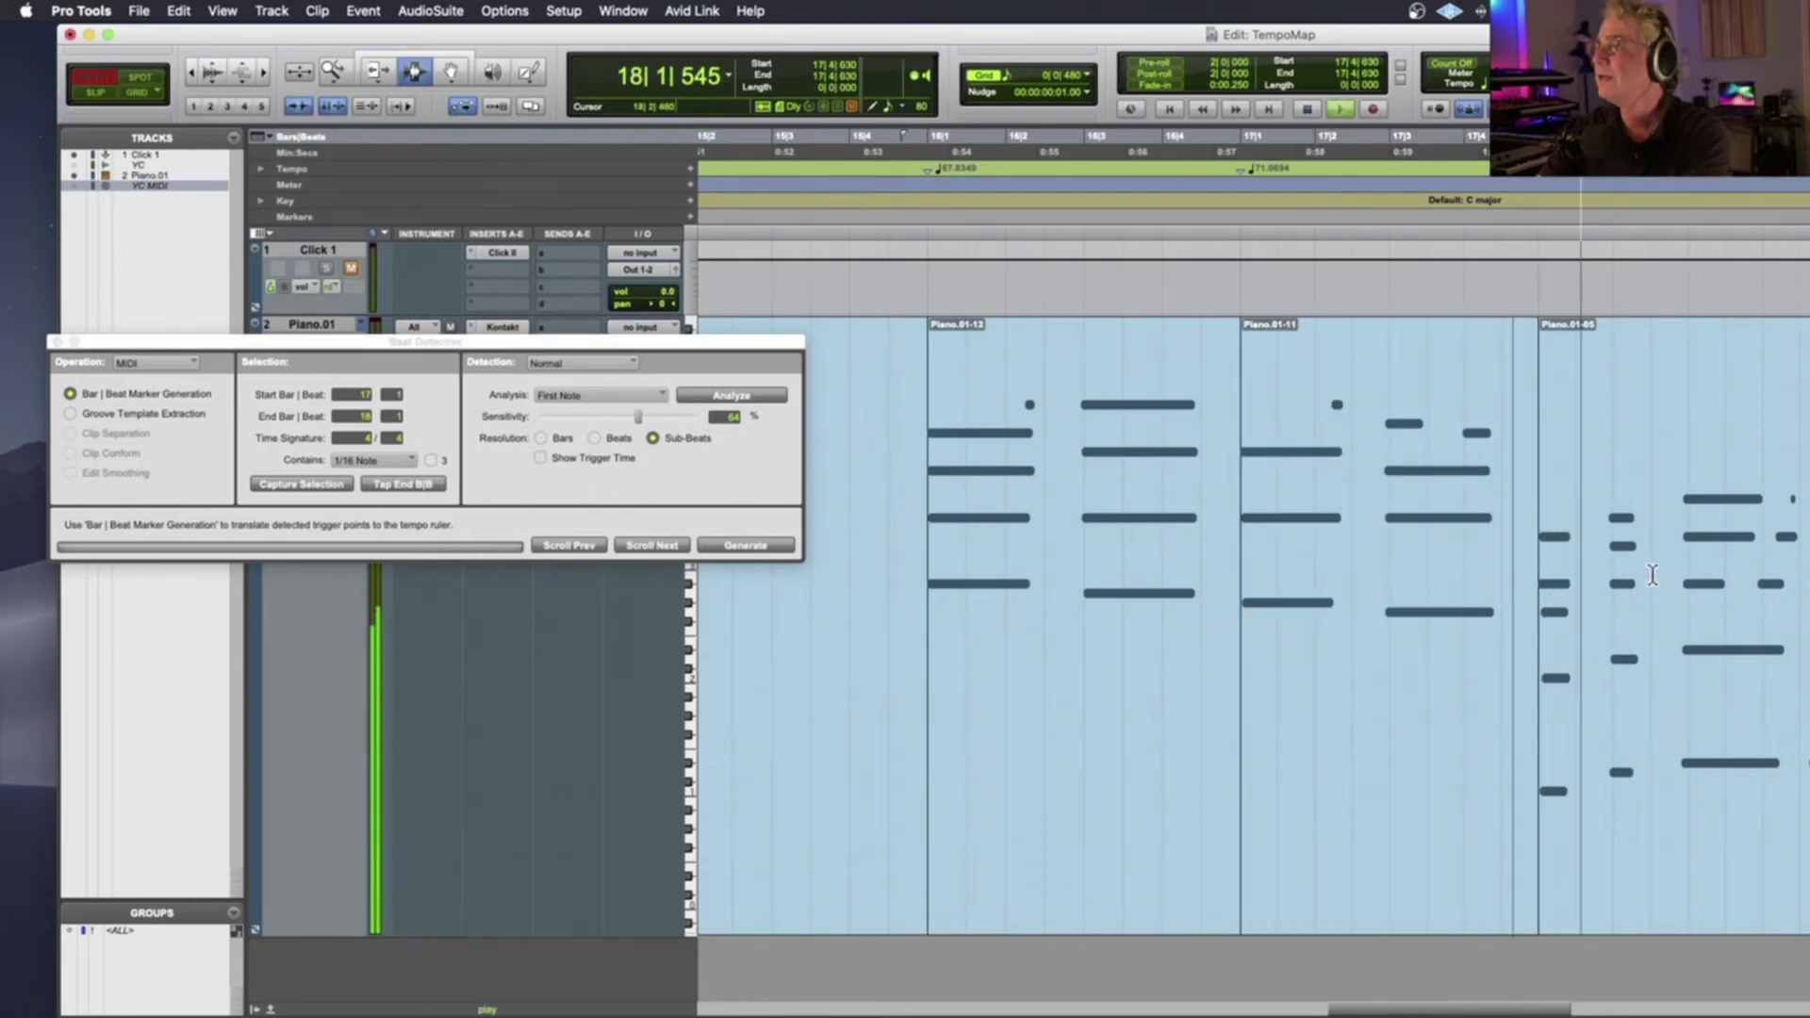
key(space)
click(1668, 548)
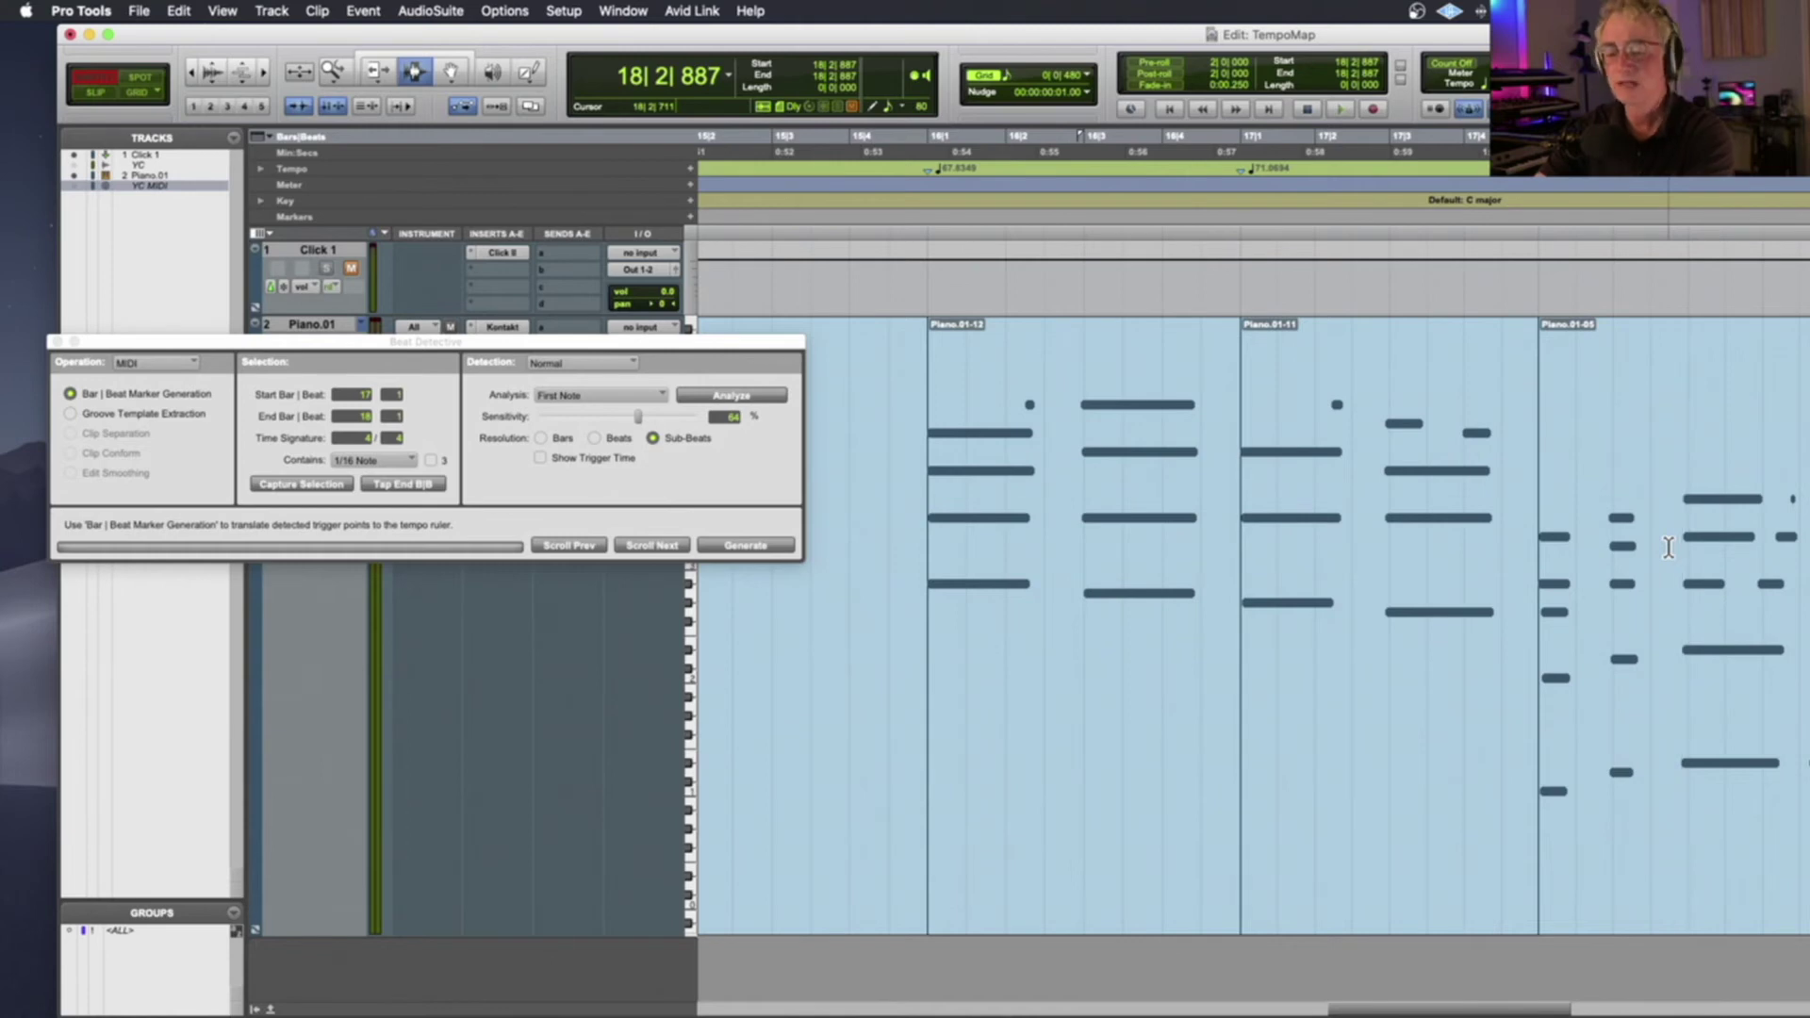
key(super+e)
double_click(1669, 548)
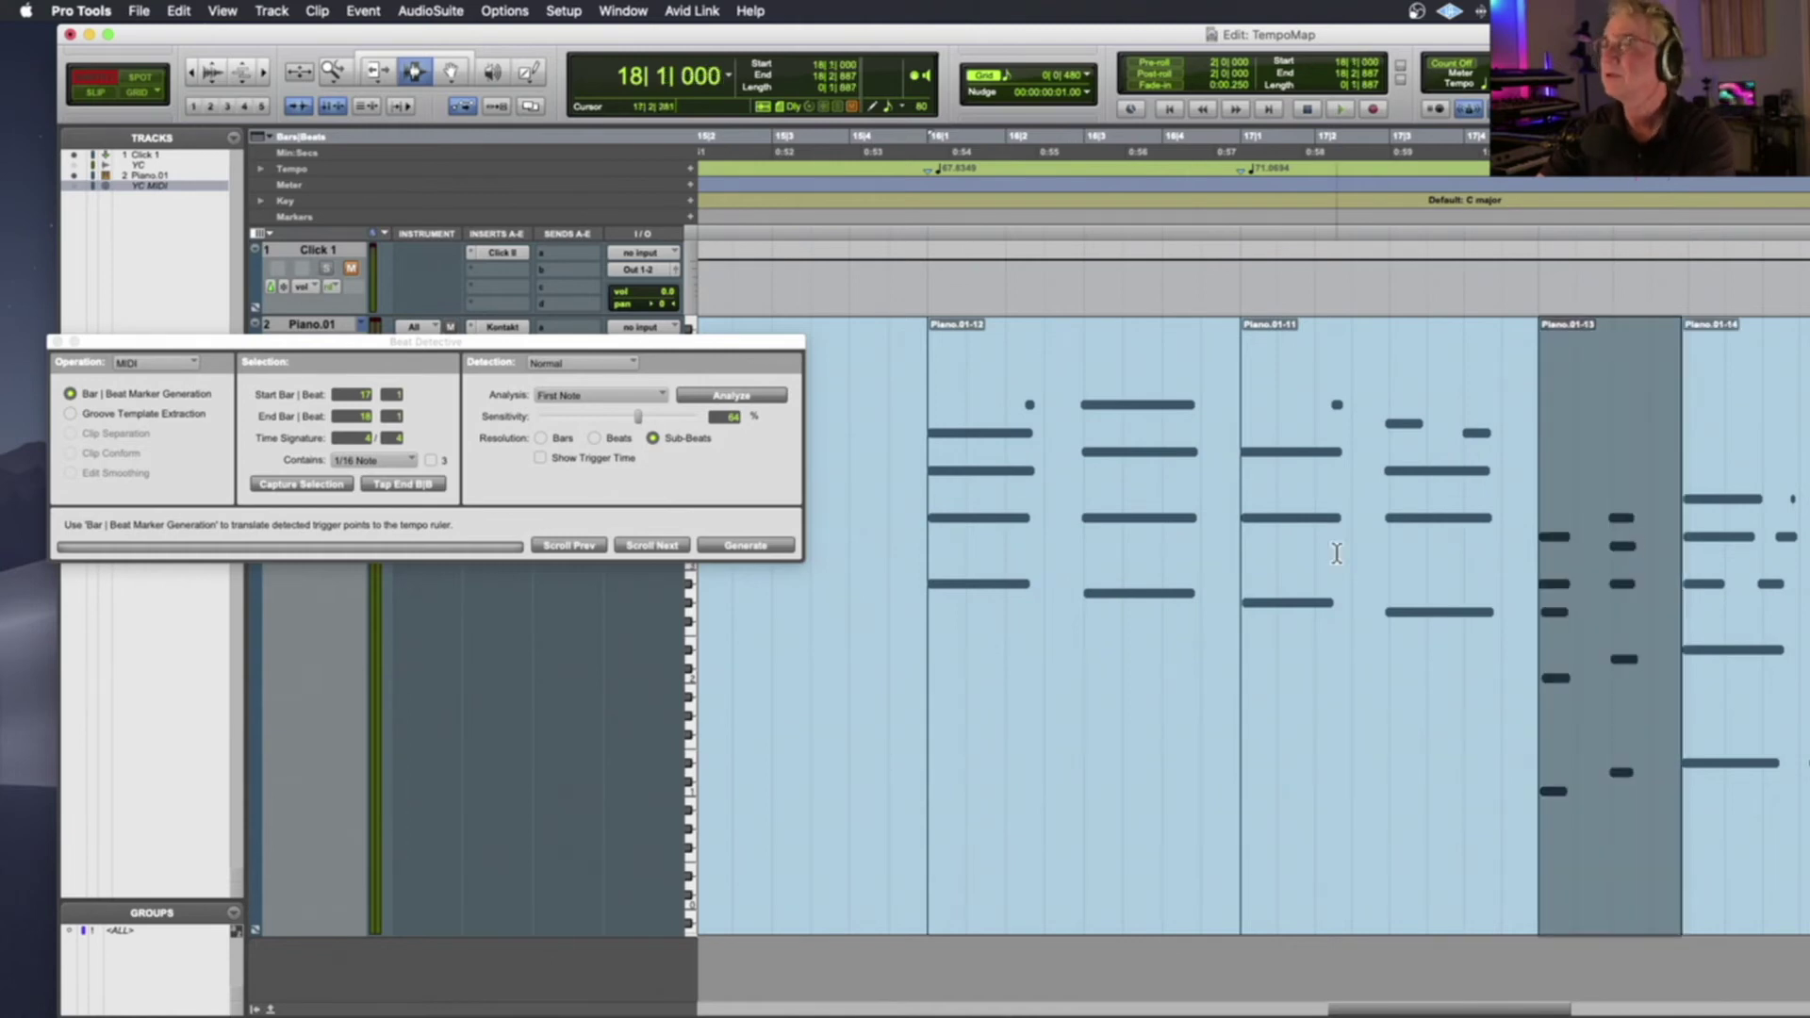
Capture the selection in Beat Detective as 18|1 to 19|1 in 2/4 and generate its beat markers, preserving sample position
click(303, 483)
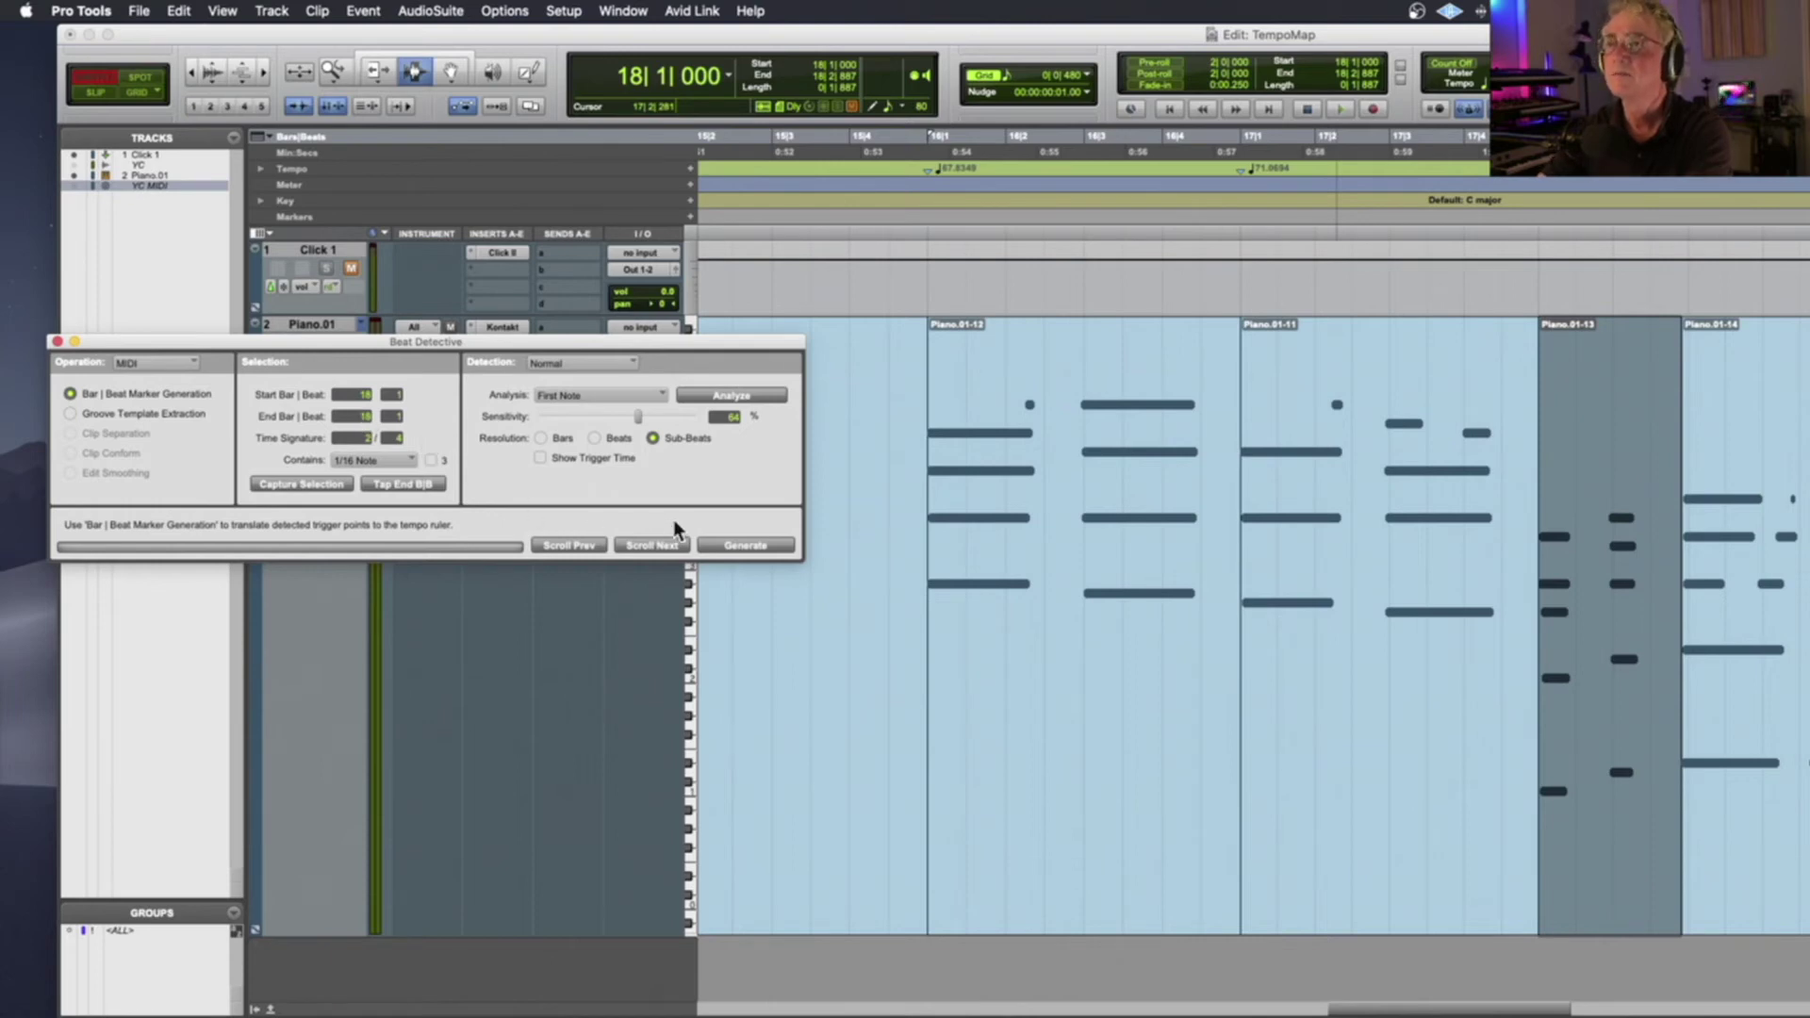
click(756, 544)
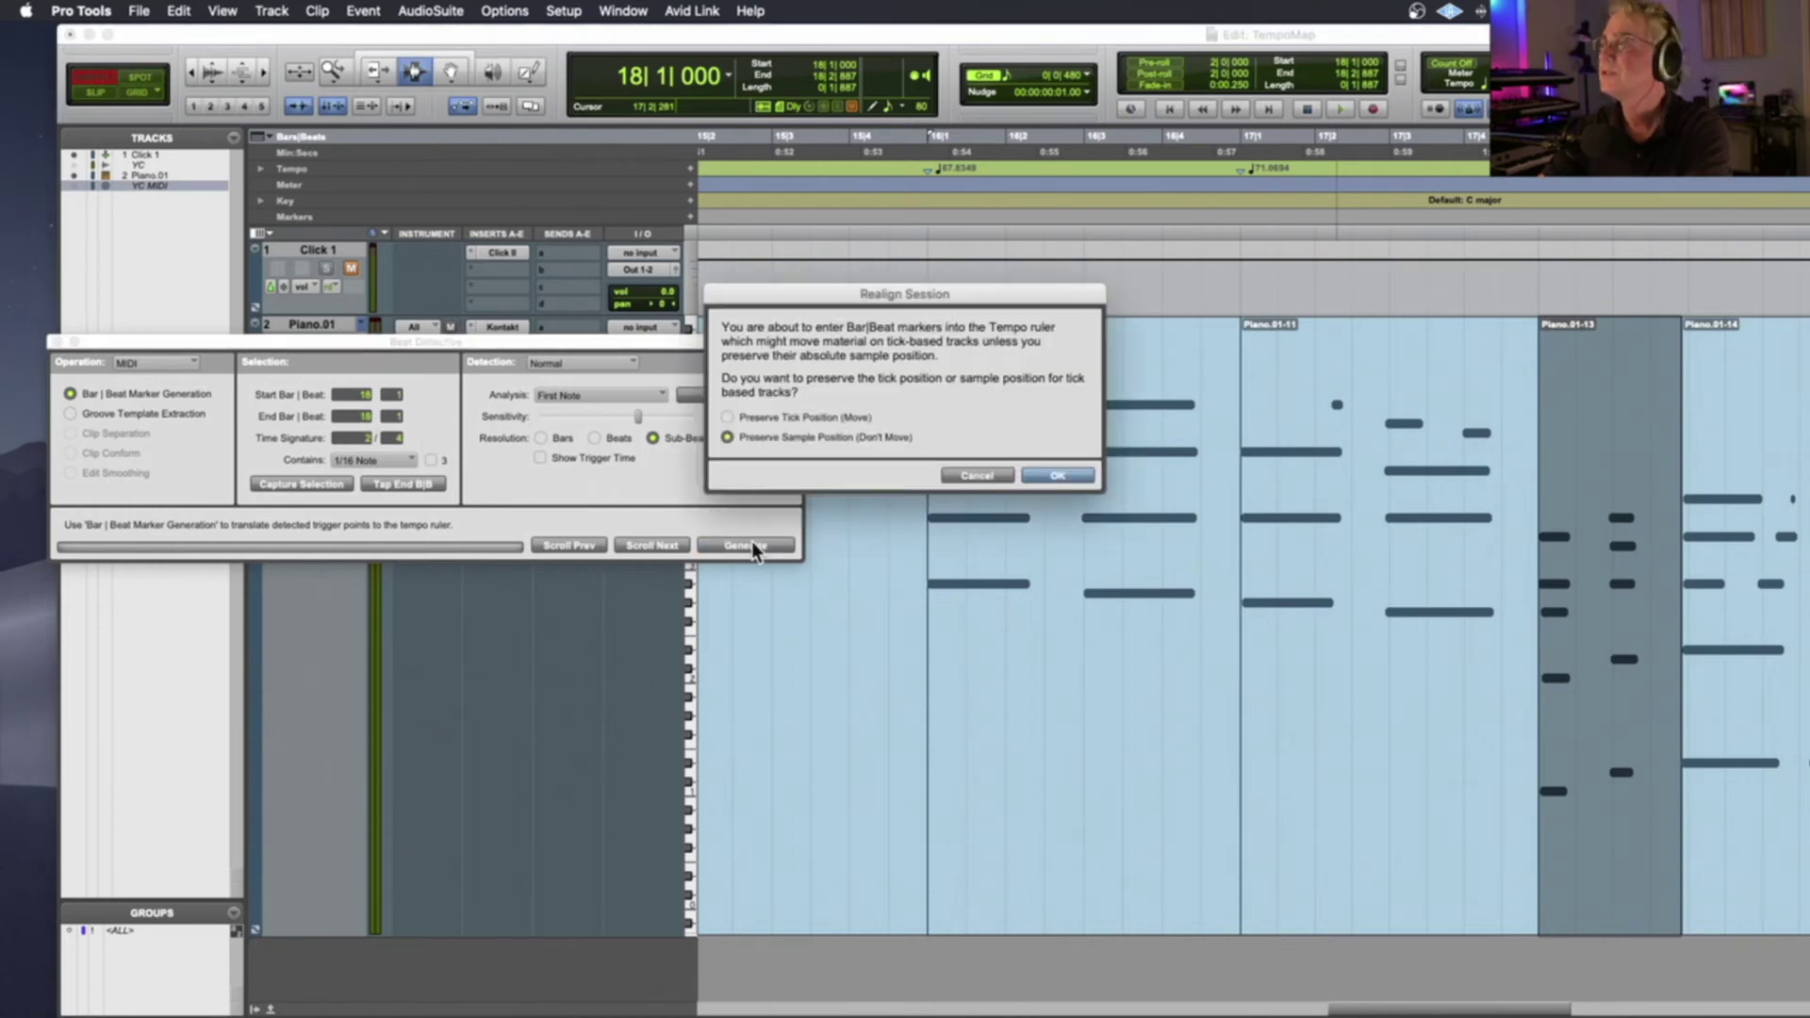
click(1065, 474)
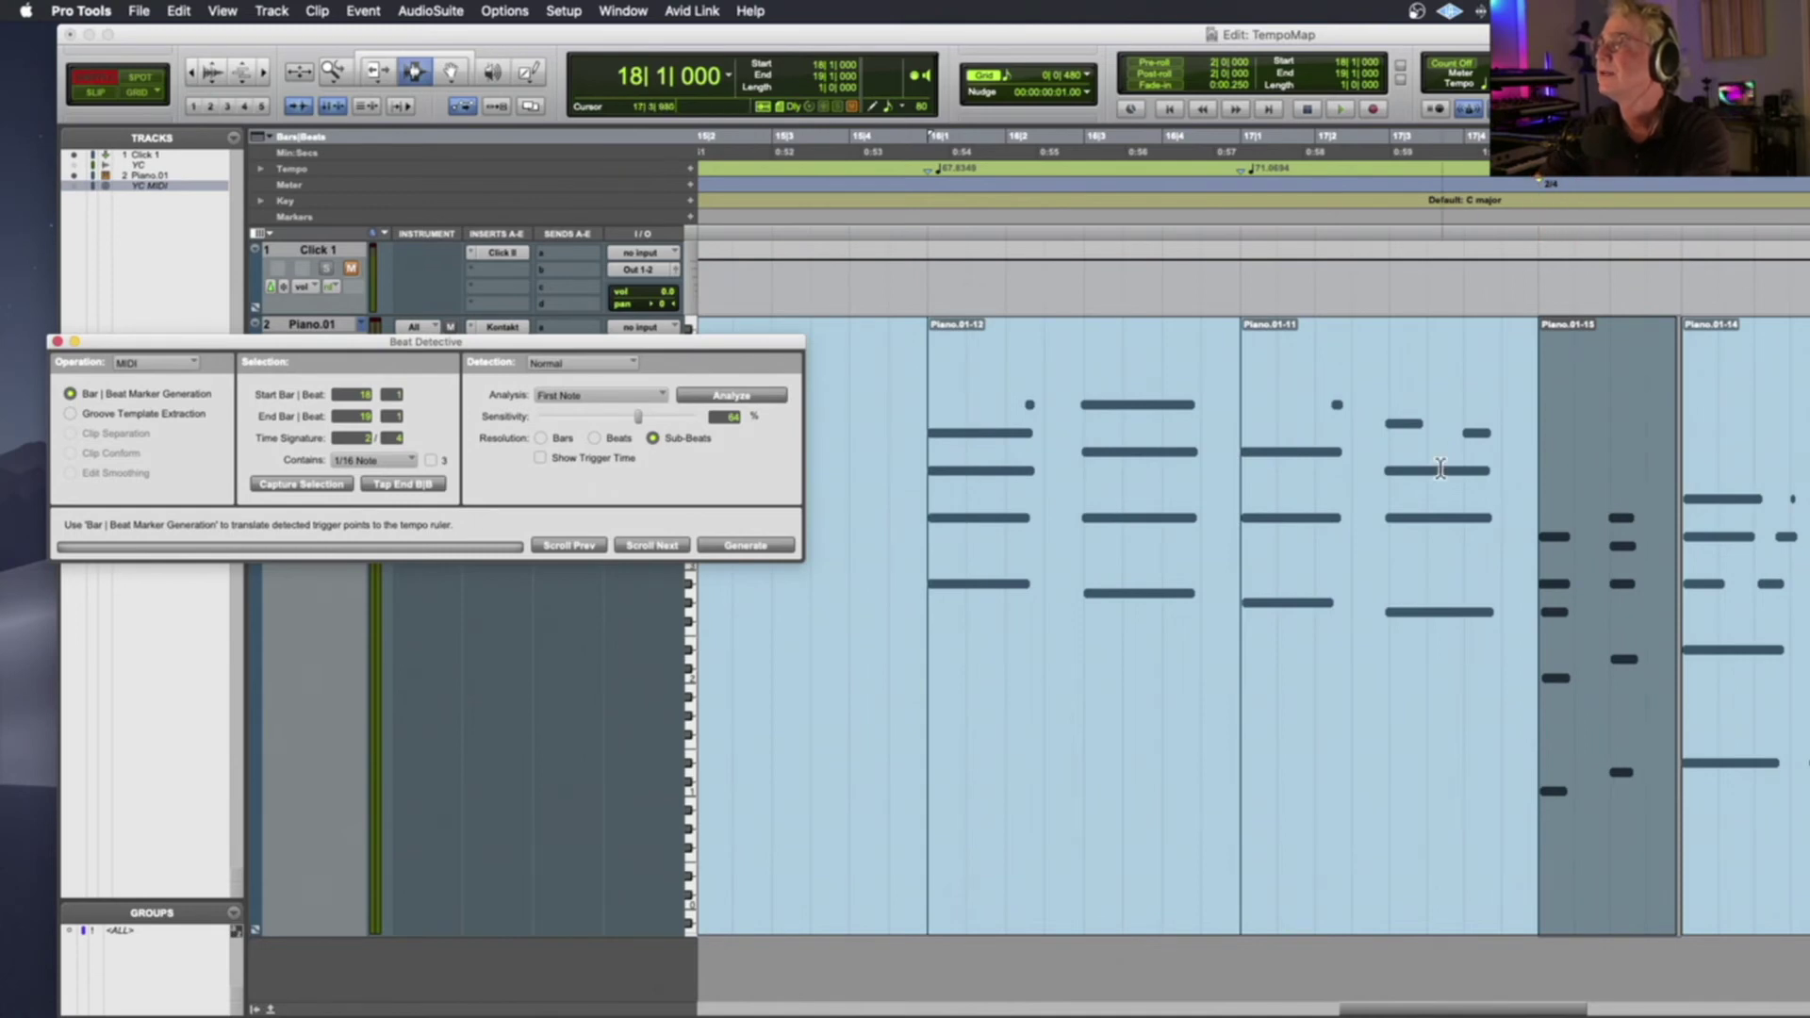
Play from 17|4|472, separate the piano clip at 21|1|041, and select the clip starting at 19|1|000
scroll(1358, 502, right, 3)
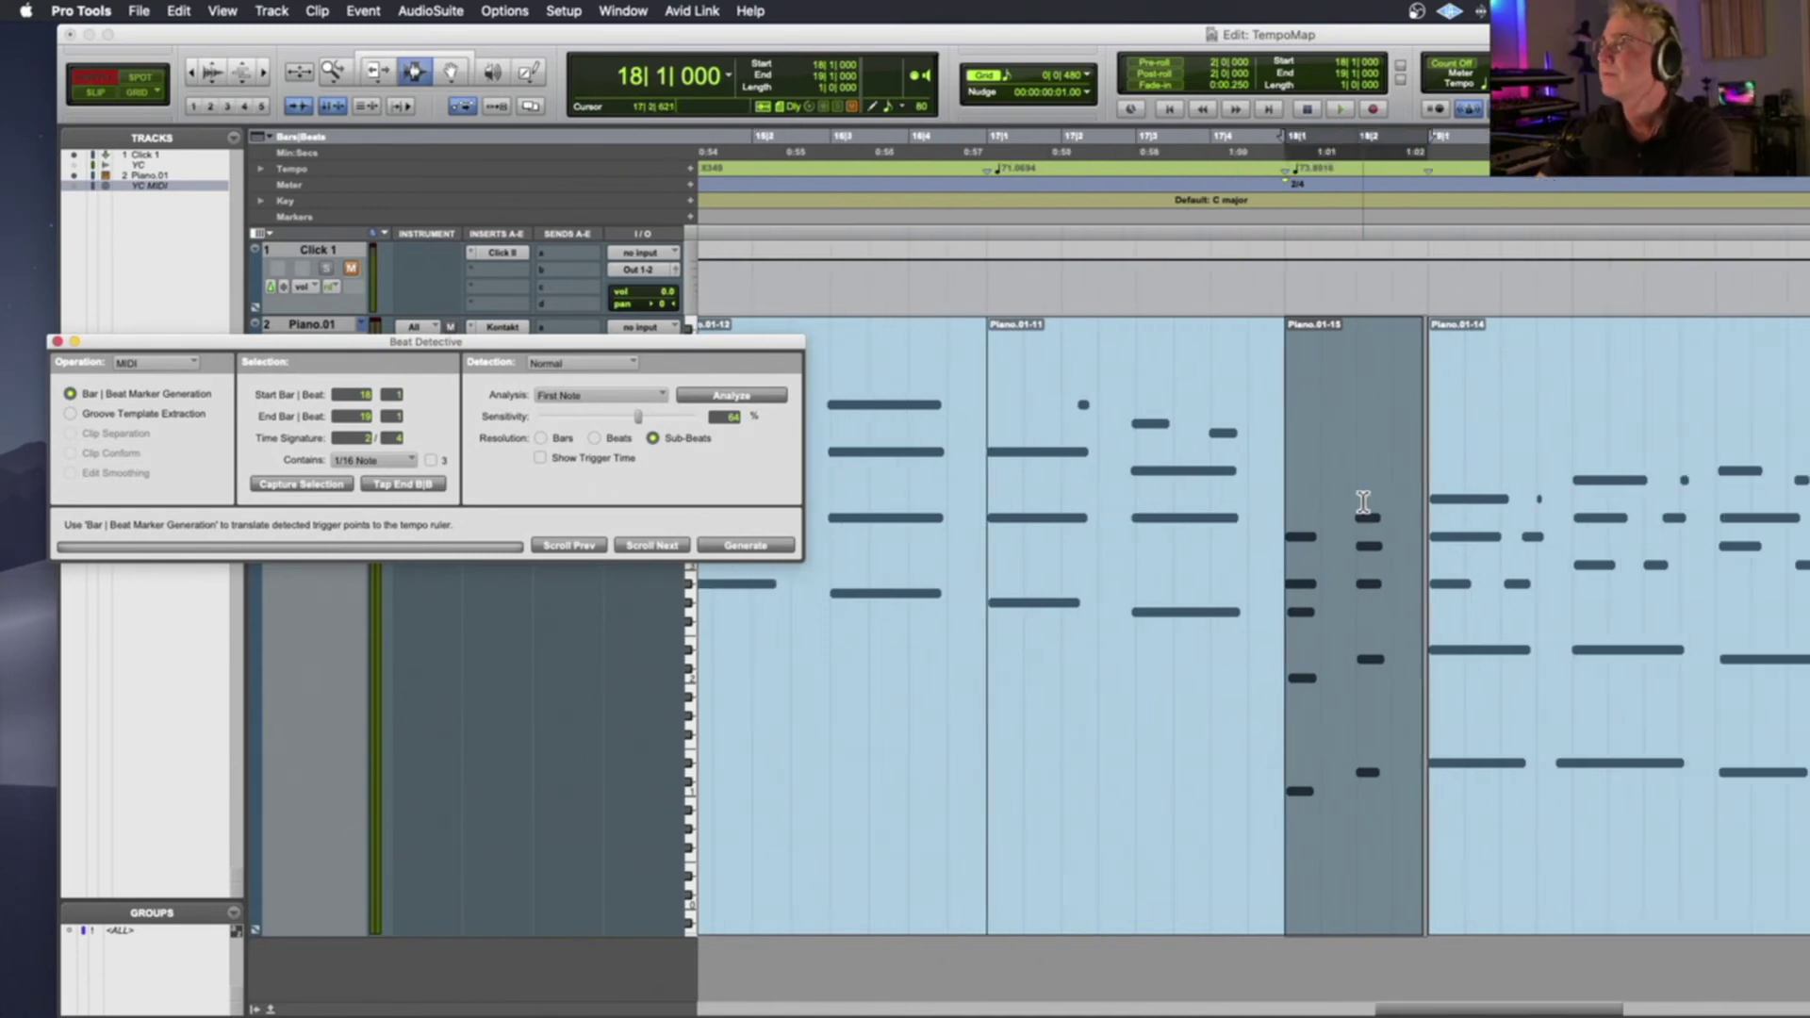
click(1242, 486)
key(space)
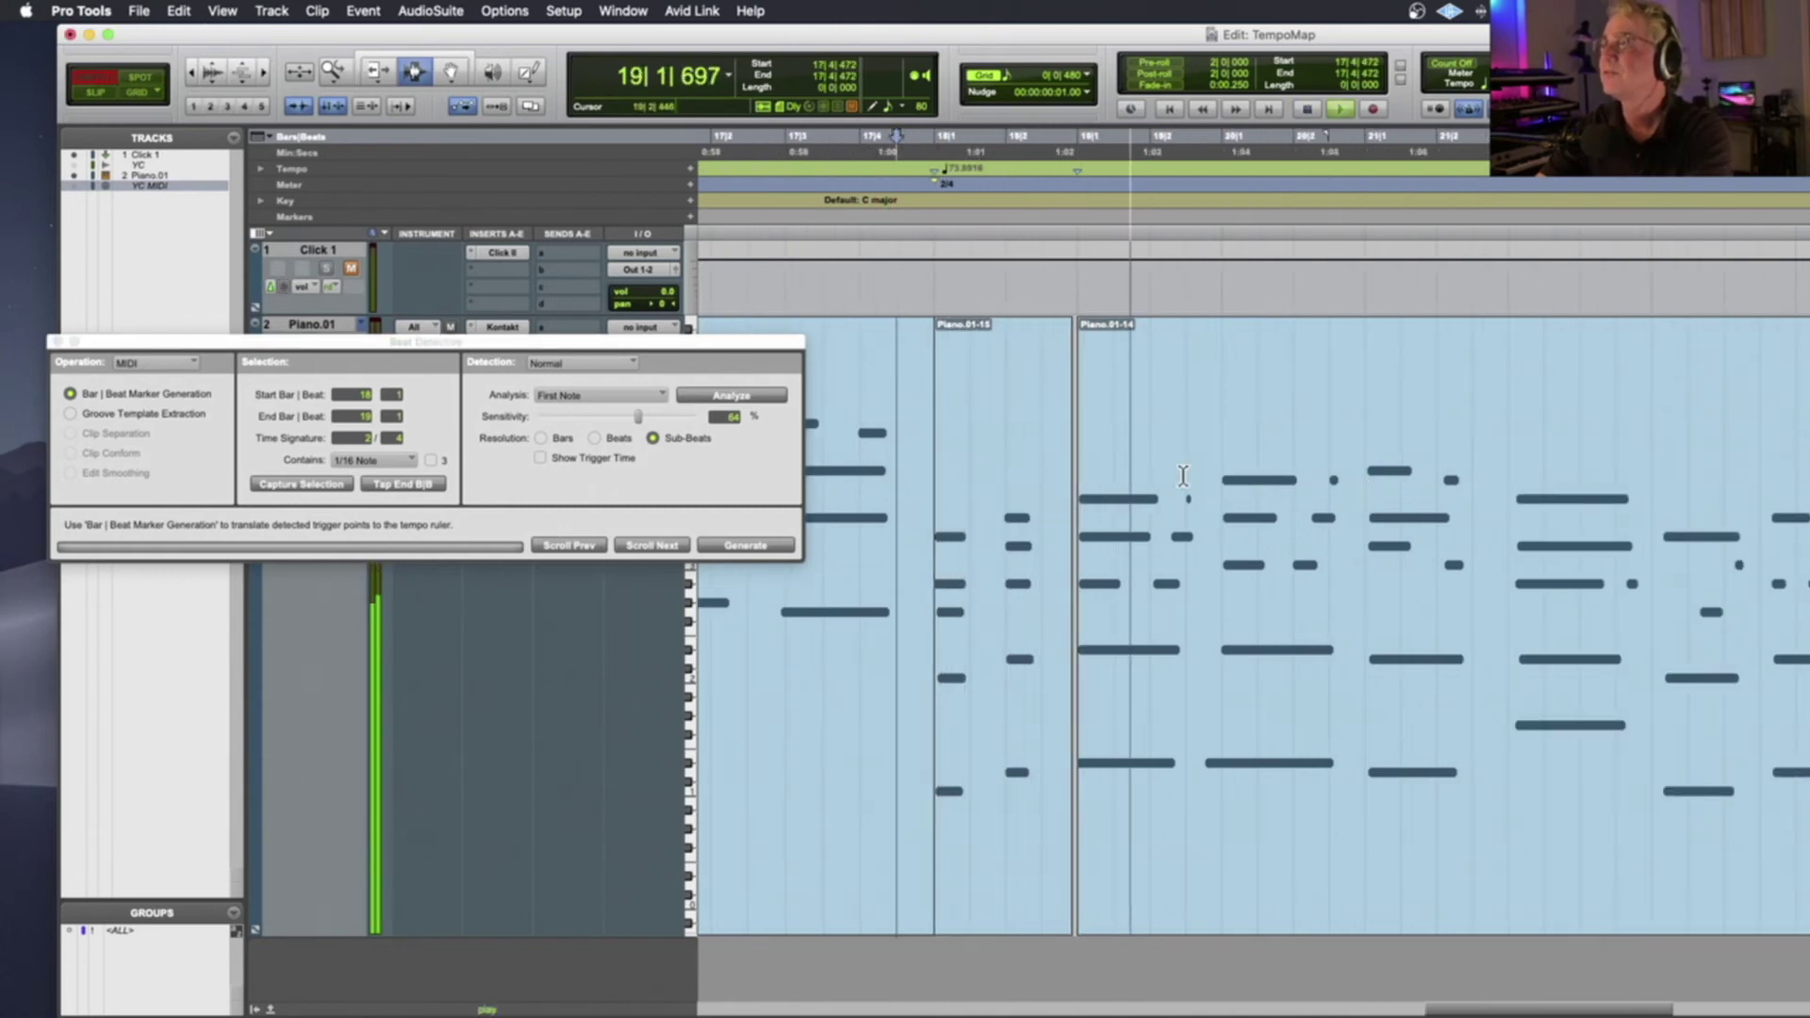
key(space)
click(1354, 521)
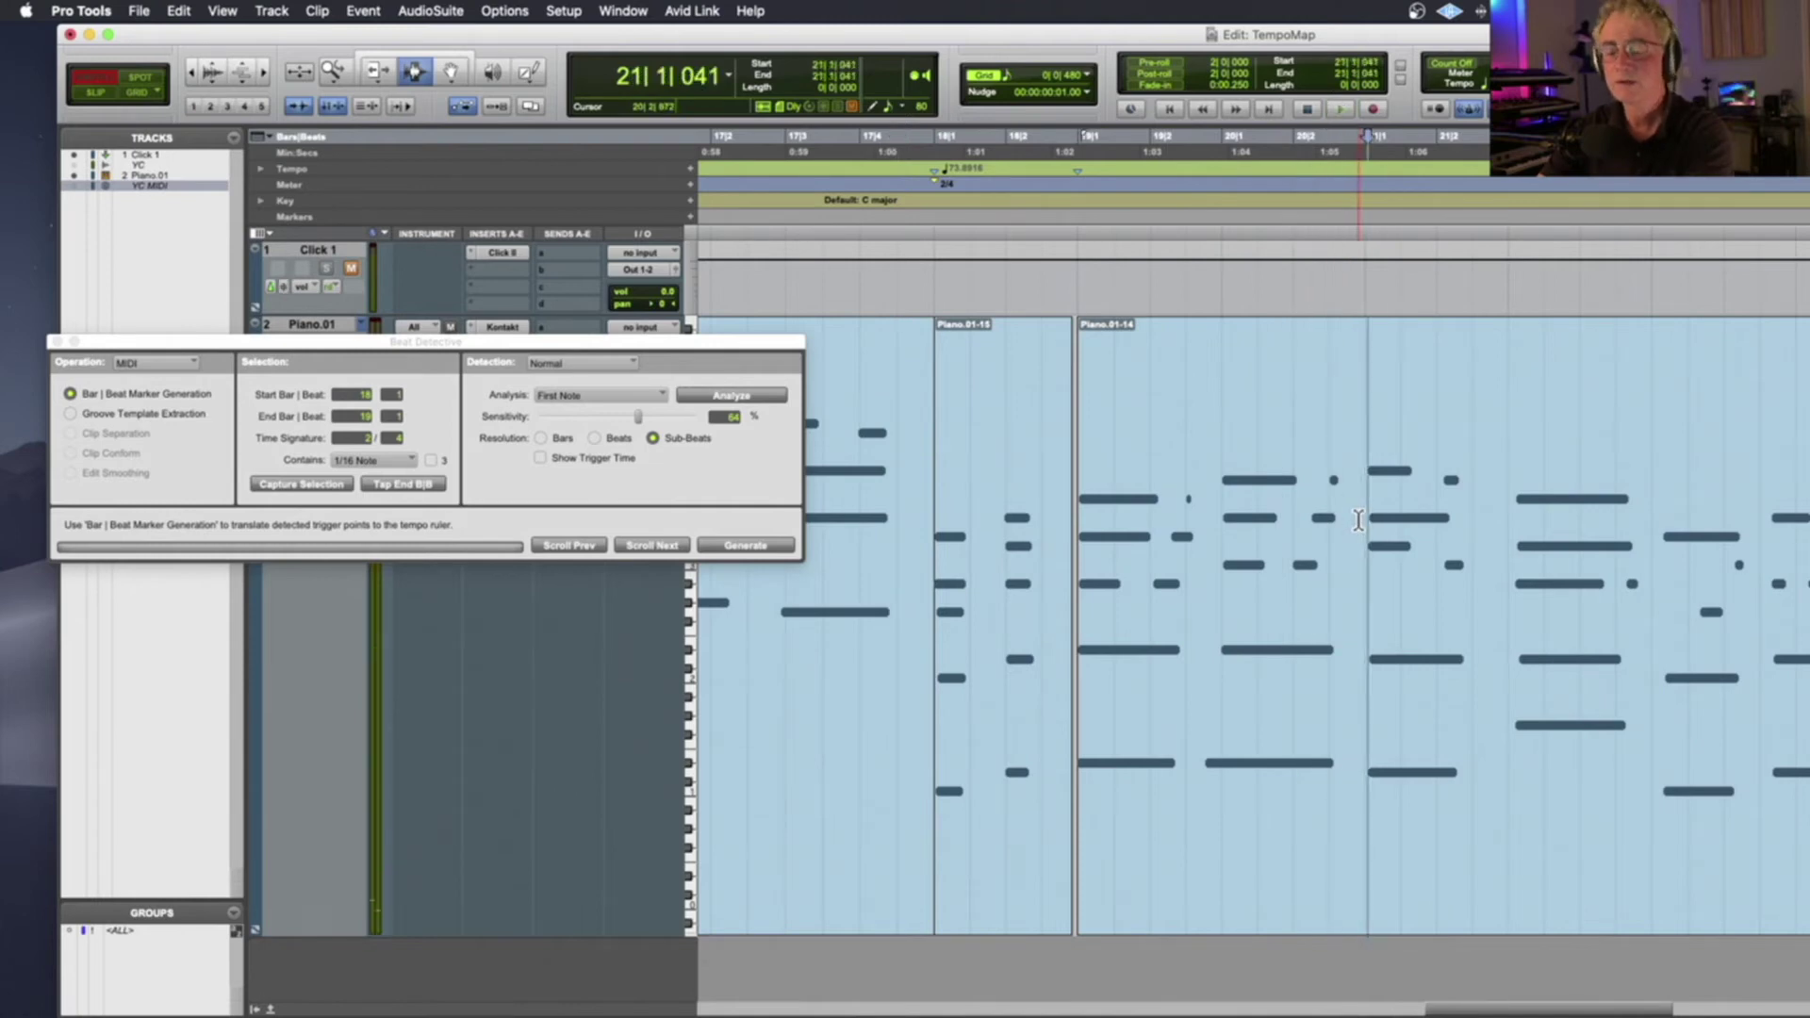
key(super+e)
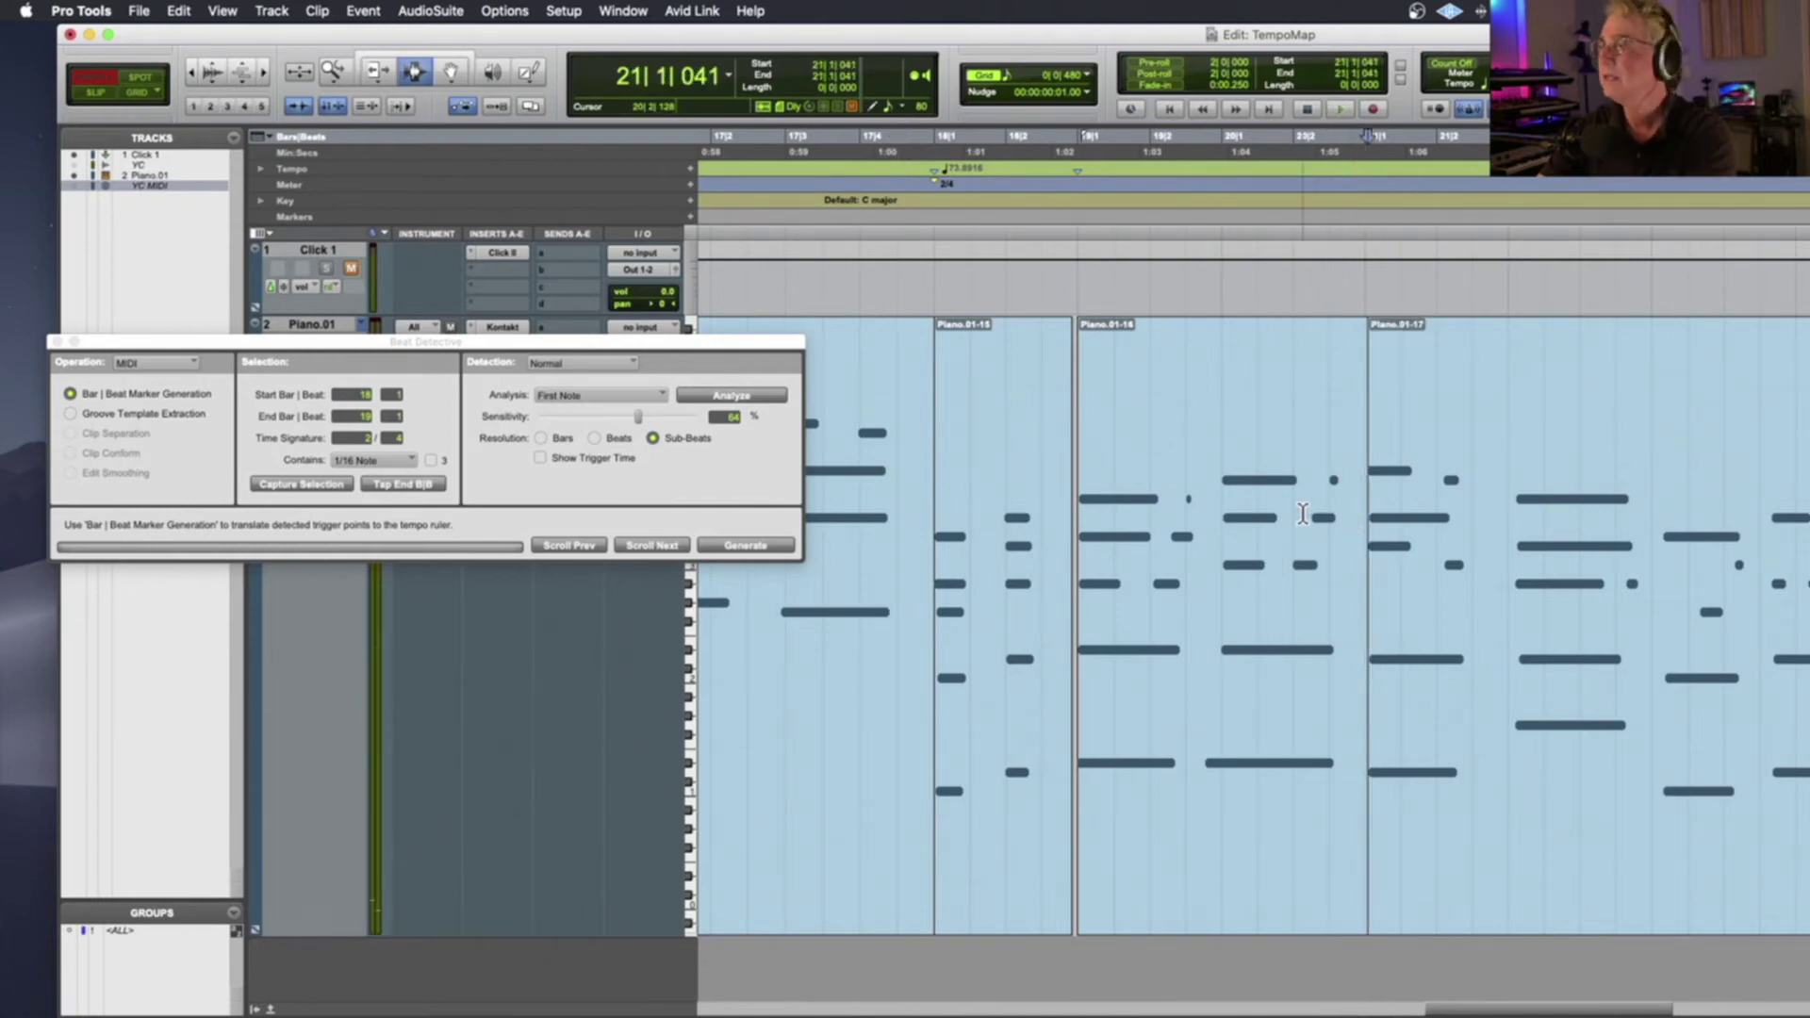
double_click(1298, 514)
Capture the selected clip as 19|1 to 20|1 in 4/4 and generate its beat markers, preserving sample position
click(299, 484)
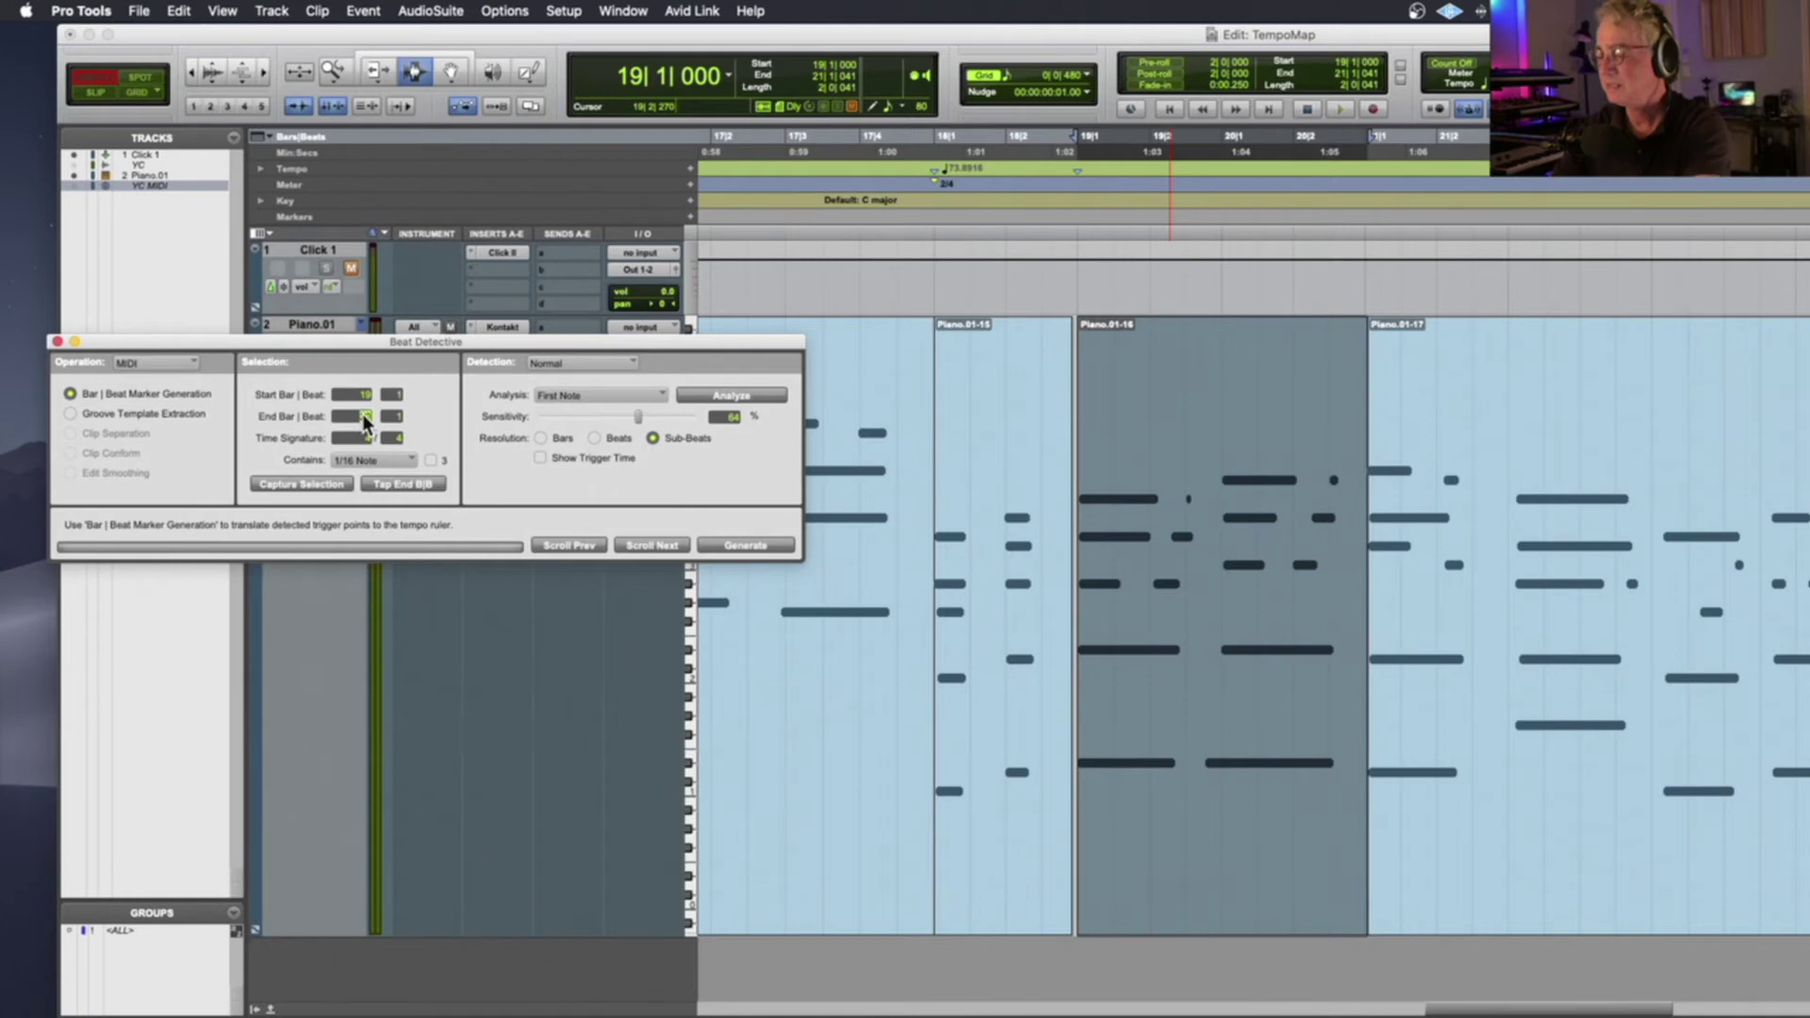
click(739, 546)
click(1053, 478)
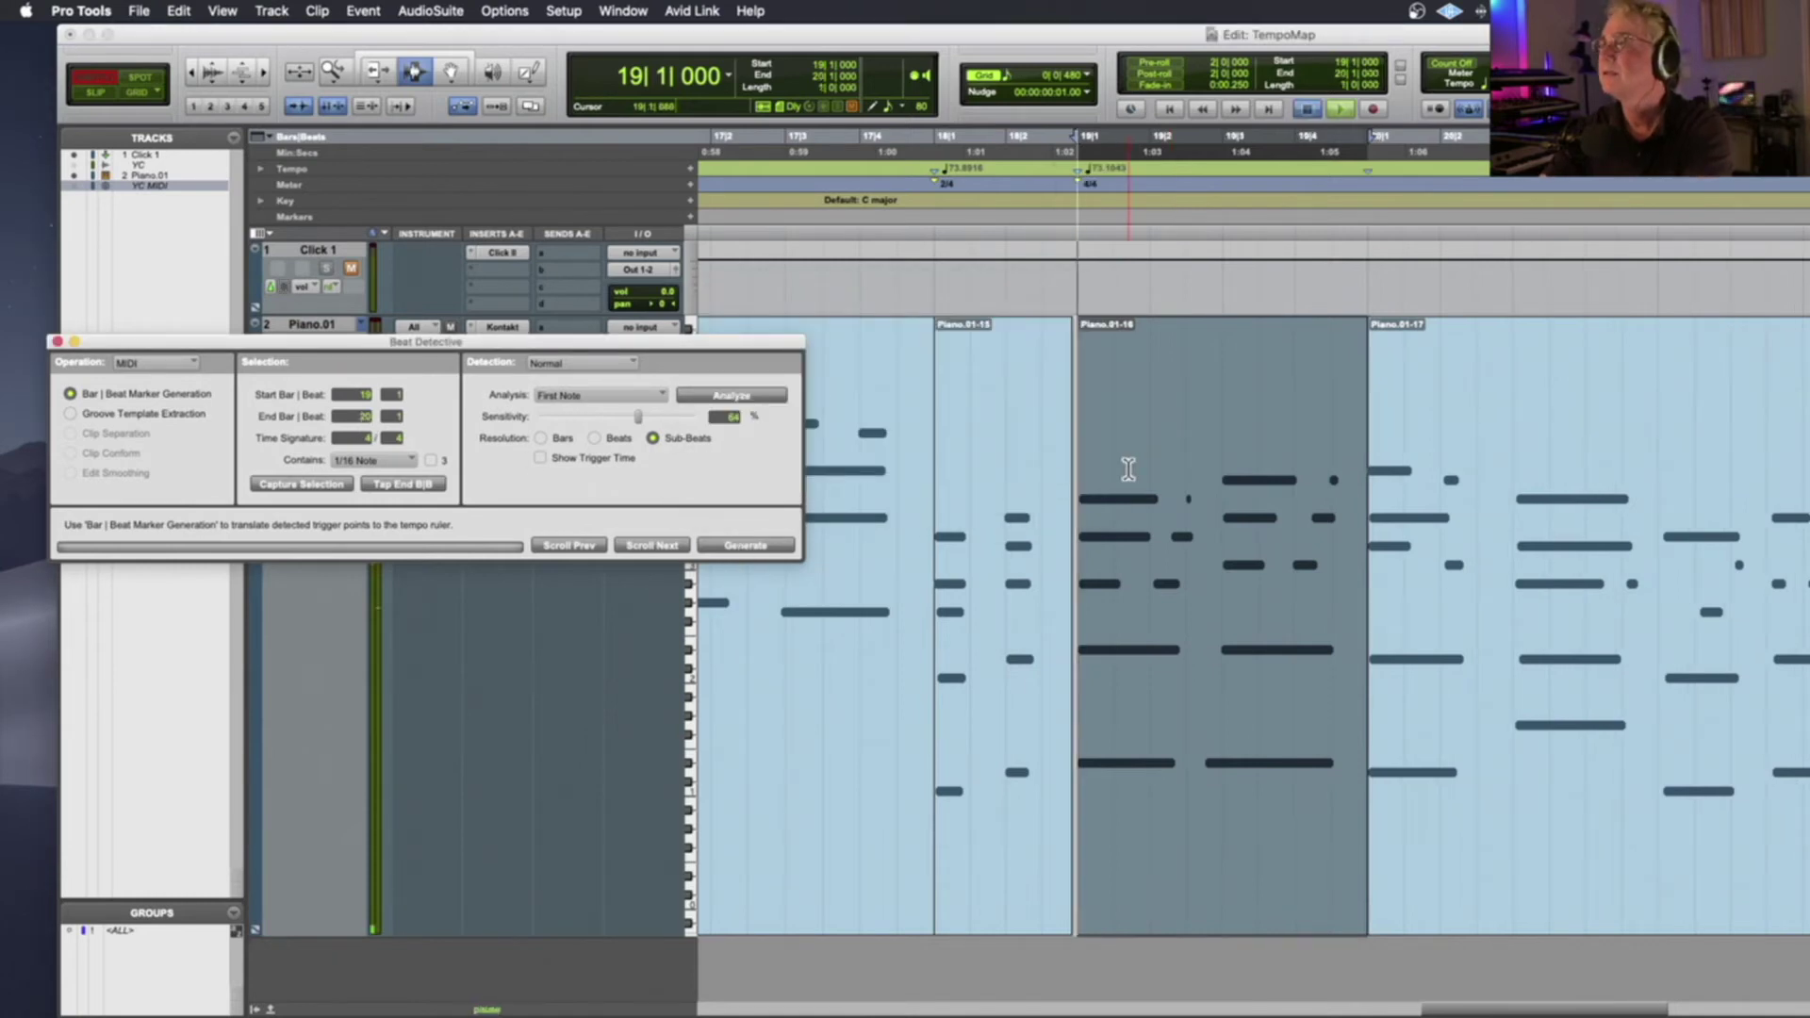
Play from 18|2|651 to check the new markers through measure 19
key(space)
click(1055, 472)
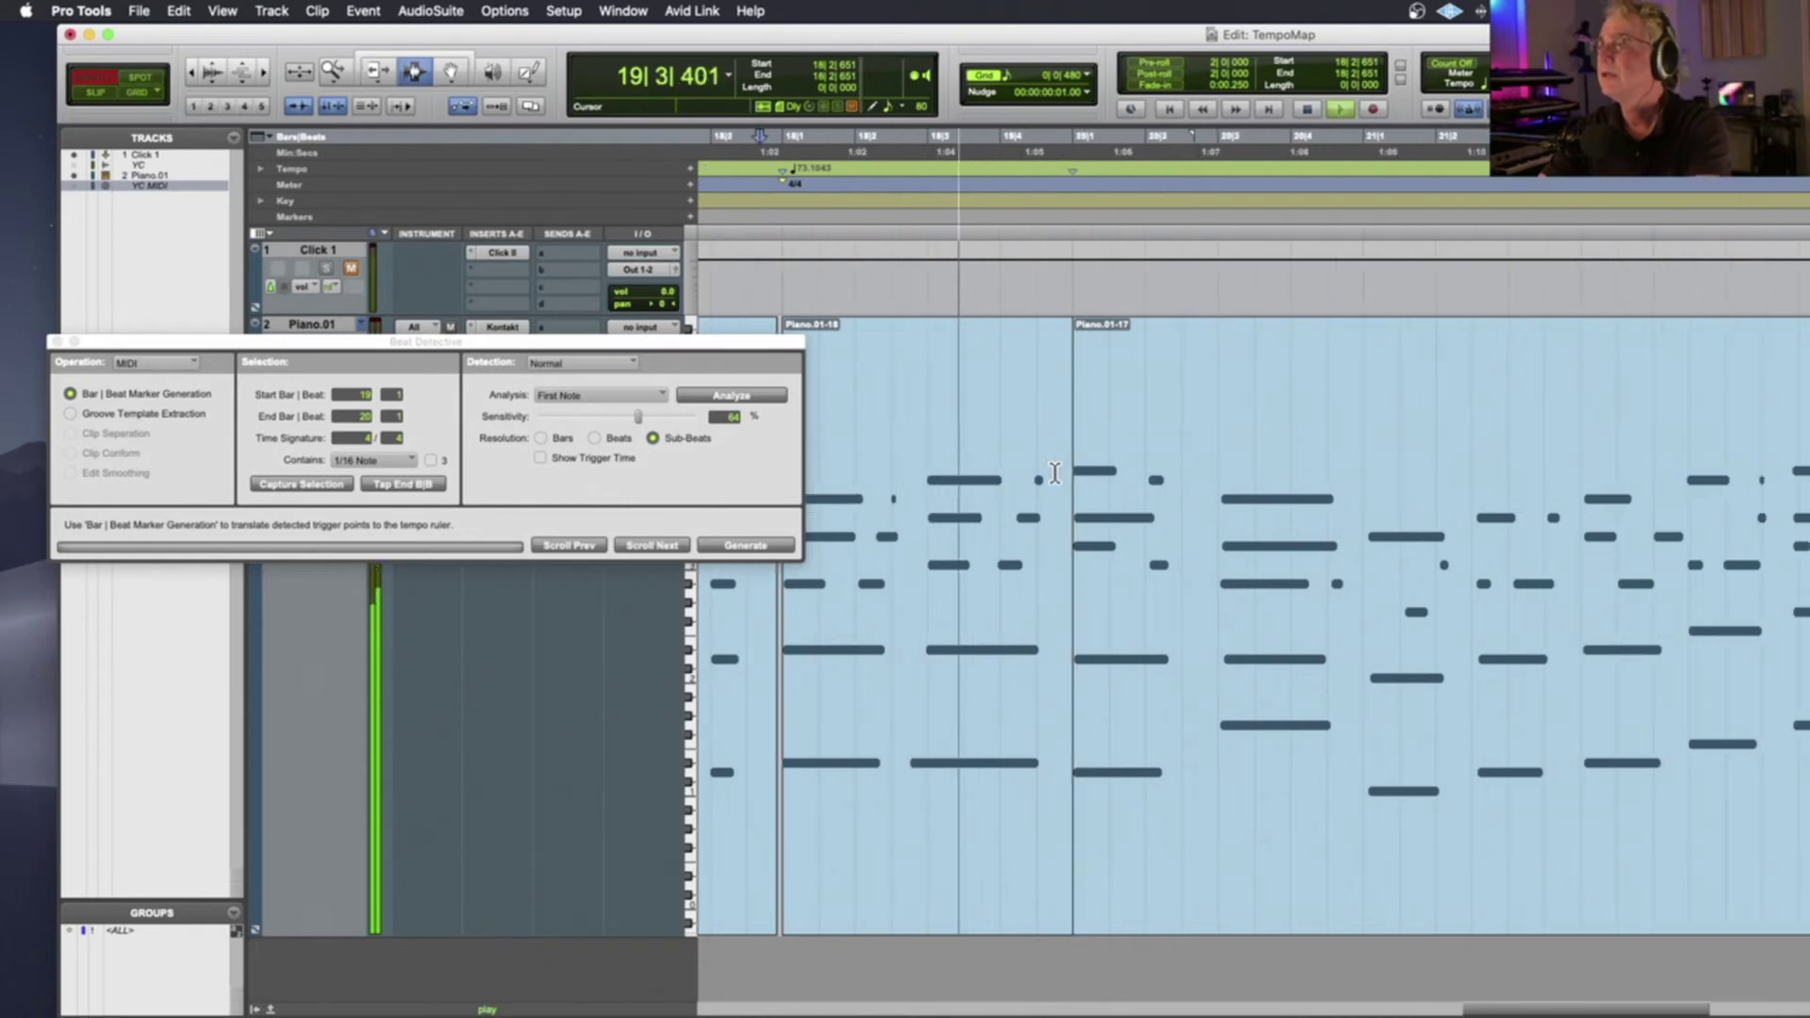
key(space)
scroll(1057, 473, right, 3)
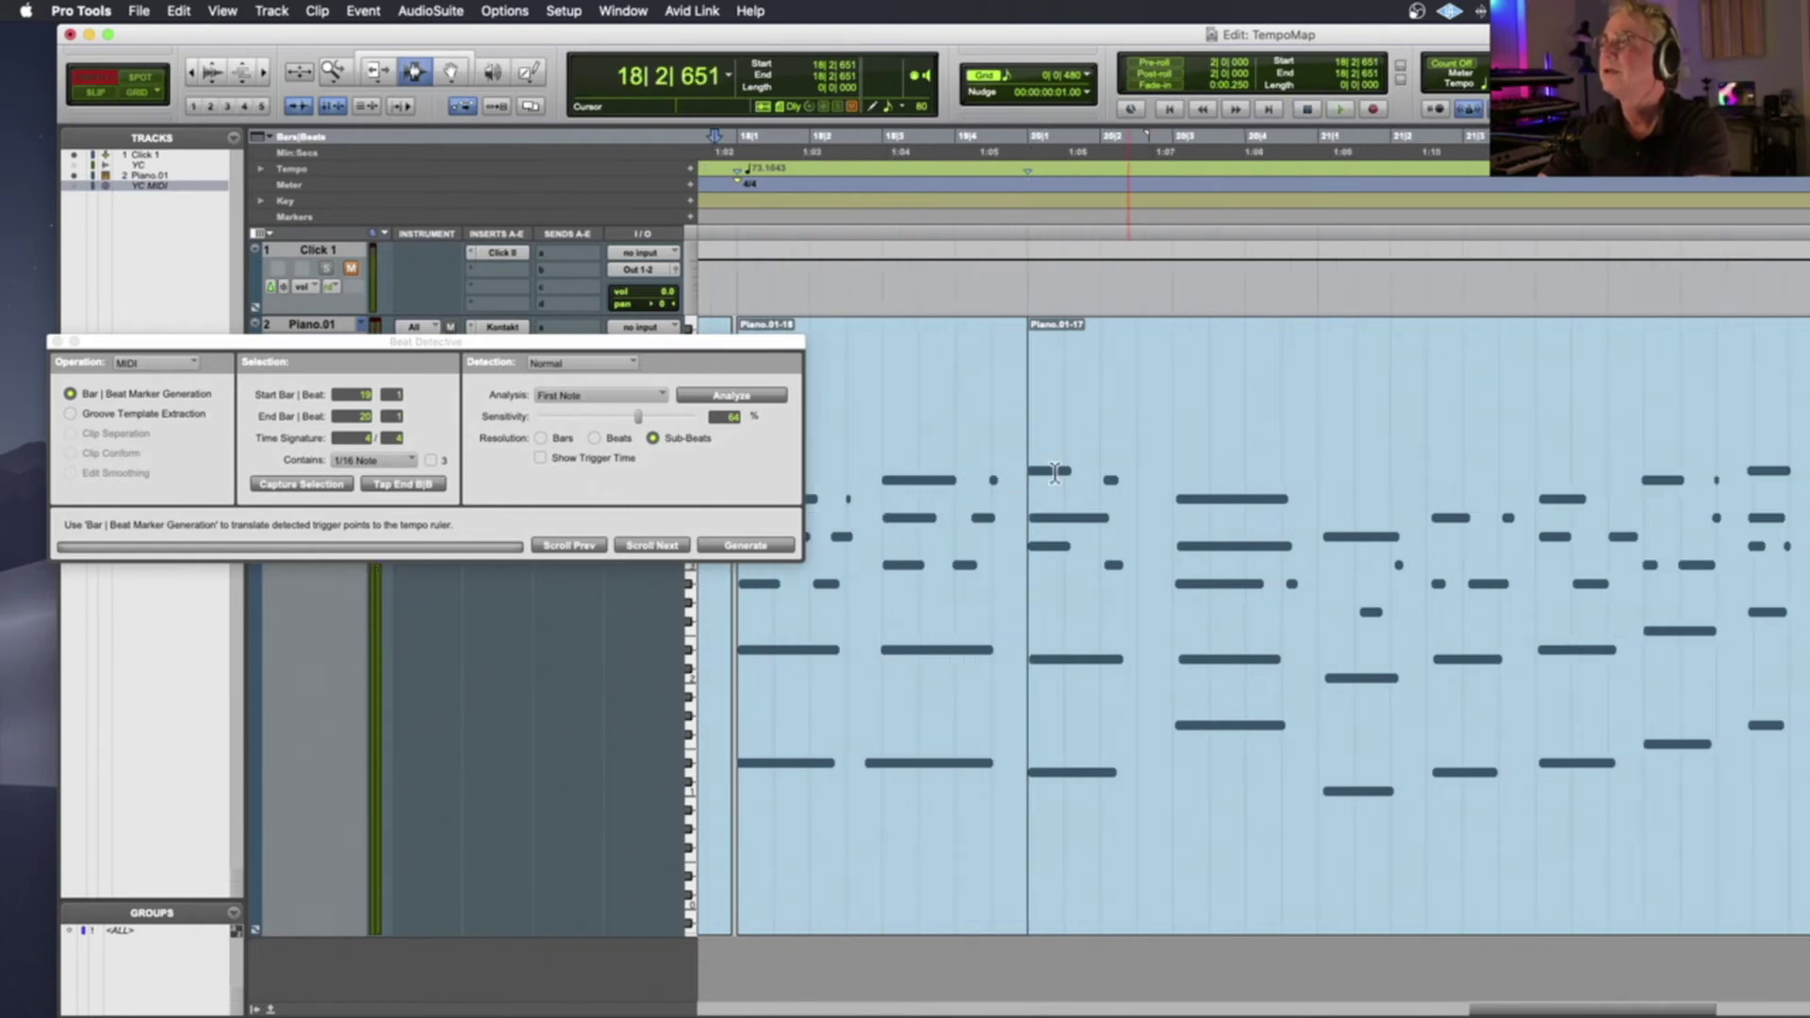
Play from 19|4|819 to find the next downbeat, separate the piano clip at 21|1|076, and select the clip starting at 20|1|000
click(1057, 475)
click(923, 476)
key(space)
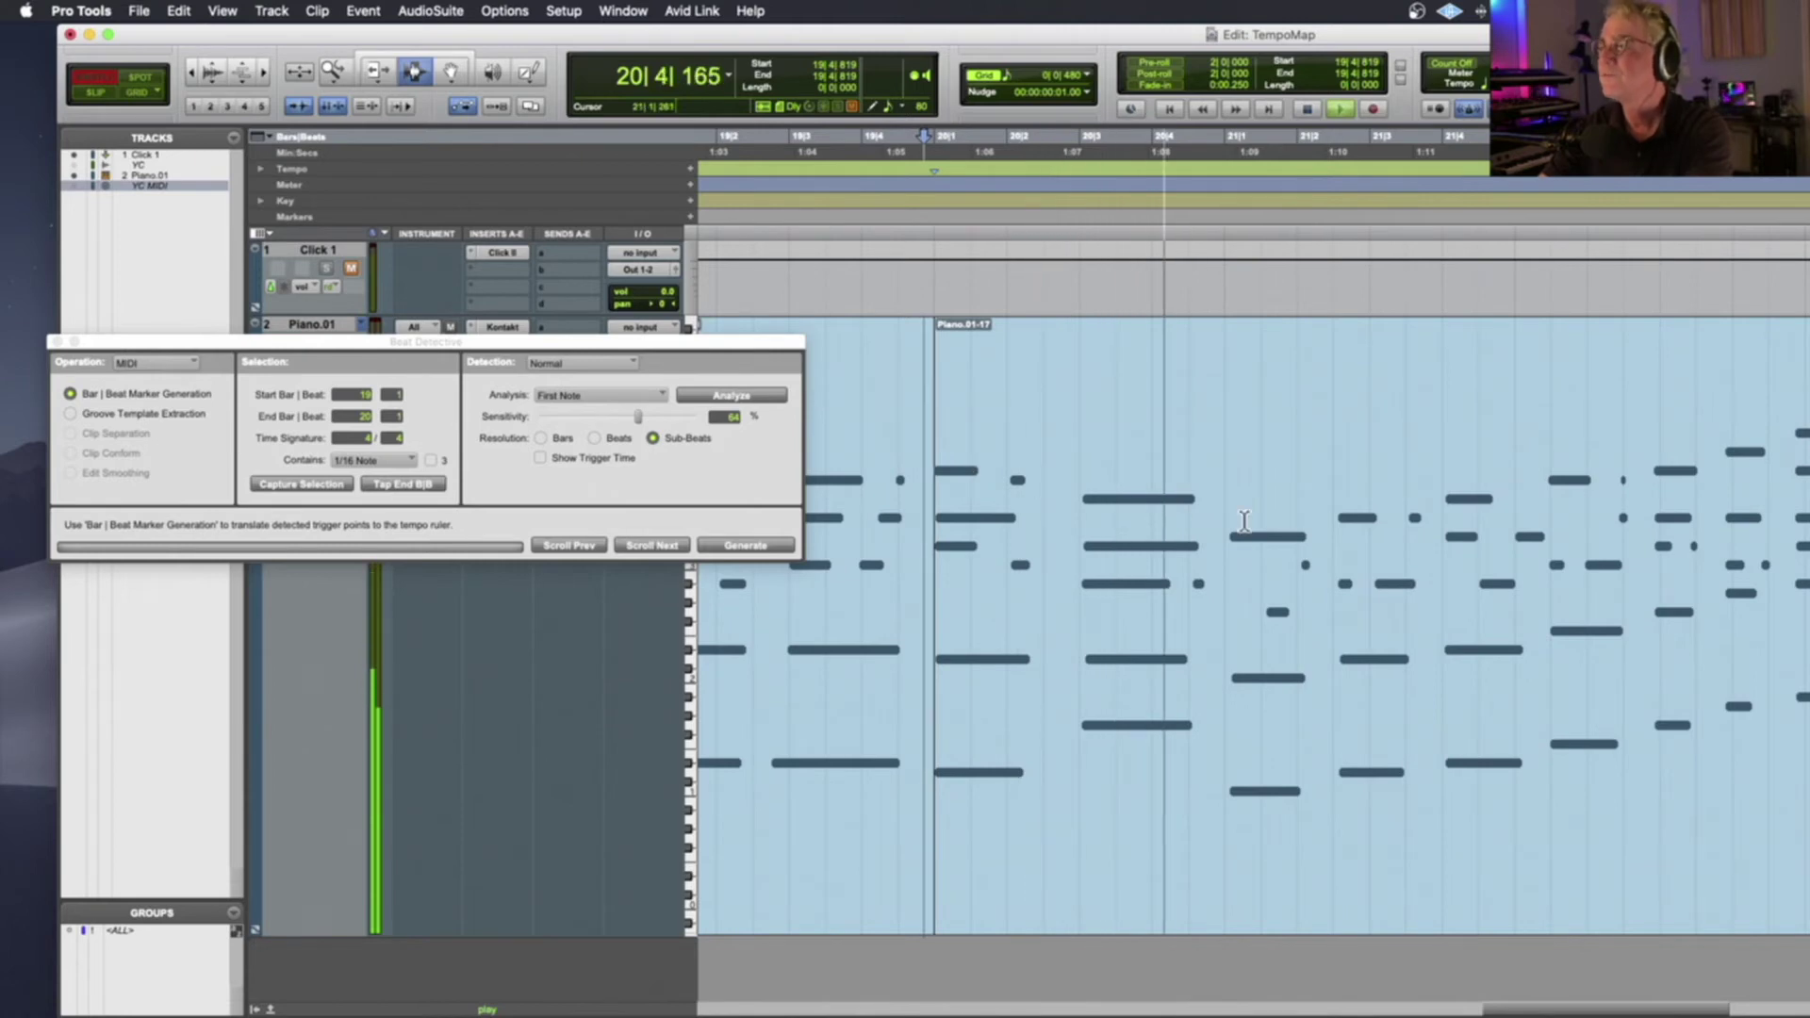
key(space)
click(1228, 562)
click(1226, 563)
click(1227, 563)
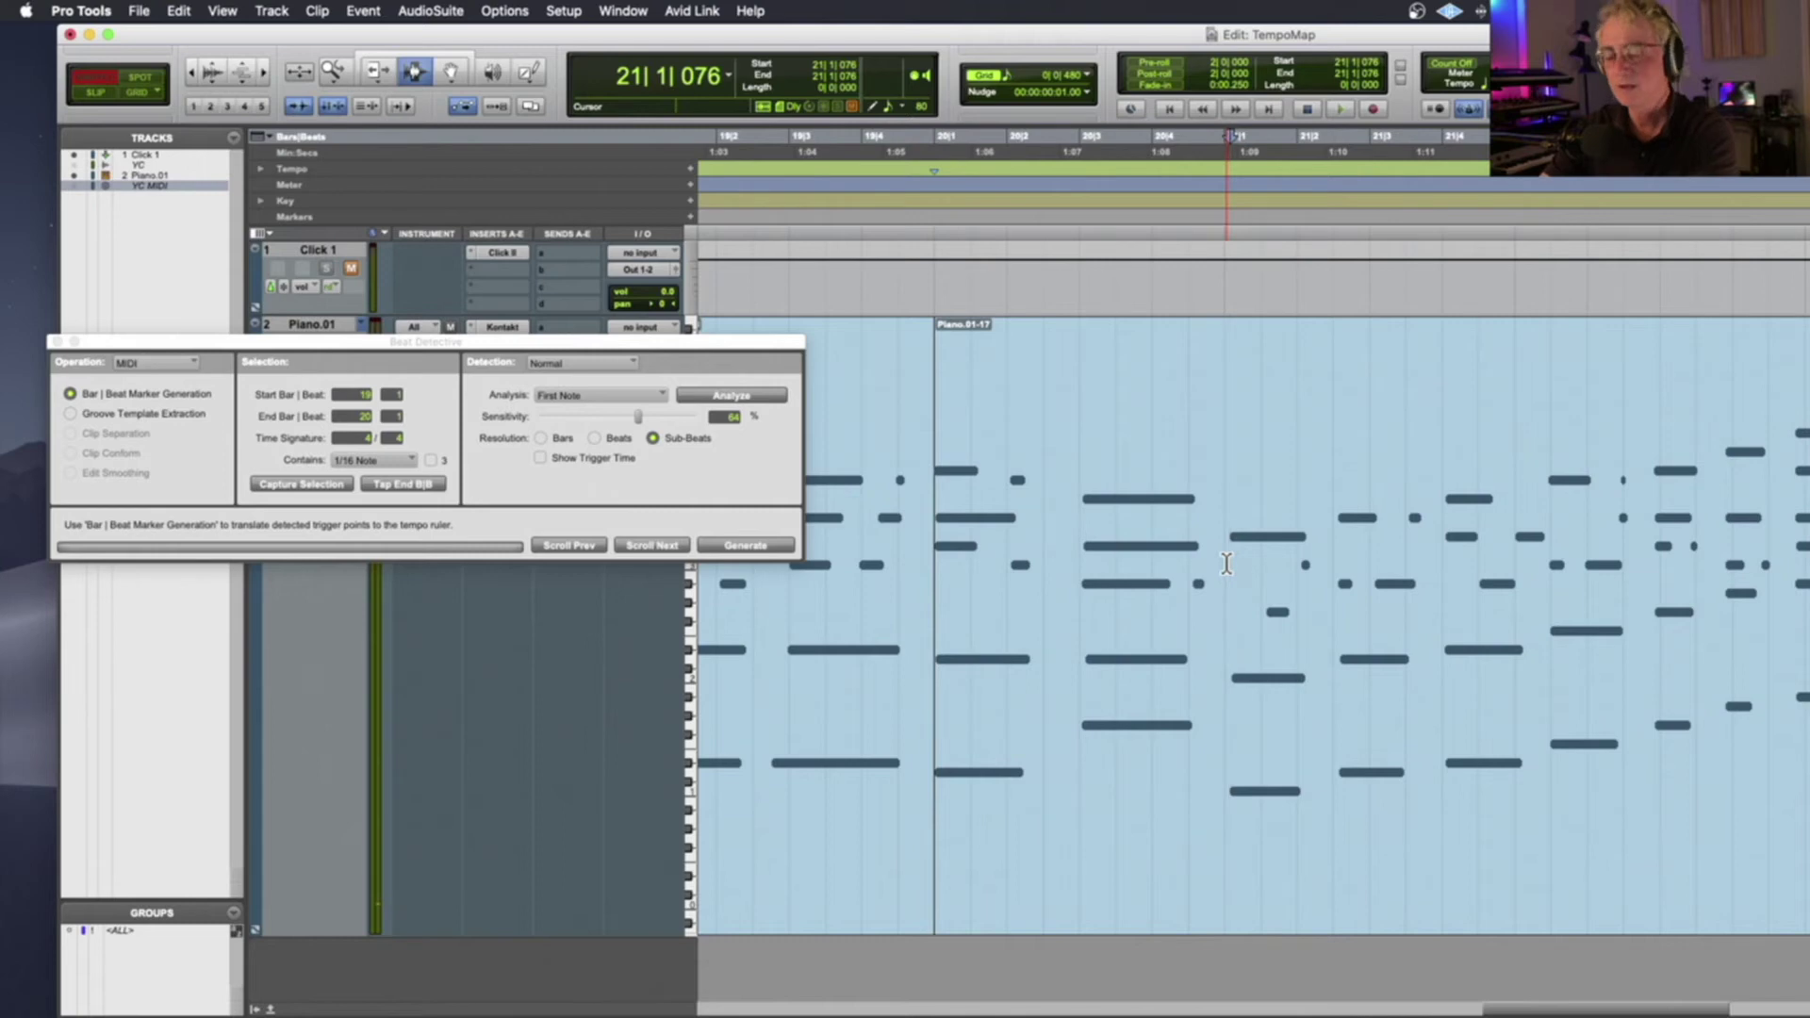
key(super+e)
double_click(1127, 554)
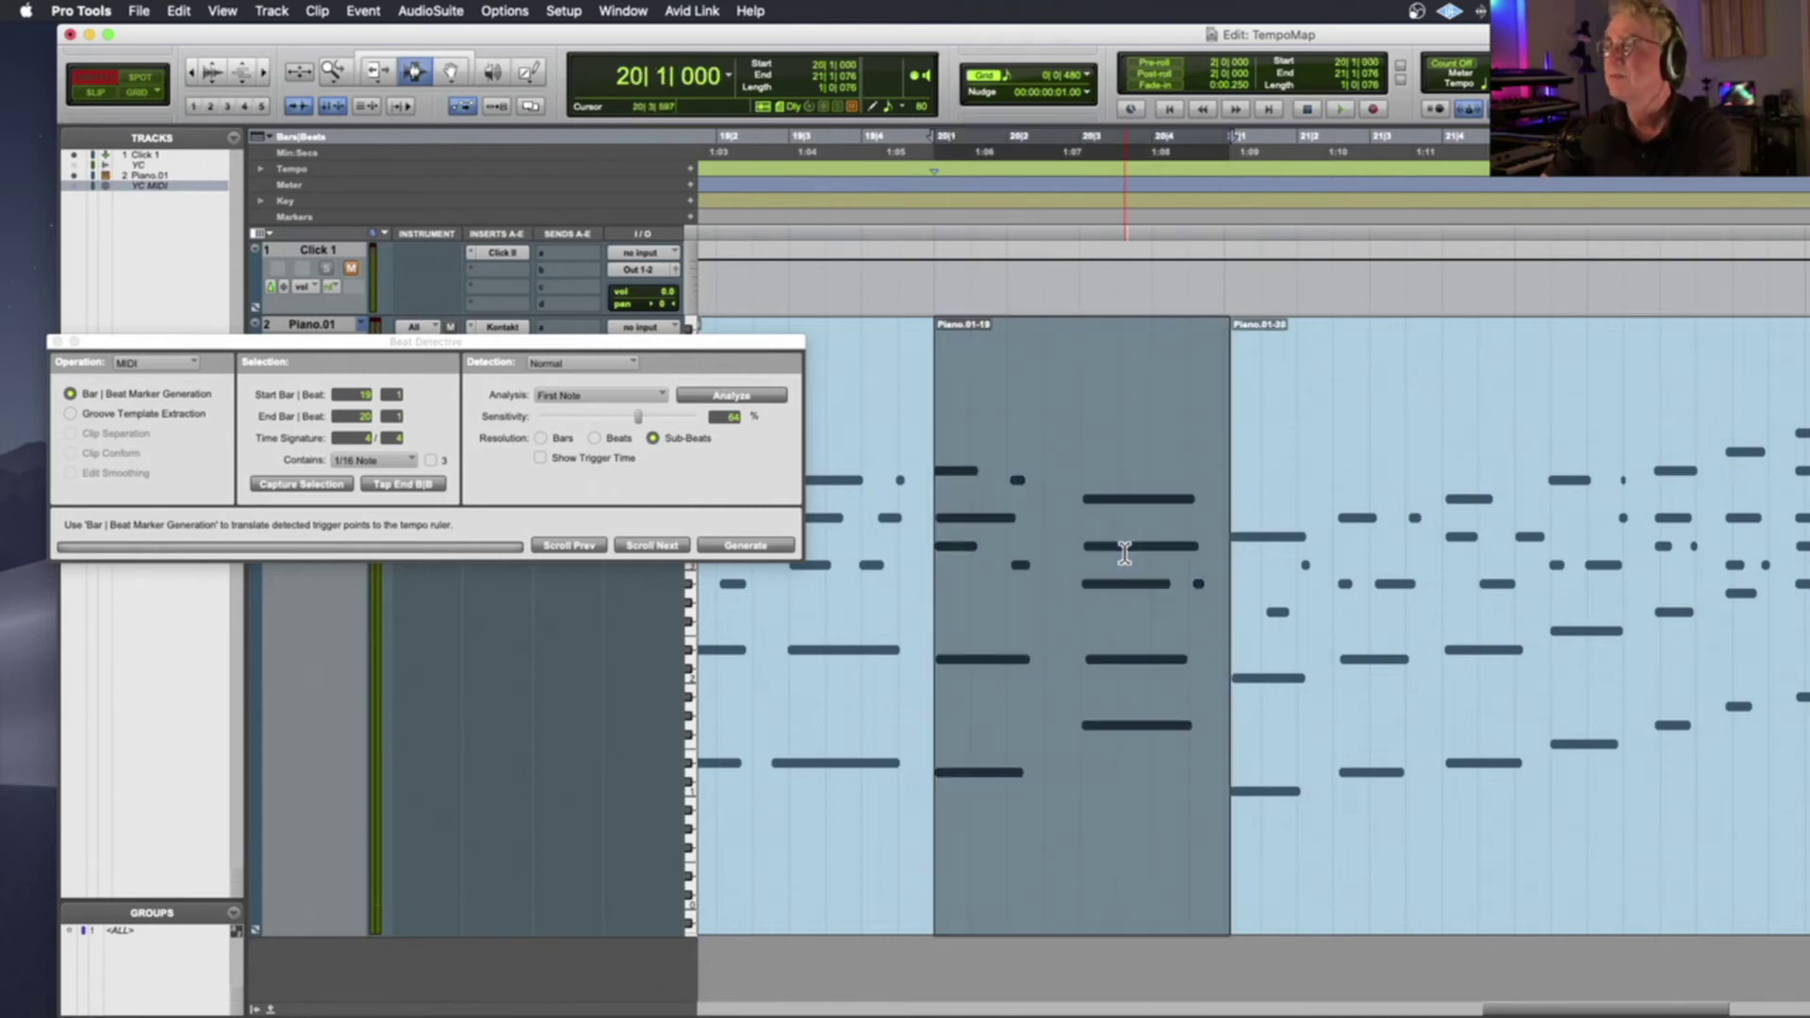
Capture the measure 20 clip as 20|1 to 21|1 in 4/4 and generate its beat markers, preserving sample position
click(319, 483)
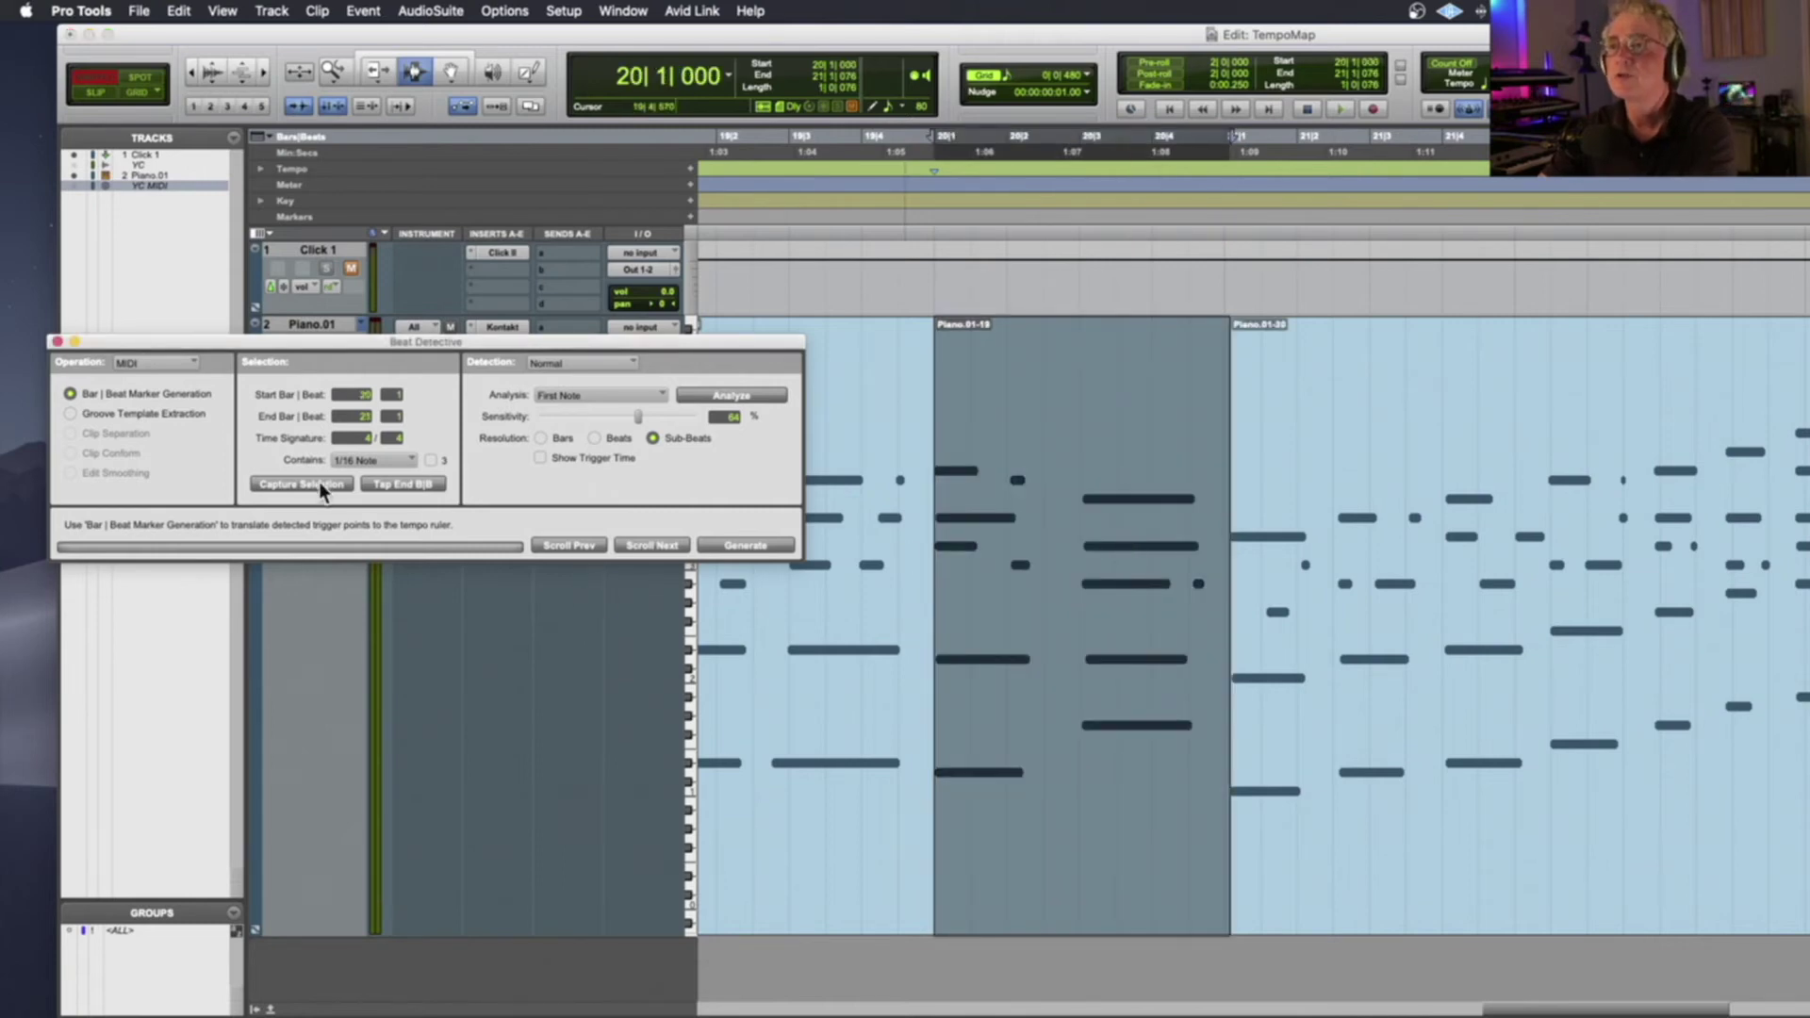
click(755, 546)
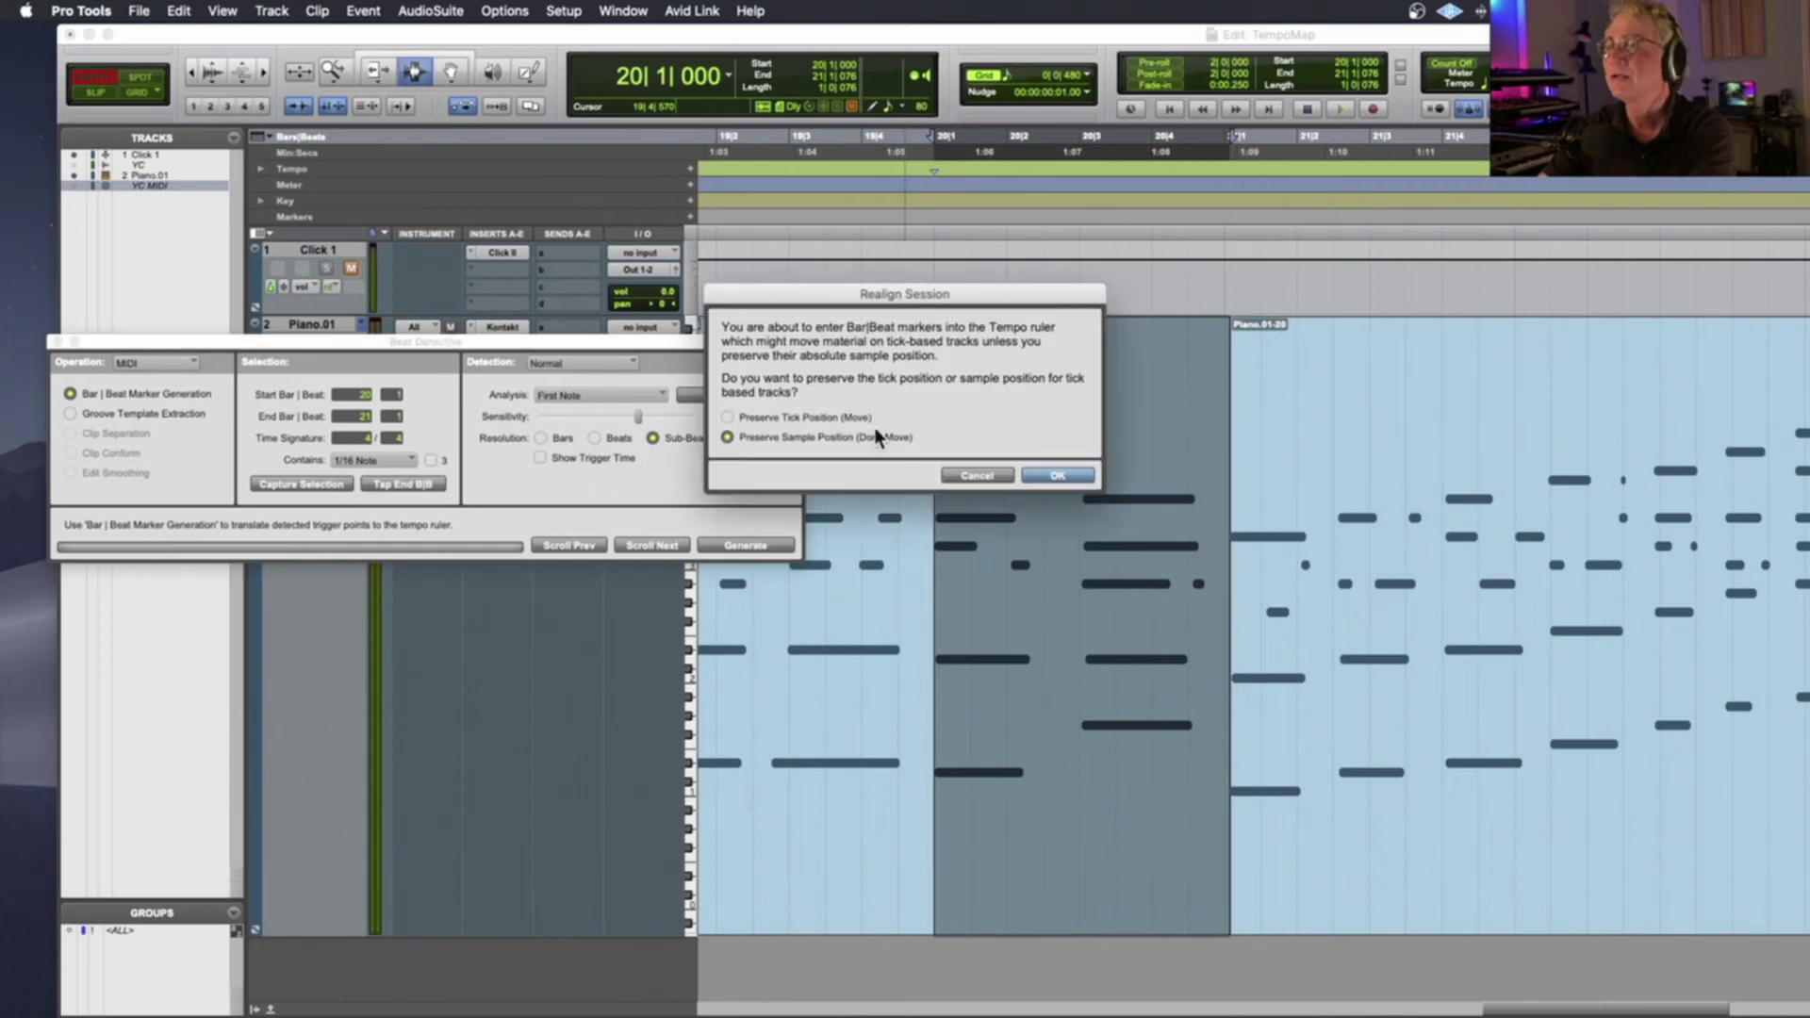
click(1058, 476)
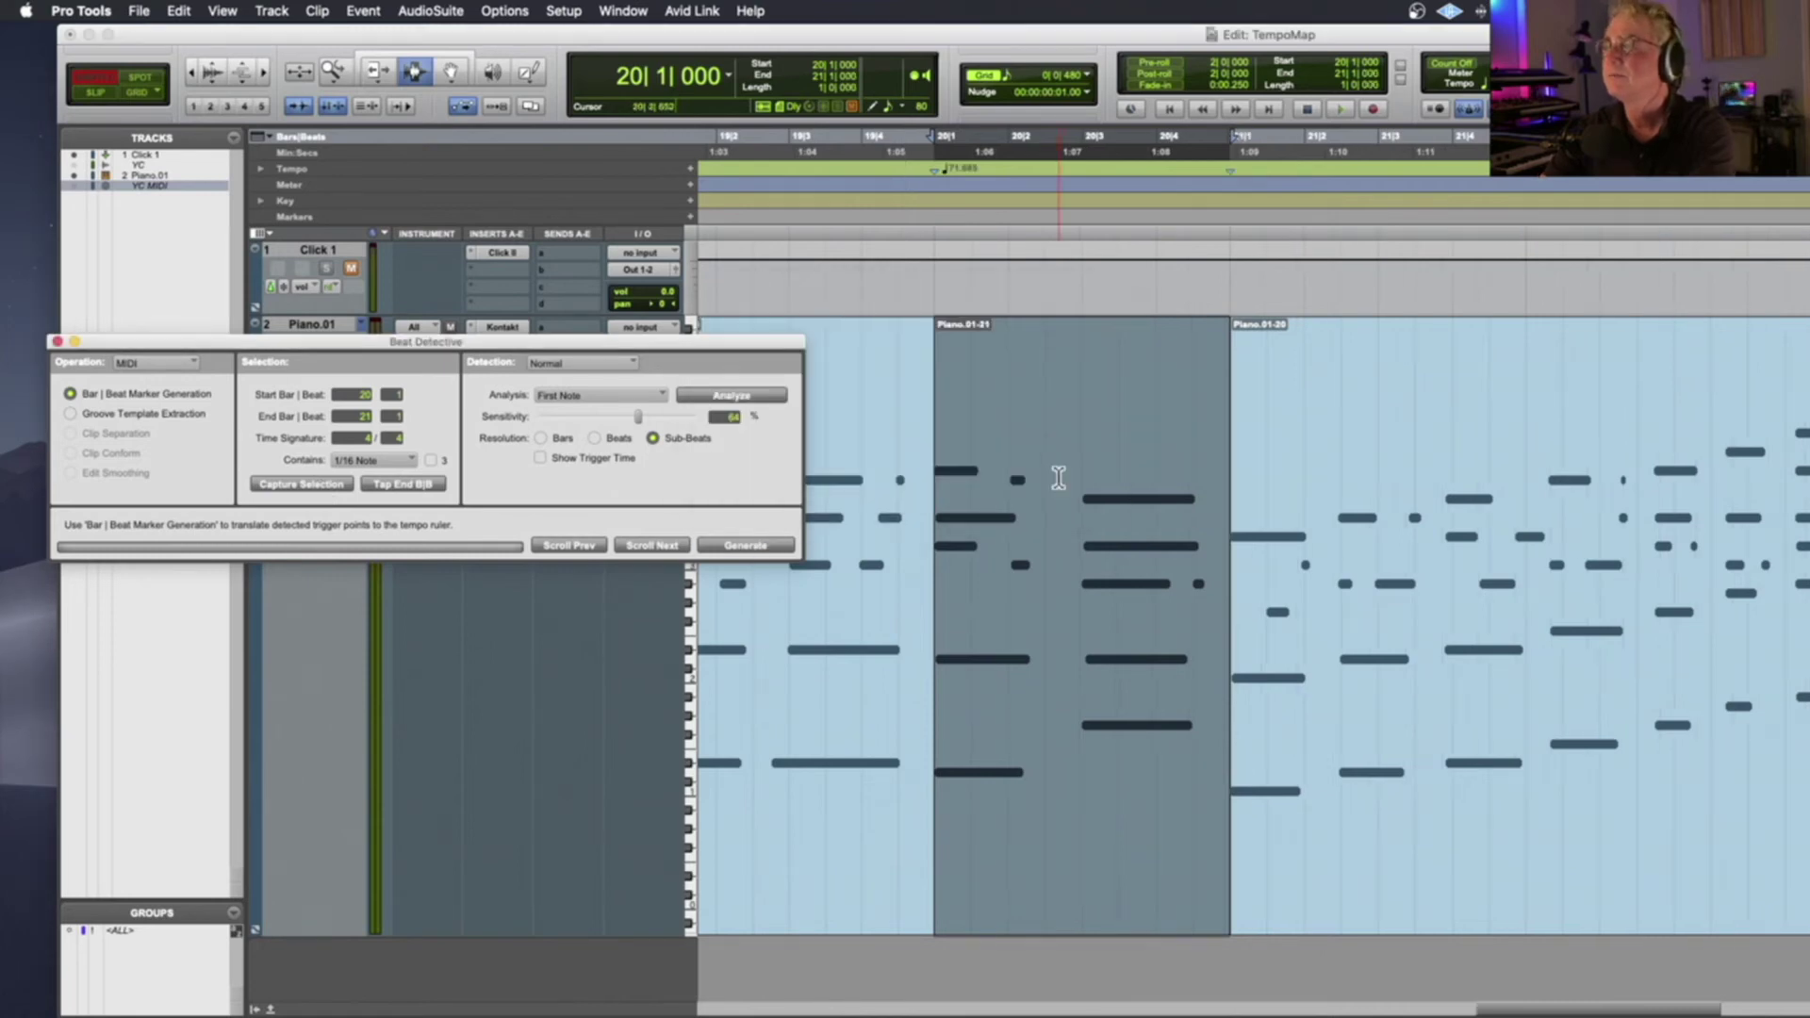
Play the music from 20|4|860 twice to work out the meter of measure 21
click(1223, 575)
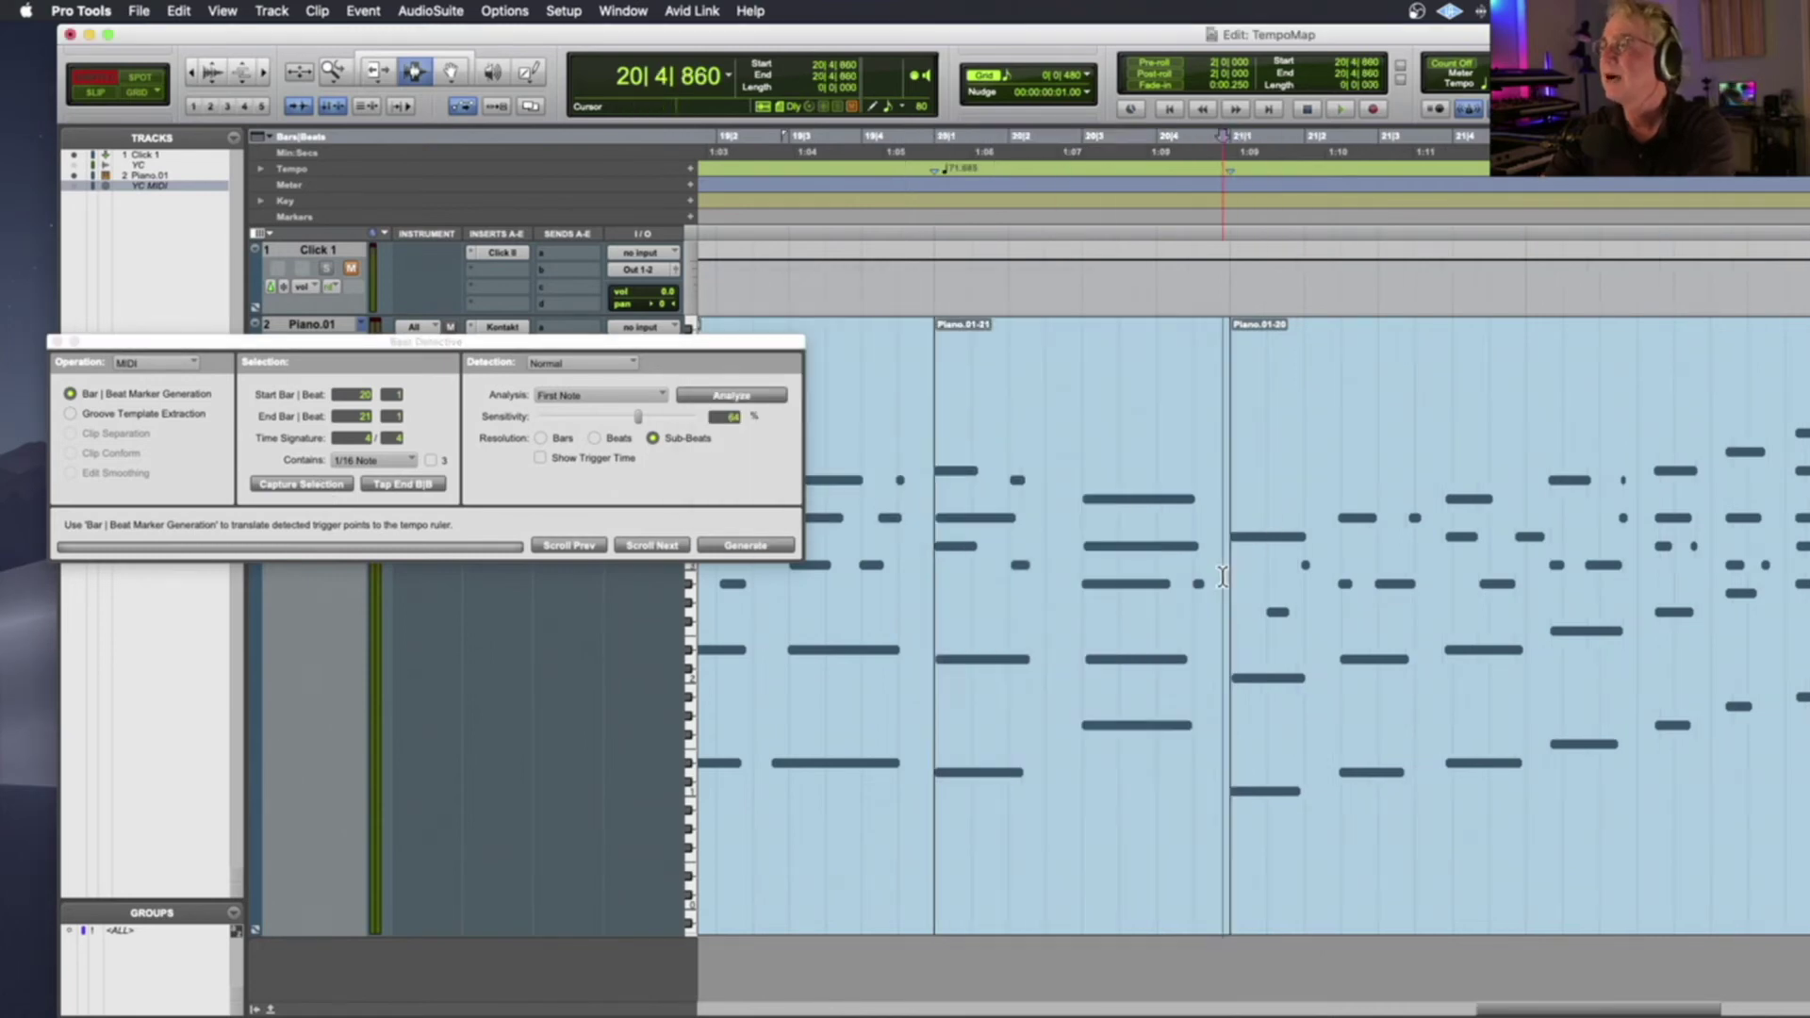
key(space)
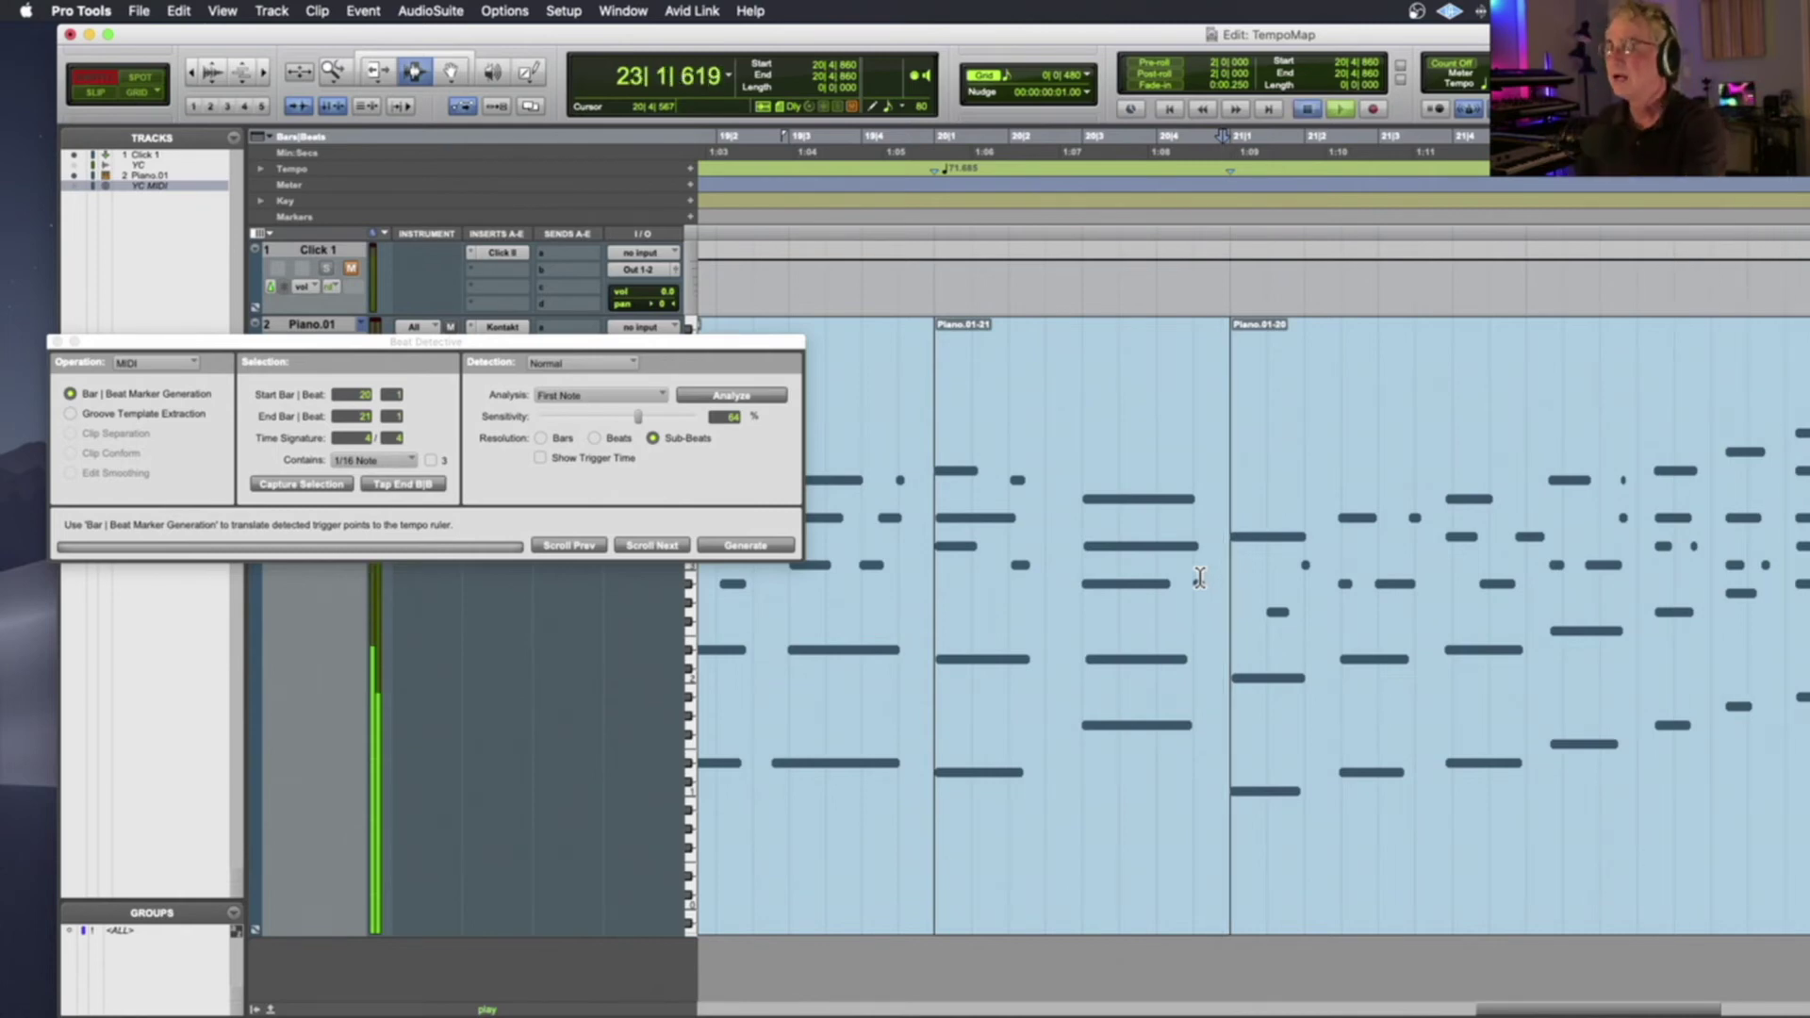
key(space)
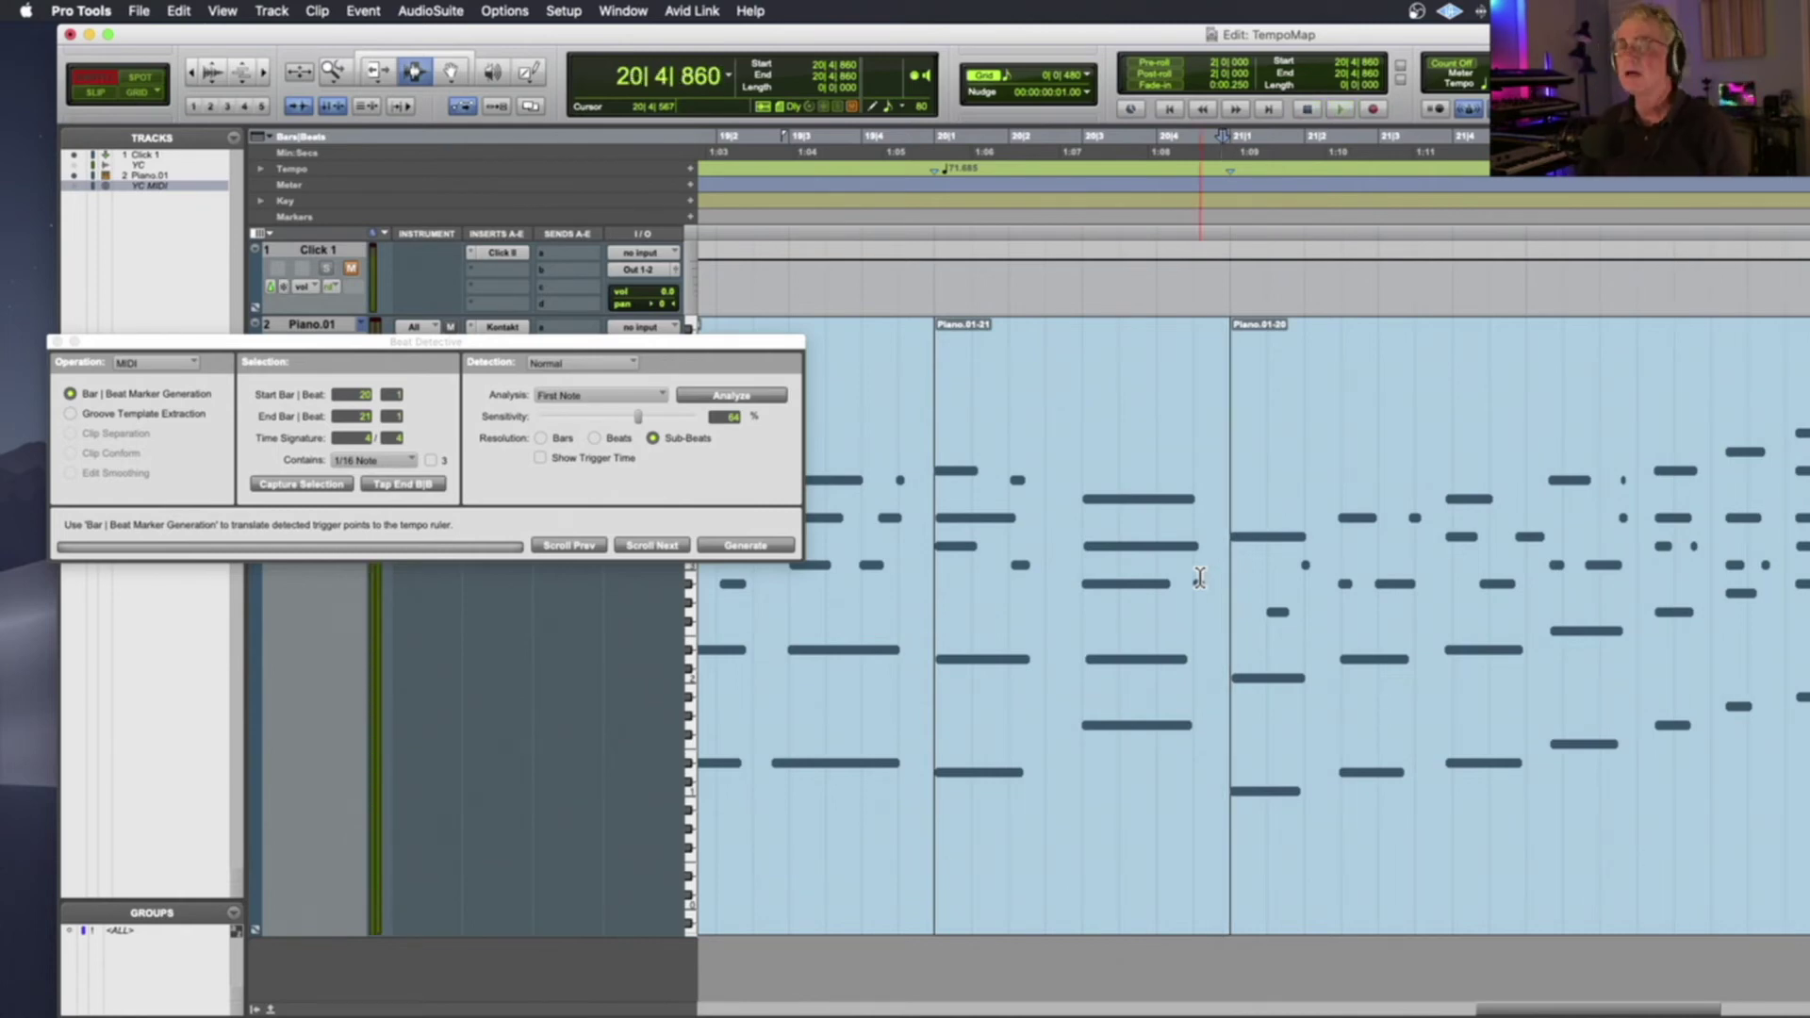
key(space)
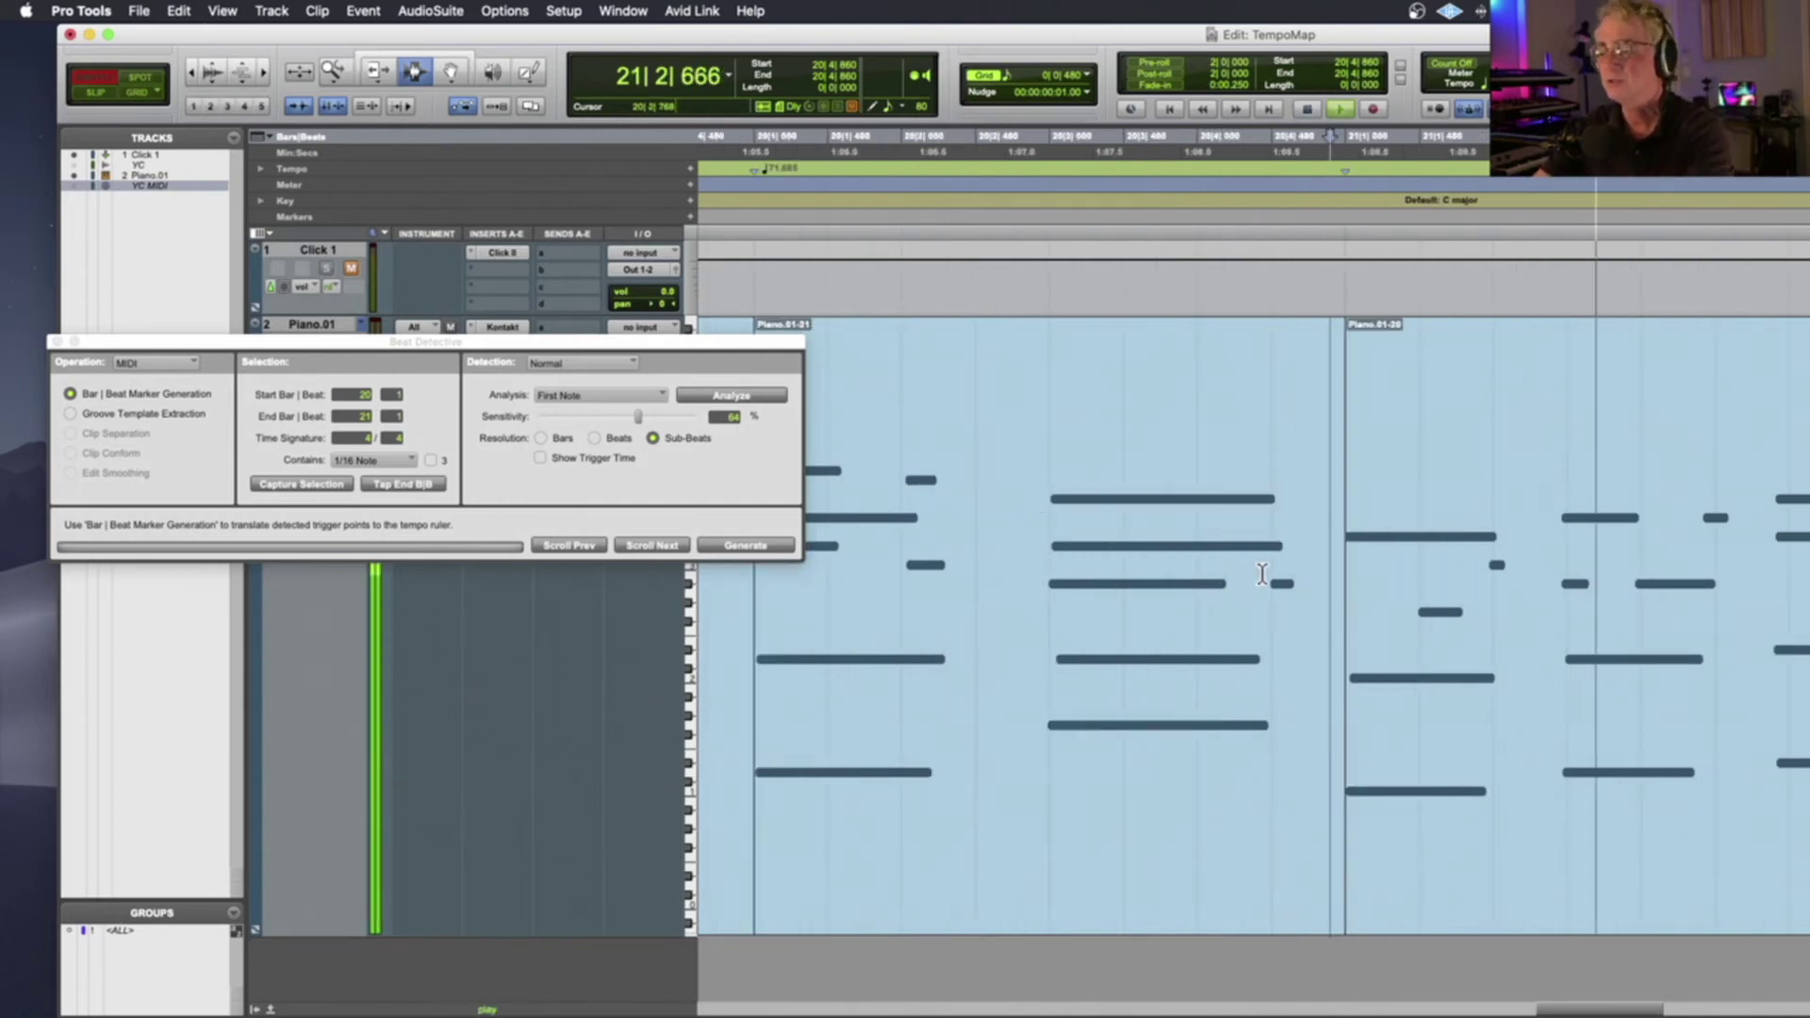
key(space)
Separate the piano clip at the chord starting on 21|3|863 and select the clip beginning at 21|1|000
click(1669, 573)
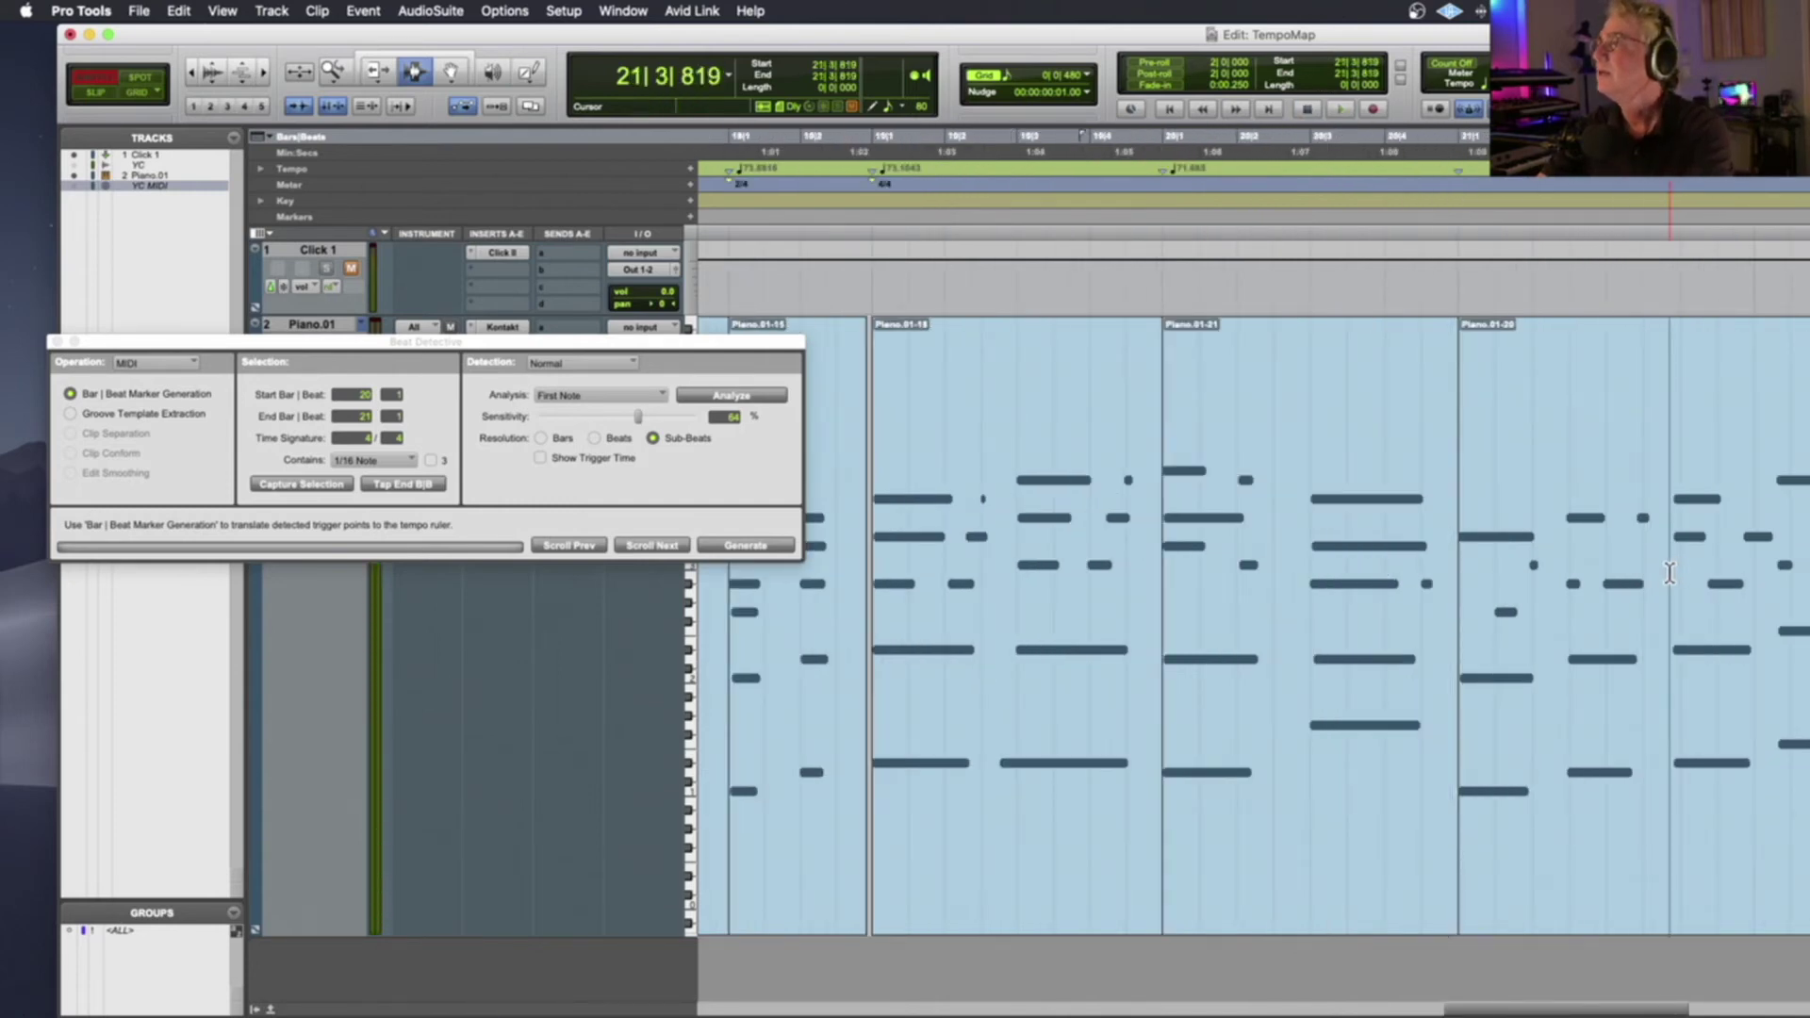
key(Tab)
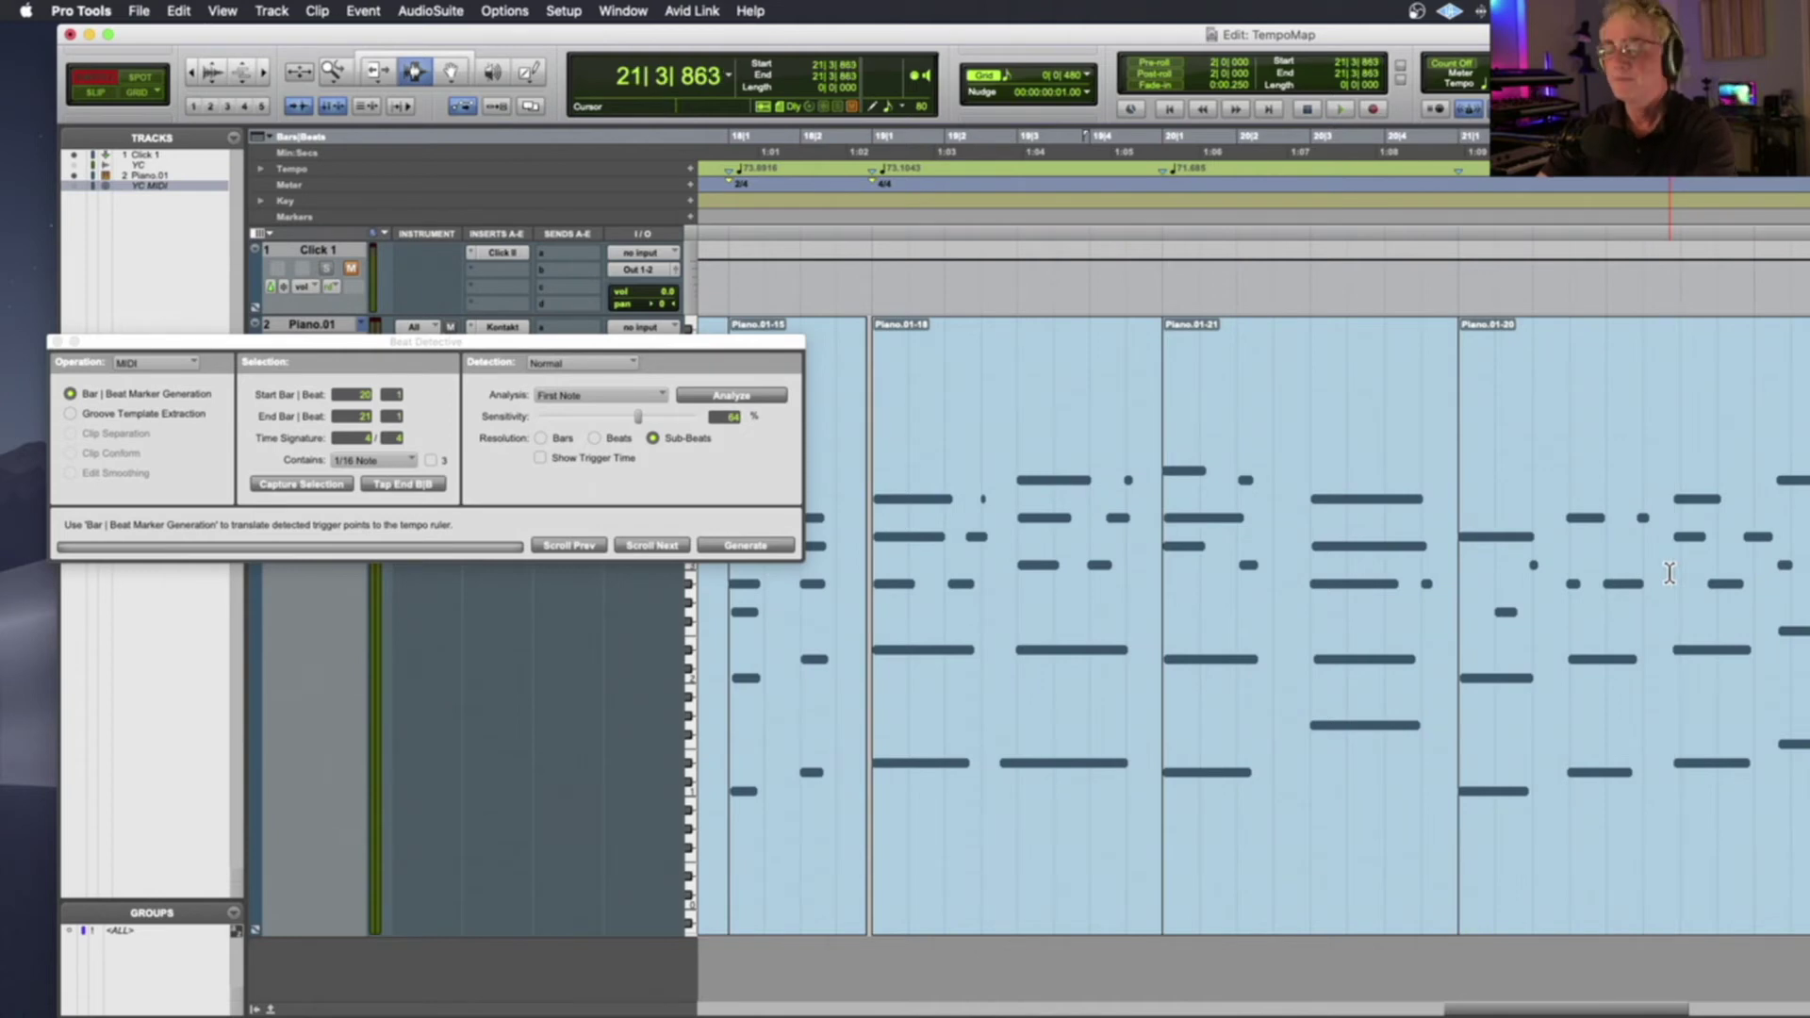
key(super+e)
double_click(1539, 573)
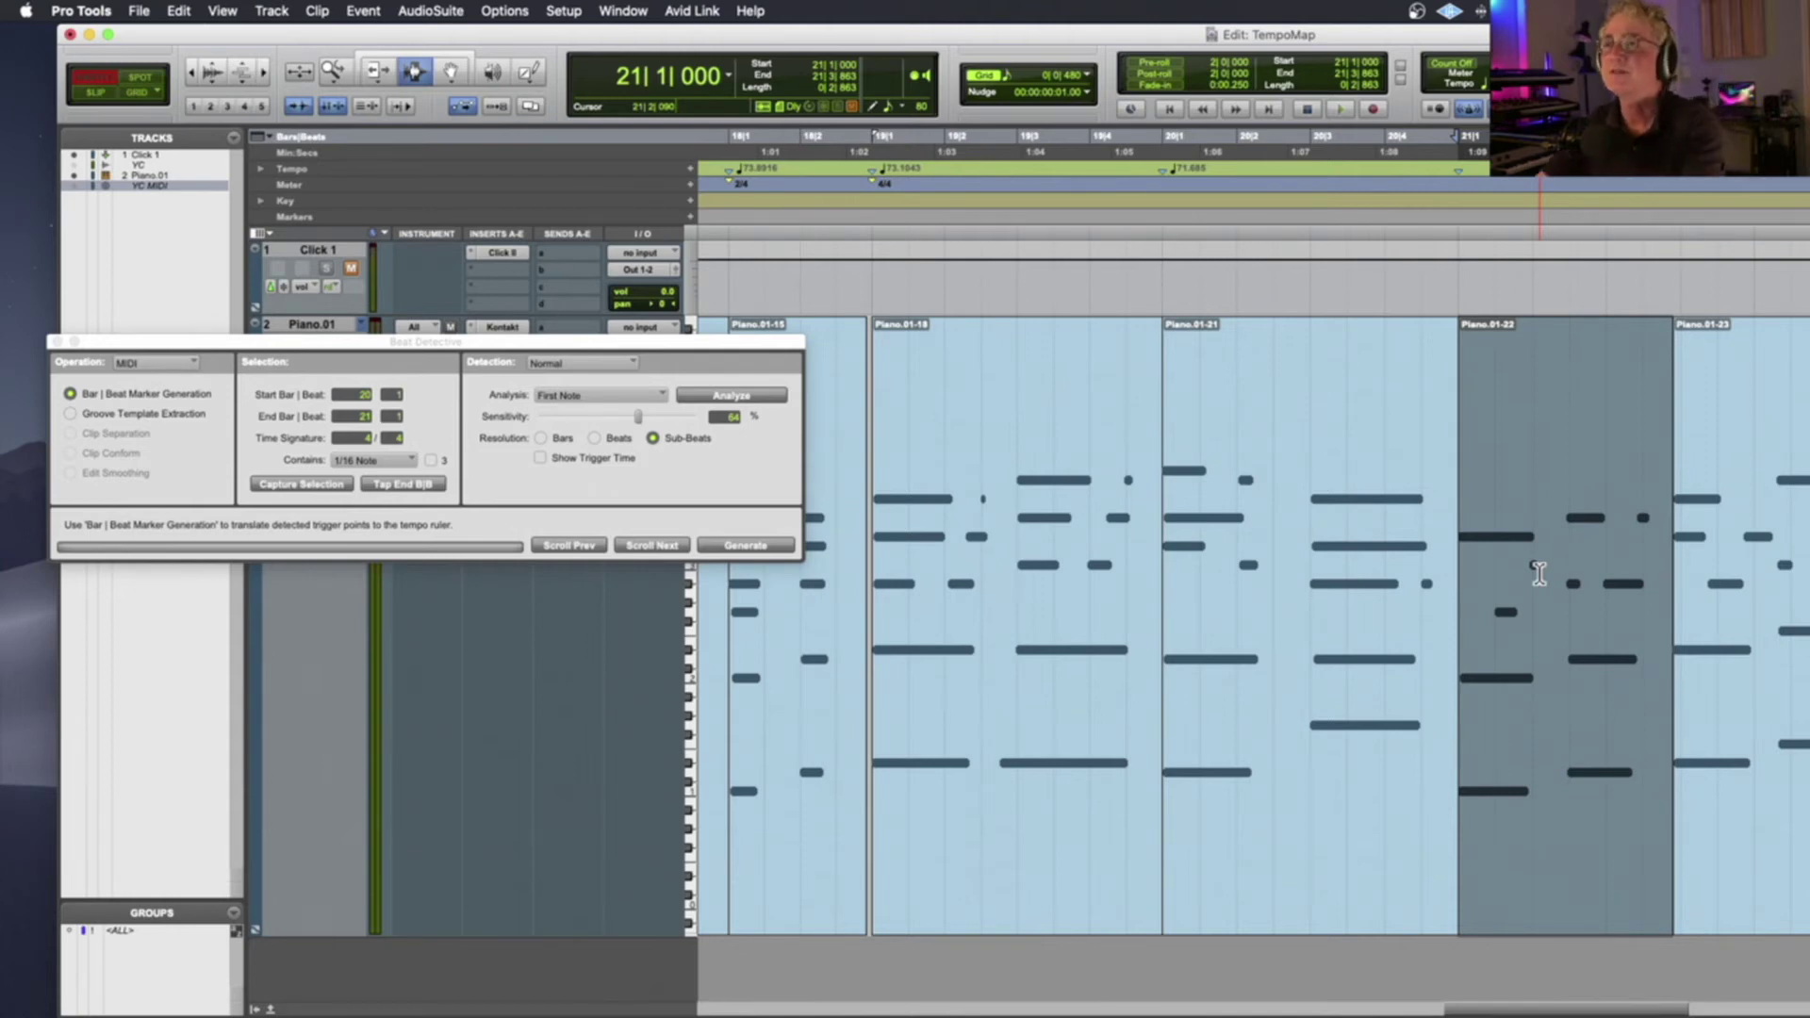
Set Beat Detective's time signature to 6/8 and range to 21|1 through 22|1, and generate the beat markers preserving sample position
click(354, 435)
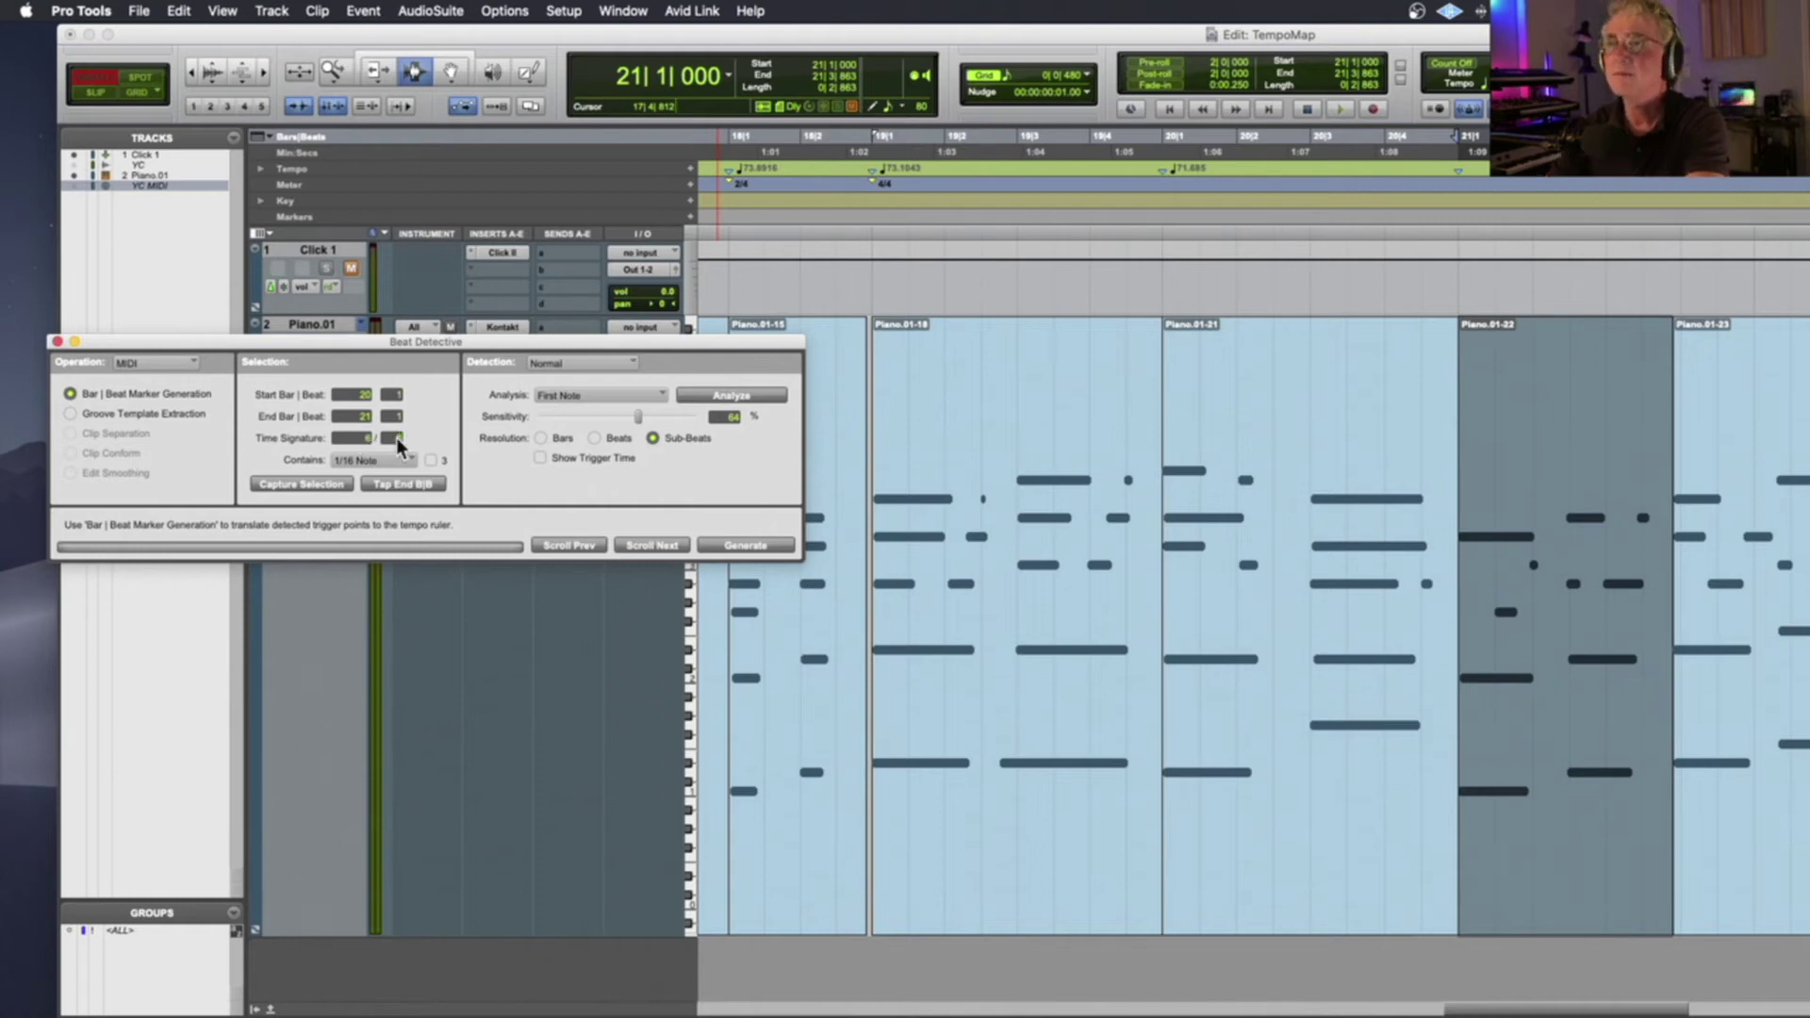
click(362, 394)
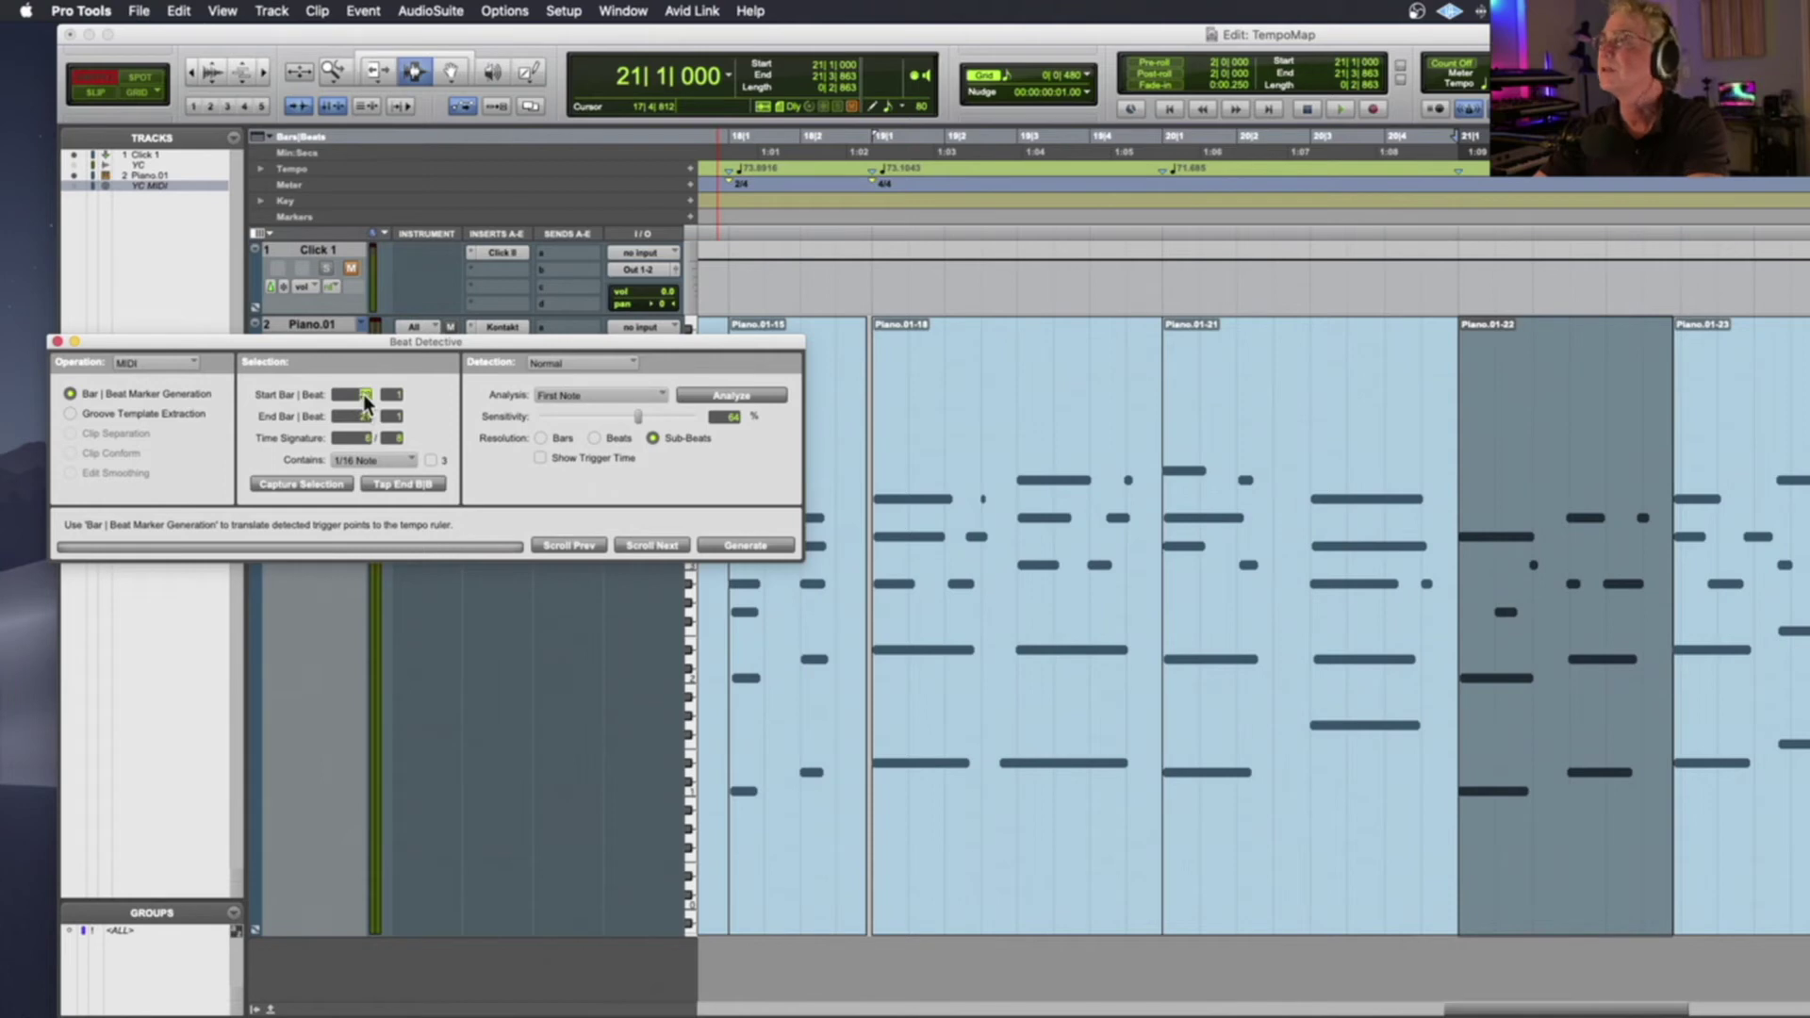
click(365, 415)
text(22)
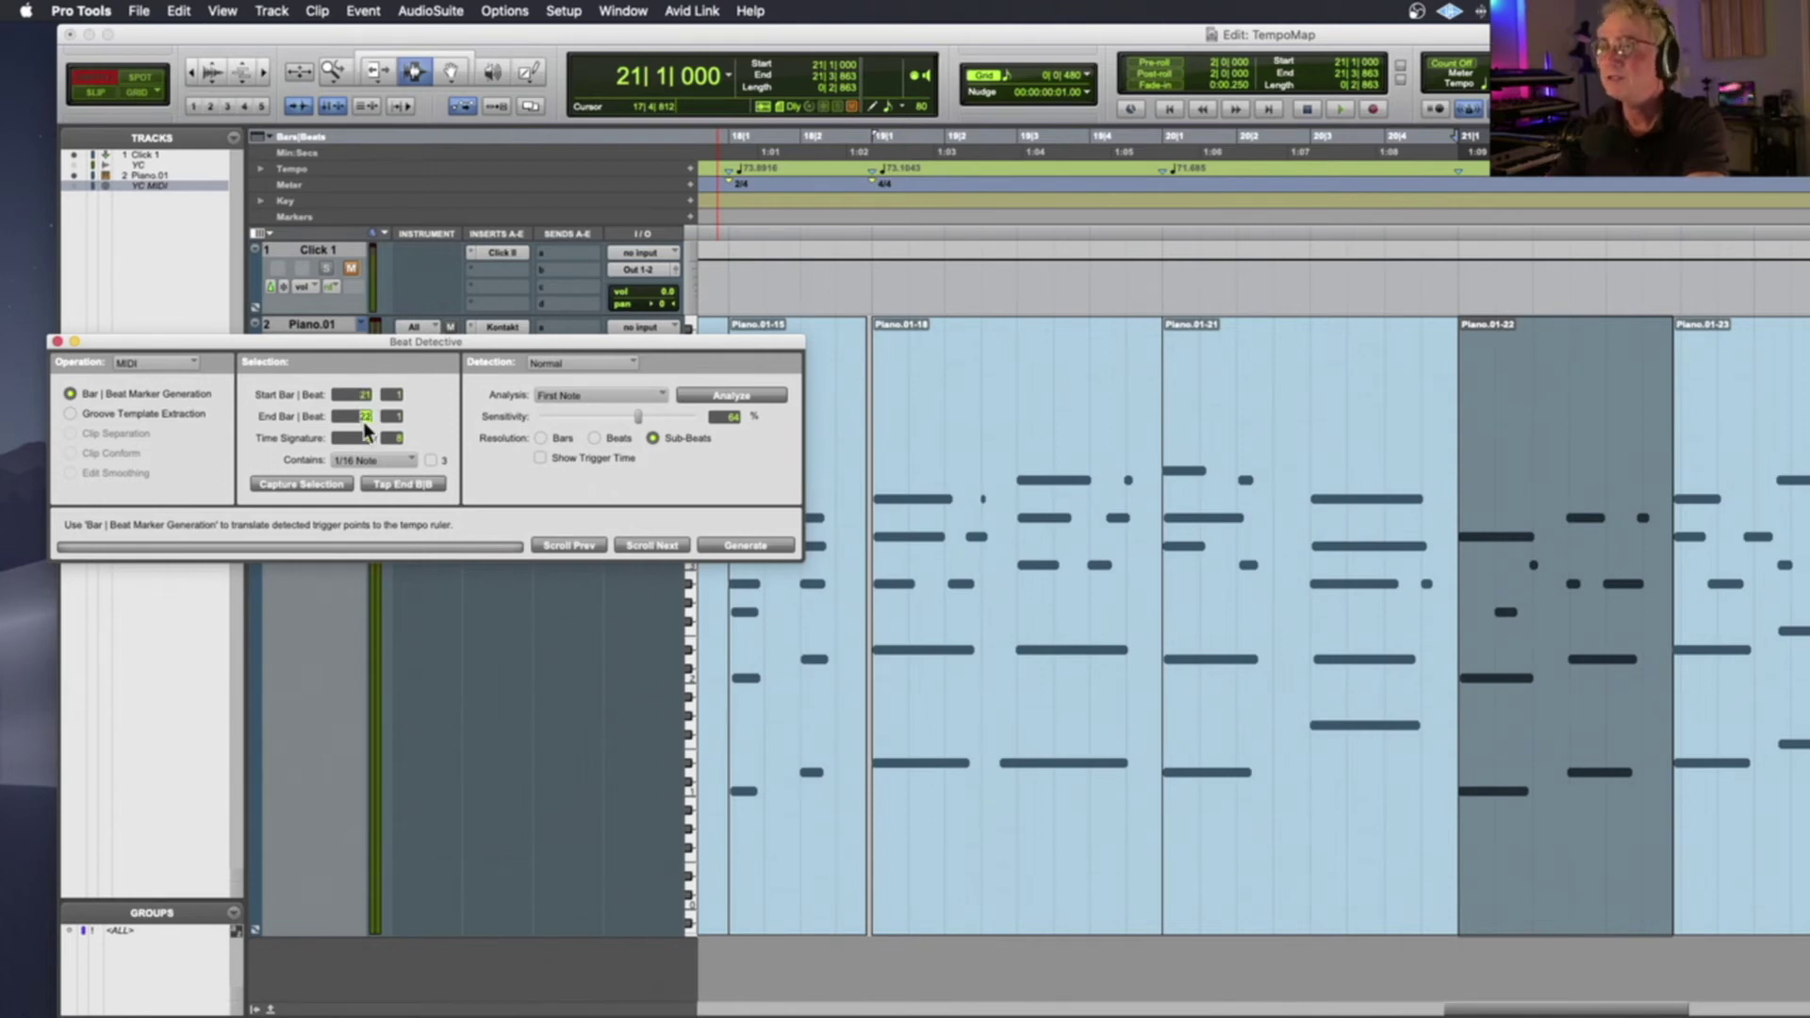
click(751, 544)
click(1058, 475)
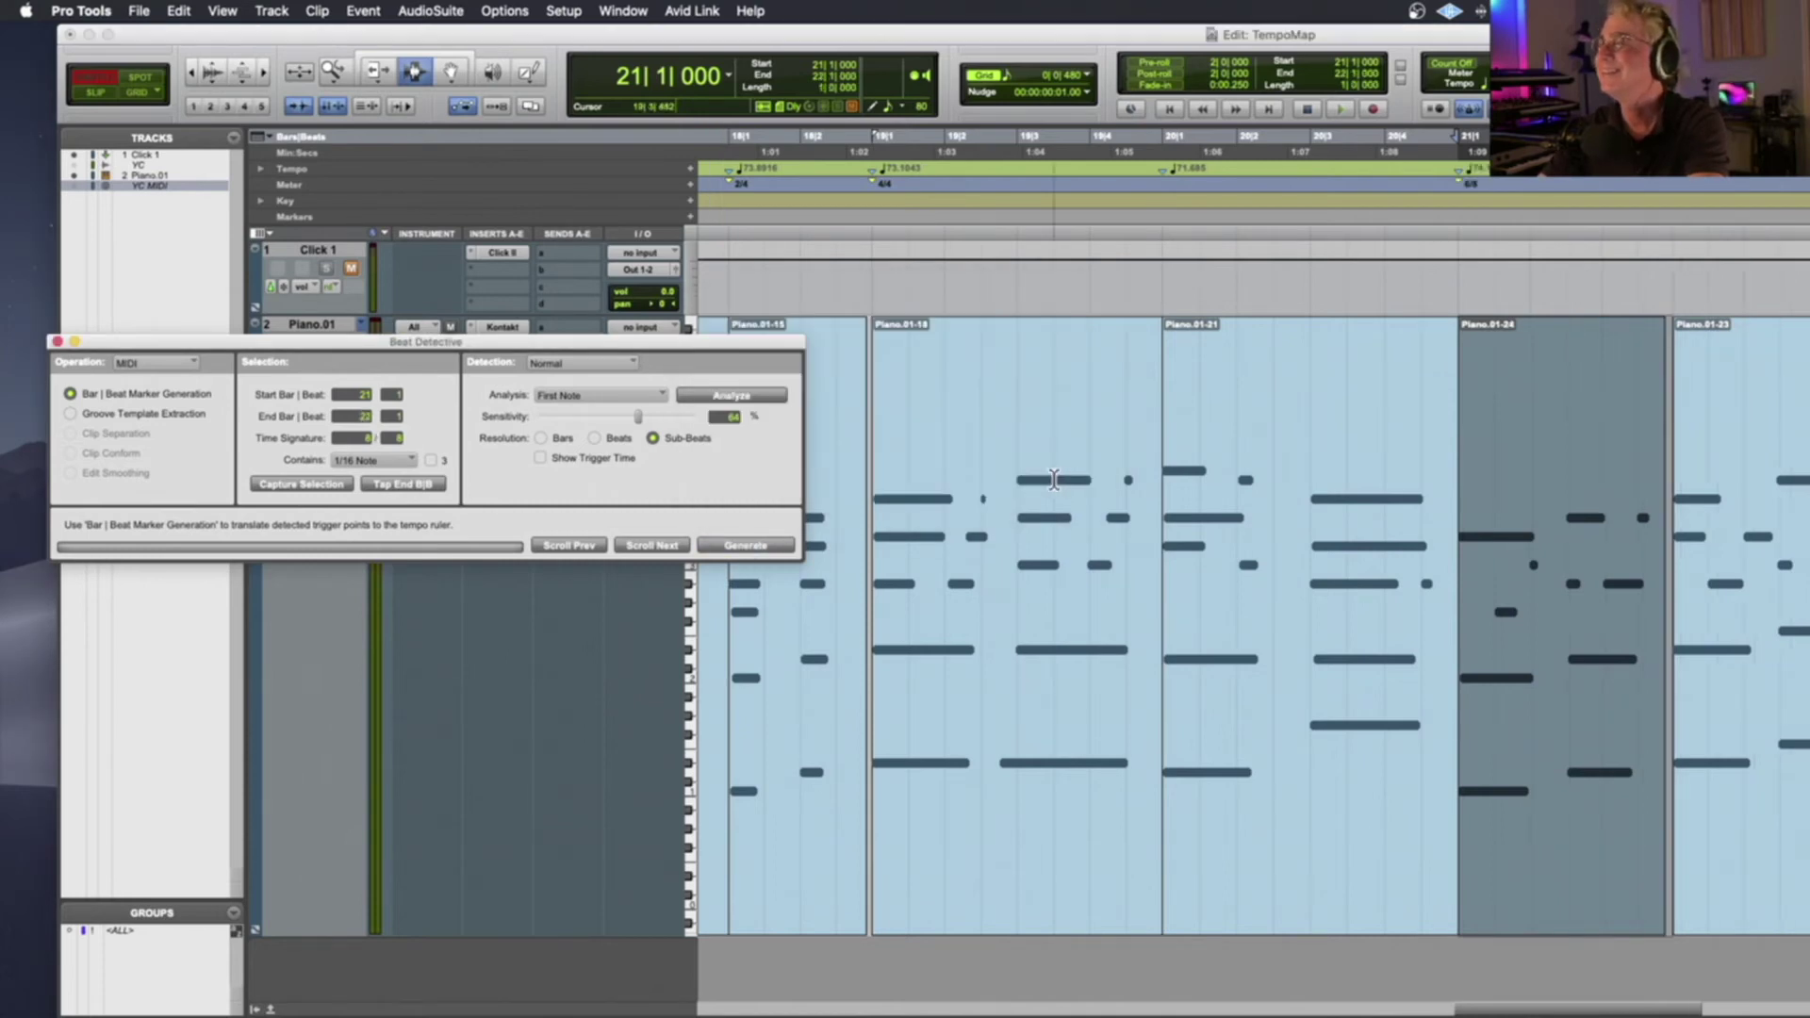
Play the music from 21|6|473 to find where measure 22 ends
scroll(1223, 426, right, 5)
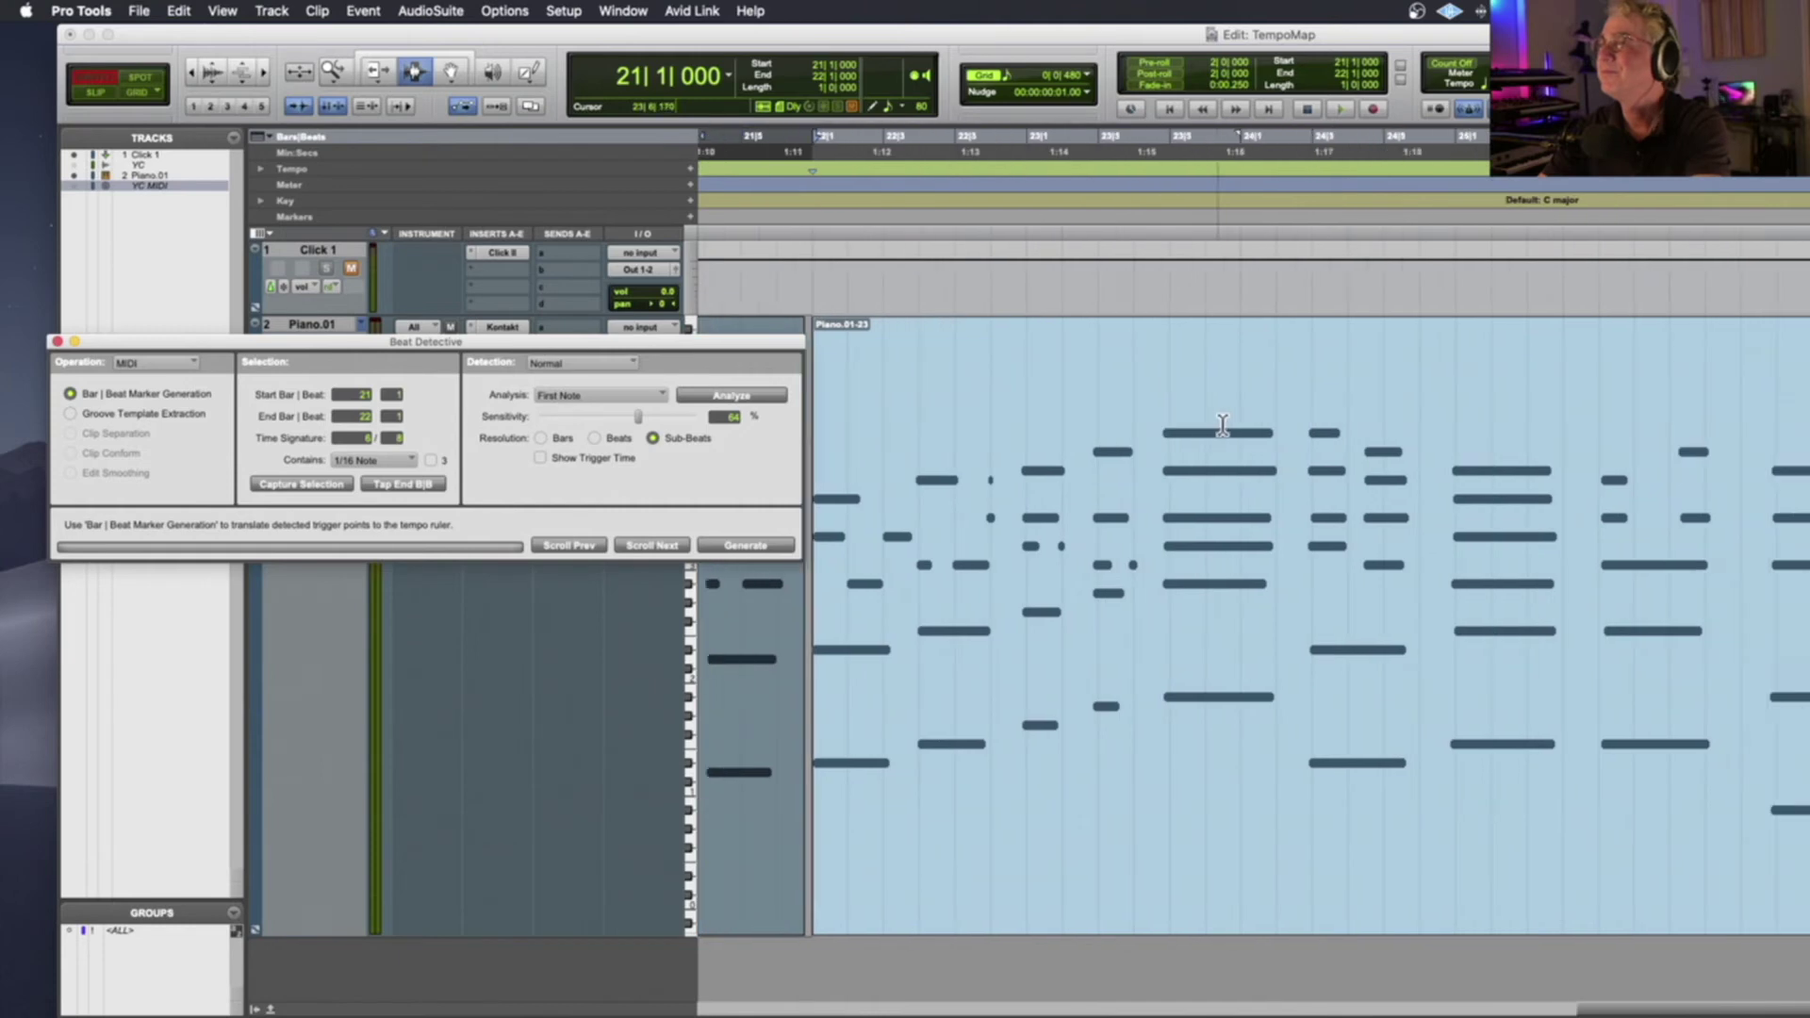
scroll(1223, 426, left, 4)
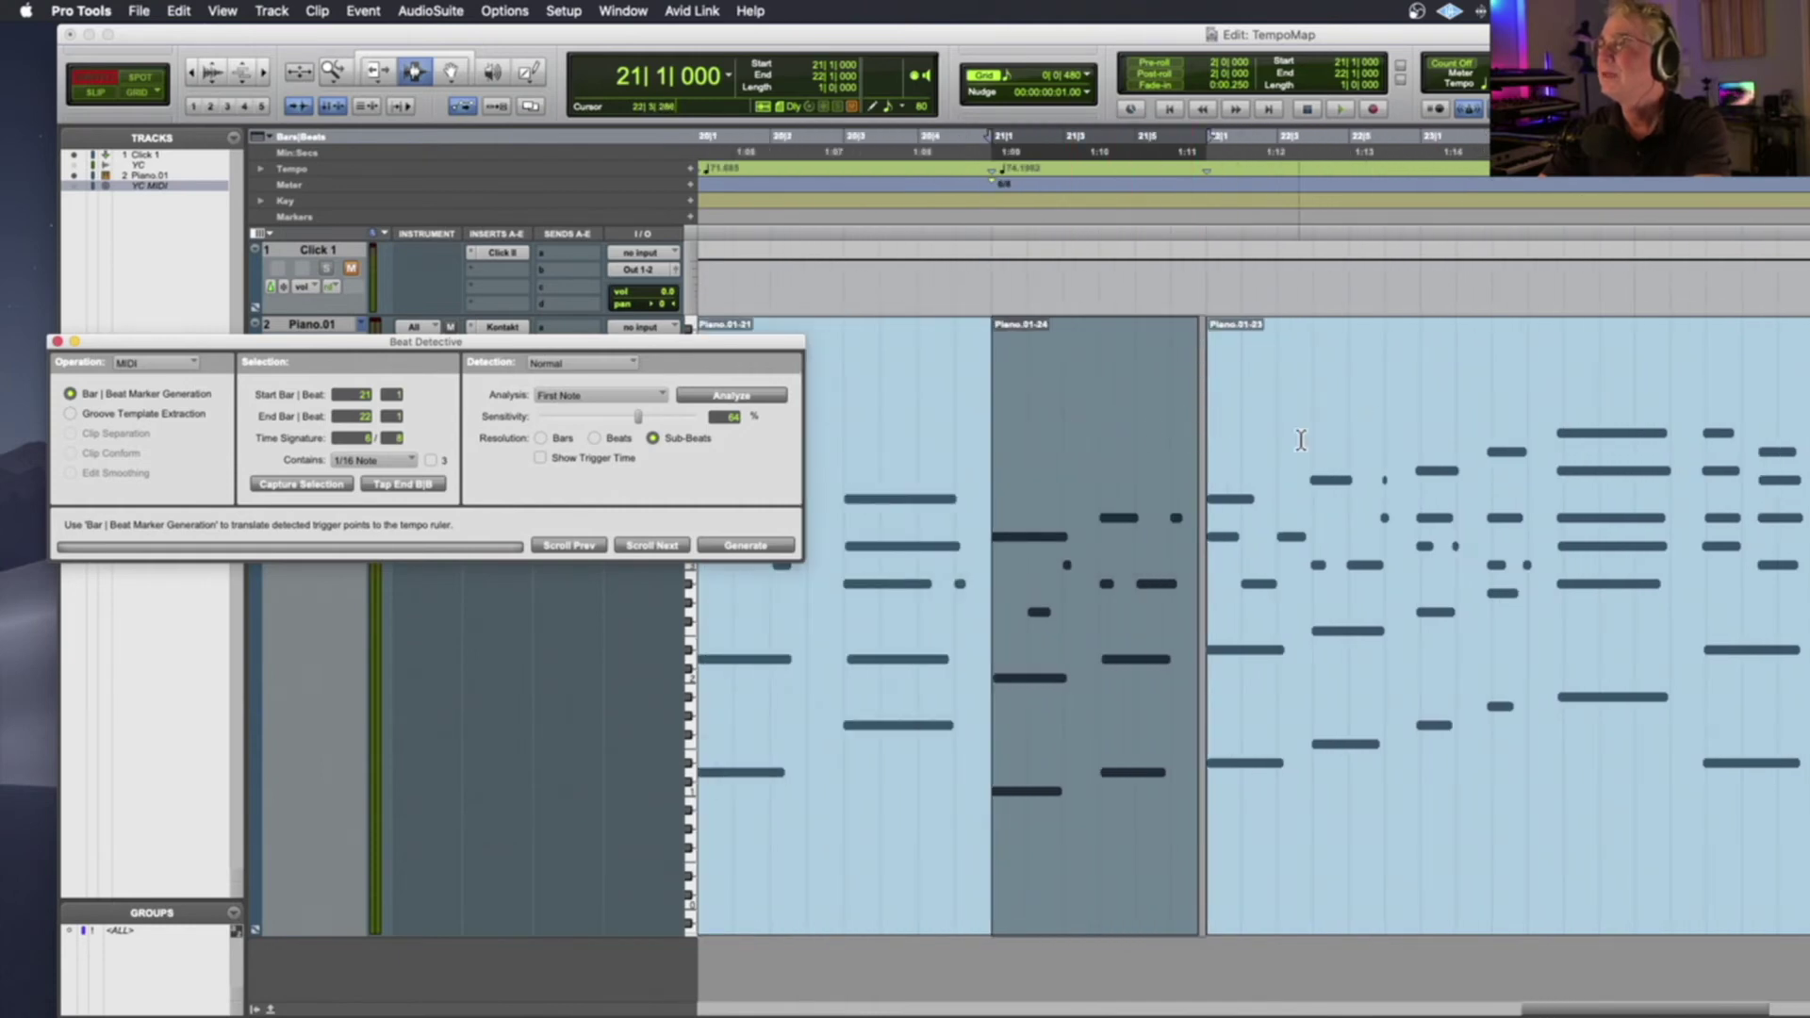
click(1203, 453)
key(space)
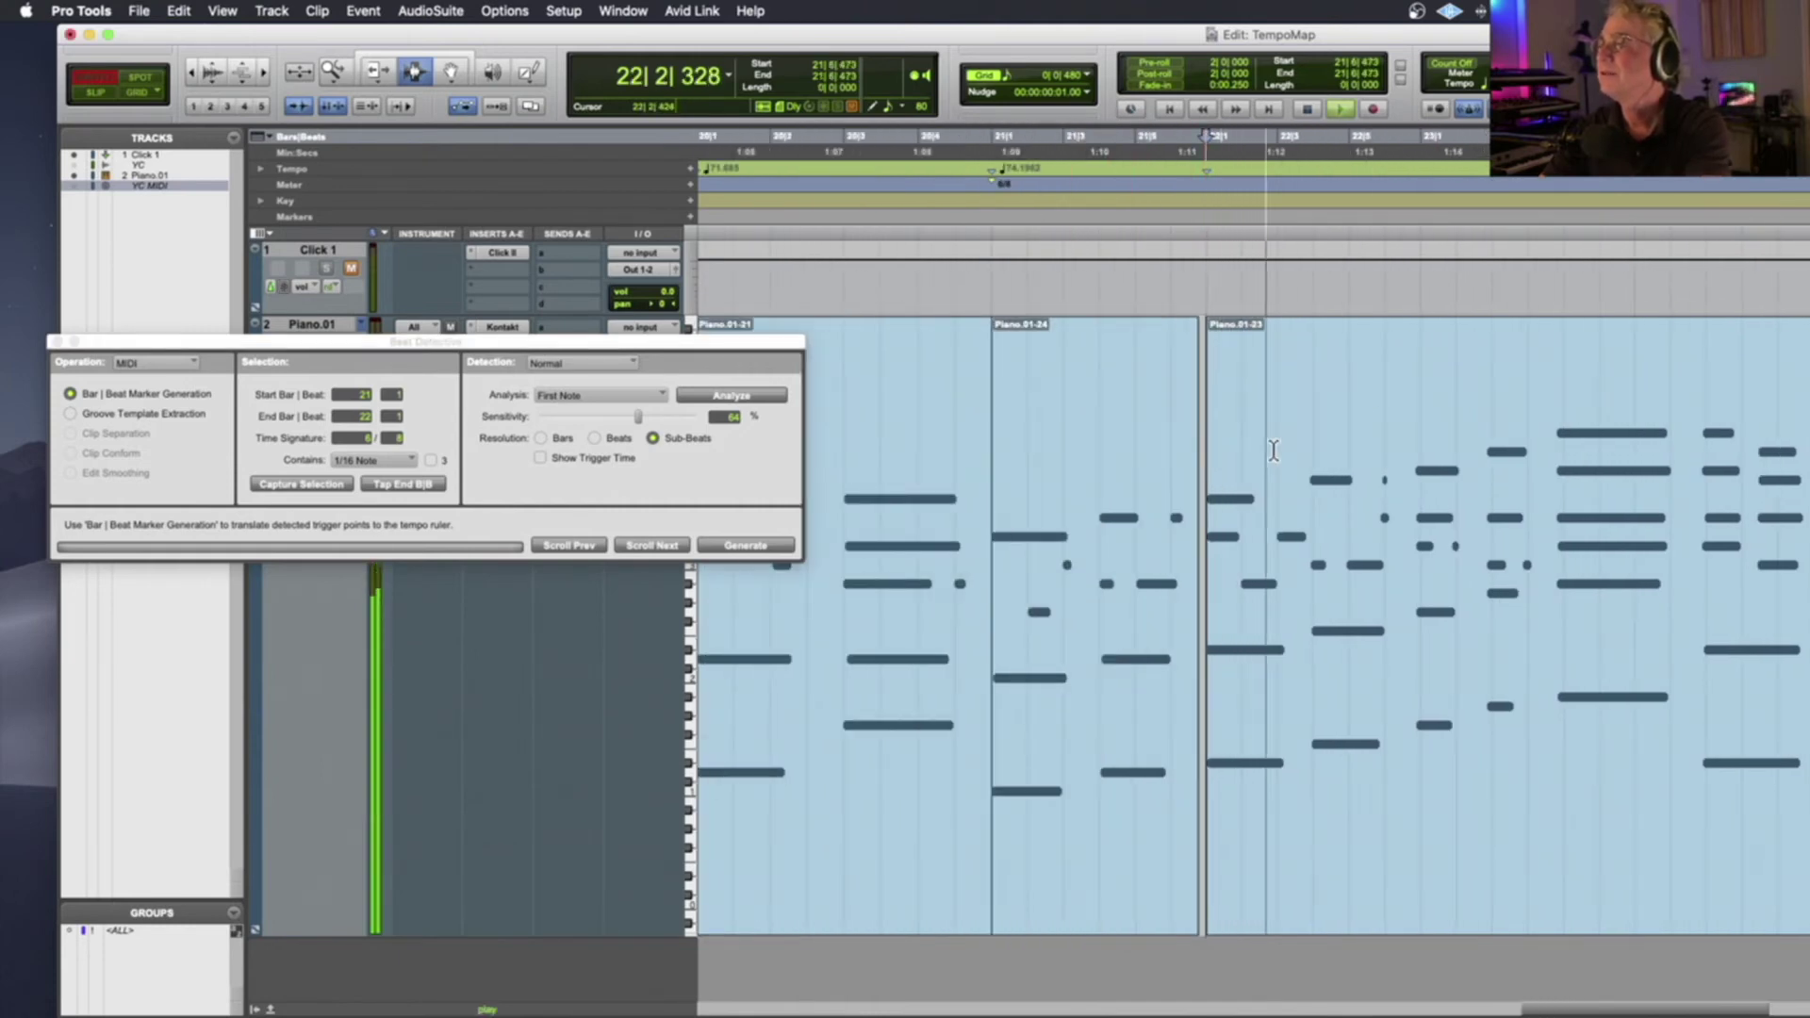
Separate the piano clip at the chord starting on 22|6|422 and select the clip beginning at 22|1|000
click(1413, 488)
key(super+e)
click(1358, 481)
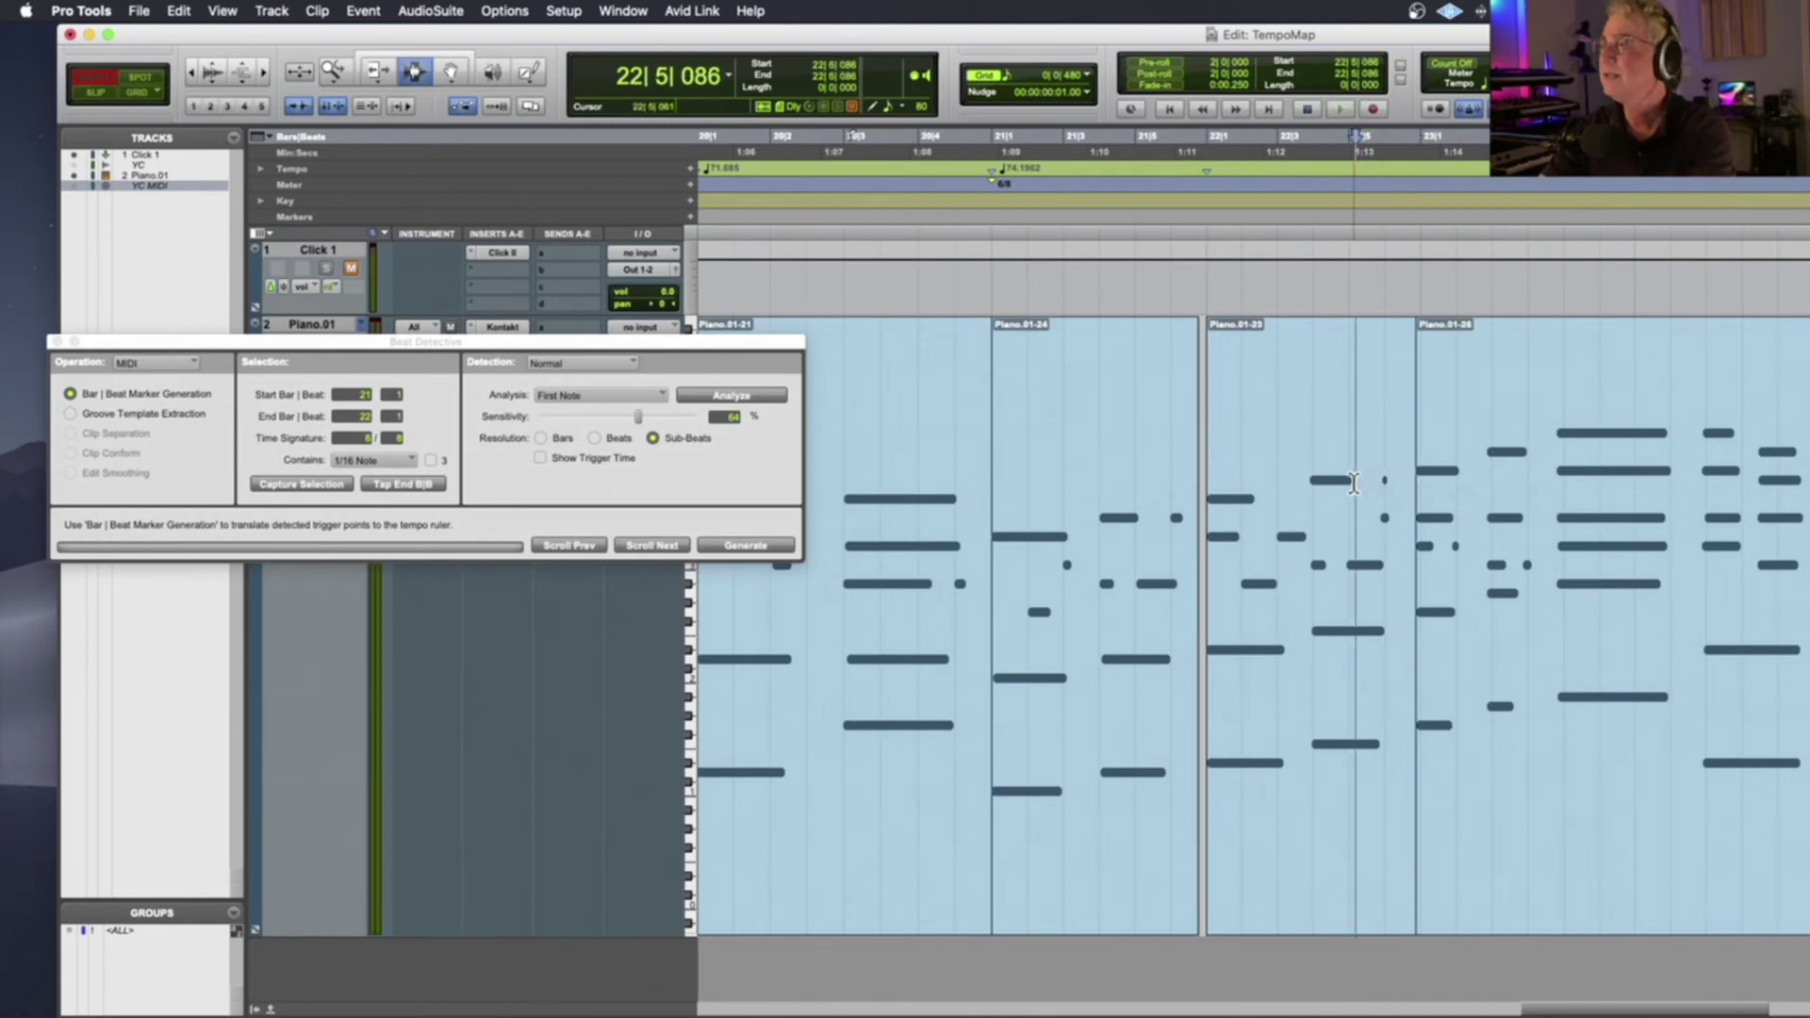
double_click(1358, 482)
Capture the measure 22 clip as 22|1 to 23|1 in 6/8 and generate its beat markers, preserving sample position
click(301, 481)
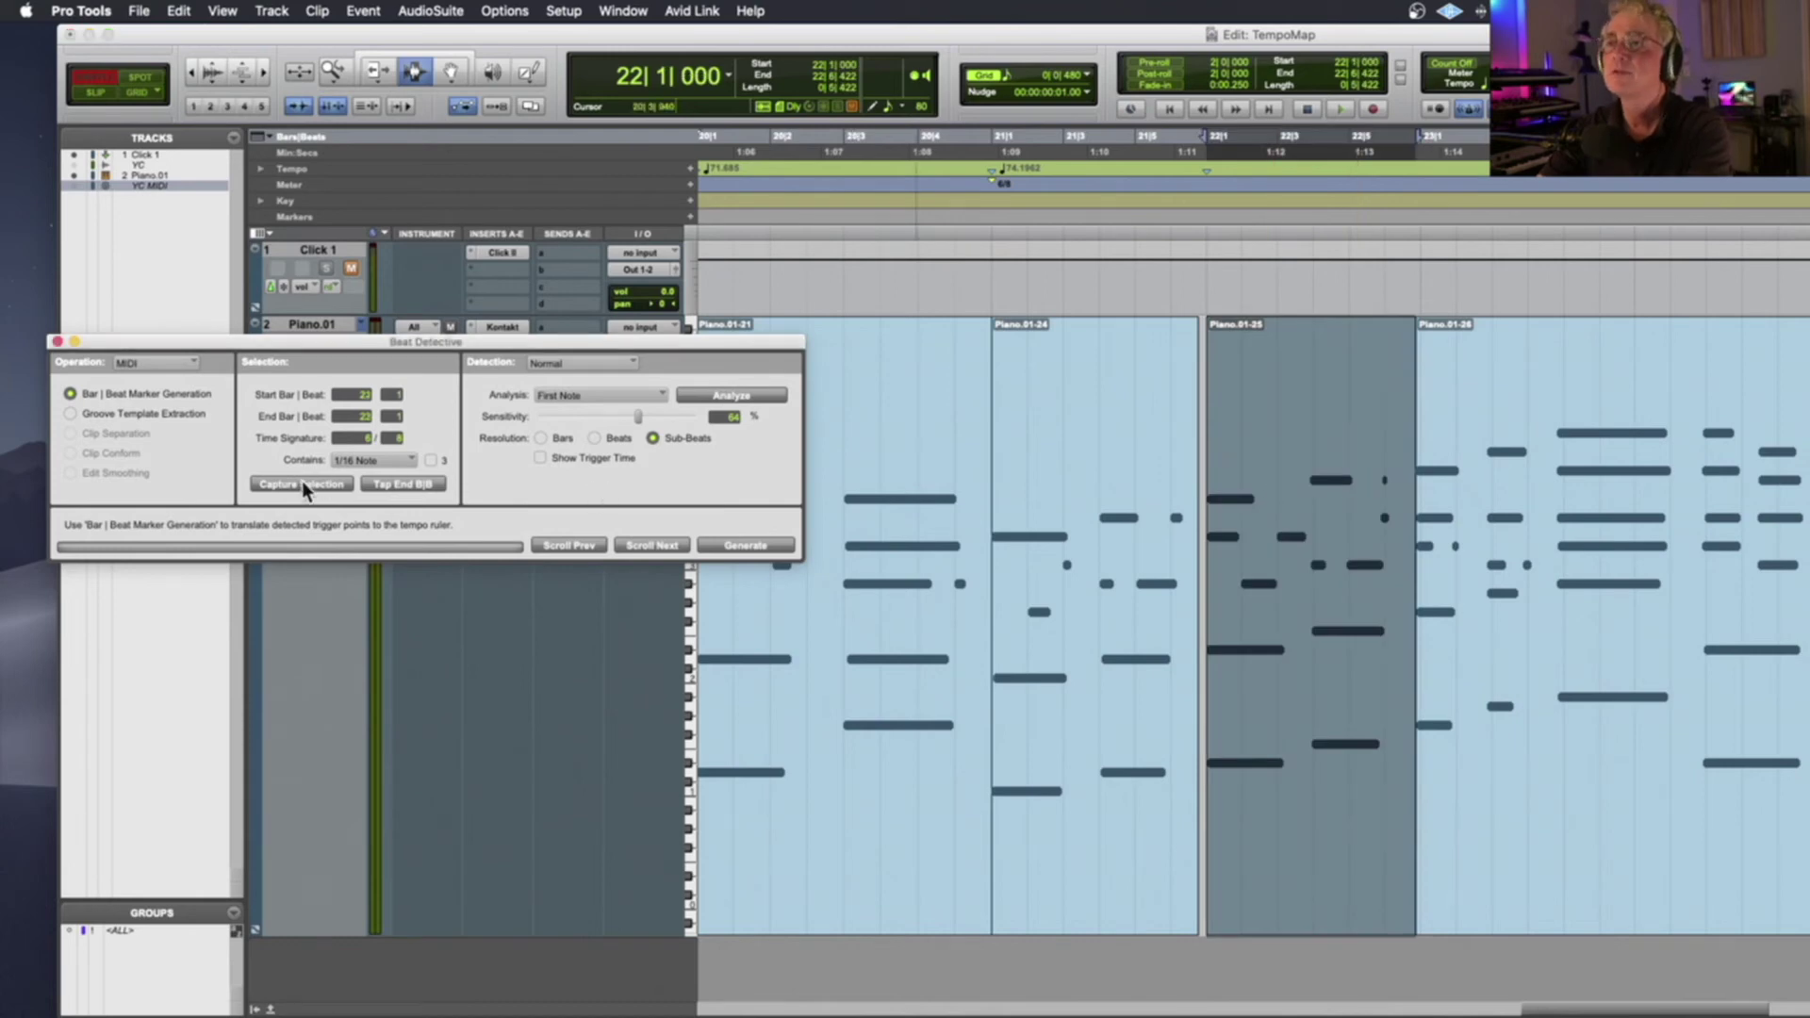
click(309, 479)
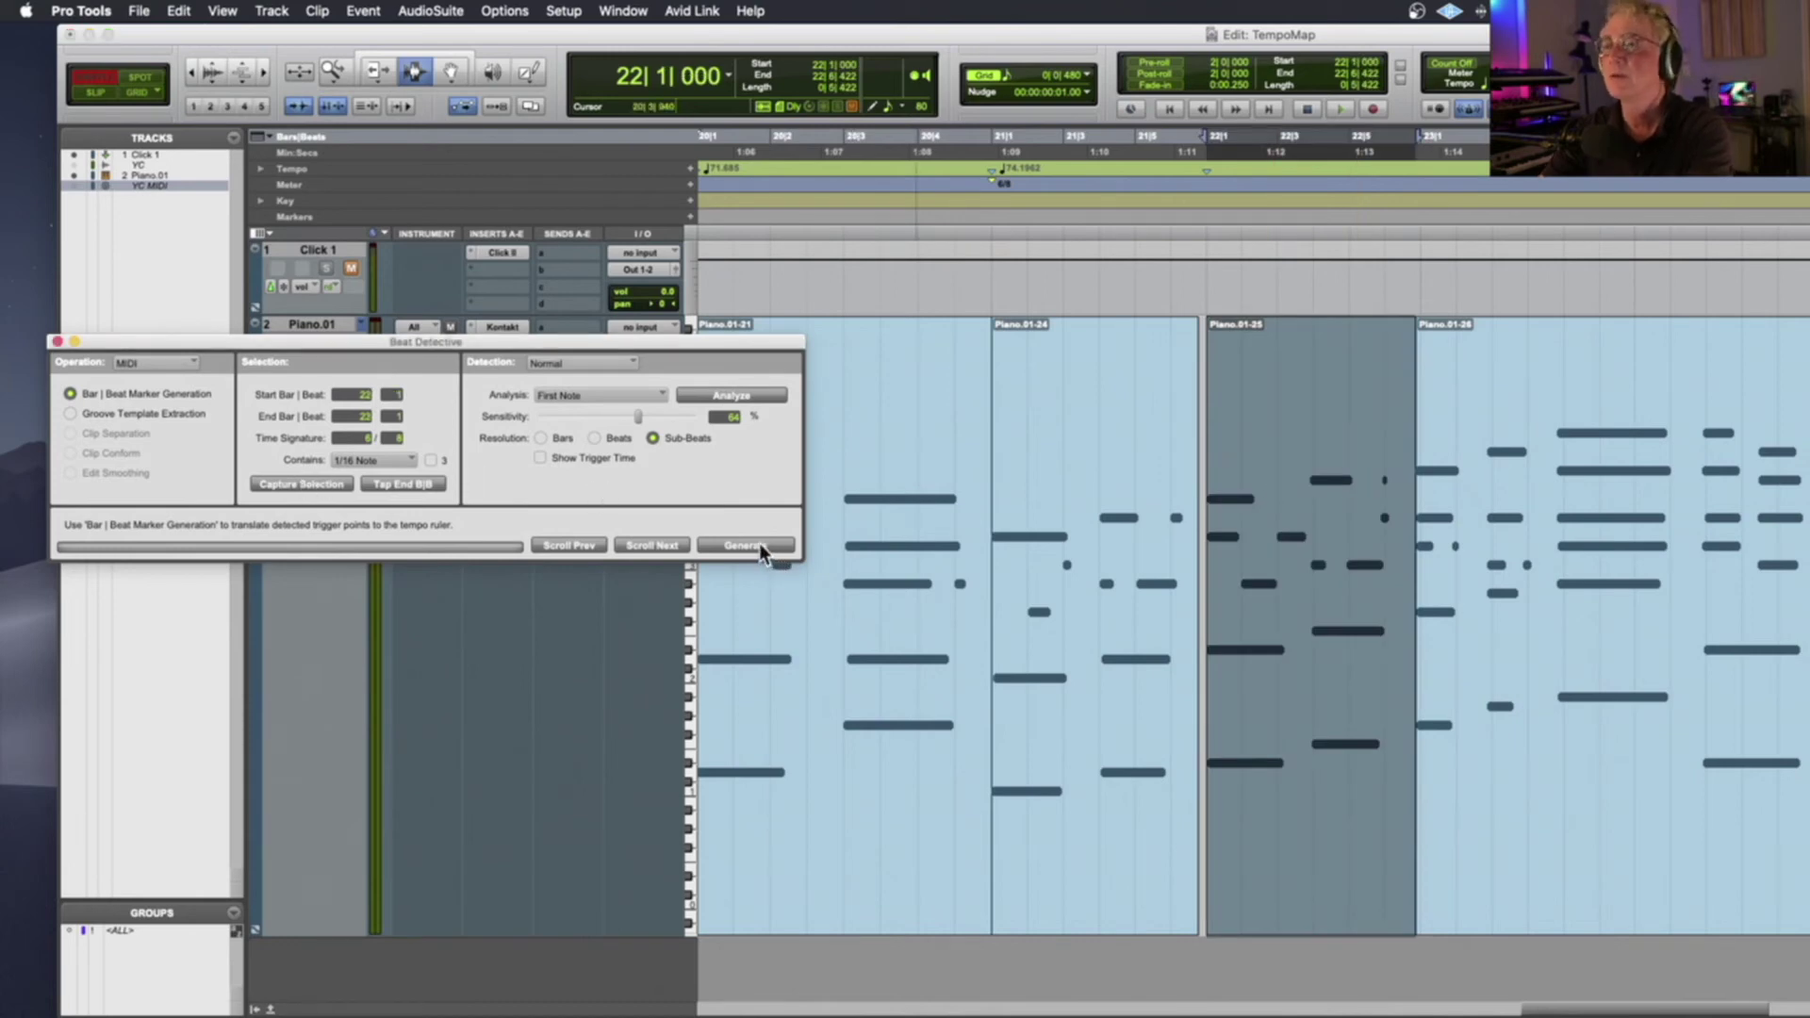
click(754, 545)
click(1058, 477)
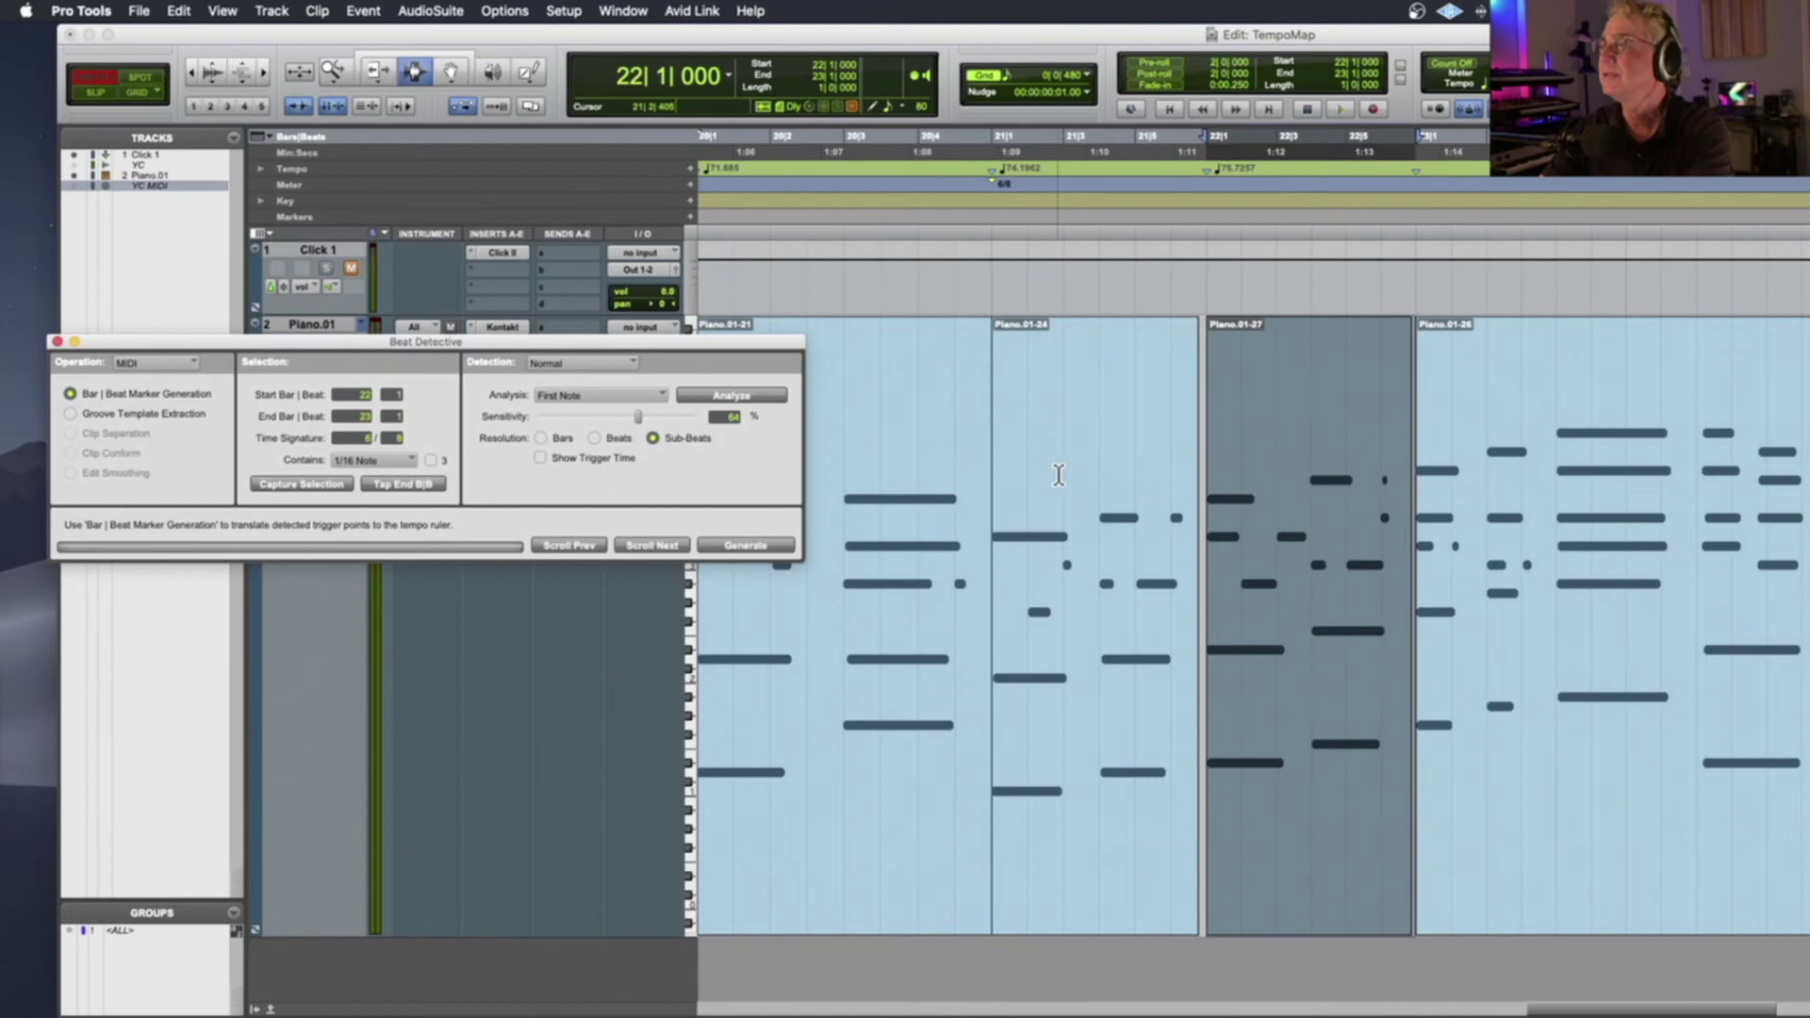
Play the music from the start of measure 22 and again from 22|4|439 to work out the meter of measure 23
key(space)
key(space)
click(1343, 479)
key(space)
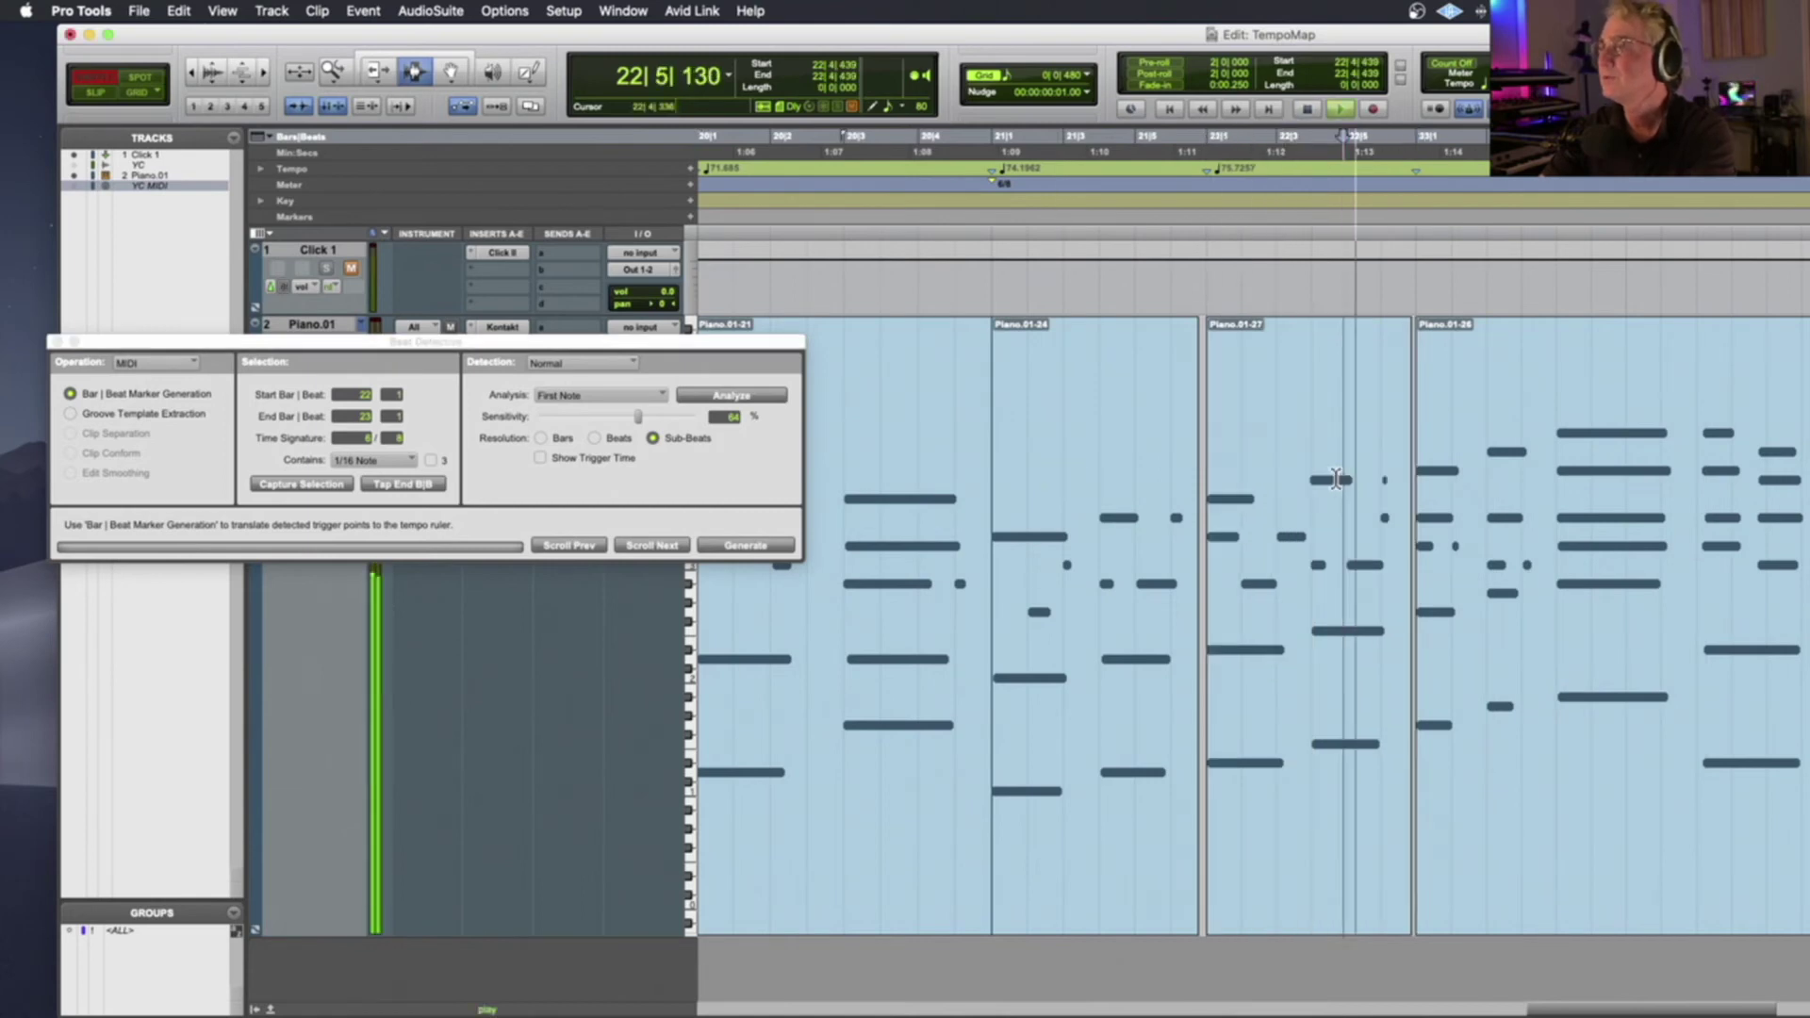
key(space)
Separate the piano clip at the chord starting on 23|5|010 and select the clip beginning at 23|1|000
click(1551, 498)
click(1546, 498)
key(Tab)
key(super+e)
double_click(1513, 494)
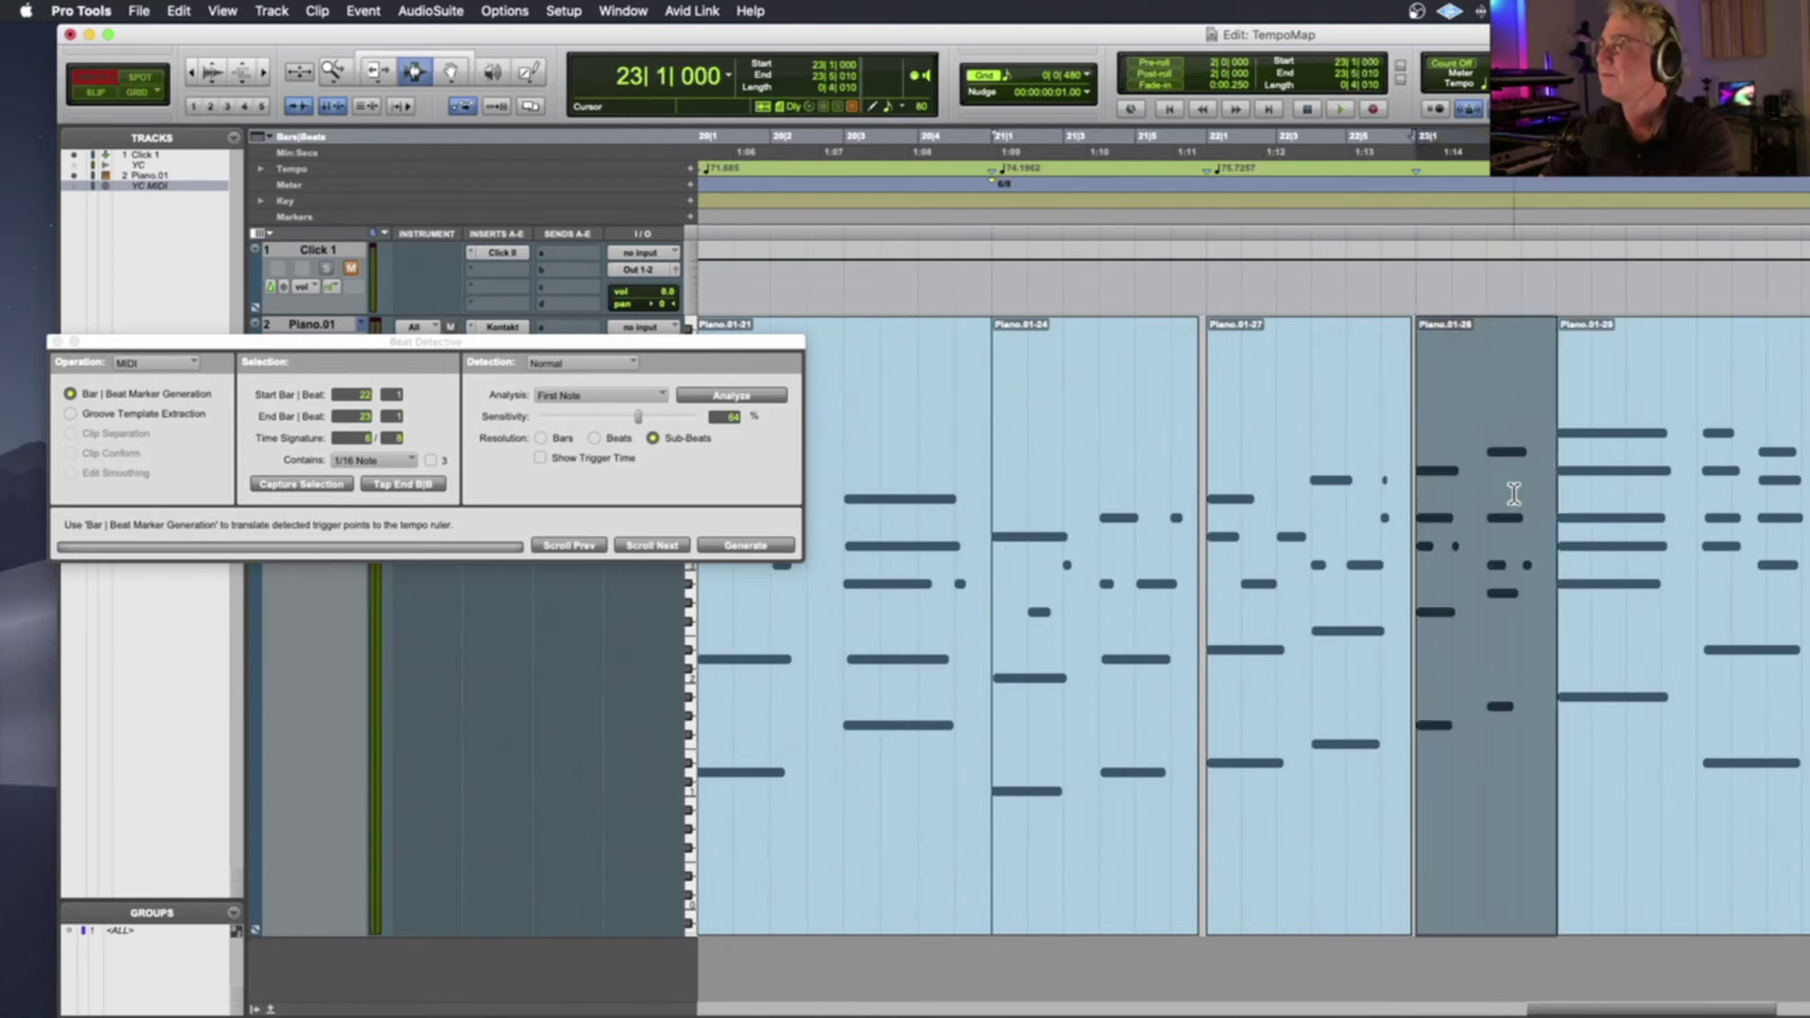
Set Beat Detective's time signature to 2/4 and range to 23|1 through 24|1, and generate the beat markers preserving sample position
click(360, 437)
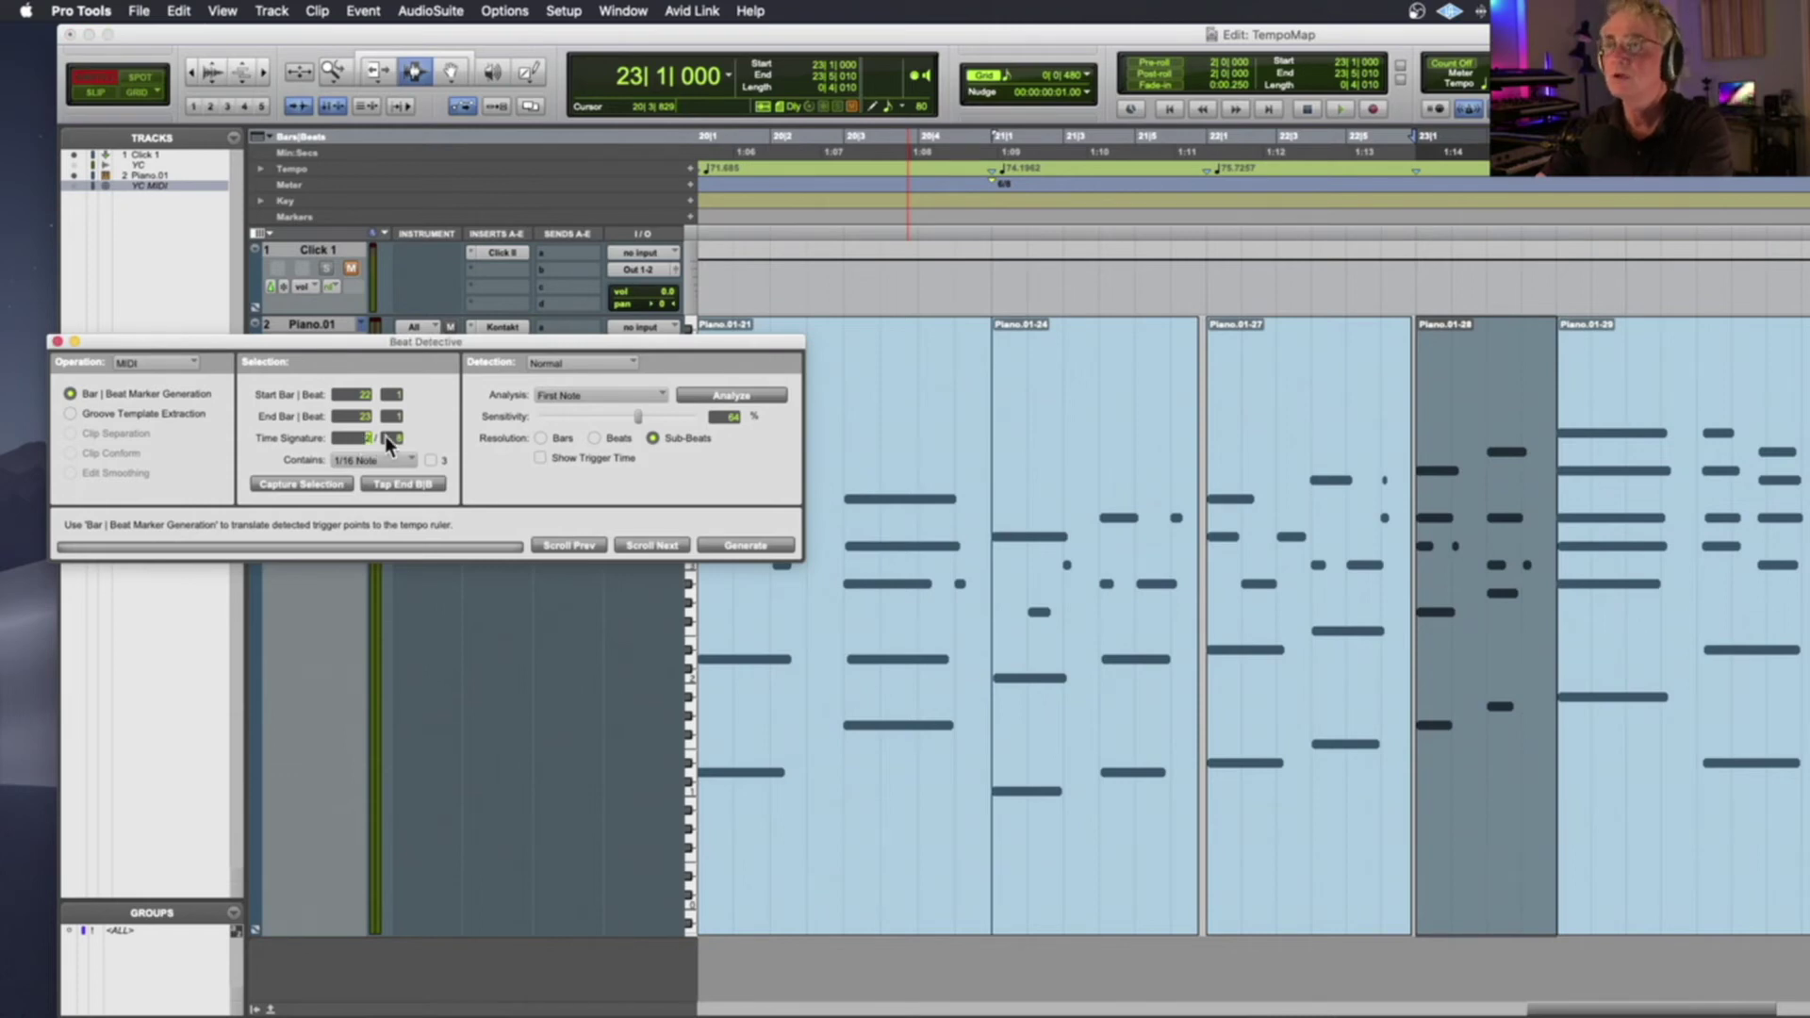
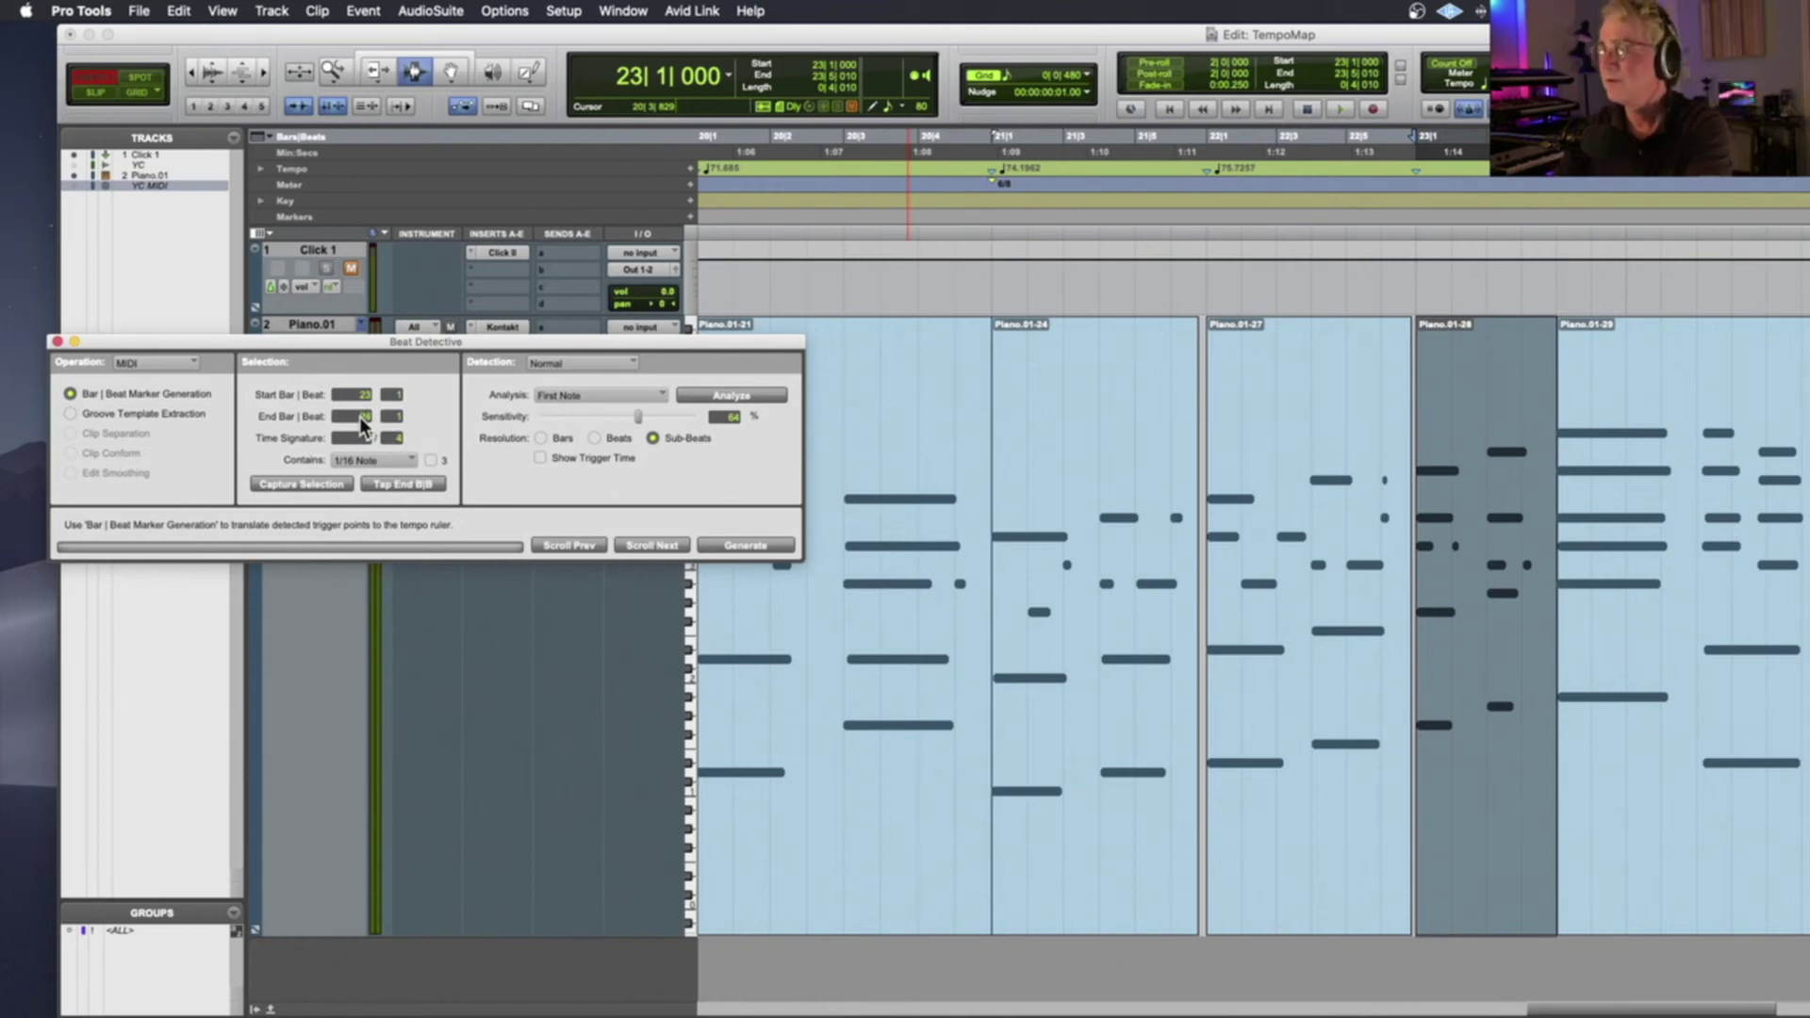
click(749, 546)
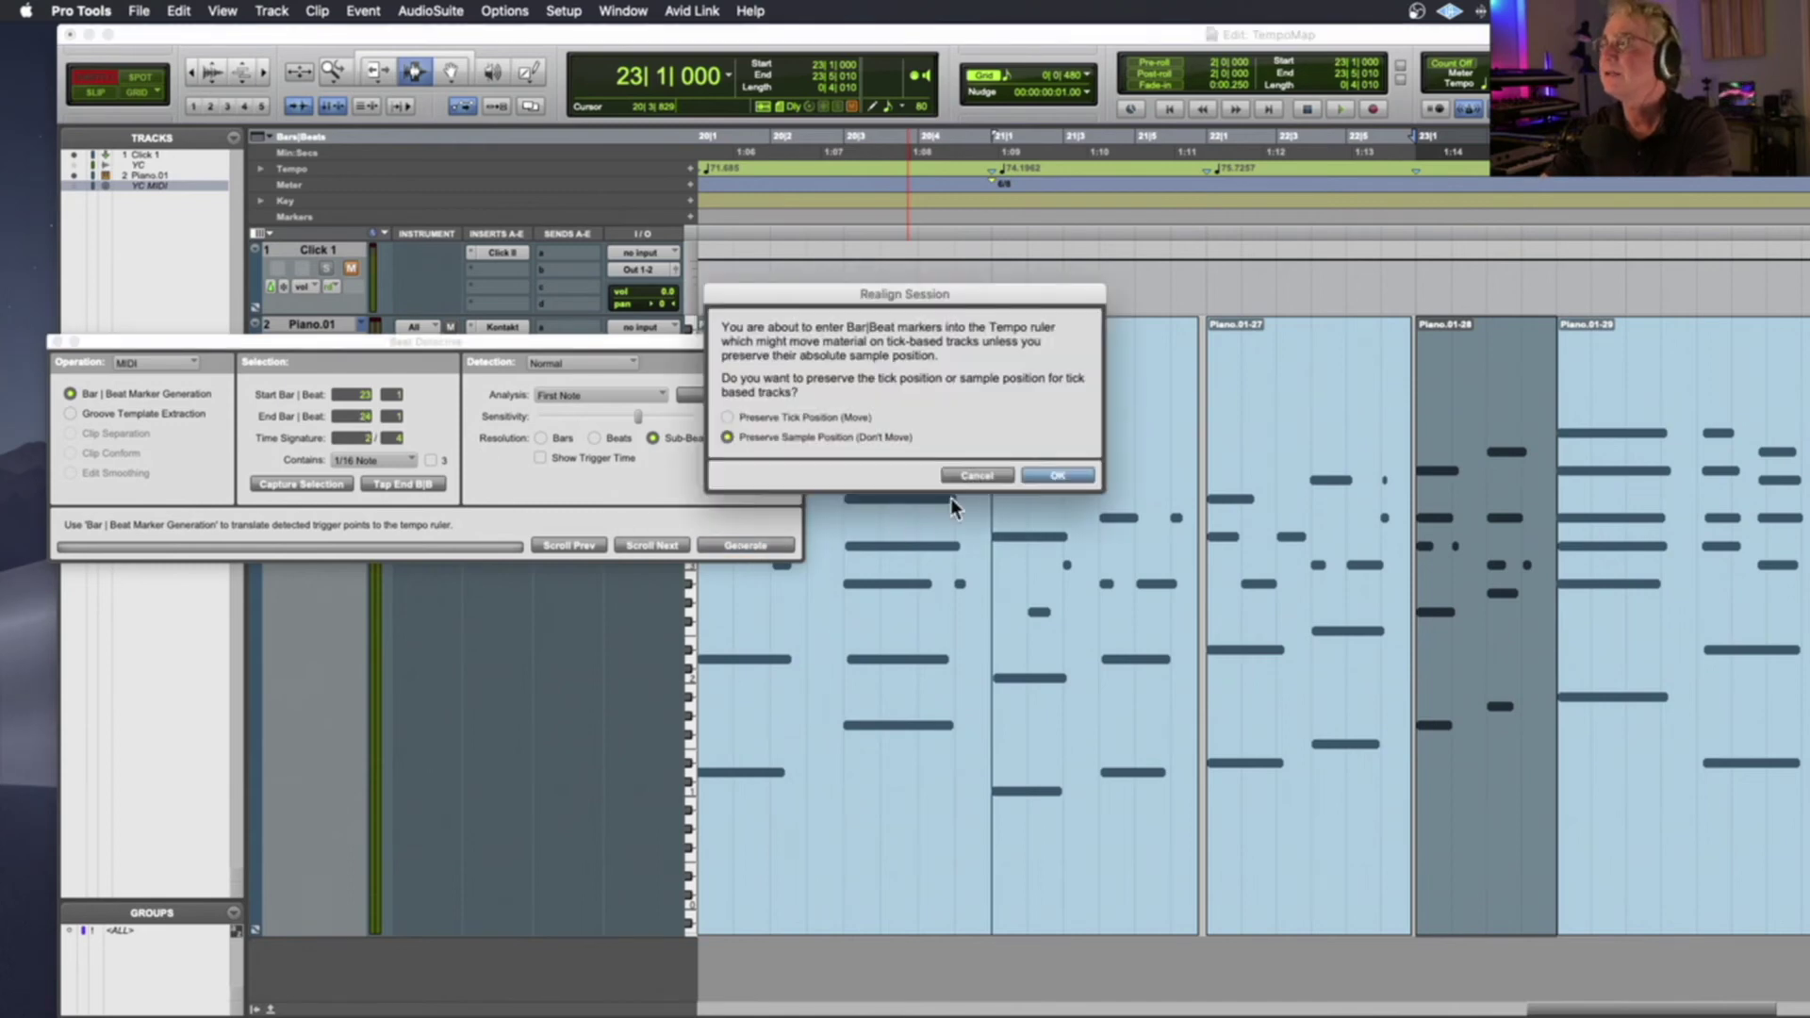
click(1054, 475)
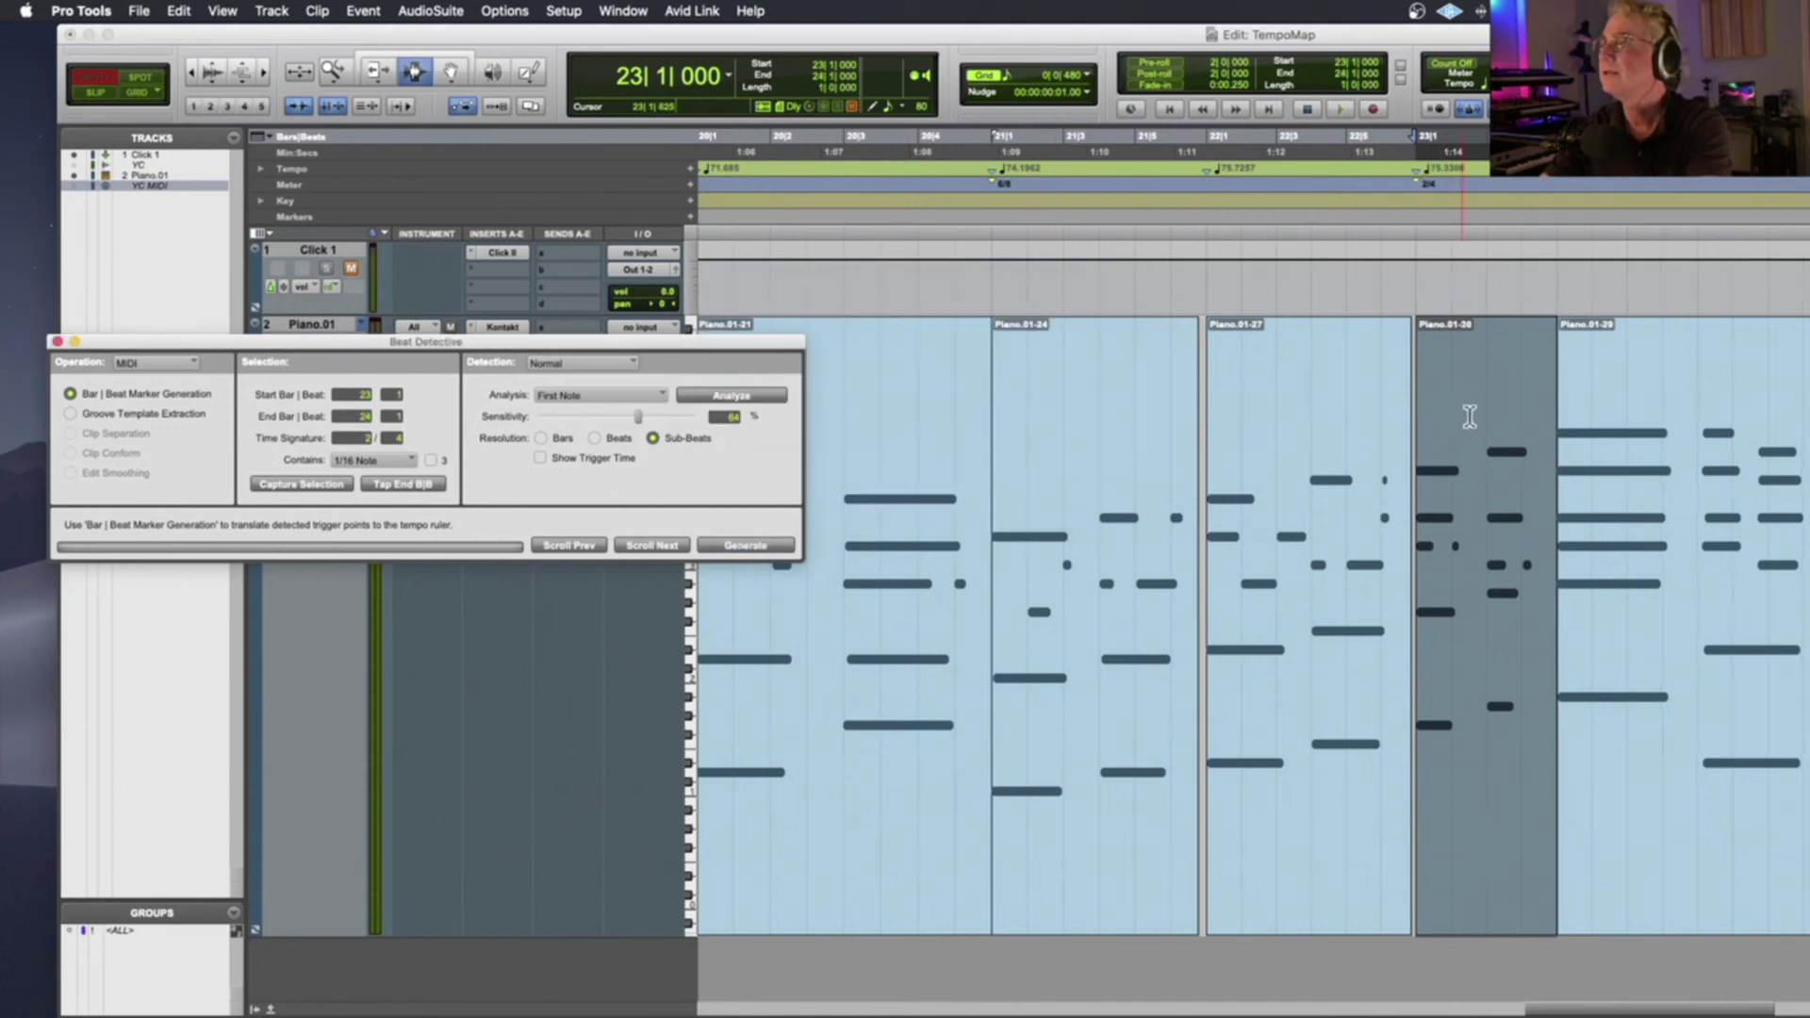
Play the music from 22|3|144 to check measure 23 and work out the meter of measure 24
click(1288, 403)
key(space)
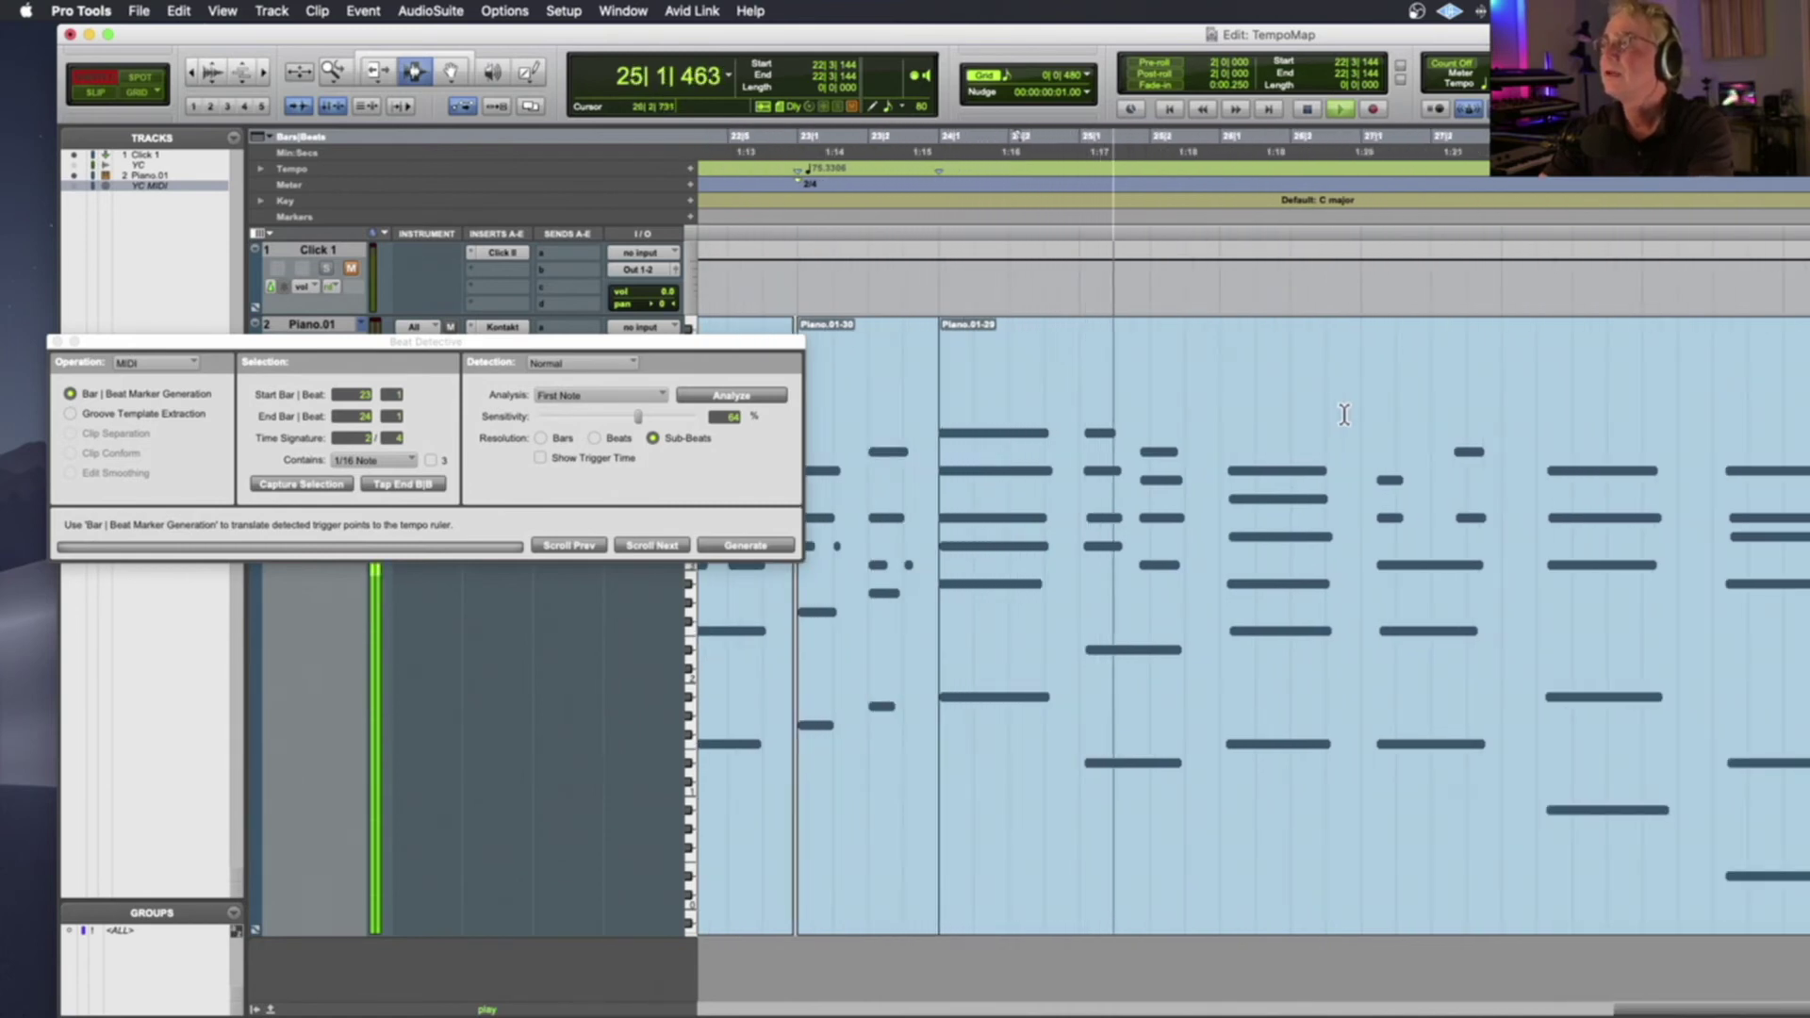
key(space)
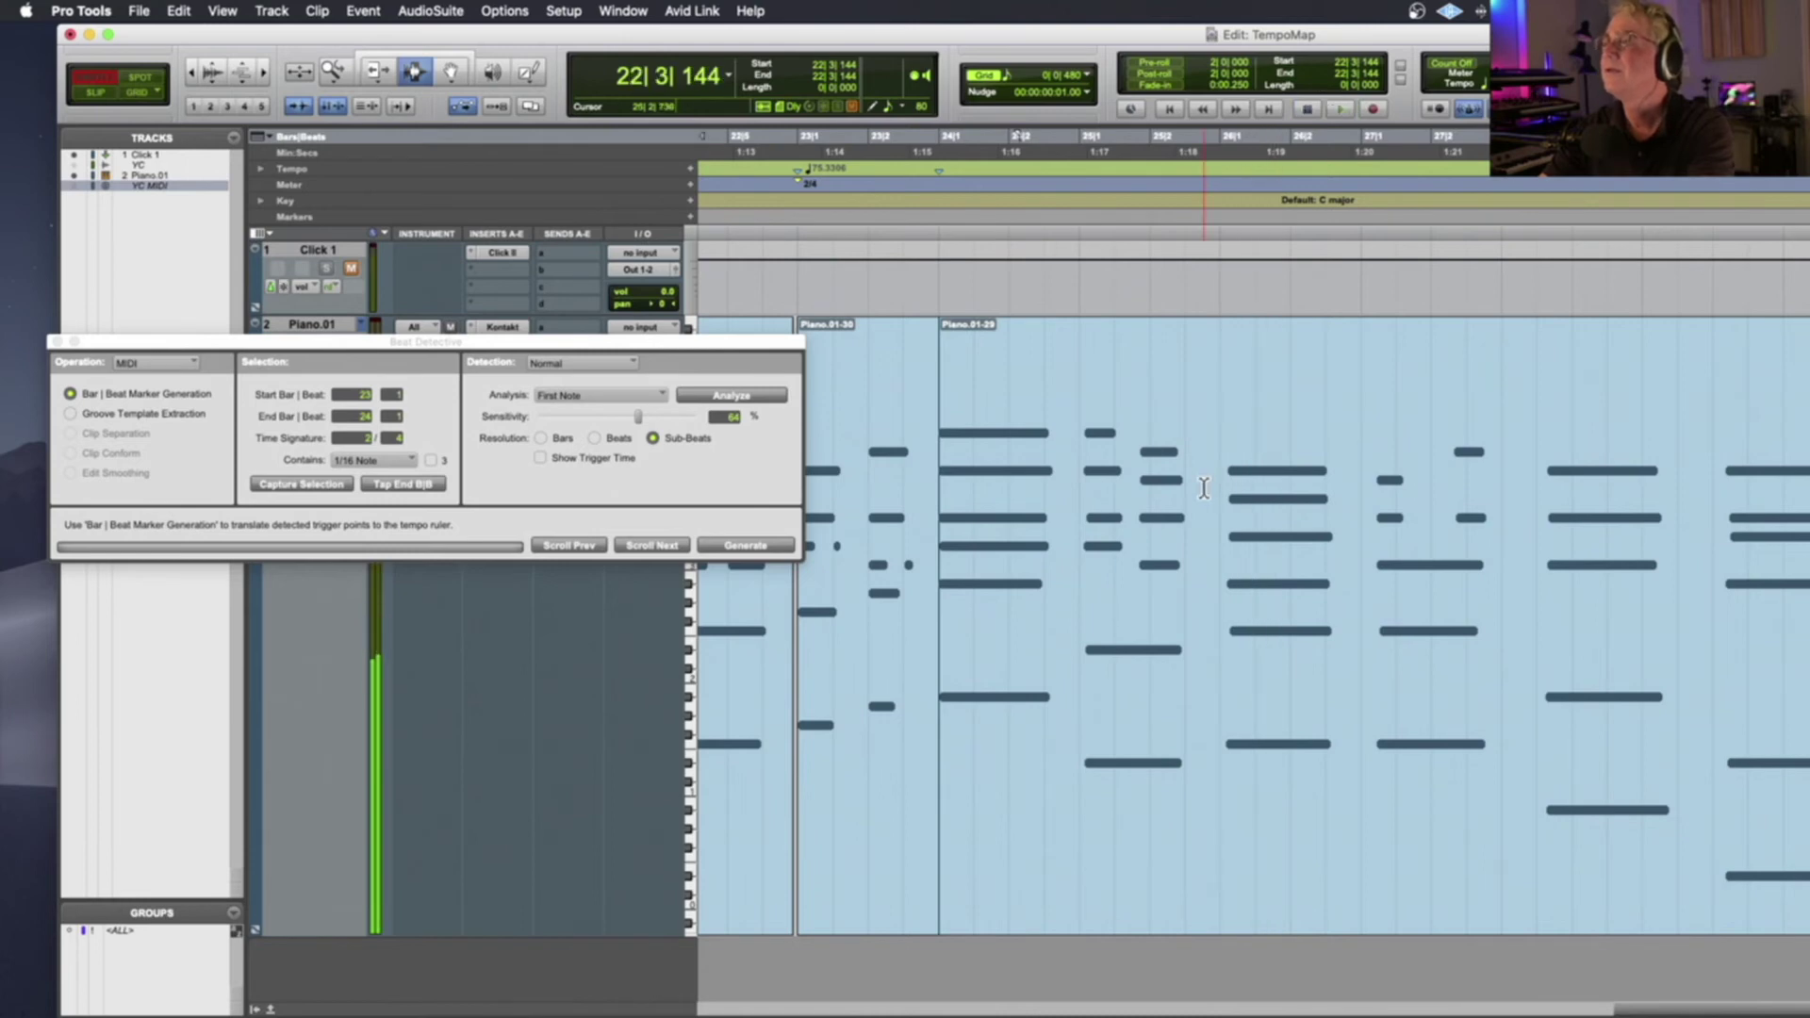
Separate the piano clip at the chord starting on 26|1|087 and select the clip beginning at 24|1|000
click(1216, 486)
key(Tab)
key(super+e)
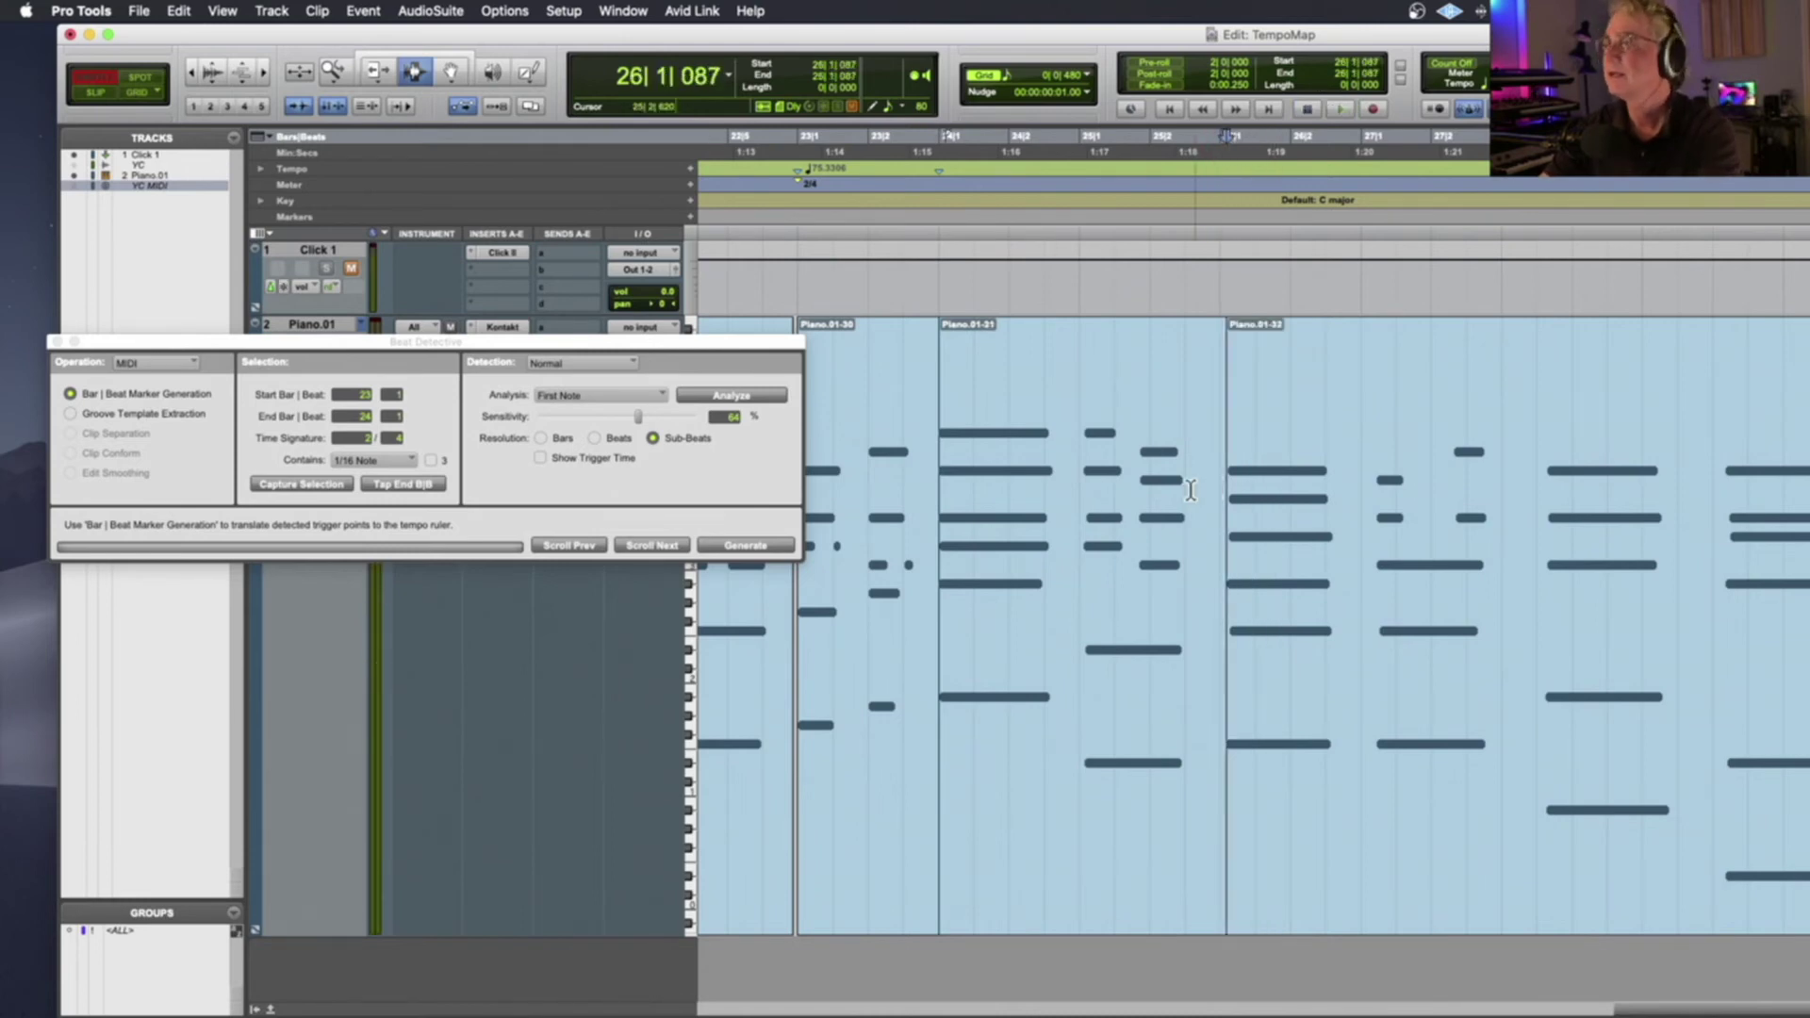
double_click(1190, 486)
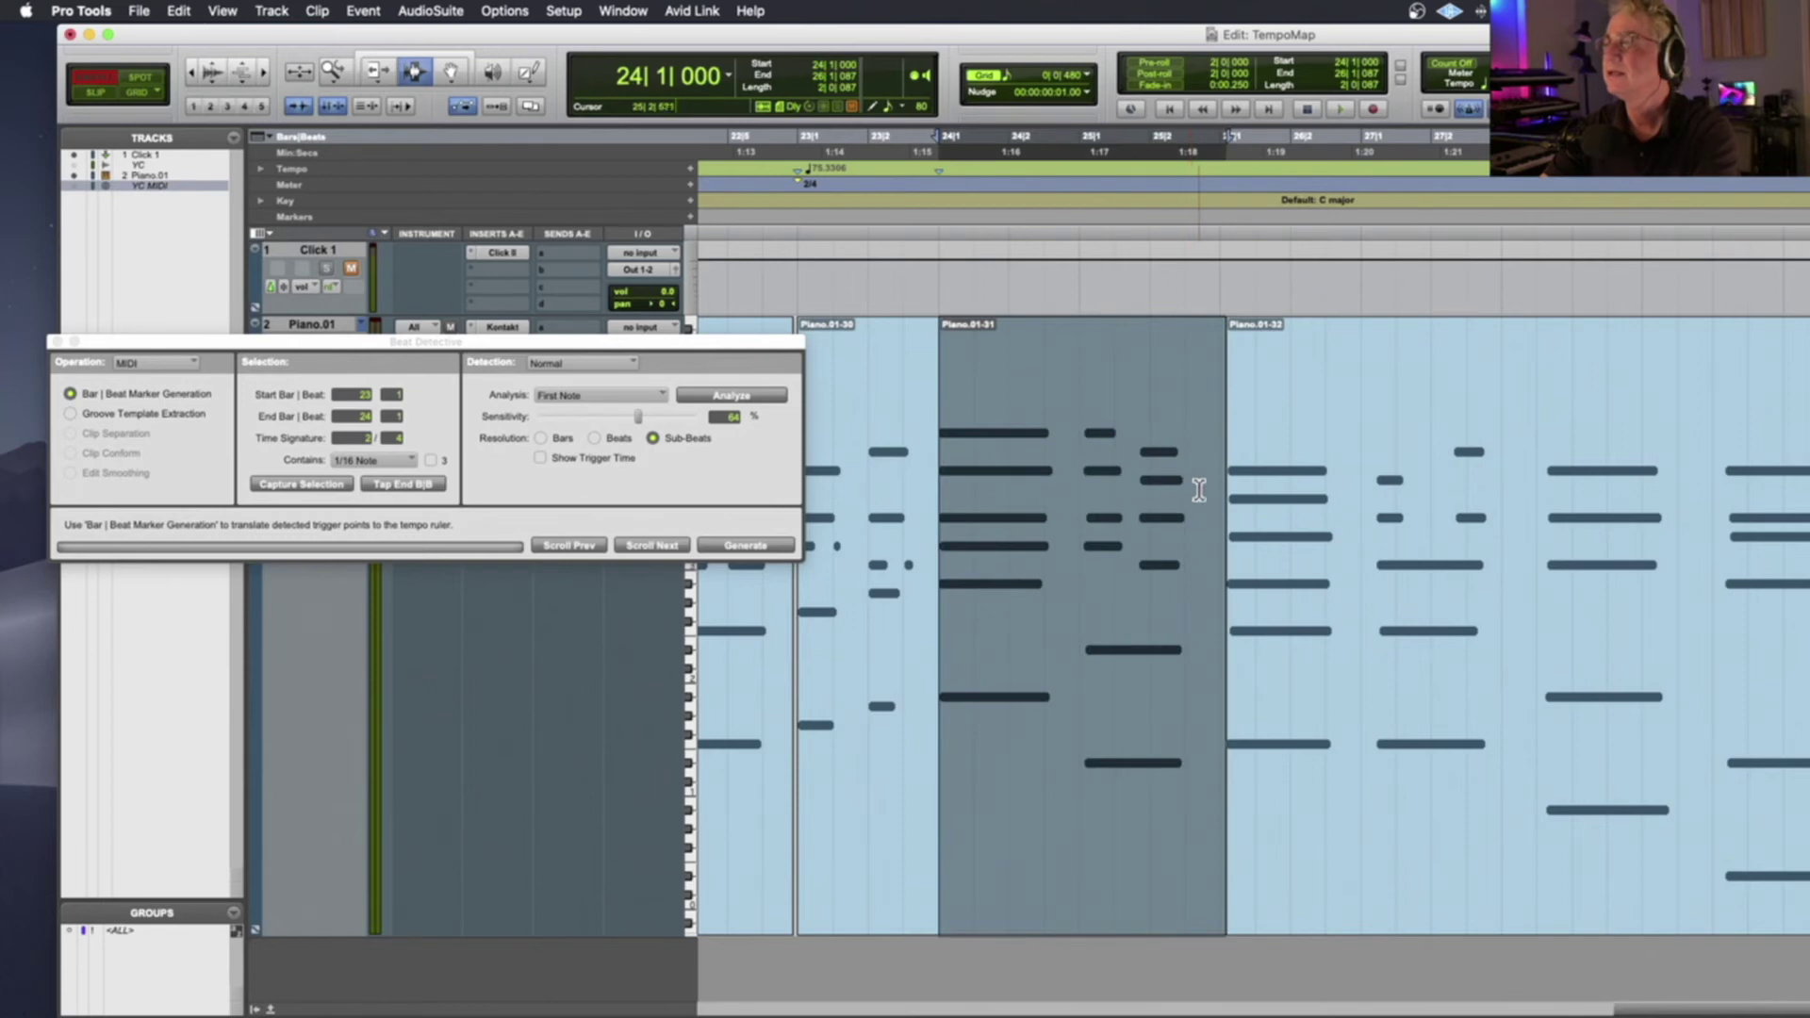
Set Beat Detective's range to 24|1 through 25|1 in 4/4 and generate the beat markers, preserving sample position
click(326, 483)
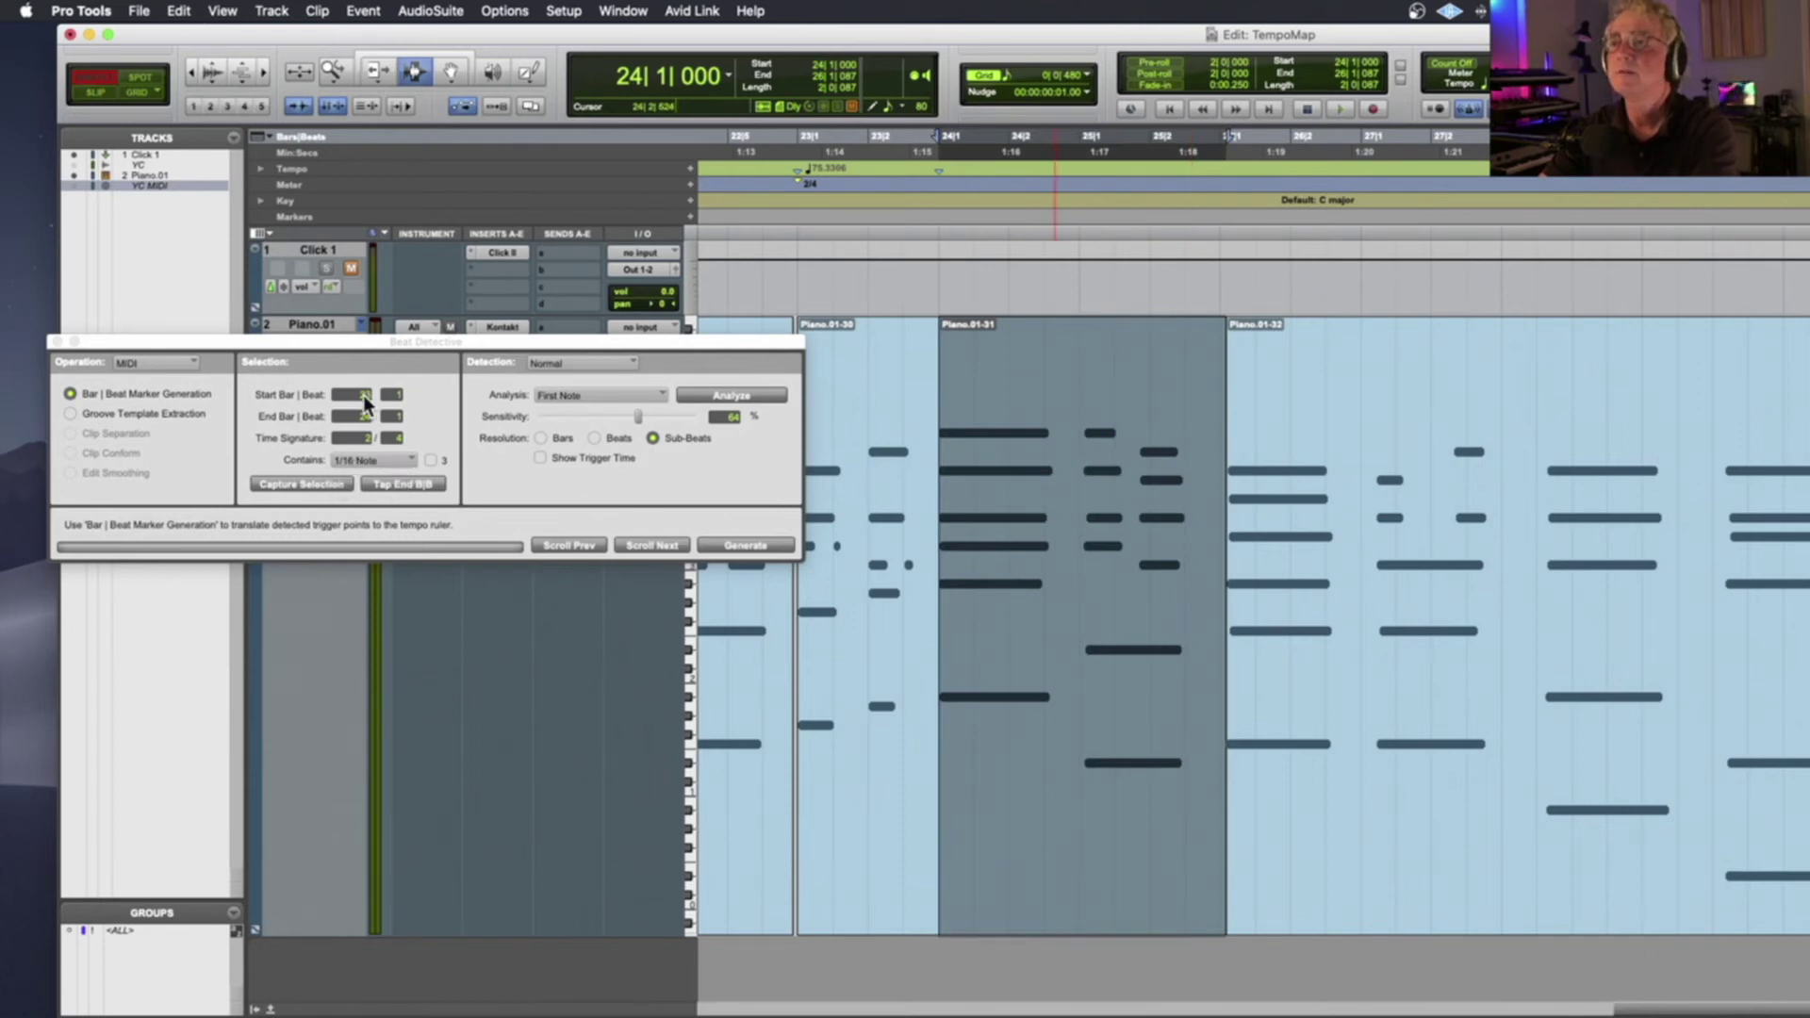
click(365, 396)
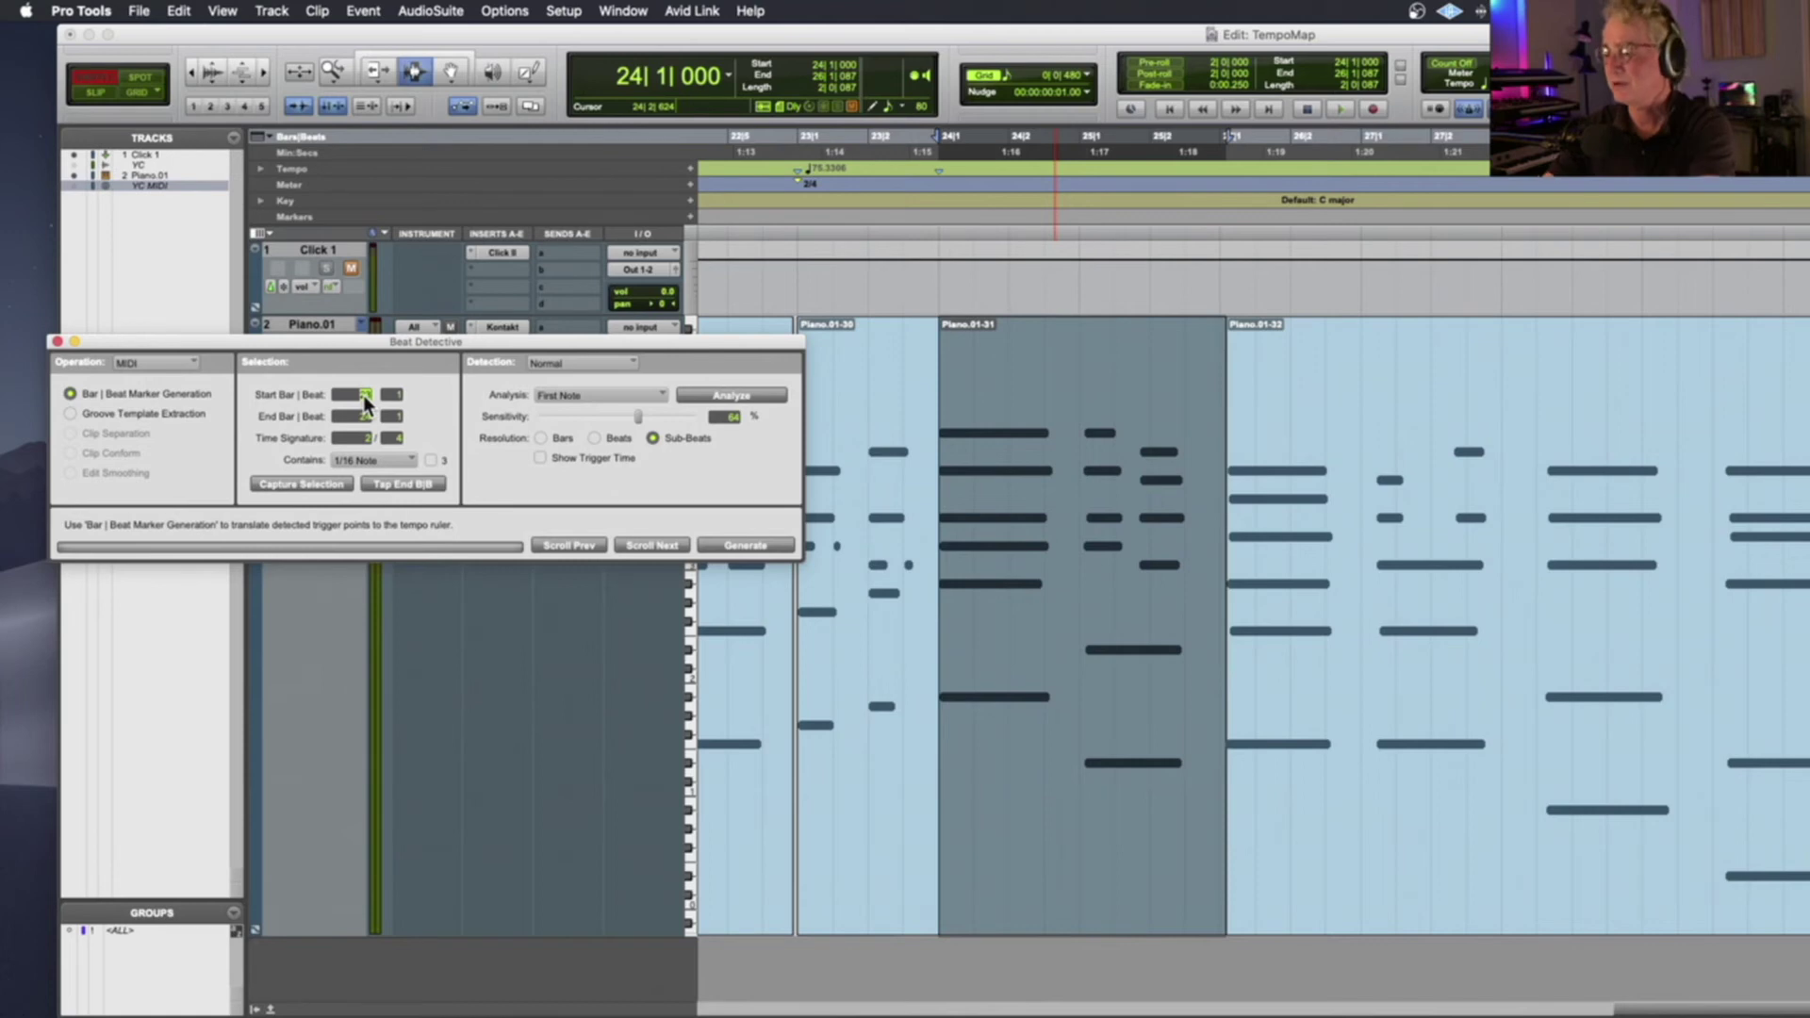
click(362, 417)
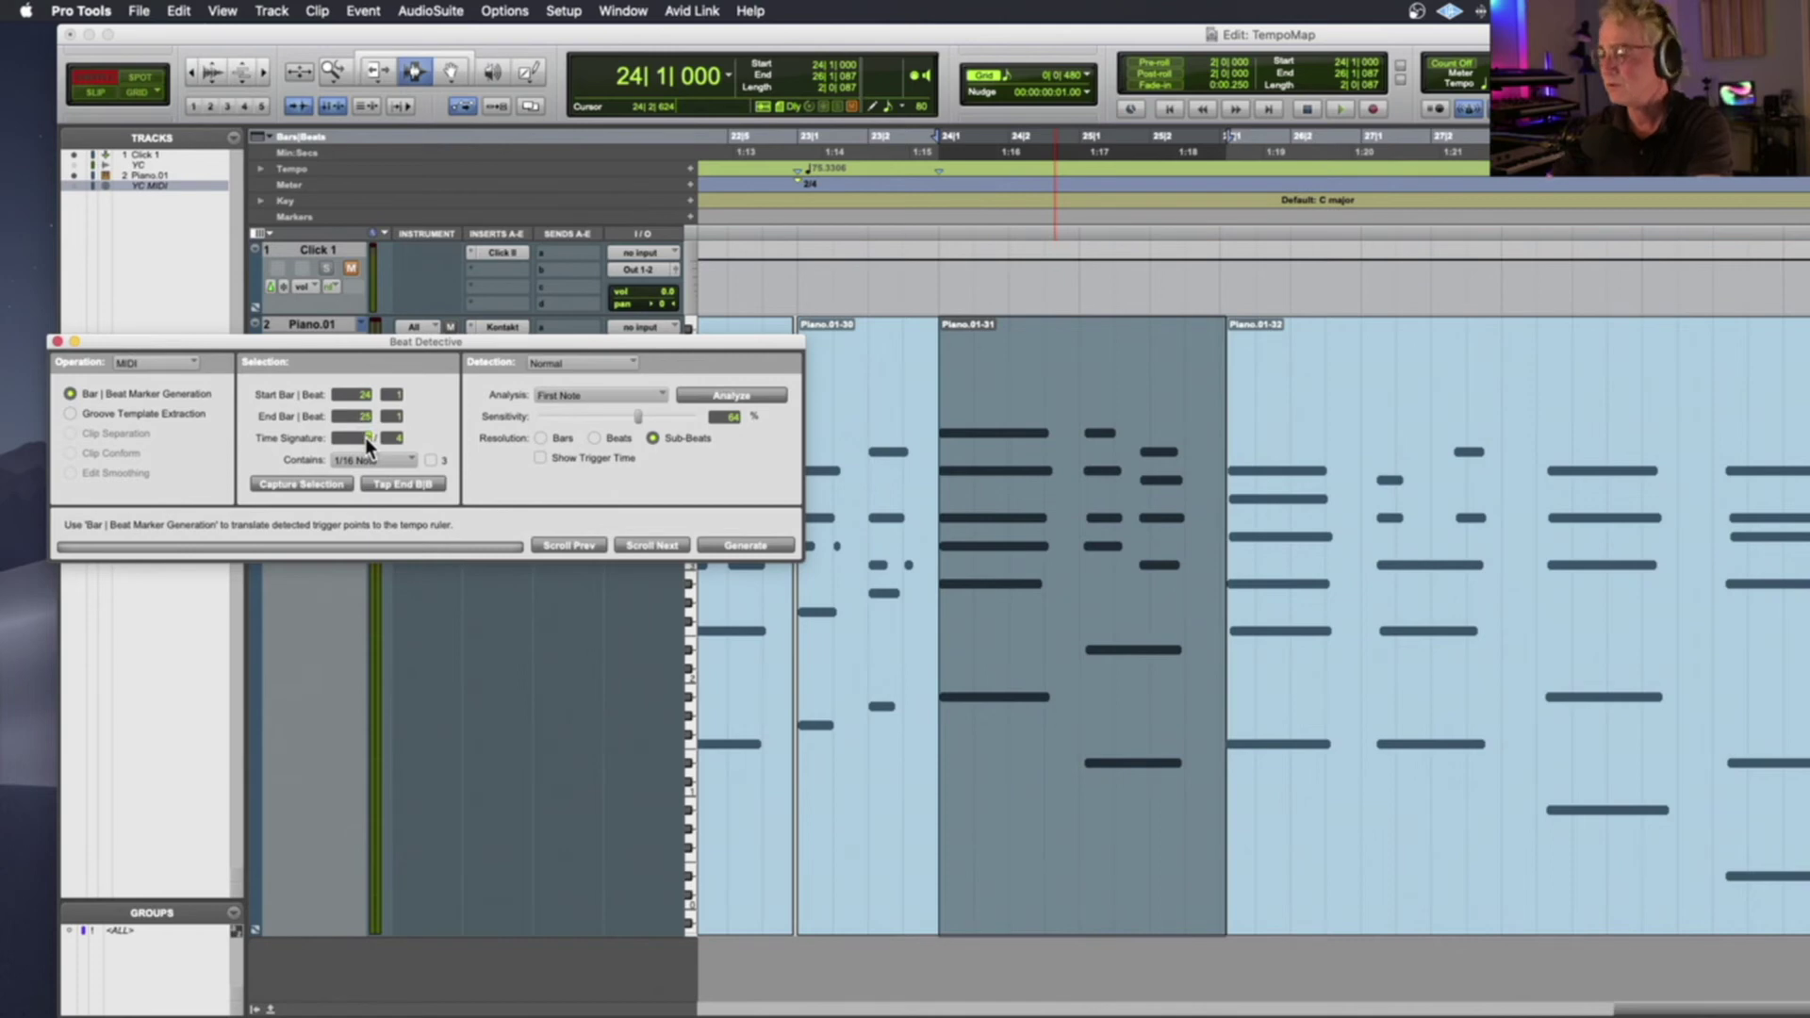
click(754, 545)
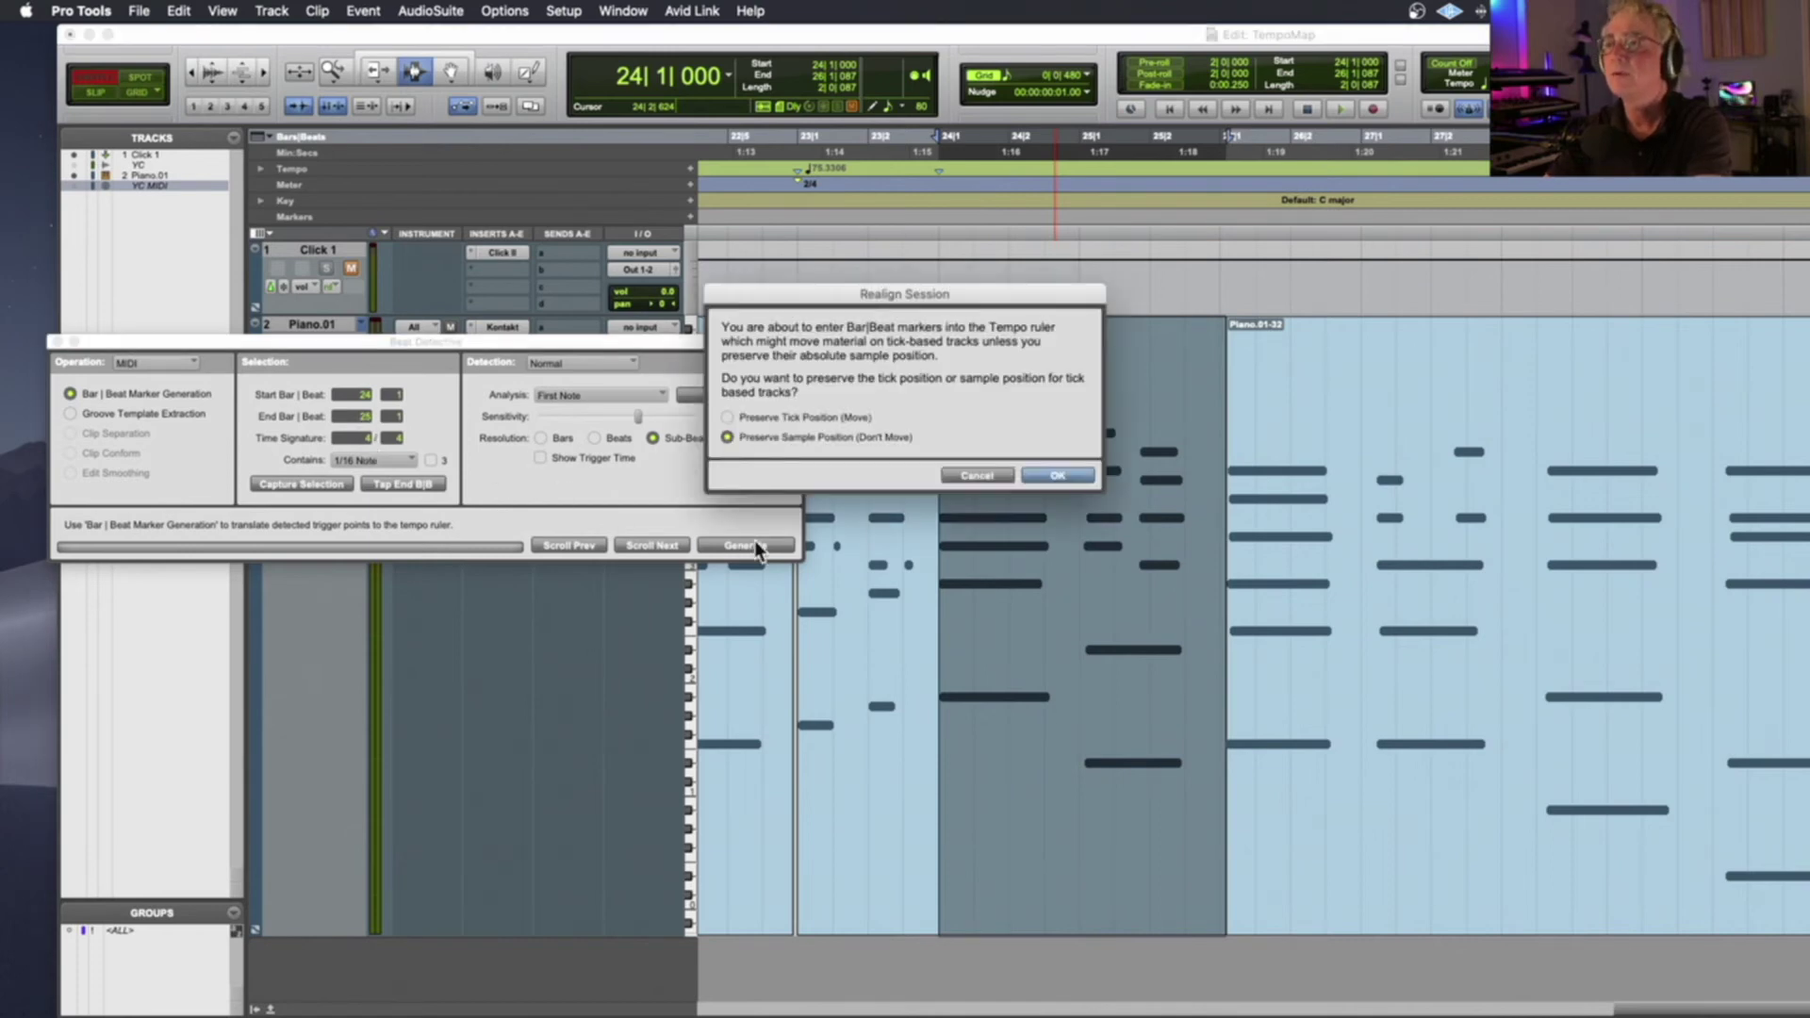
click(1058, 474)
Play the music from 23|2|577 to check measure 24 and hear how the tempo changes in measure 25
click(872, 434)
key(space)
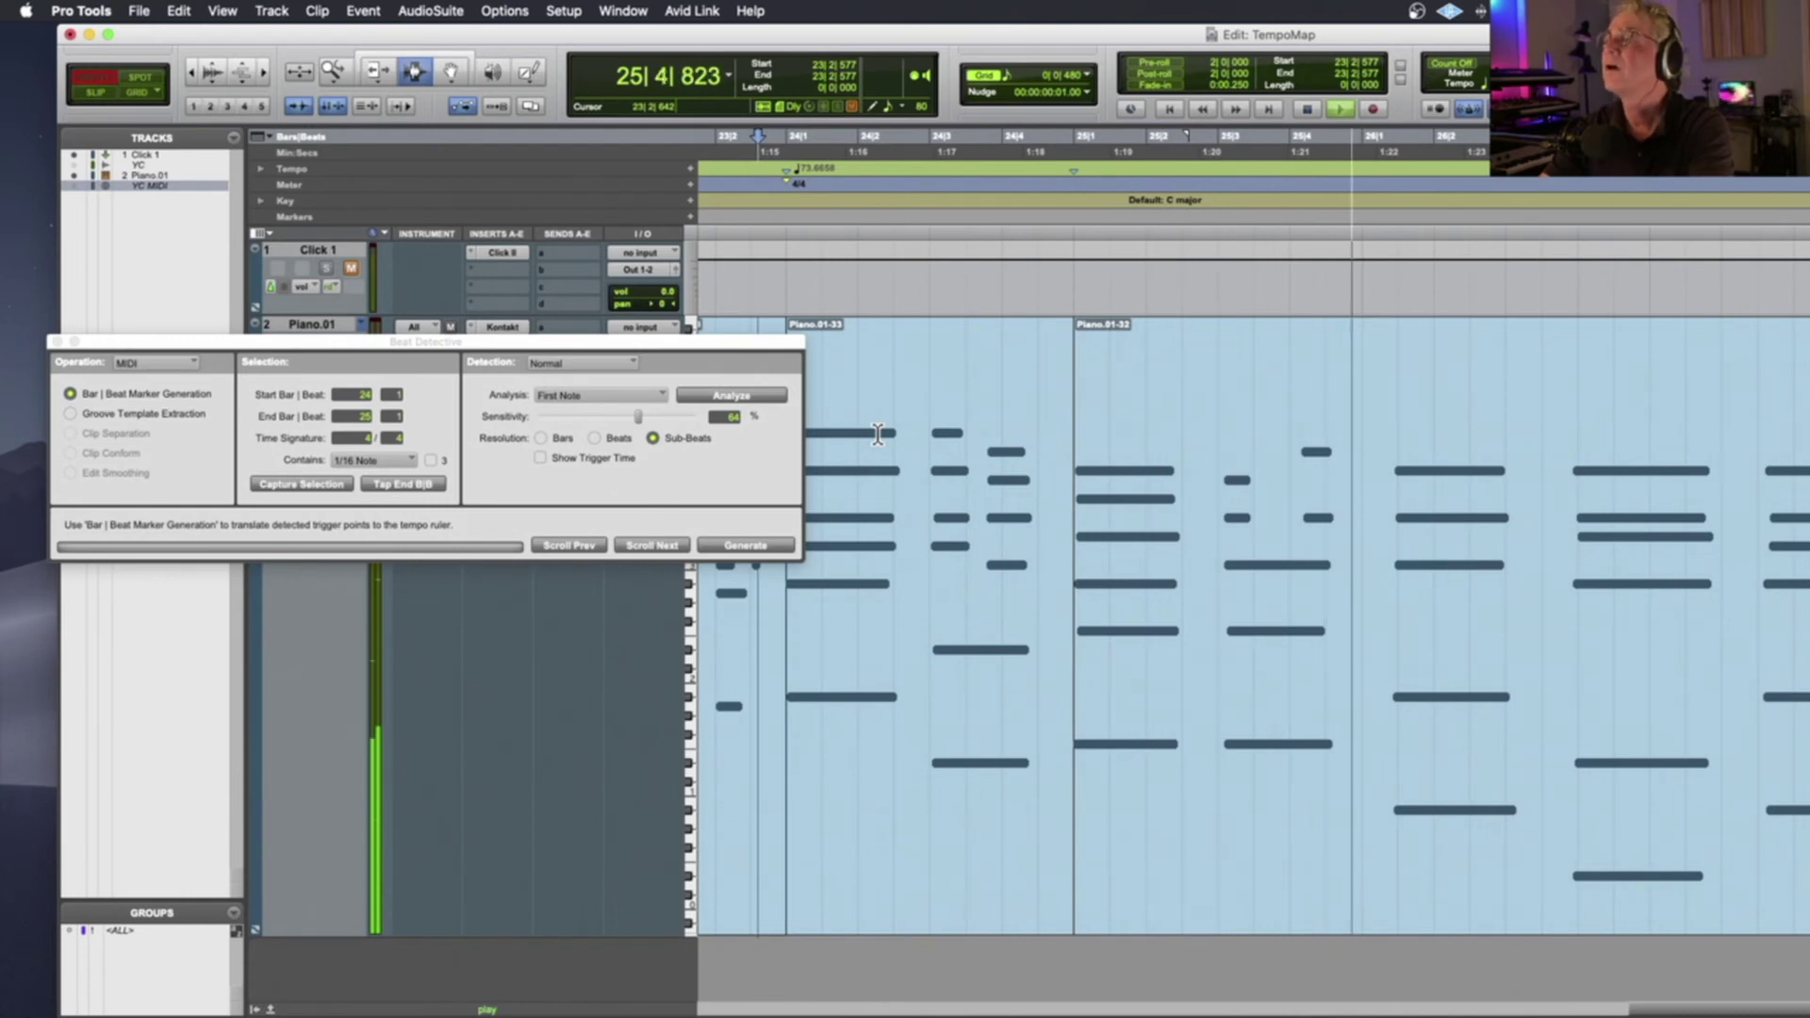
key(space)
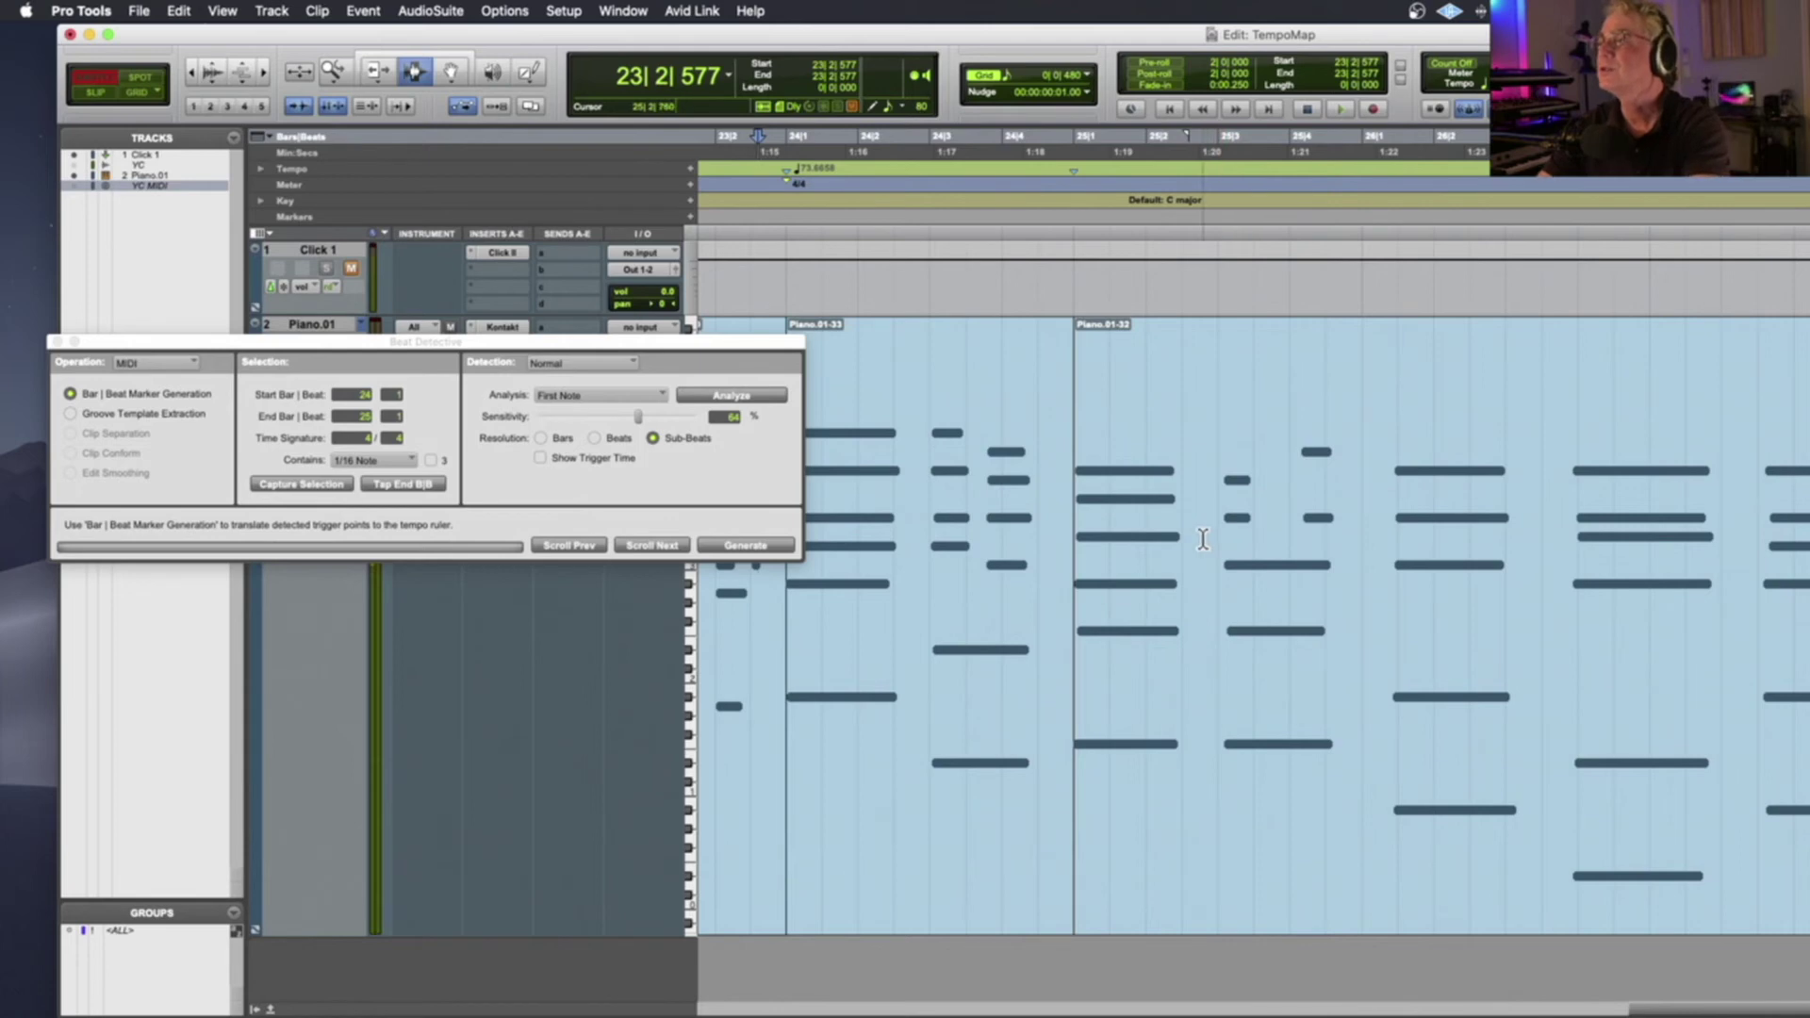
Separate the piano clip at the chord starting on 25|3|086 and select the clip beginning at 25|1|000
click(1218, 526)
key(Tab)
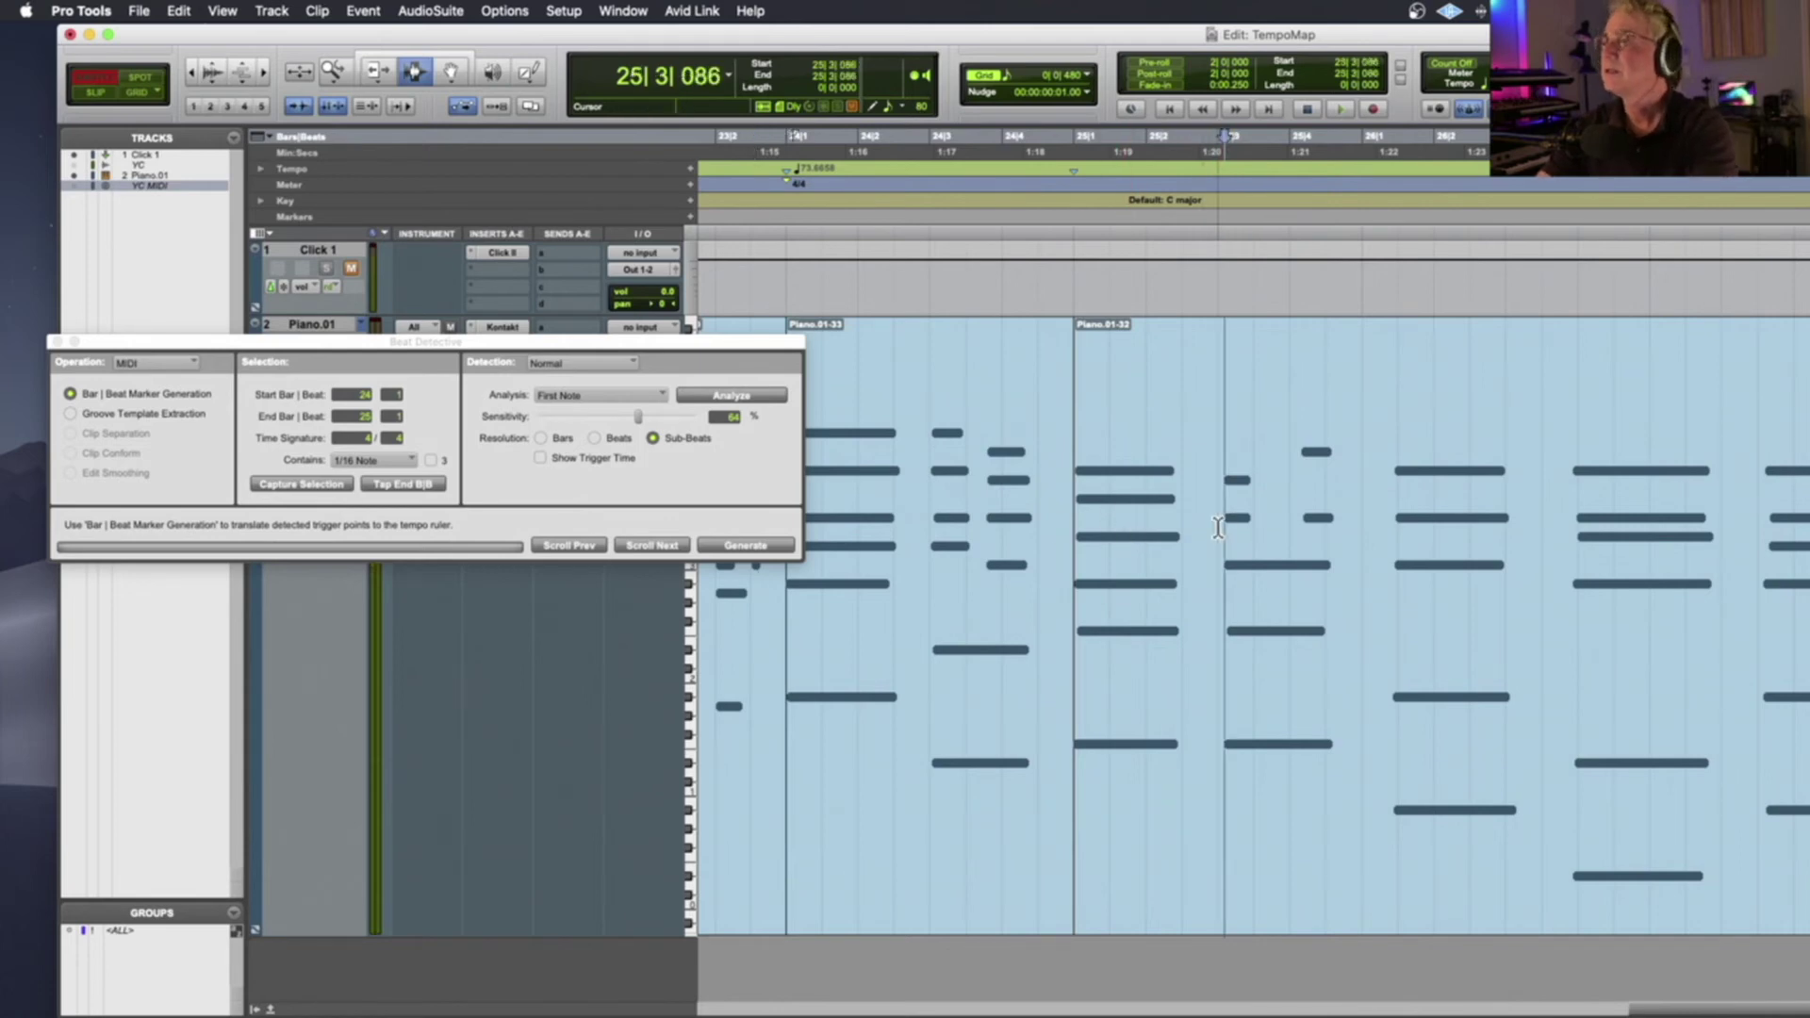
key(super+e)
double_click(1213, 525)
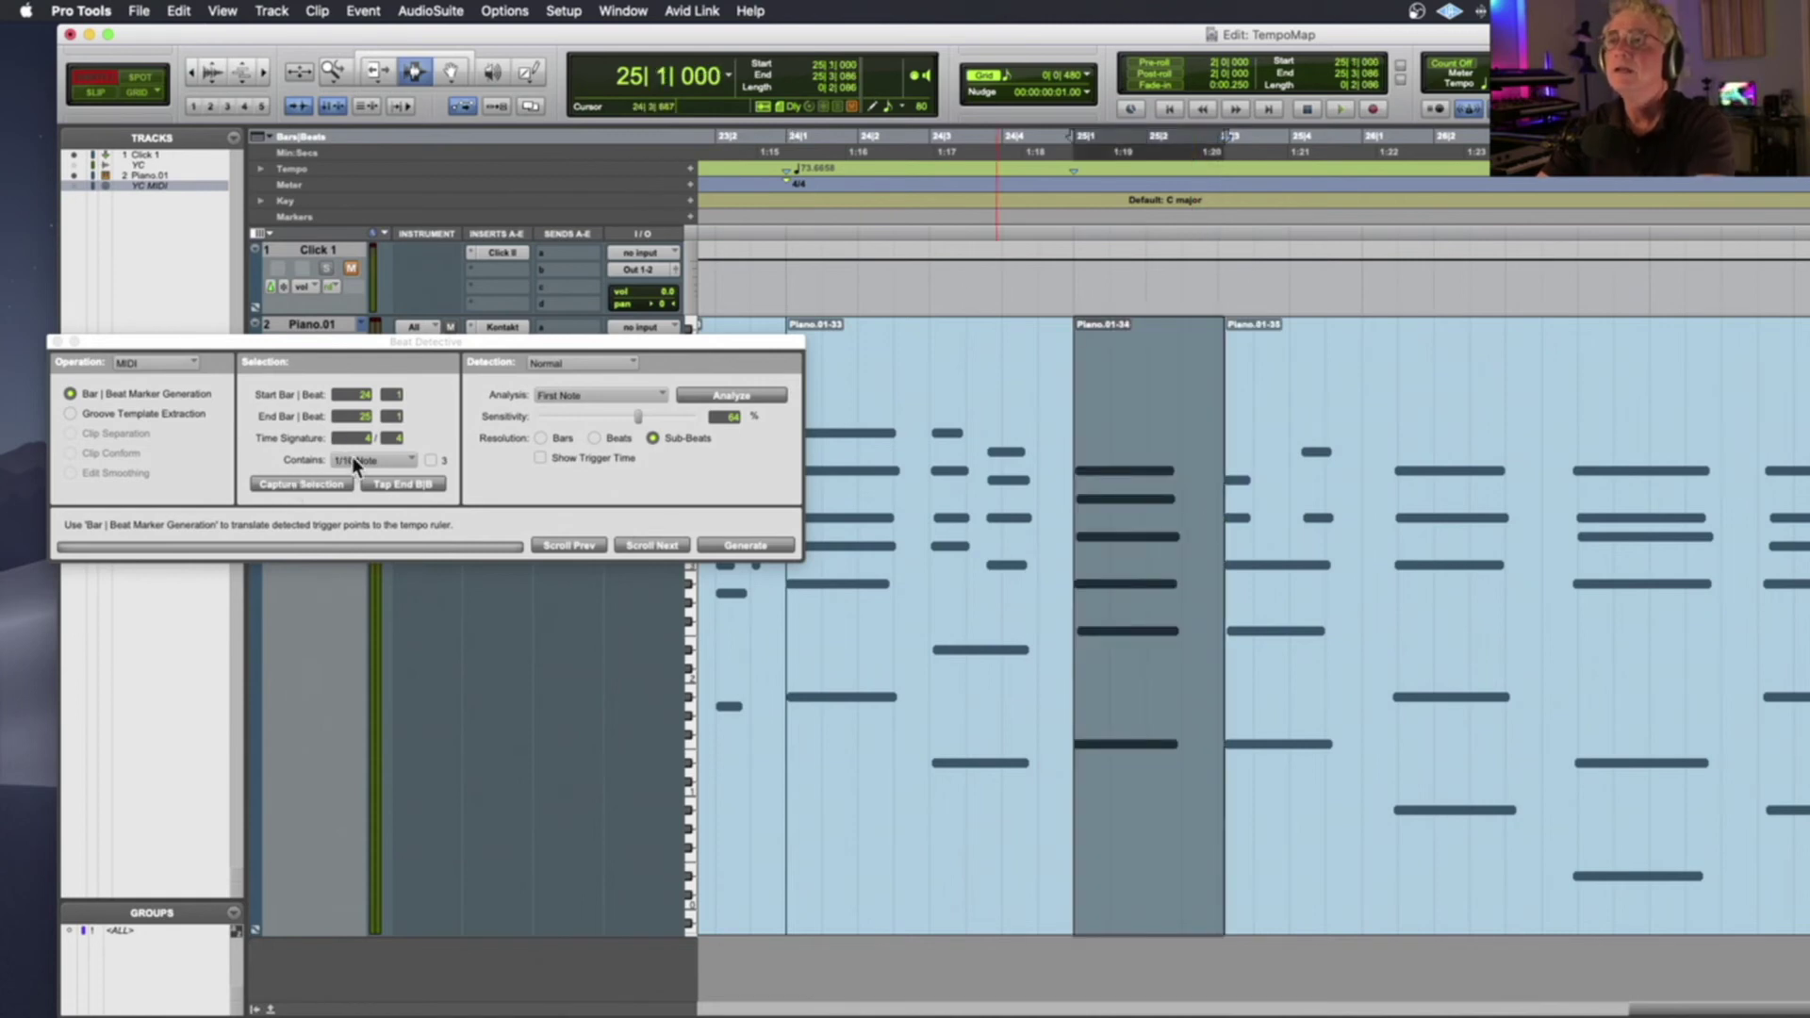
Set Beat Detective's range to 25|1 through 25|3 and generate the beat markers, preserving sample position
click(364, 396)
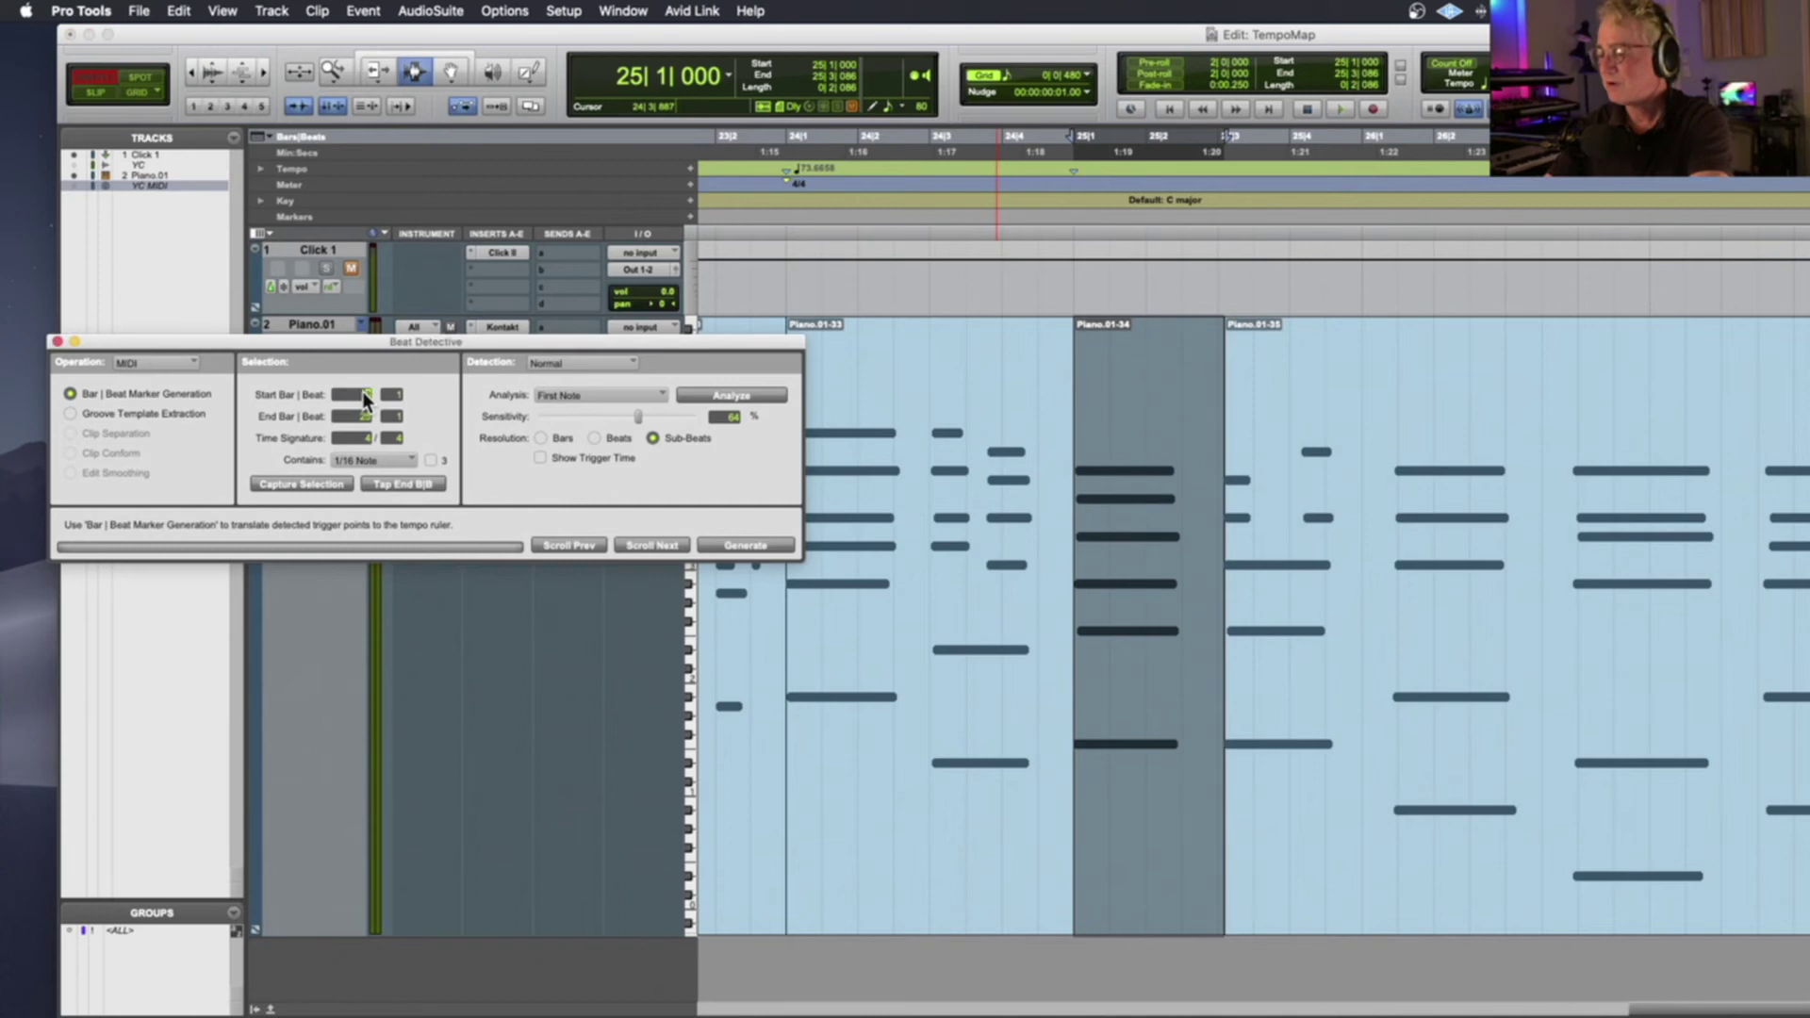
click(364, 416)
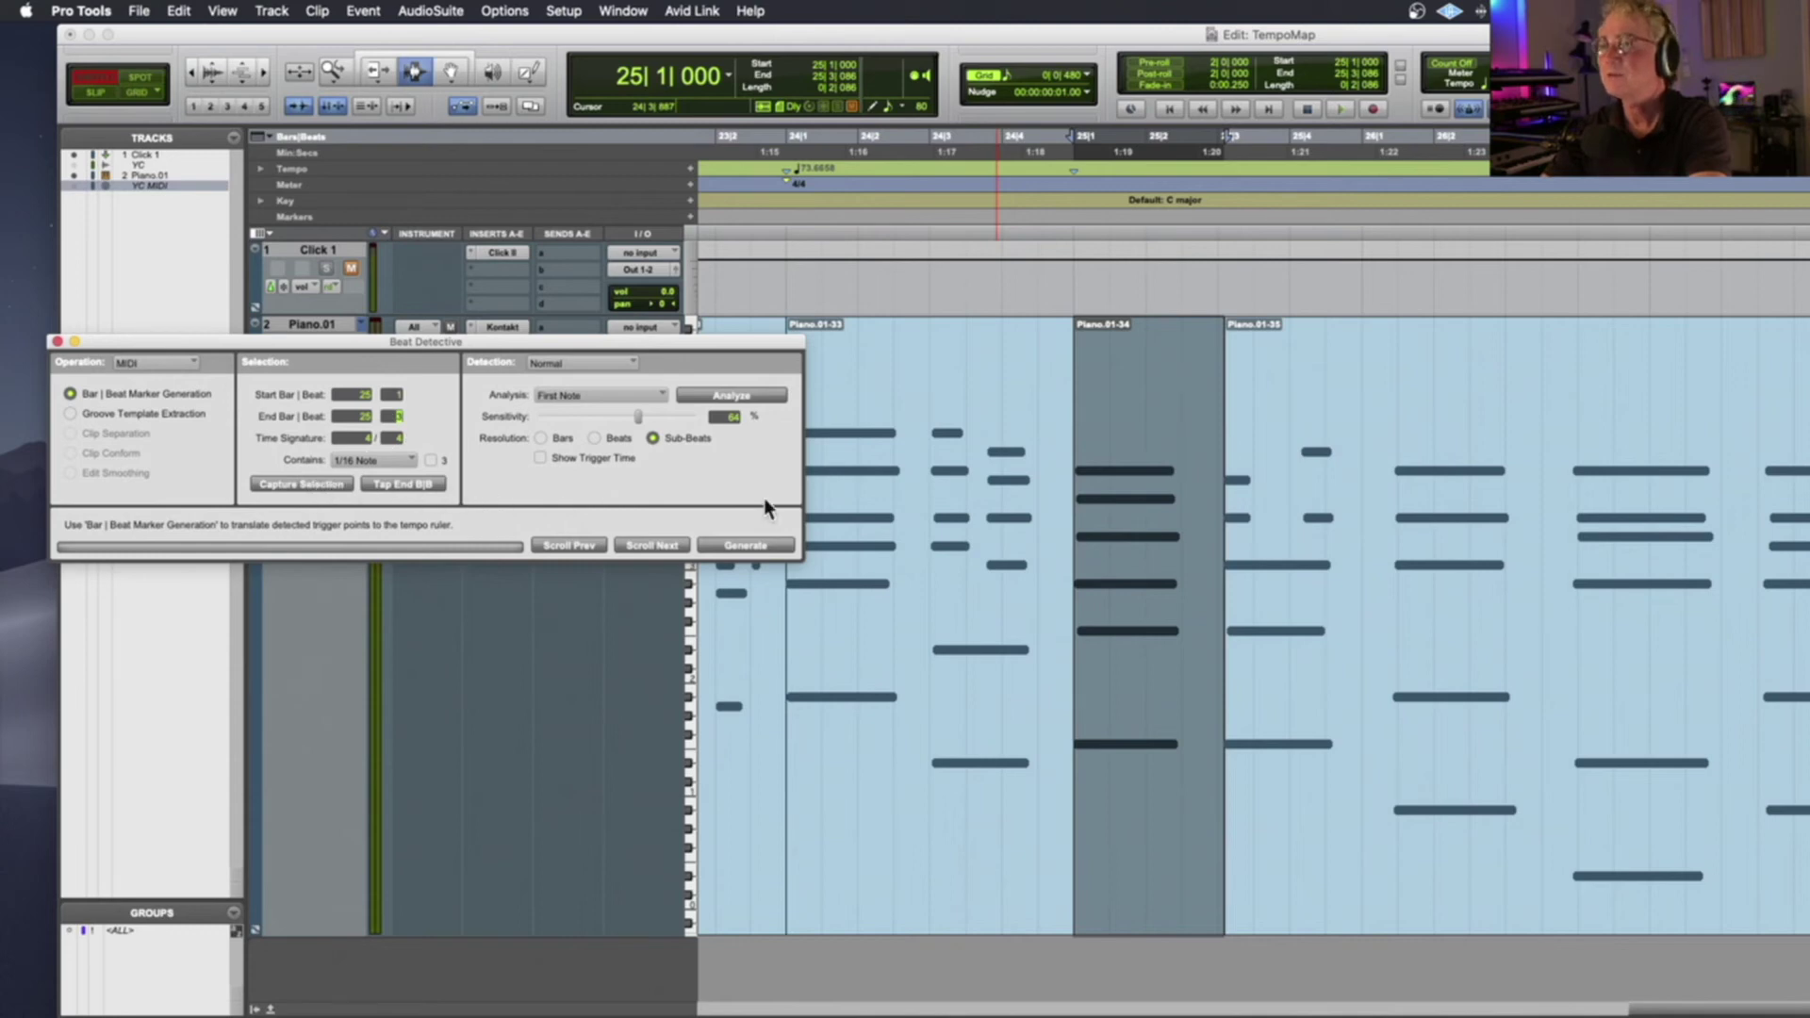
click(752, 545)
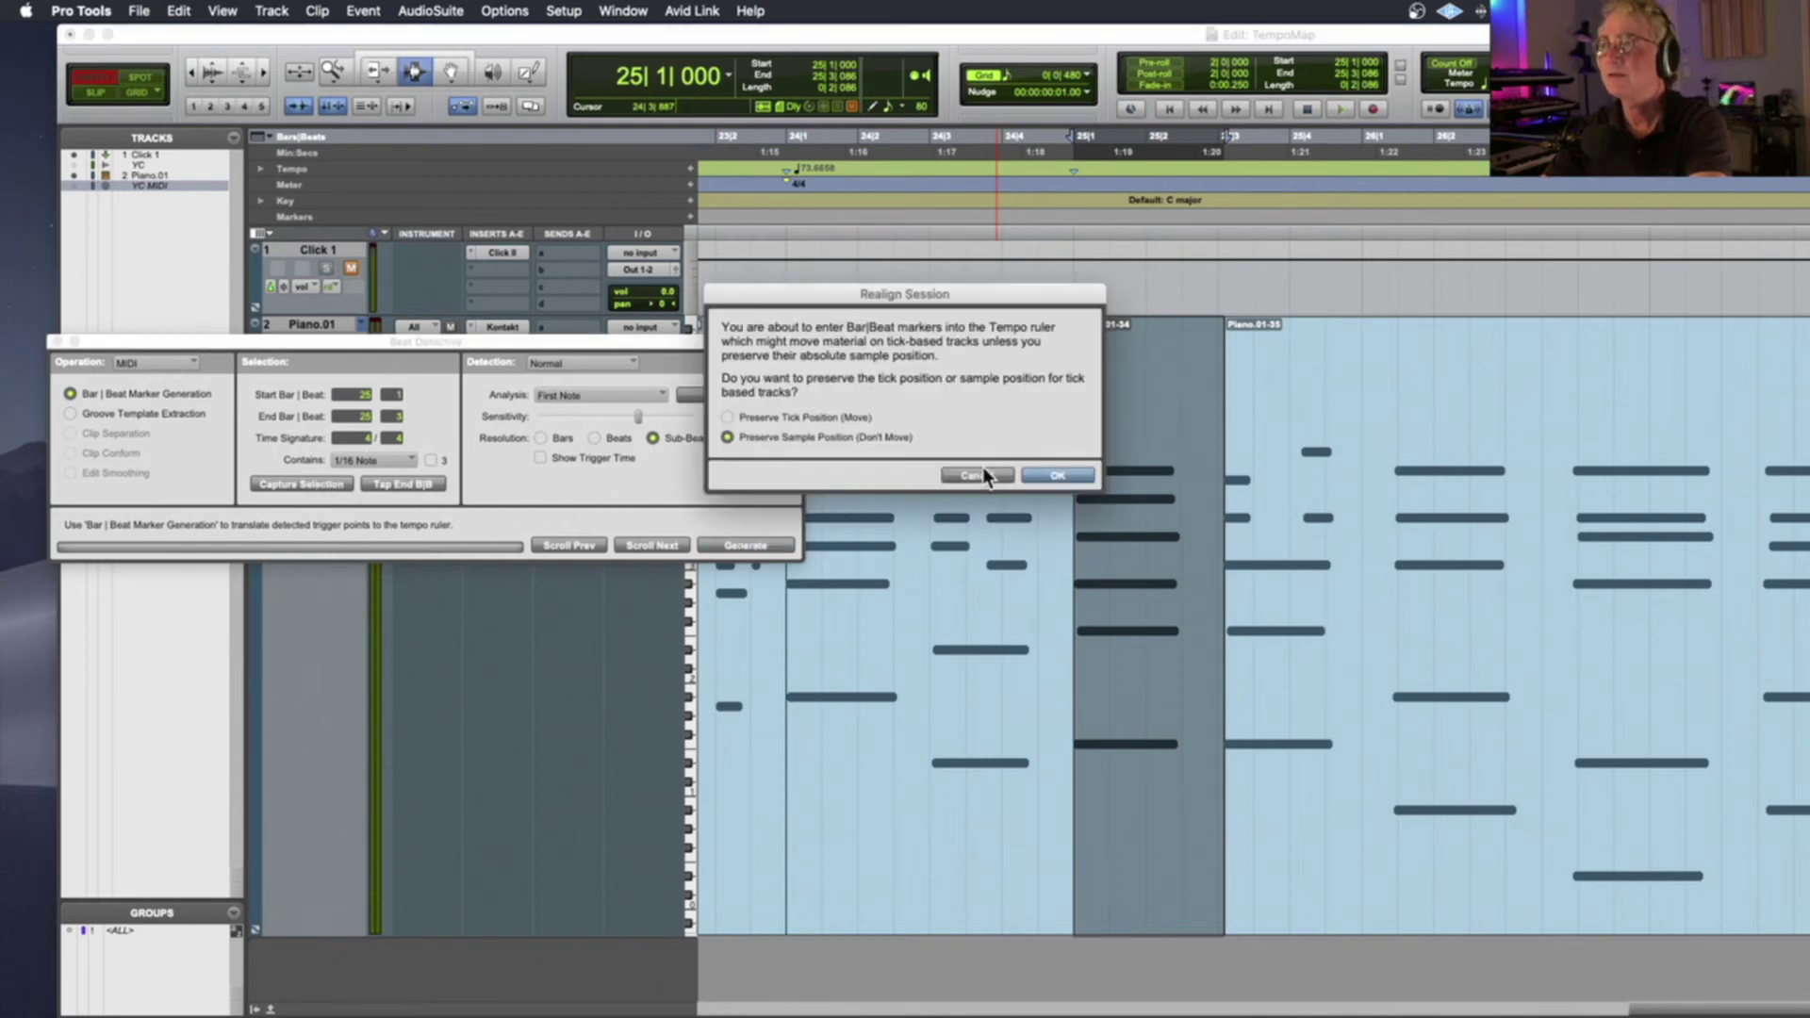
click(1057, 475)
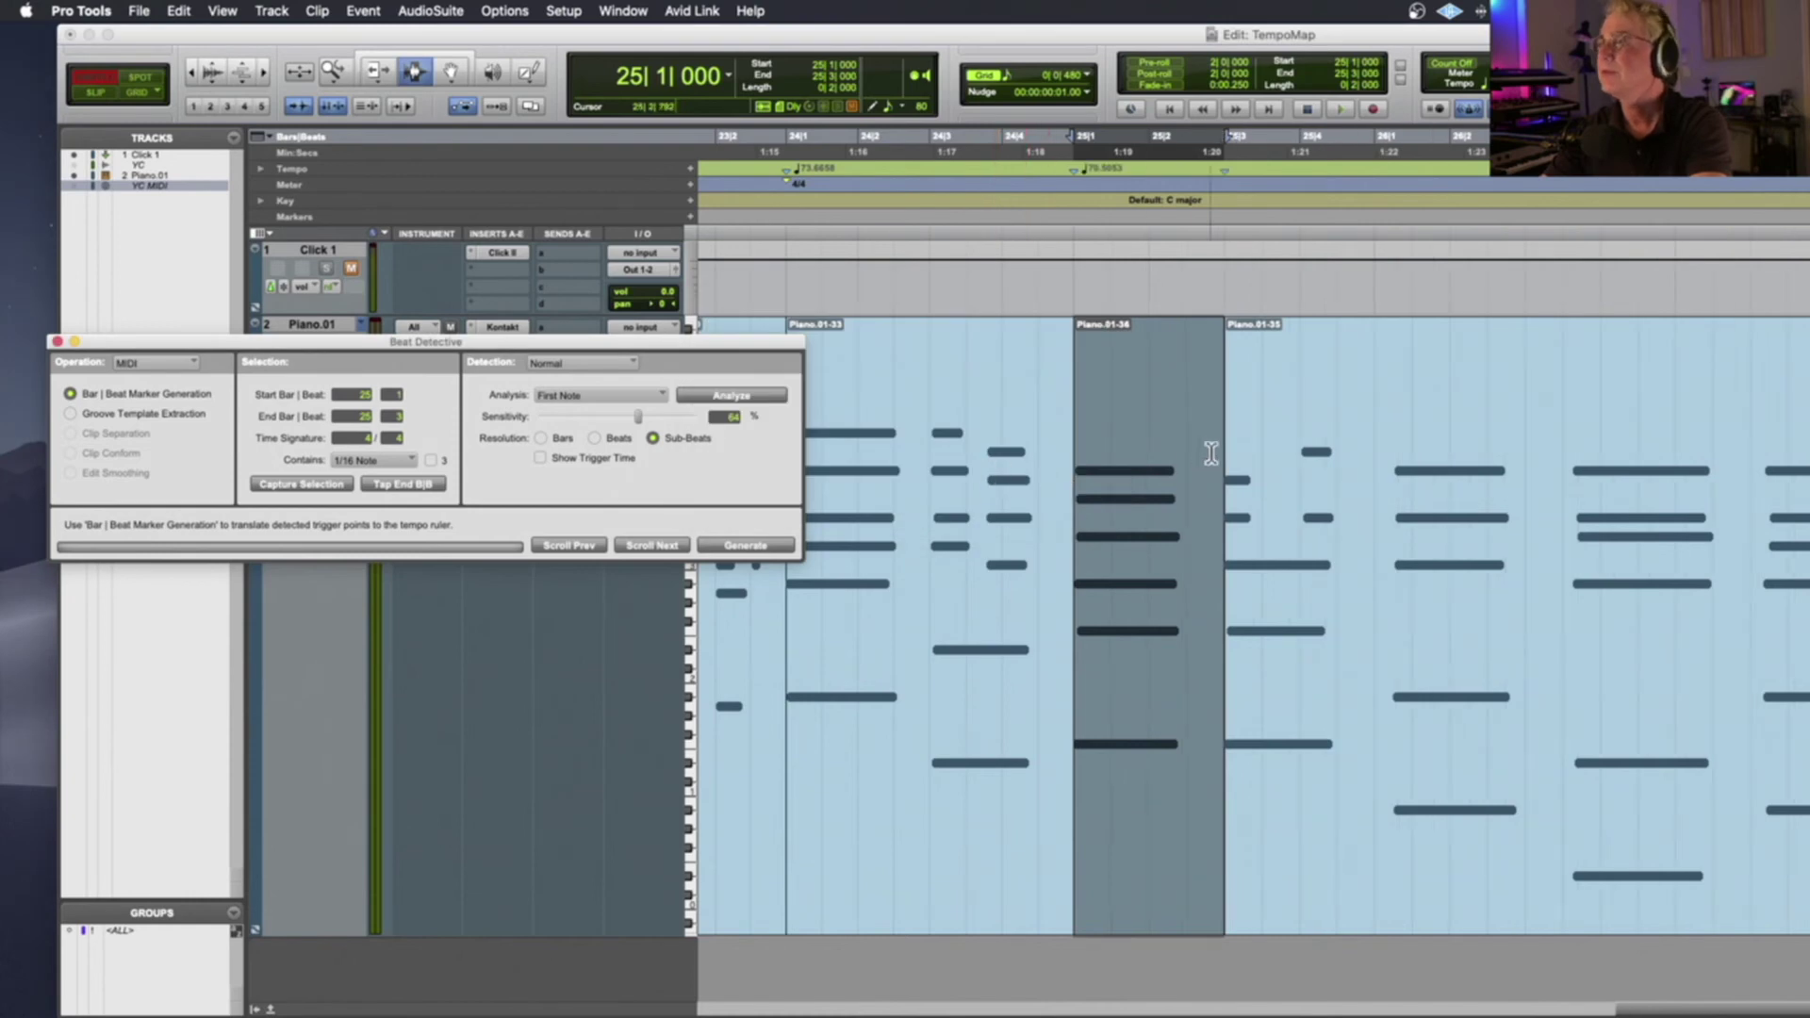
Play the music from 25|2|915 to locate beat 4 of measure 25
click(1224, 450)
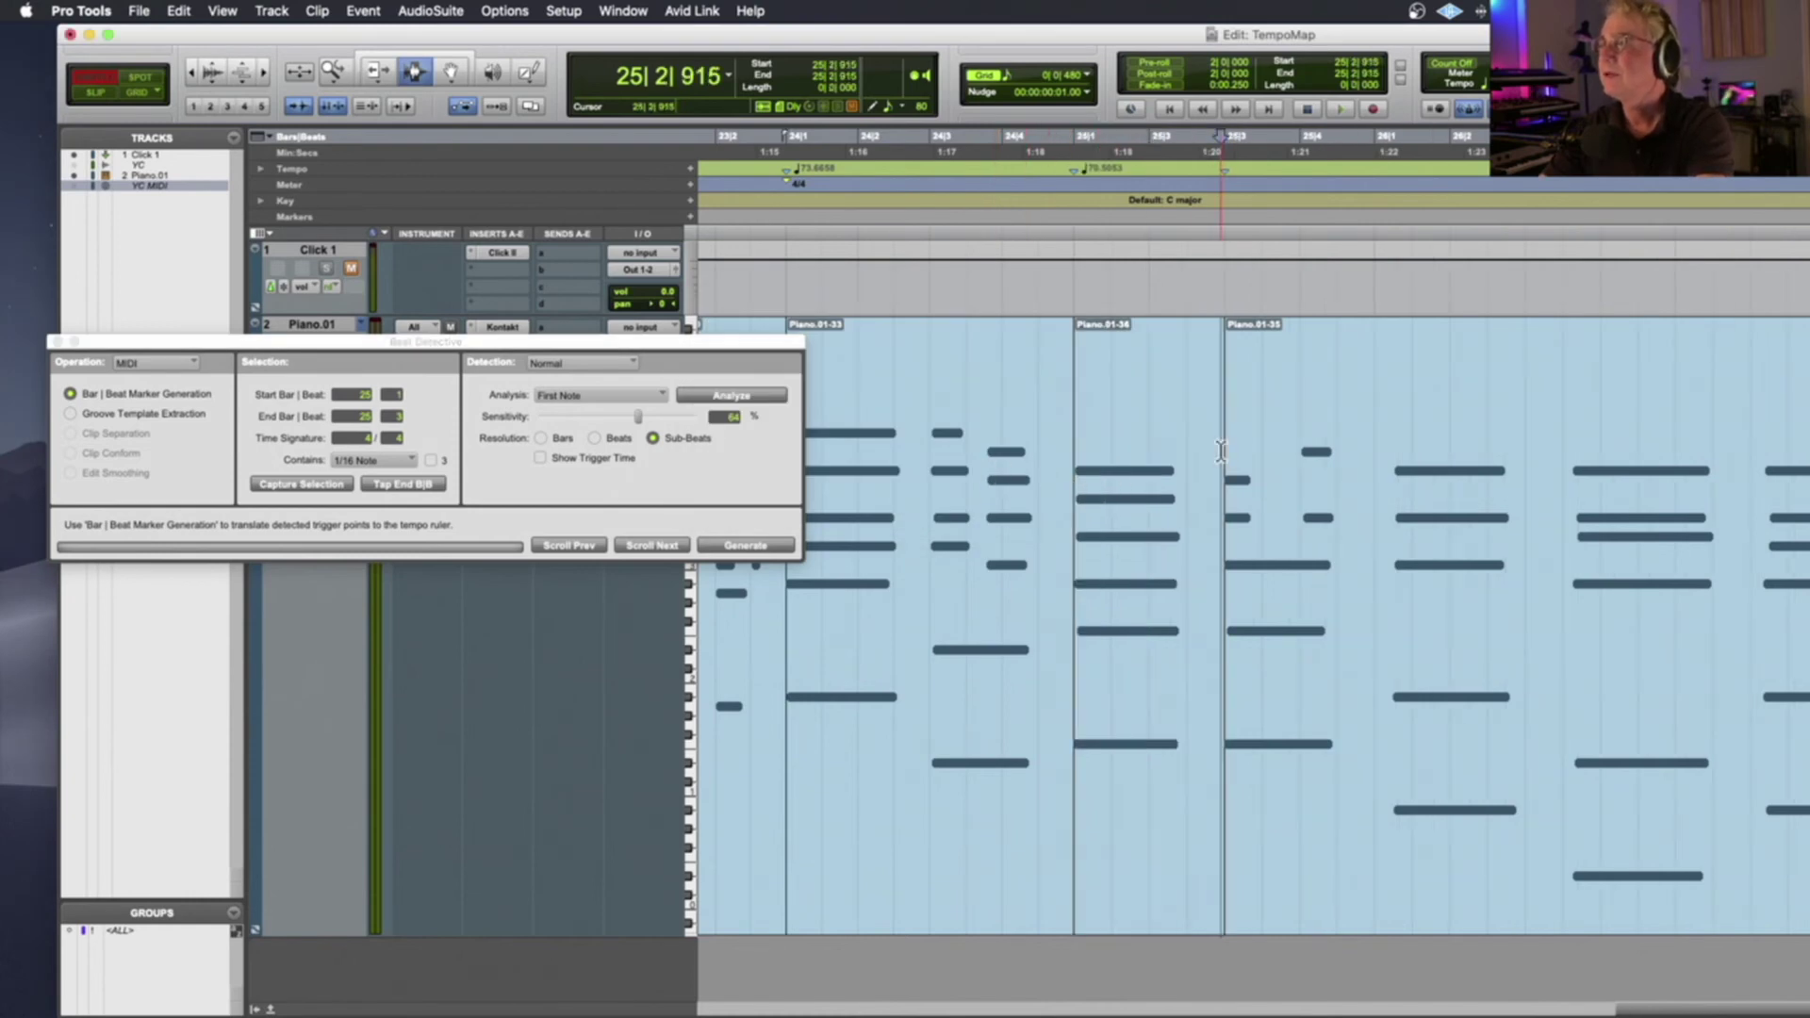
key(space)
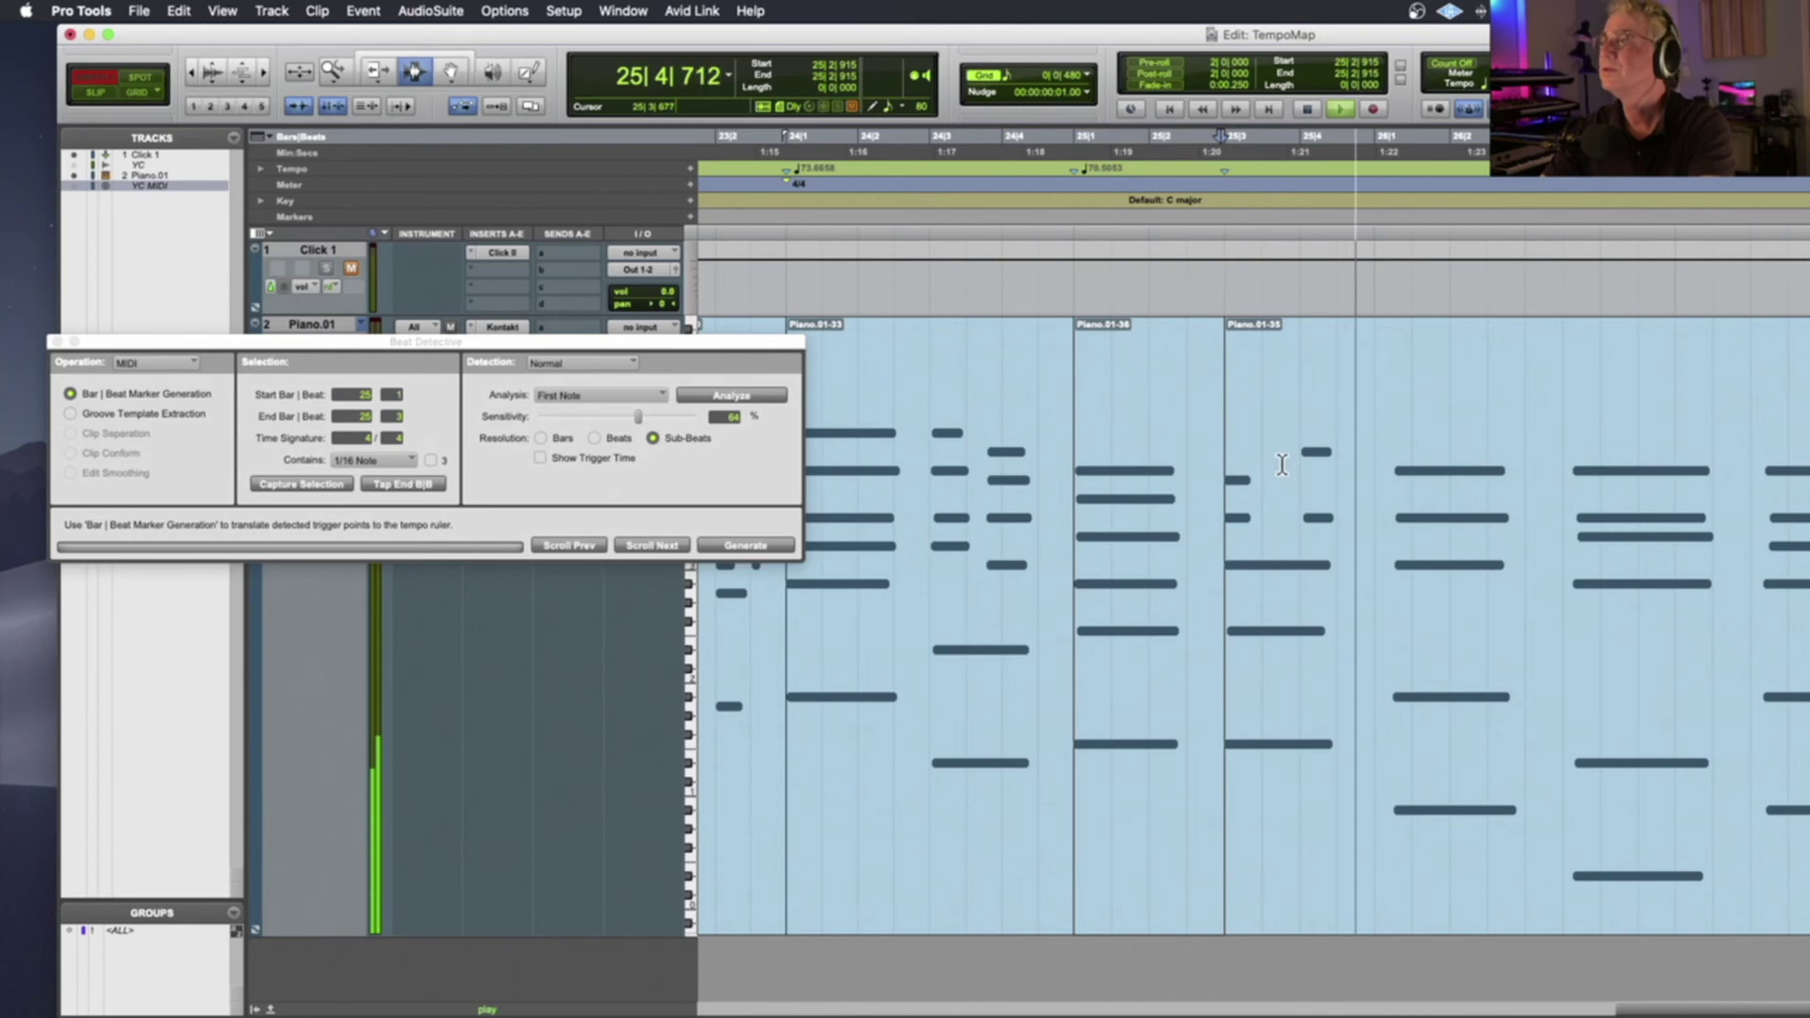
key(space)
Separate the piano clip at the note starting on 25|4|032 and select the clip beginning at 25|3|000
key(Tab)
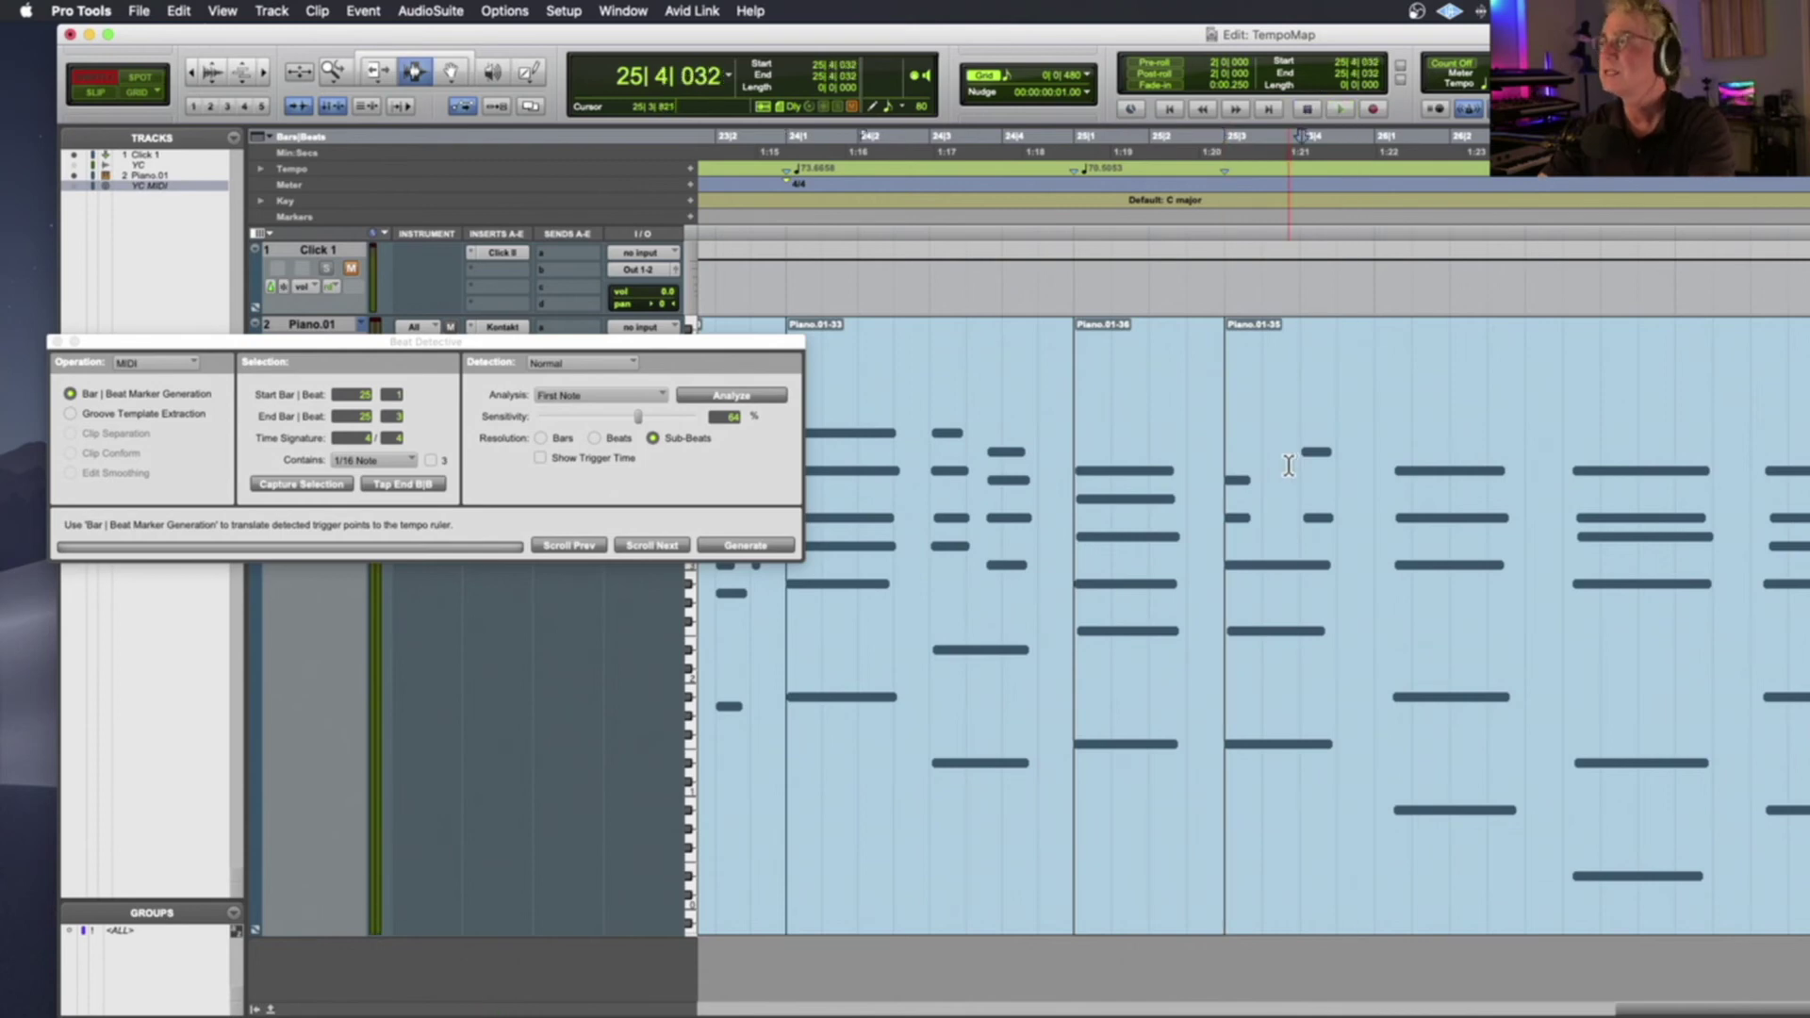
key(super+e)
triple_click(1279, 466)
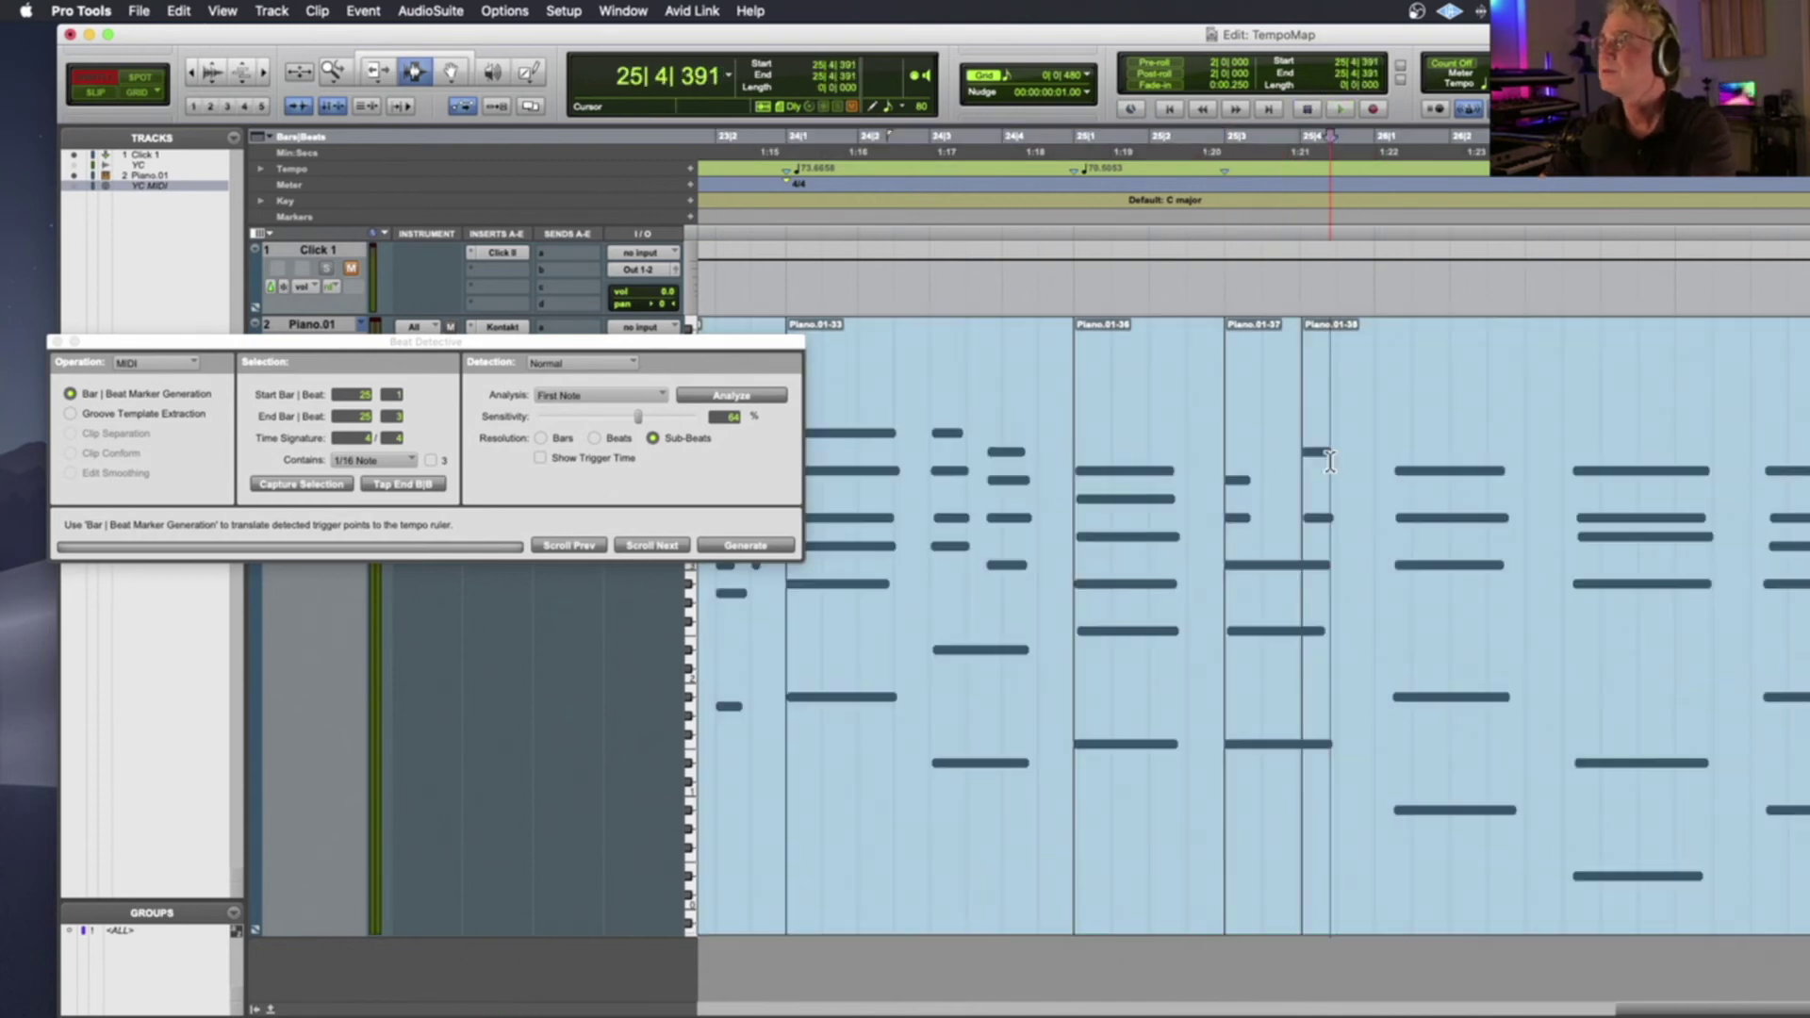
double_click(1279, 466)
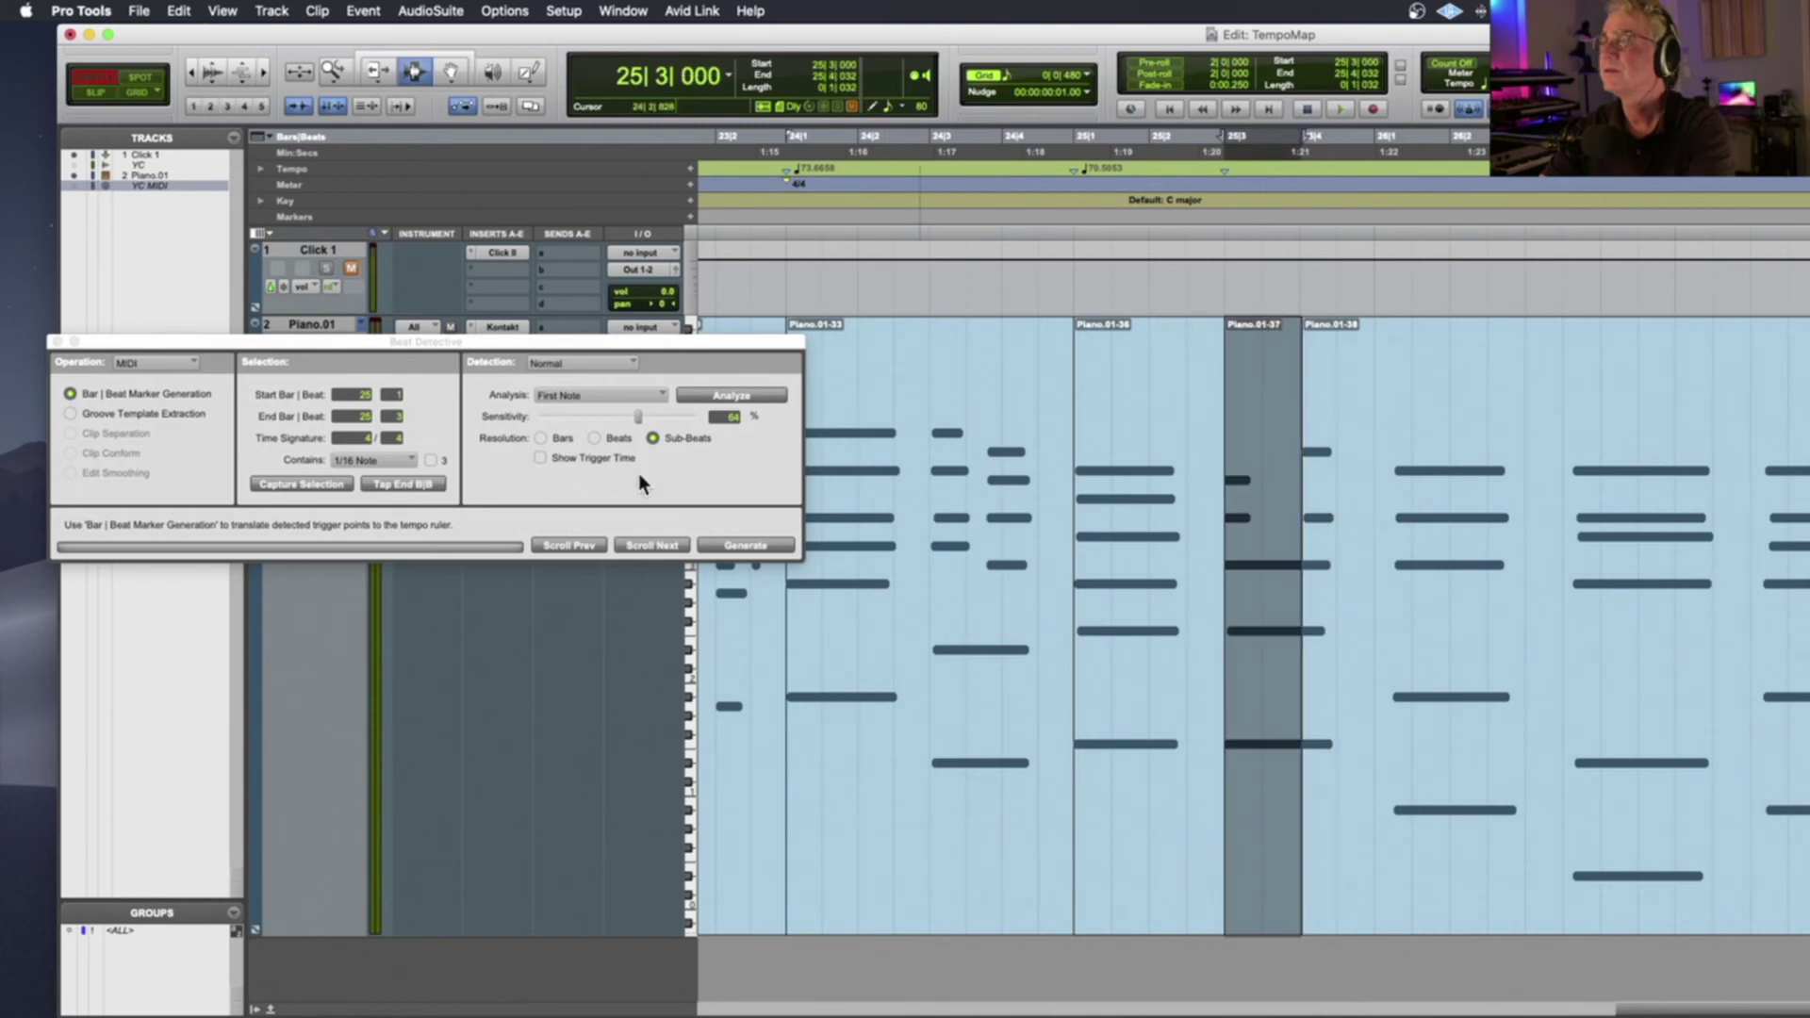
Set Beat Detective's range to 25|3 through 25|4 and generate the beat markers, preserving sample position
click(392, 396)
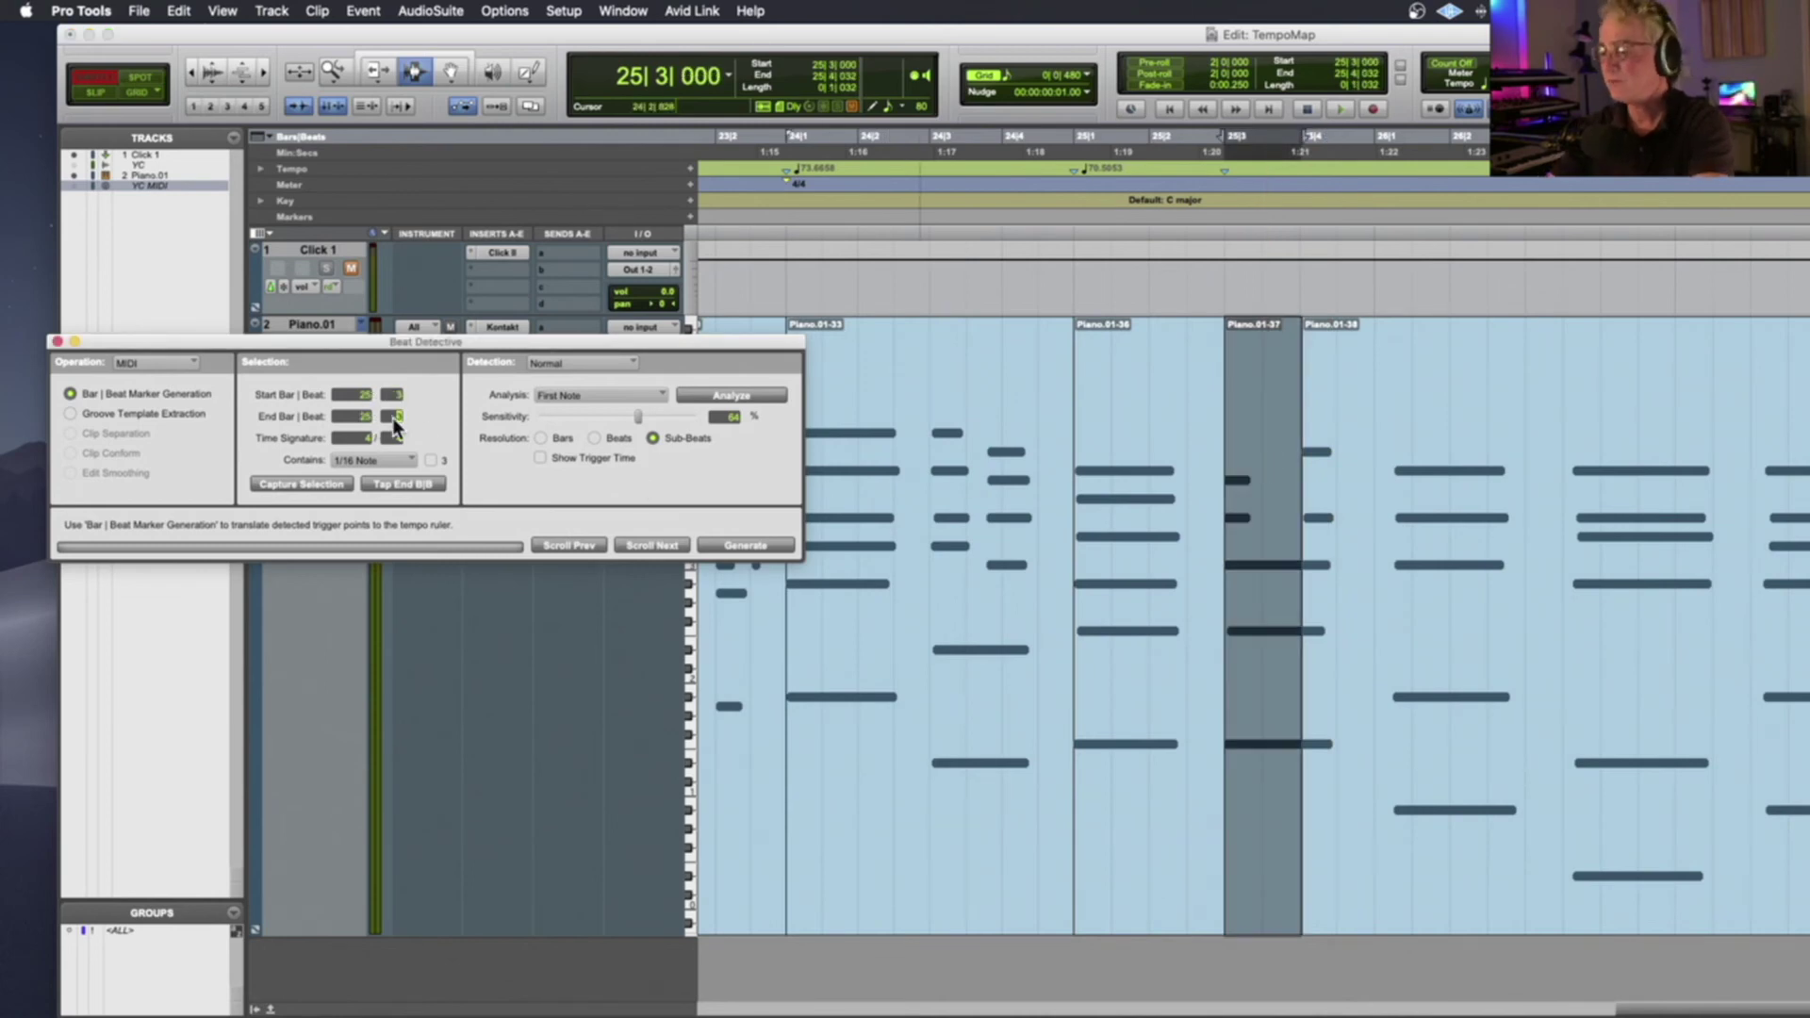
click(749, 546)
click(1054, 476)
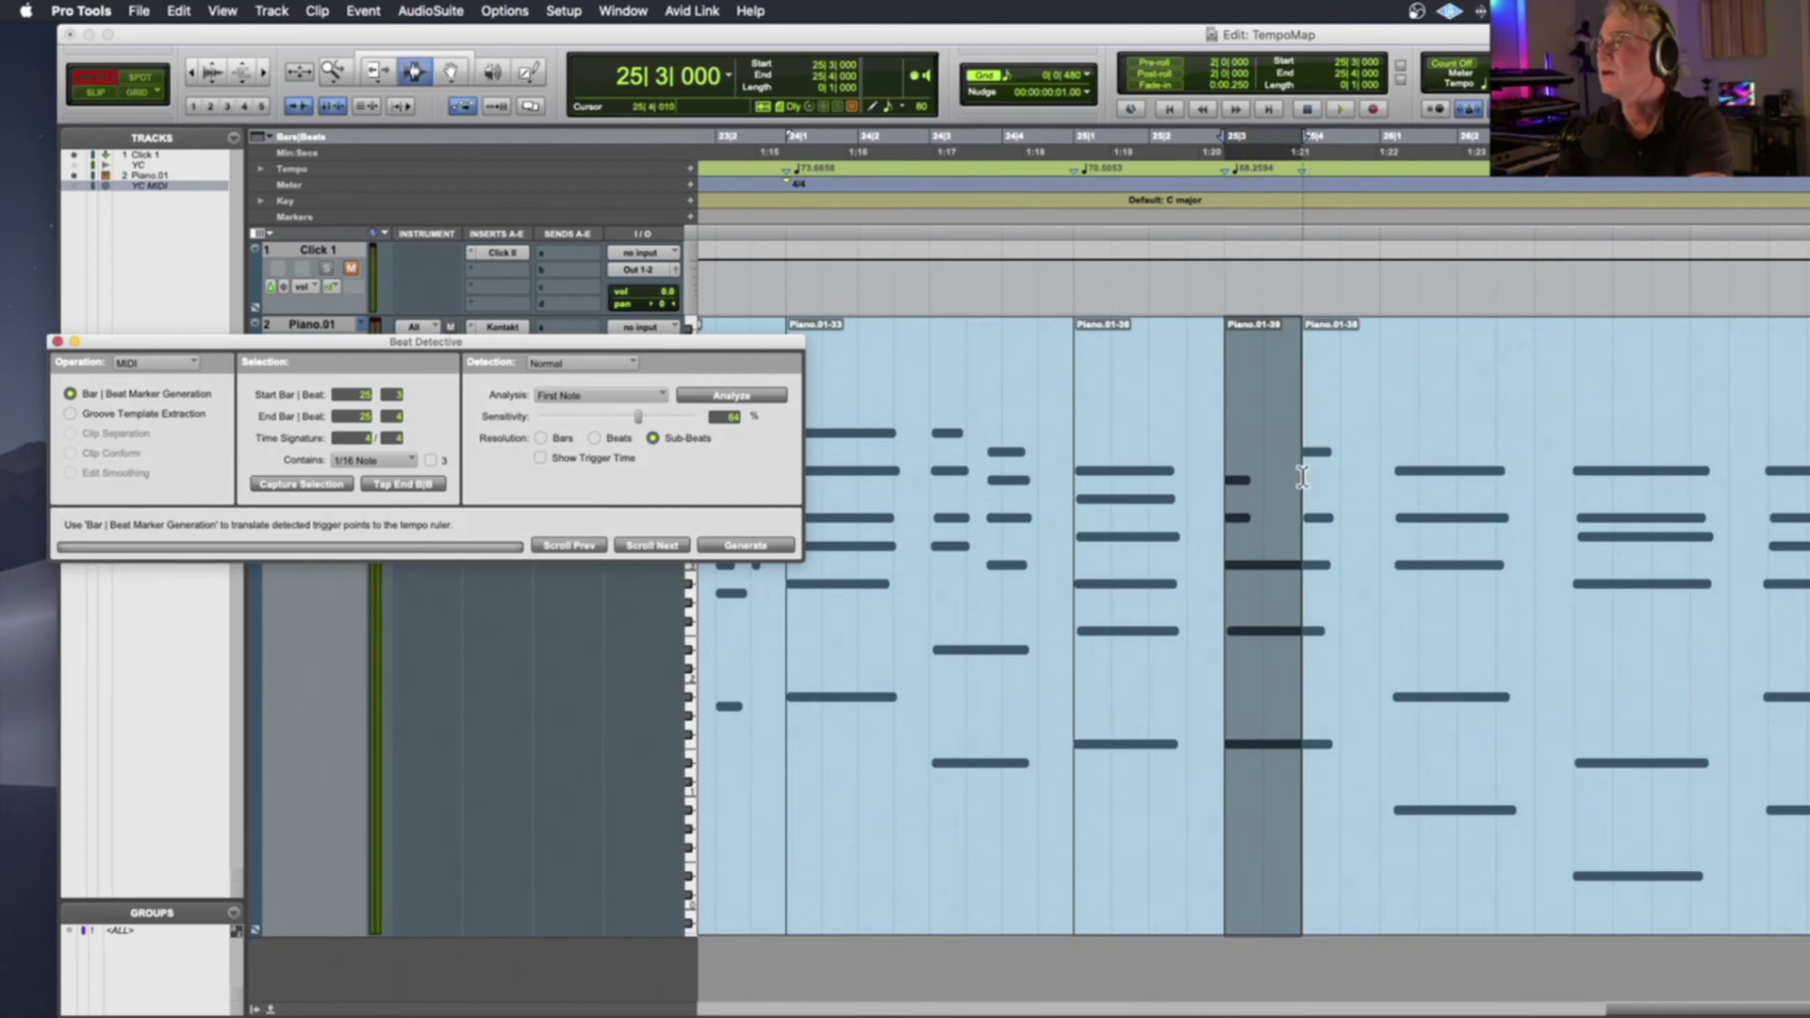
Separate the piano clip at the chord starting on 26|1|169 and select the clip beginning at 25|4|000
click(1385, 482)
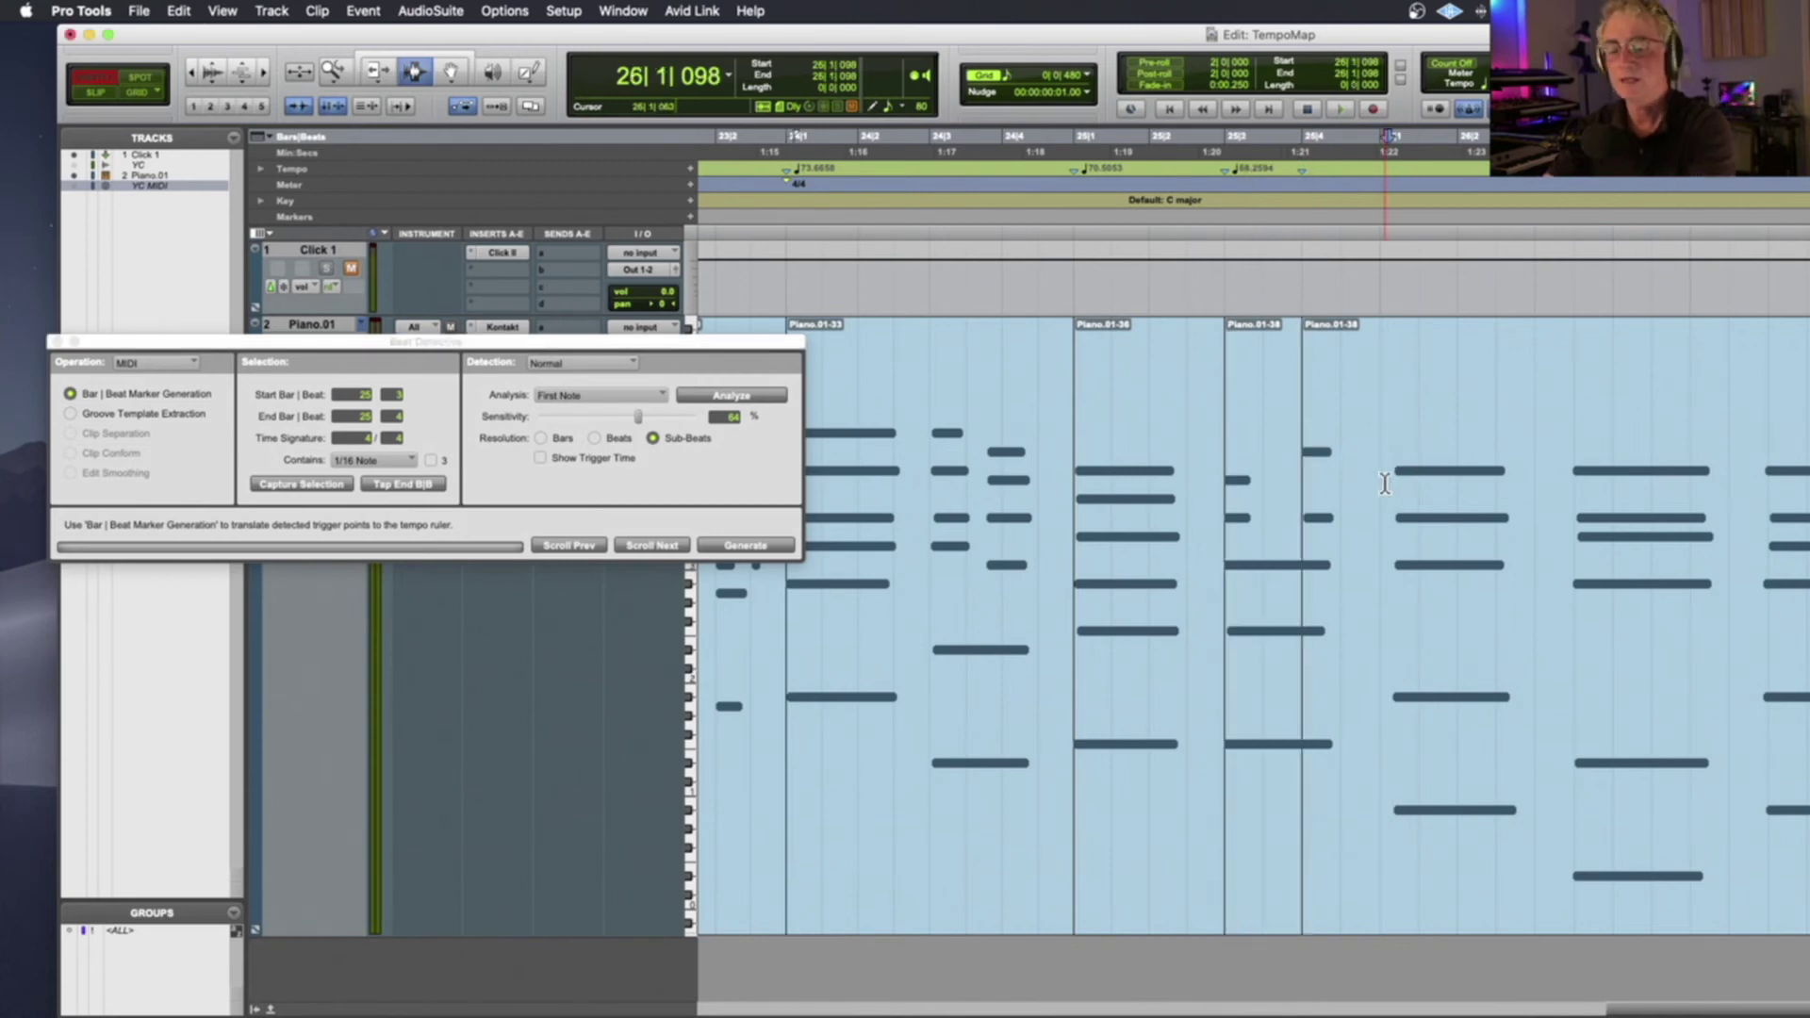
key(super+e)
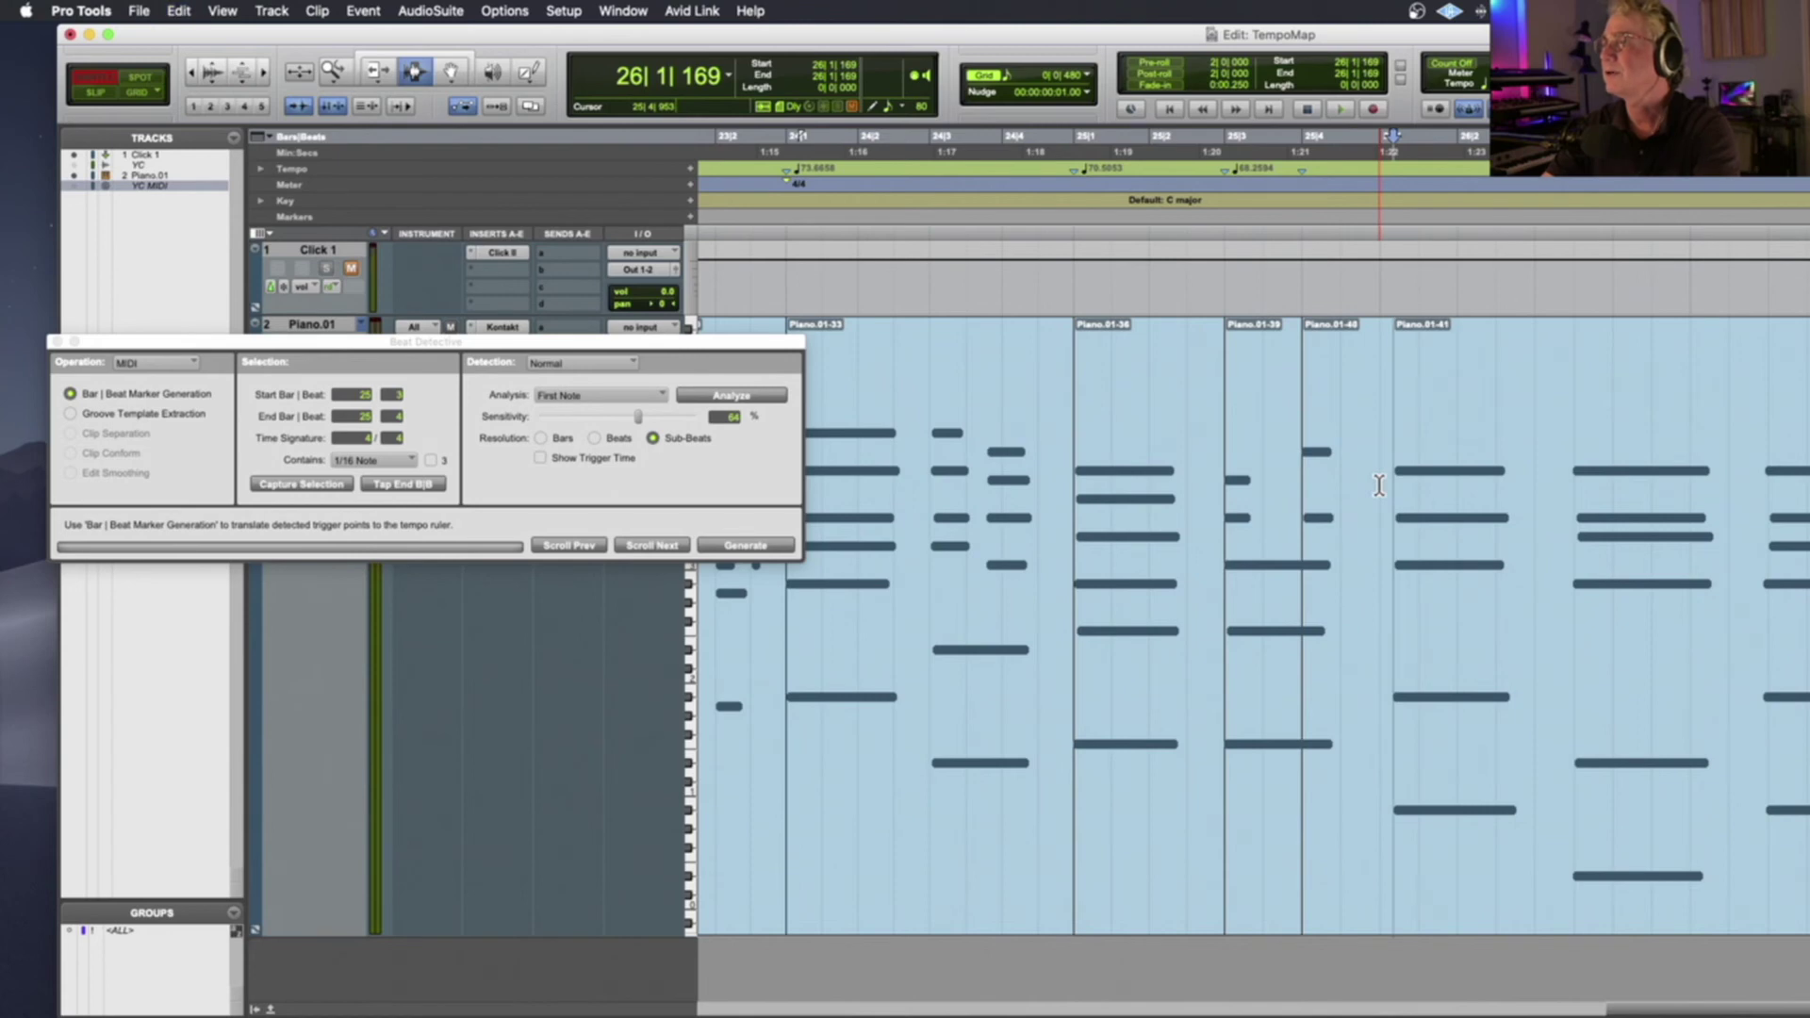
double_click(1378, 485)
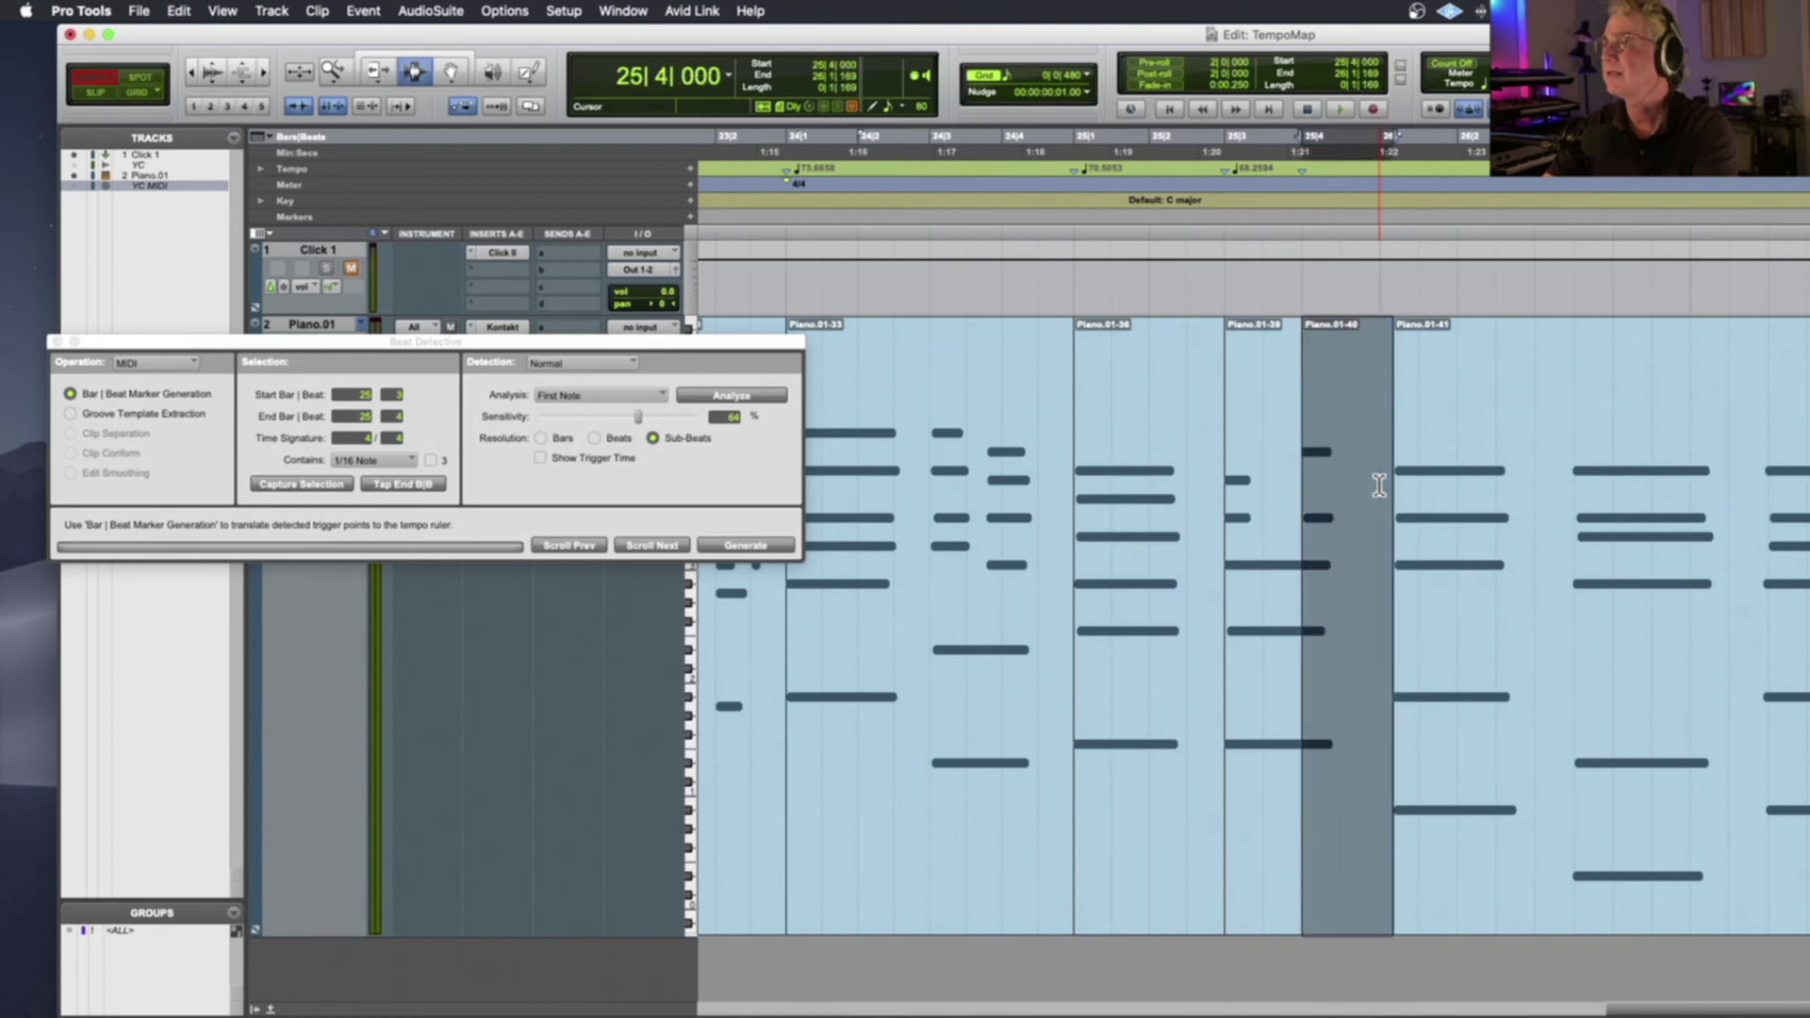
Set Beat Detective's range to 25|4 through 26|1 and generate the beat markers, preserving sample position
click(392, 395)
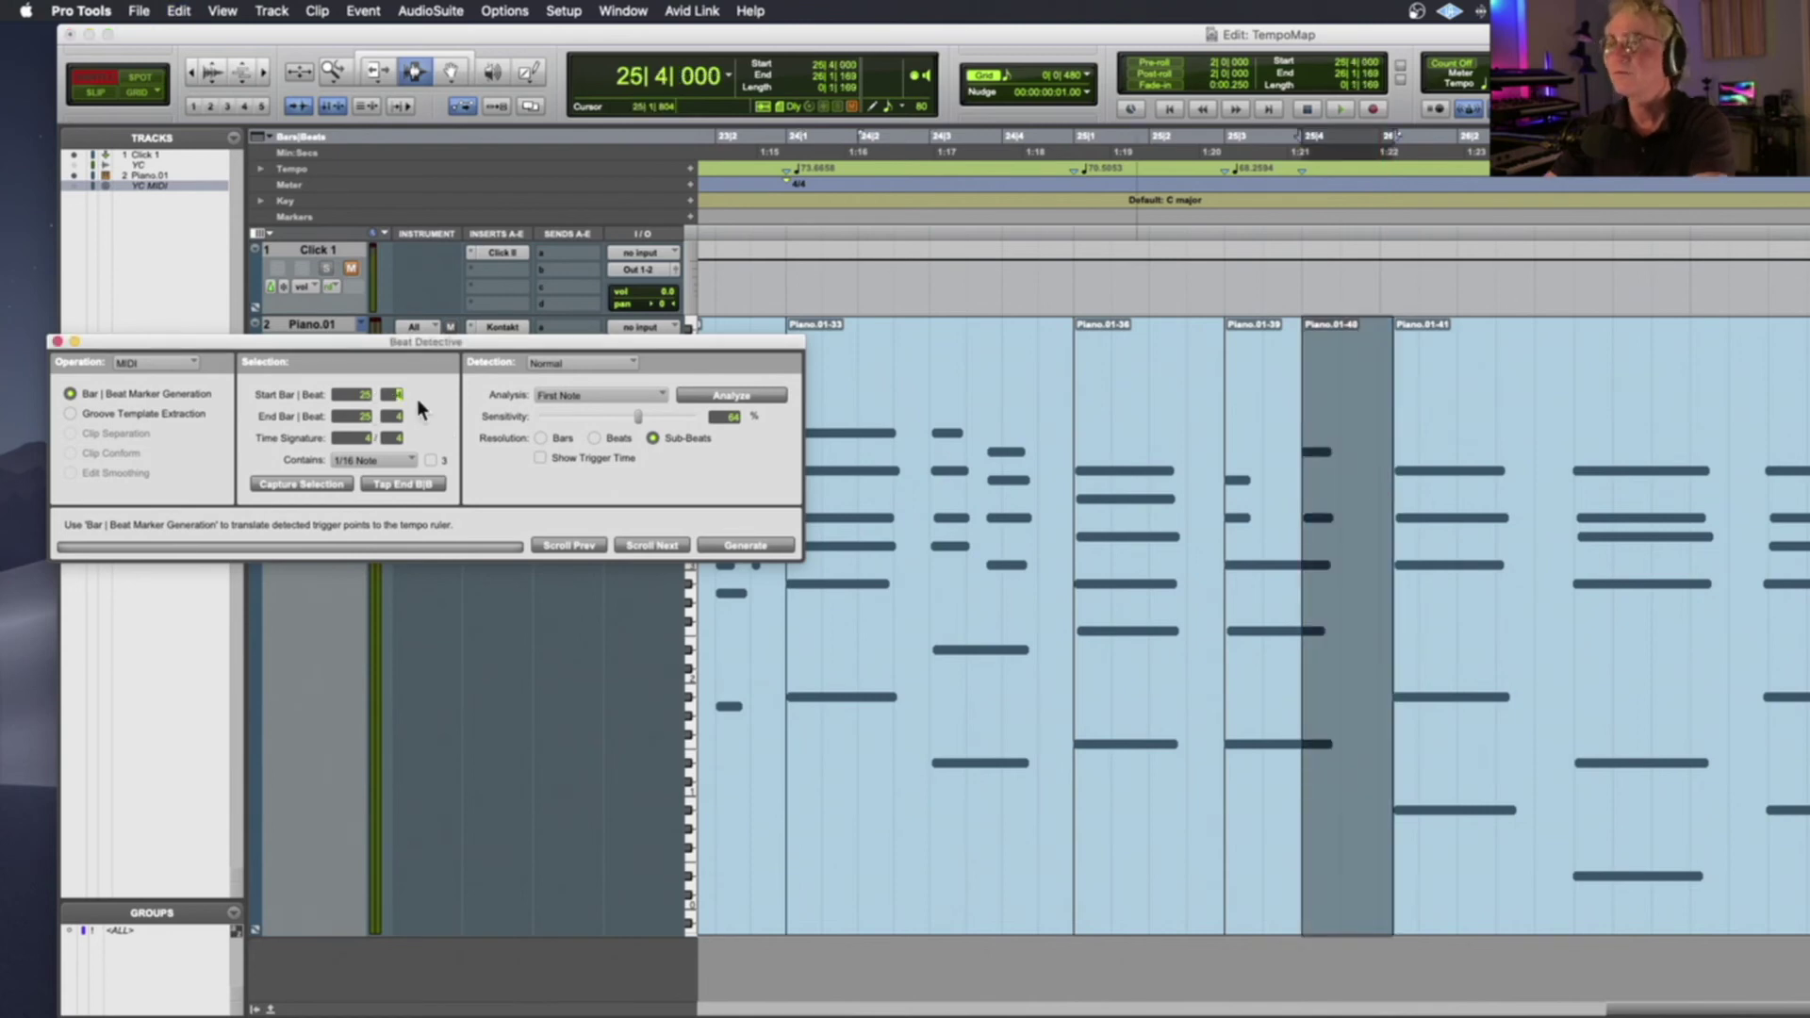
click(366, 417)
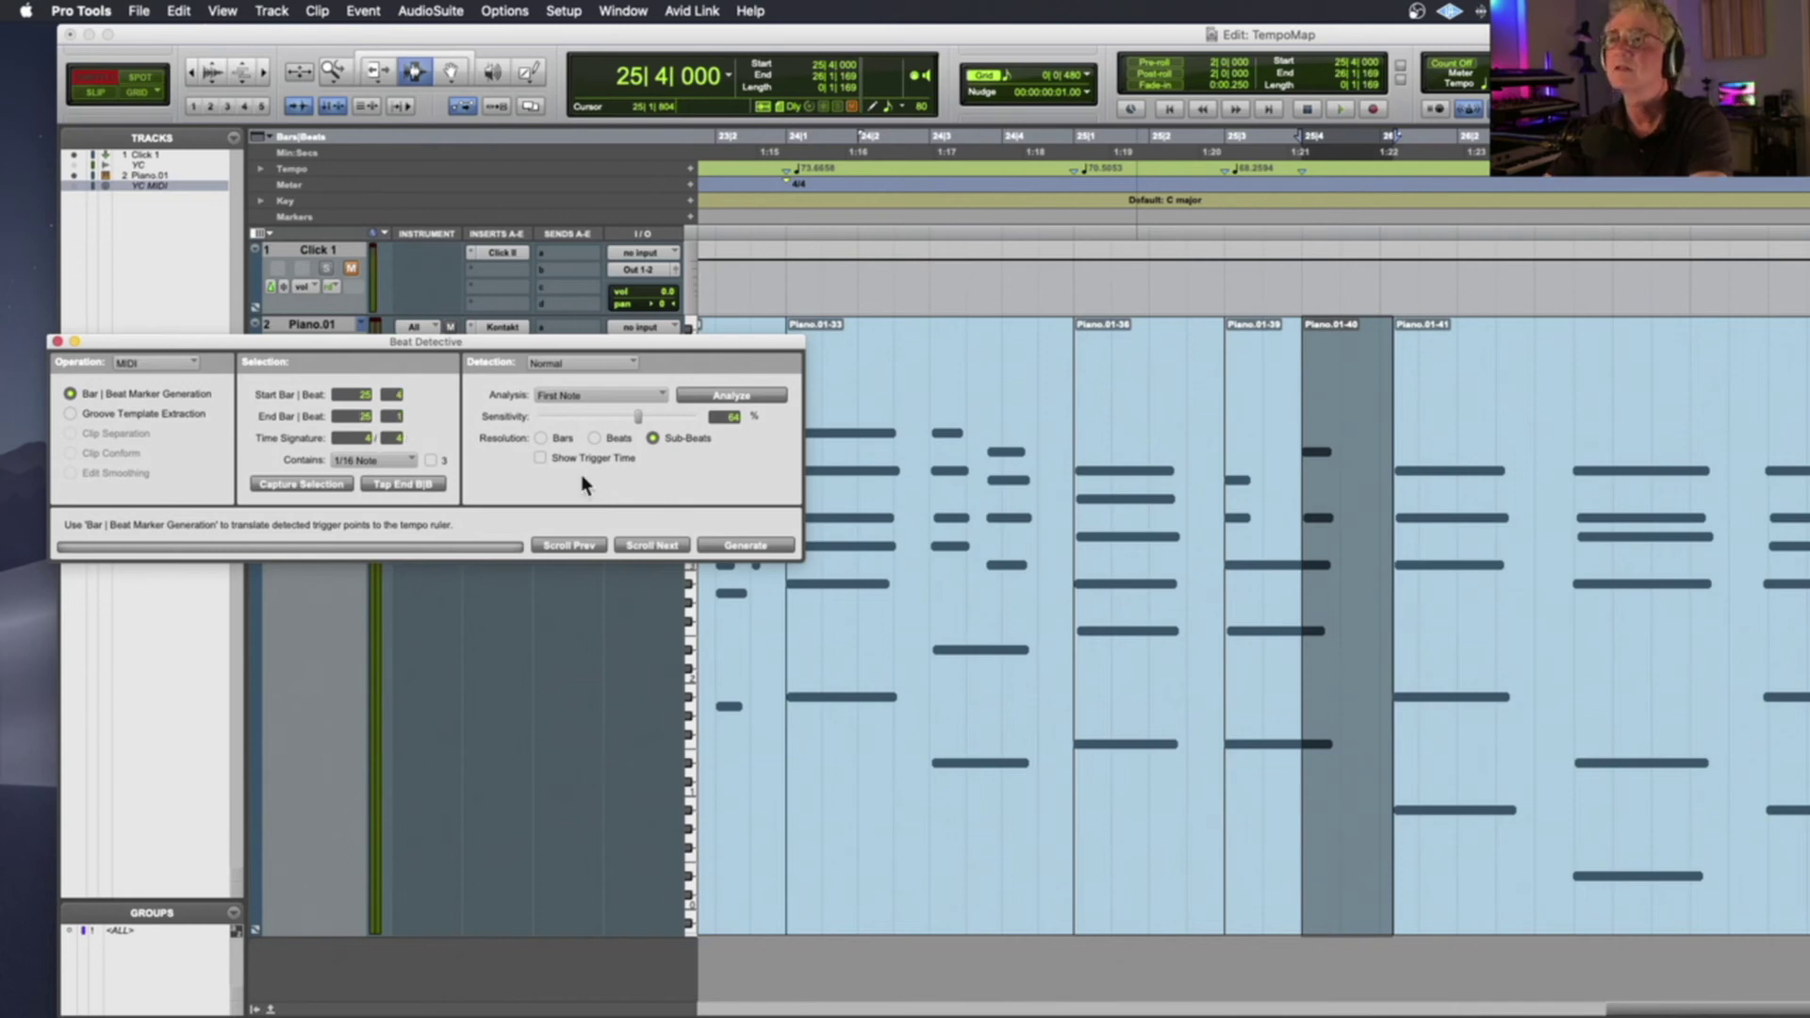
click(754, 546)
click(1048, 477)
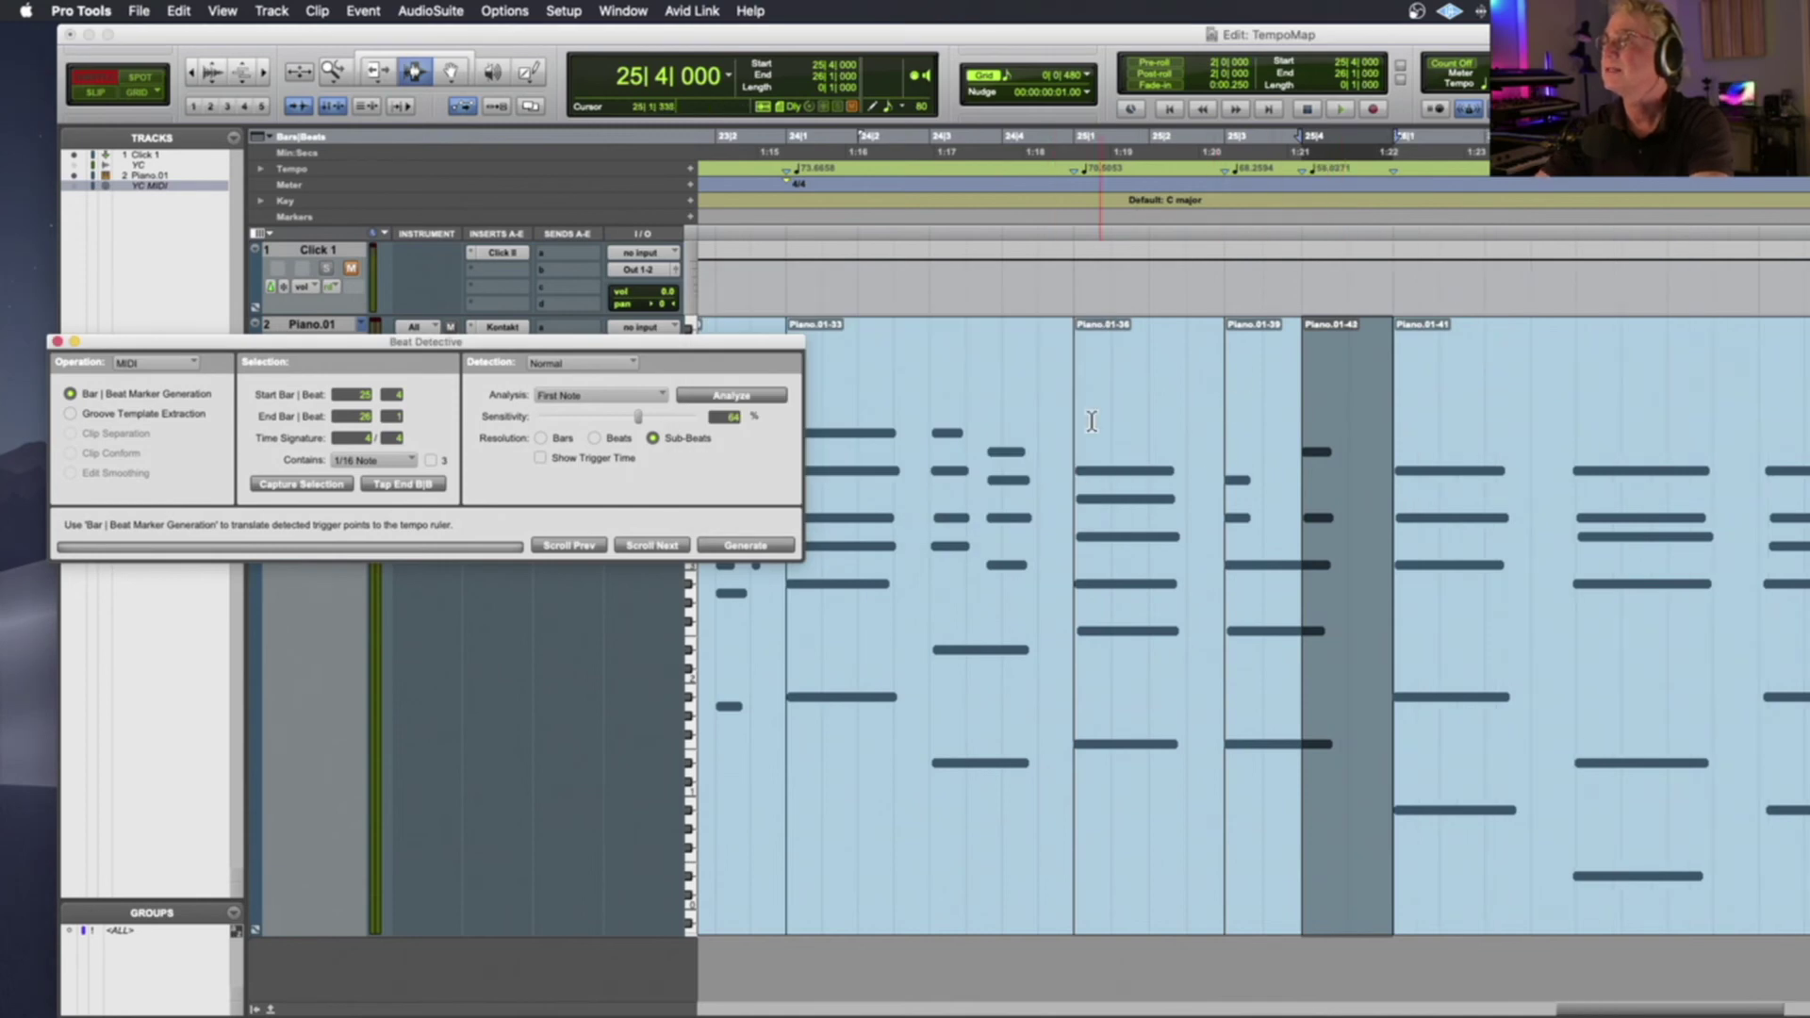
Play the music from 24|4|492 to locate beat 3 of measure 26
click(1039, 438)
key(space)
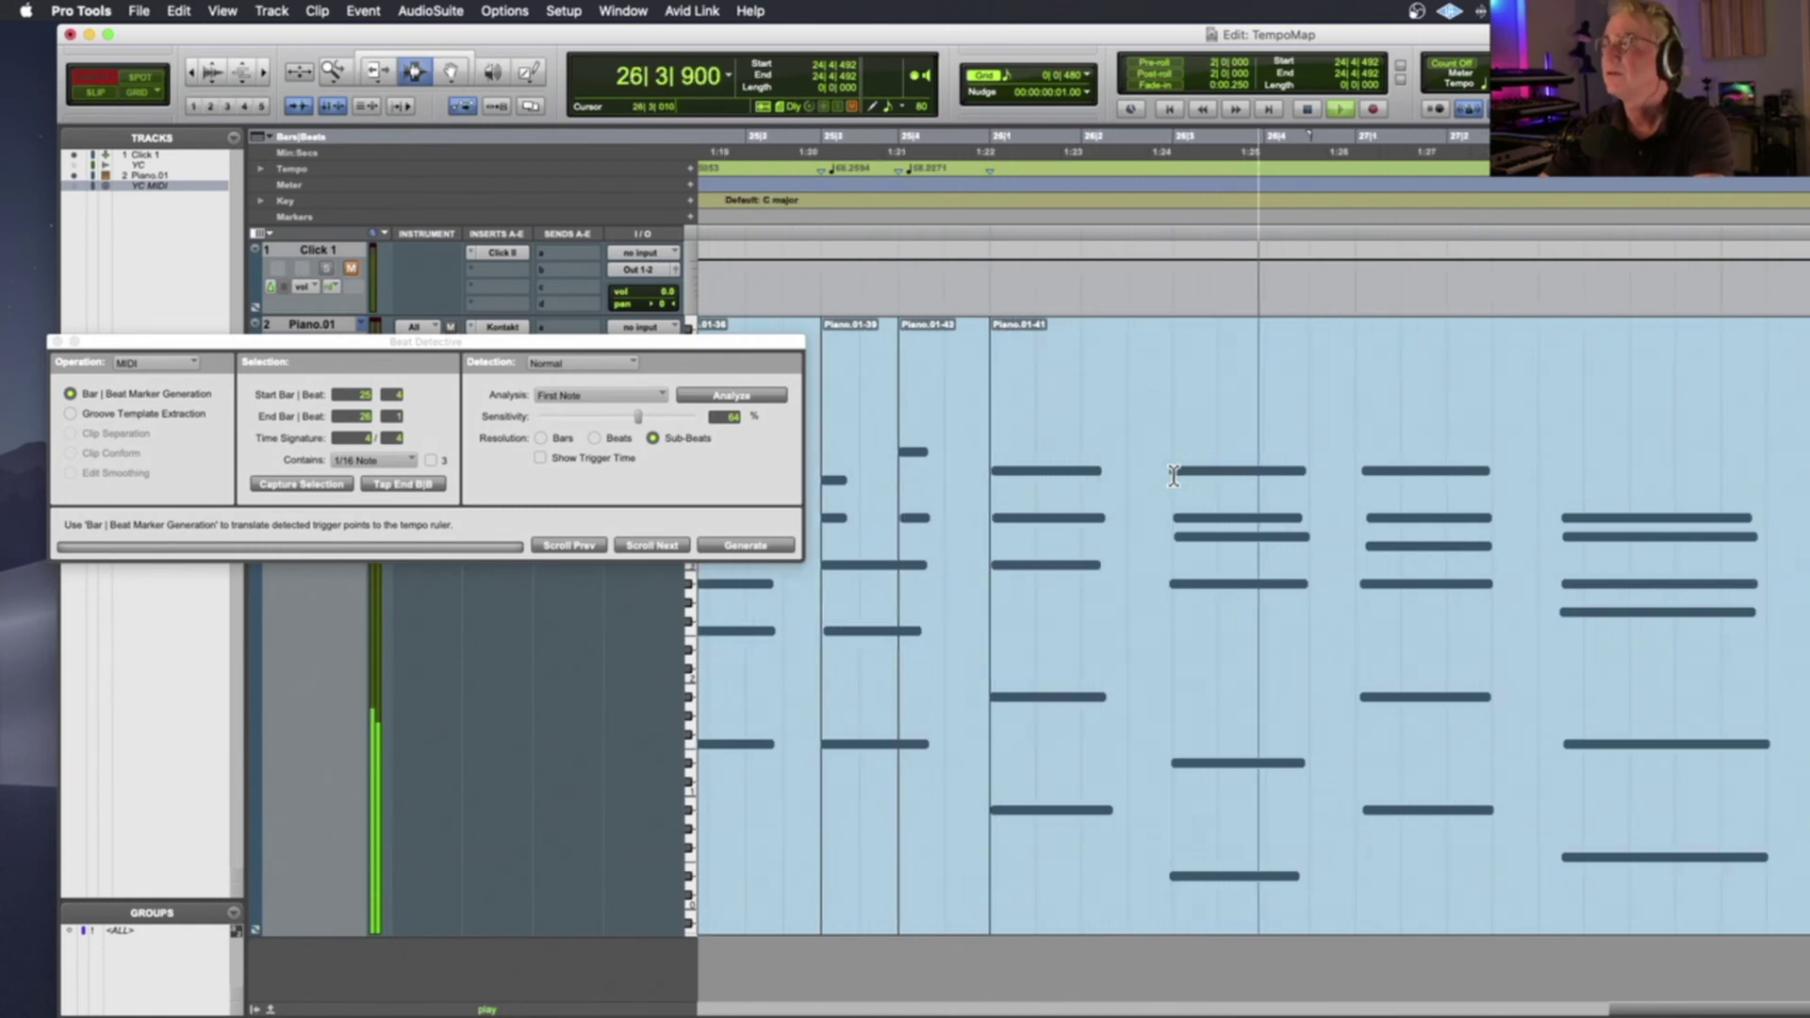
key(space)
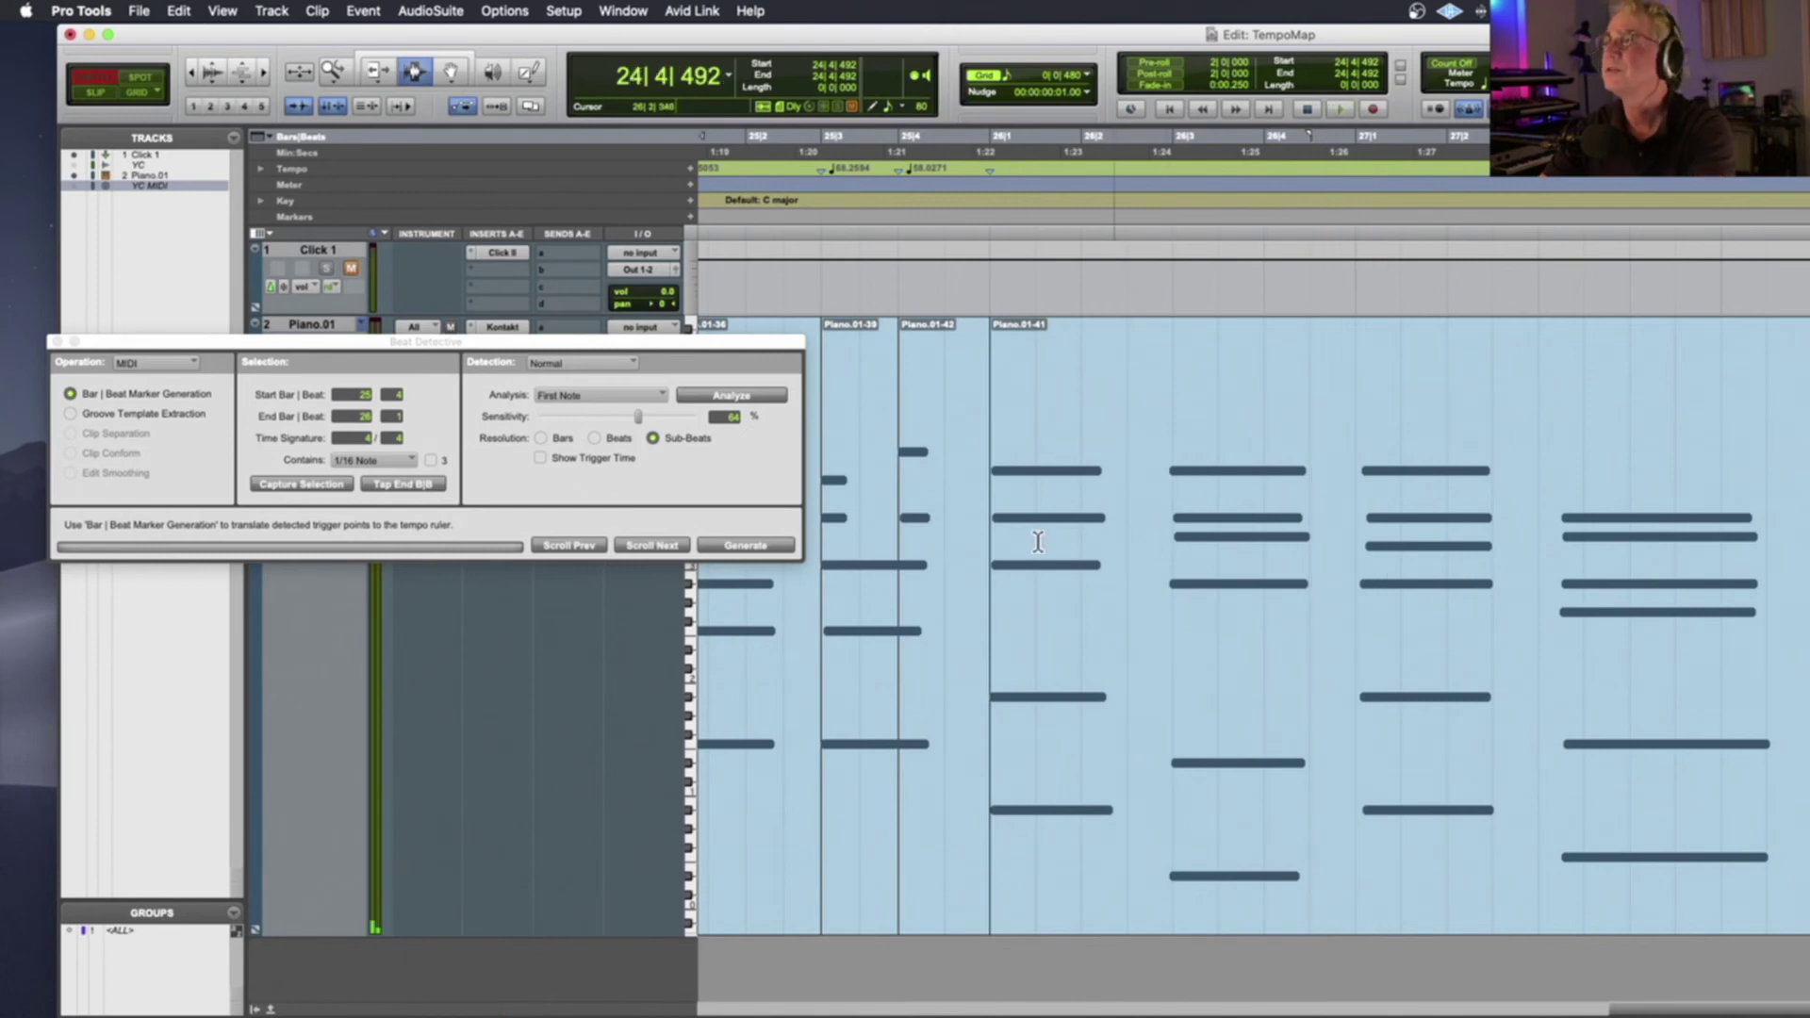
Separate the piano clip at the chord starting on 26|2|927 and select the clip beginning at 26|1|000
click(1163, 538)
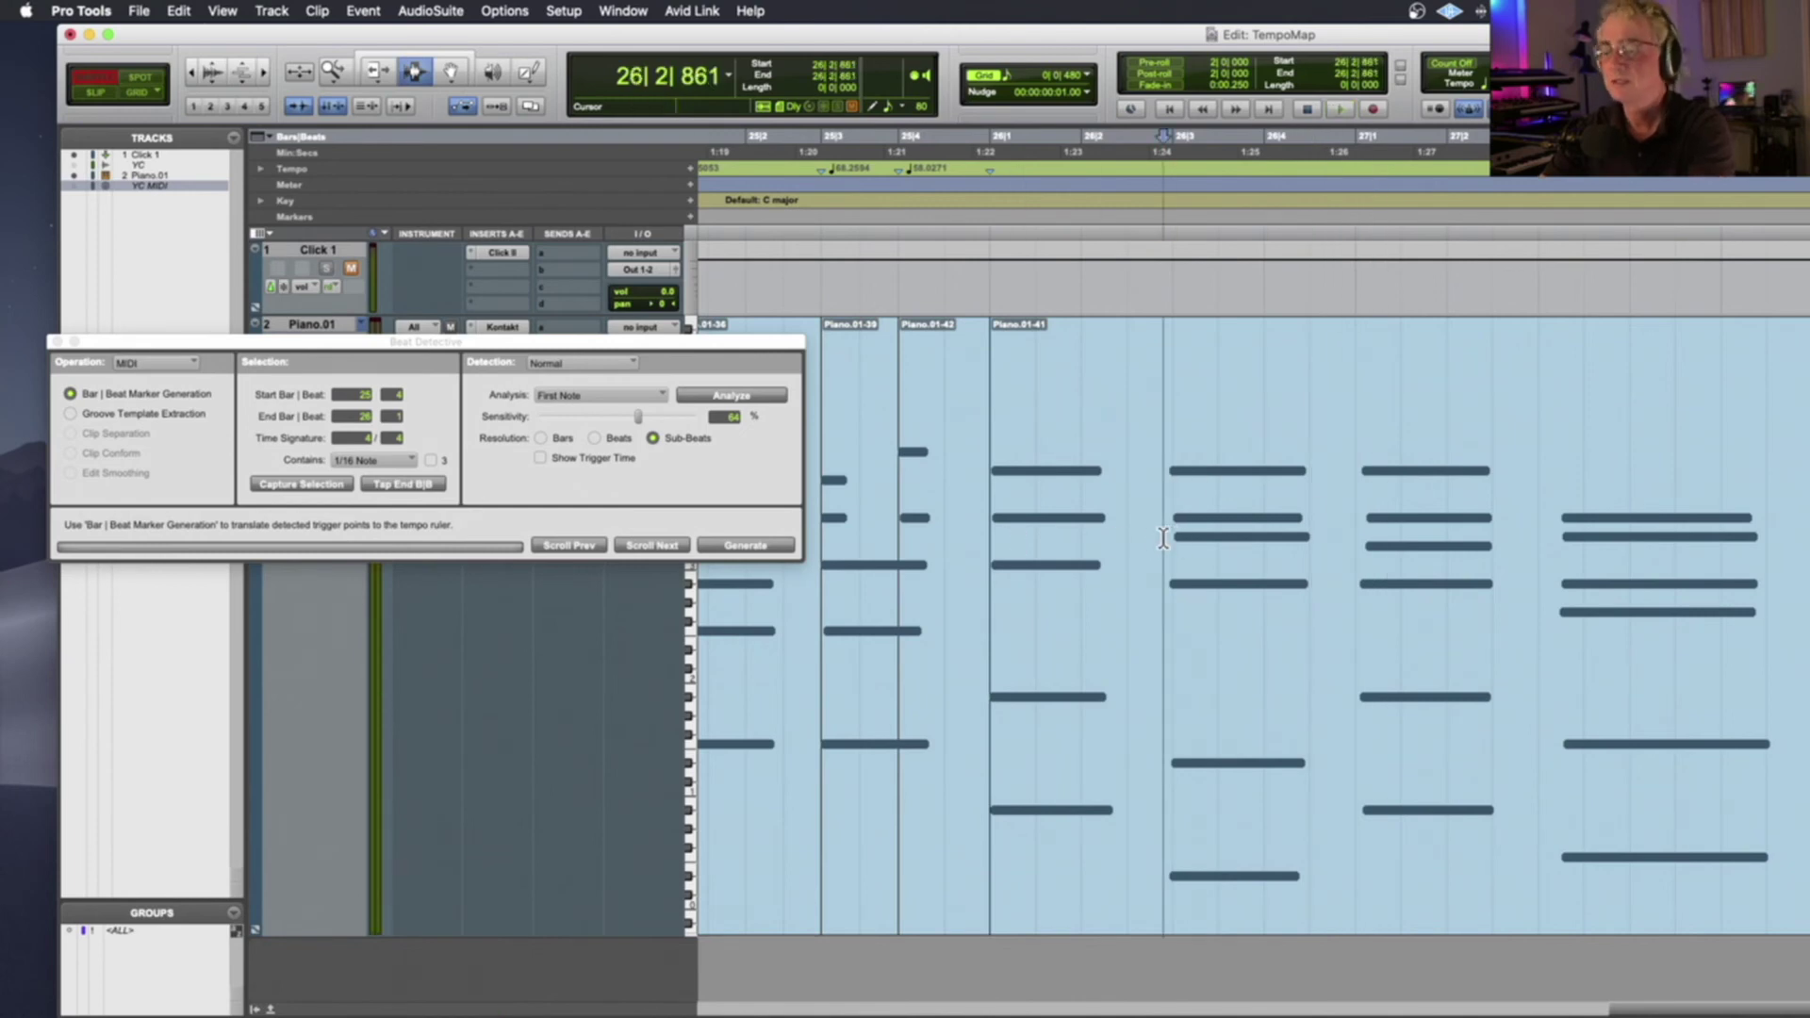
key(Tab)
key(super+e)
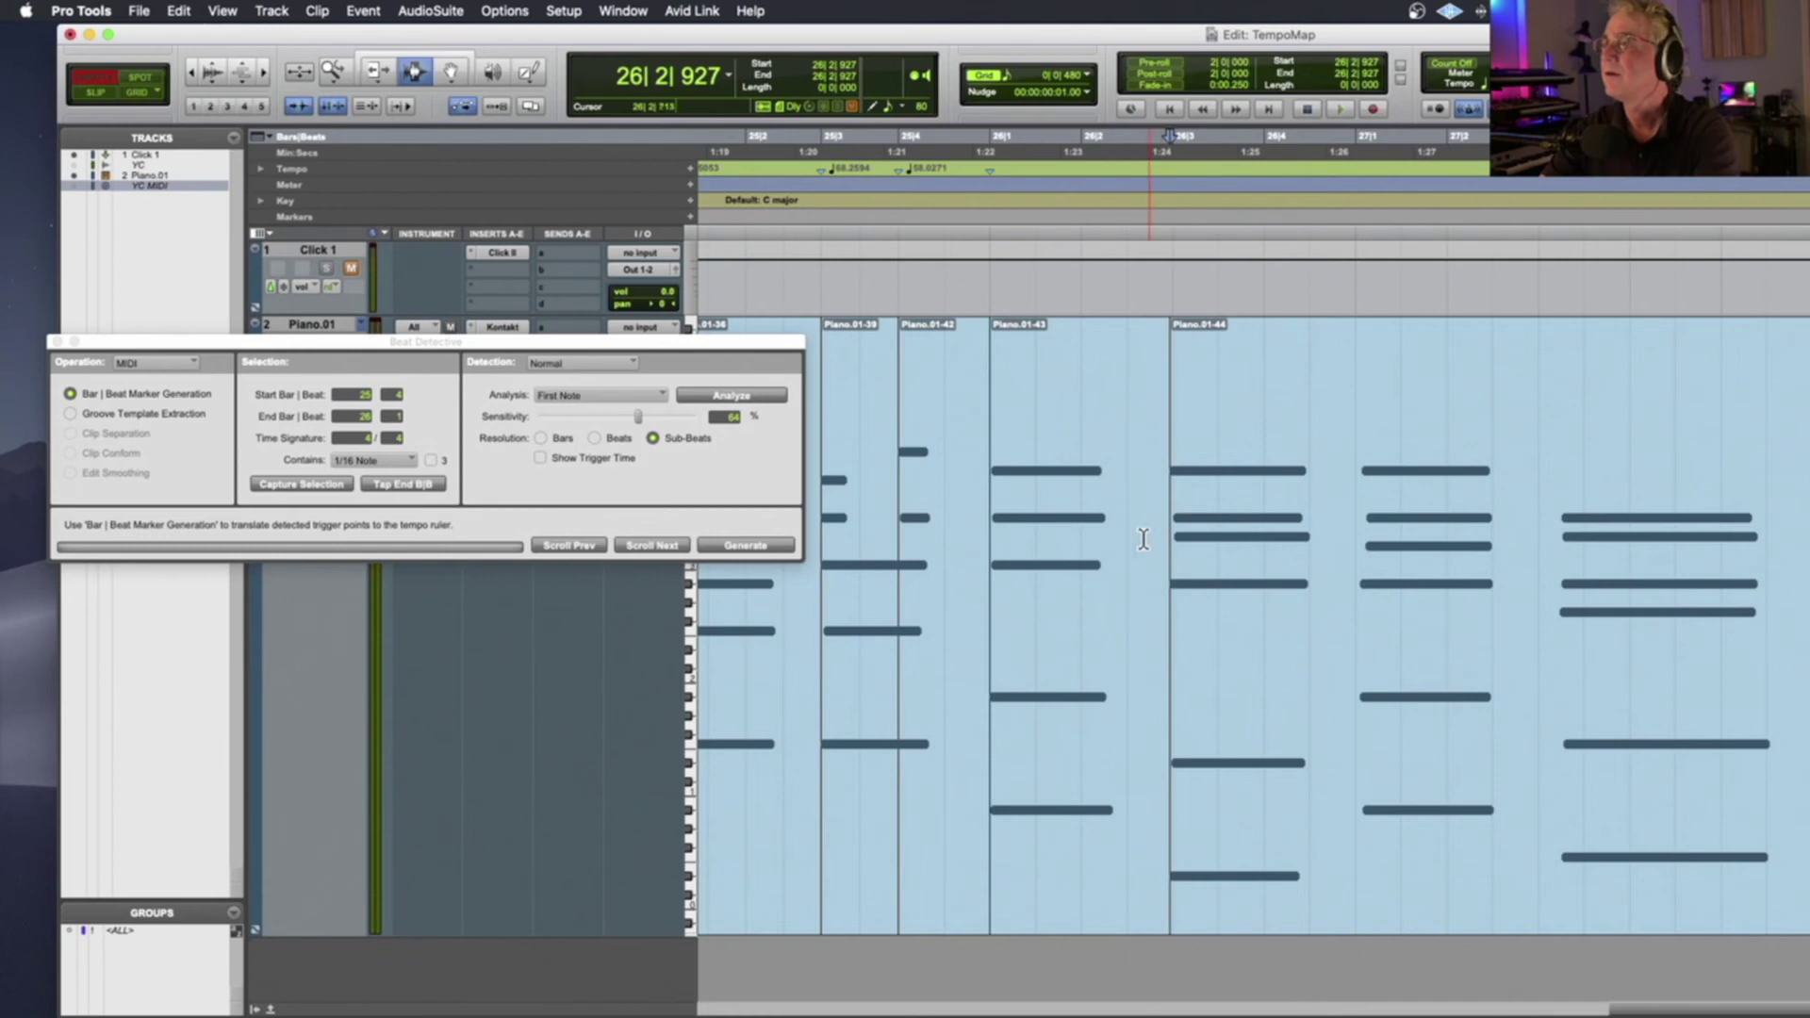
double_click(1136, 541)
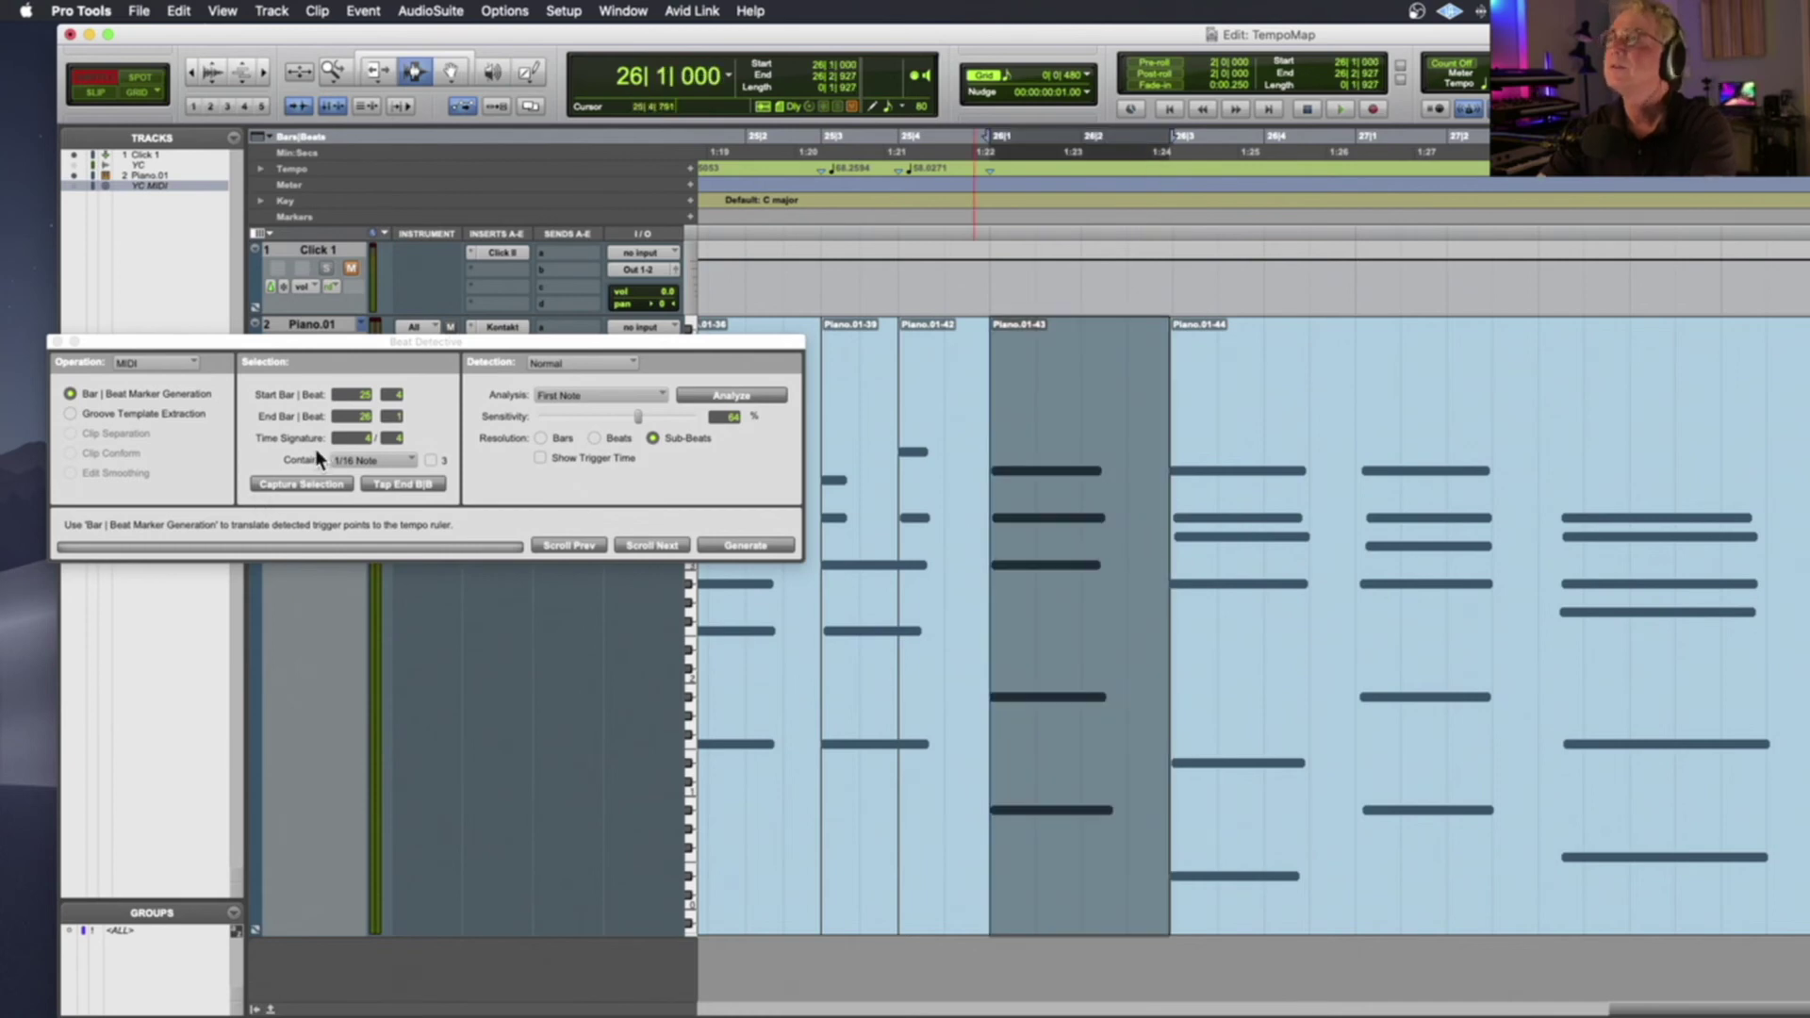
Set Beat Detective's range to 26|1 through 26|3 and generate the beat markers, preserving sample position
click(363, 397)
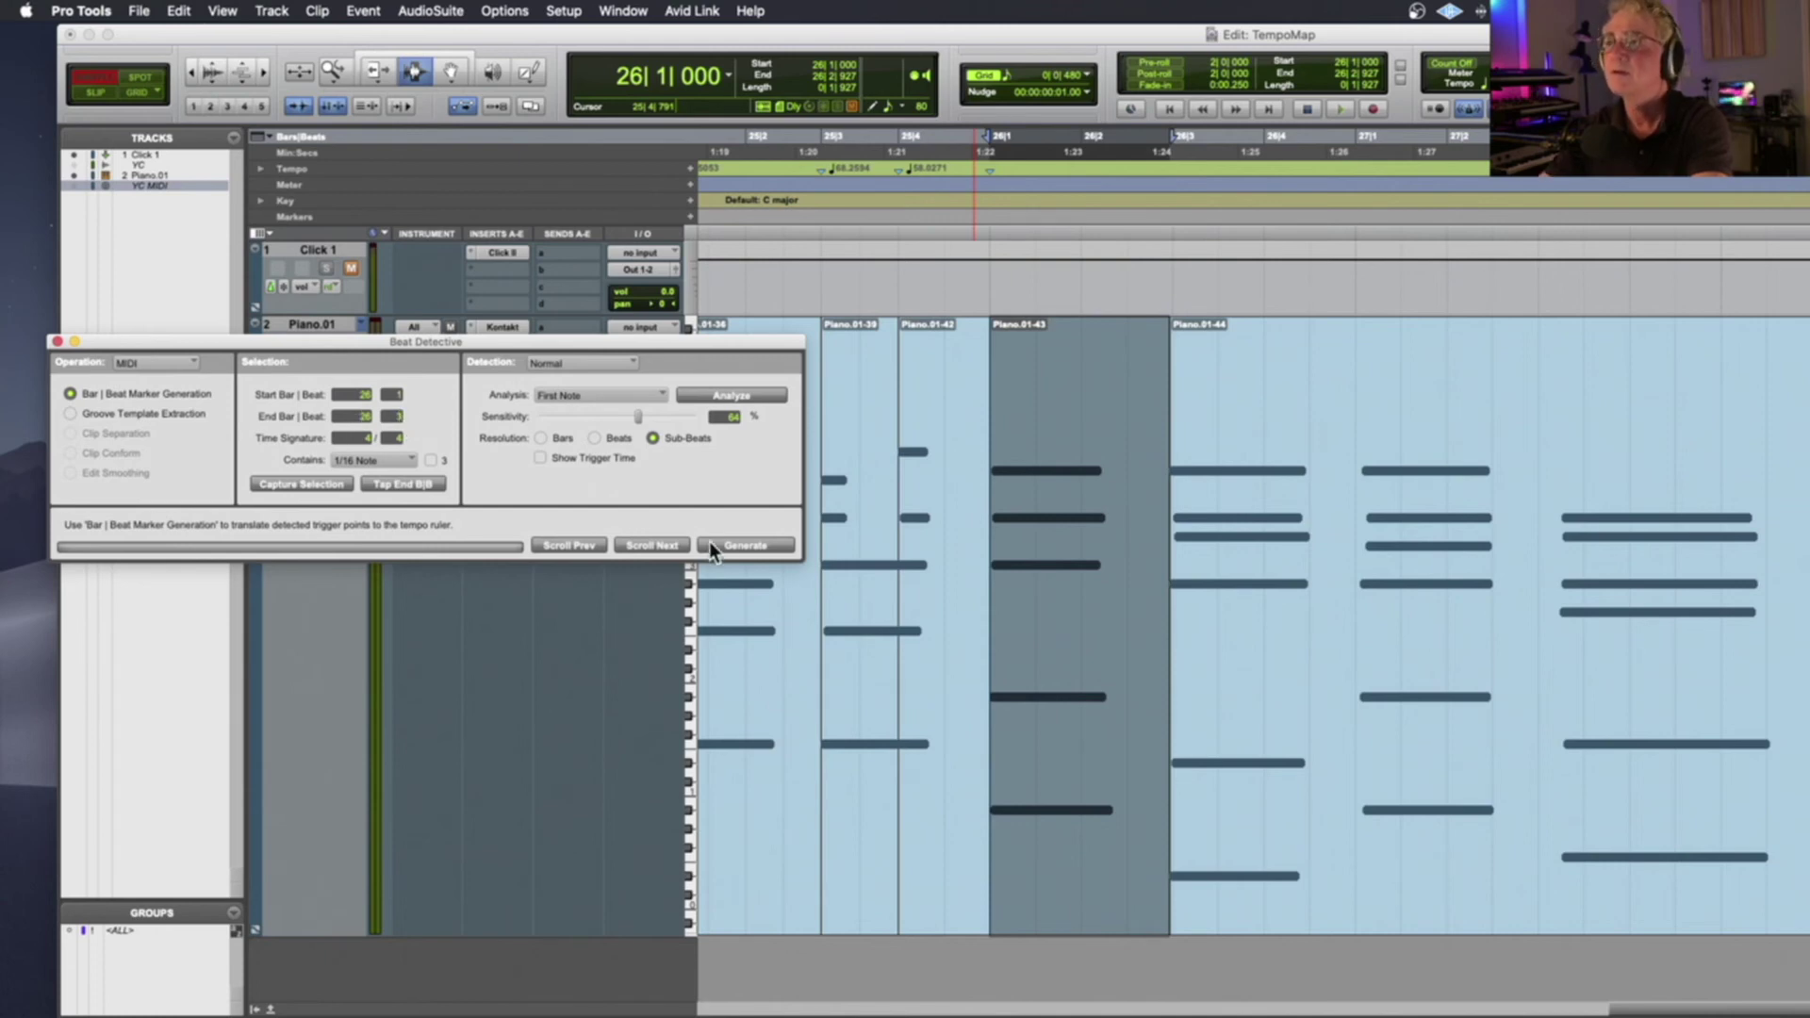
click(734, 543)
click(1056, 475)
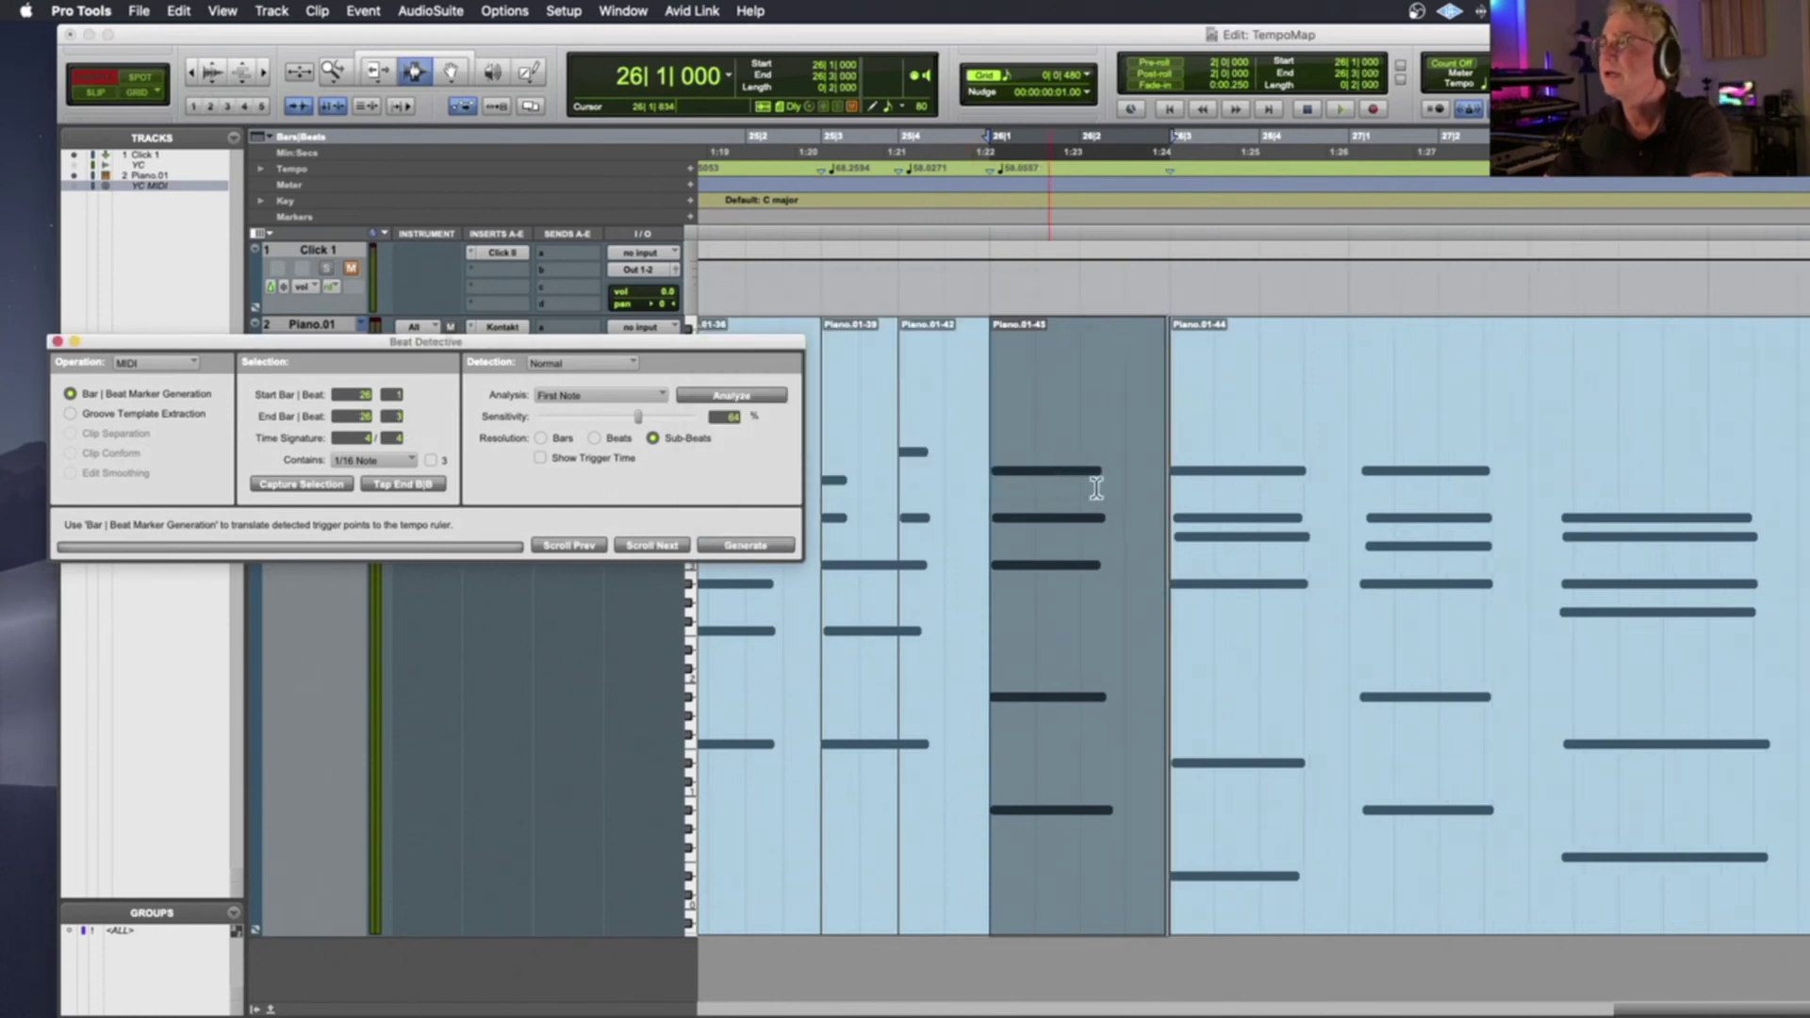
Separate the piano clip at the chord starting on 27|1|117 and select the clip beginning at 26|3|000
click(1340, 507)
key(Tab)
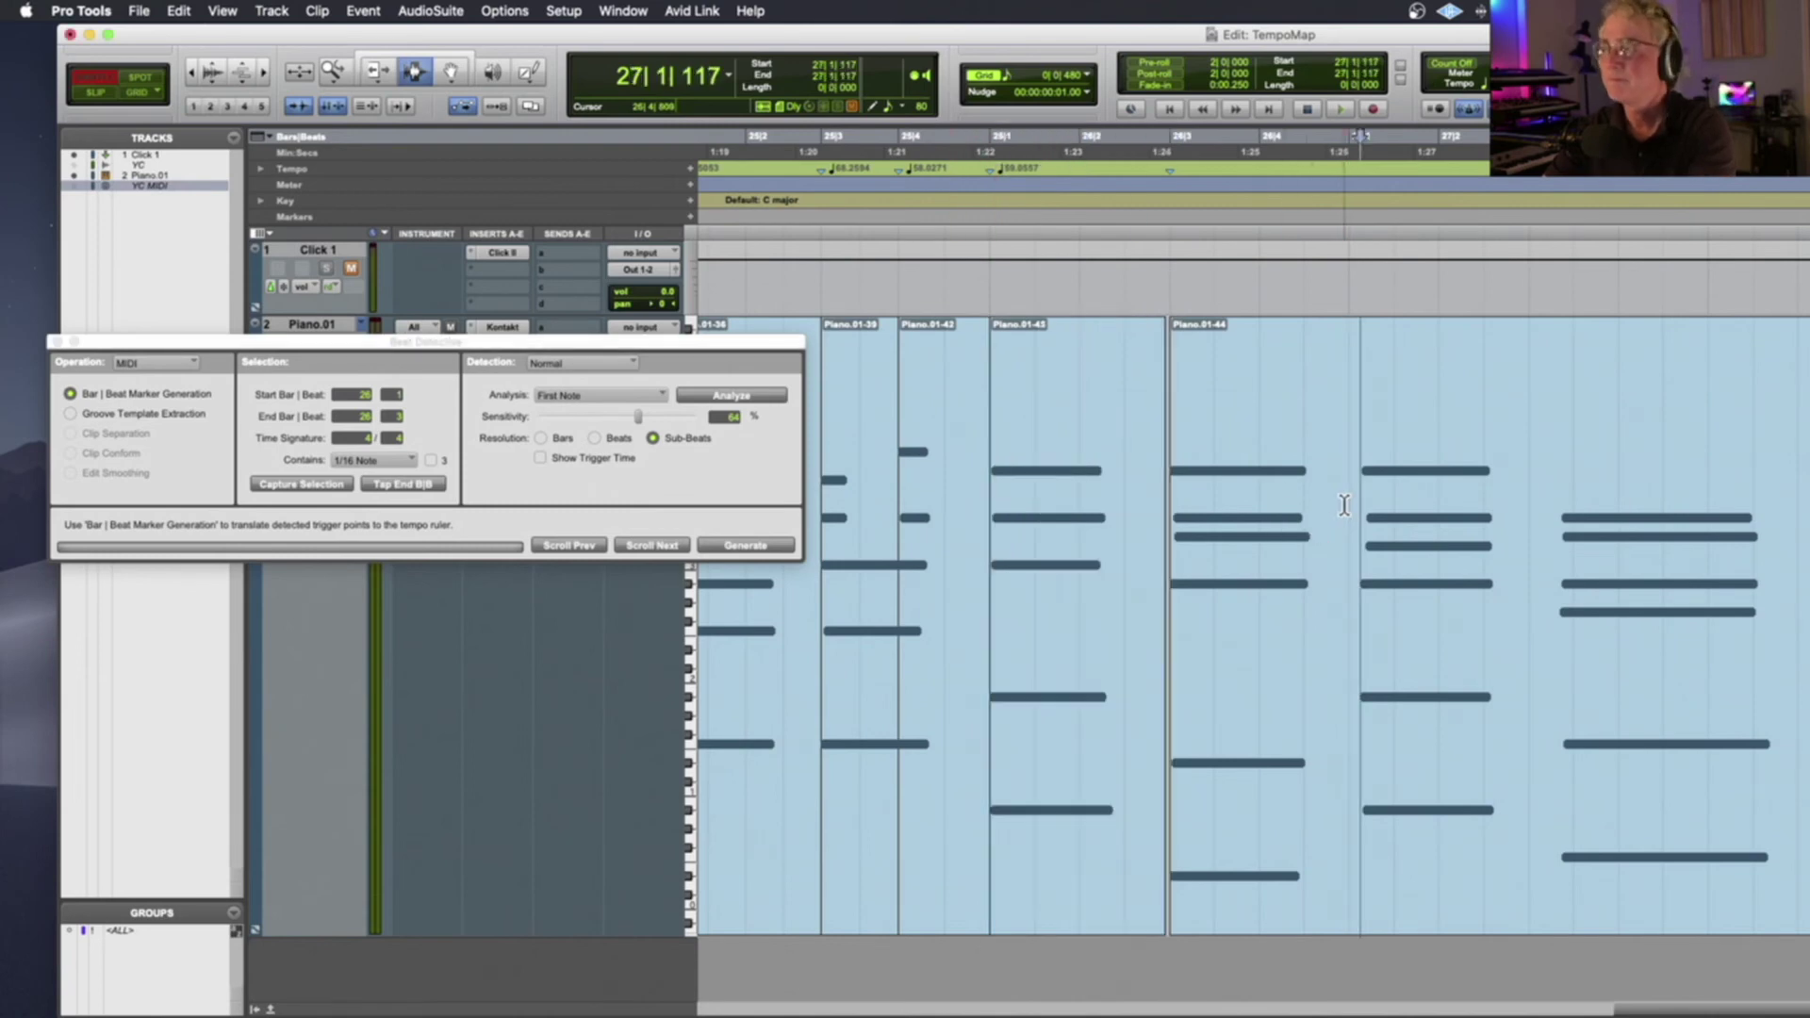
key(super+e)
click(1317, 507)
double_click(1318, 507)
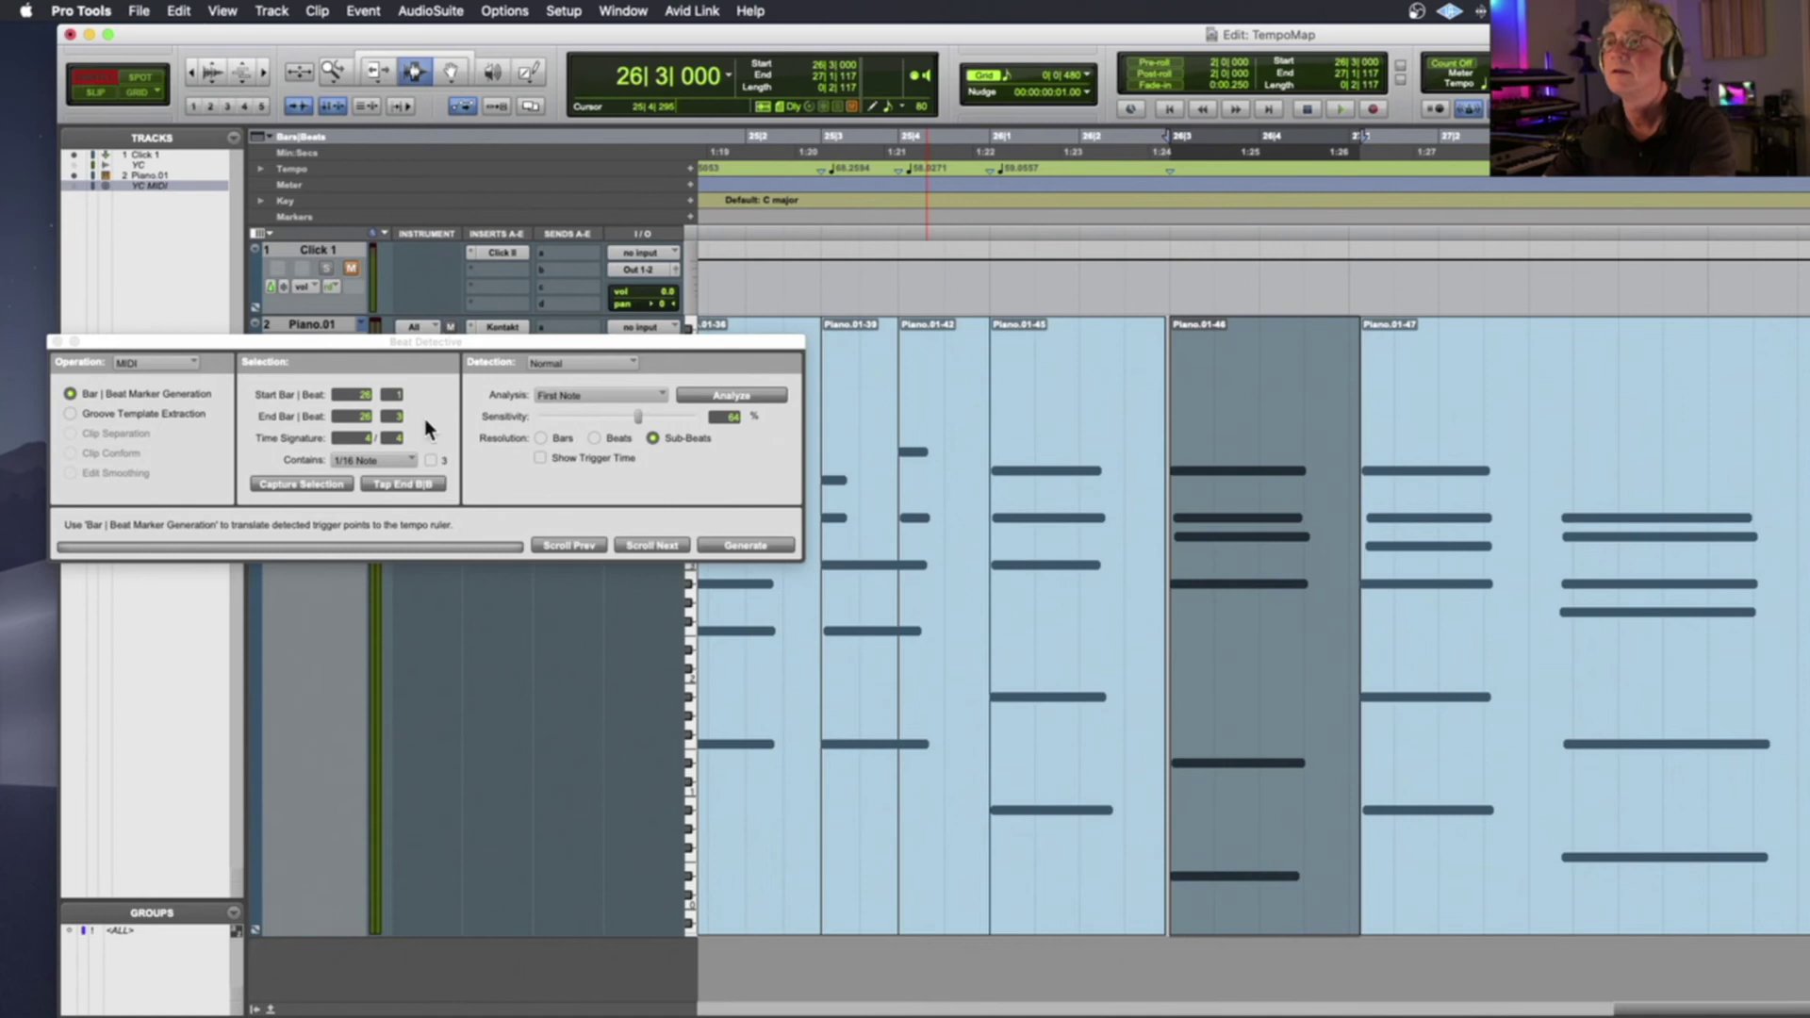
Set Beat Detective's range to 26|3 through 27|1 and generate the beat markers, preserving sample position
click(398, 392)
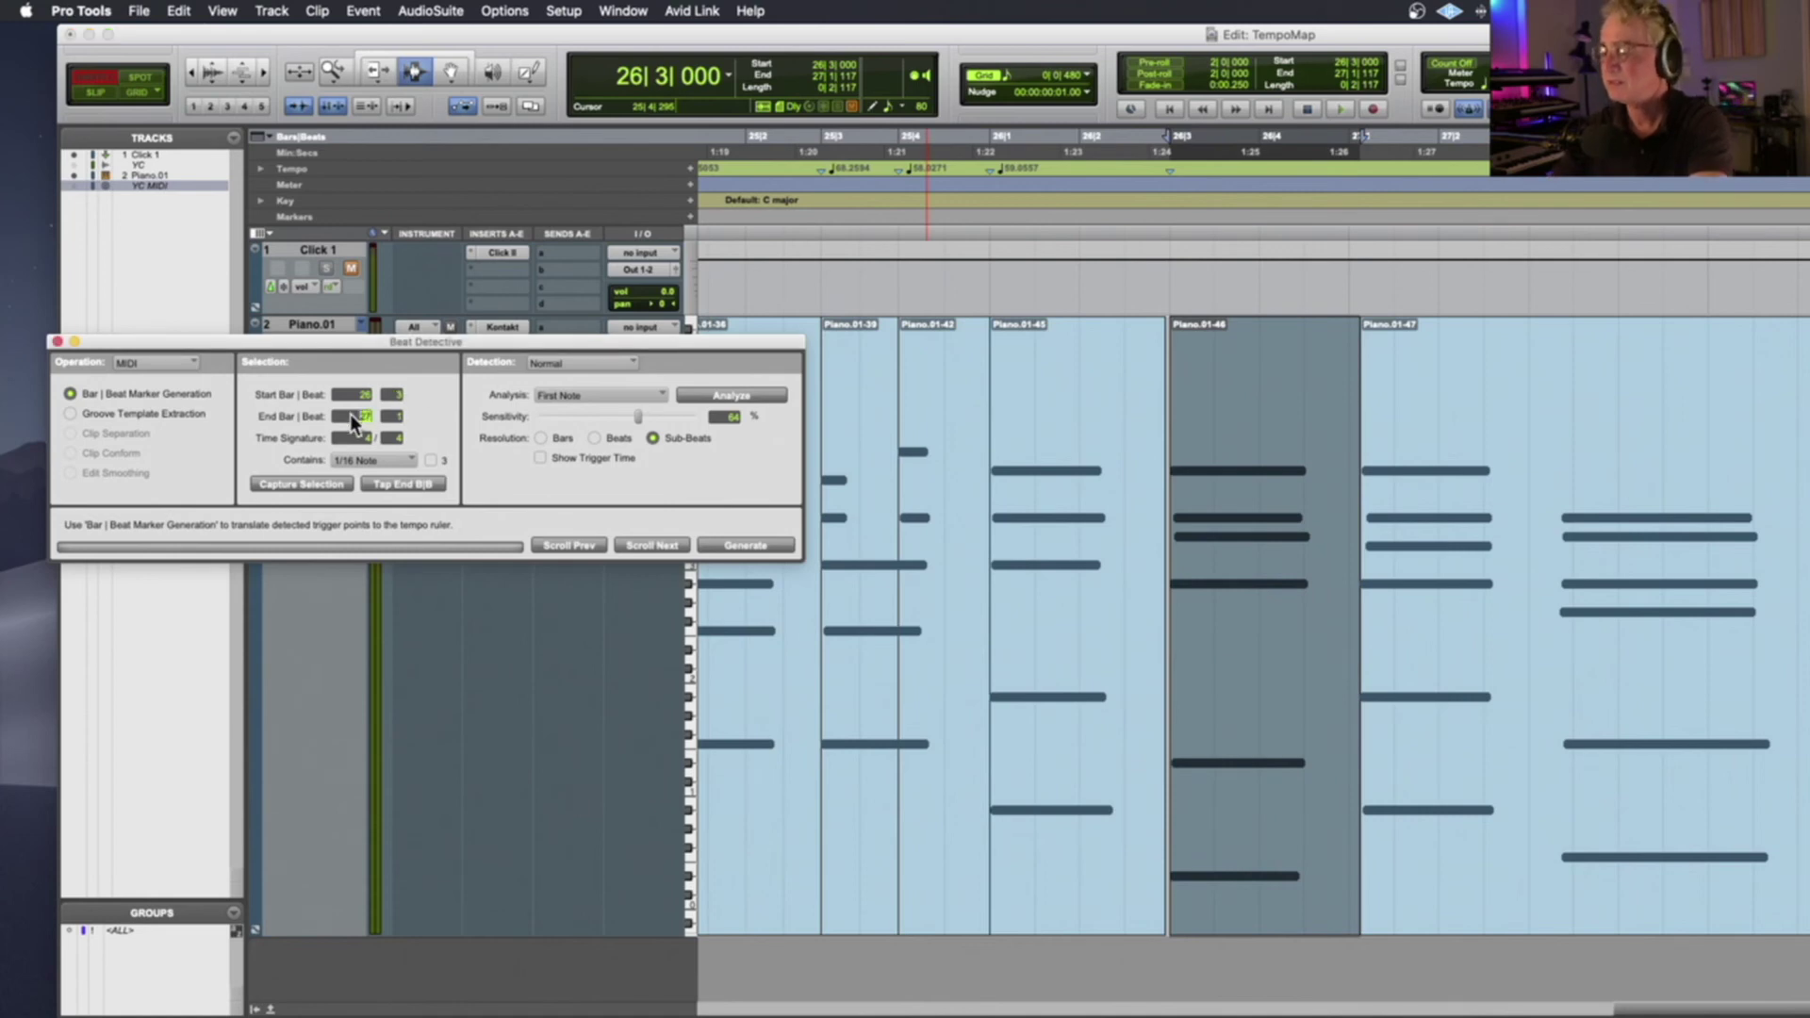
click(745, 546)
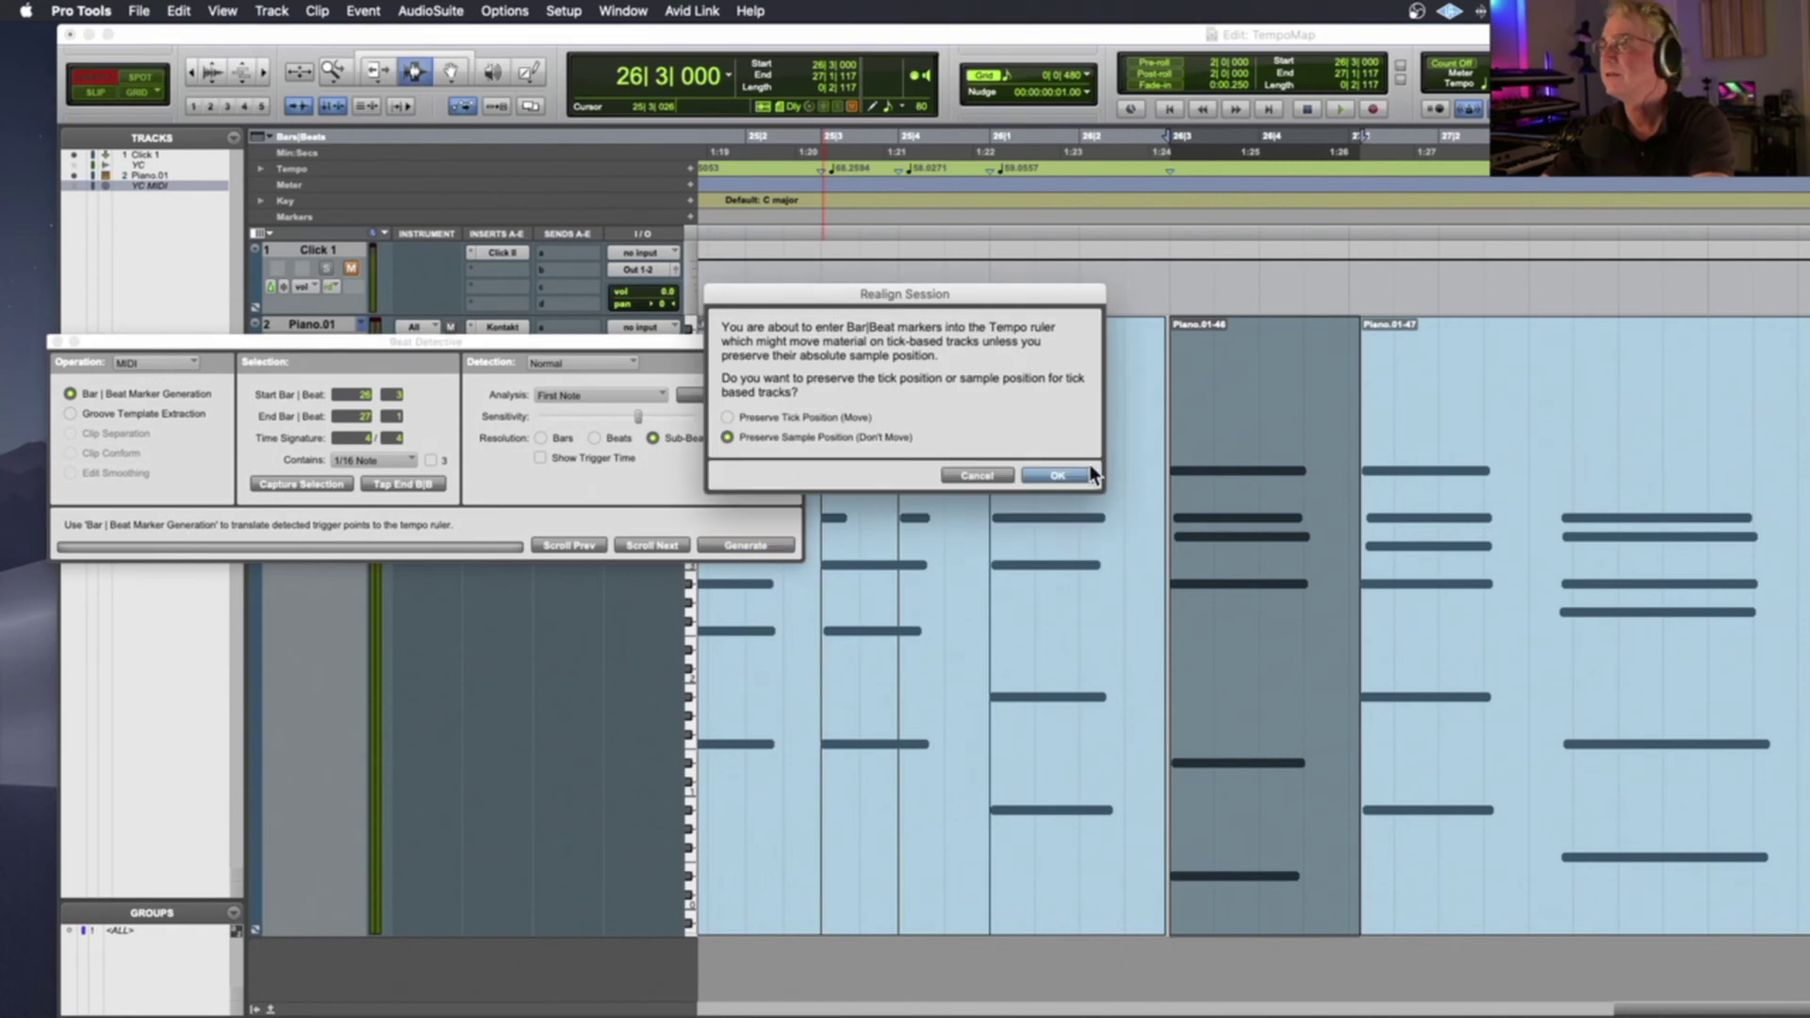
click(1056, 475)
Play the music from 25|4|820 to locate beat 3 of measure 27
click(976, 488)
key(space)
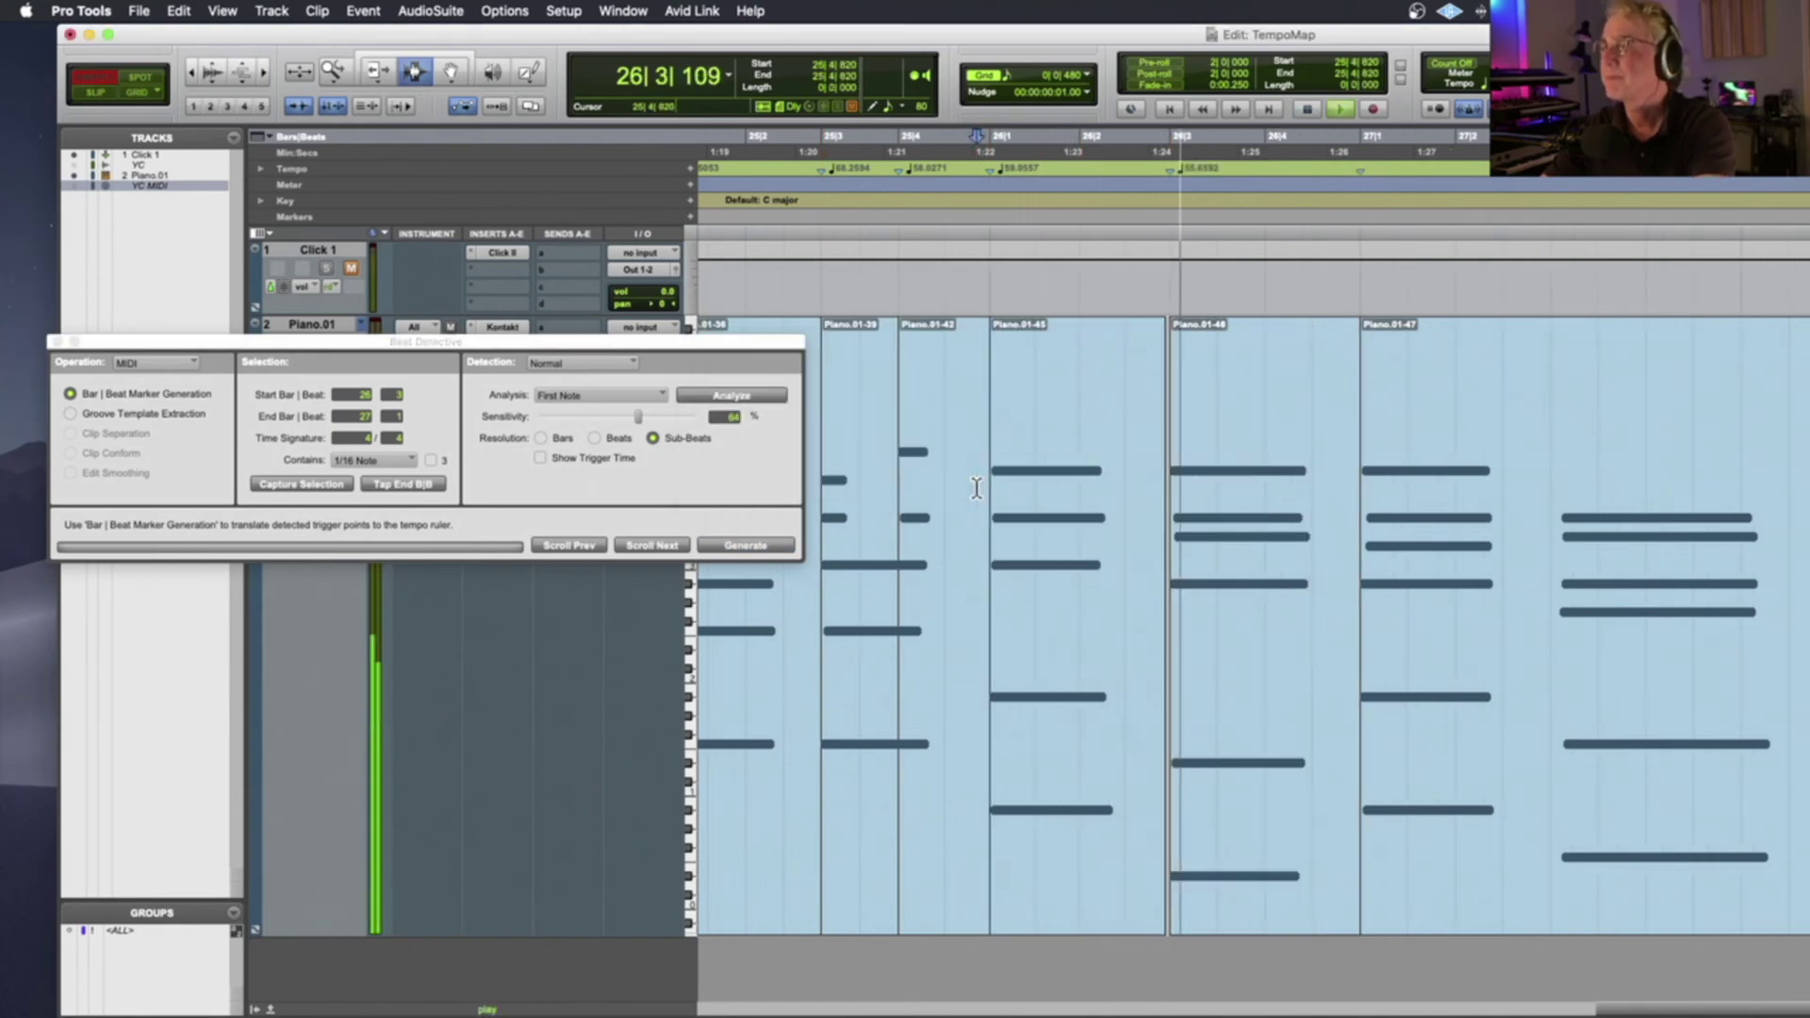
scroll(976, 487, right, 4)
scroll(976, 487, down, 1)
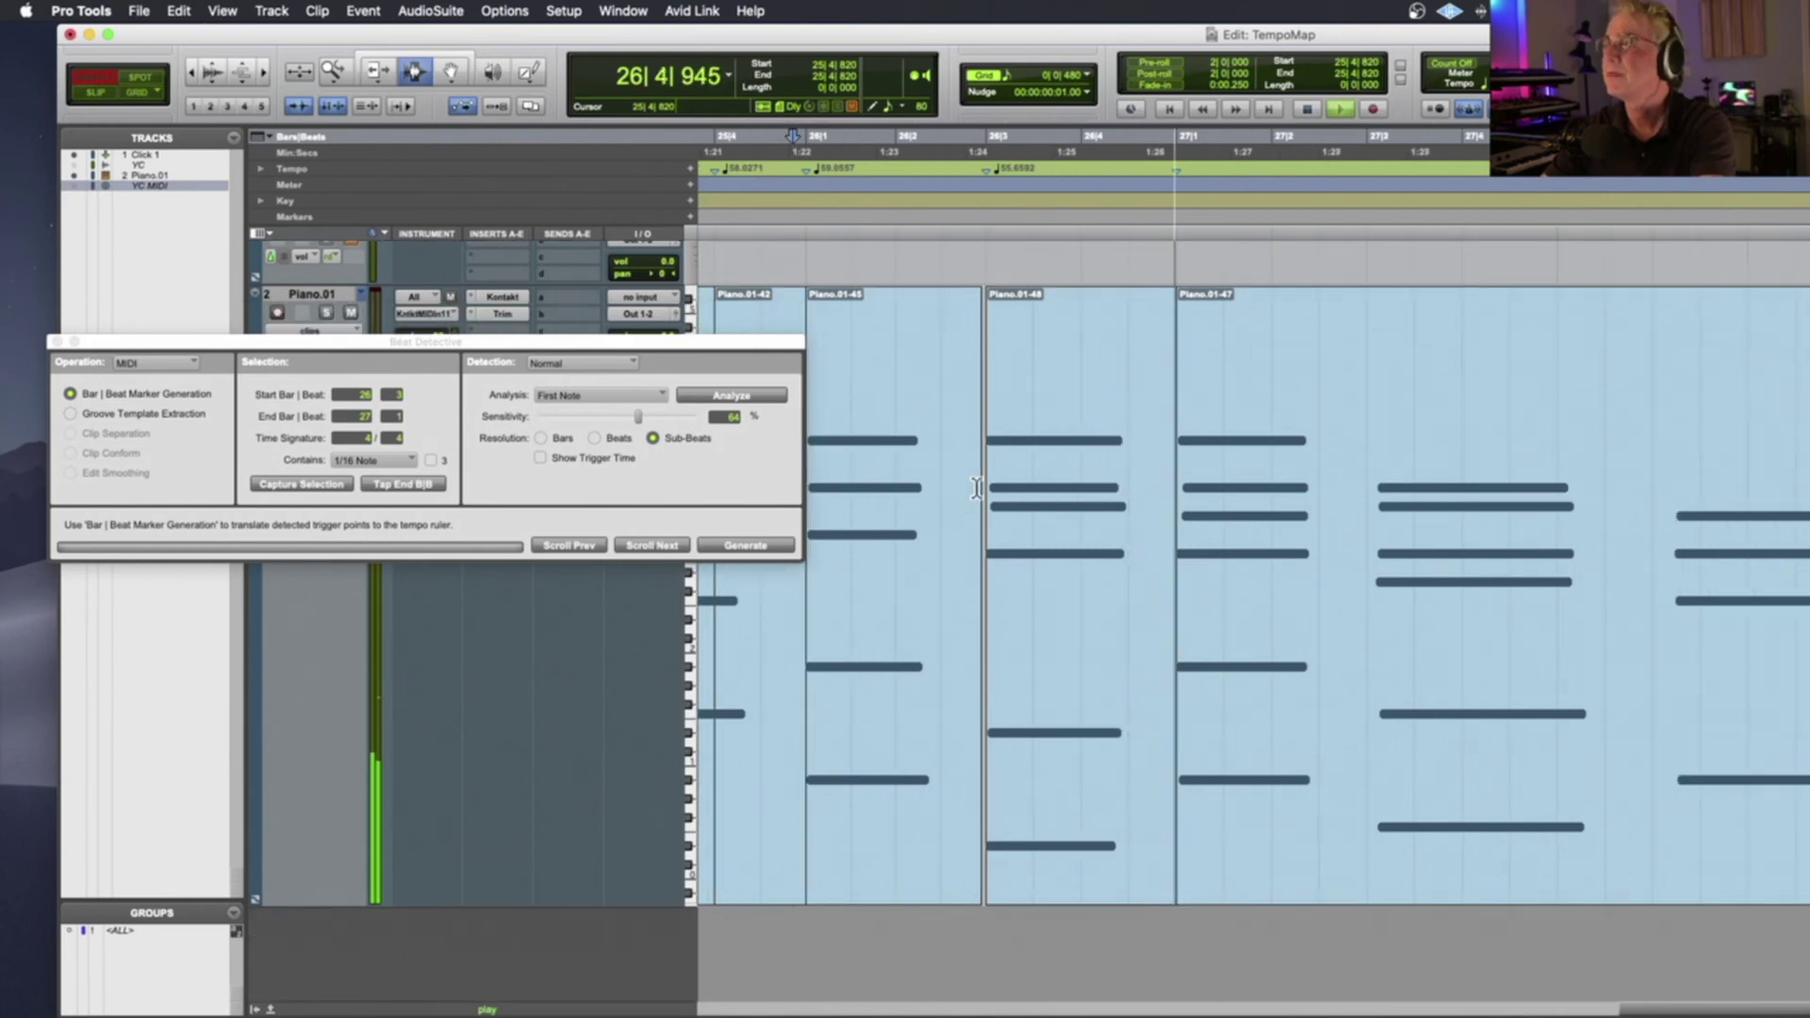
scroll(977, 487, right, 2)
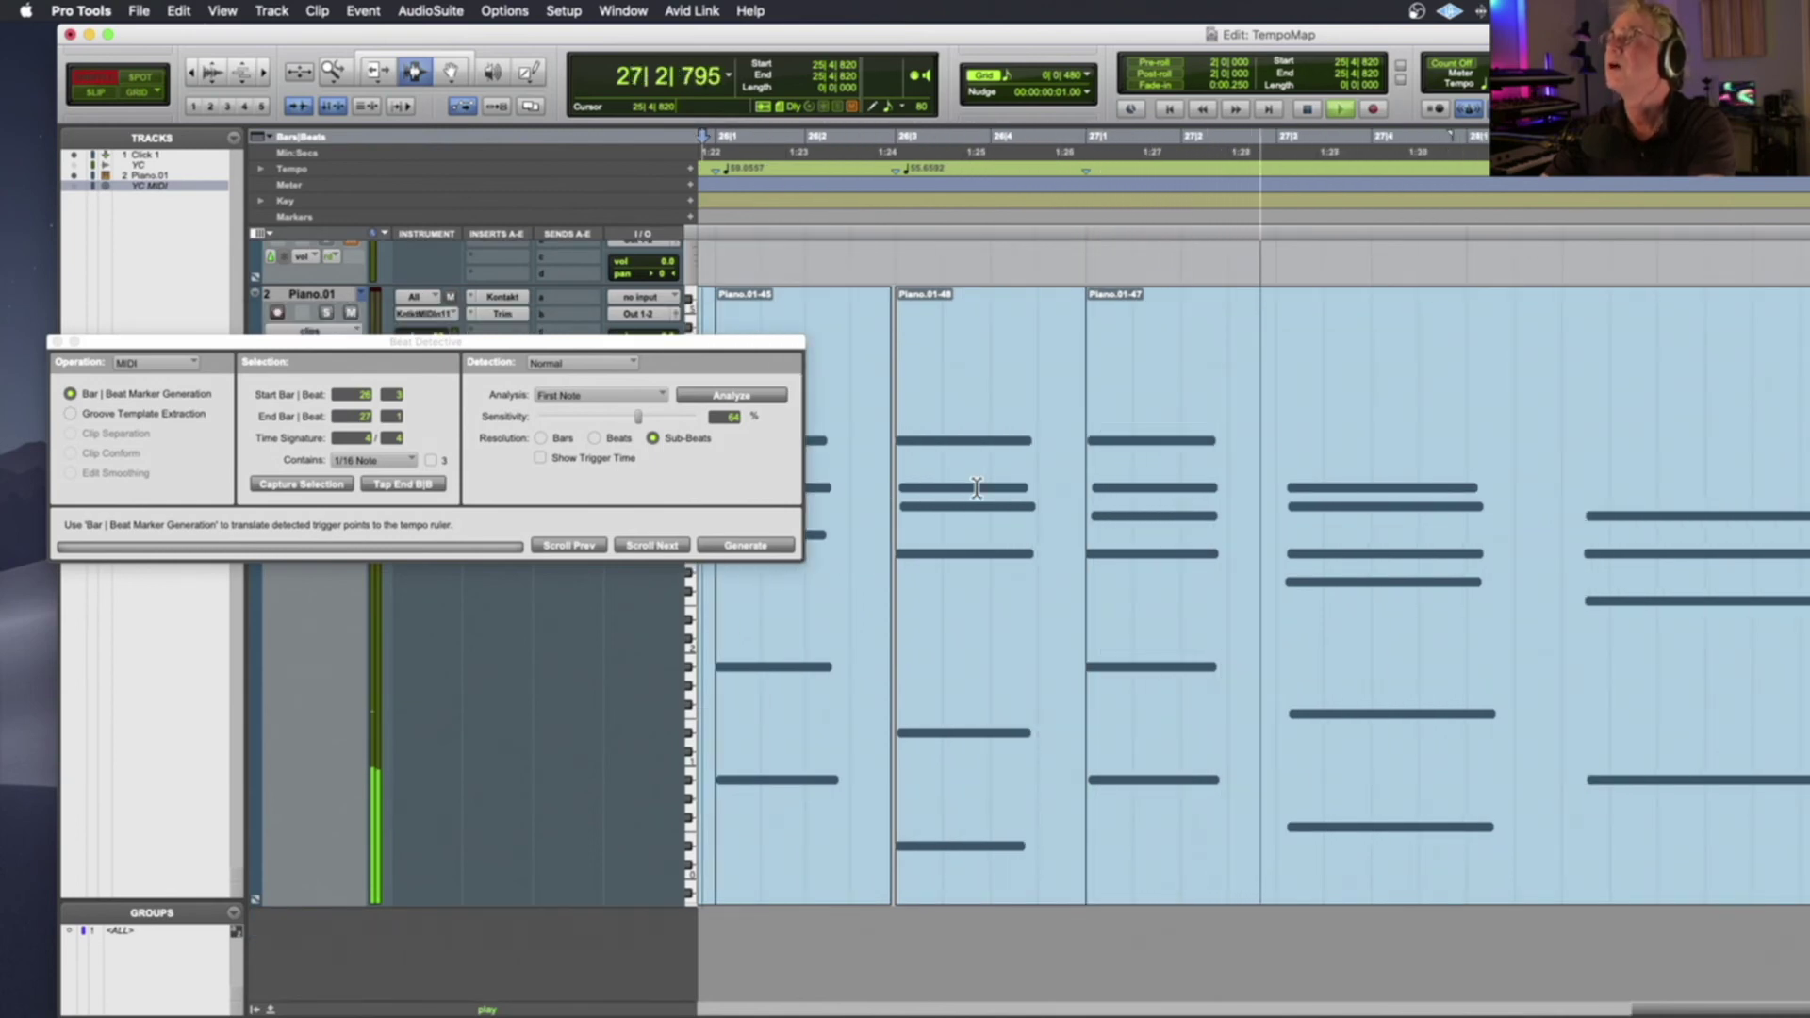
key(space)
Separate the piano clip at the chord starting on 27|3|100 and select the clip beginning at 27|1|000
click(1282, 562)
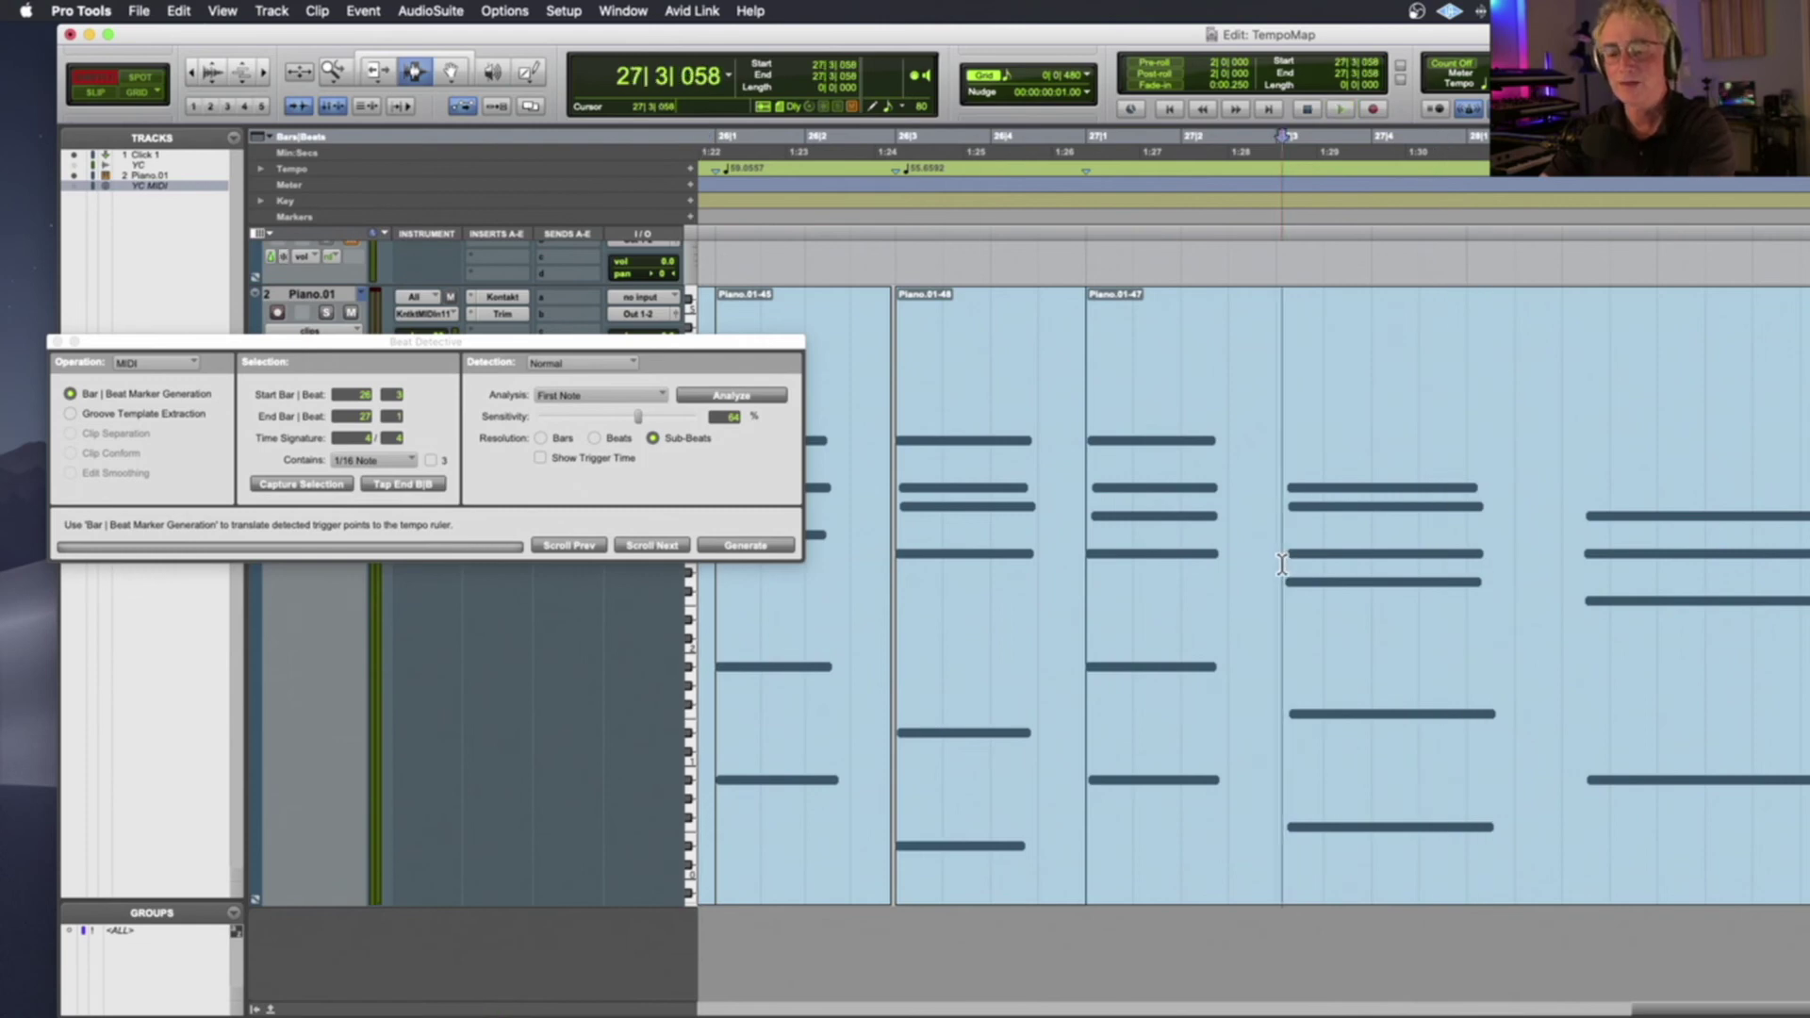
key(Tab)
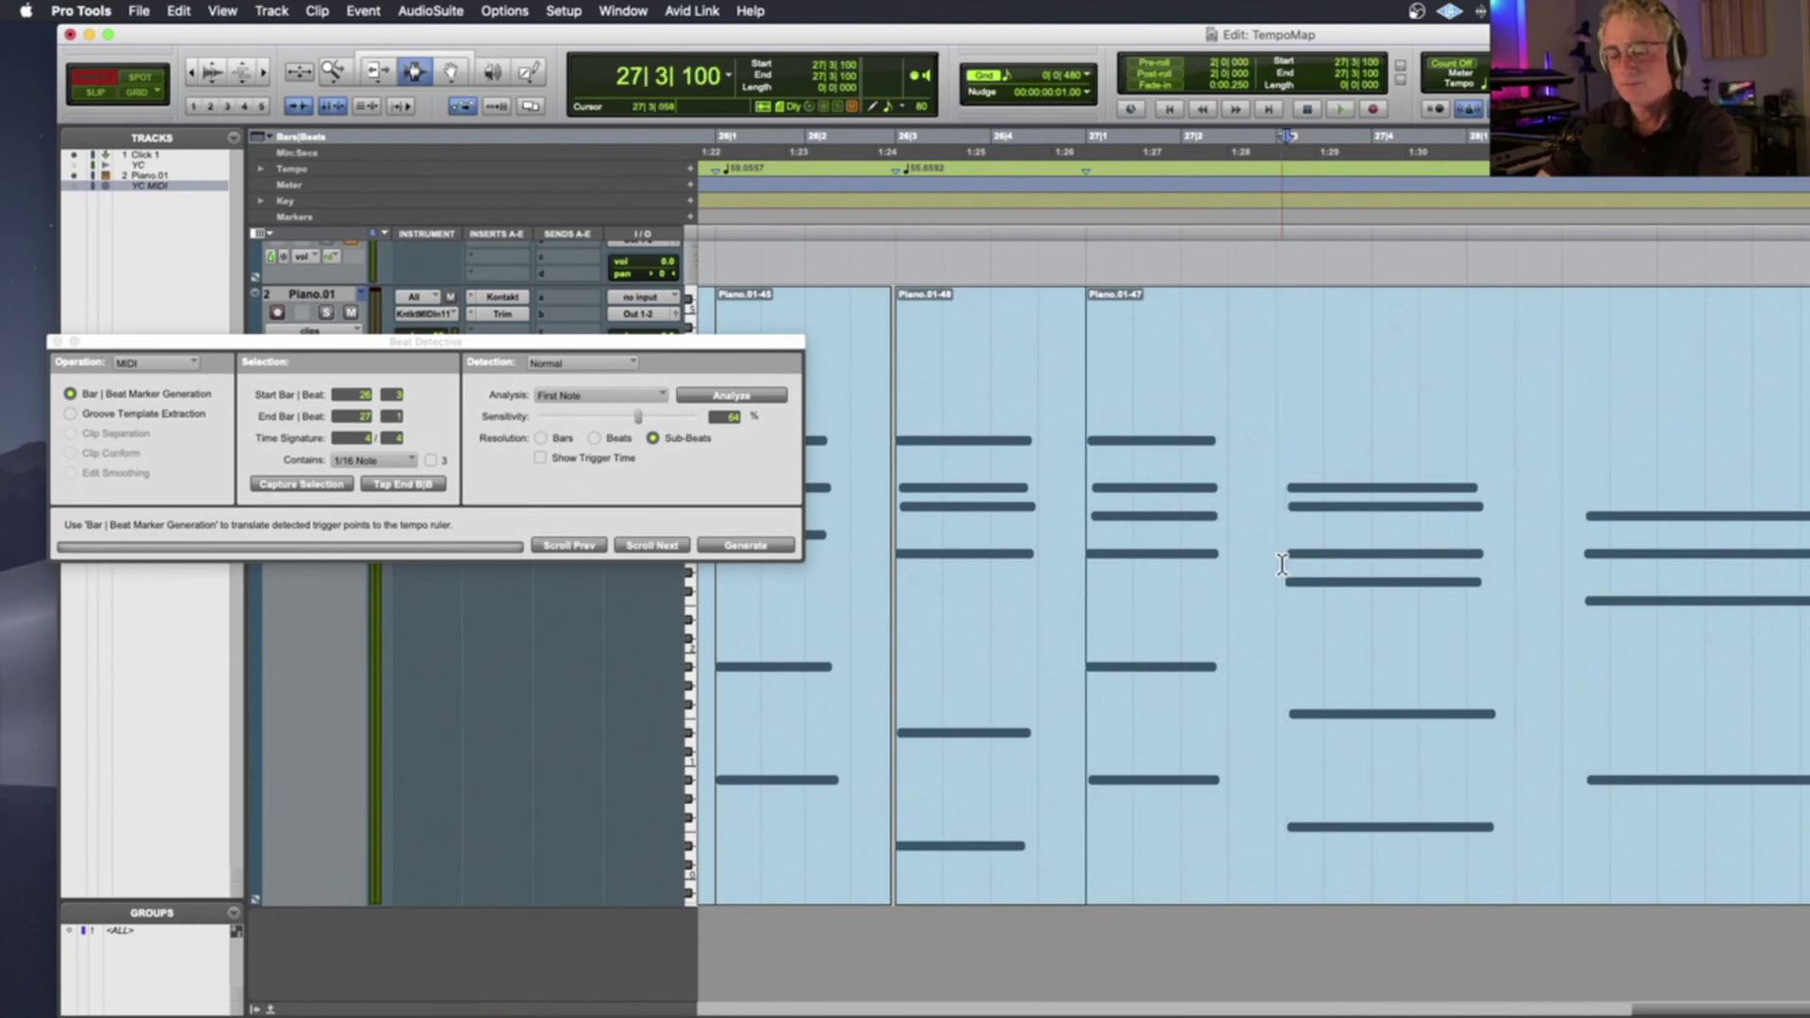
key(super+e)
double_click(1220, 556)
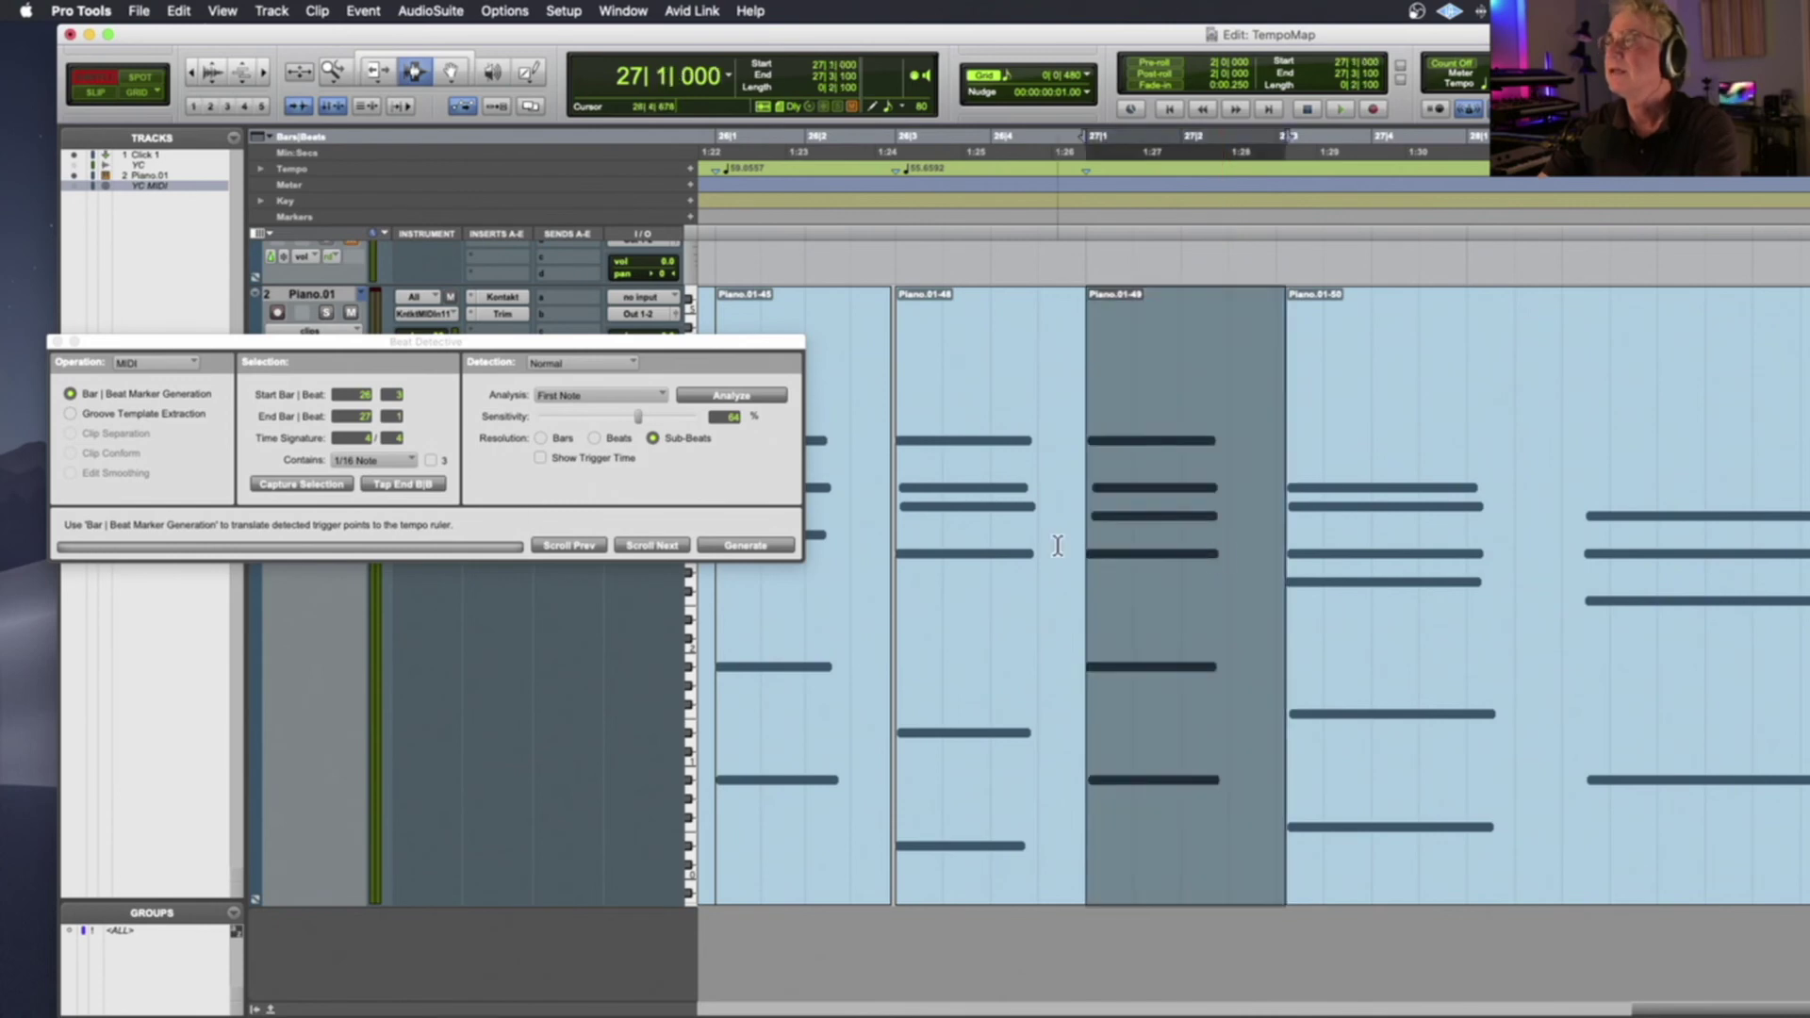
Set Beat Detective's range to 27|1 through 27|3 and generate the beat markers, preserving sample position
click(355, 395)
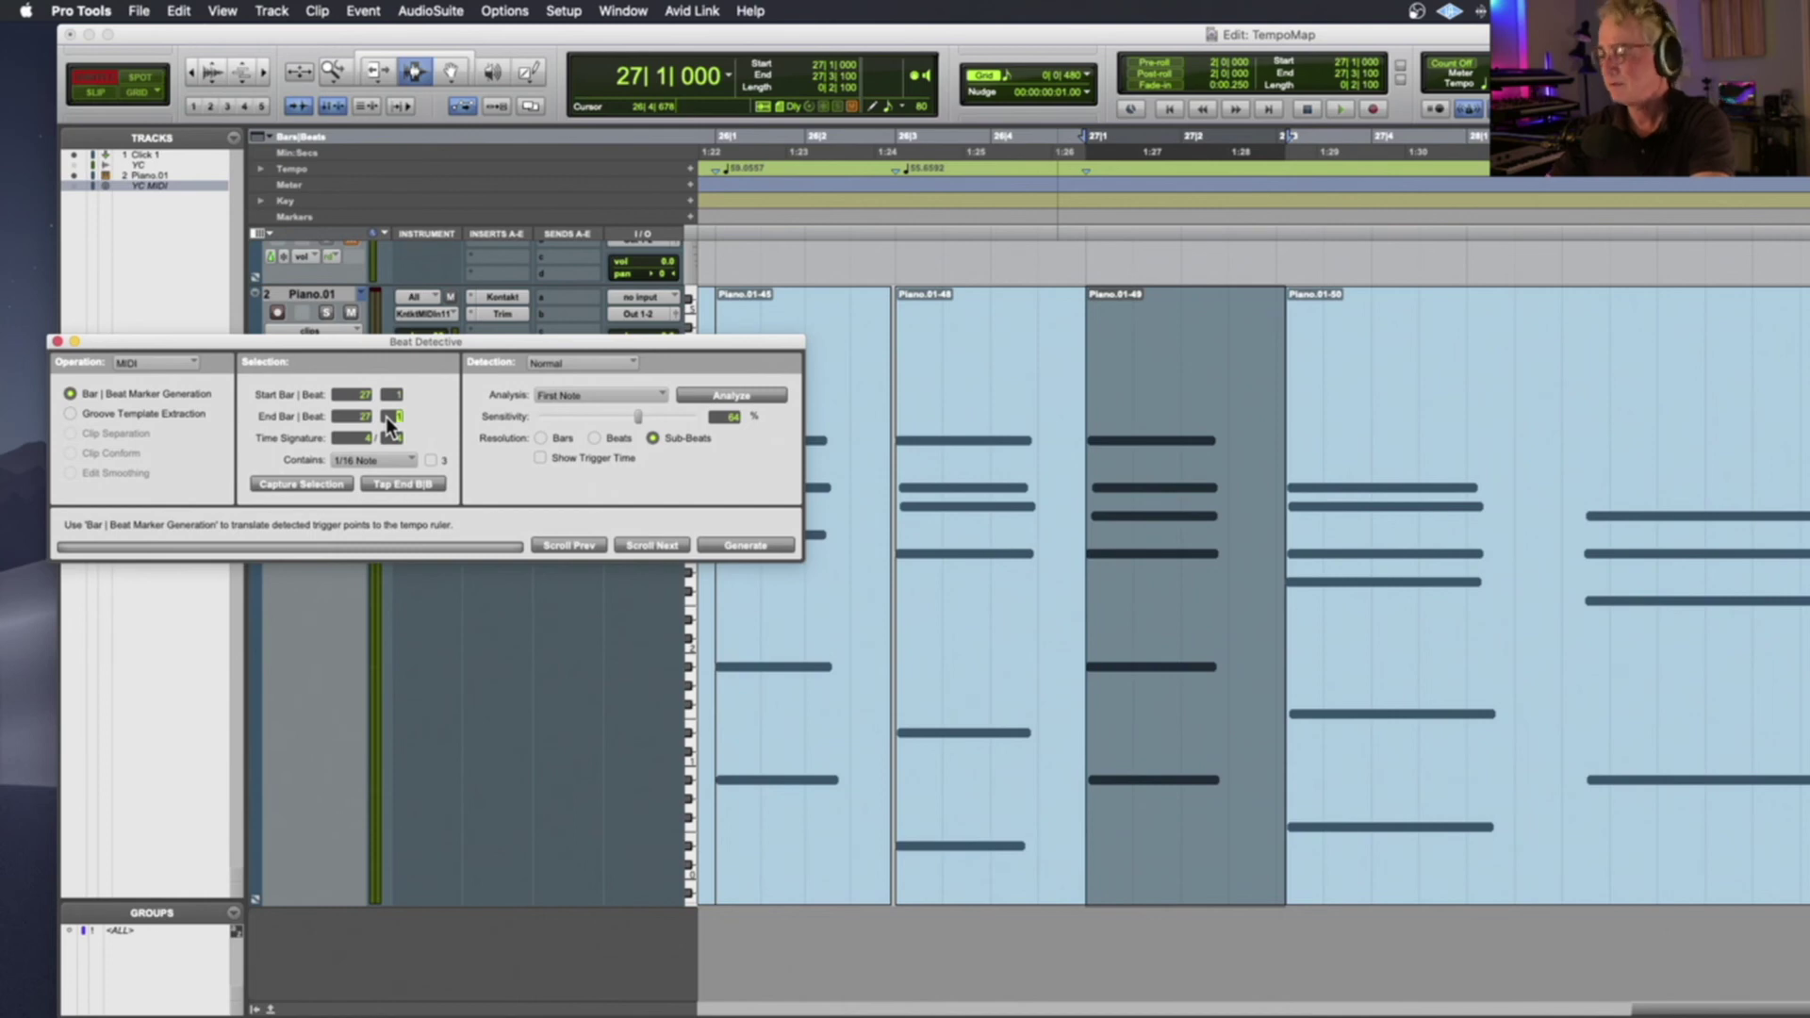
click(764, 547)
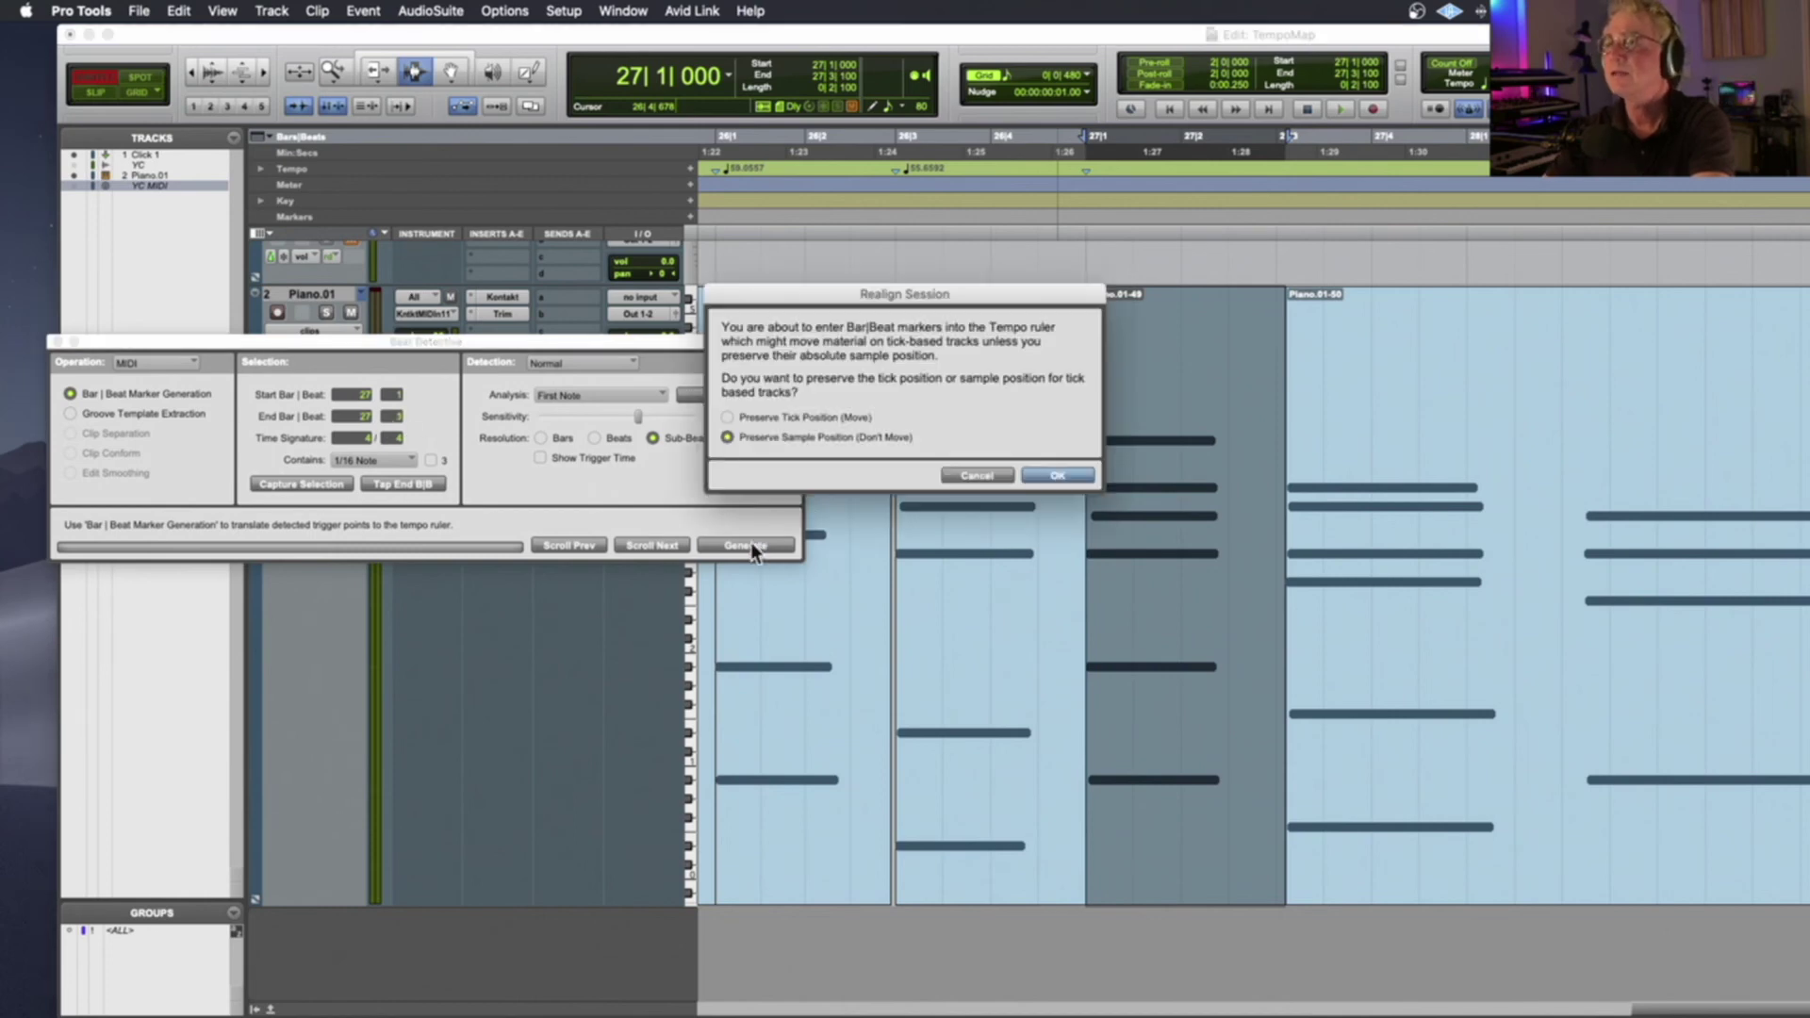
click(1039, 468)
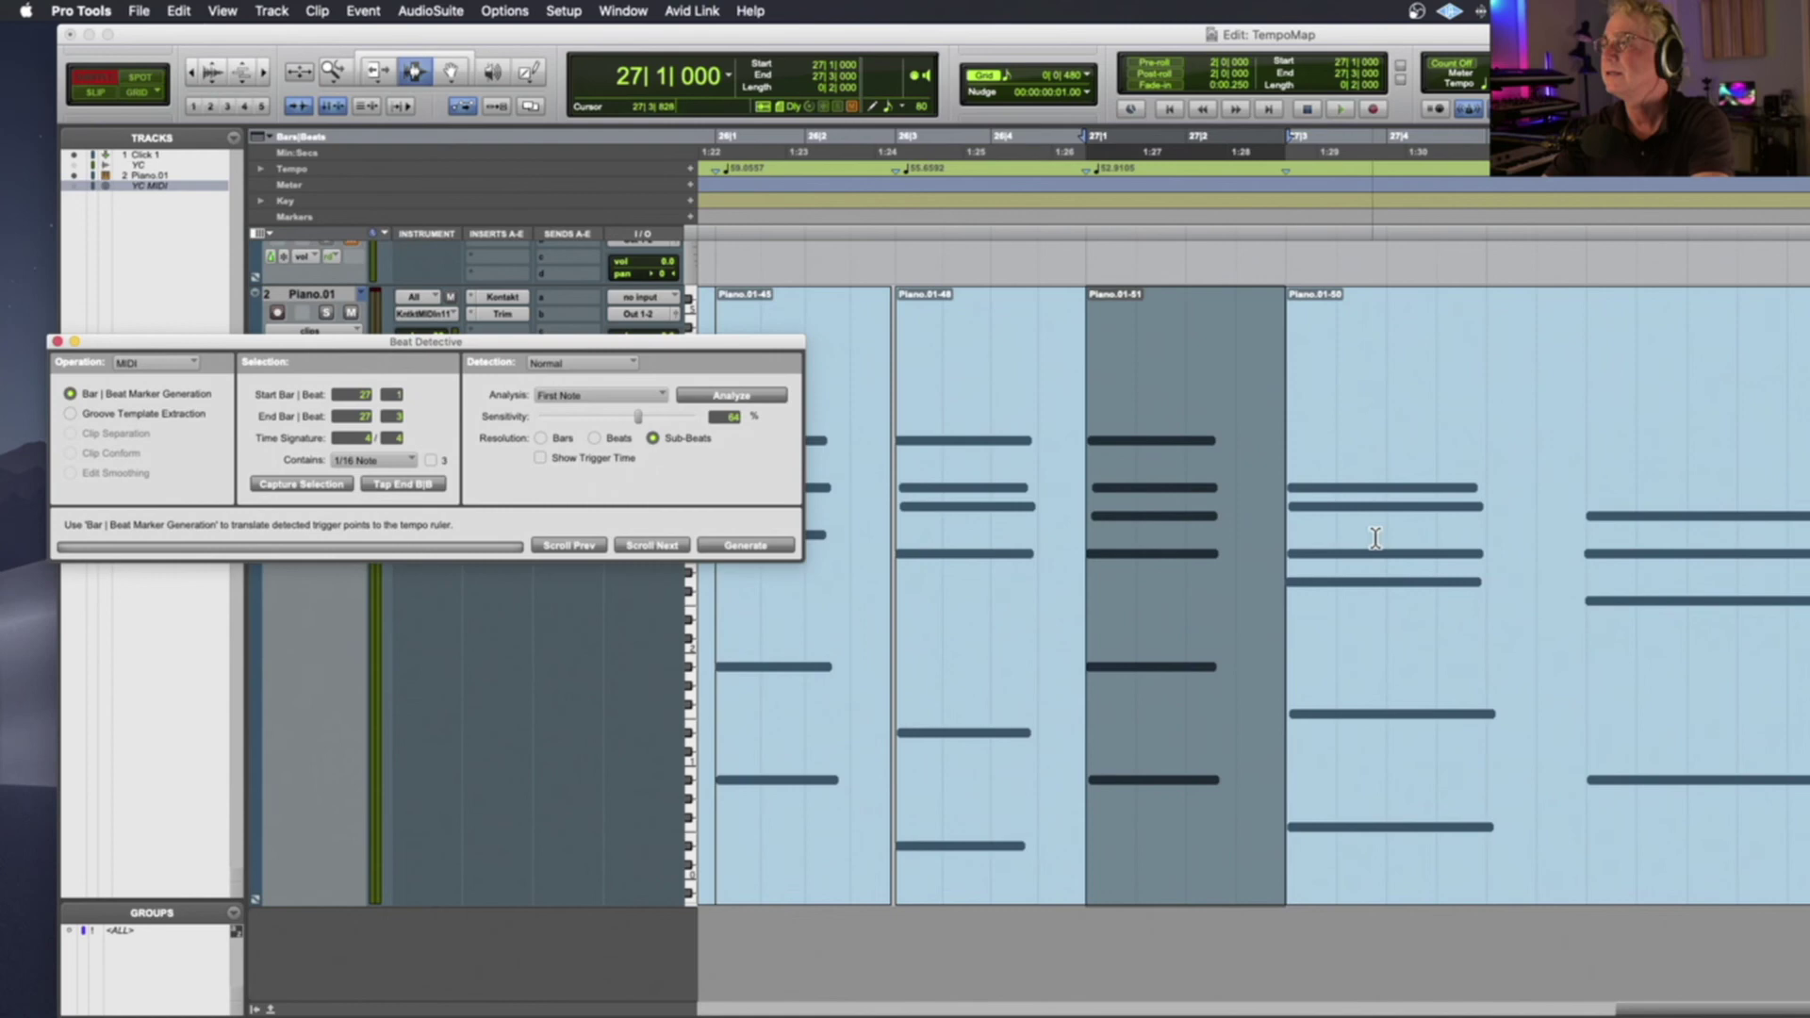
Separate the piano clip at the chord starting on 28|1|935 and select the clip beginning at 27|3|000
click(1538, 547)
key(Tab)
key(super+e)
double_click(1506, 536)
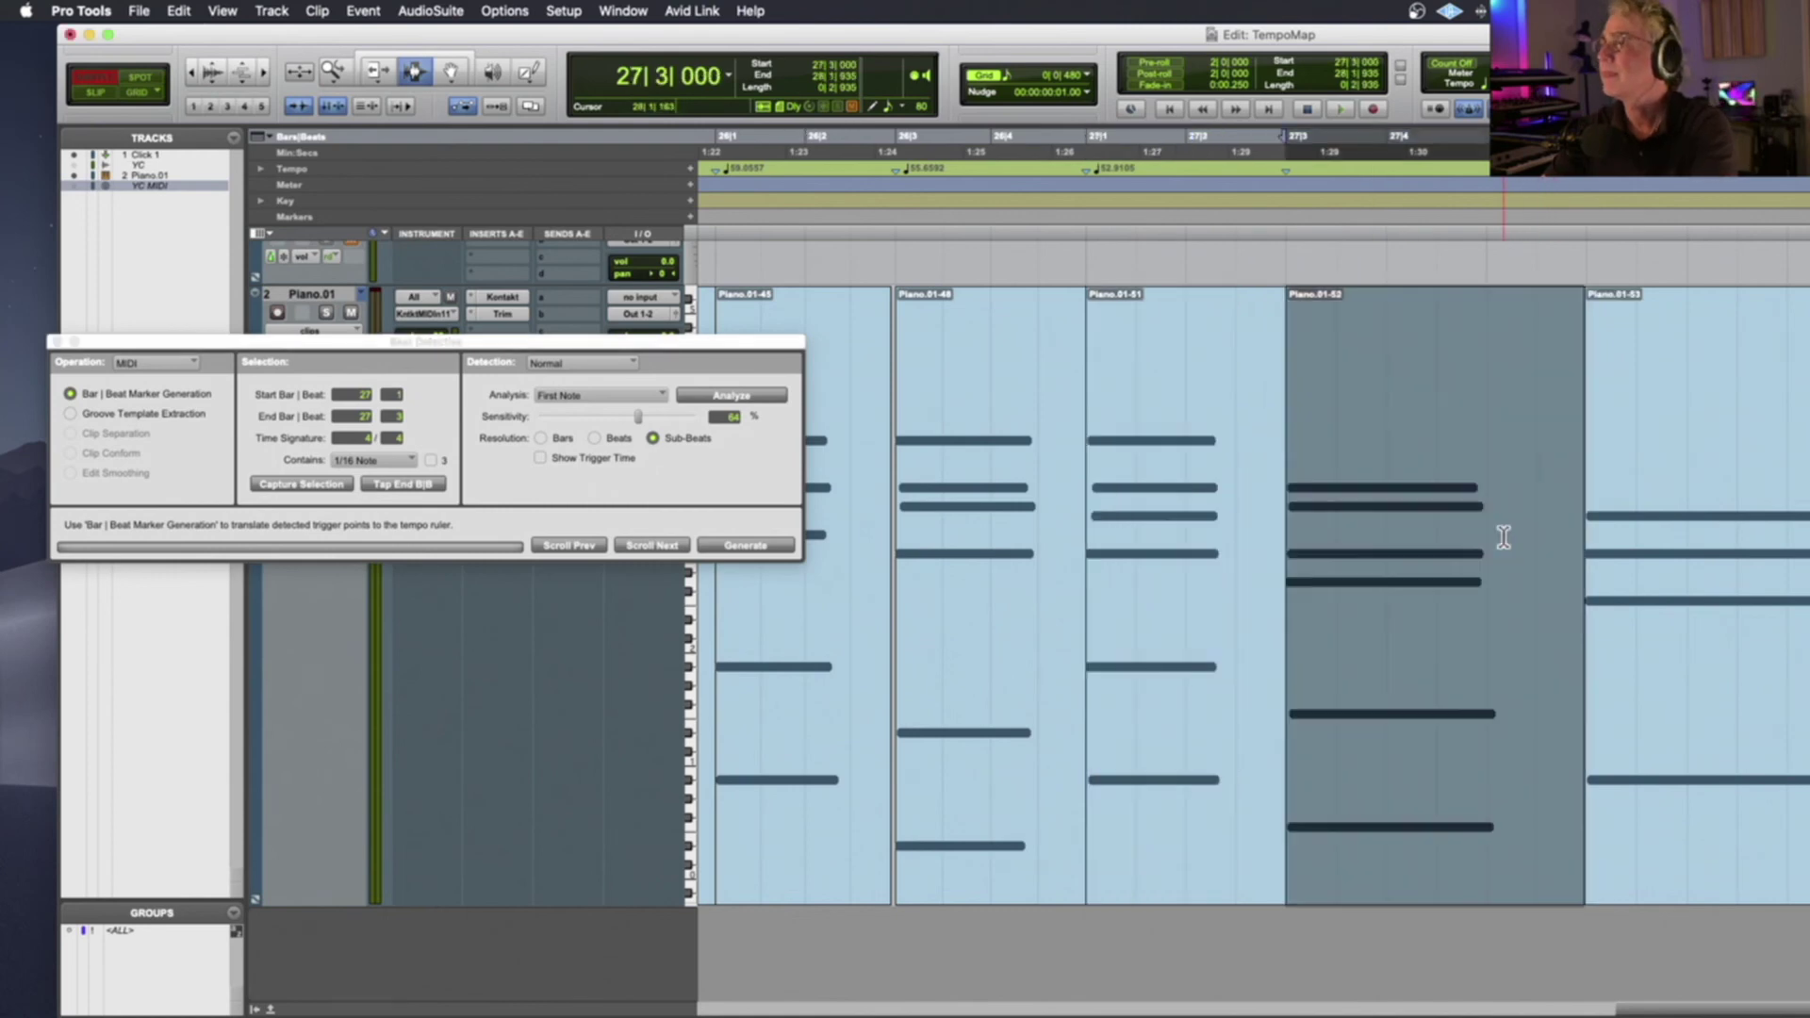
Set Beat Detective's range to 27|3 through 28|1 and generate the beat markers, preserving sample position
click(392, 395)
text(3)
click(365, 417)
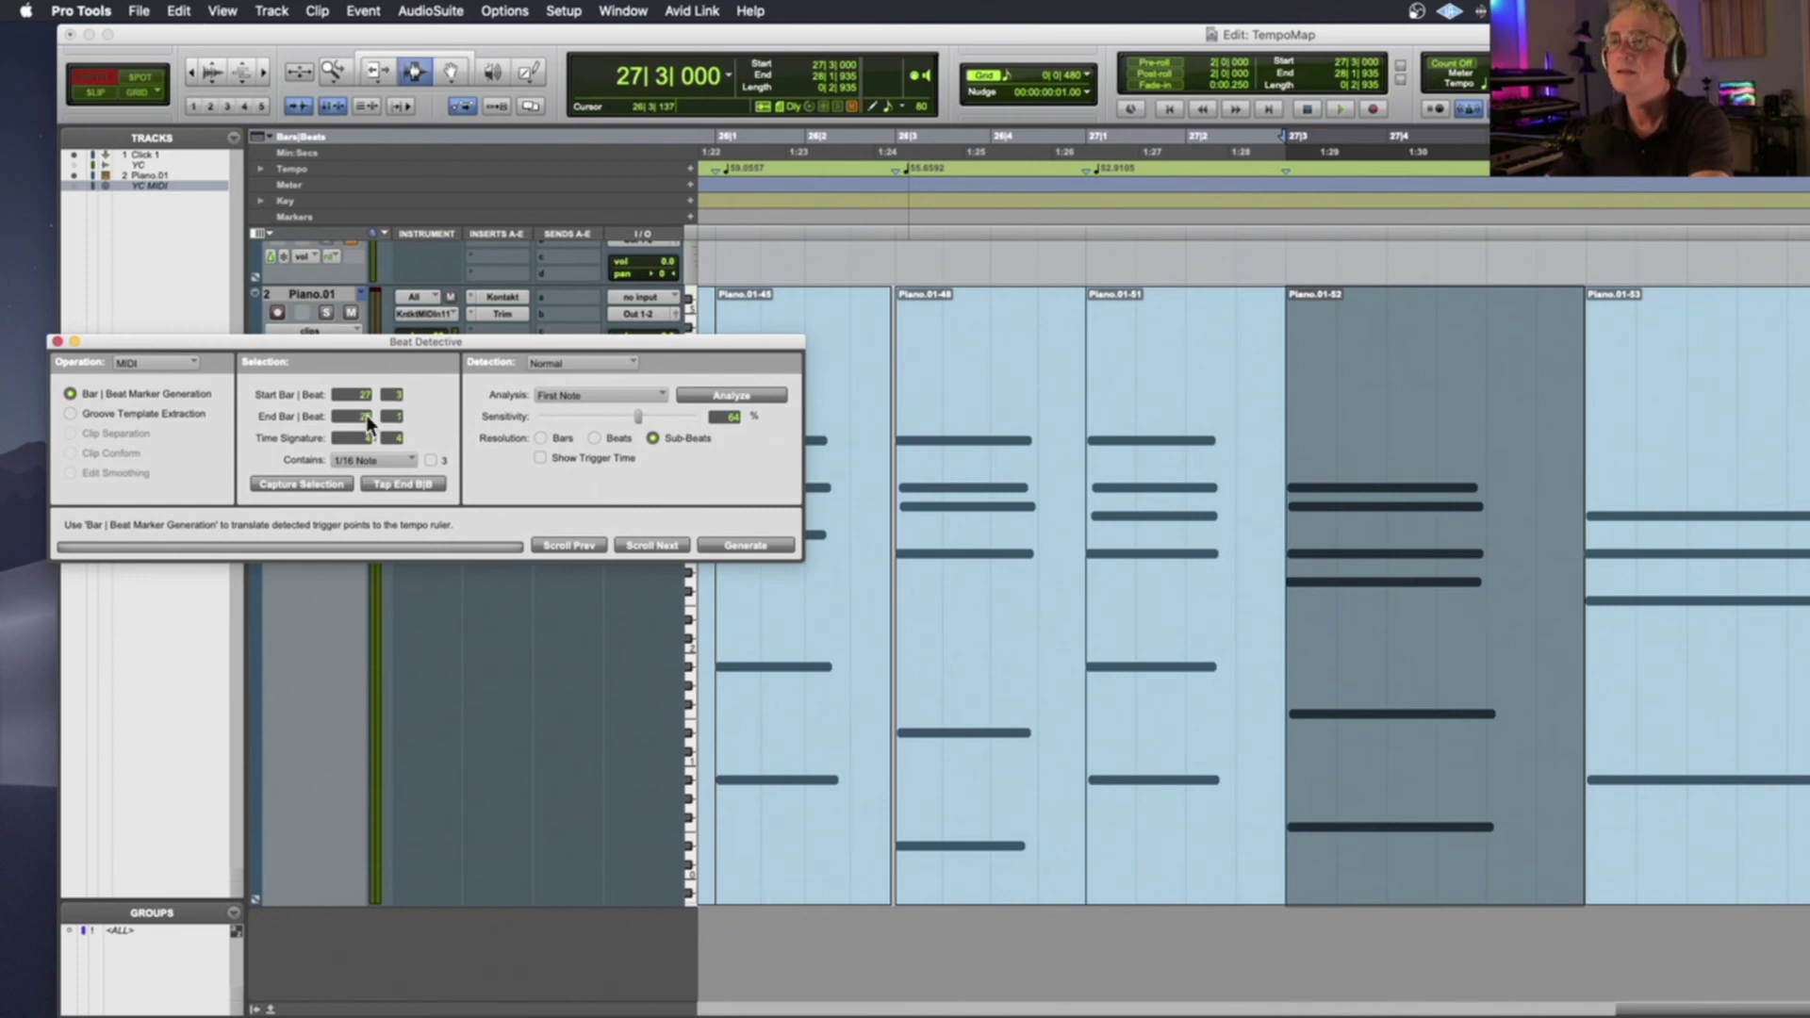
click(739, 545)
click(1058, 475)
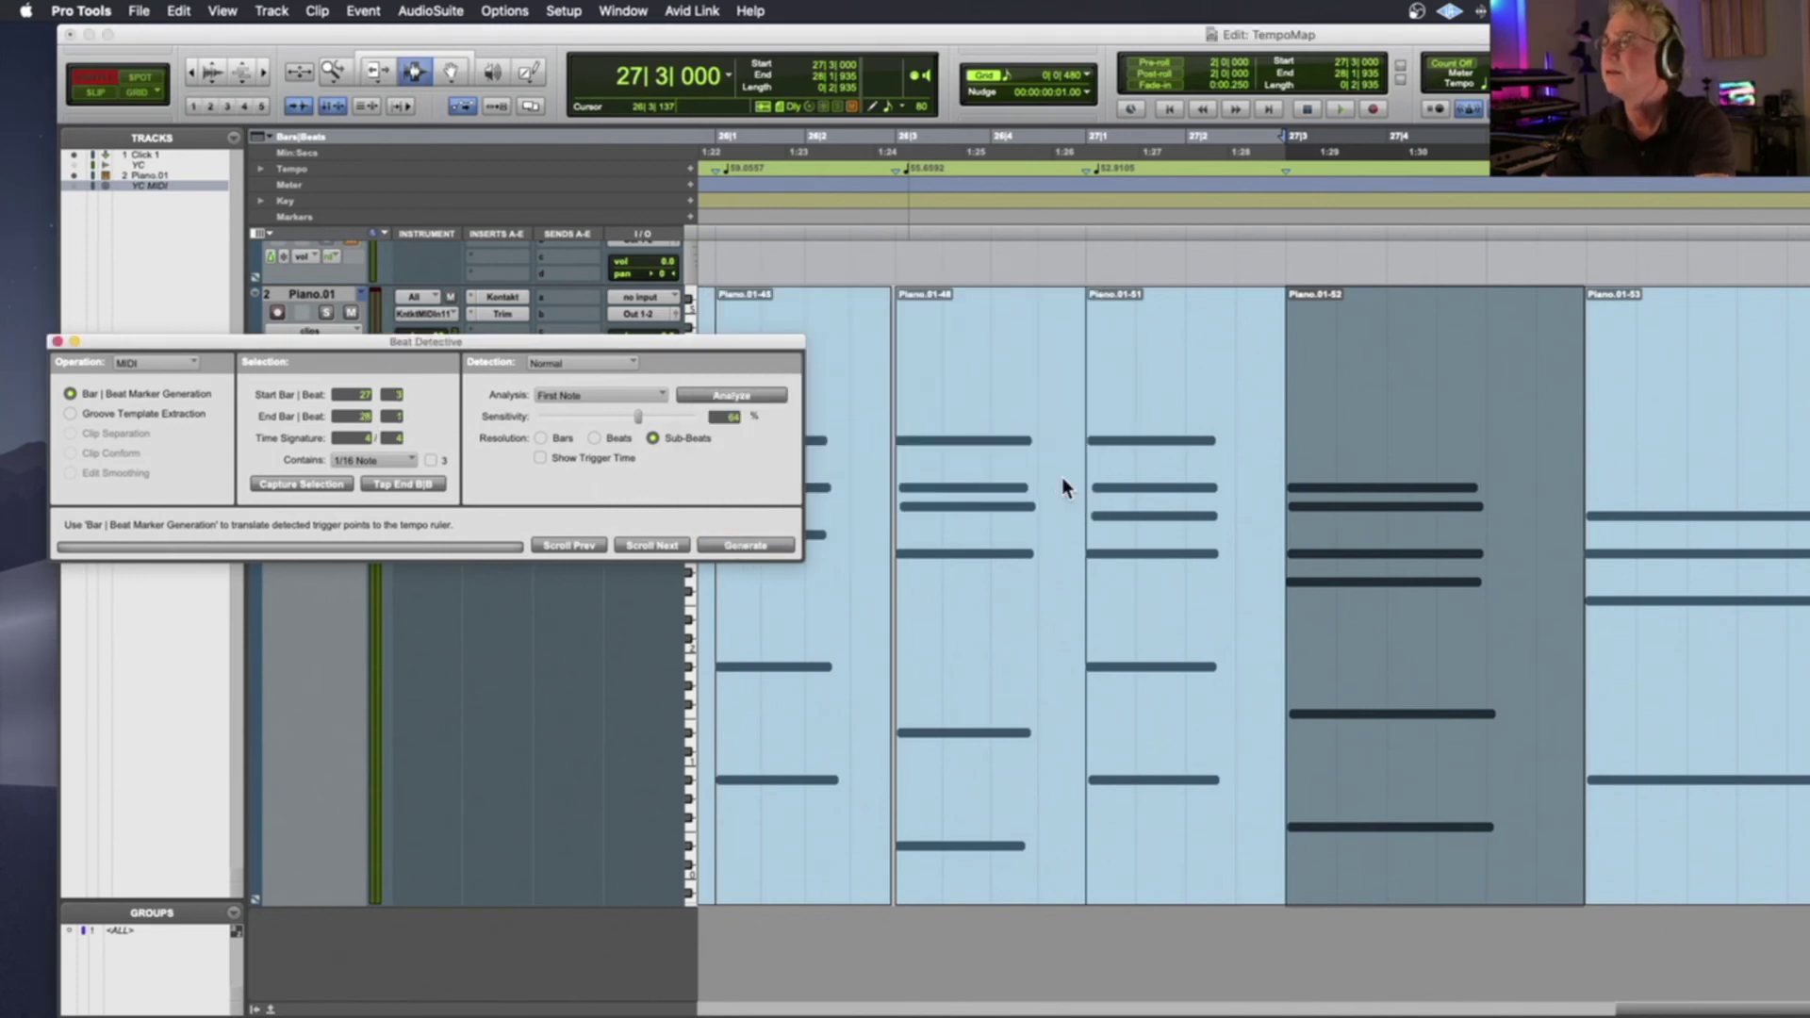
Play the measure 28 chord from 27|4|817 and place the edit cursor at the chord's end, 28|3|572
scroll(1393, 483, right, 5)
key(space)
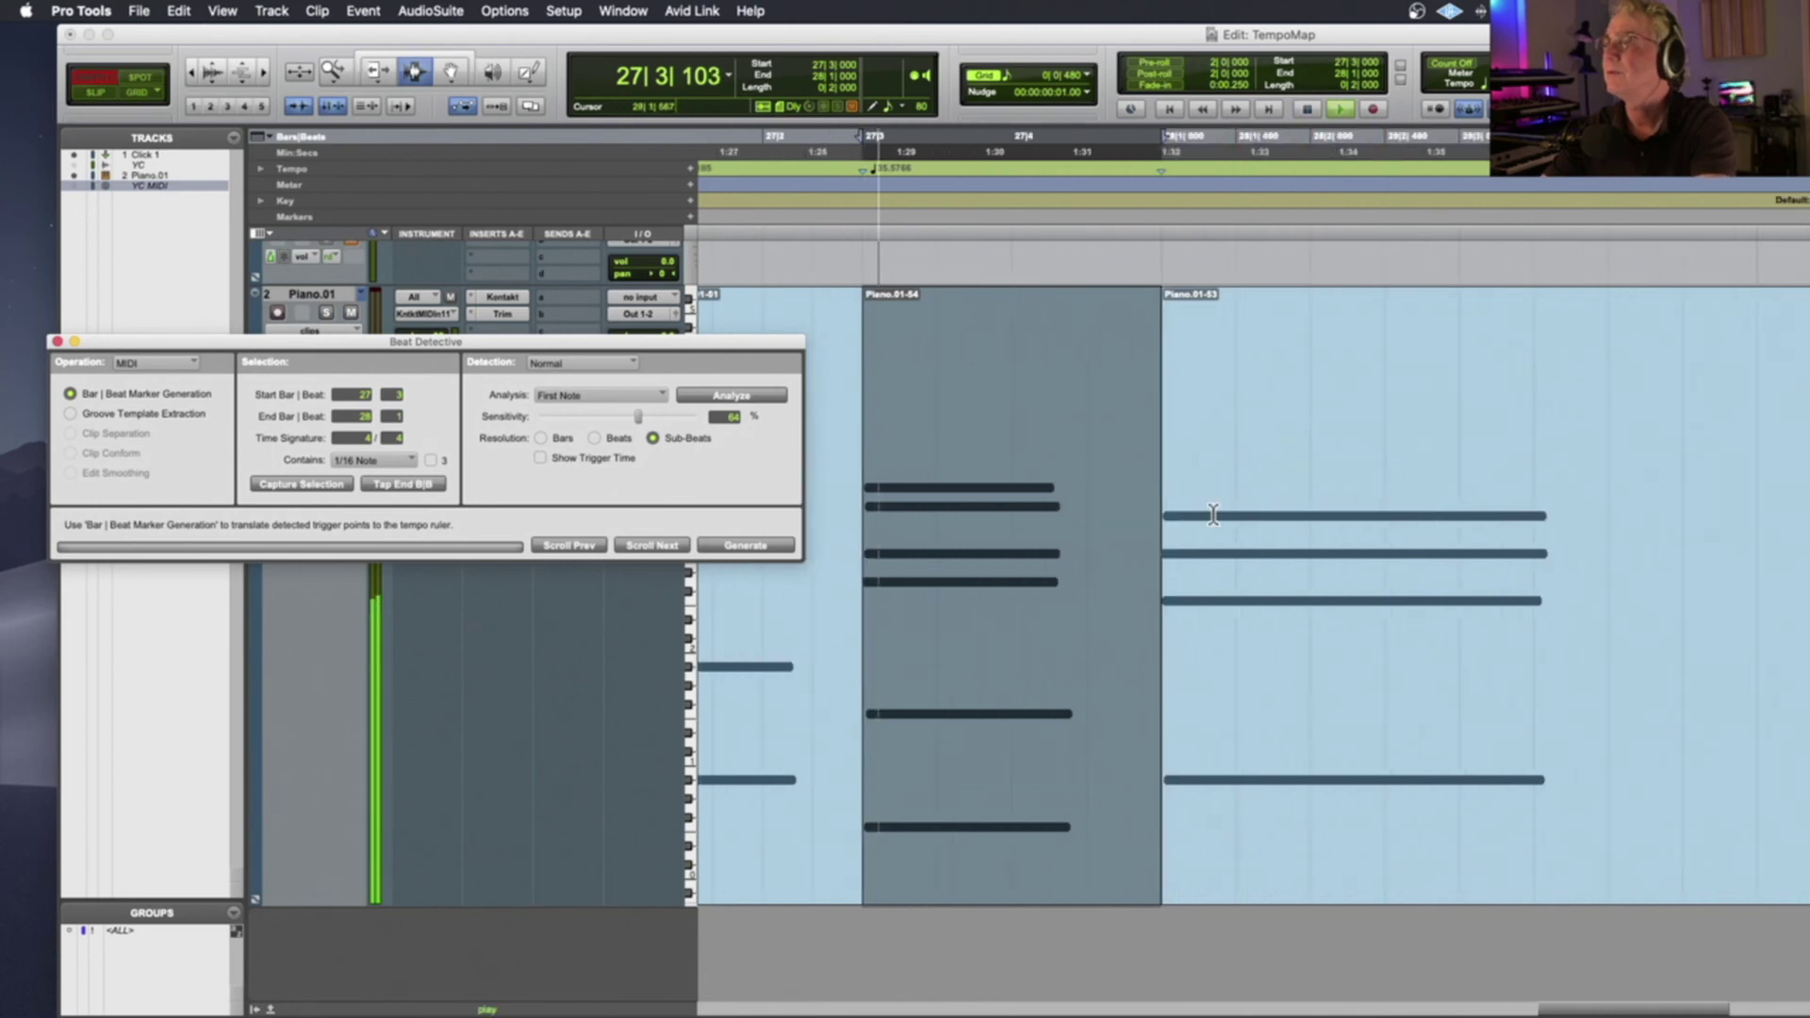
click(1139, 515)
key(space)
key(space)
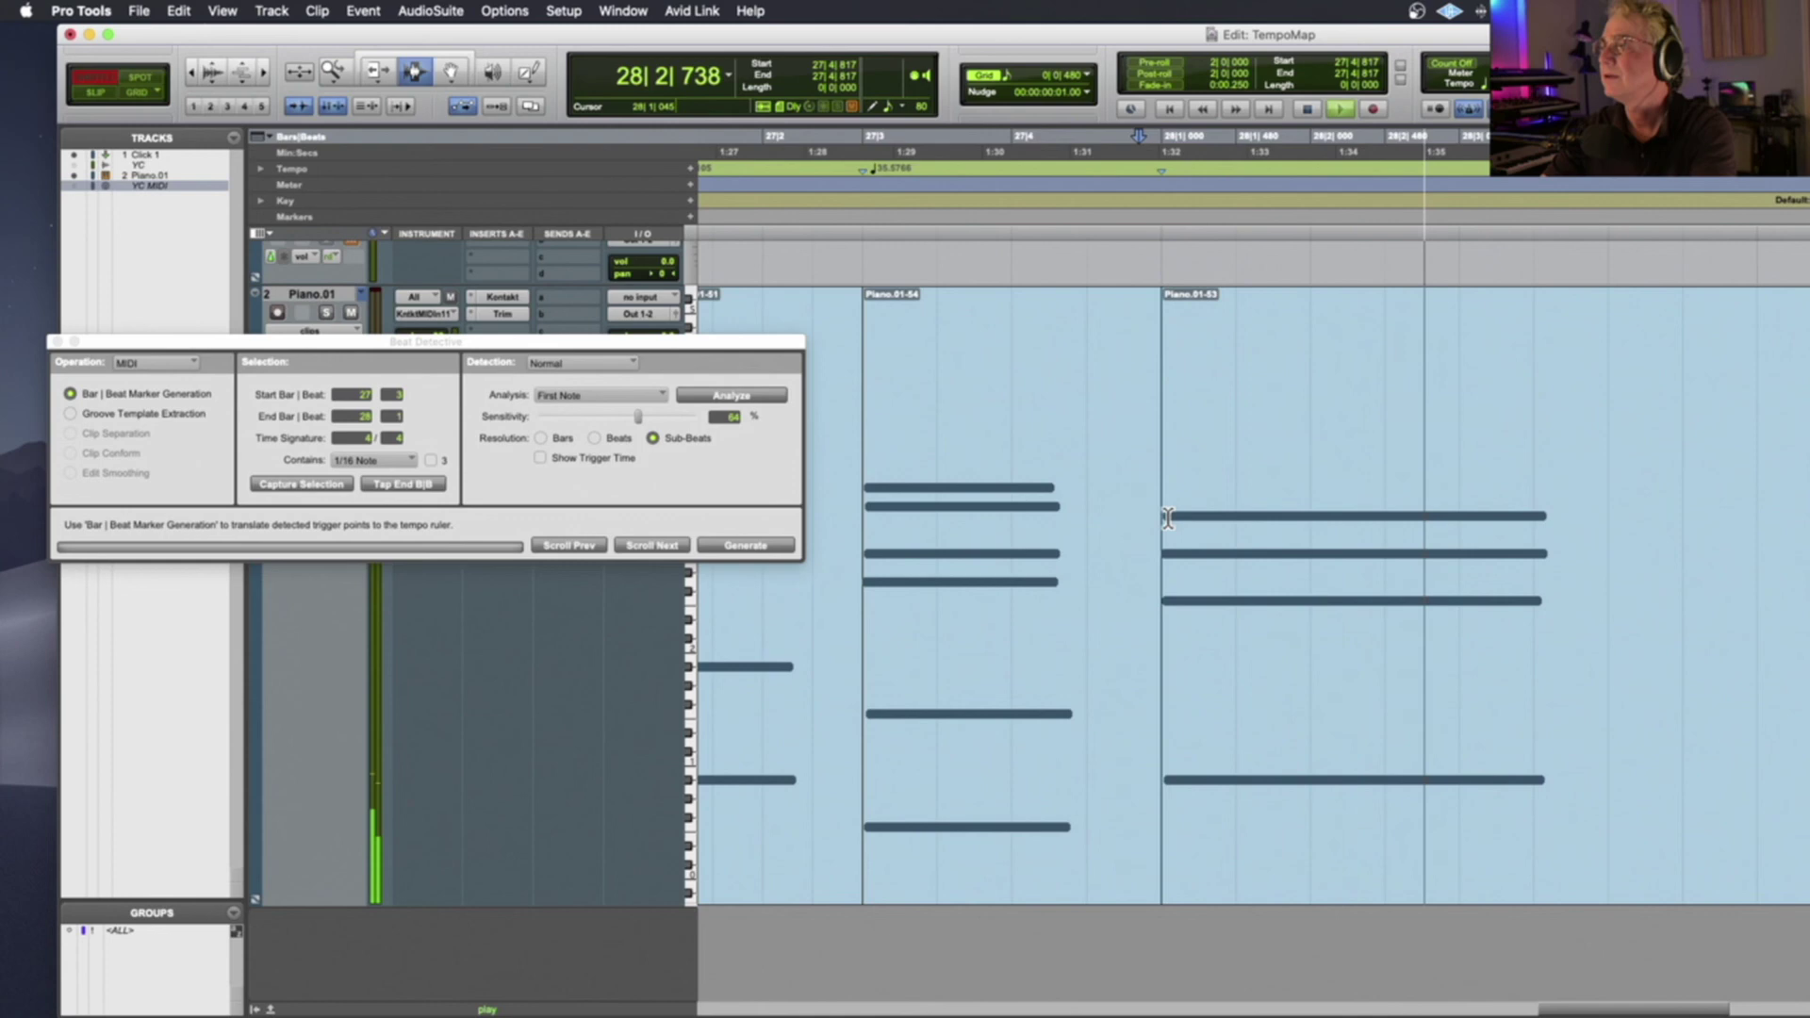
key(space)
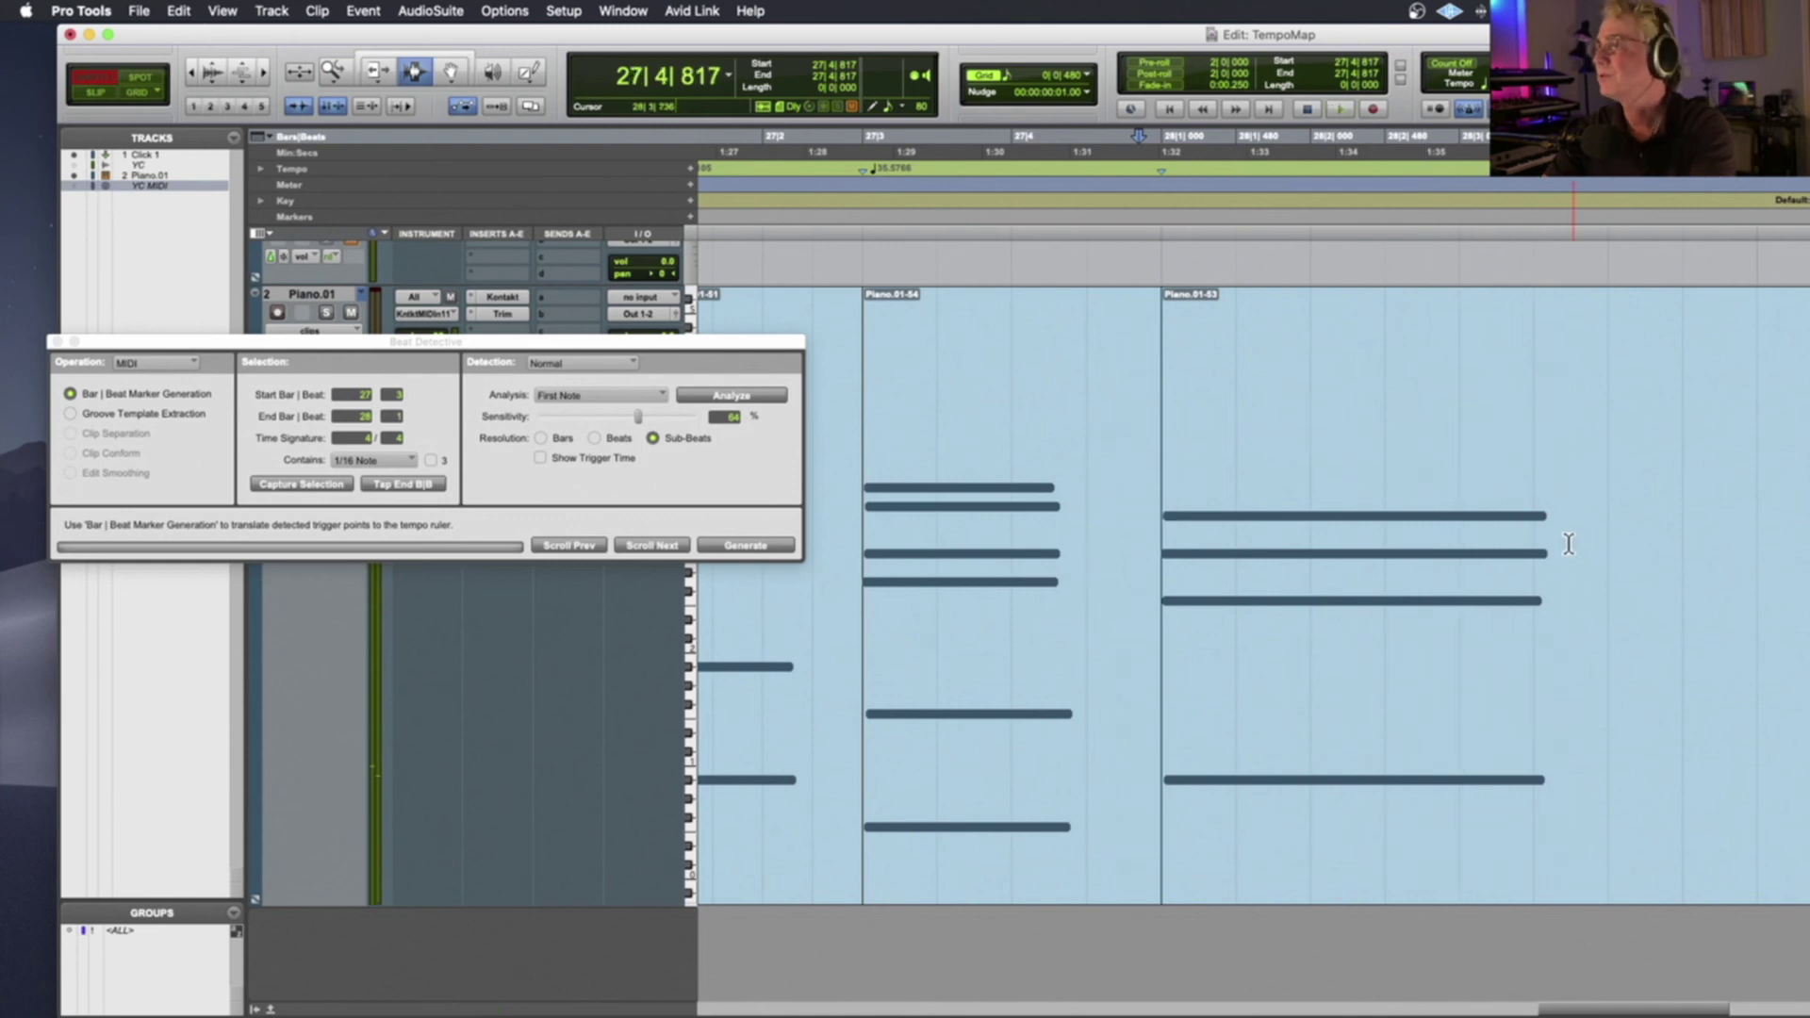
click(1547, 538)
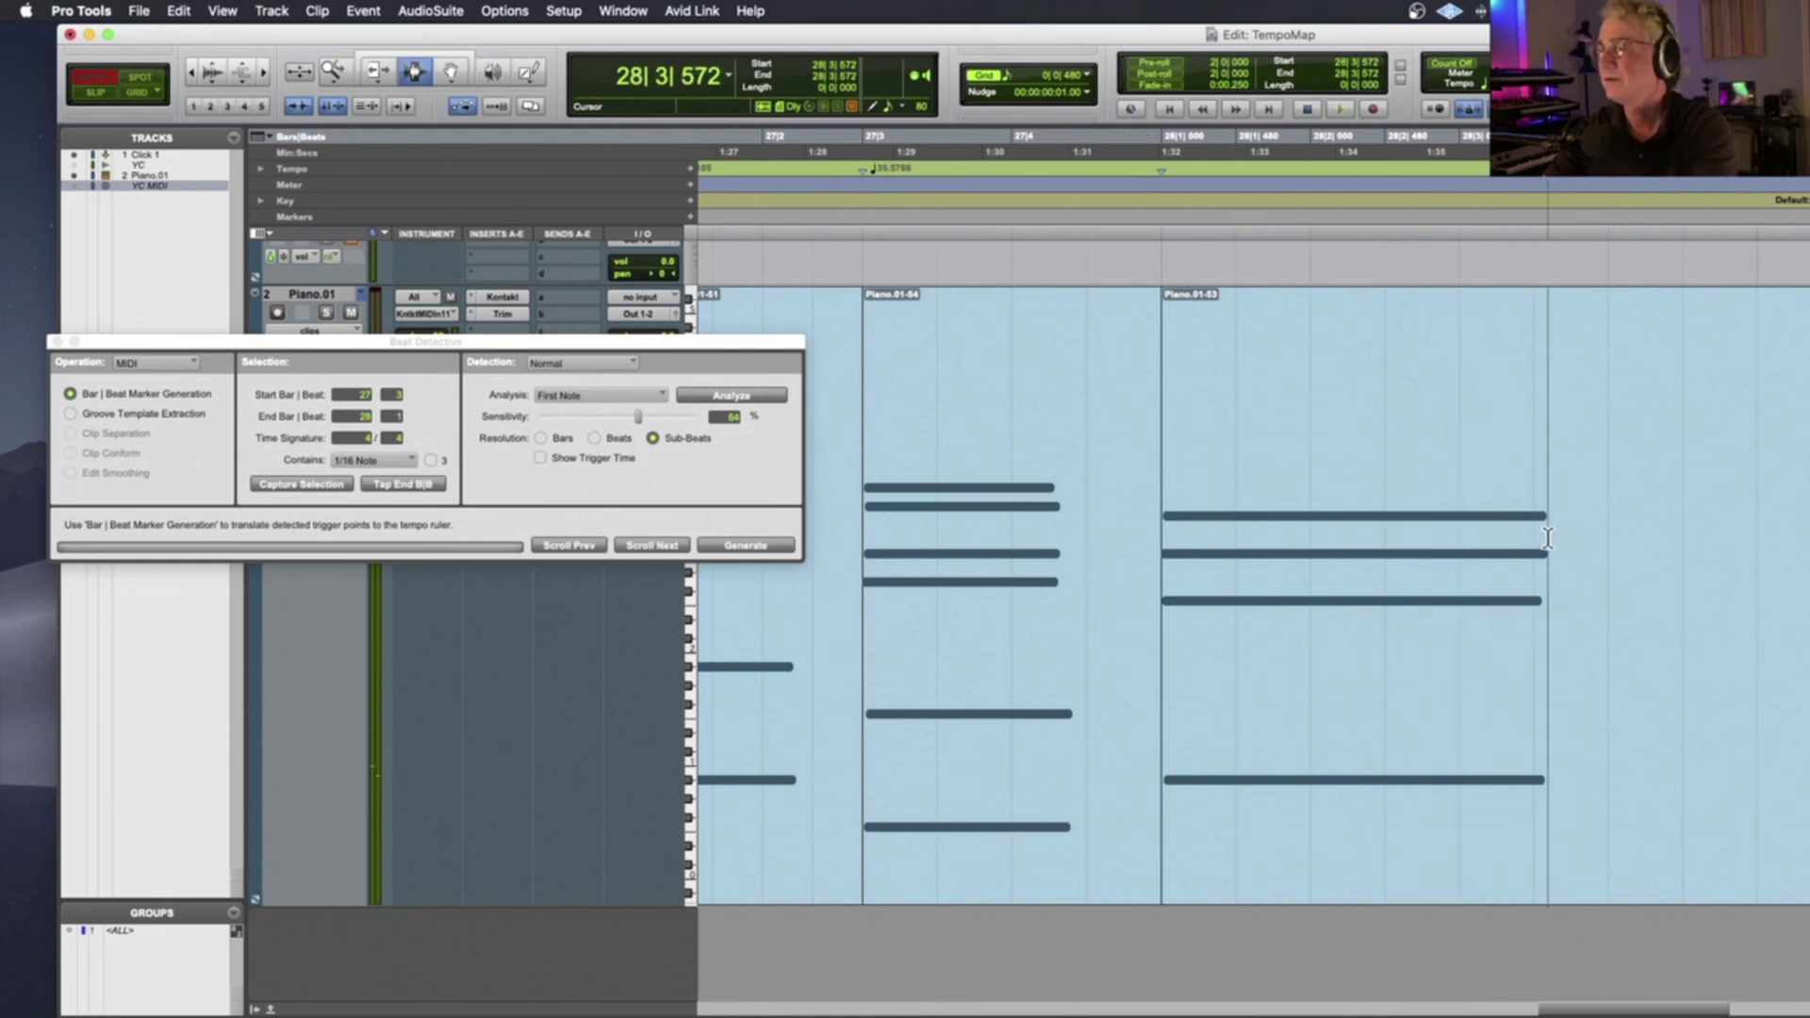
Separate the piano clip at 28|3|572, set Beat Detective's range to 28|1 through 29|1 for the chord clip, and generate markers preserving sample position
key(super+e)
double_click(1439, 535)
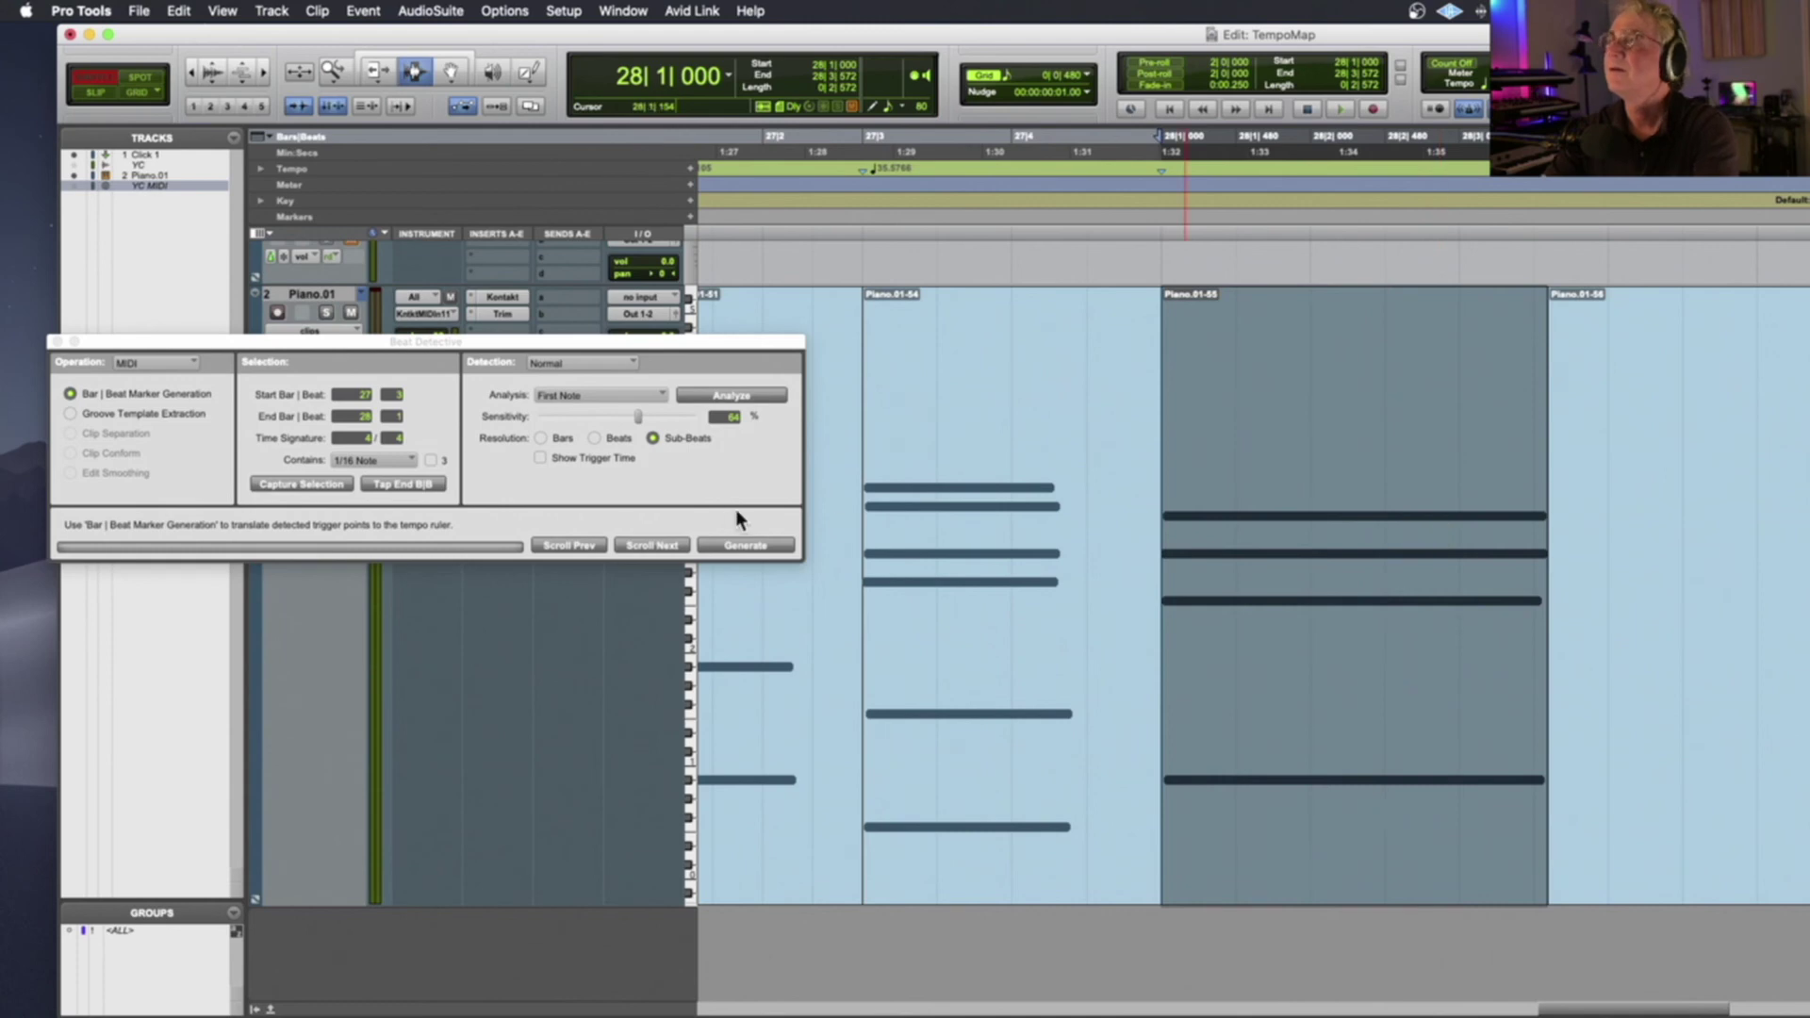
click(358, 393)
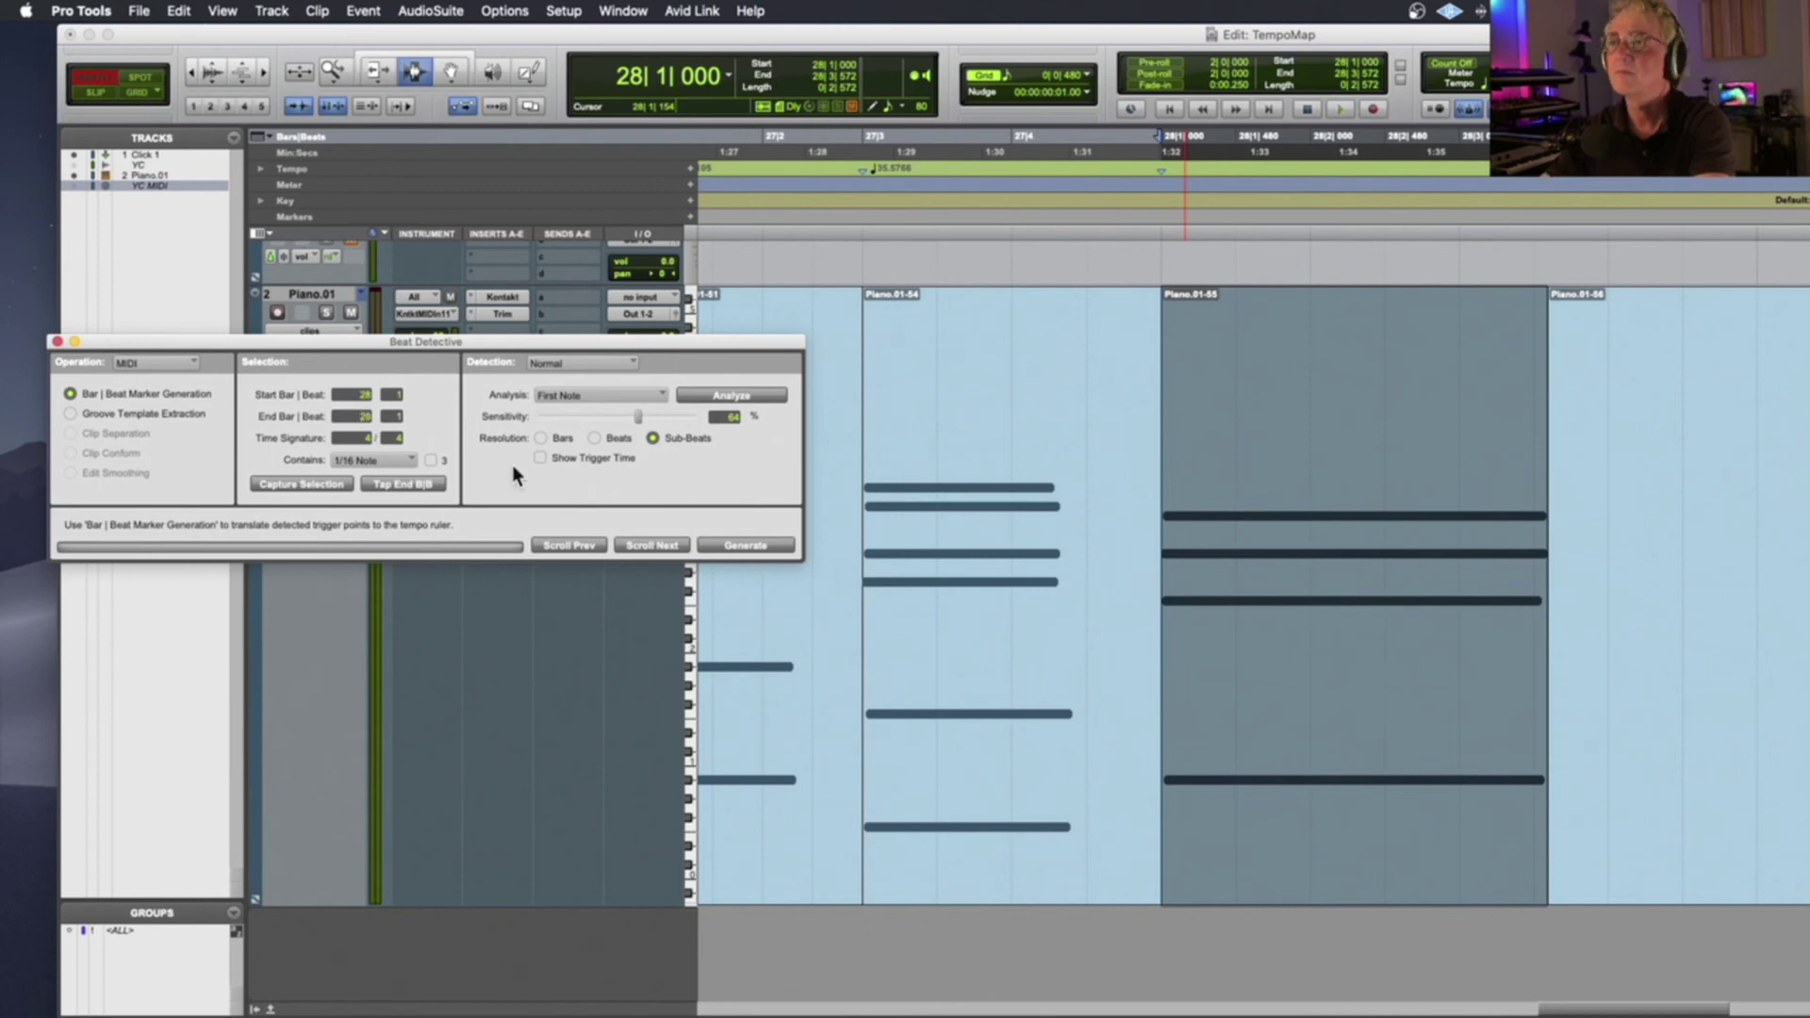
click(751, 547)
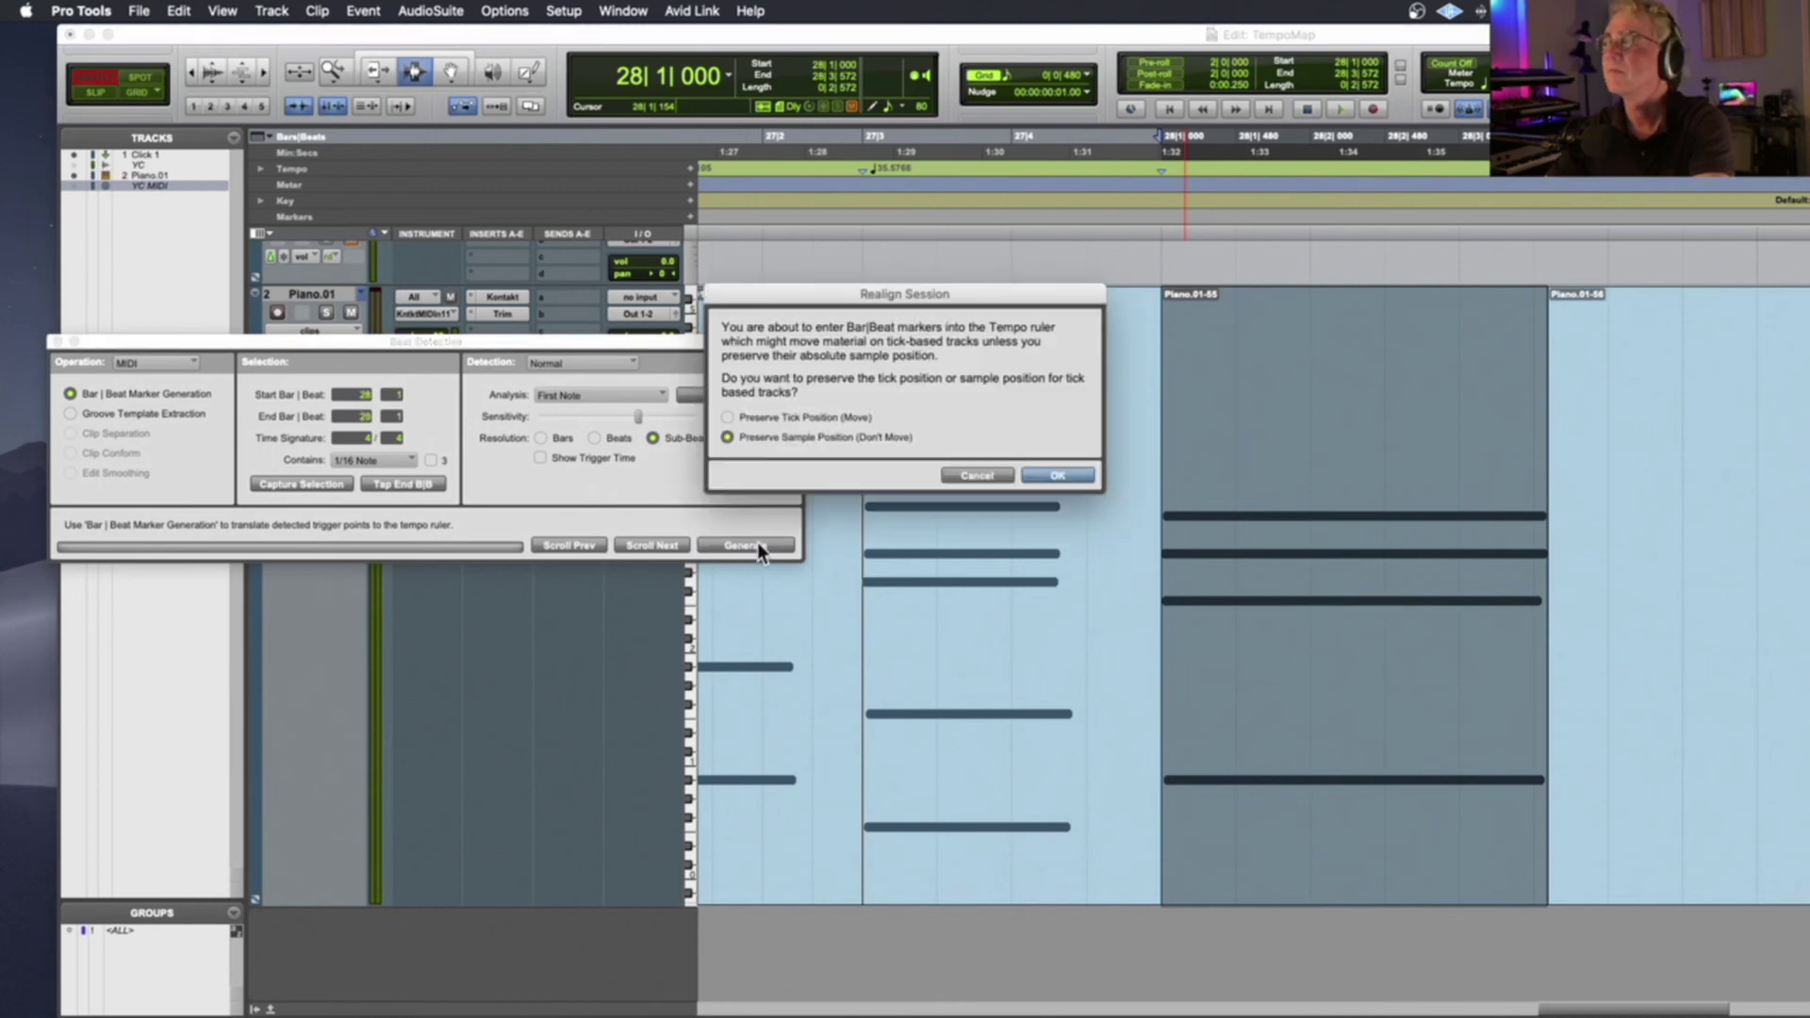
click(1045, 476)
Select all piano clips from 16|1|000 through the end of the last clip and consolidate them into a single clip
key(e)
key(e)
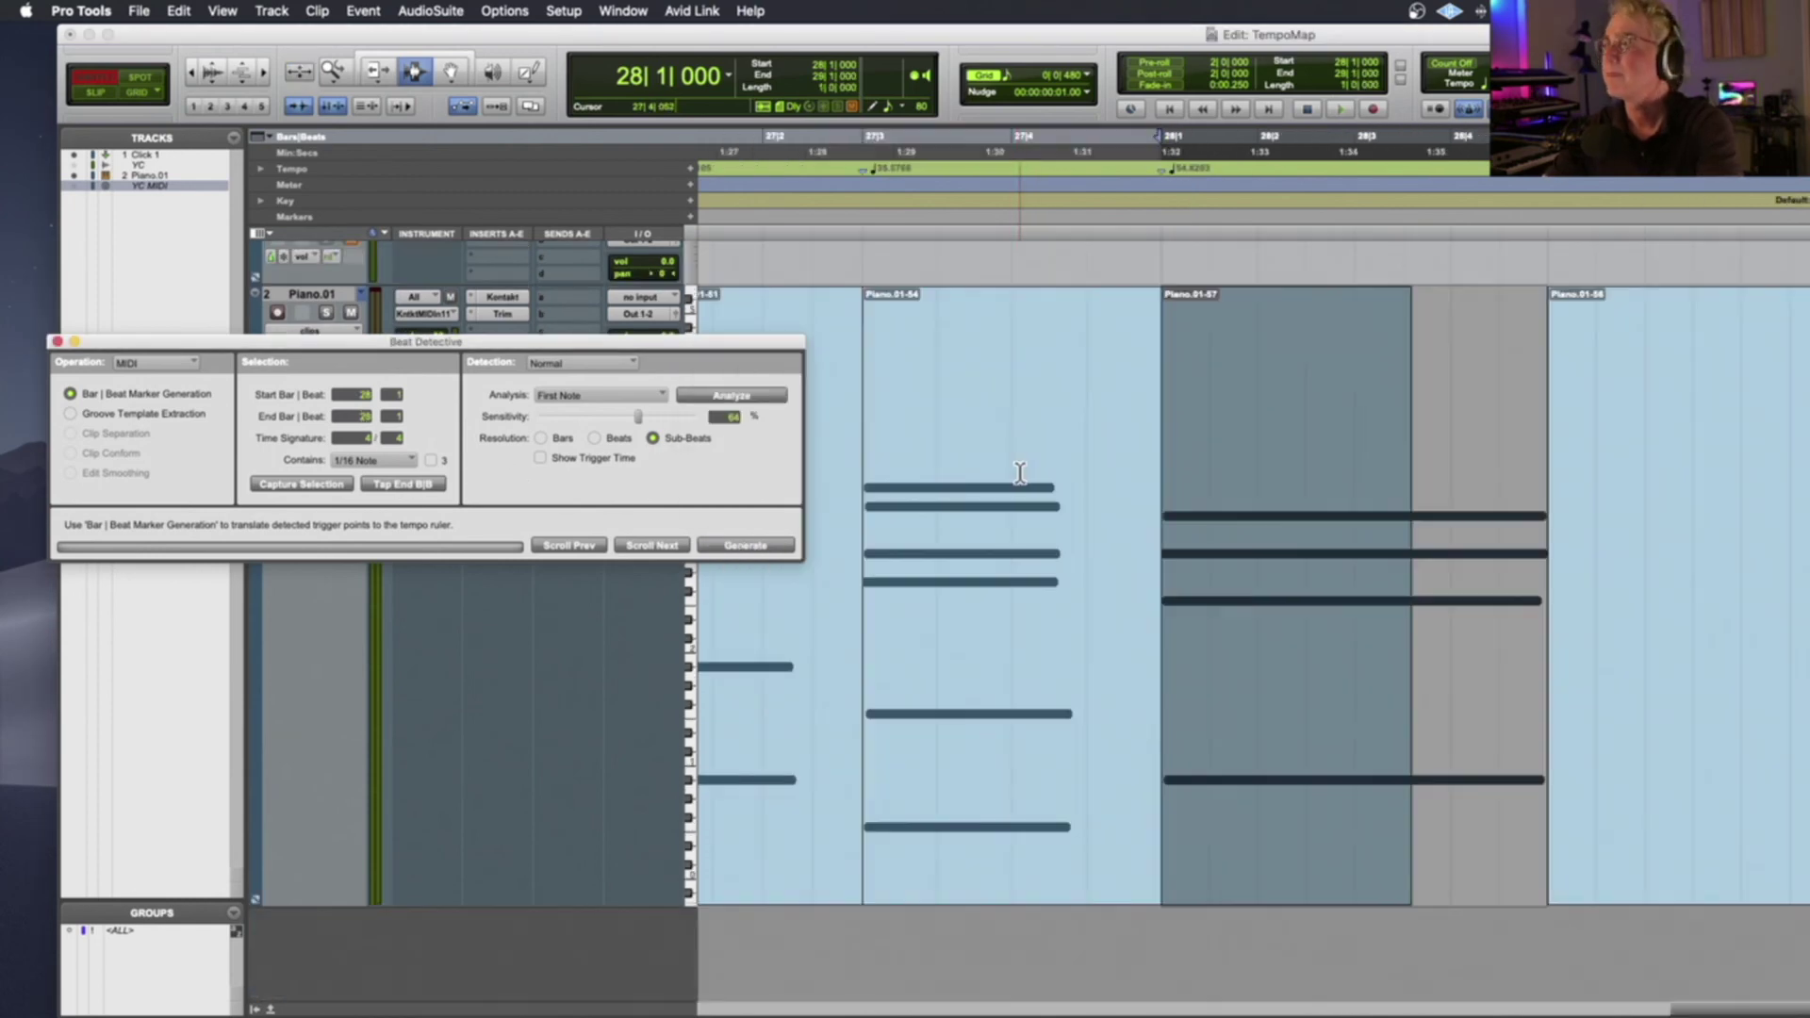
key(r)
key(r)
key(r)
key(r)
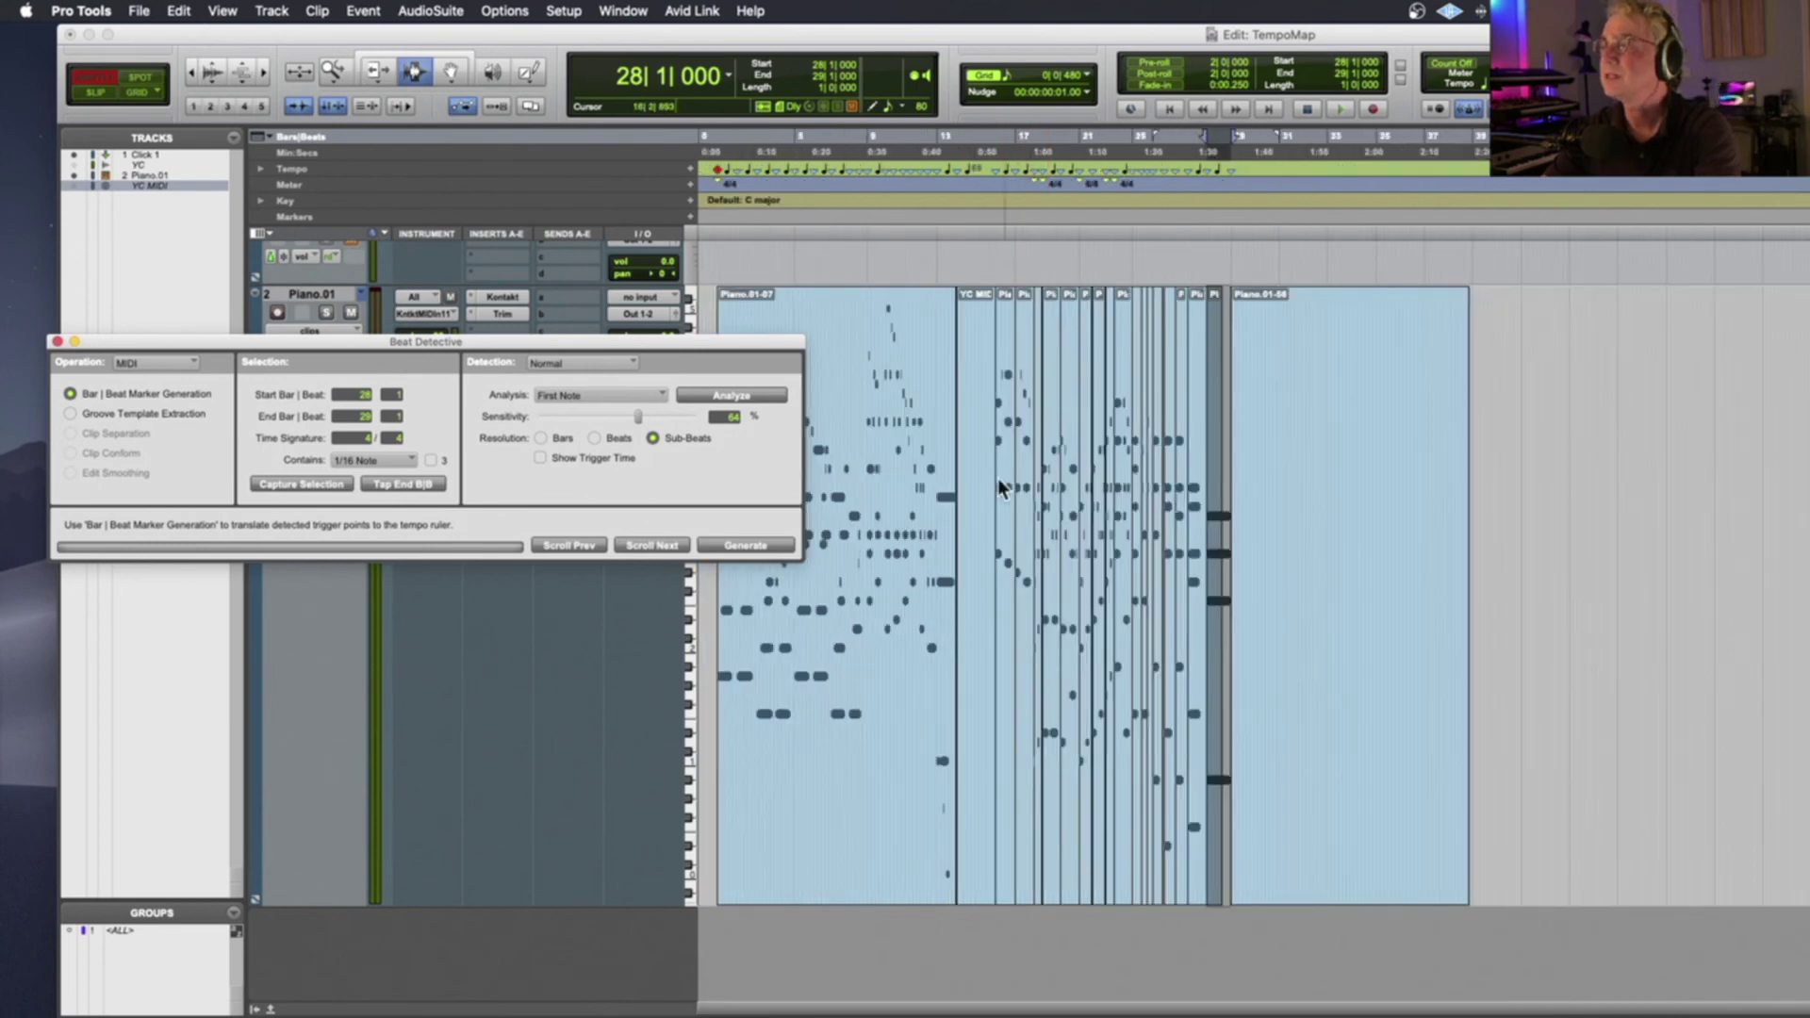
double_click(1005, 482)
shift+click(1270, 492)
key(shift+Tab)
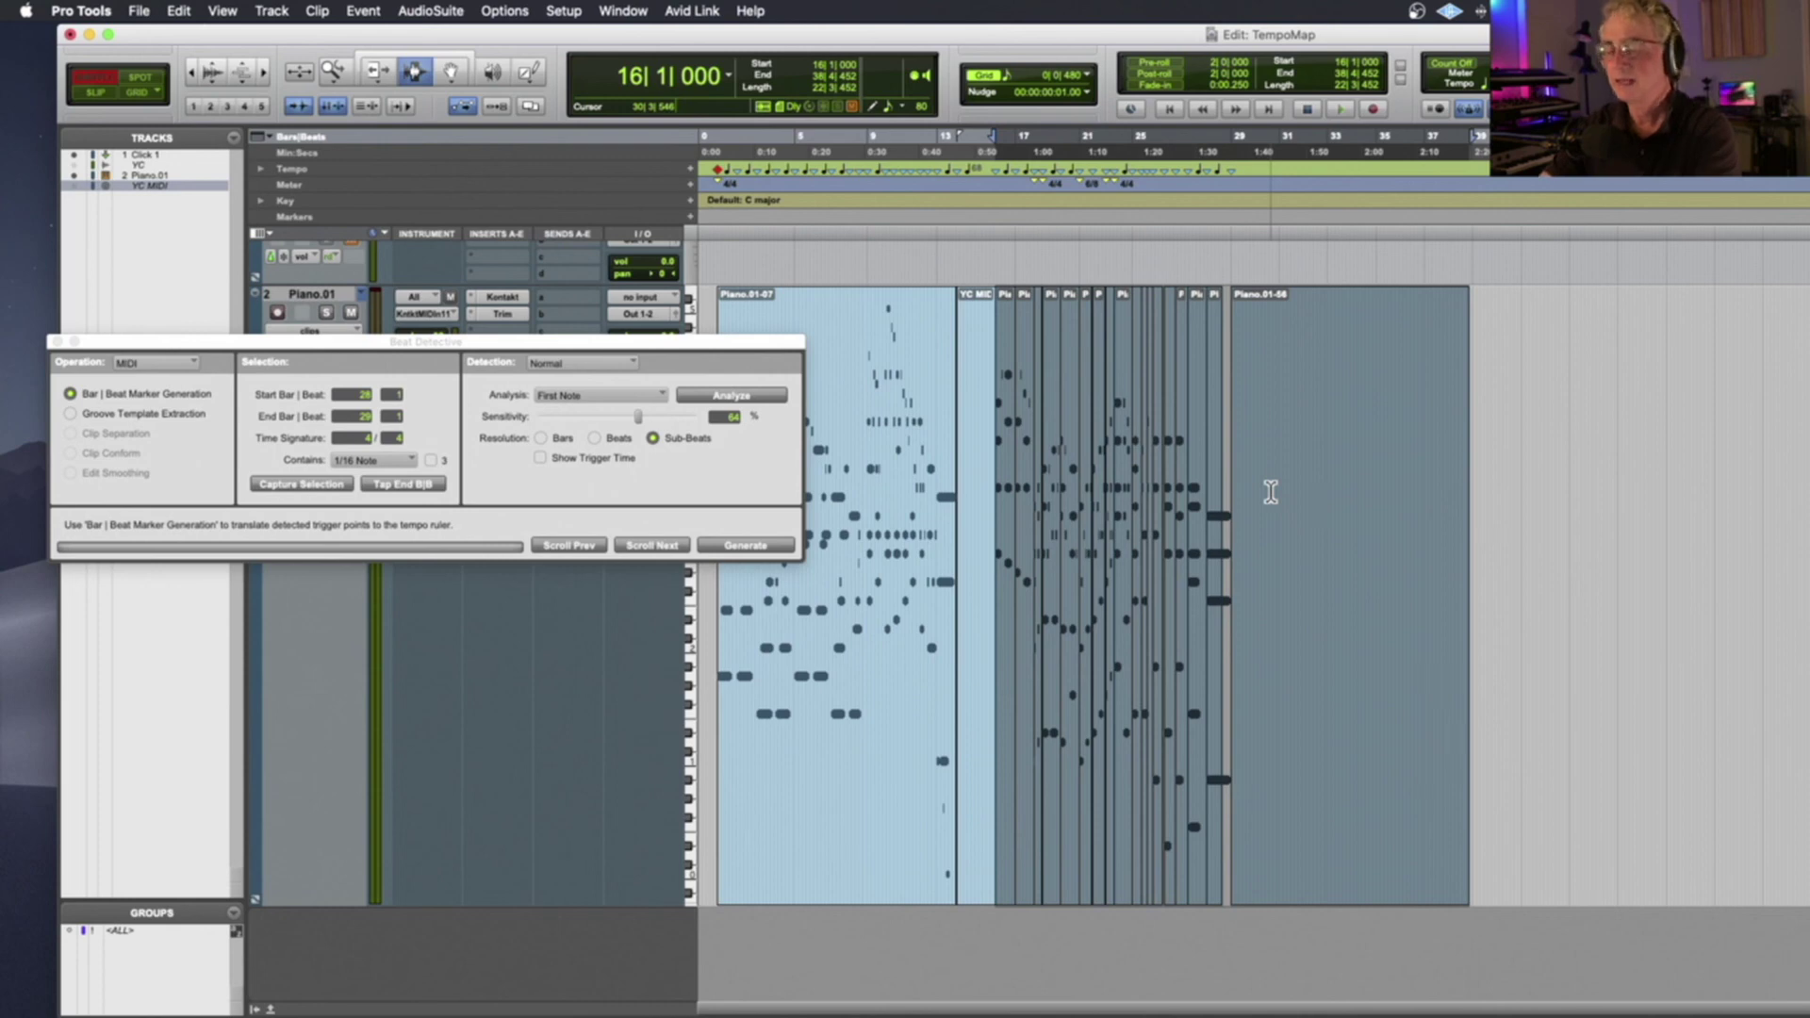
key(alt+shift+3)
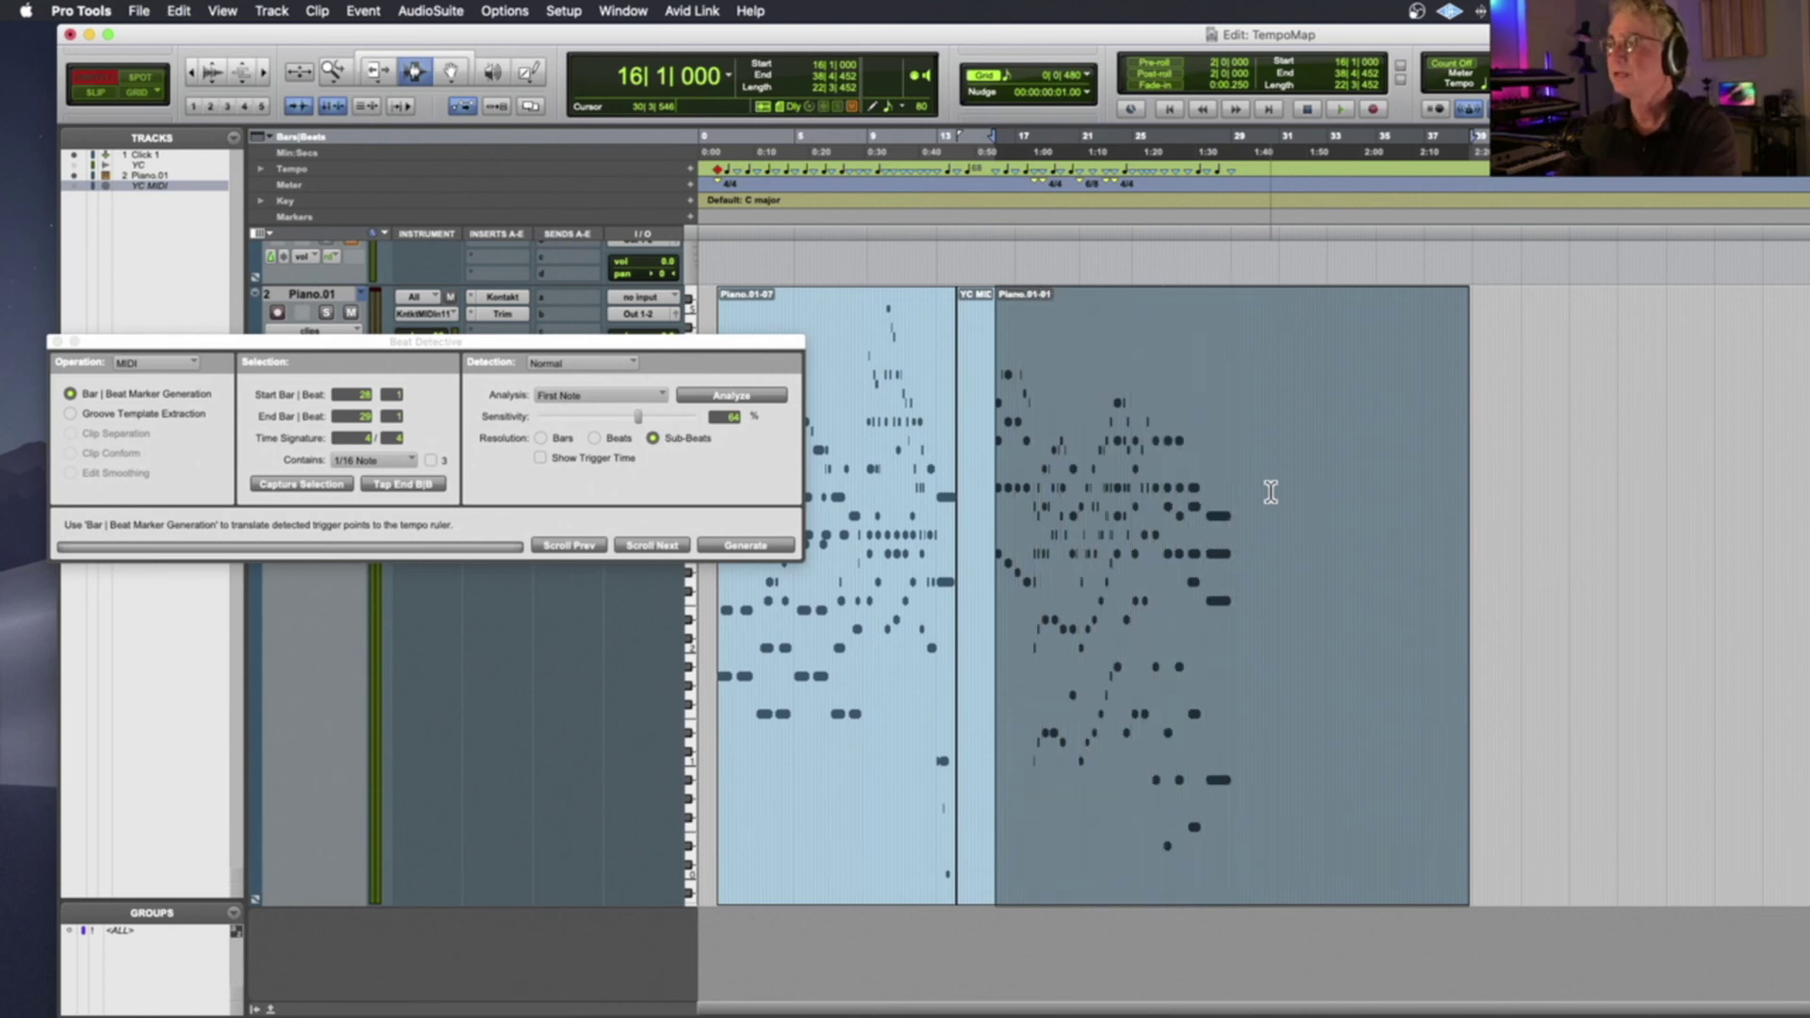
Show the consolidated piano clip as notation, close Beat Detective, and play the score from measure 16
click(275, 1008)
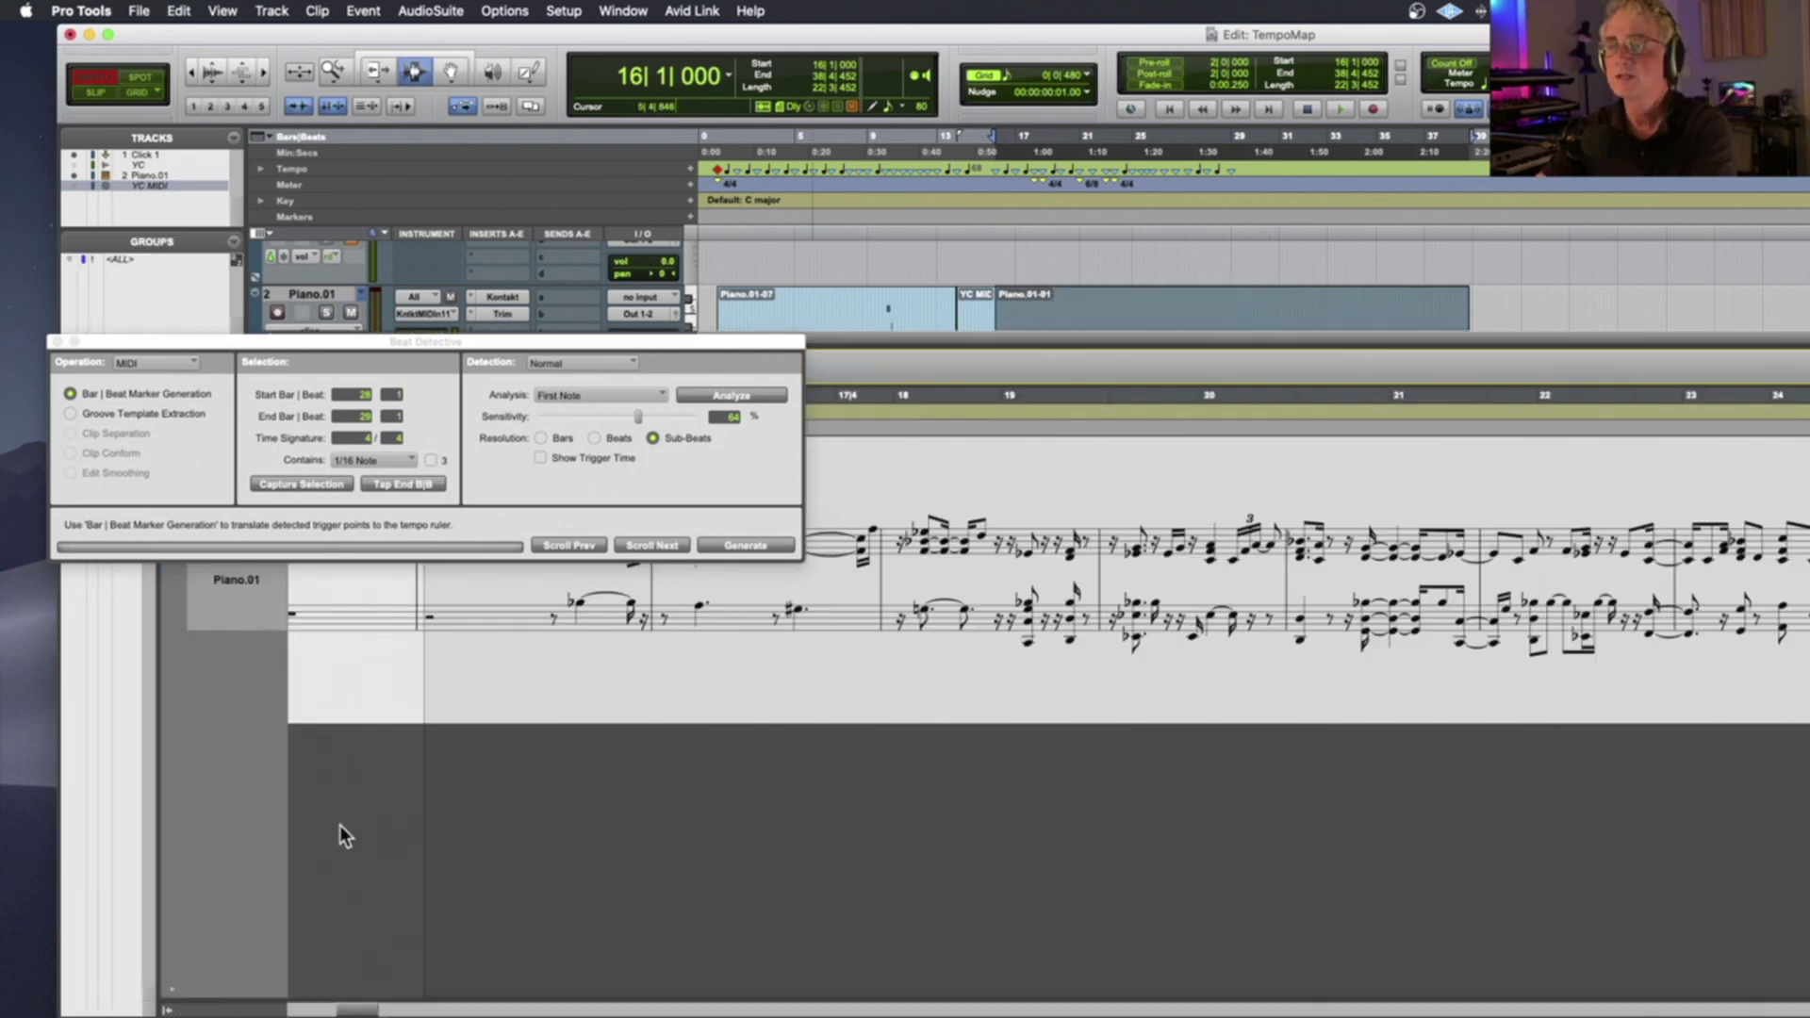
click(57, 343)
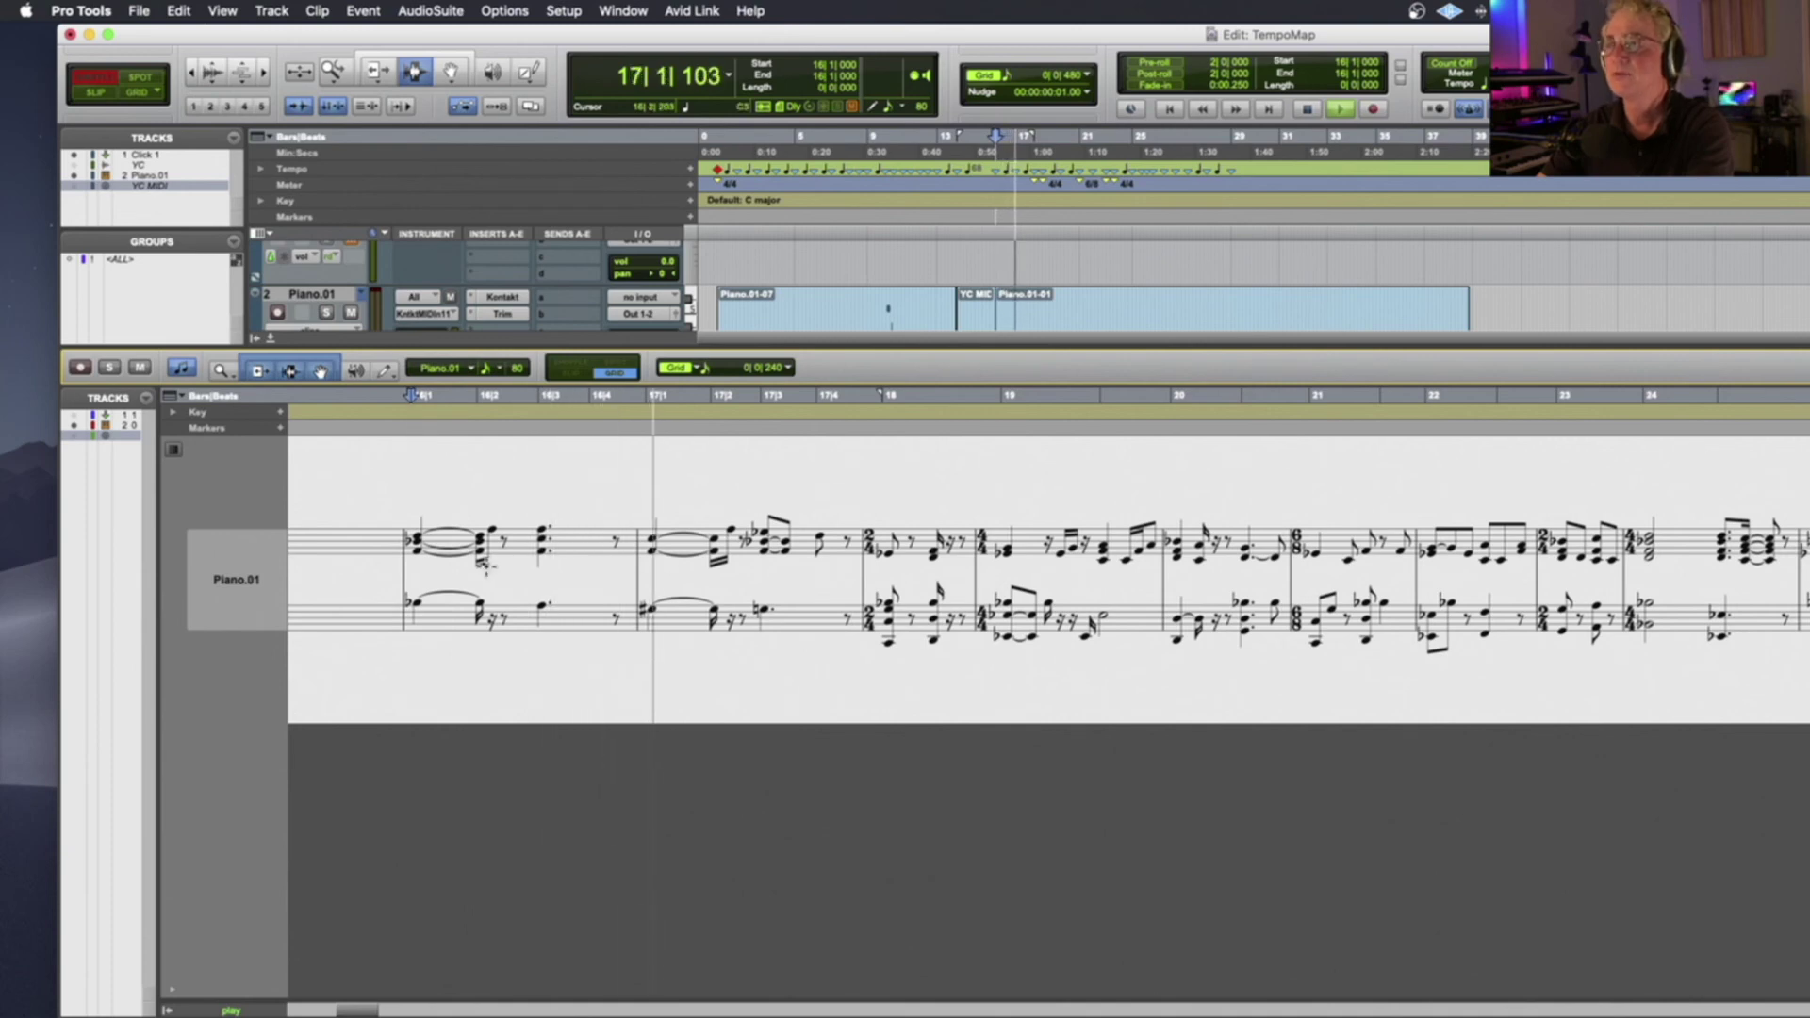
key(space)
Select the consolidated clip and add a Bb major key change from 16|1|000 to the next key signature, snapped to the bar
double_click(1105, 300)
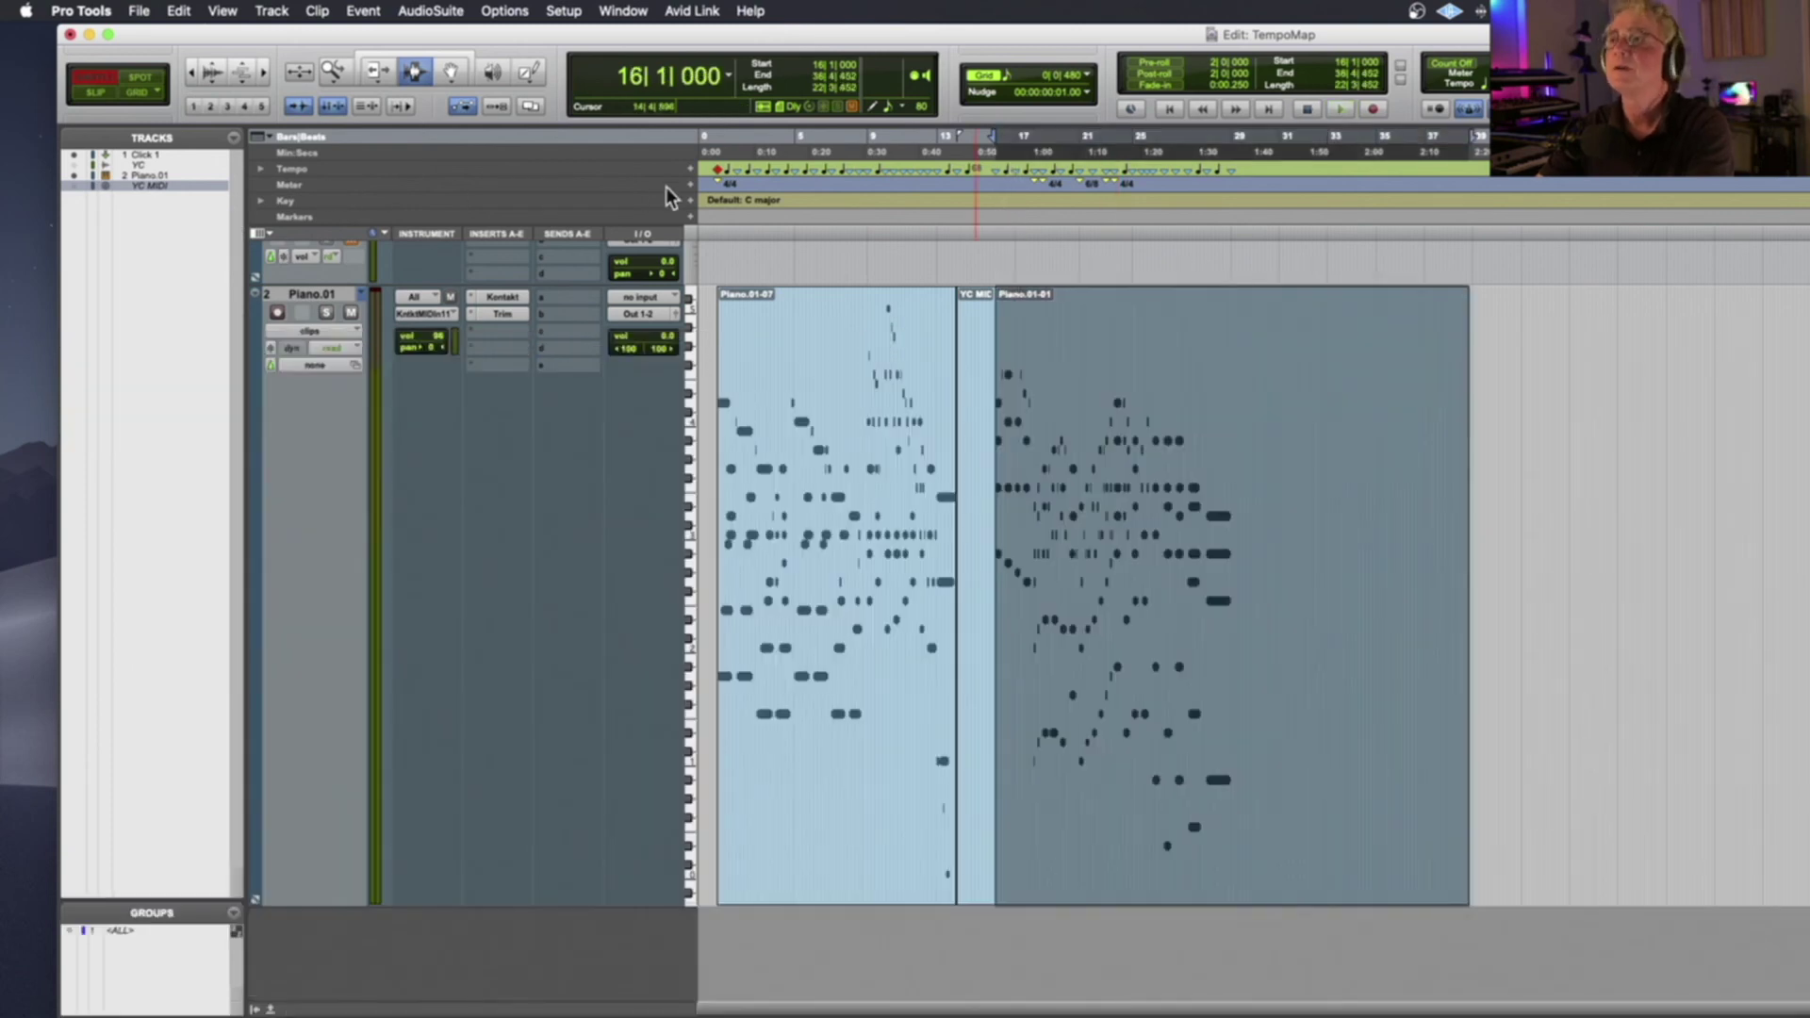
click(690, 200)
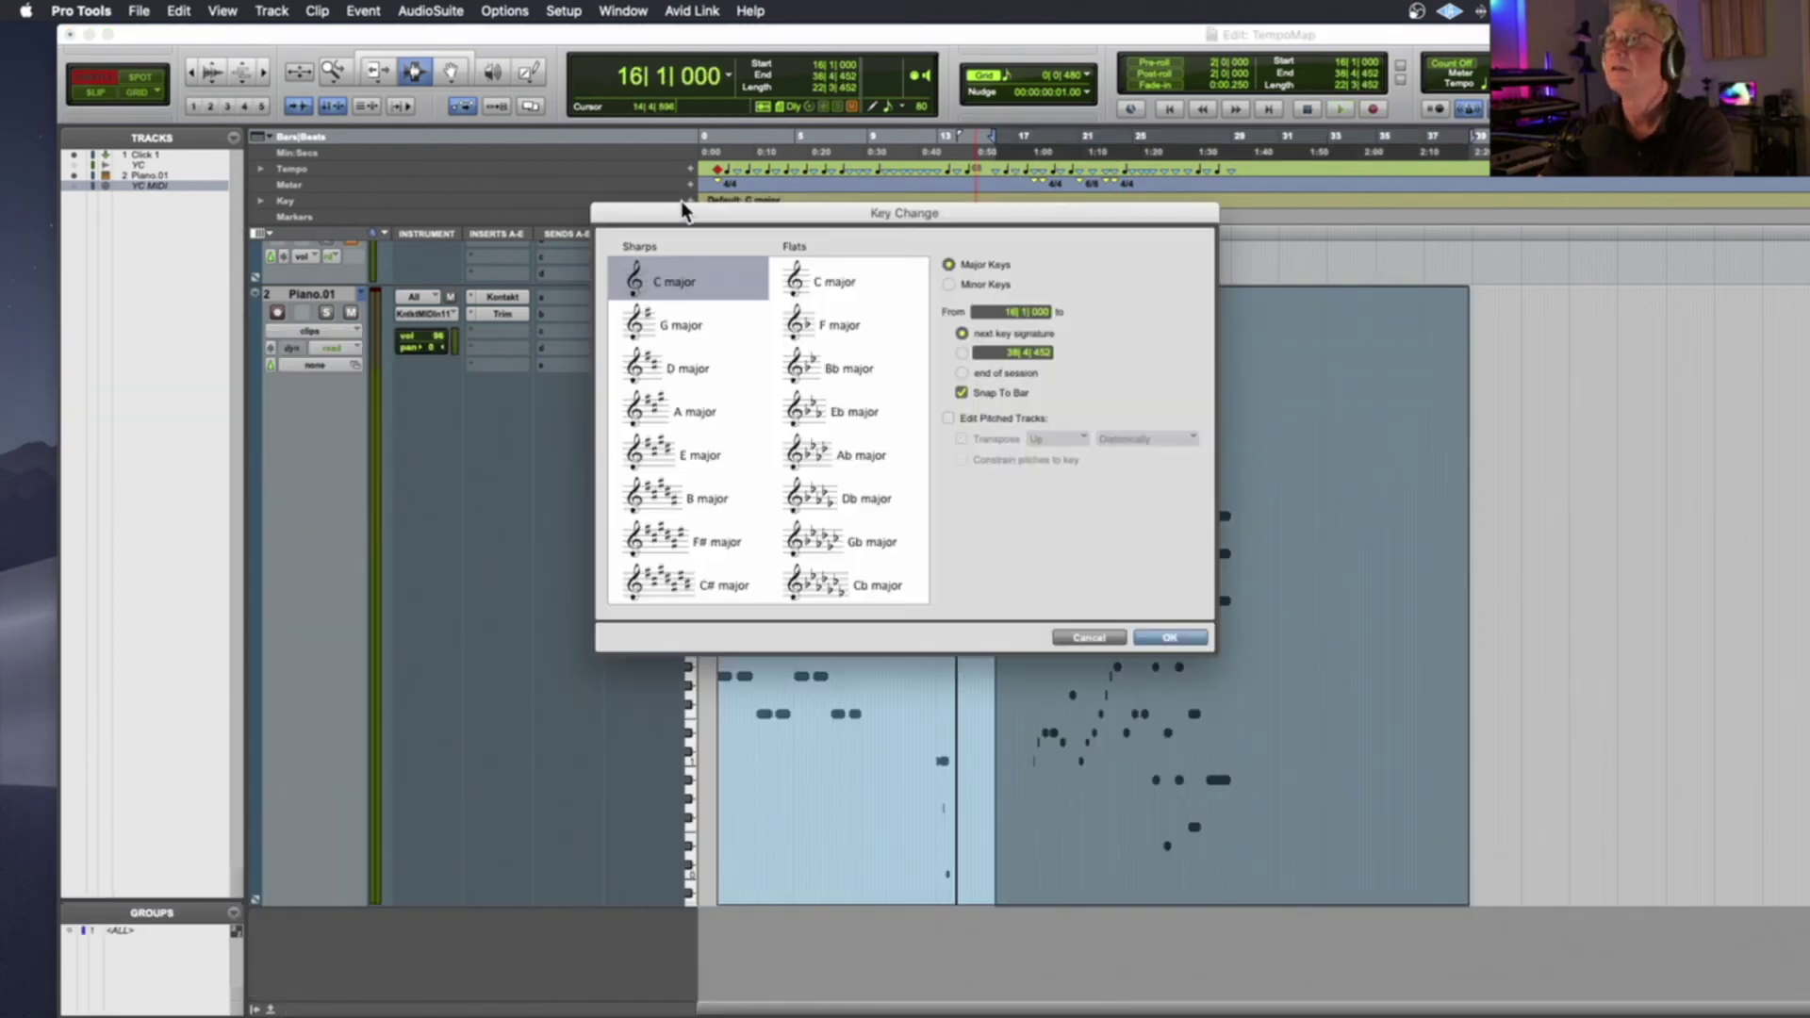
click(847, 373)
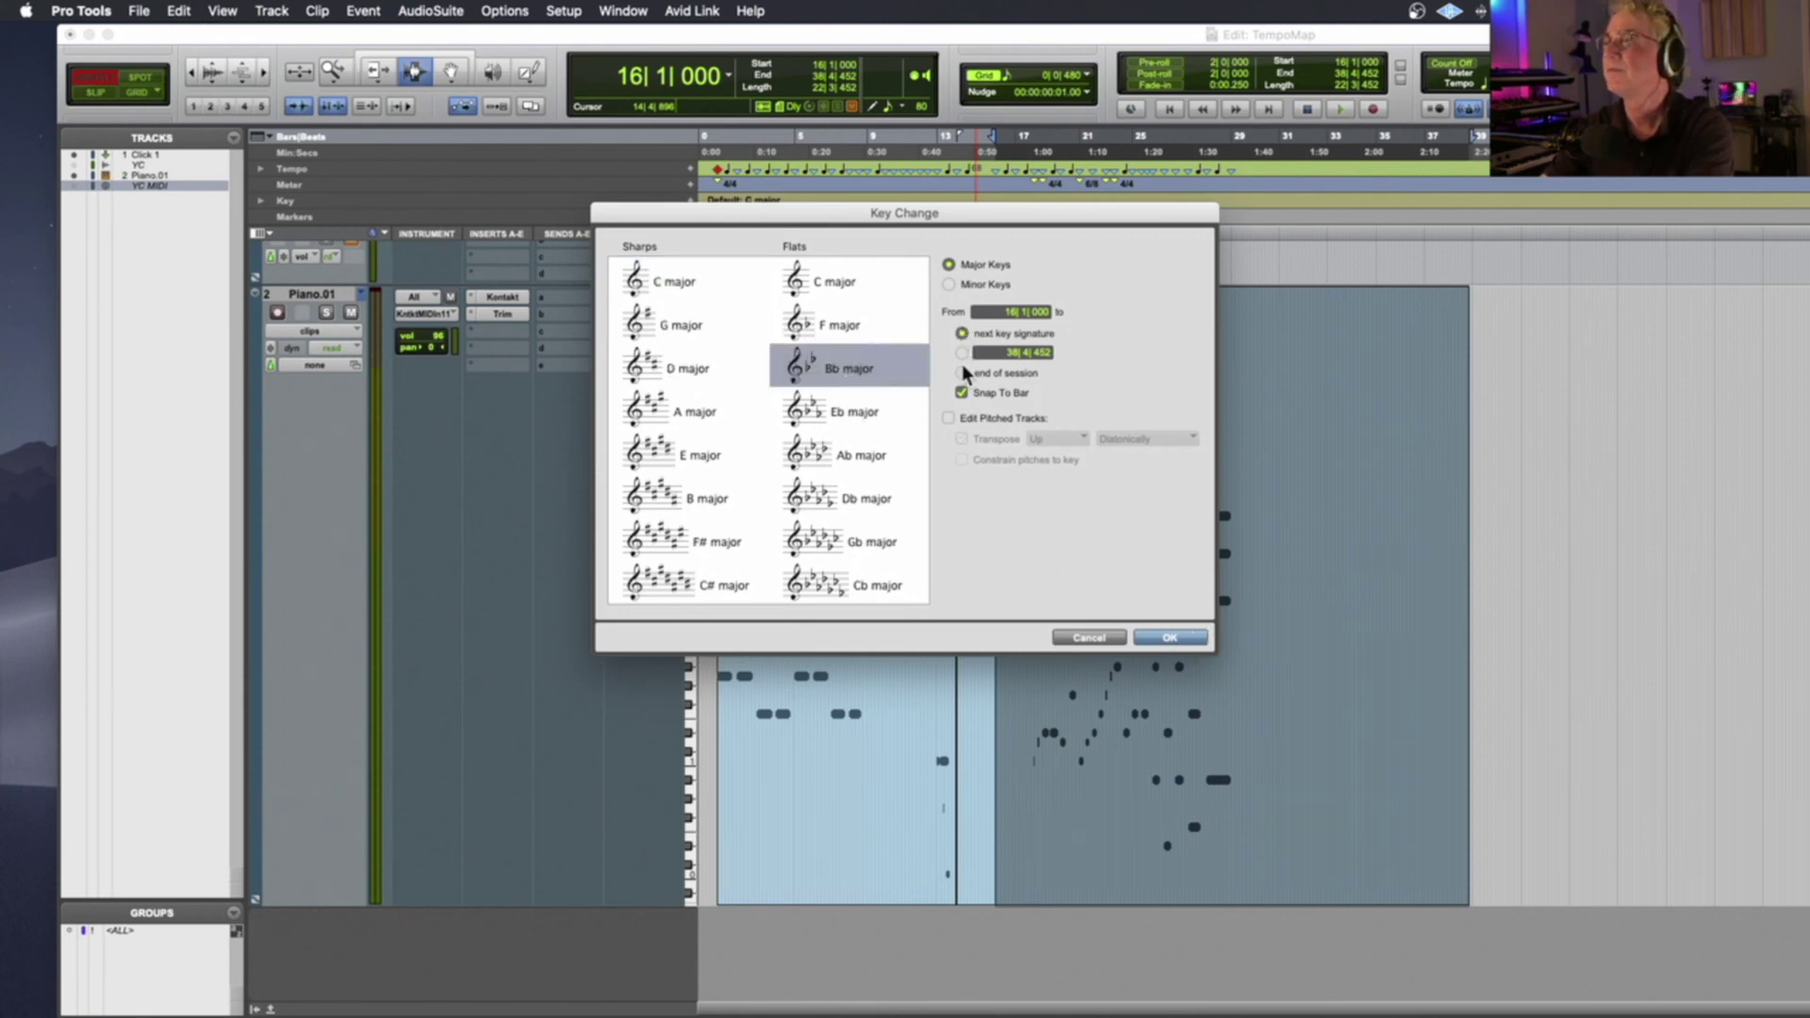
click(1169, 637)
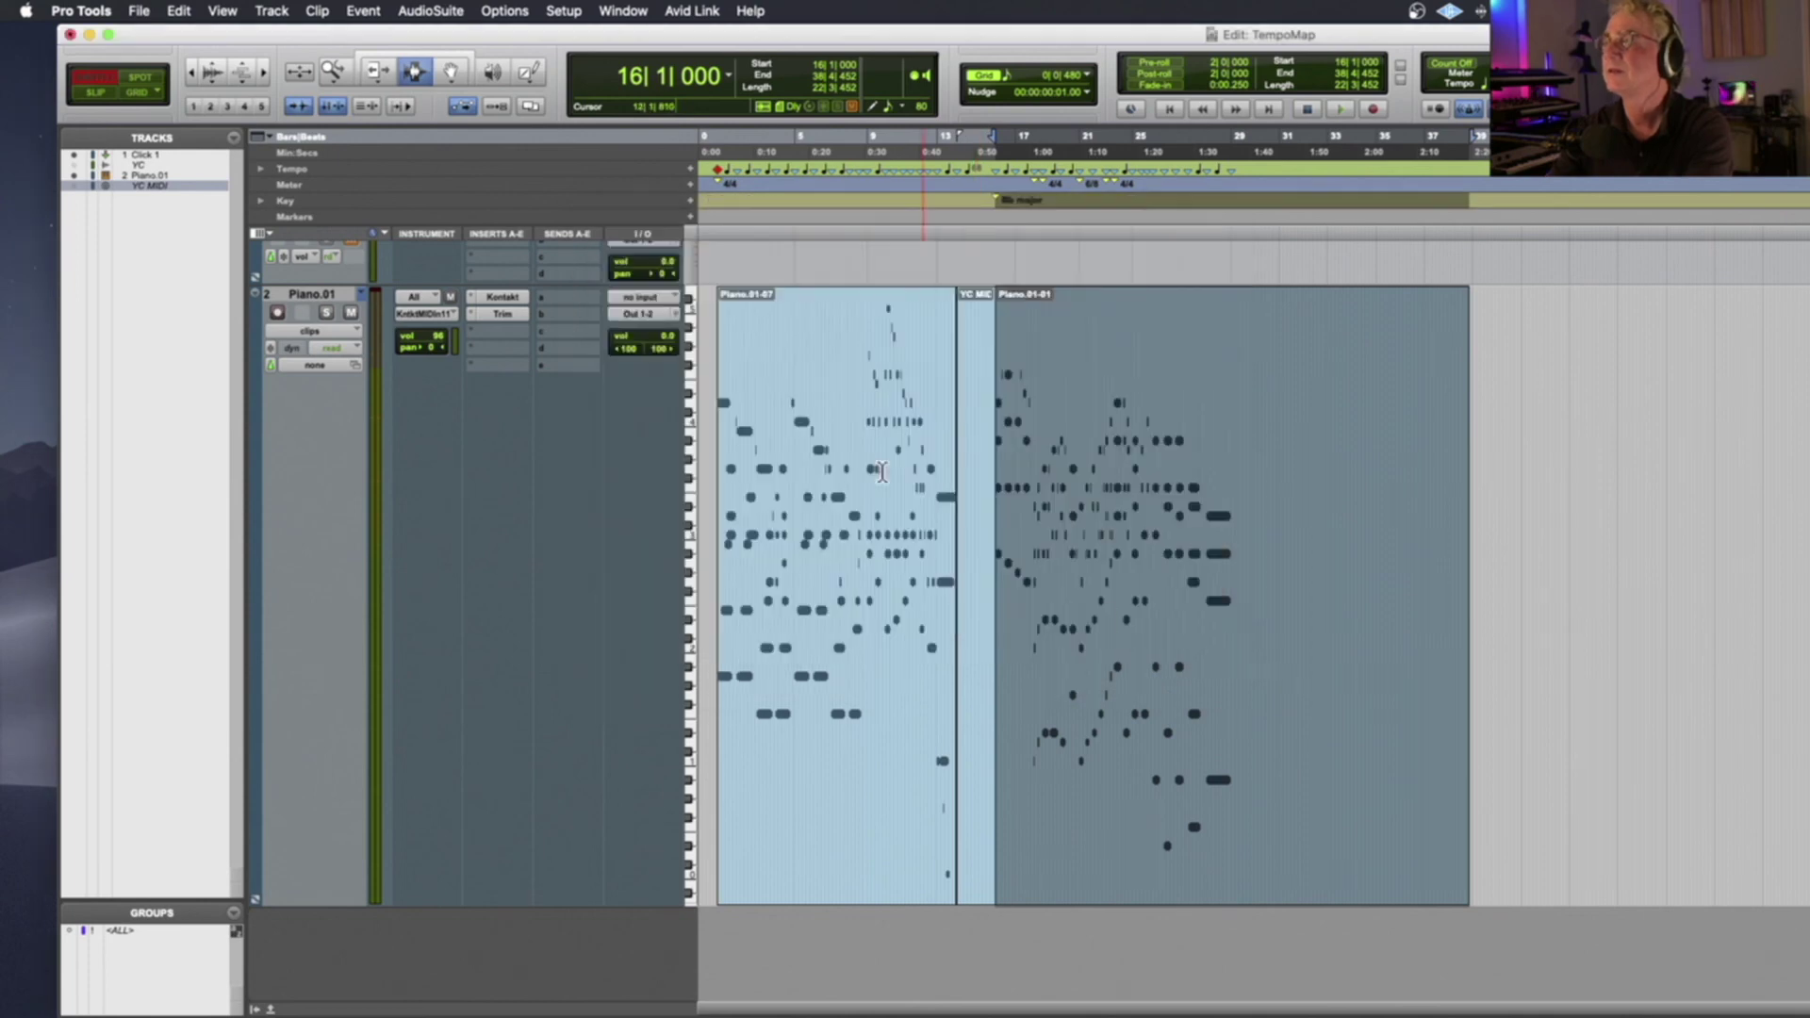
Show the piano notation in its new key and play it from 16|1|000 to check measures 16 and 17
click(275, 1008)
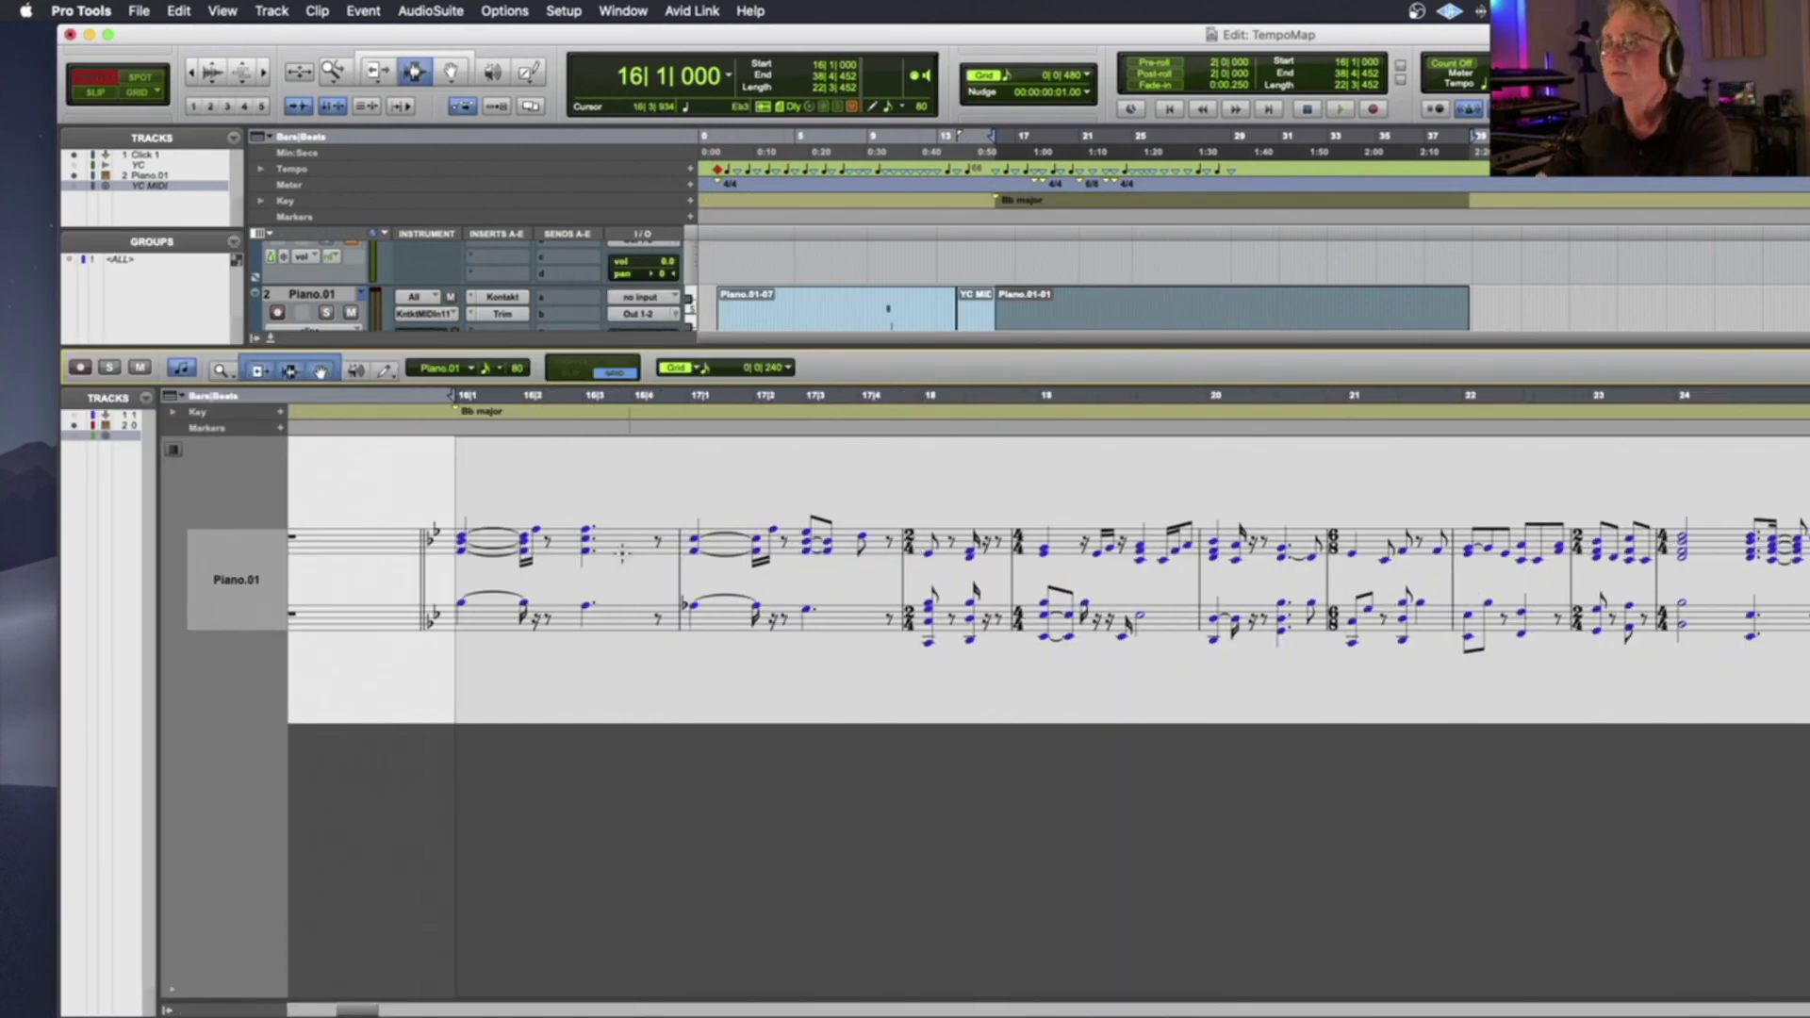
click(444, 429)
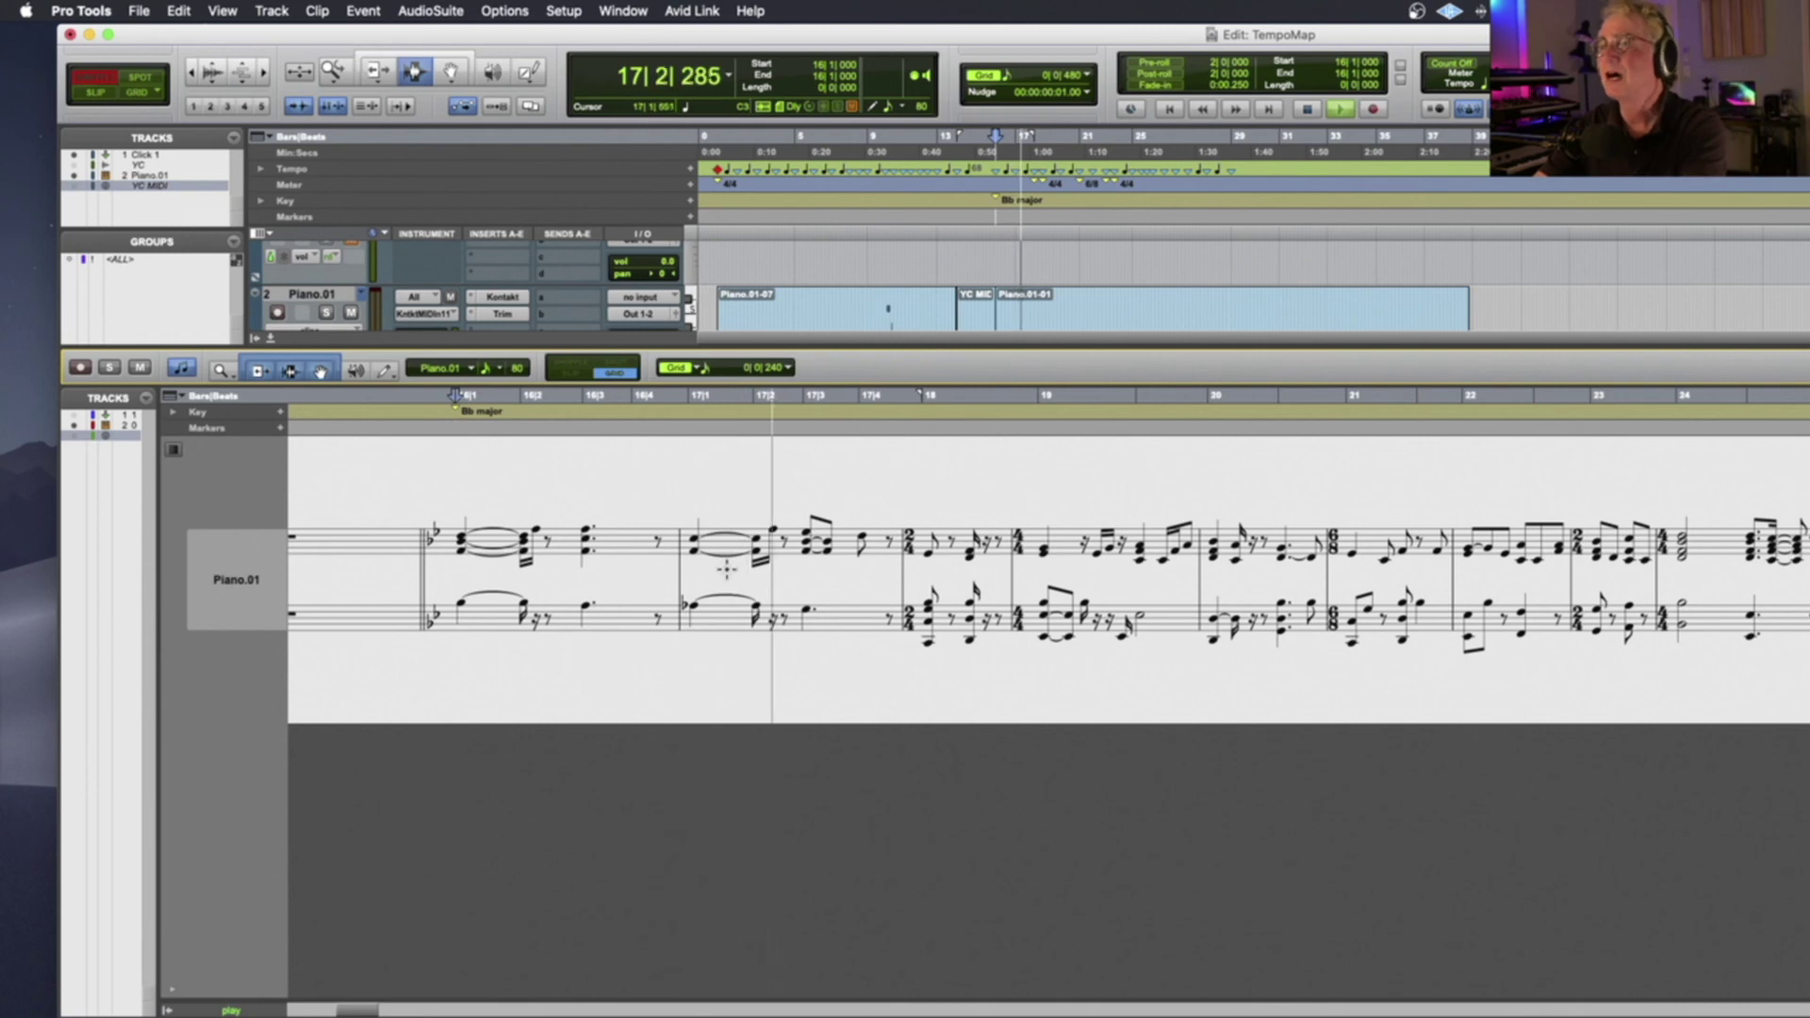
key(space)
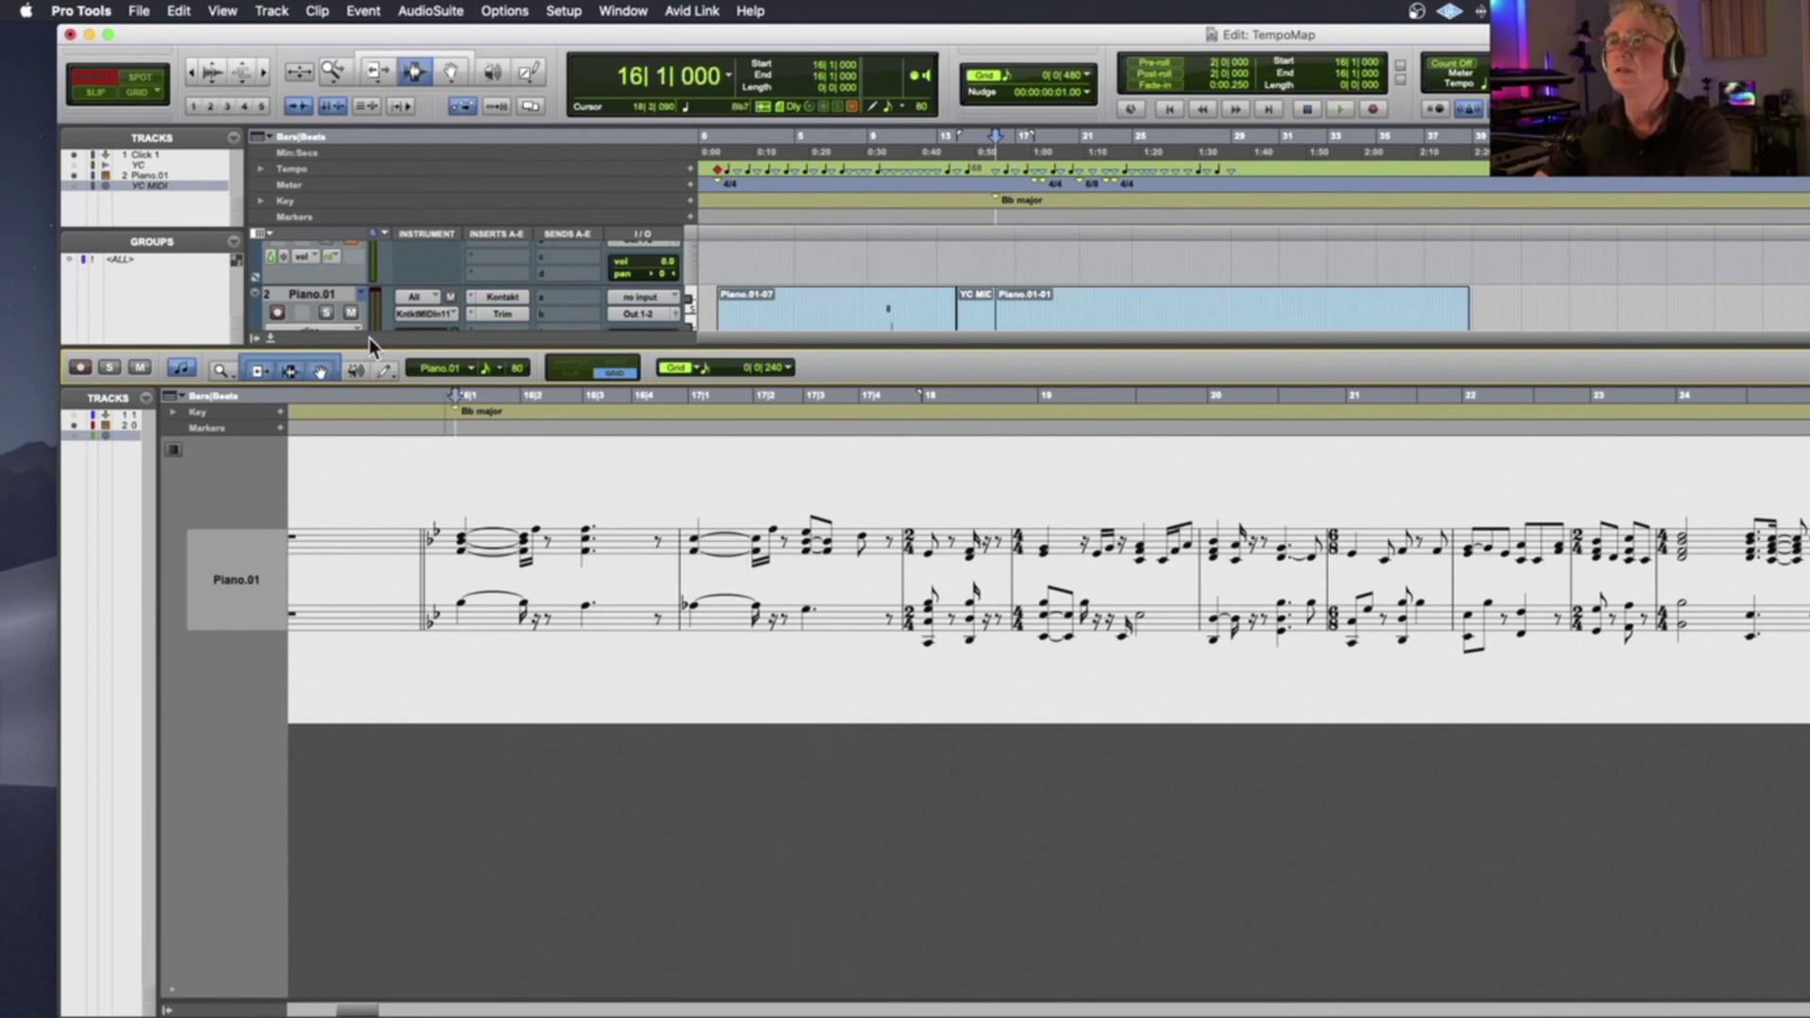
Hide the notation and duplicate the piano track's current playlist under the name "Piano. Notation"
click(268, 341)
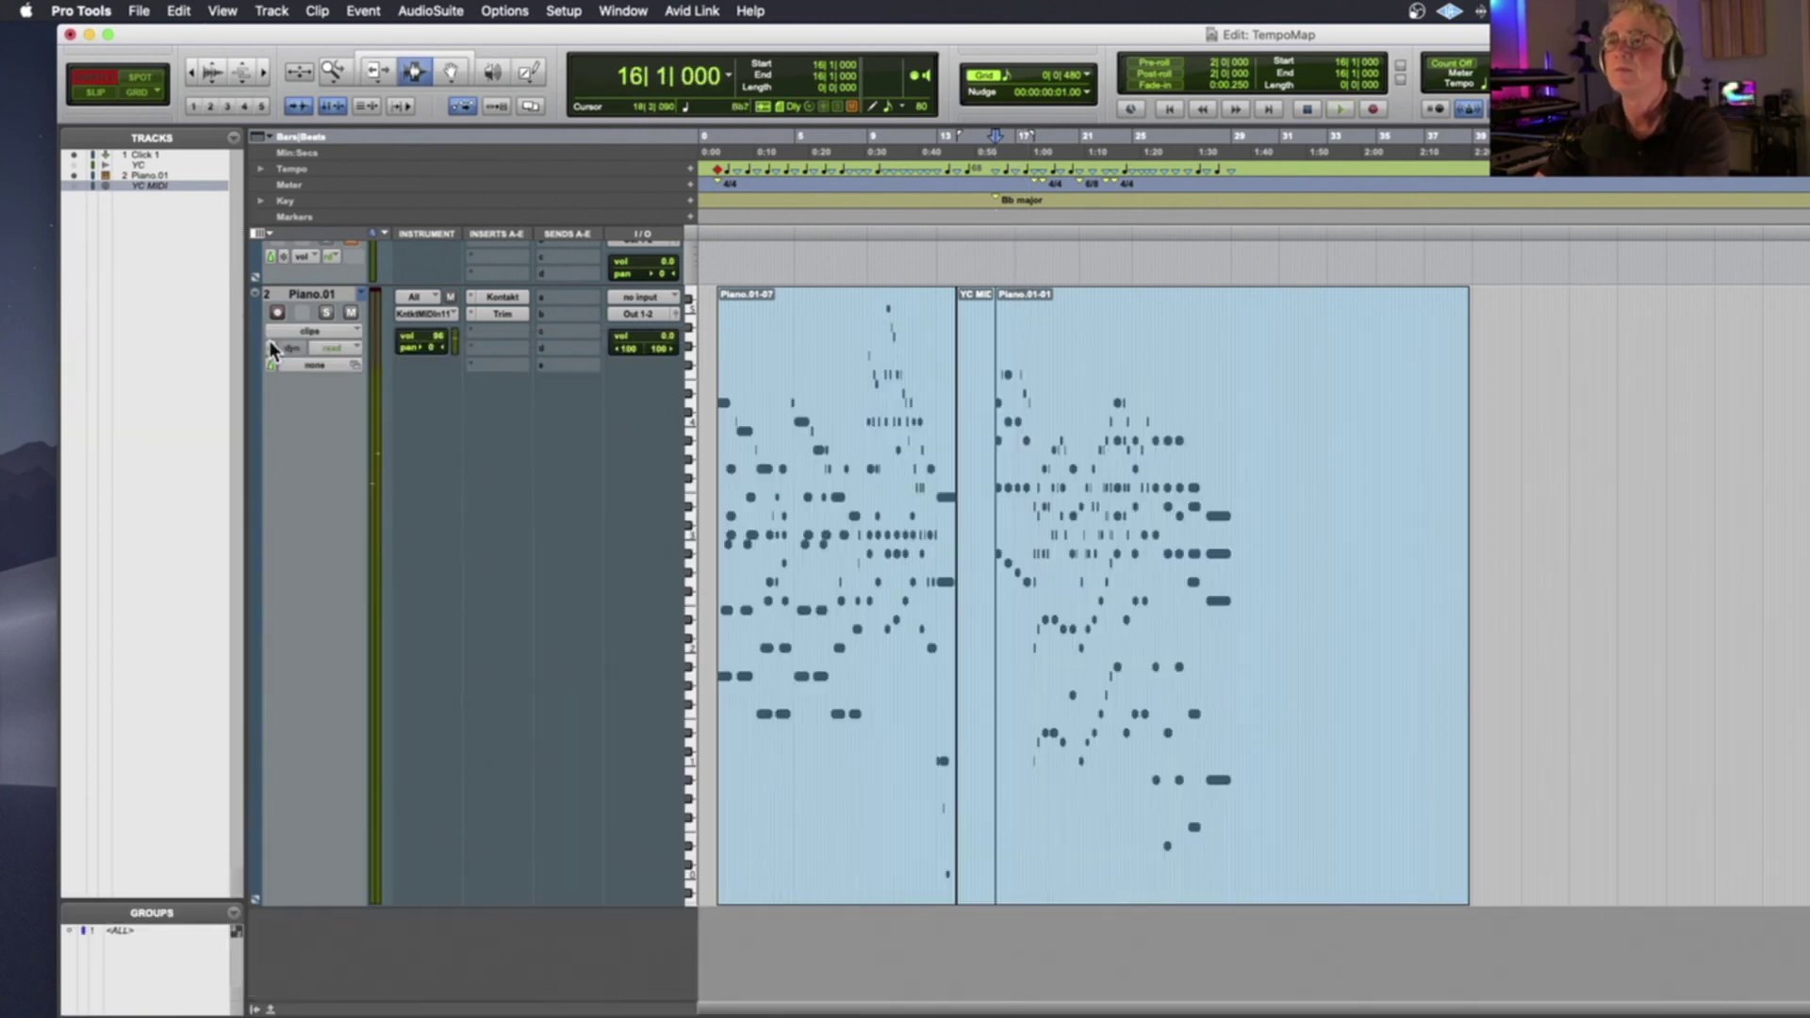
click(359, 289)
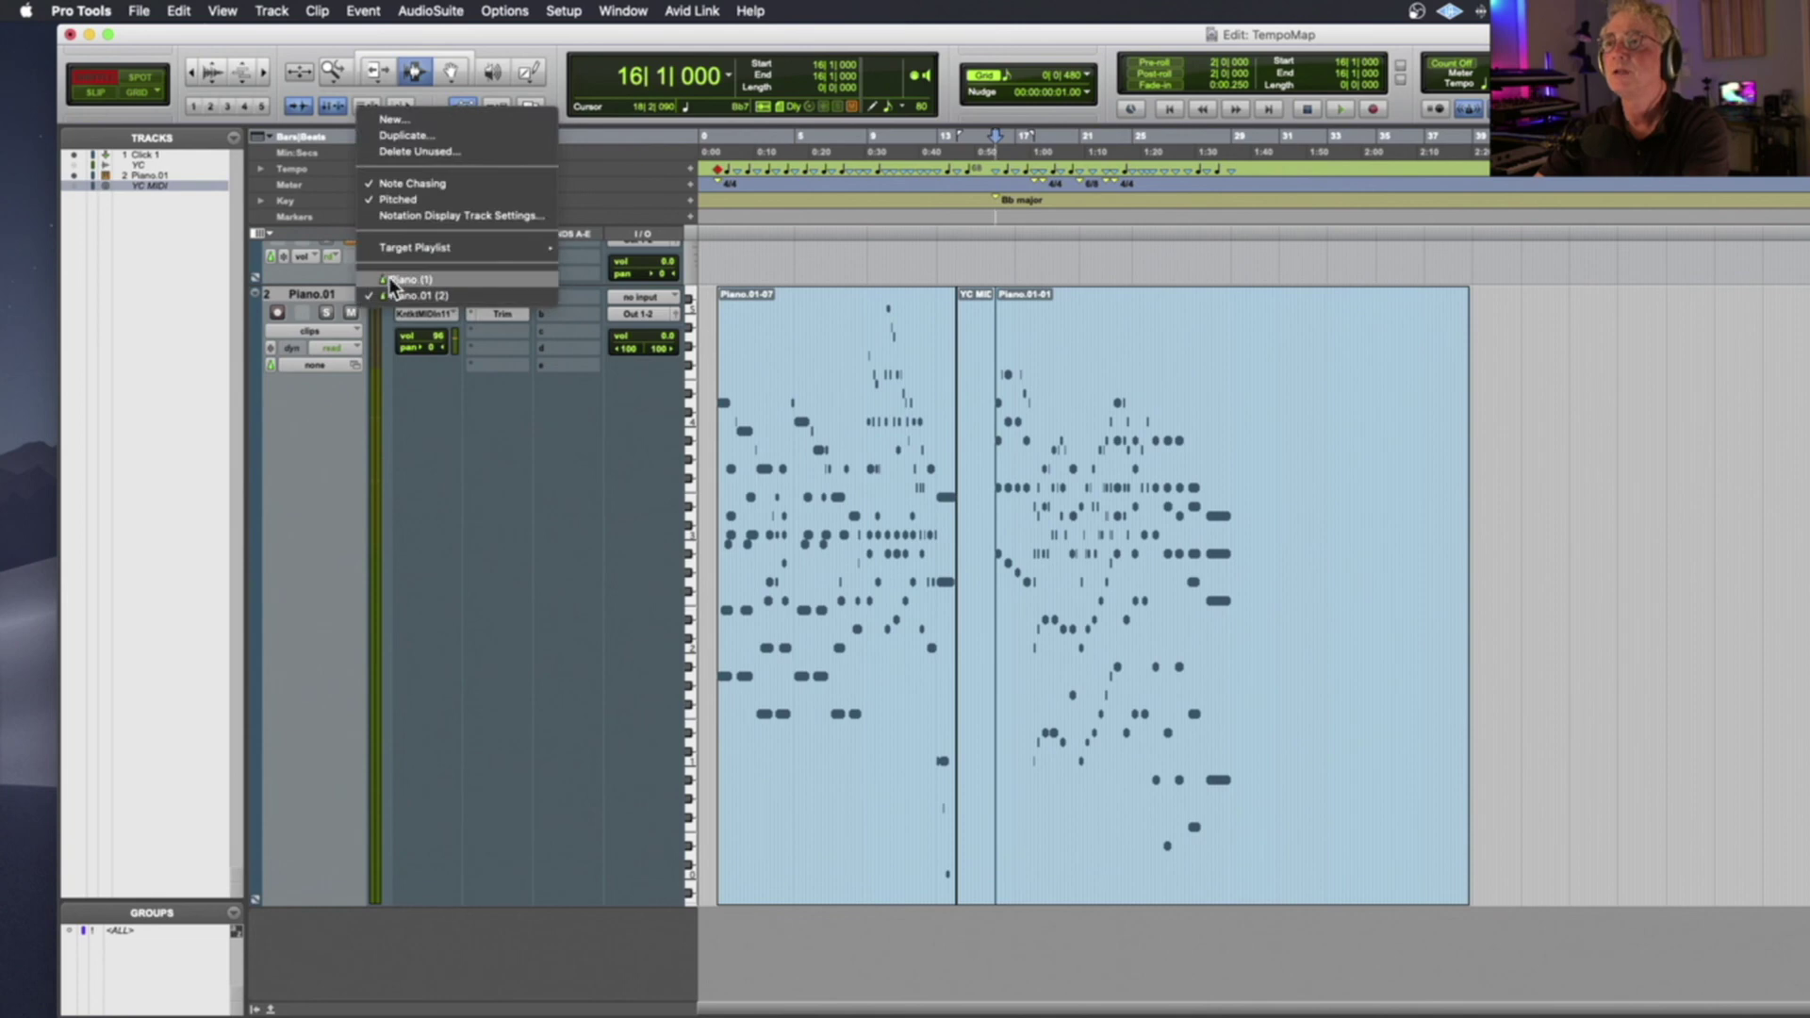
click(427, 133)
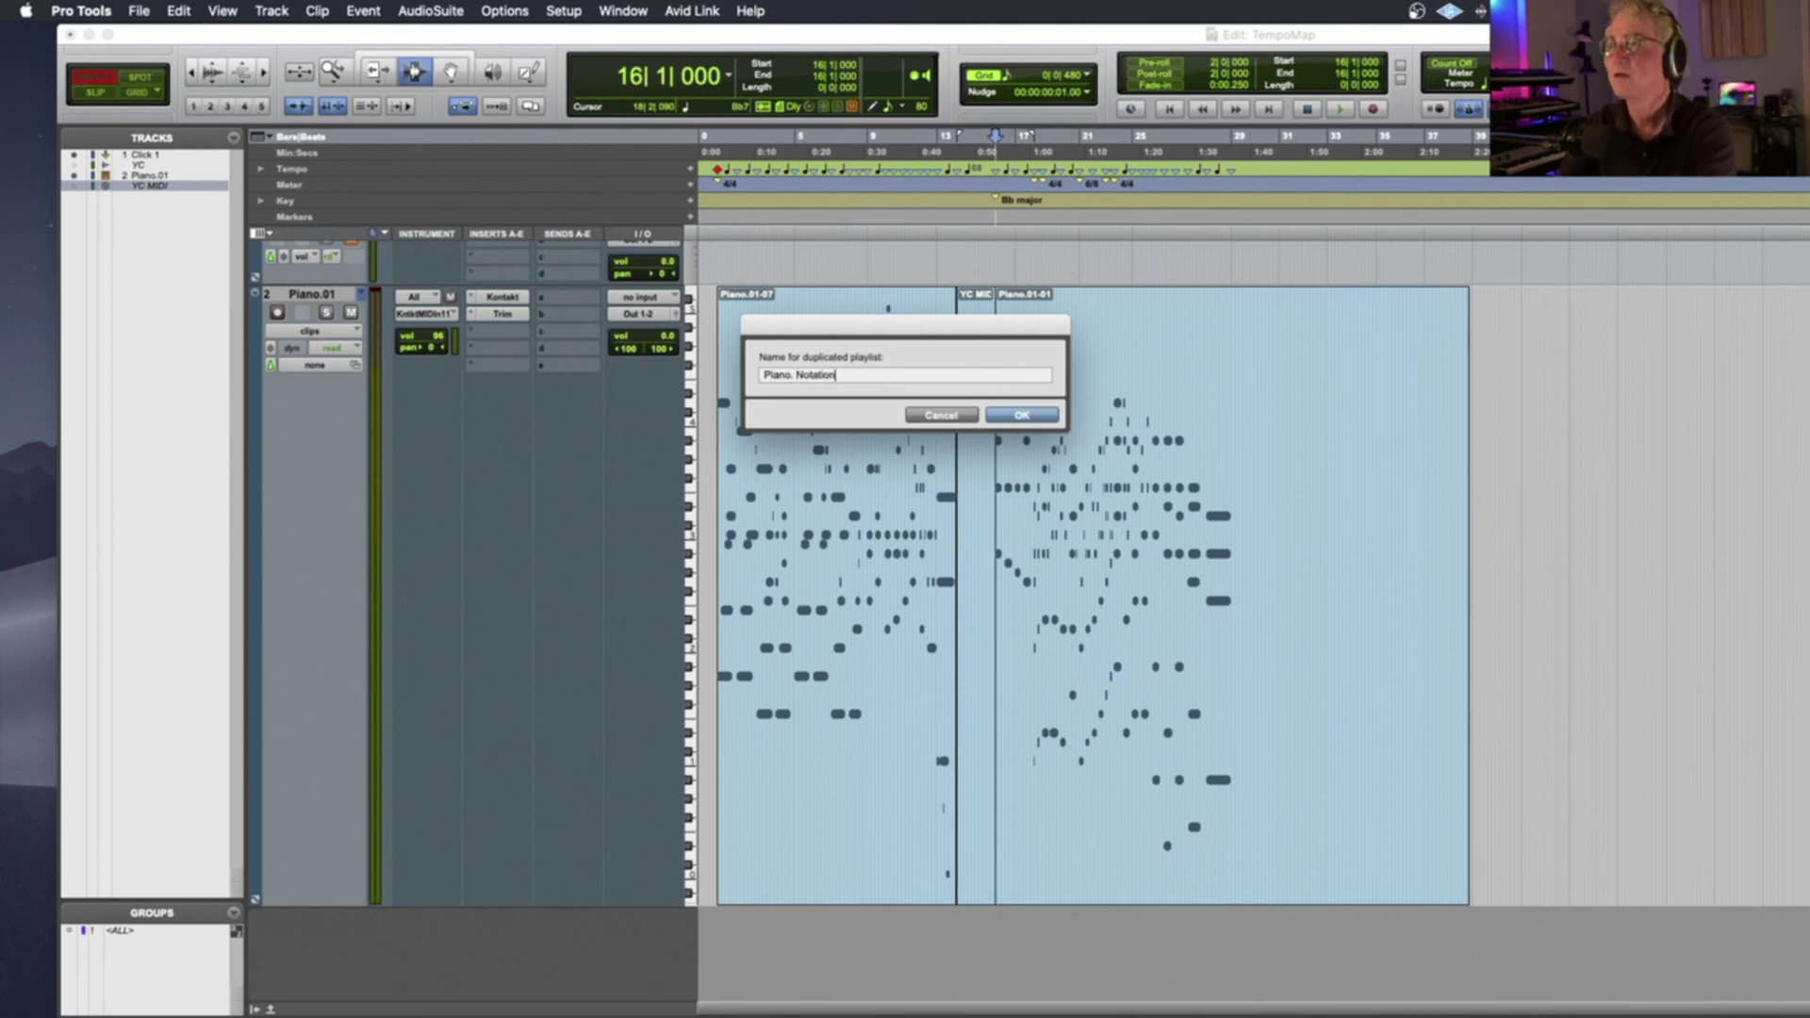
key(Return)
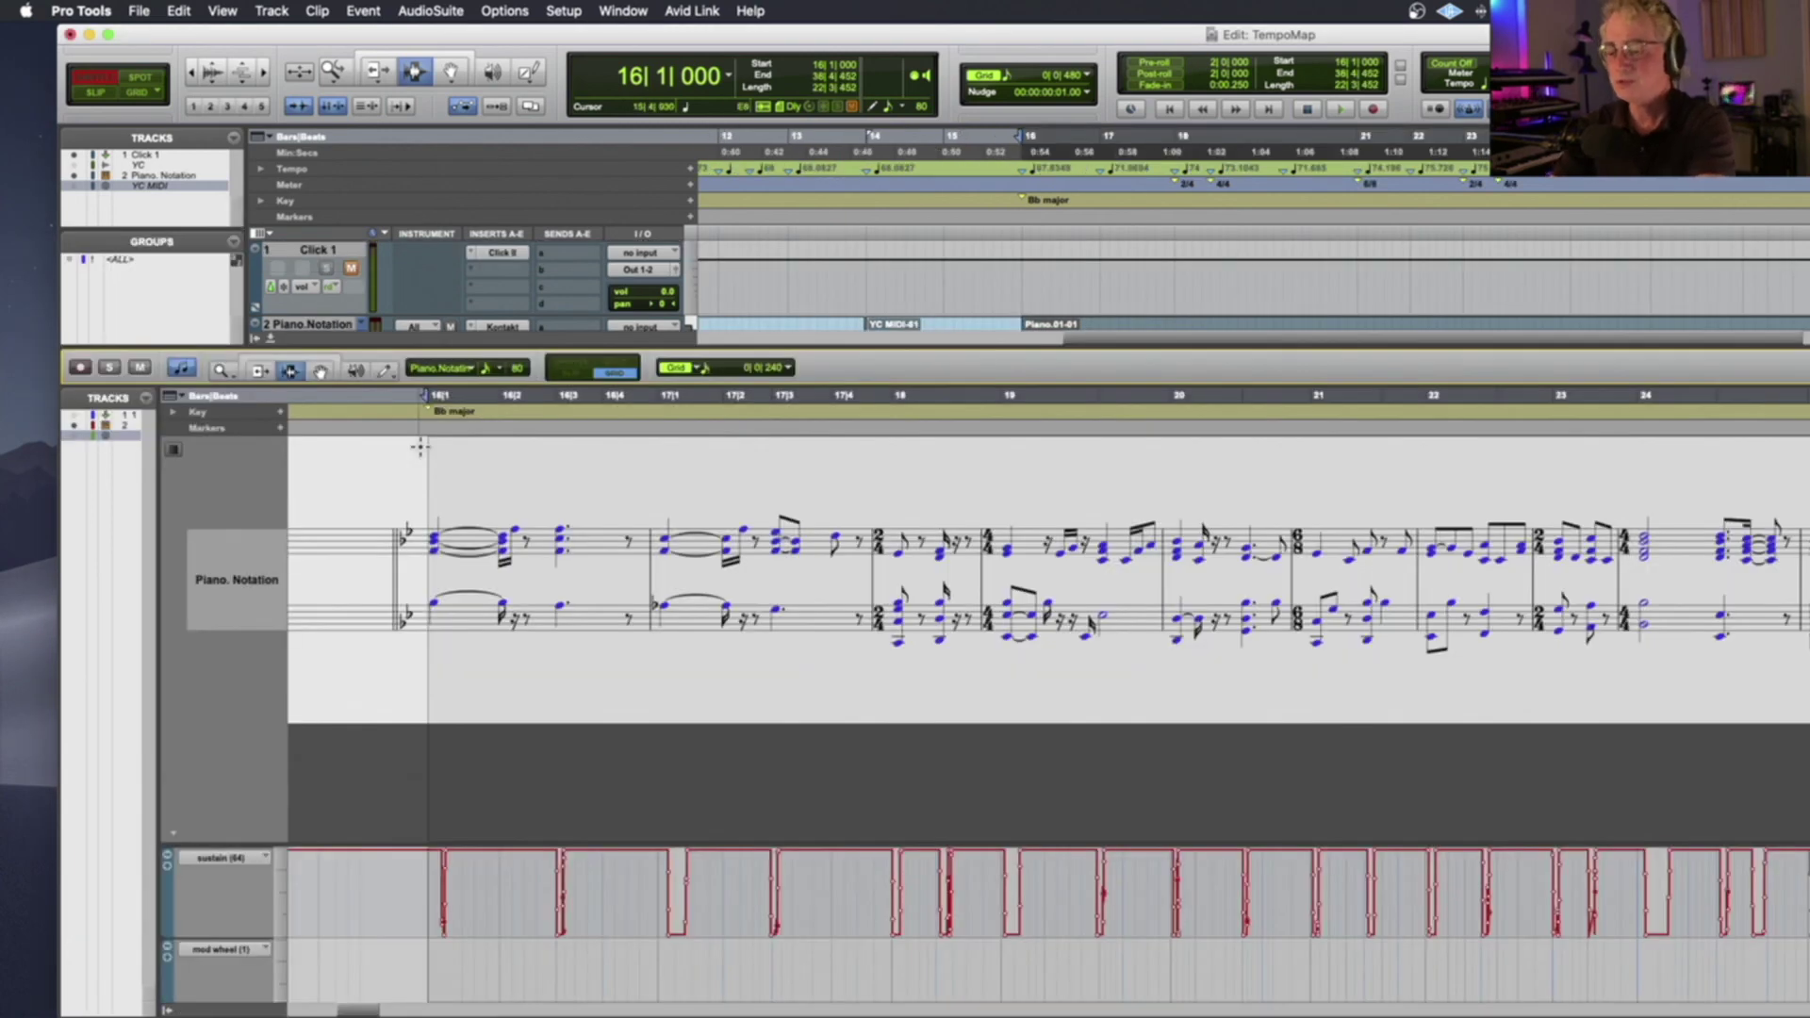
Transform the sustain pedal to note duration for the selected notes from measure 16 on, deleting the sustain events after the transform
key(alt+2)
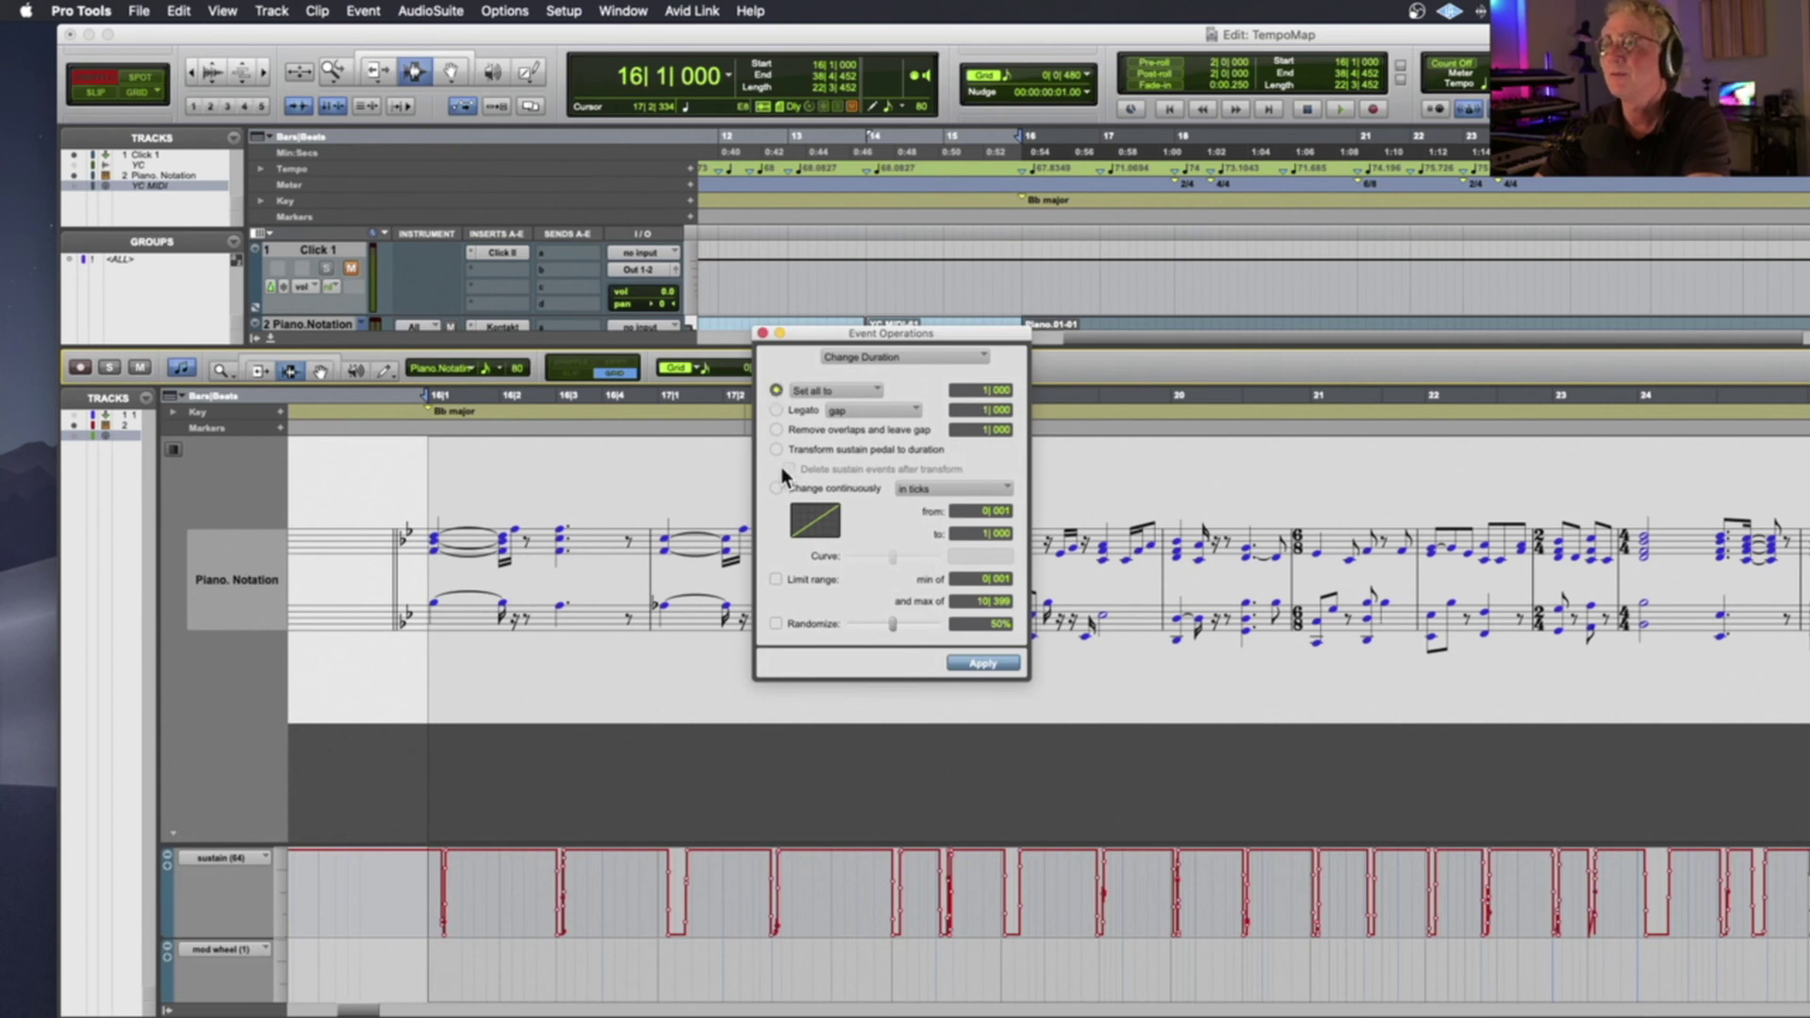
click(774, 450)
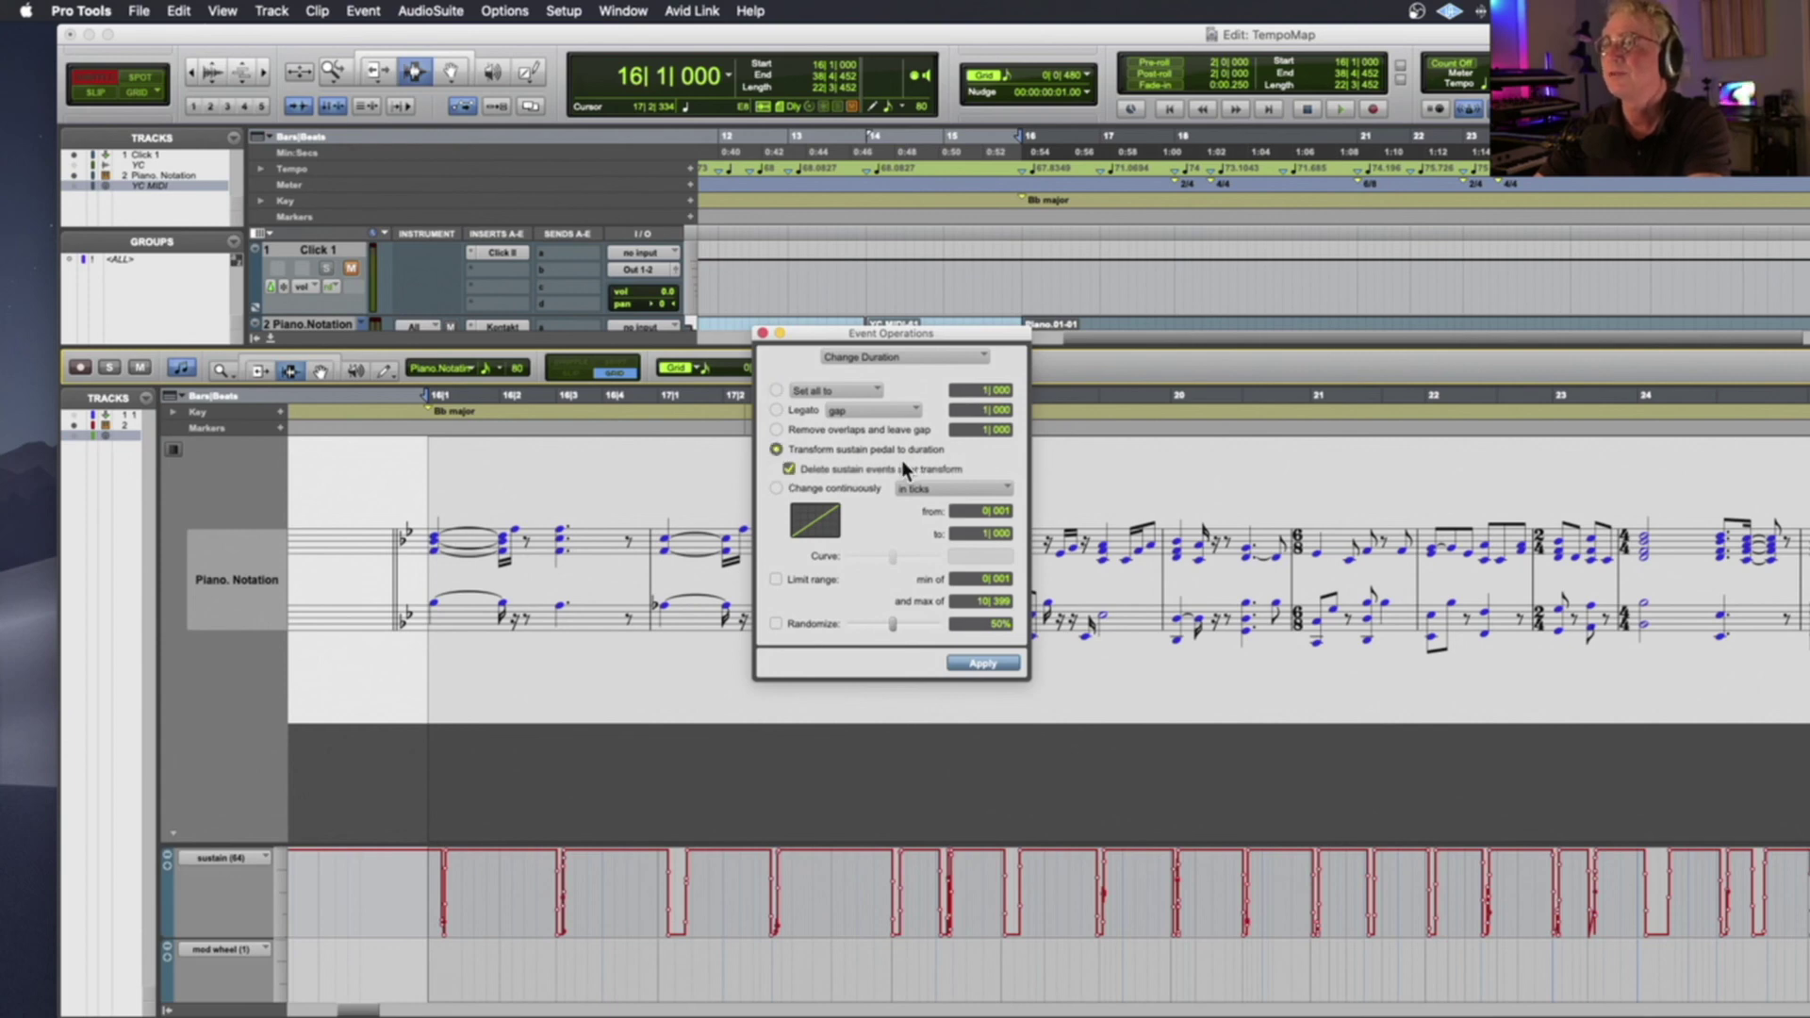
click(983, 664)
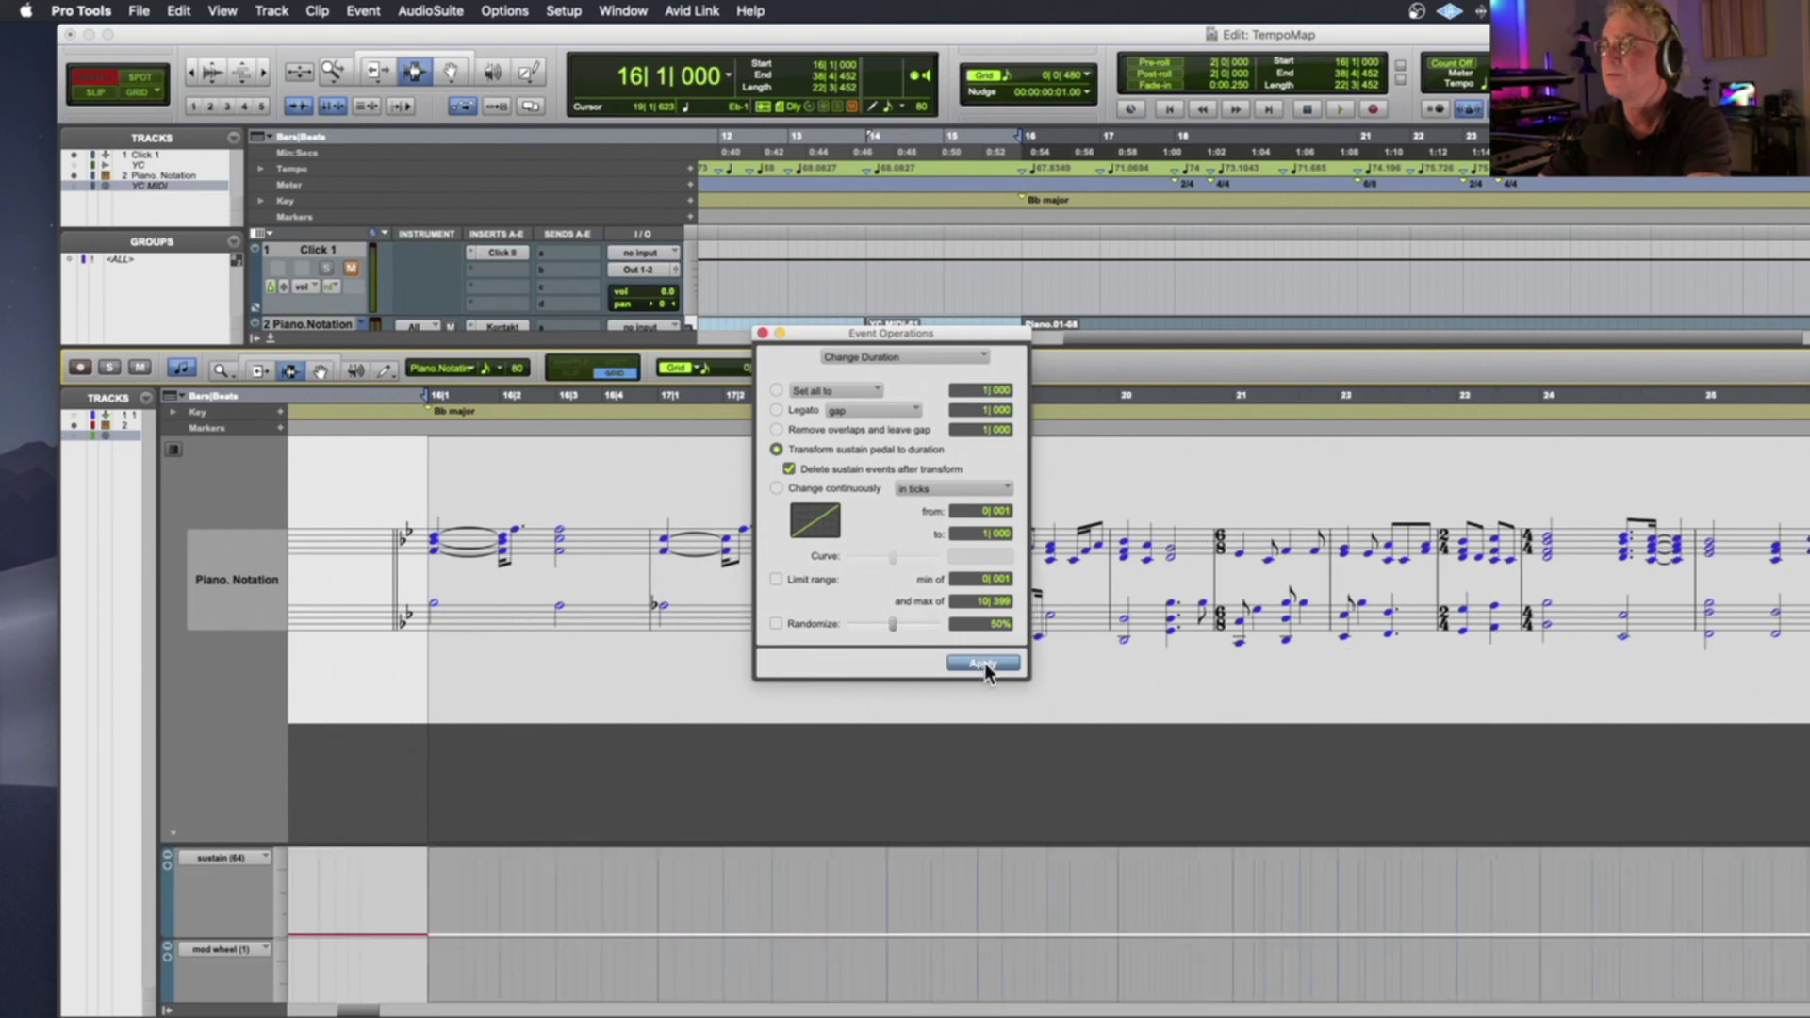
click(764, 334)
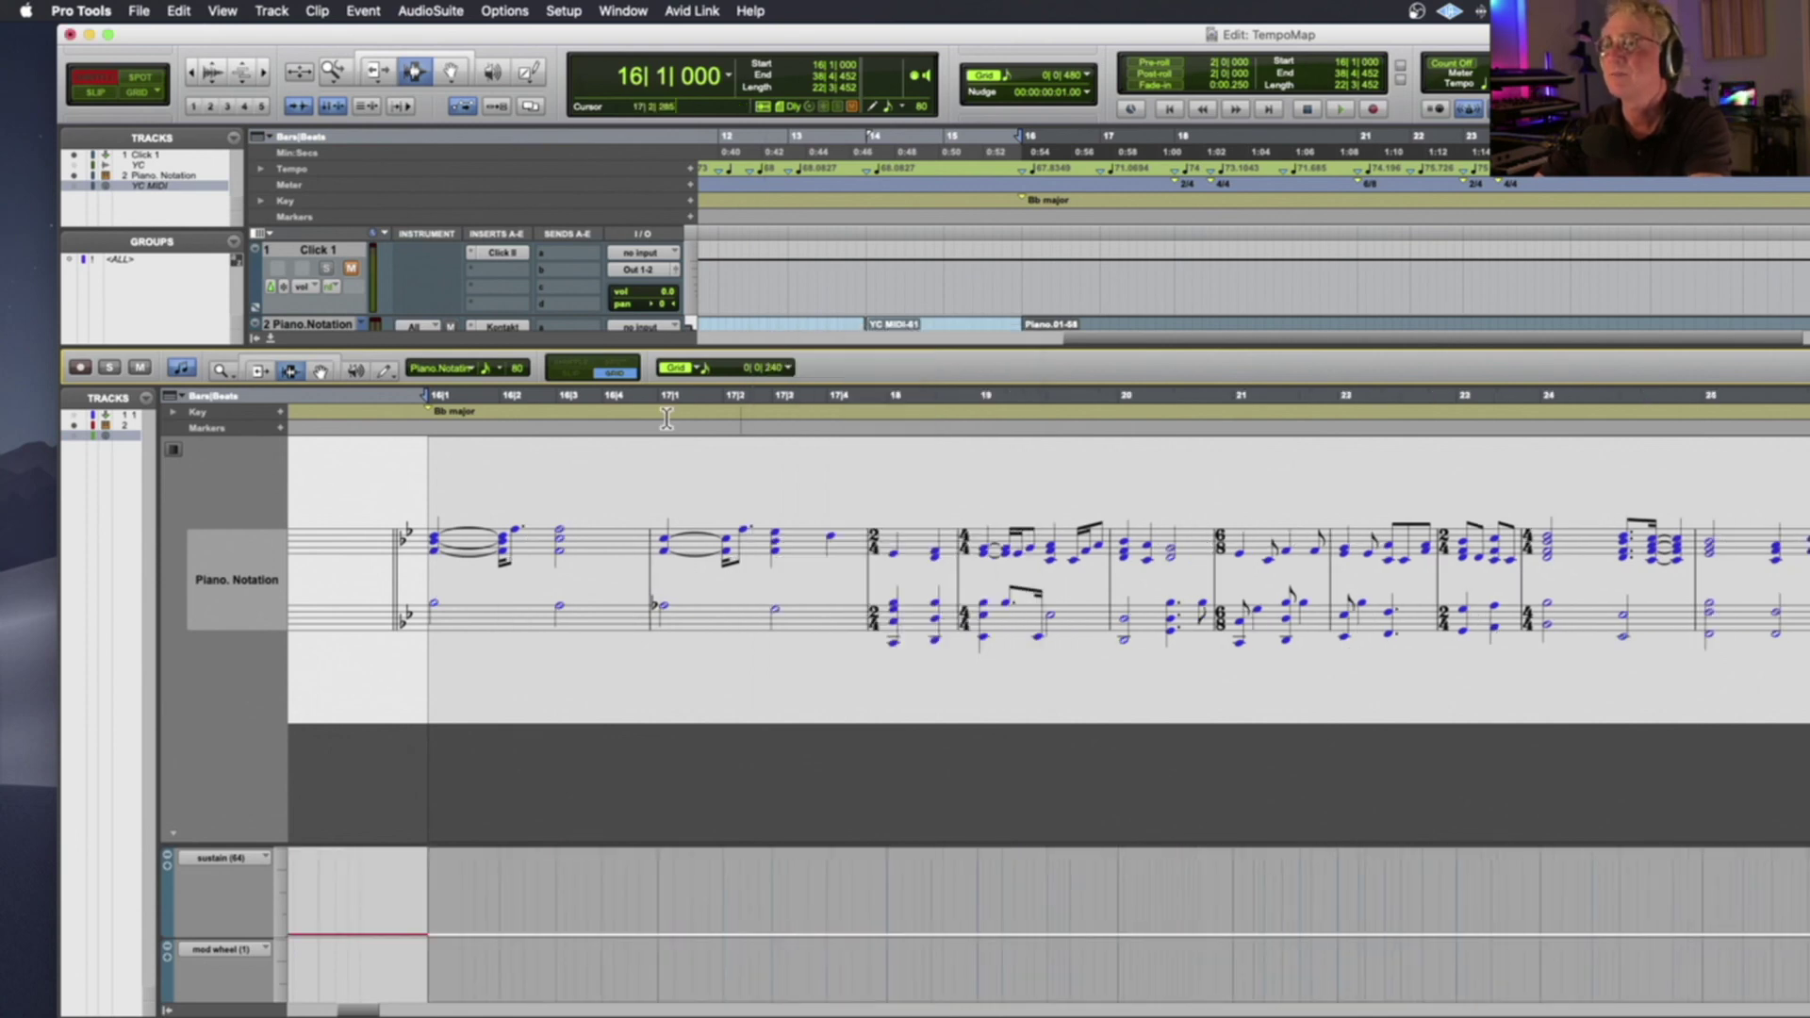
Play the notation playlist from 16|1|000 up to about measure 28 to review the score
scroll(345, 322, right, 1)
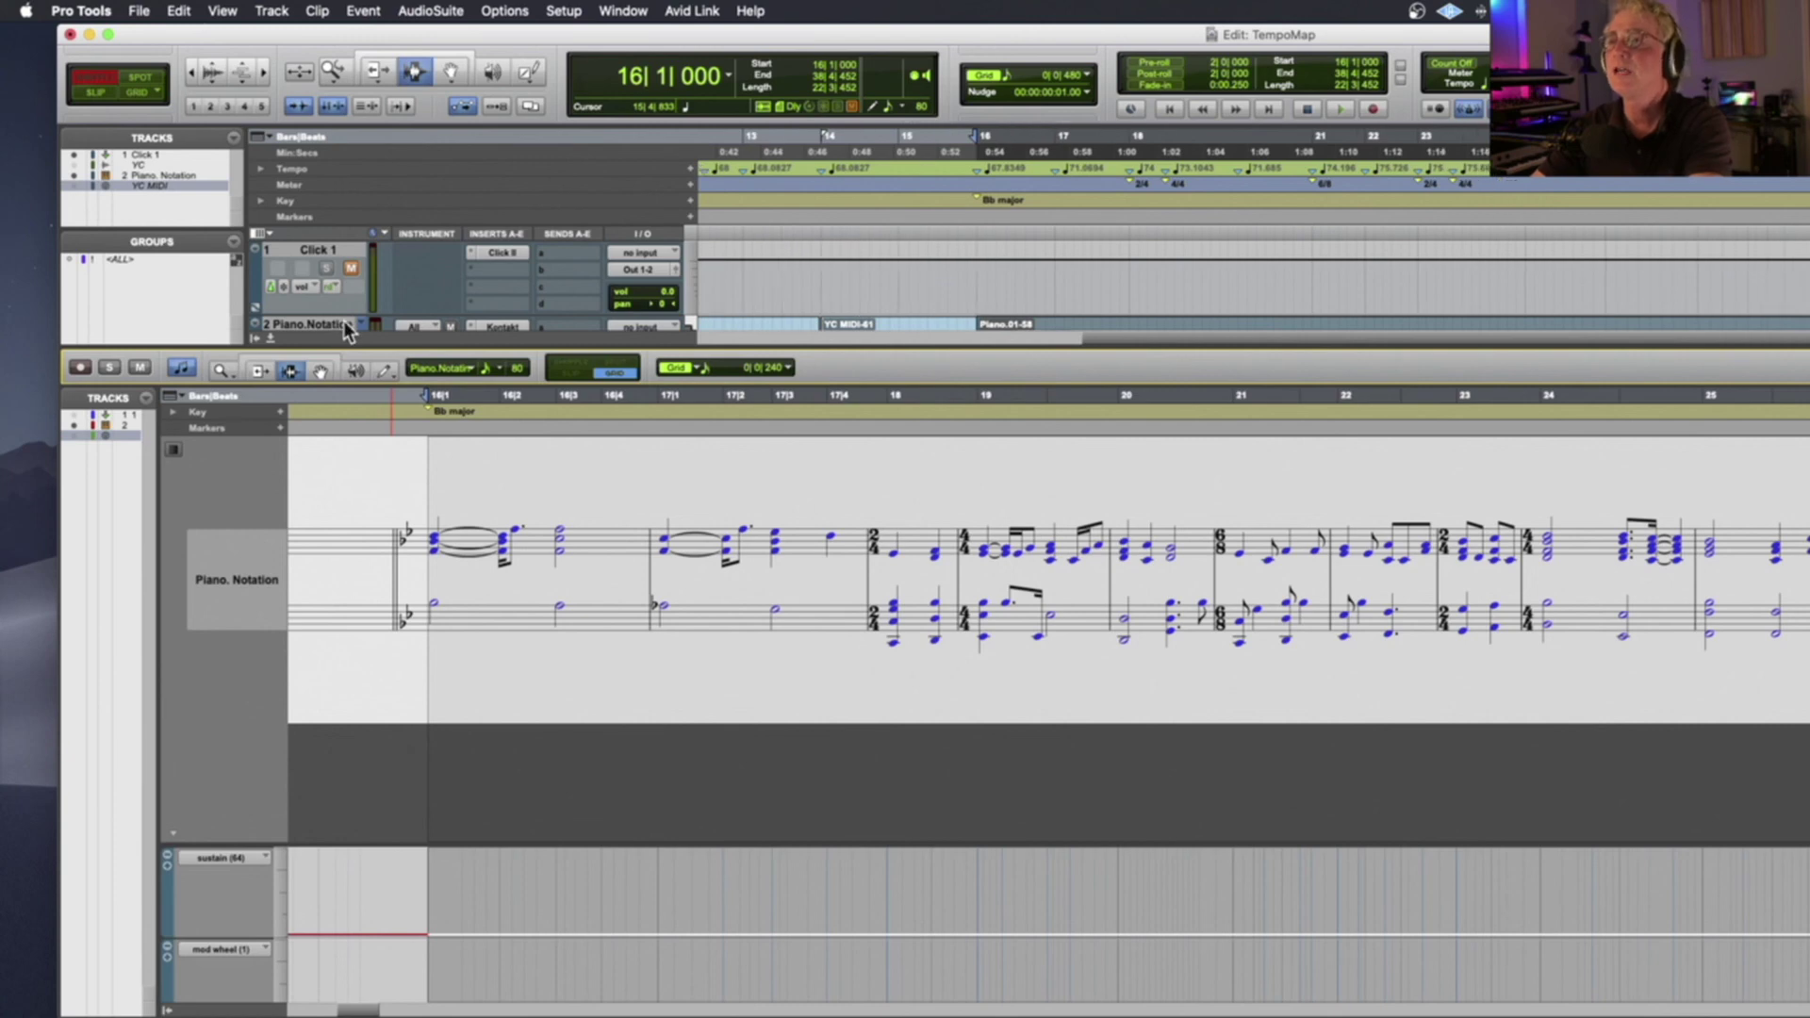
click(413, 435)
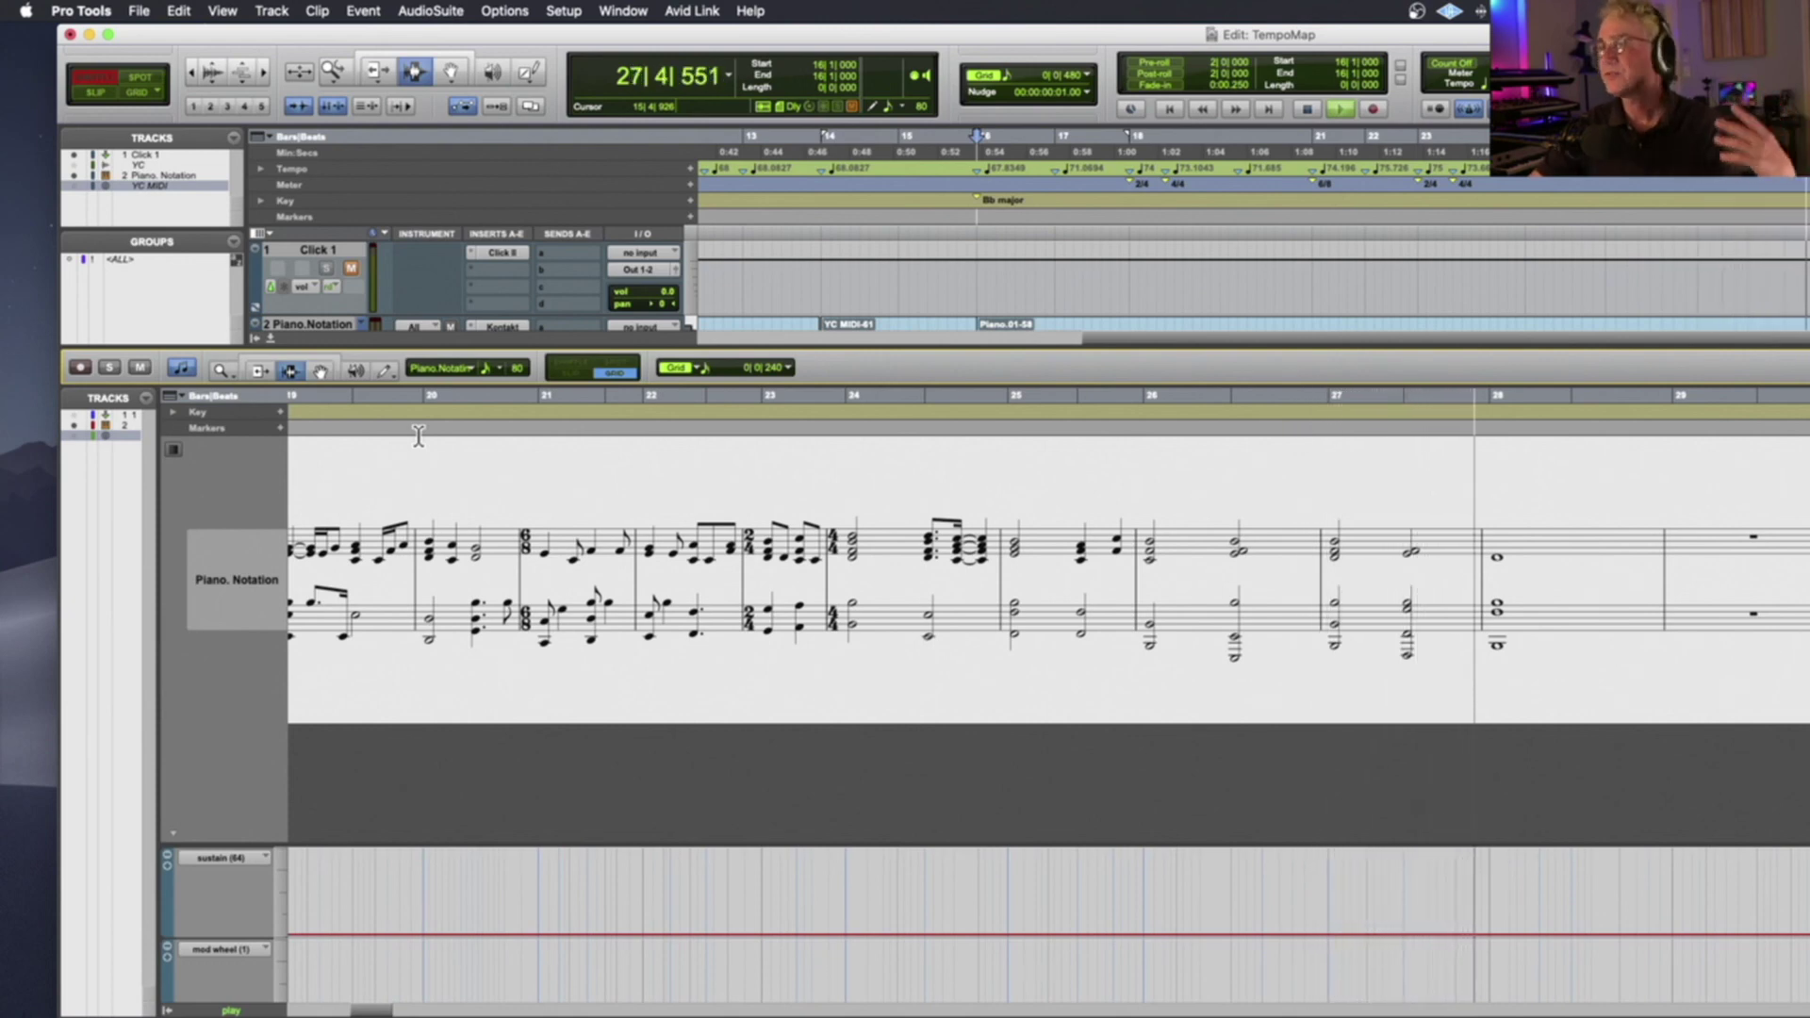
key(space)
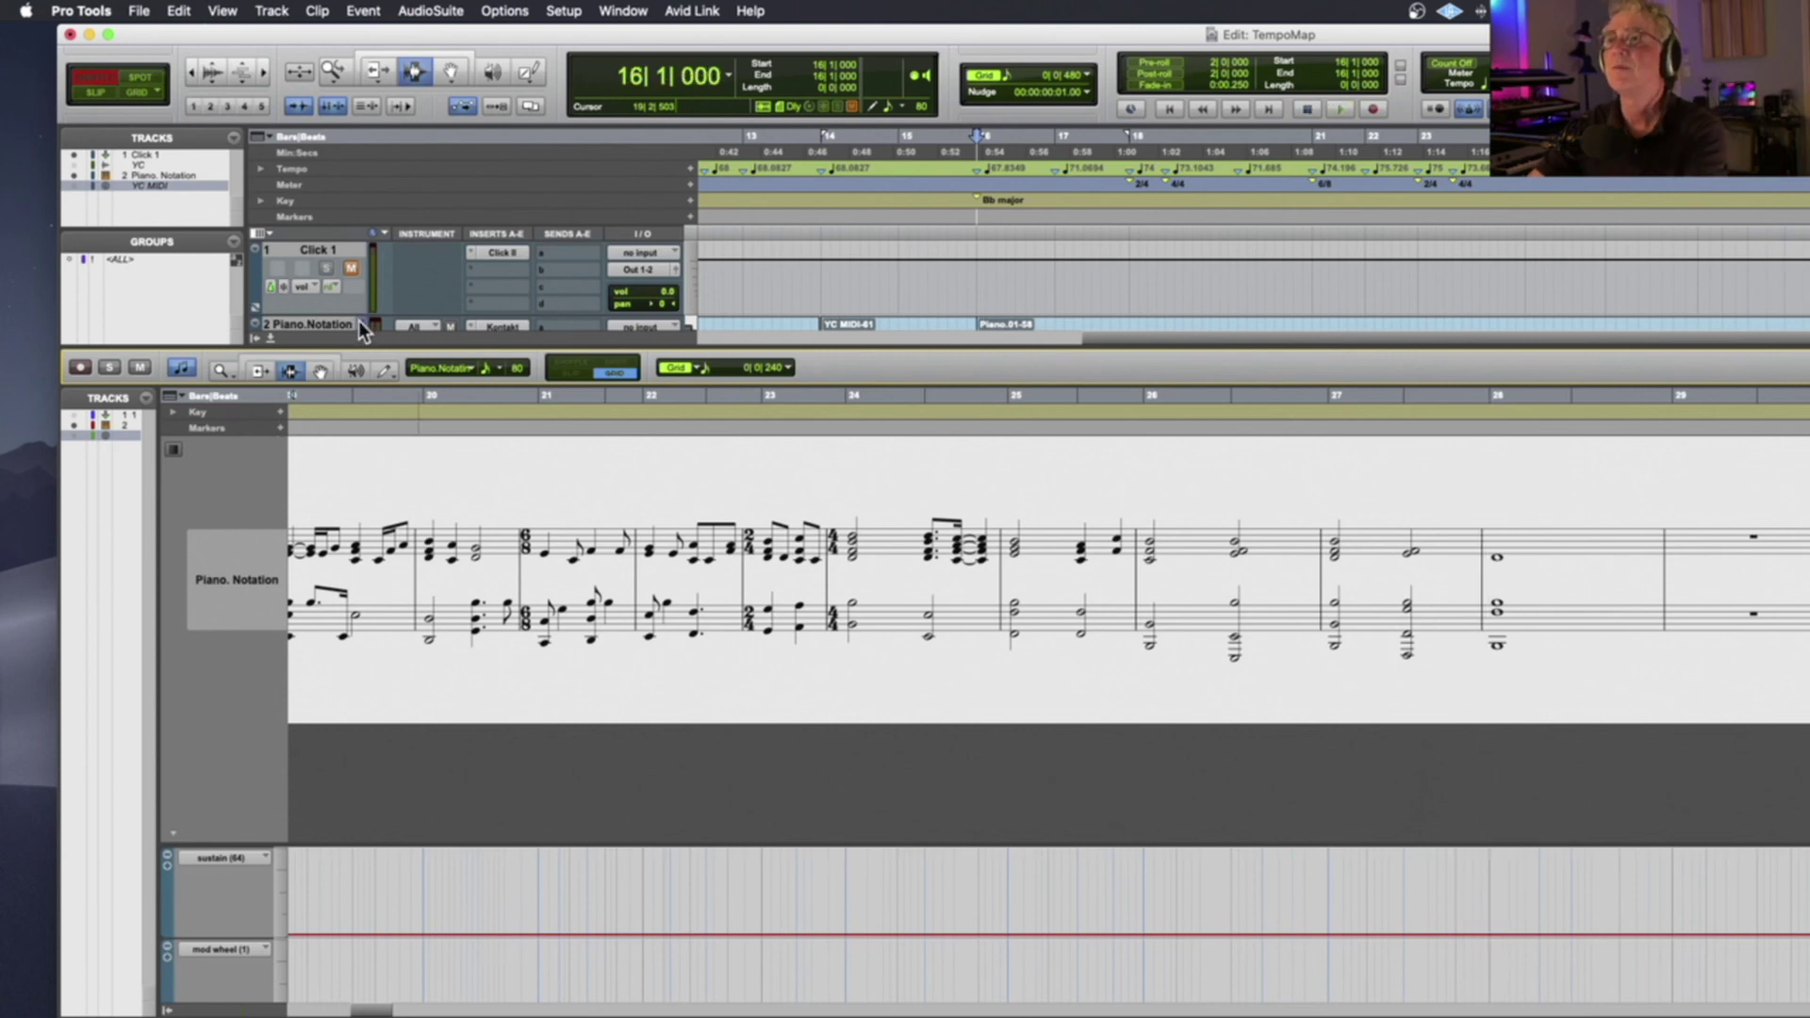
Hide the notation, switch the piano track back to the Piano.01 playlist, and start playback from 16|1|000
click(269, 339)
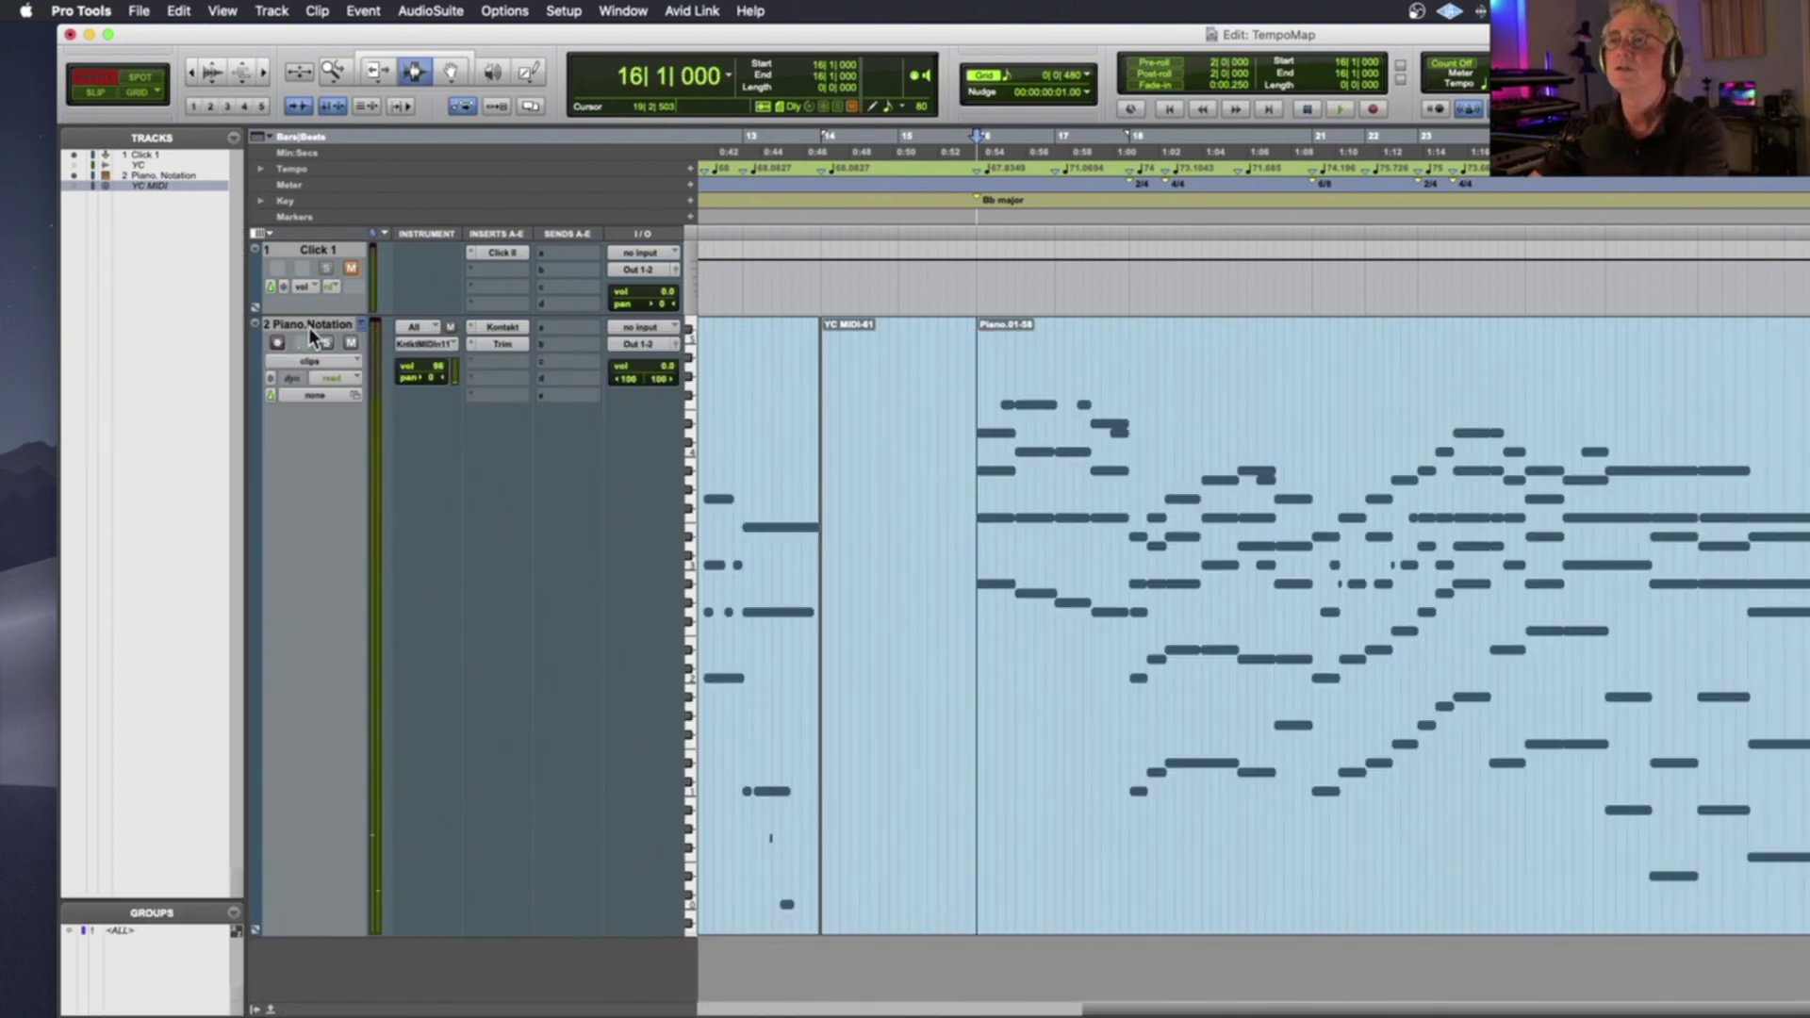
click(370, 322)
click(391, 295)
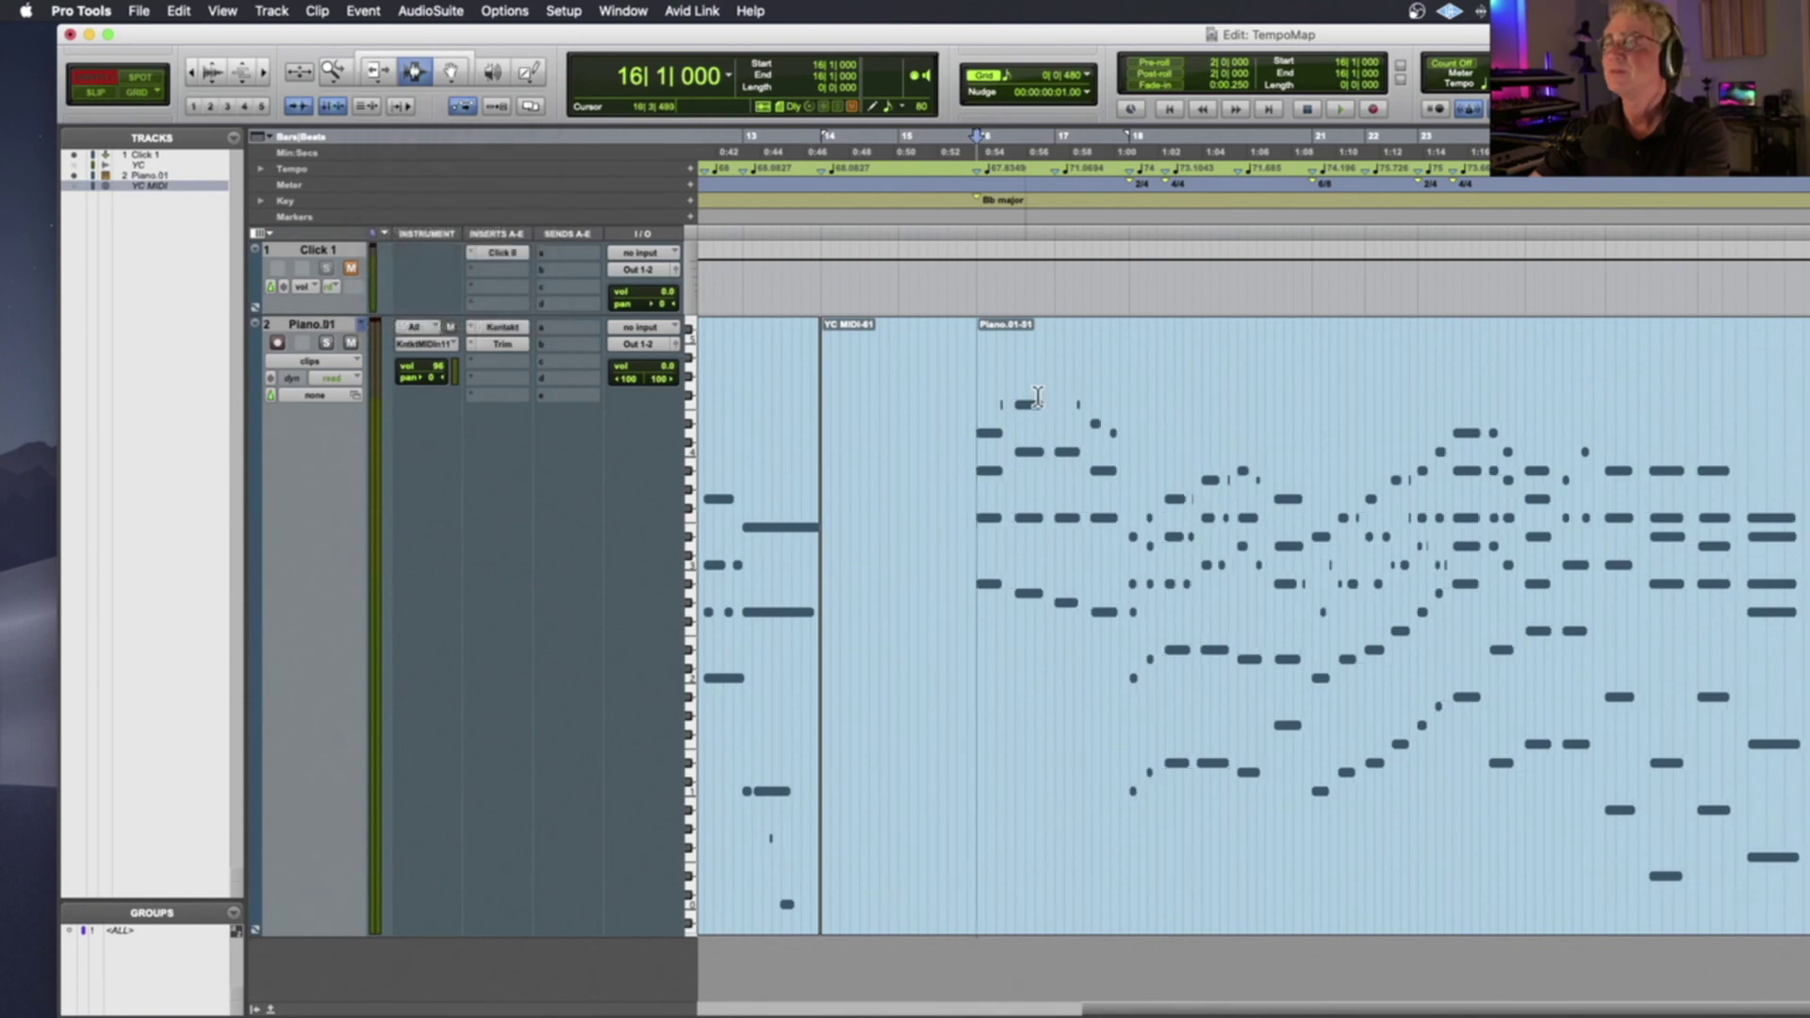
key(space)
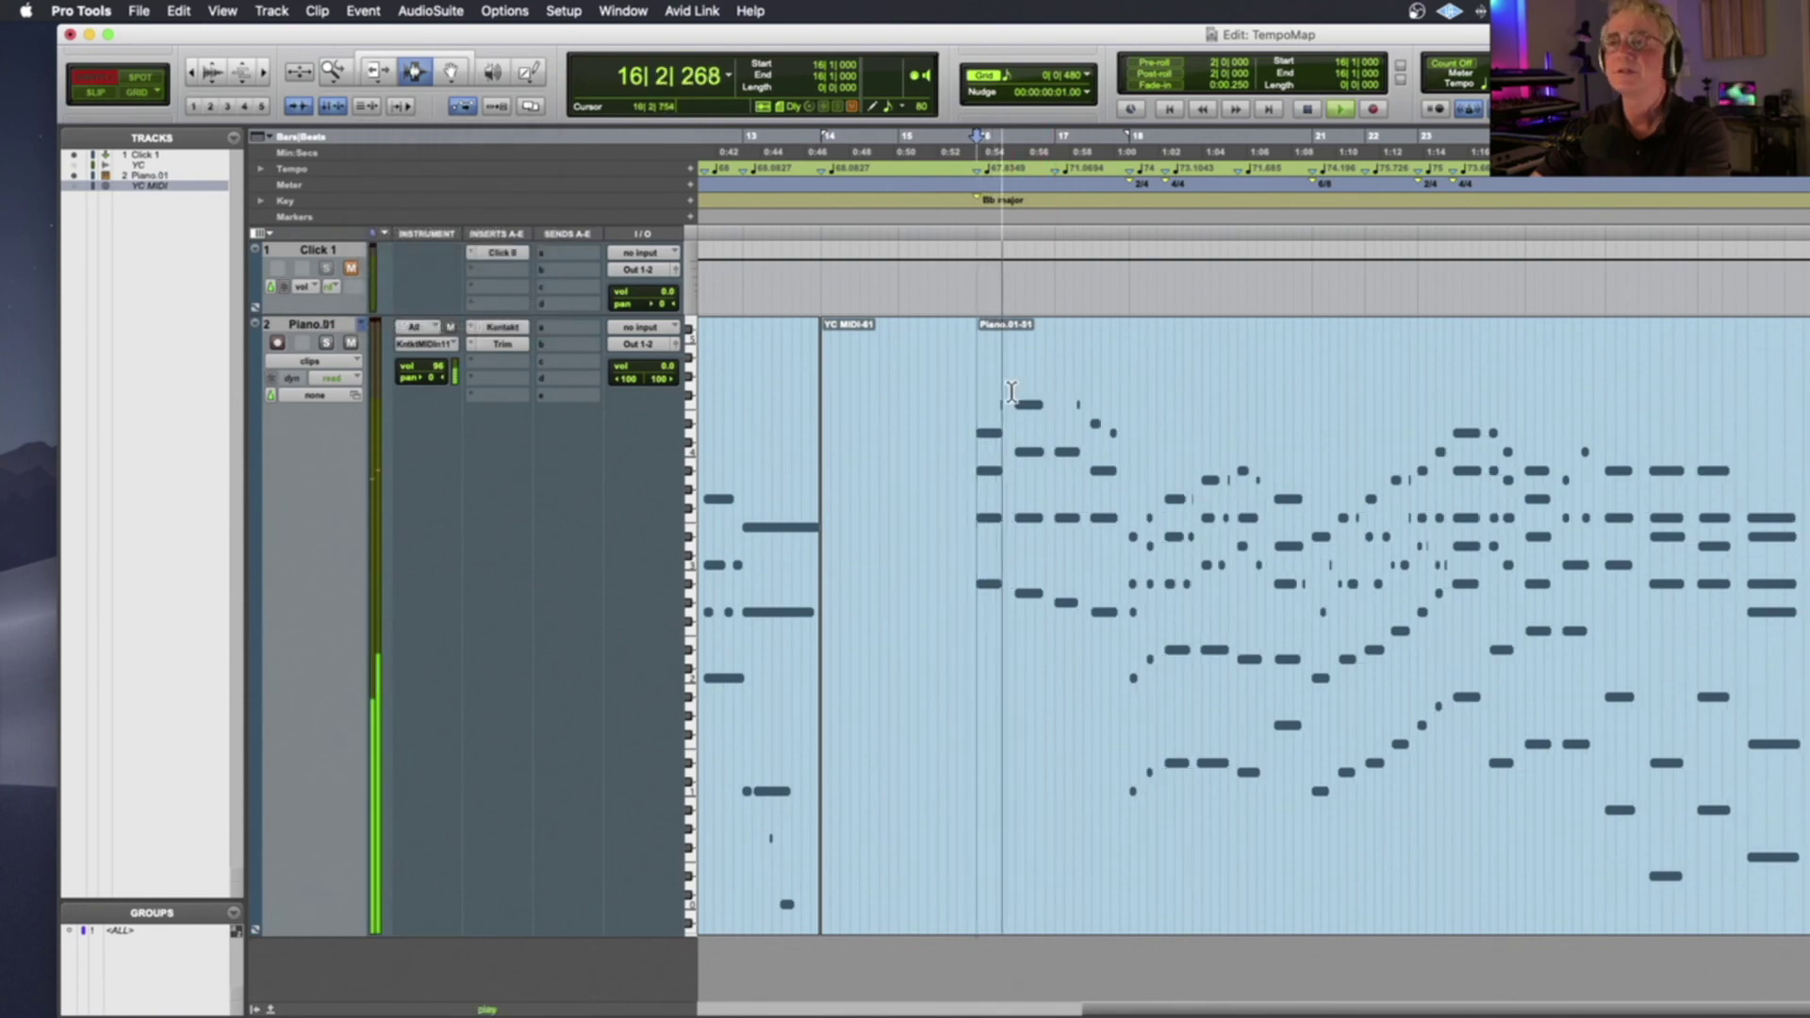